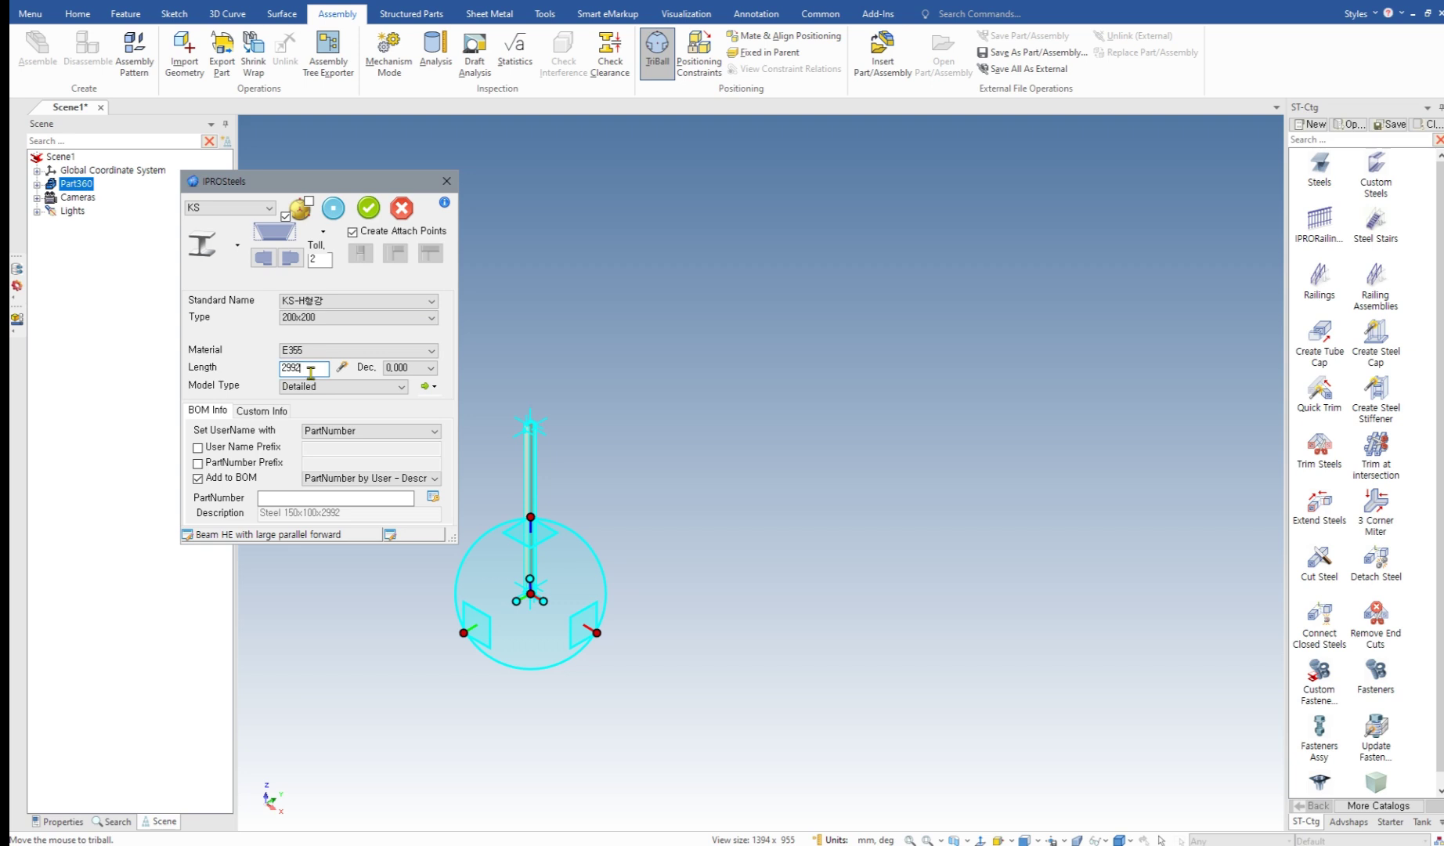
Step: Set the length of the vertical H-beam column and create it with the chosen KS profile
{"action": "left_click_drag", "start_coordinate": [311, 372], "coordinate": [241, 373]}
{"action": "type", "text": "8"}
{"action": "left_click", "coordinate": [369, 208]}
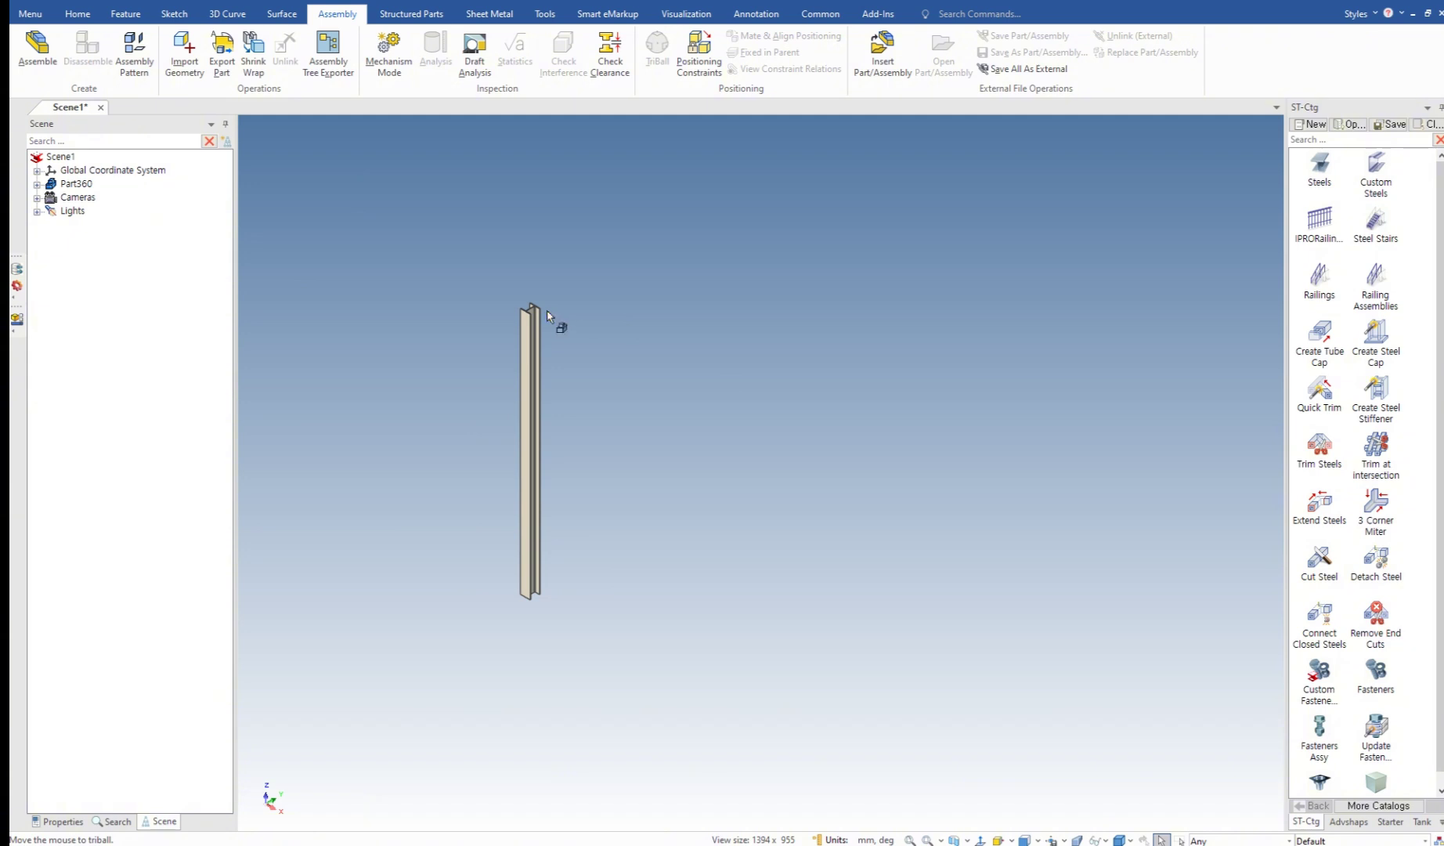
Step: Add a 10 mm thick steel end cap measuring 300 x 300 to the column's top end
{"action": "key", "text": "ctrl+F5"}
{"action": "left_click_drag", "start_coordinate": [490, 271], "coordinate": [568, 349]}
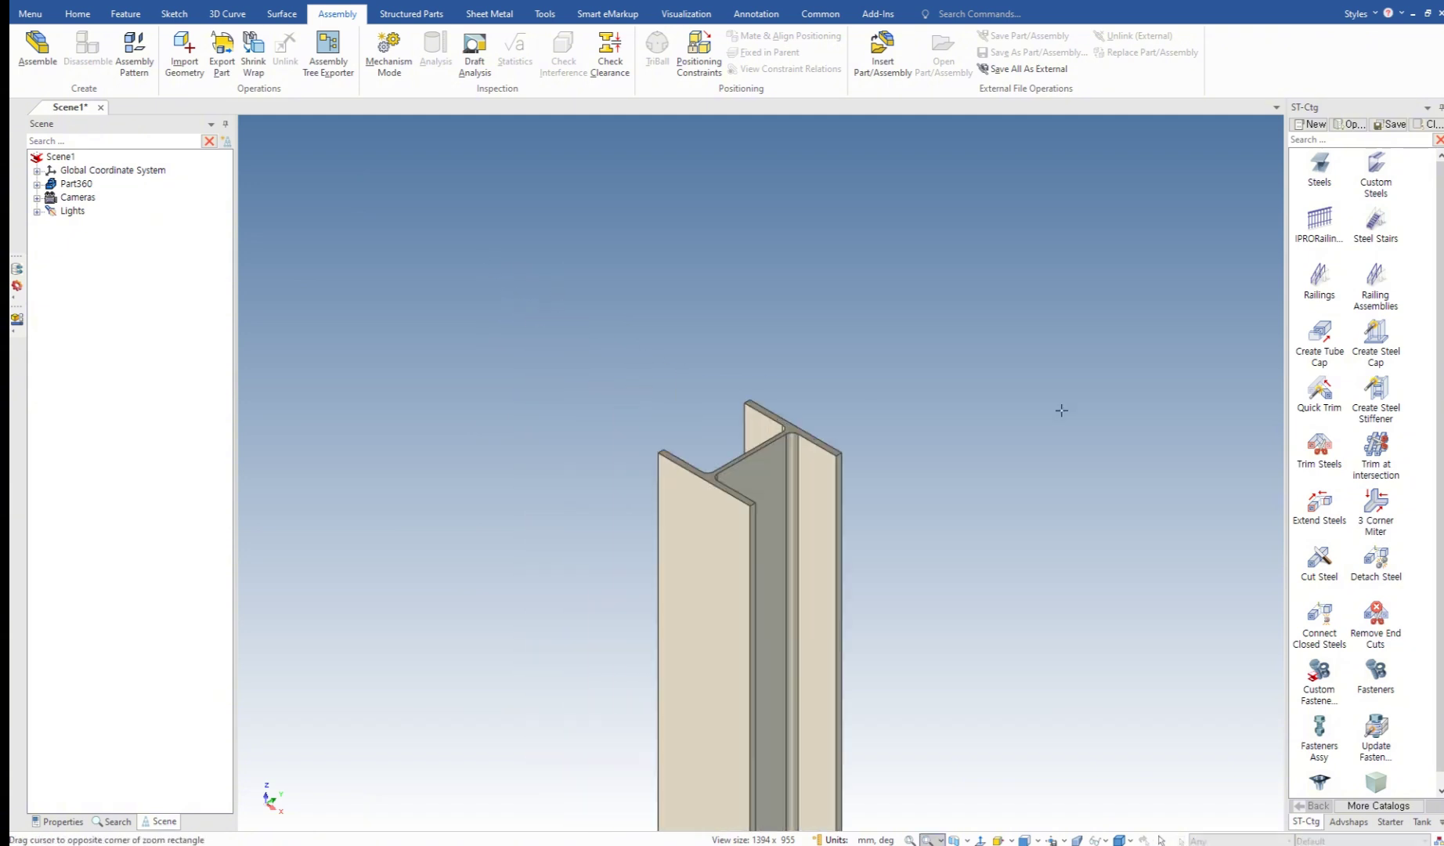
{"action": "left_click", "coordinate": [1382, 358]}
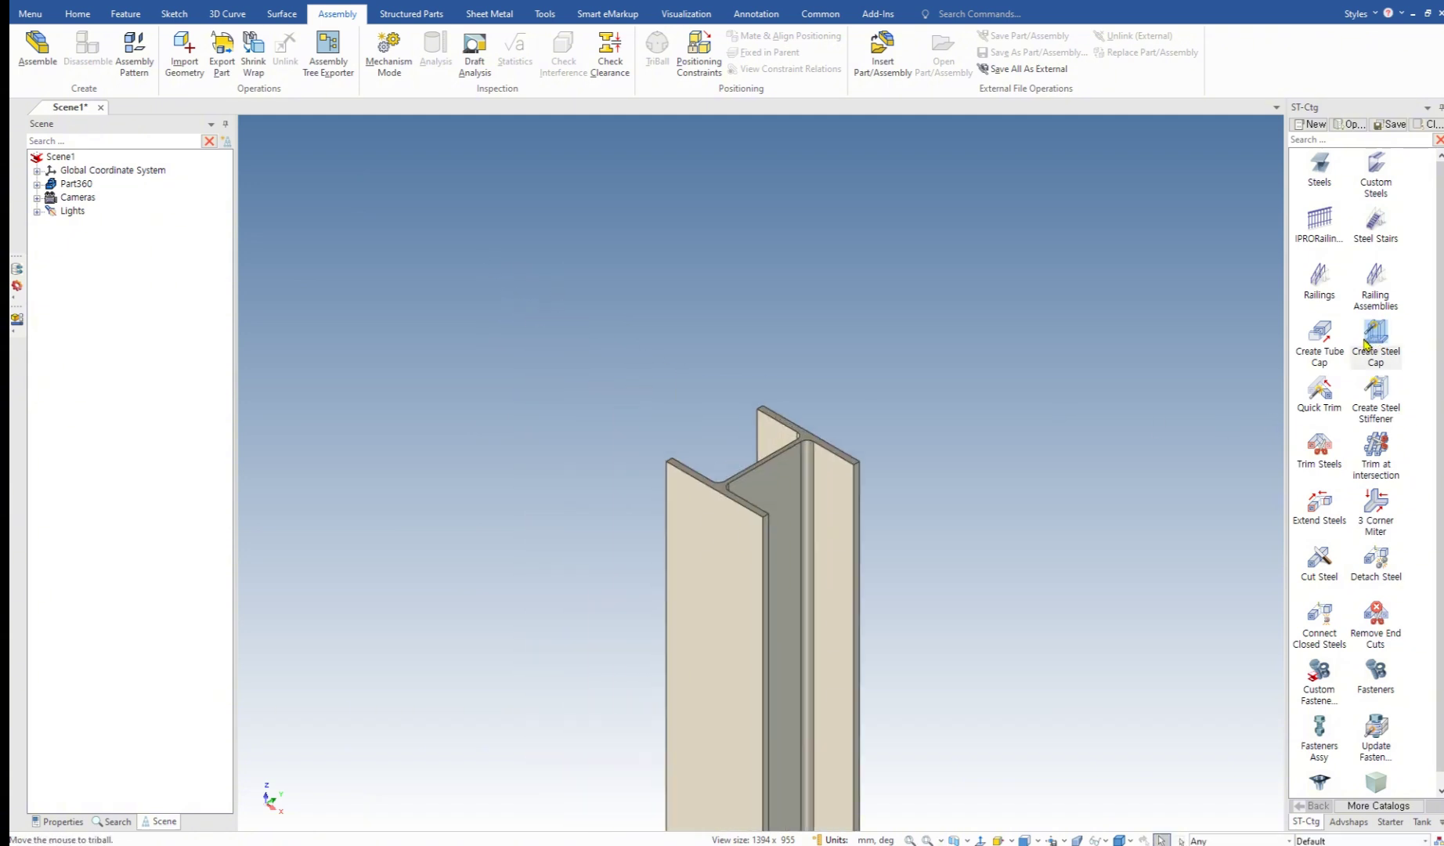
{"action": "left_click", "coordinate": [756, 463]}
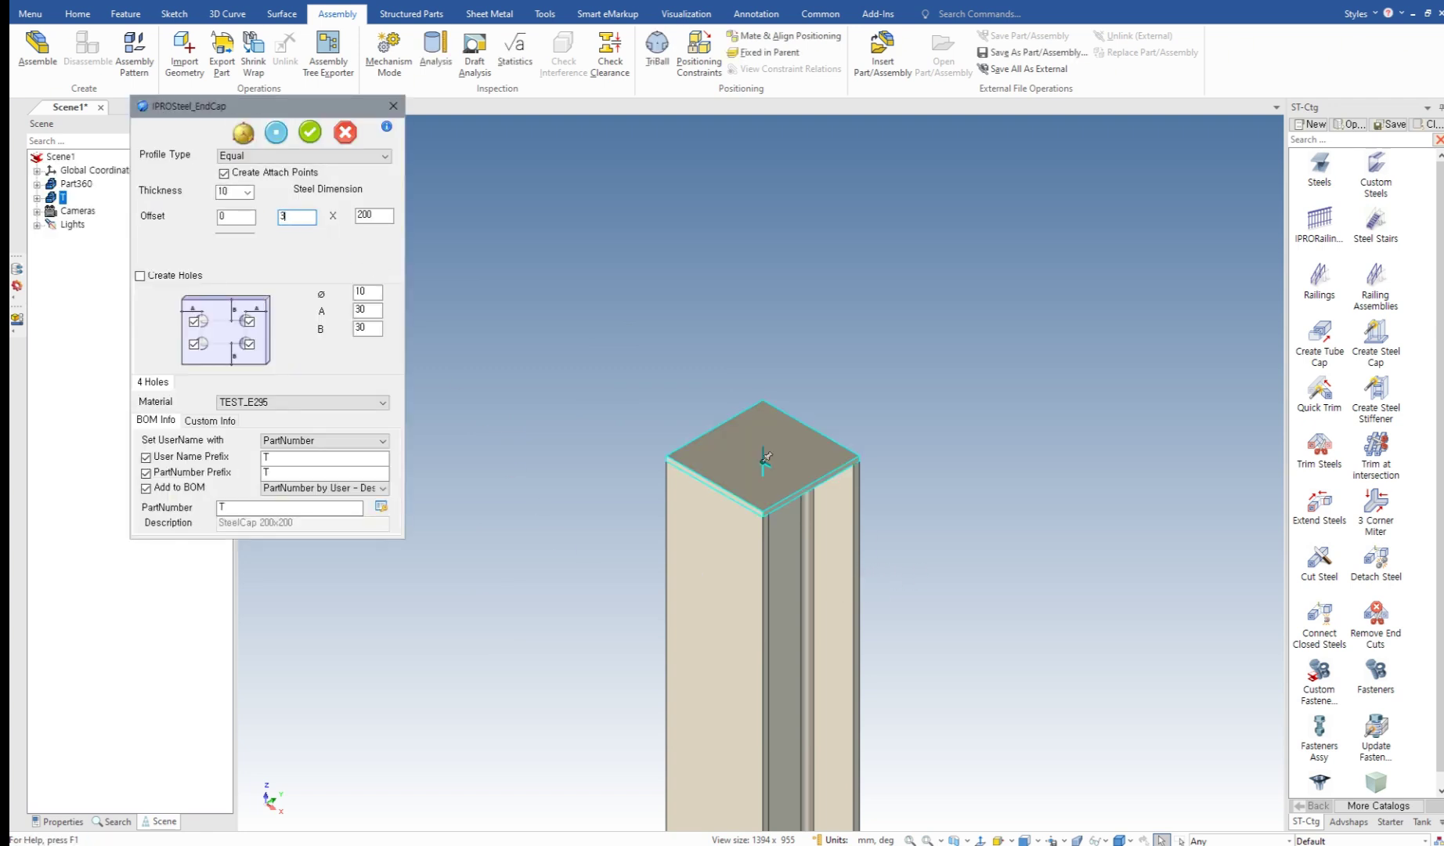
{"action": "double_click", "coordinate": [375, 215]}
{"action": "left_click", "coordinate": [277, 131]}
{"action": "left_click", "coordinate": [310, 132]}
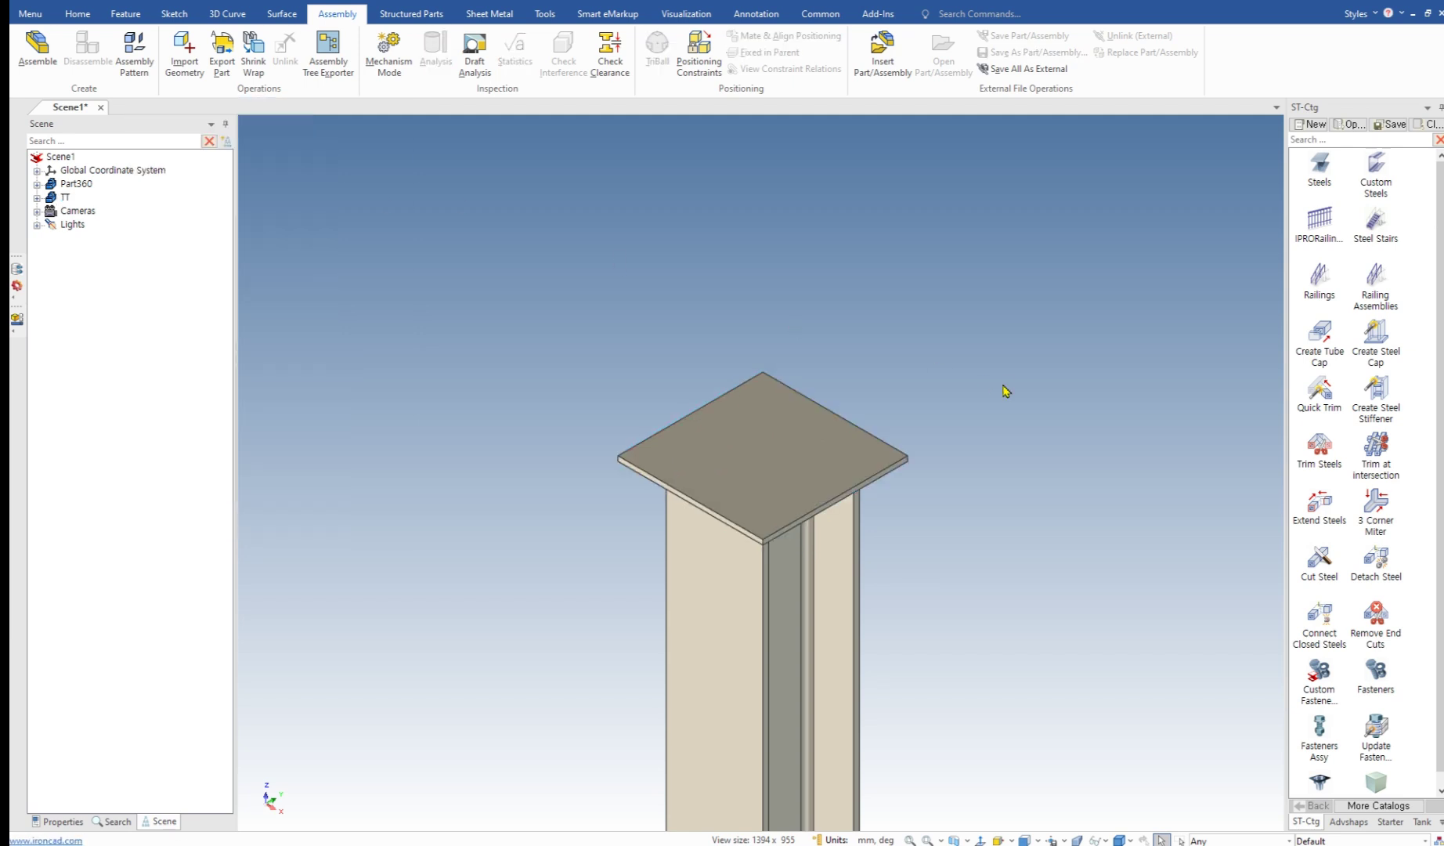
Step: Add a 300 x 300 steel end cap, 10 mm thick, to the column's bottom end
{"action": "scroll", "coordinate": [1006, 391], "scroll_direction": "down", "scroll_amount": 5}
{"action": "middle_click_drag", "start_coordinate": [809, 690], "coordinate": [776, 720]}
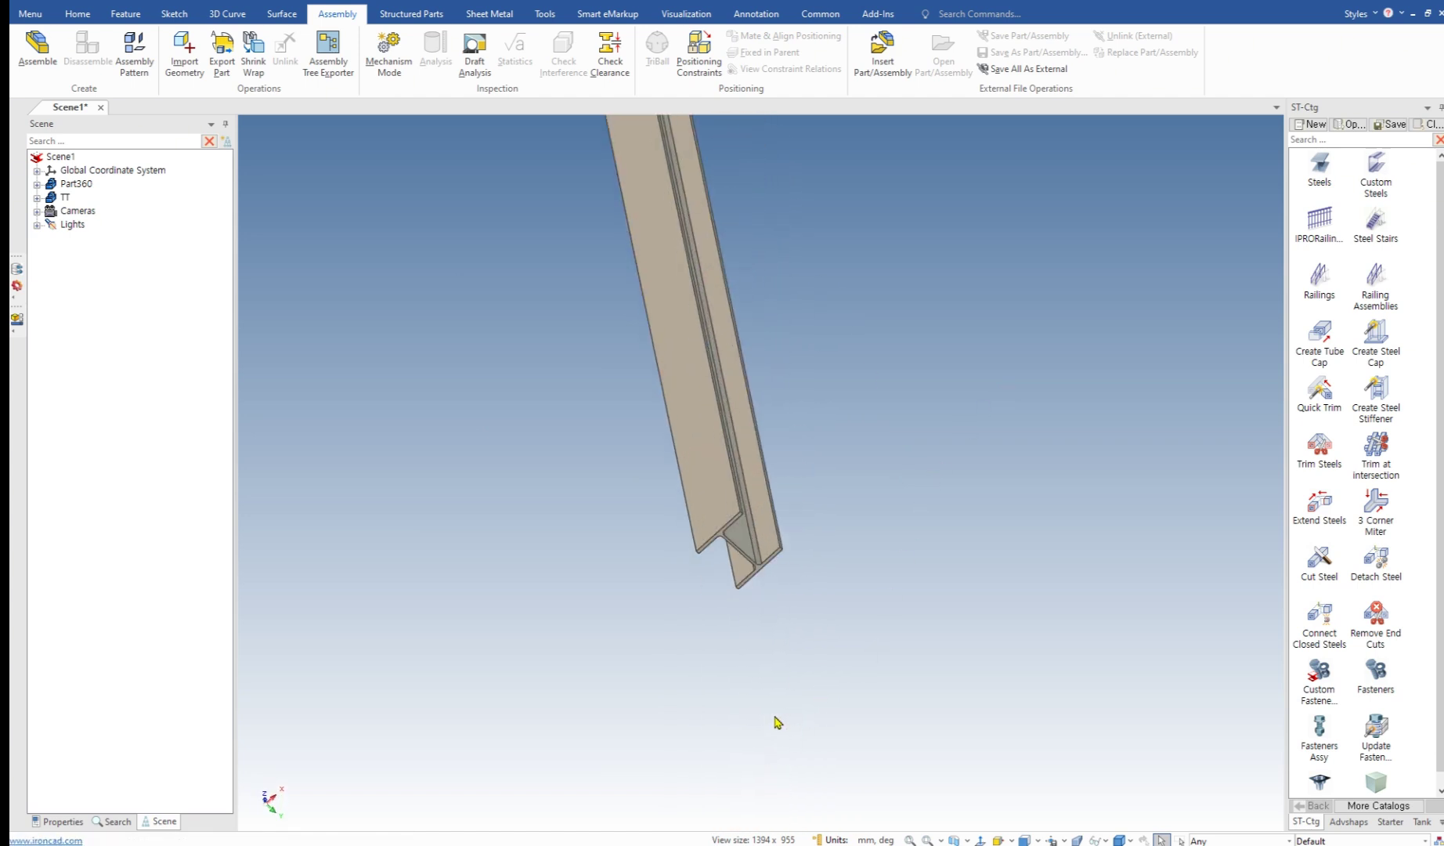
{"action": "left_click", "coordinate": [1364, 342]}
{"action": "left_click", "coordinate": [739, 552]}
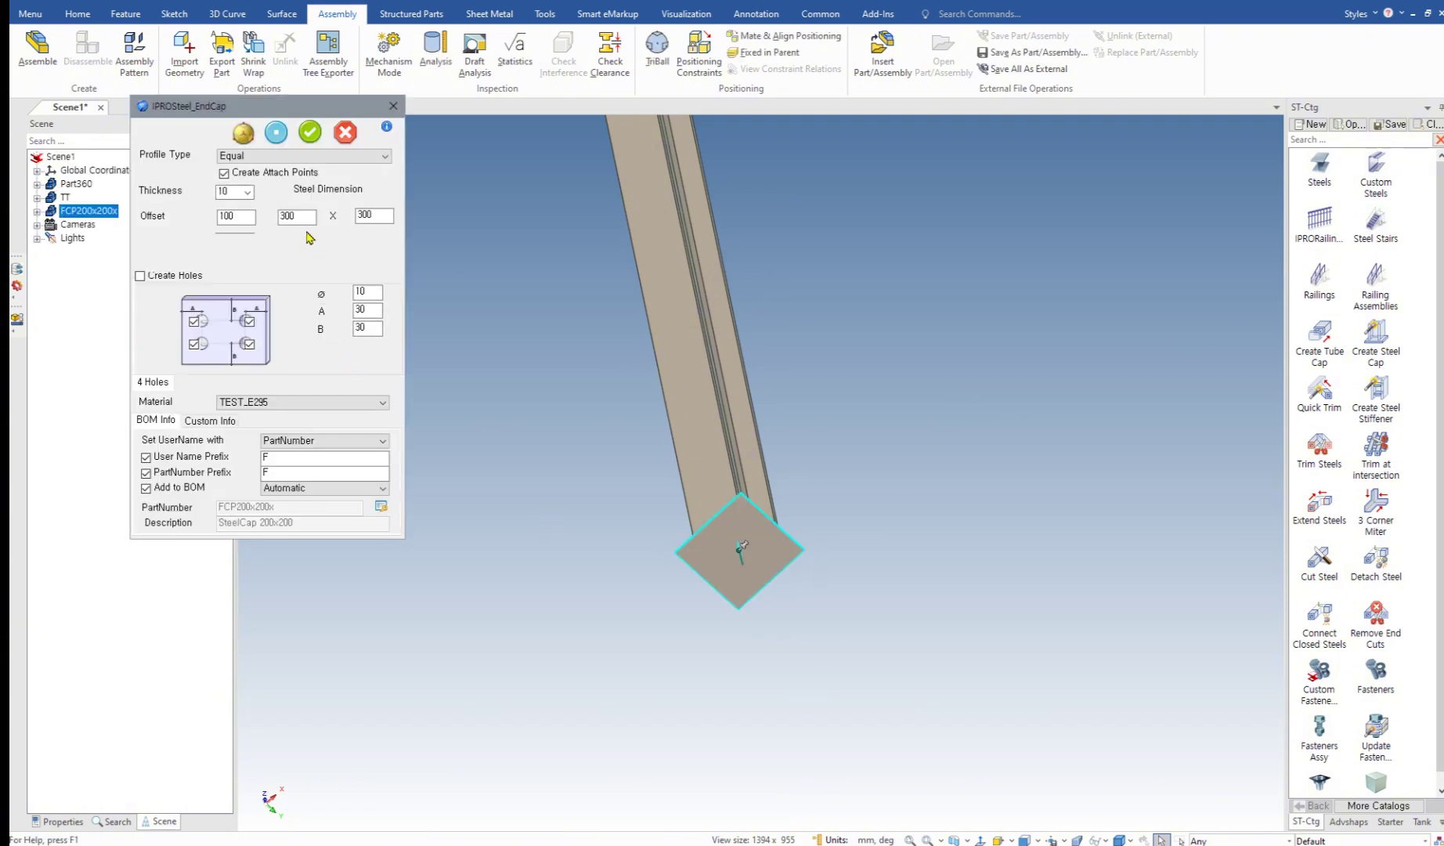
{"action": "left_click", "coordinate": [310, 133]}
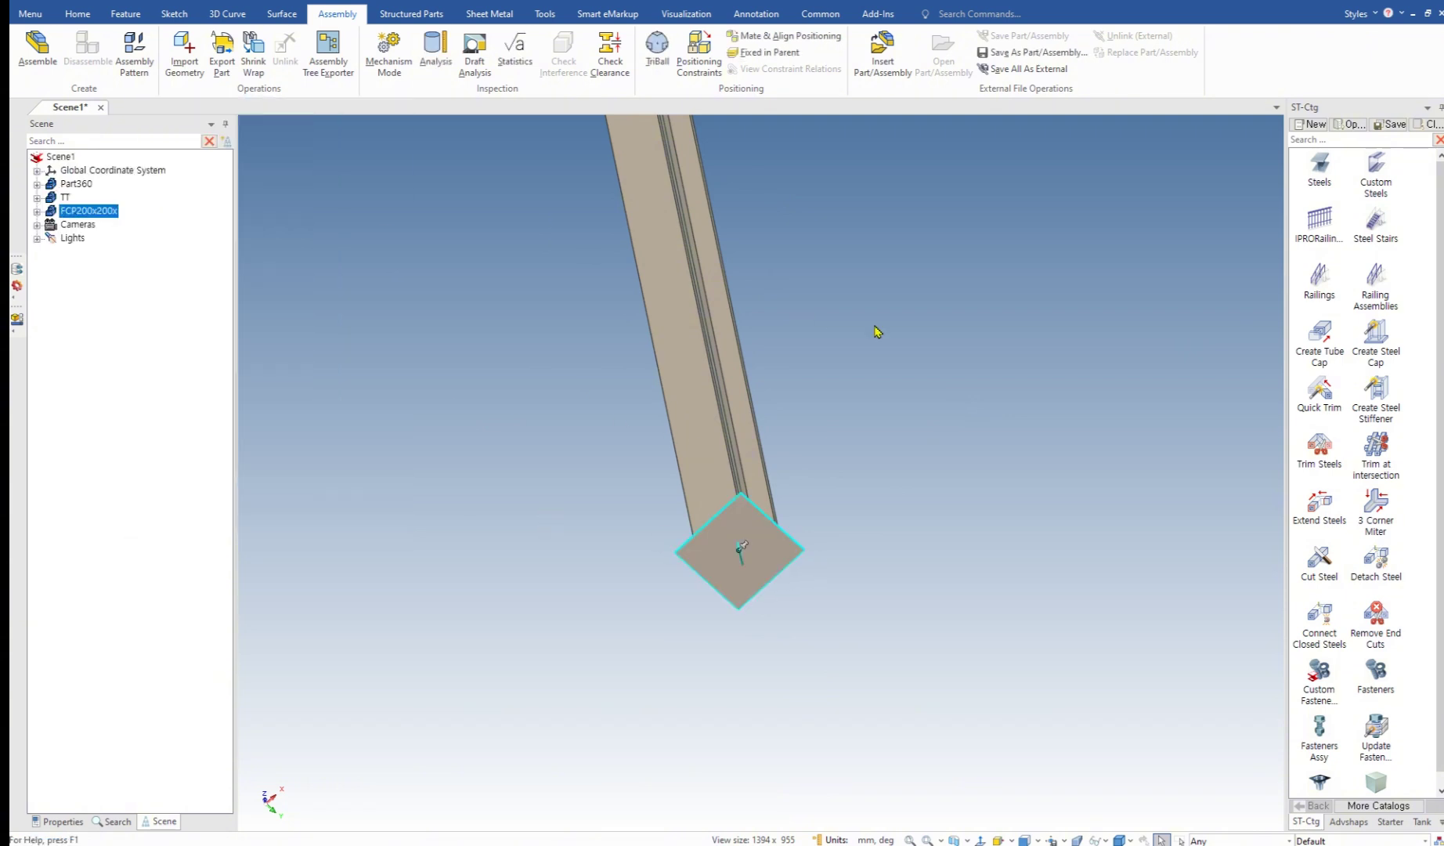
{"action": "left_click", "coordinate": [898, 340]}
Step: Copy the column with both end caps once with the TriBall at a distance of 2600 mm
{"action": "key", "text": "F8"}
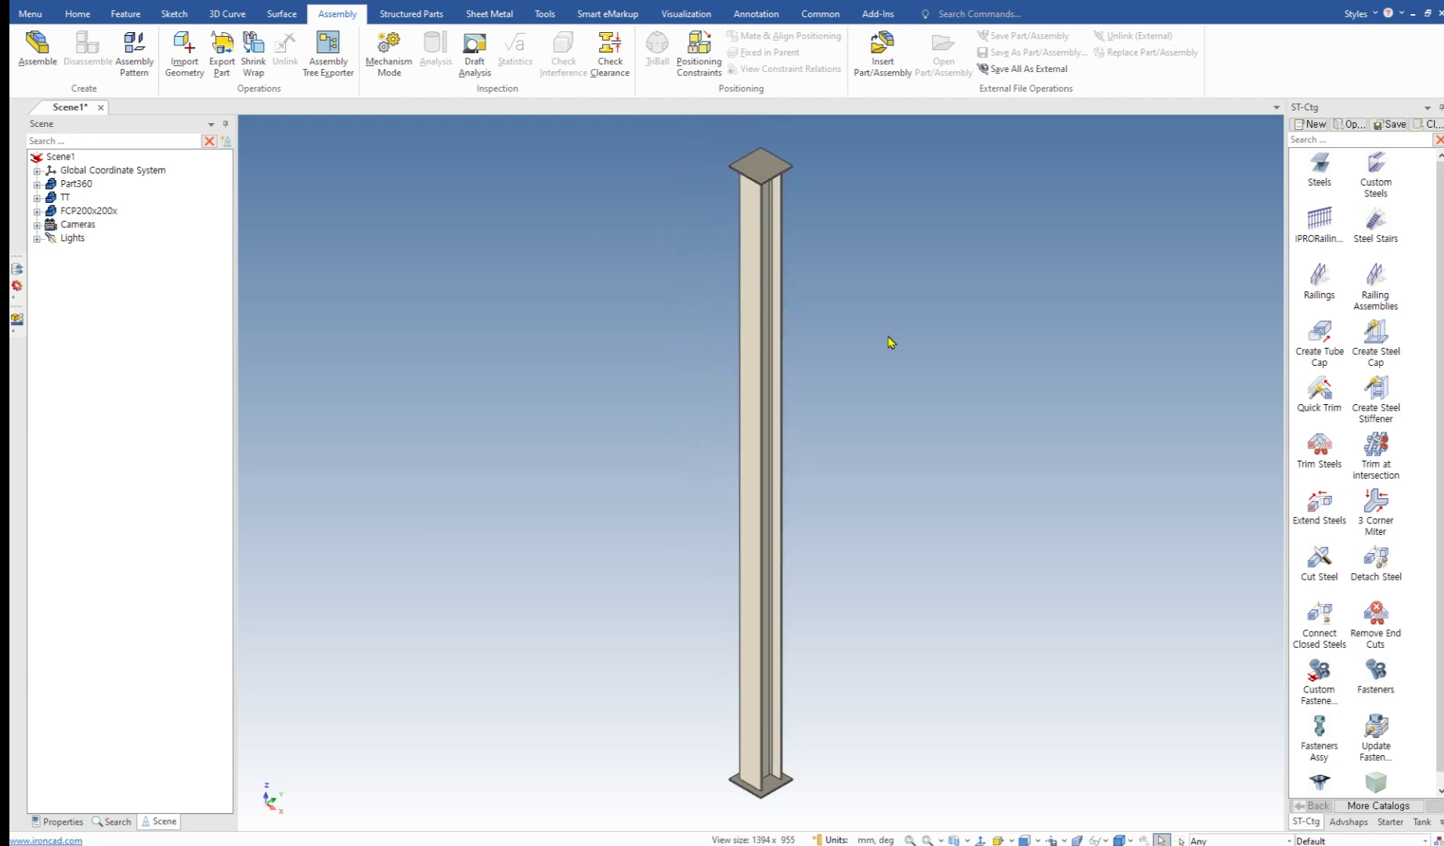
{"action": "left_click_drag", "start_coordinate": [656, 253], "coordinate": [938, 758]}
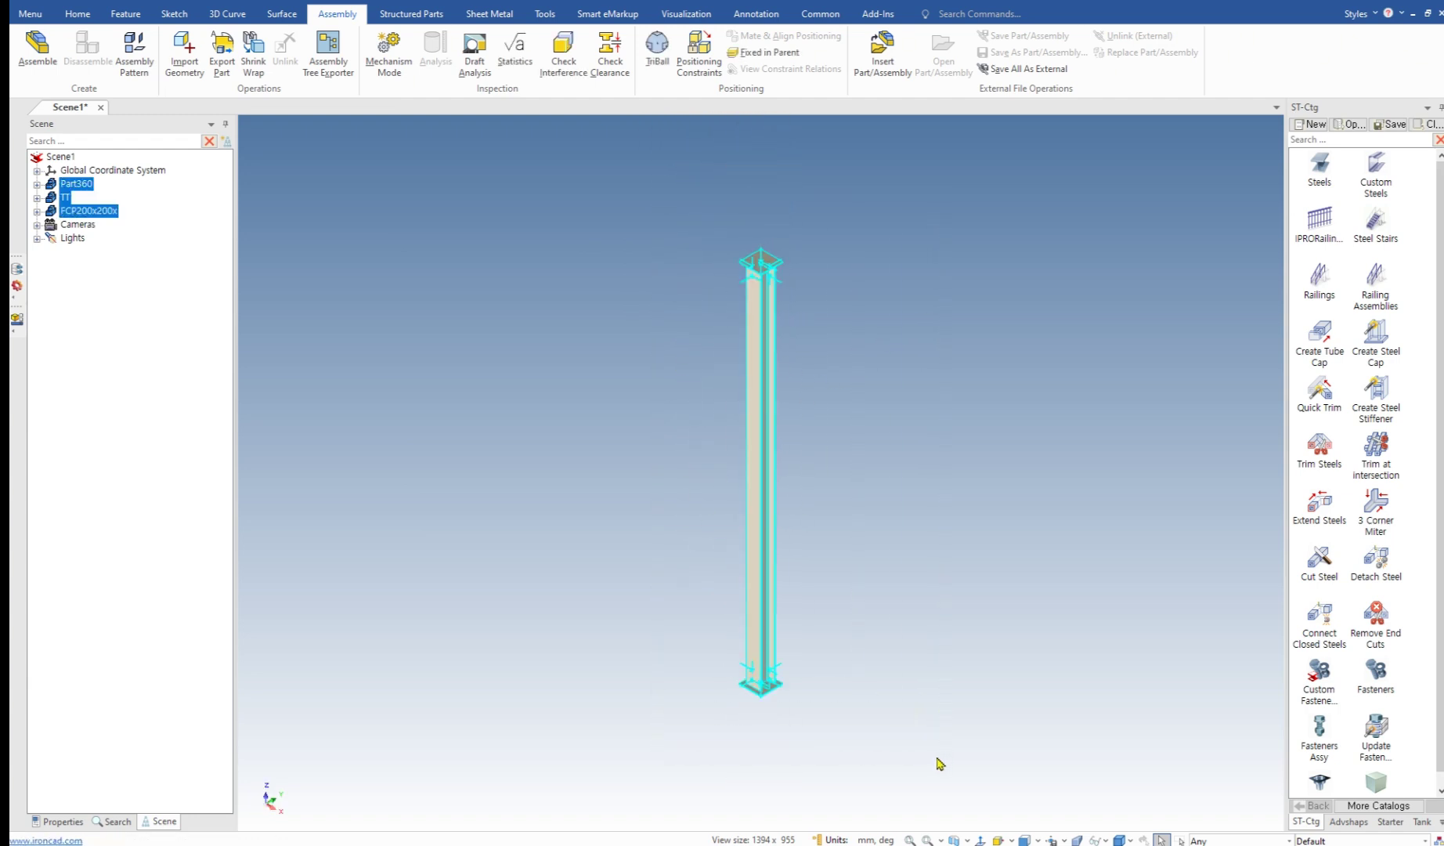
{"action": "key", "text": "F10"}
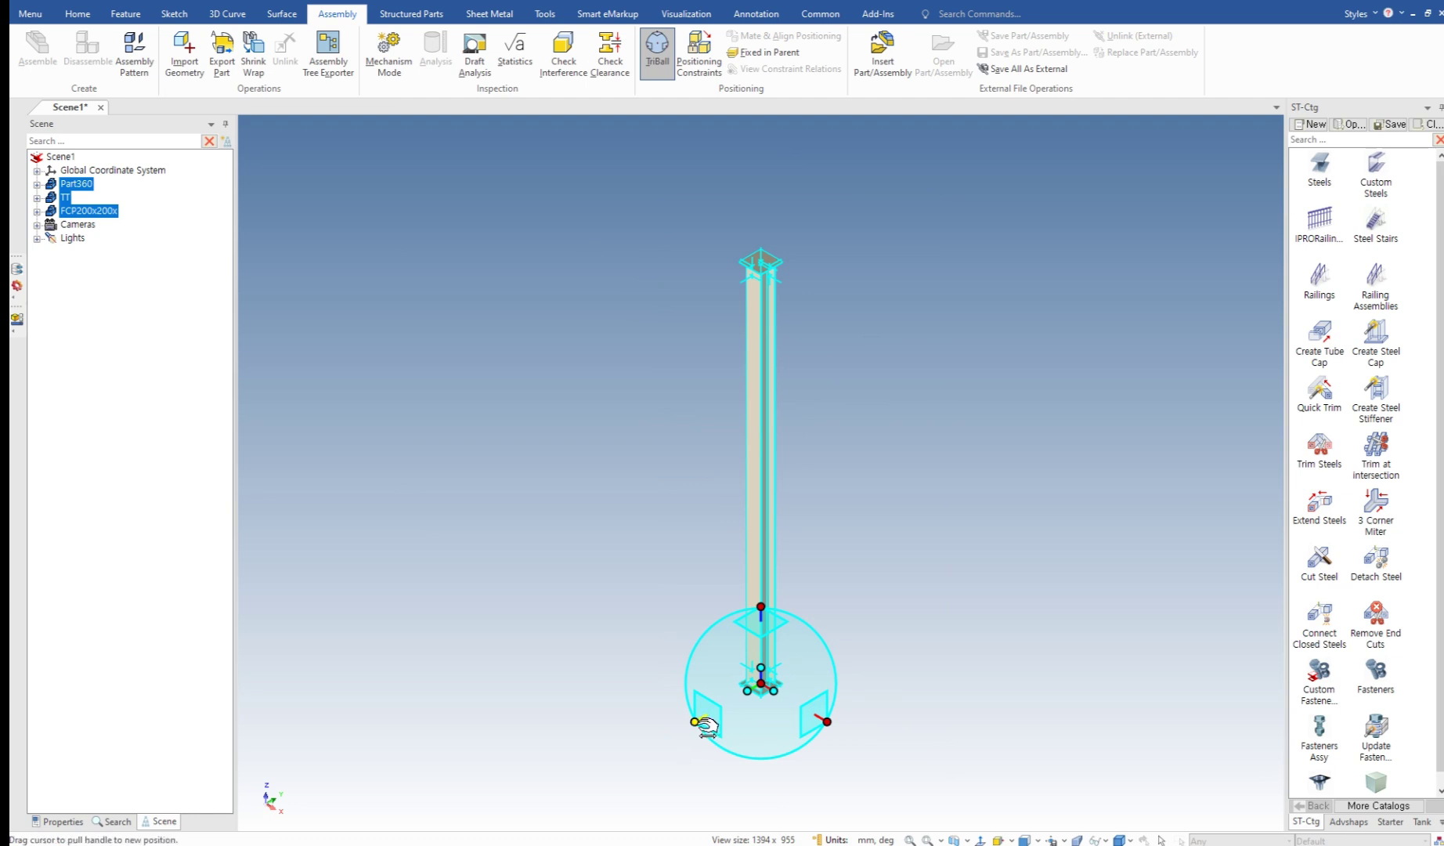
{"action": "right_click_drag", "start_coordinate": [695, 721], "coordinate": [700, 584]}
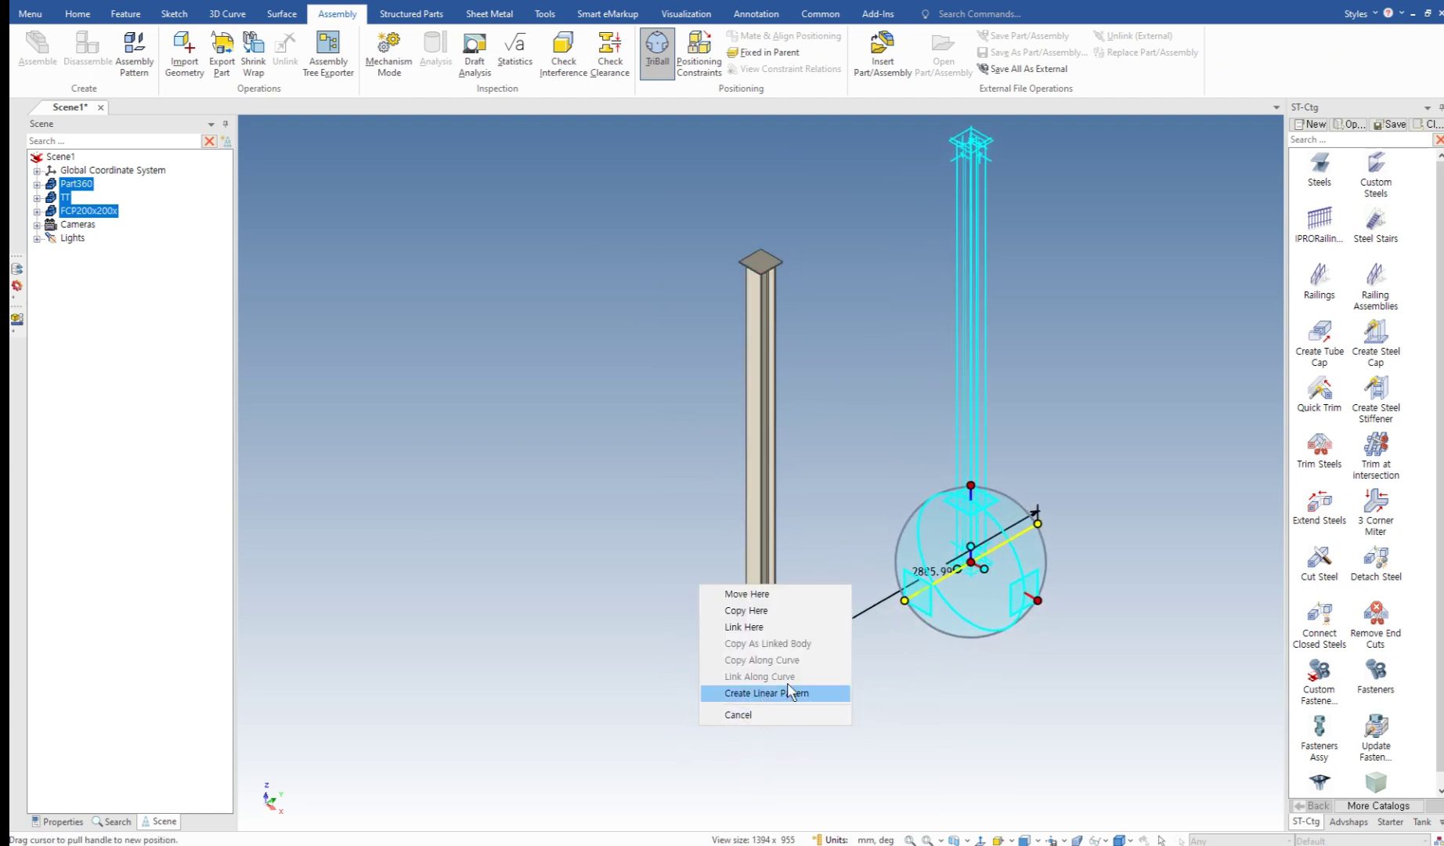
{"action": "left_click", "coordinate": [771, 607]}
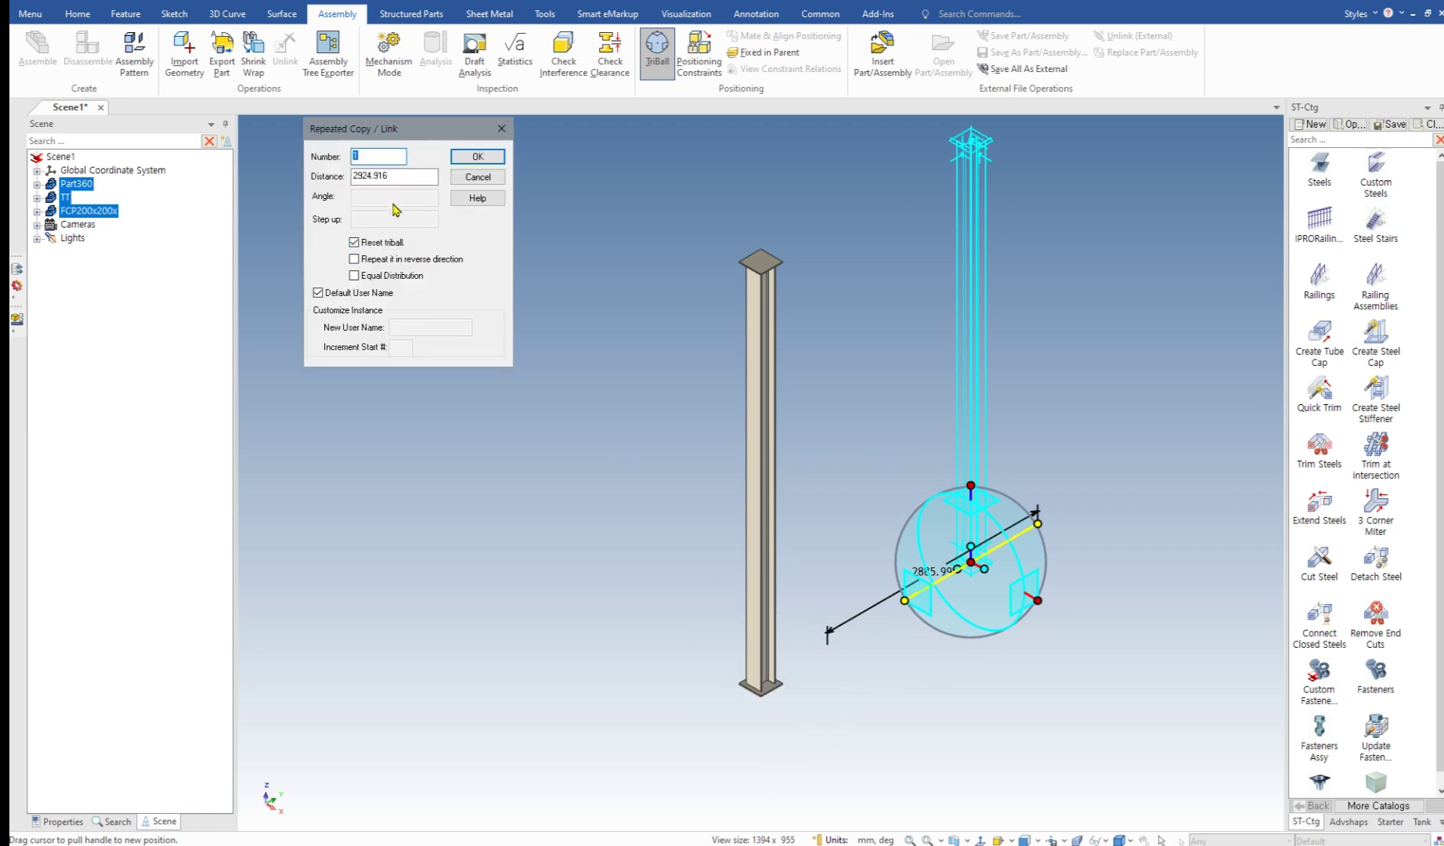
{"action": "key", "text": "Tab"}
{"action": "type", "text": "2600"}
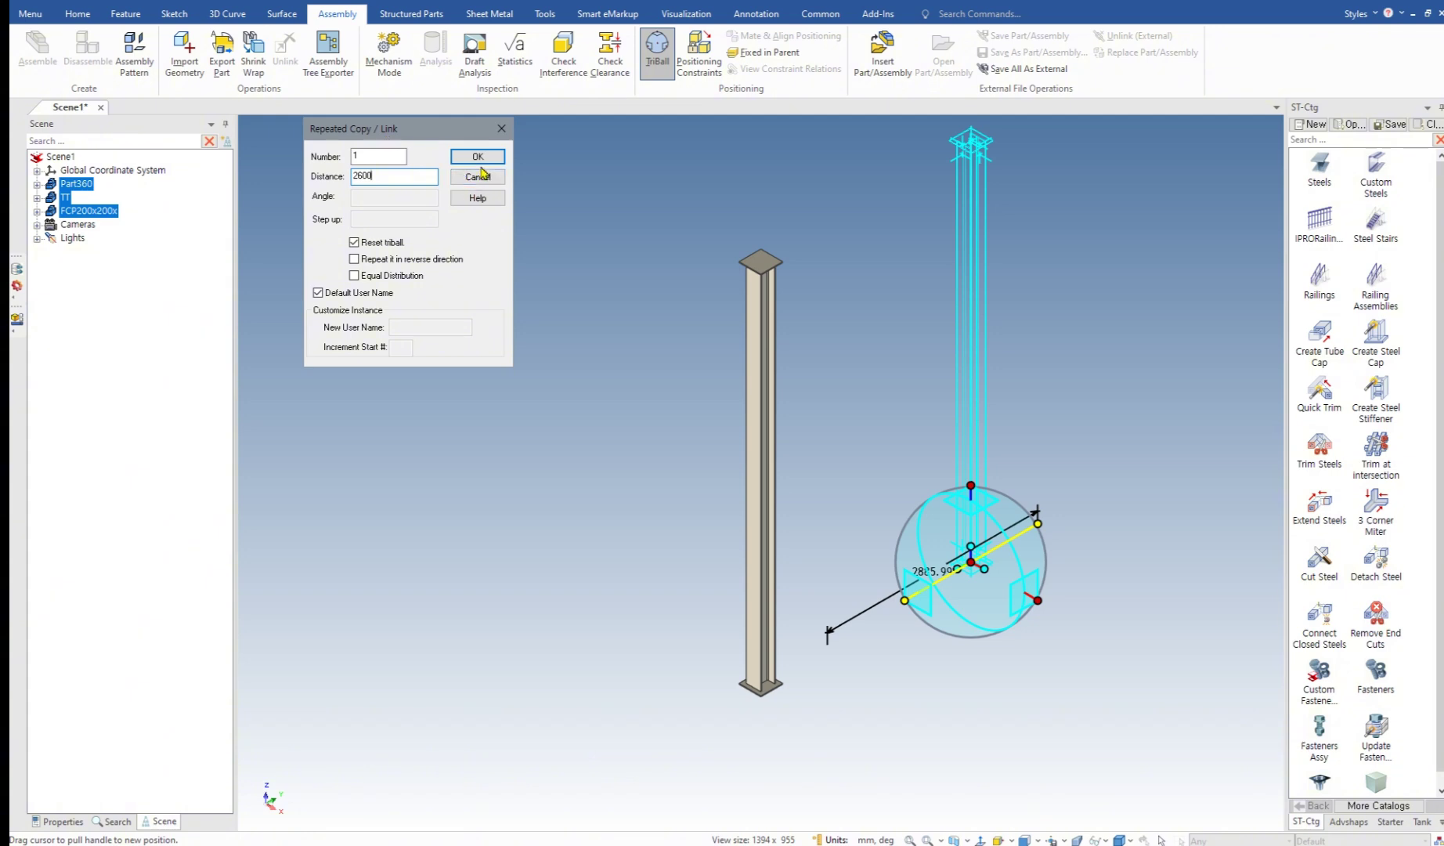
{"action": "left_click", "coordinate": [478, 157]}
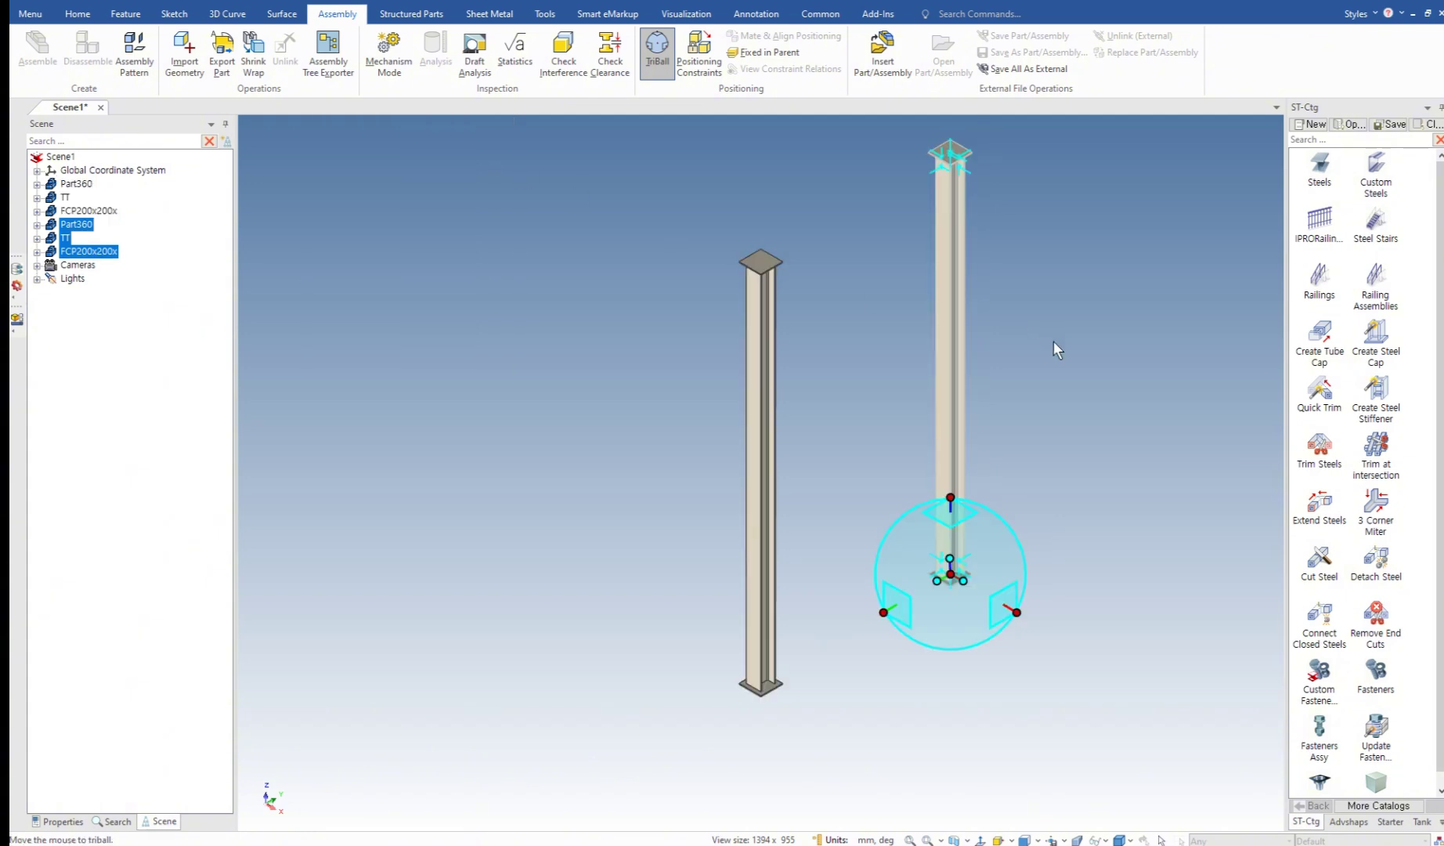
{"action": "left_click", "coordinate": [1077, 490]}
Step: Insert a new H-beam at the base of one column and orient it horizontally towards the other column
{"action": "middle_click_drag", "start_coordinate": [1076, 490], "coordinate": [864, 703]}
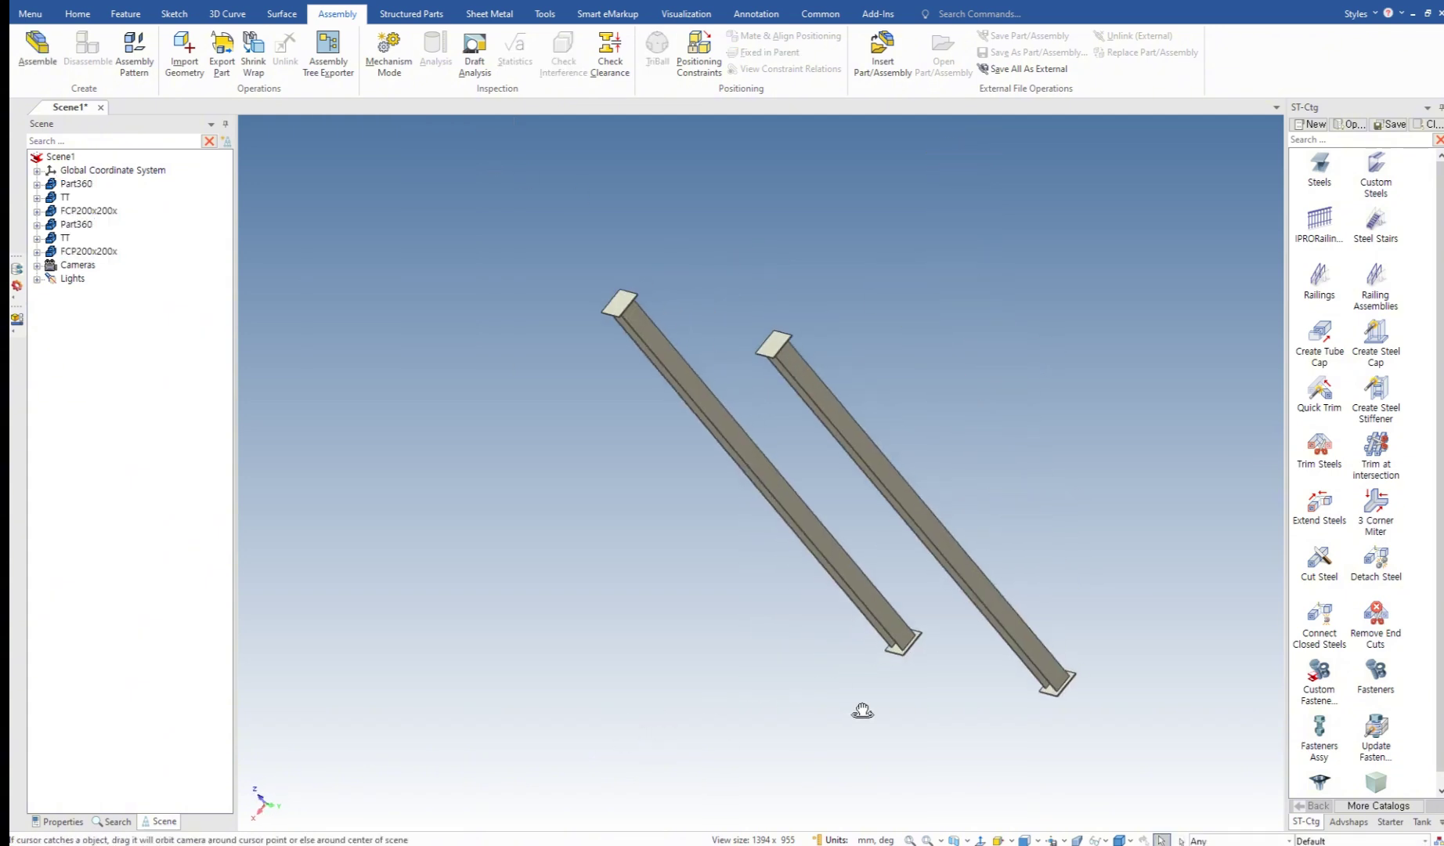
{"action": "scroll", "coordinate": [949, 539], "scroll_direction": "up", "scroll_amount": 5}
{"action": "scroll", "coordinate": [949, 539], "scroll_direction": "up", "scroll_amount": 1}
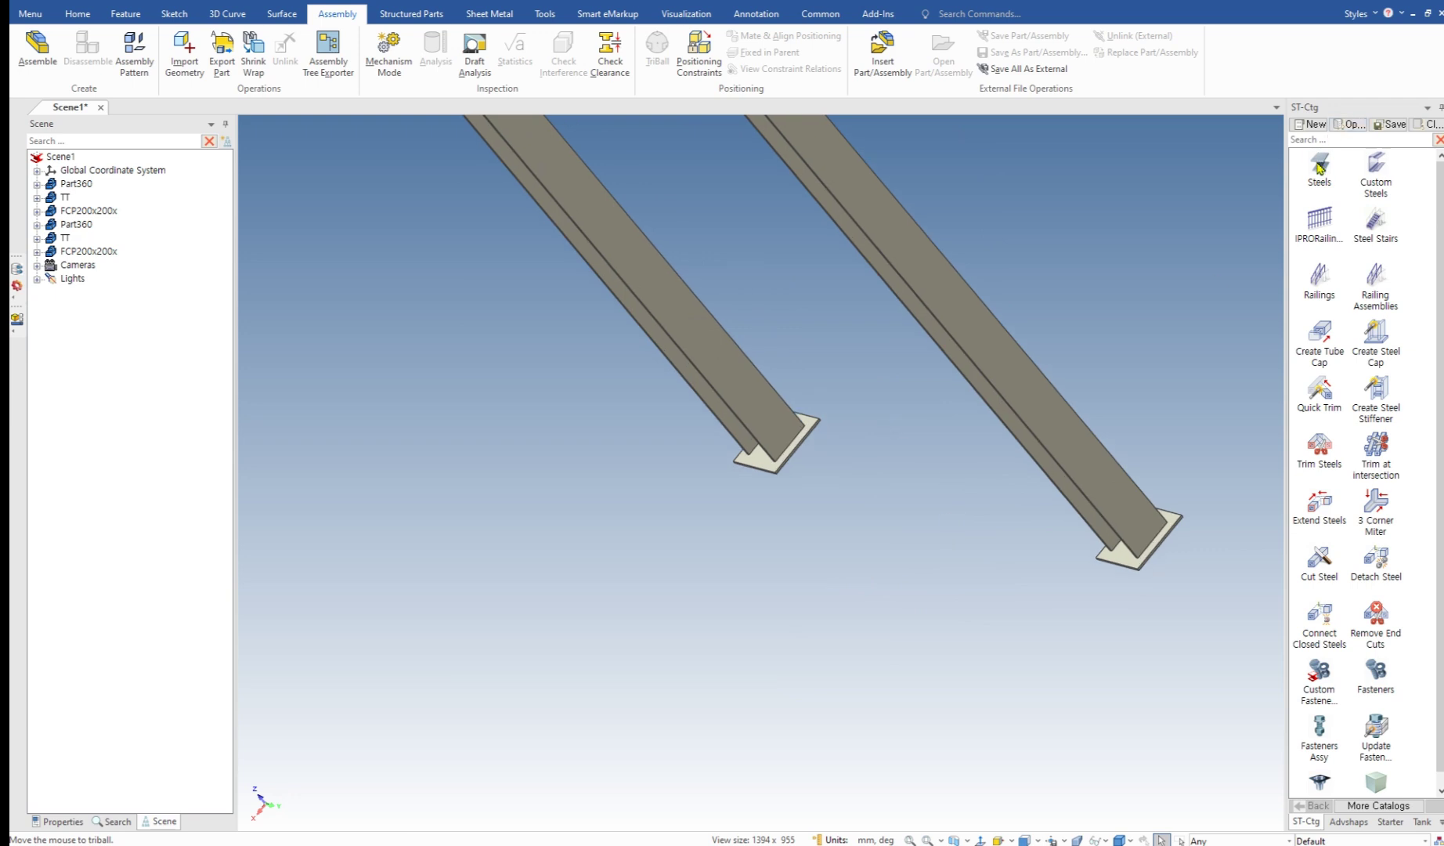
{"action": "left_click_drag", "start_coordinate": [1320, 166], "coordinate": [790, 441]}
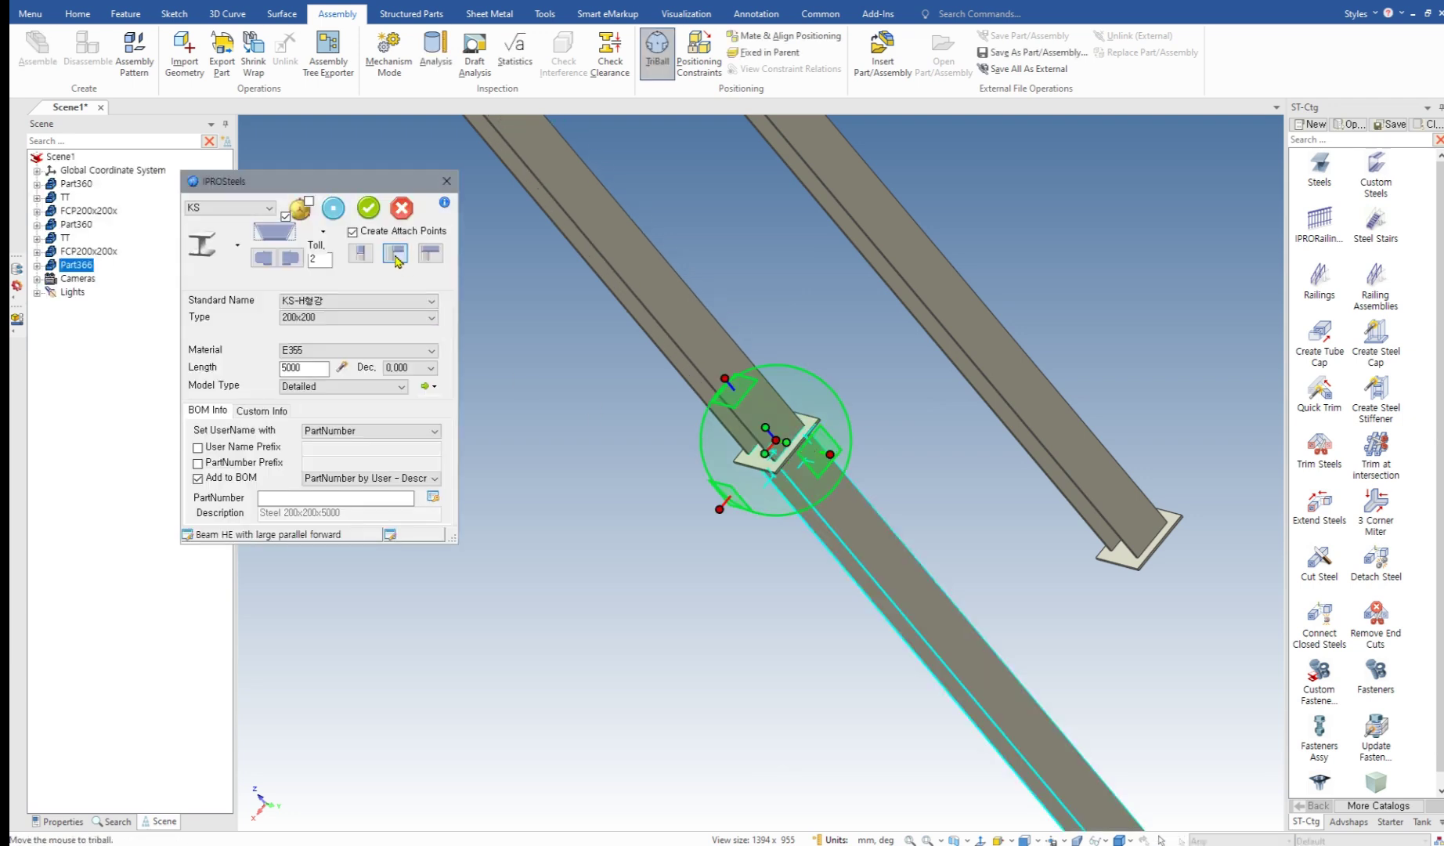
{"action": "left_click", "coordinate": [397, 256]}
{"action": "left_click", "coordinate": [402, 255]}
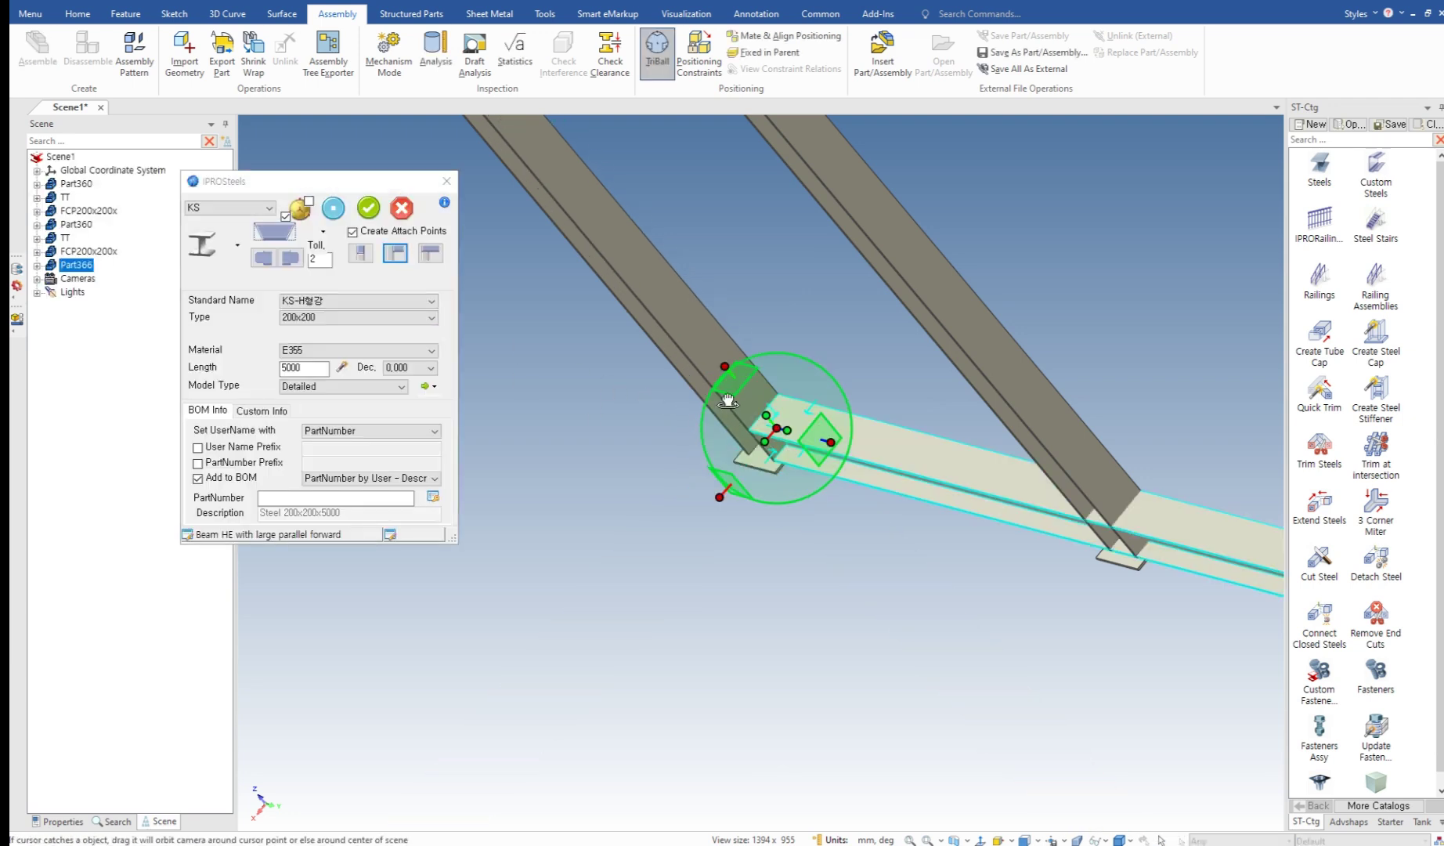
Step: Move the horizontal beam 1200 mm up along the column with the TriBall
{"action": "middle_click_drag", "start_coordinate": [705, 376], "coordinate": [739, 377]}
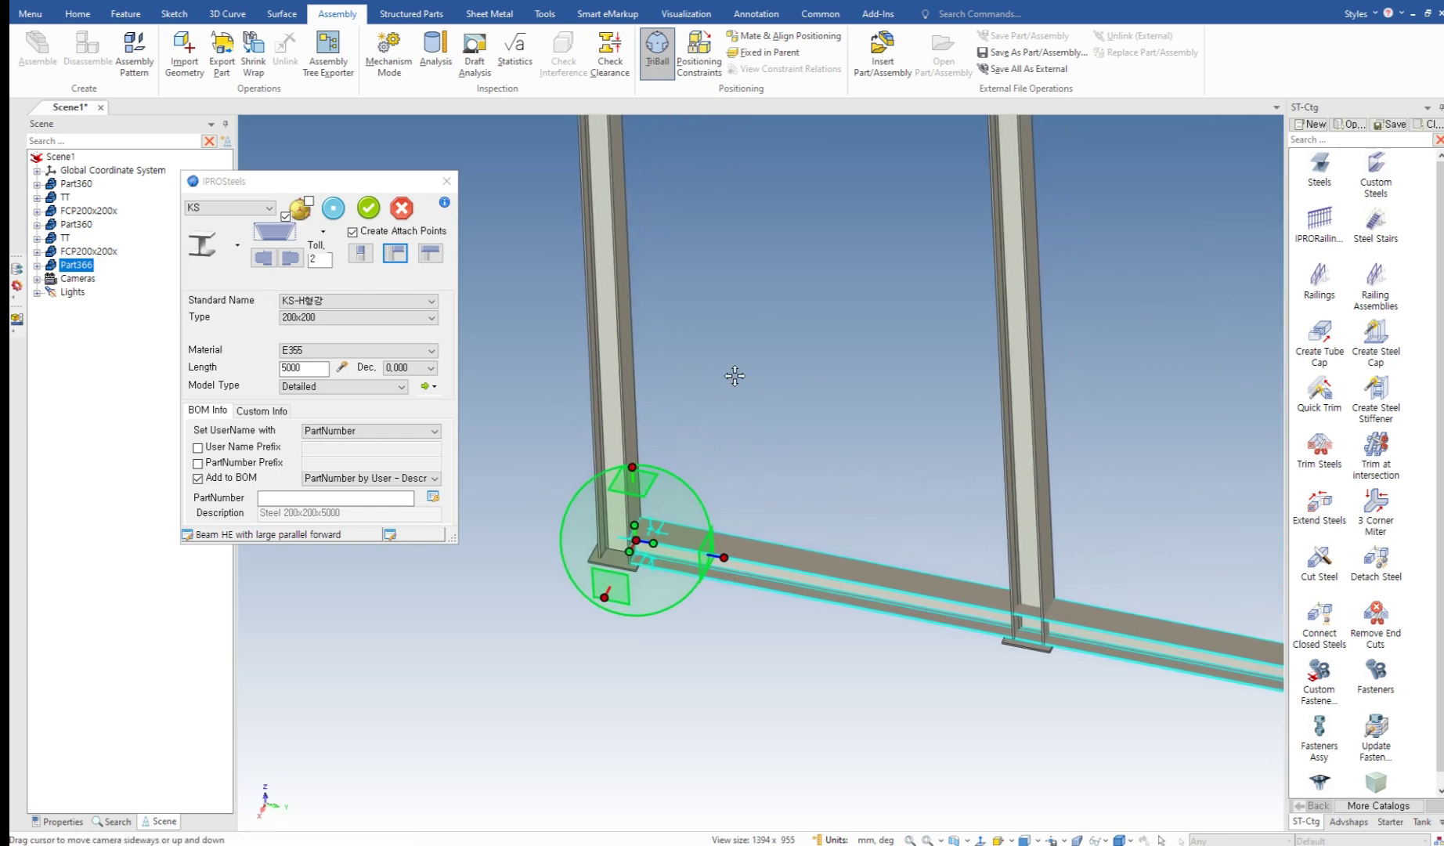
{"action": "right_click", "coordinate": [739, 378]}
{"action": "left_click", "coordinate": [807, 402]}
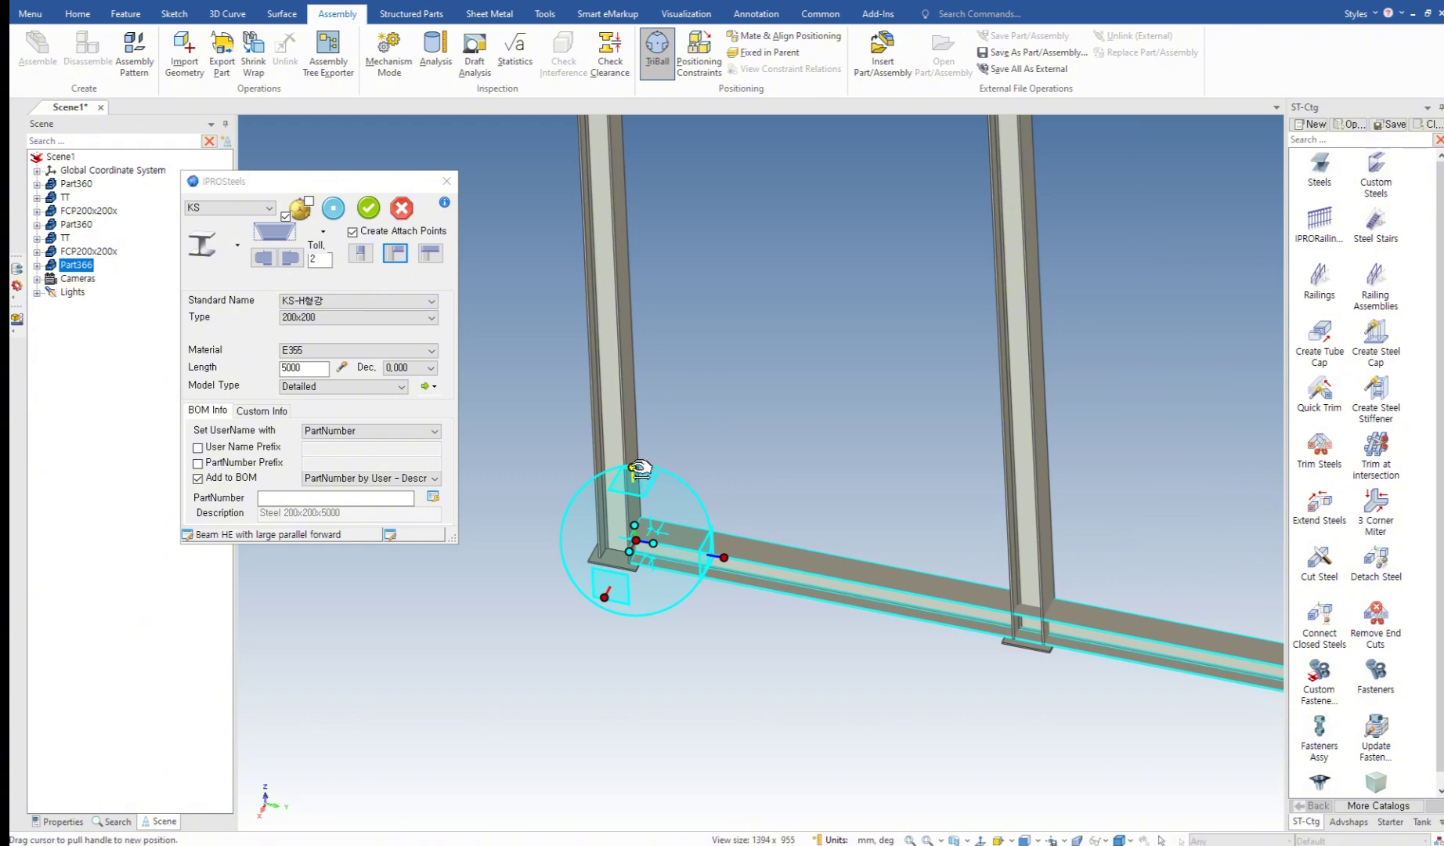
{"action": "left_click_drag", "start_coordinate": [631, 468], "coordinate": [704, 501]}
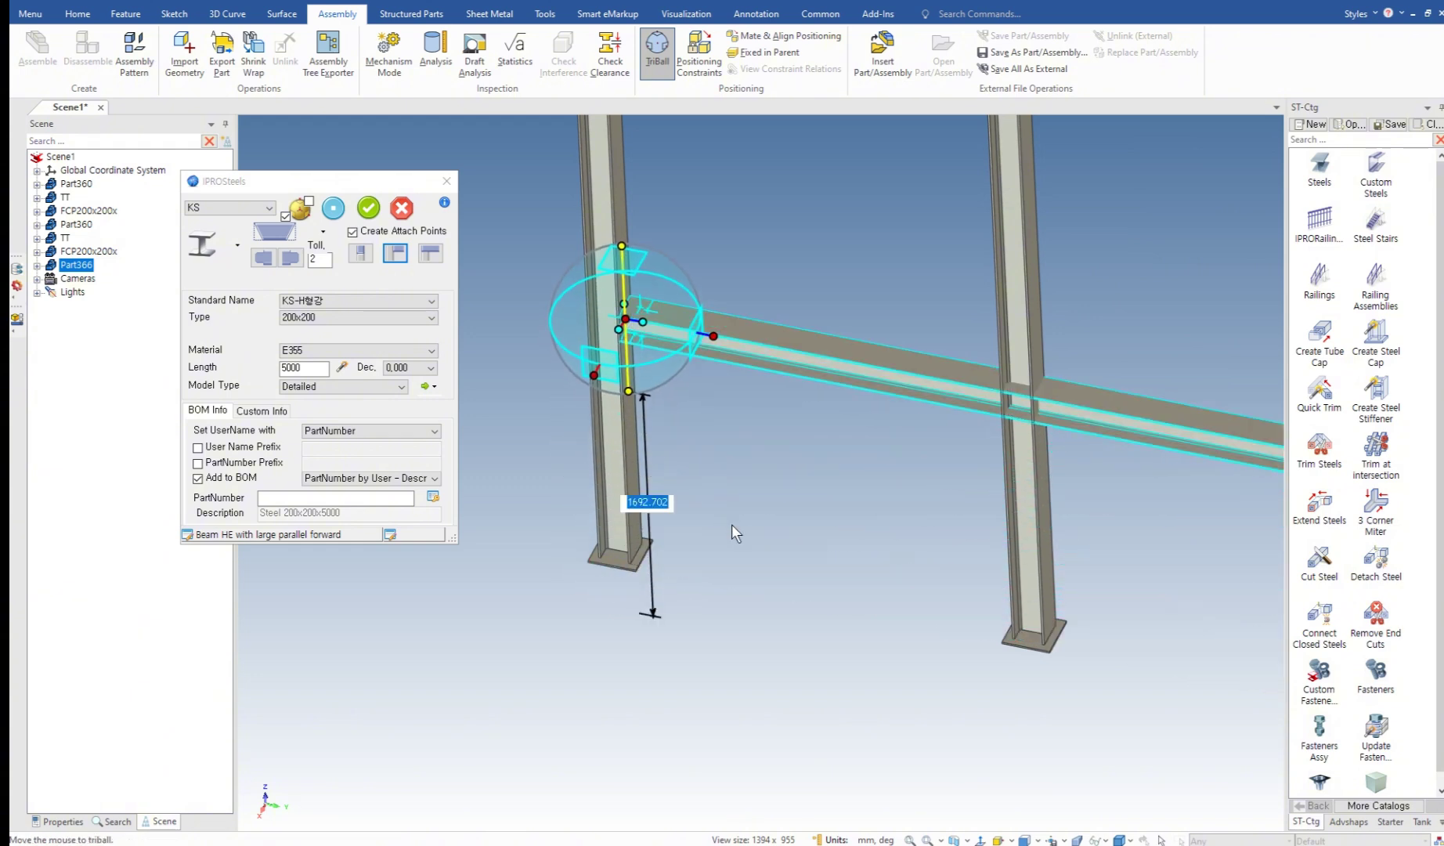
{"action": "type", "text": "1200"}
{"action": "key", "text": "Return"}
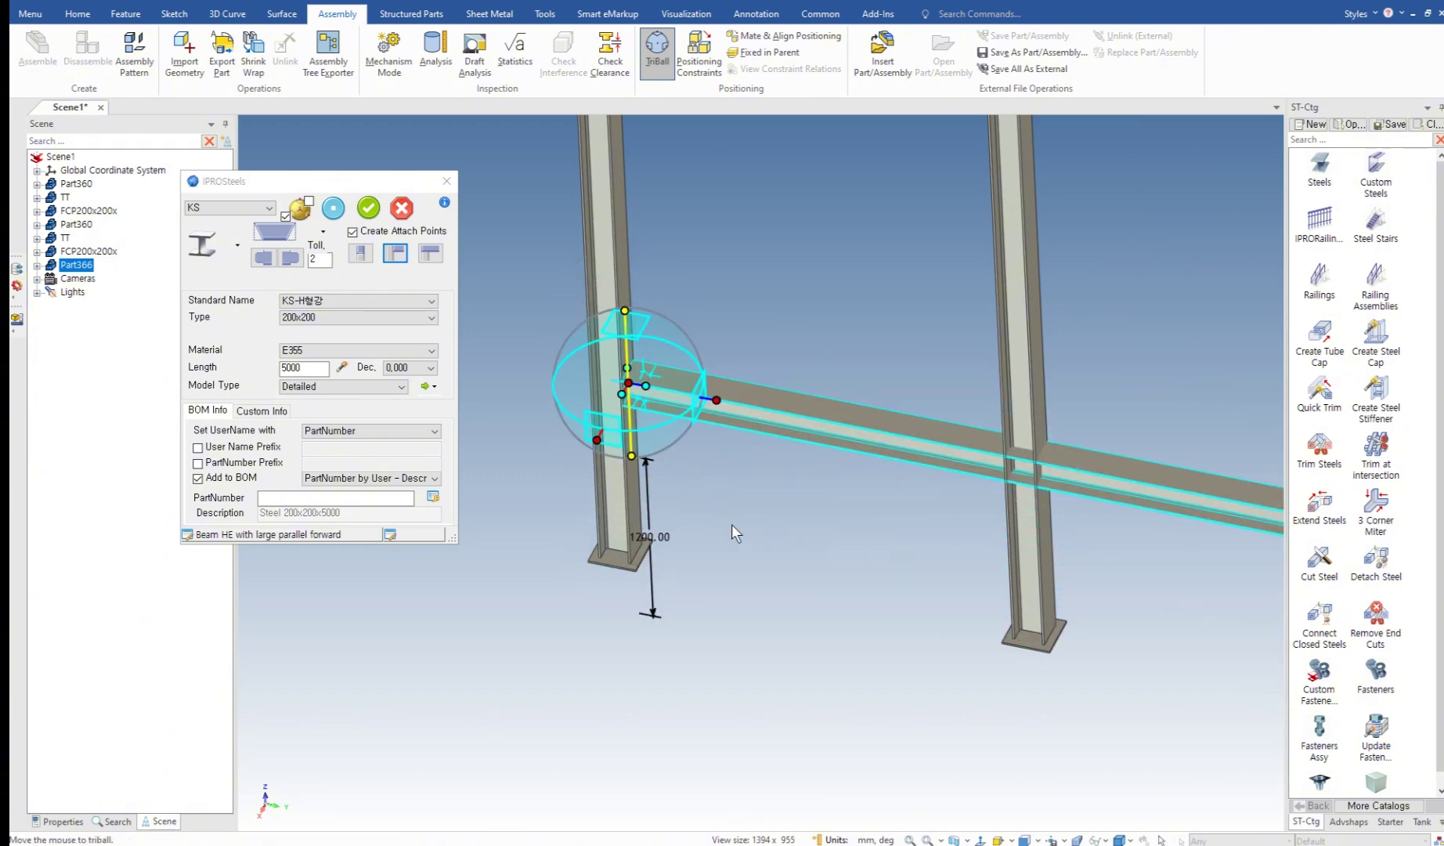
Step: Change the horizontal beam's type to 150x100, fit its length between the two columns, and create it
{"action": "left_click", "coordinate": [338, 317]}
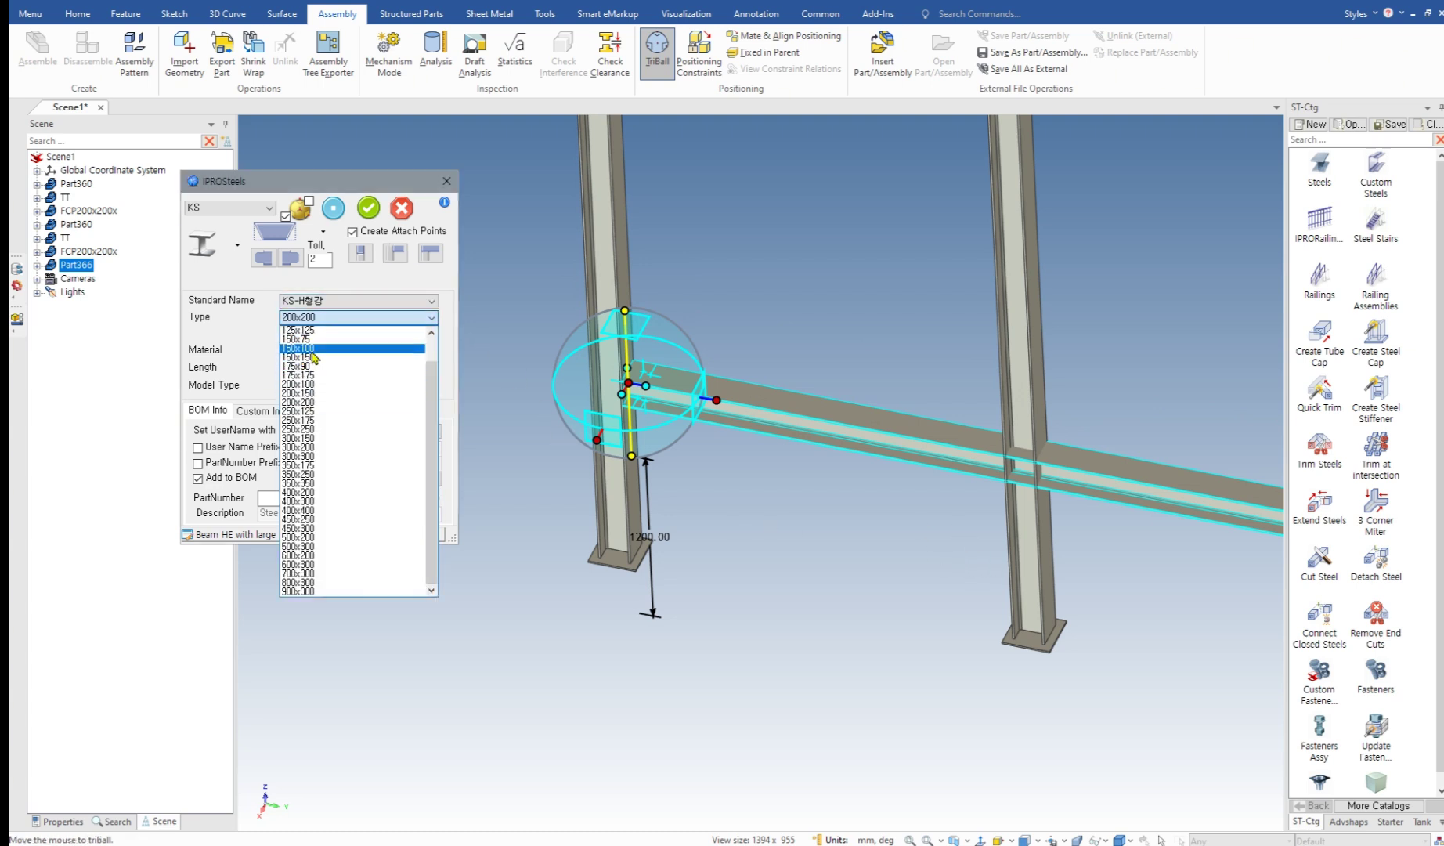
{"action": "left_click", "coordinate": [325, 349]}
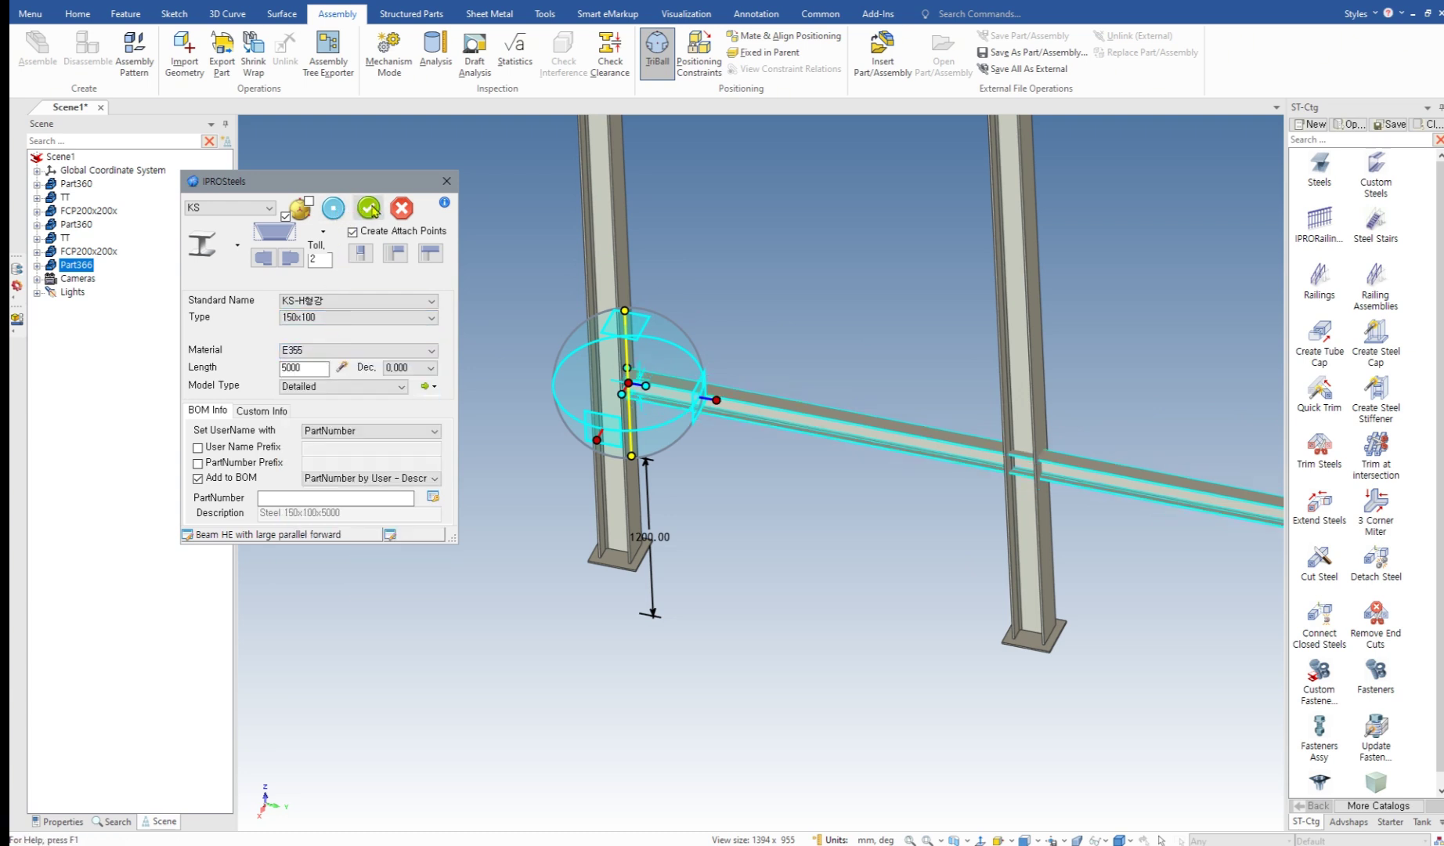
{"action": "left_click", "coordinate": [342, 366]}
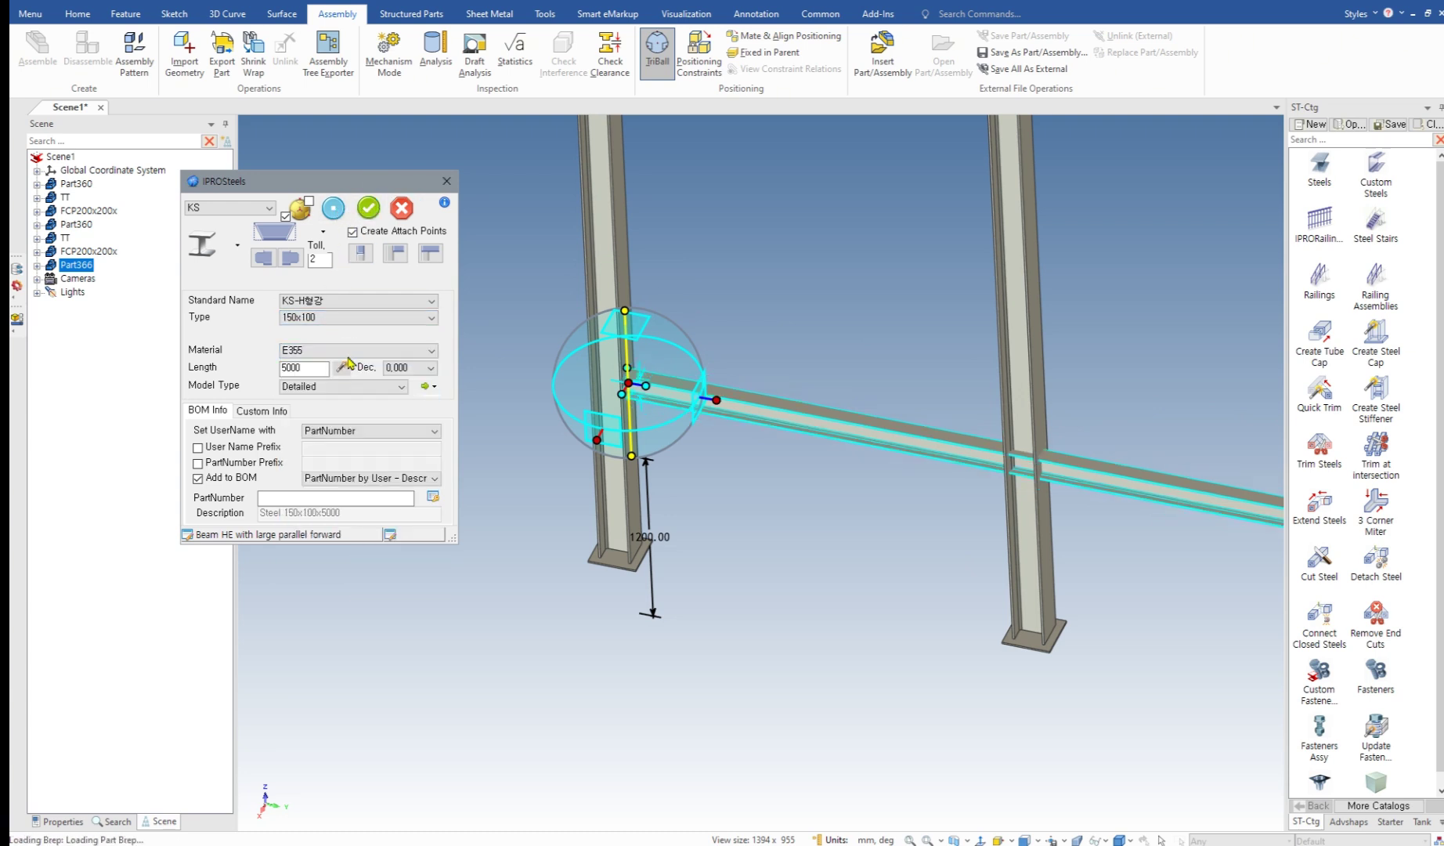
{"action": "left_click", "coordinate": [368, 210]}
Step: Select both columns with their end caps, without the crossbeam, and make one linked copy perpendicular to the crossbeam with the TriBall
{"action": "middle_click_drag", "start_coordinate": [883, 344], "coordinate": [783, 381]}
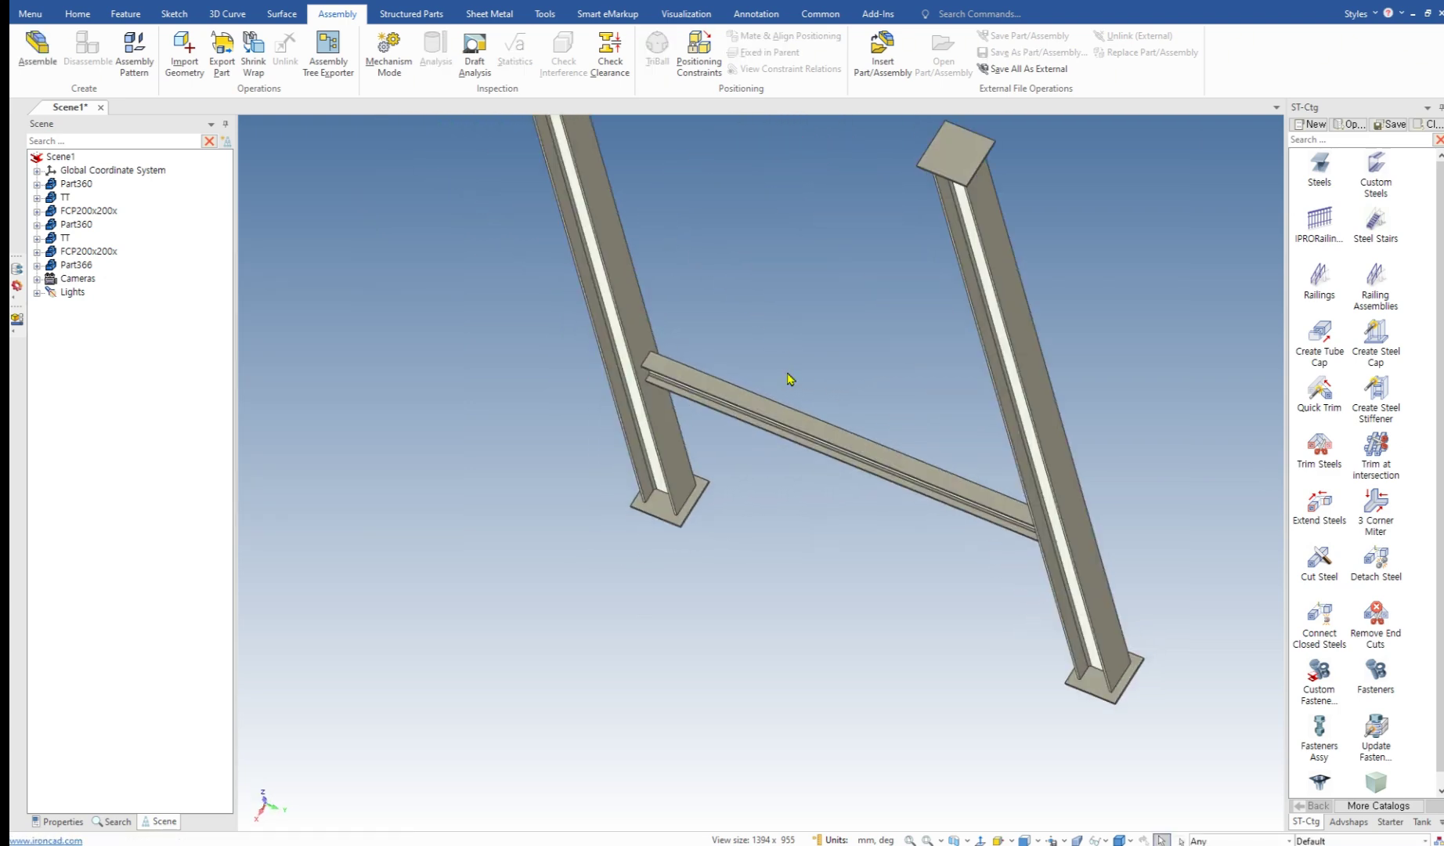
{"action": "key", "text": "F8"}
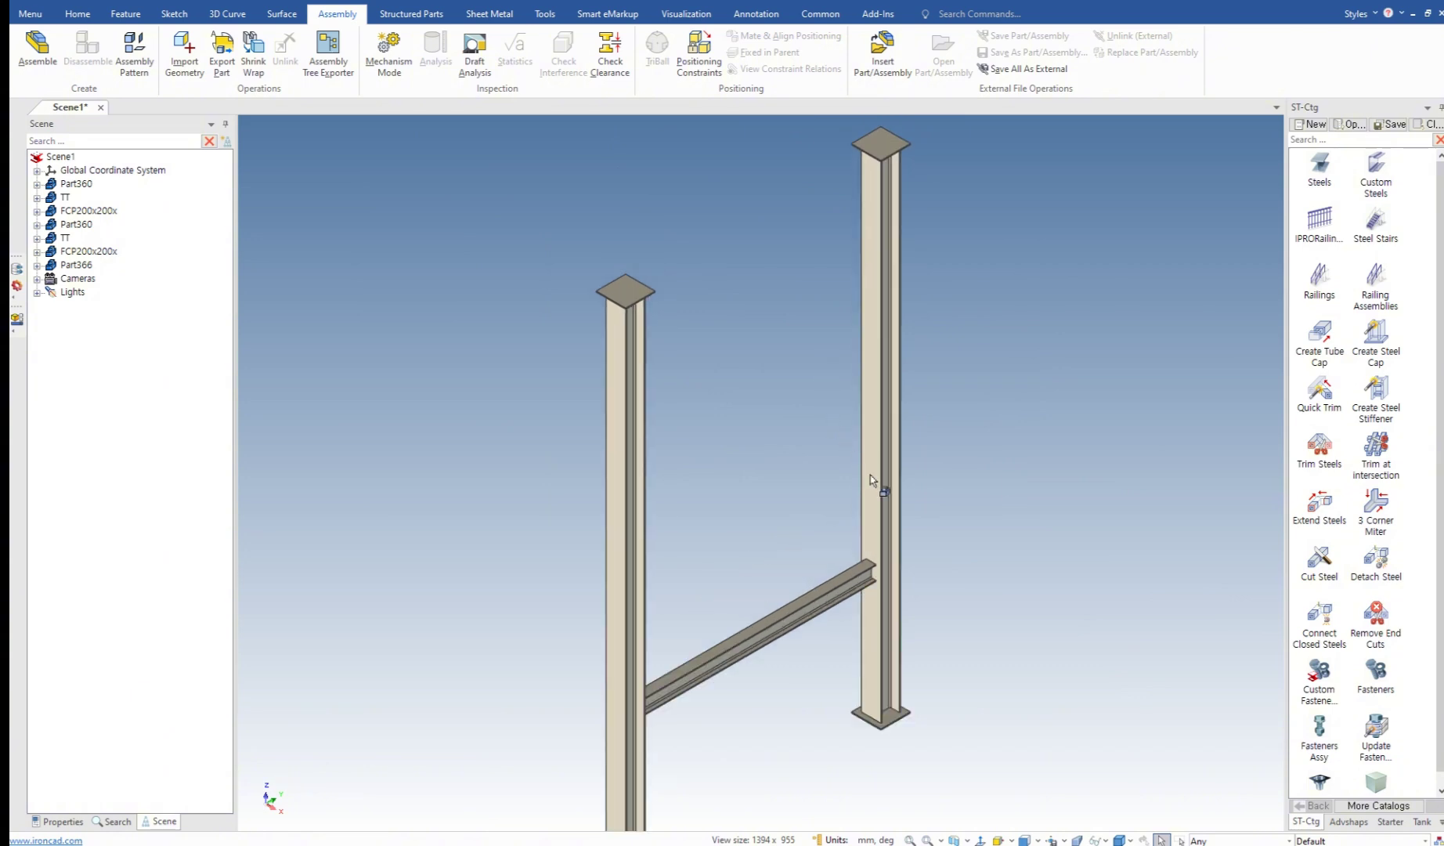
{"action": "scroll", "coordinate": [778, 548], "scroll_direction": "down", "scroll_amount": 2}
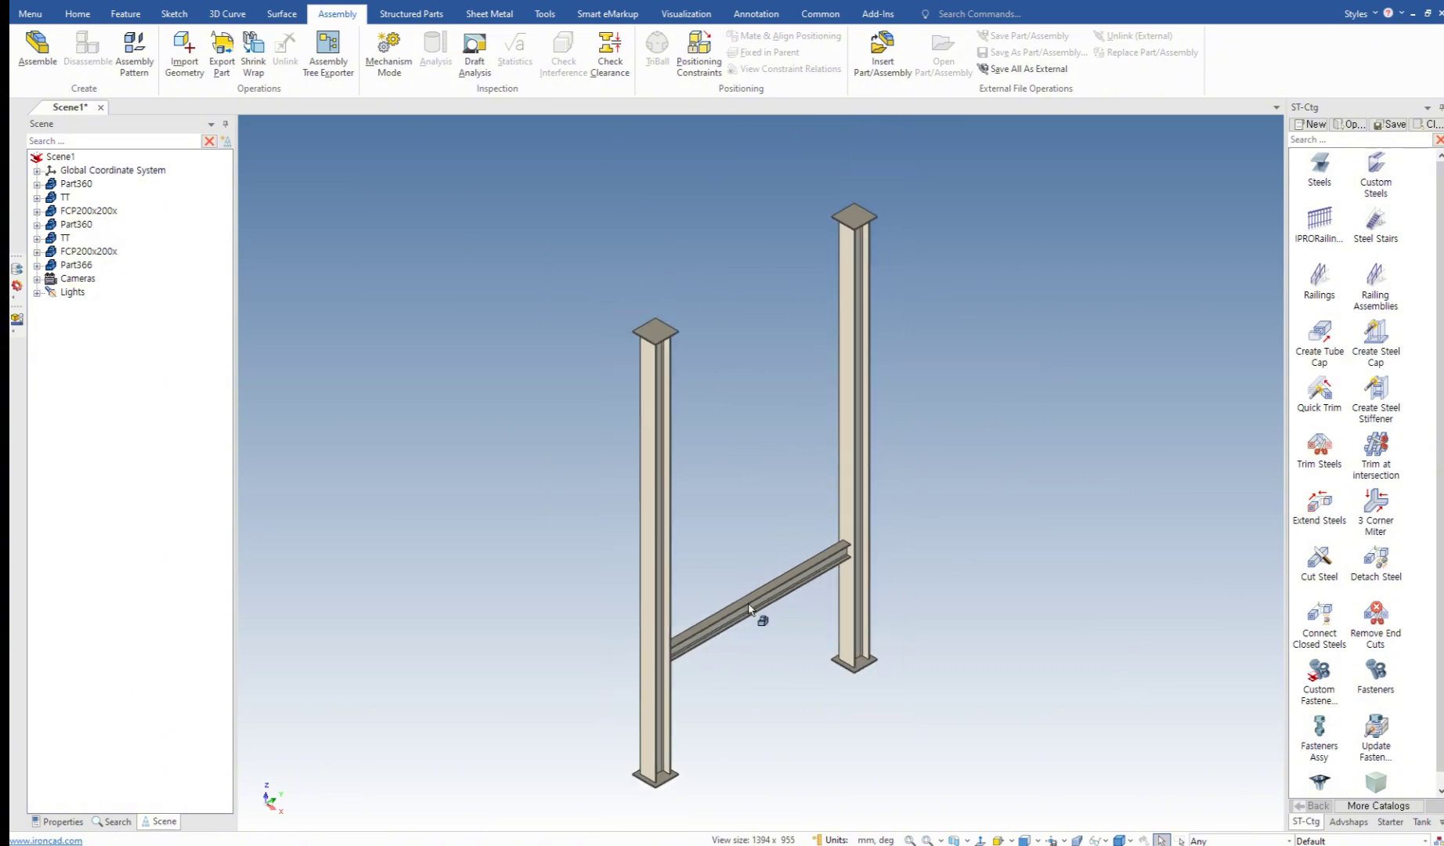
{"action": "scroll", "coordinate": [695, 599], "scroll_direction": "down", "scroll_amount": 1}
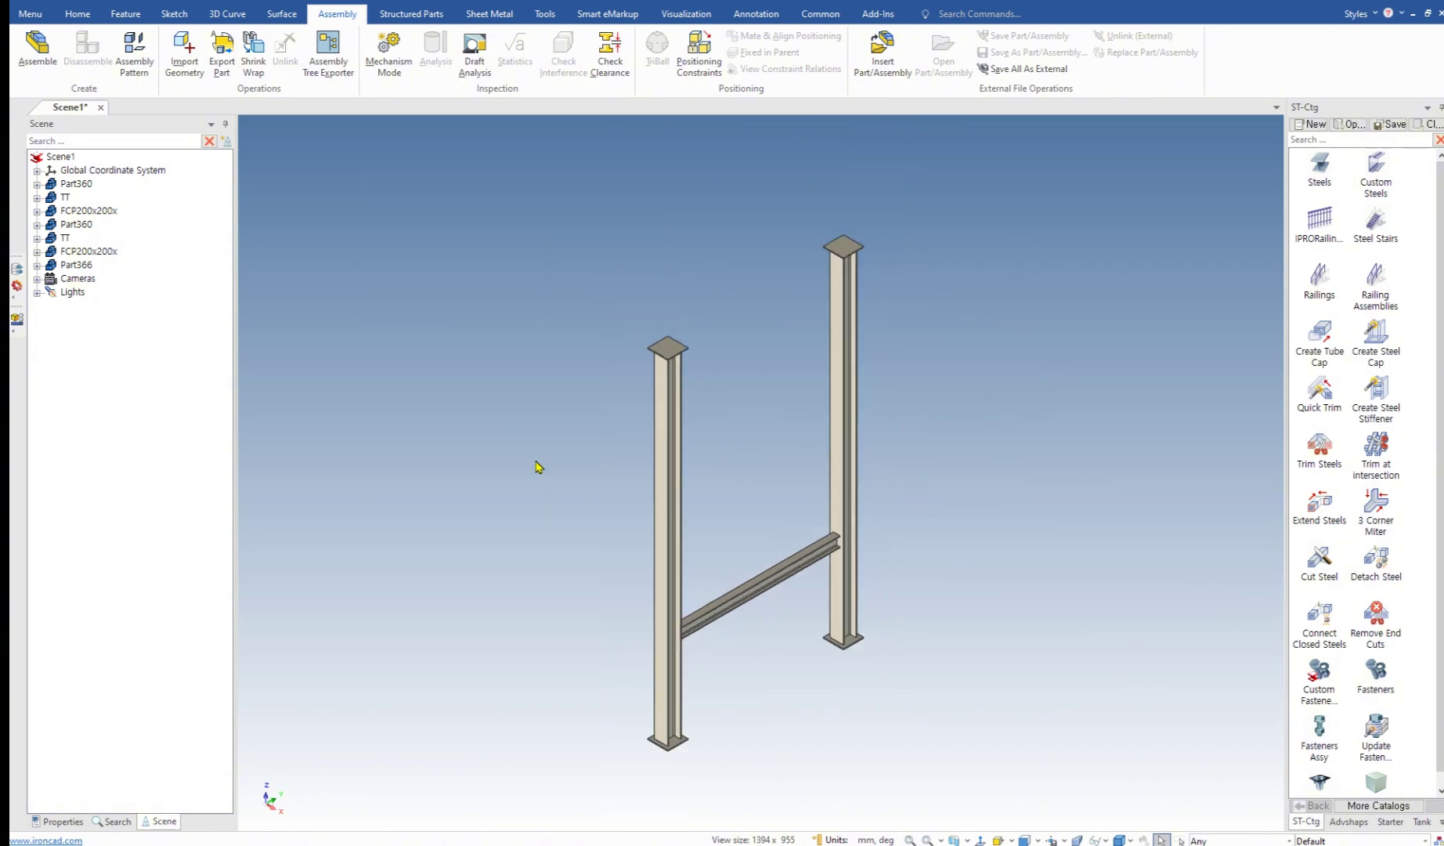
{"action": "left_click_drag", "start_coordinate": [562, 152], "coordinate": [971, 772]}
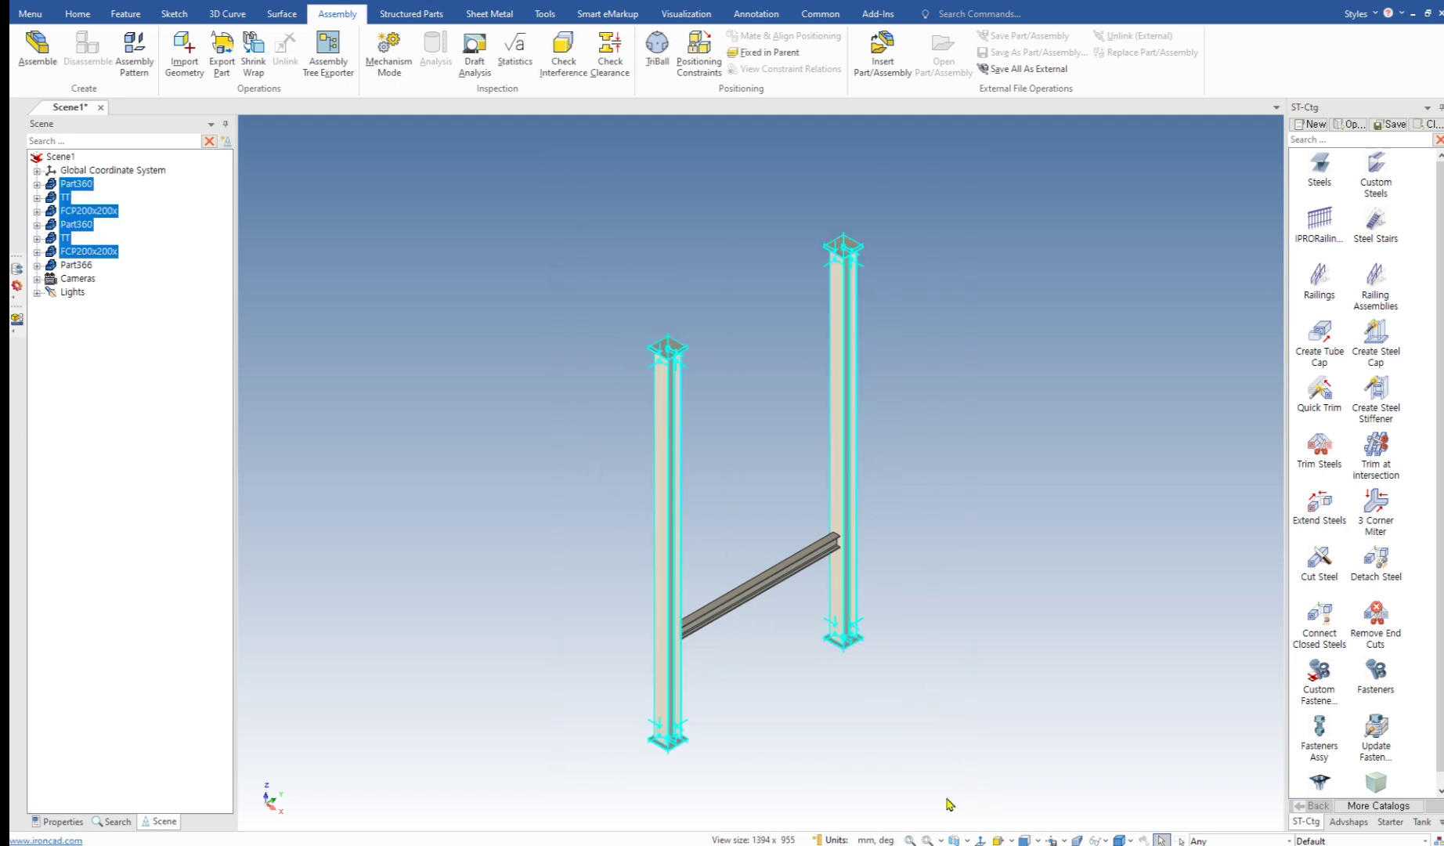
{"action": "key", "text": "F10"}
{"action": "scroll", "coordinate": [771, 658], "scroll_direction": "down", "scroll_amount": 2}
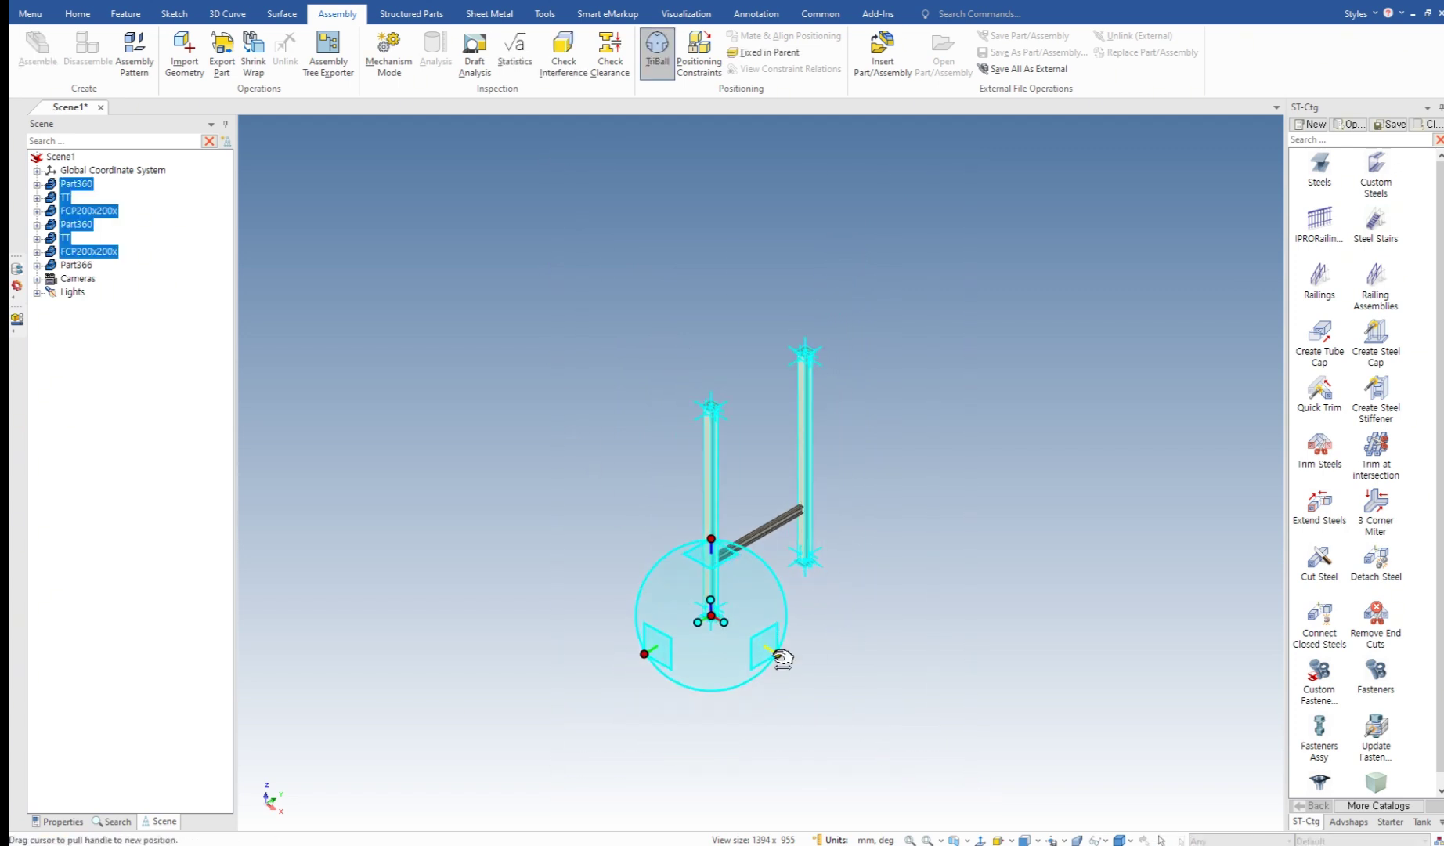
{"action": "right_click_drag", "start_coordinate": [779, 654], "coordinate": [926, 727]}
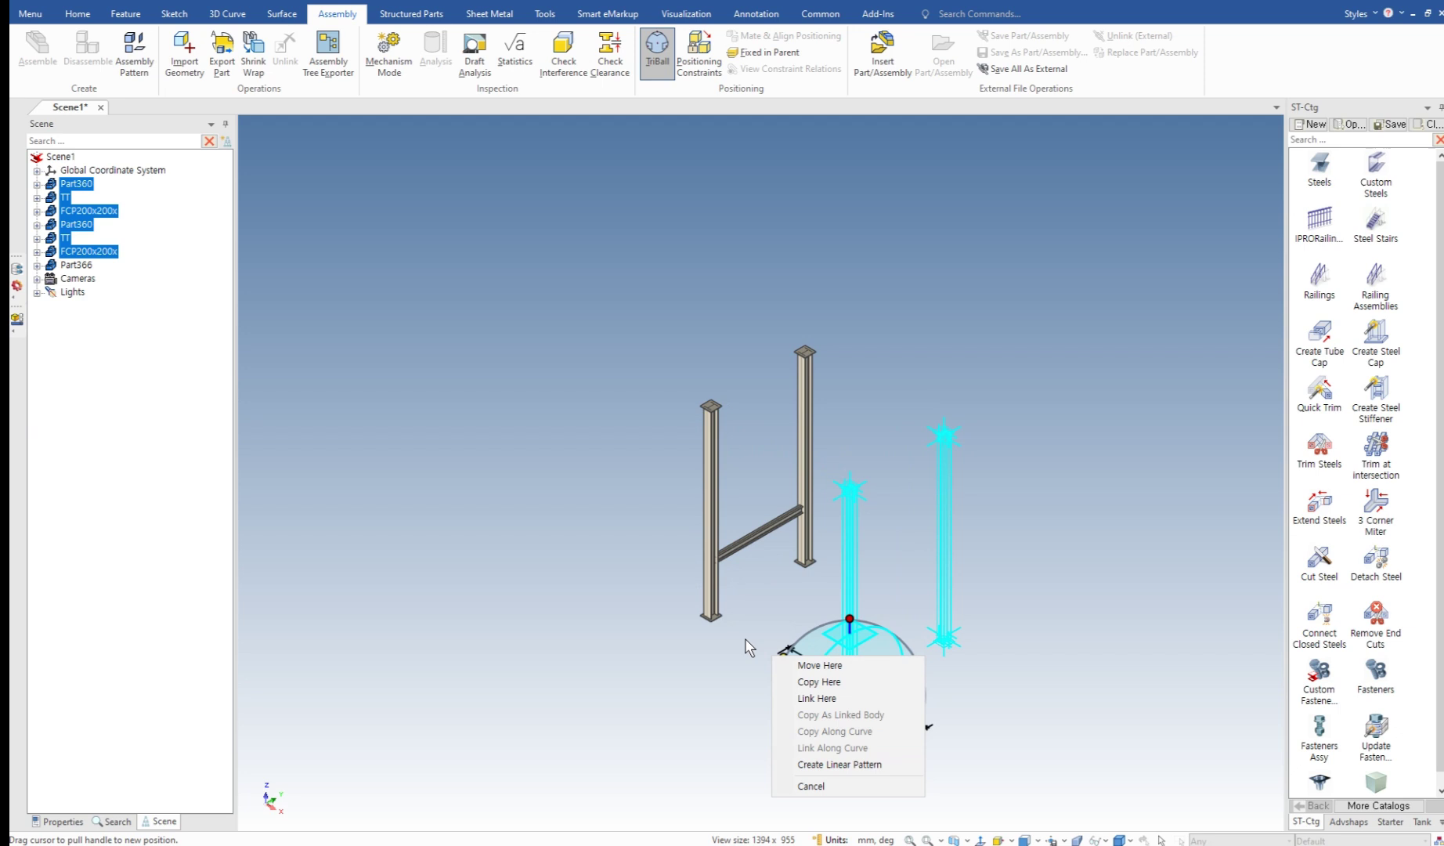
{"action": "left_click", "coordinate": [842, 709]}
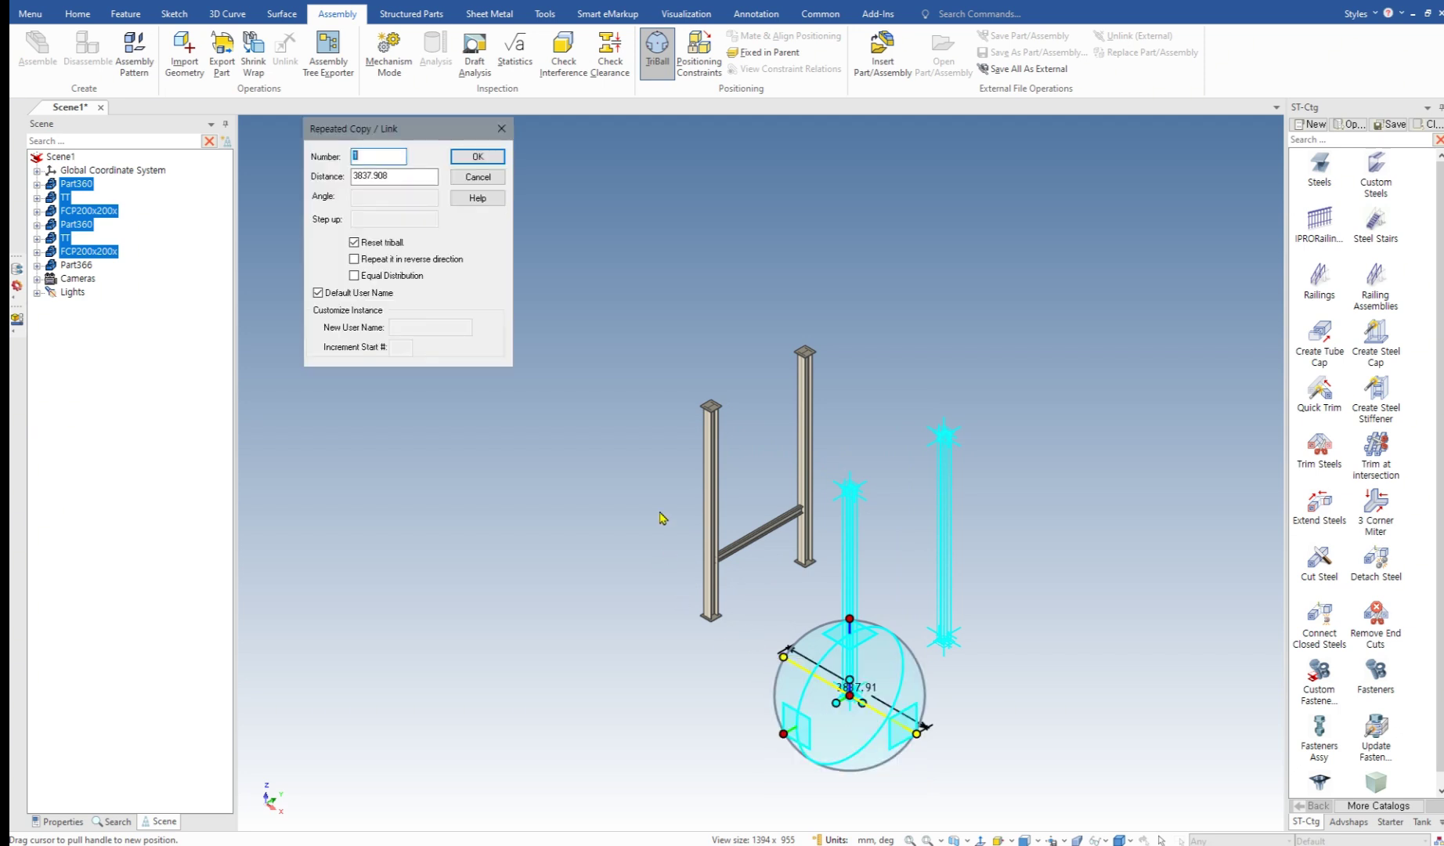
{"action": "key", "text": "Tab"}
{"action": "type", "text": "3"}
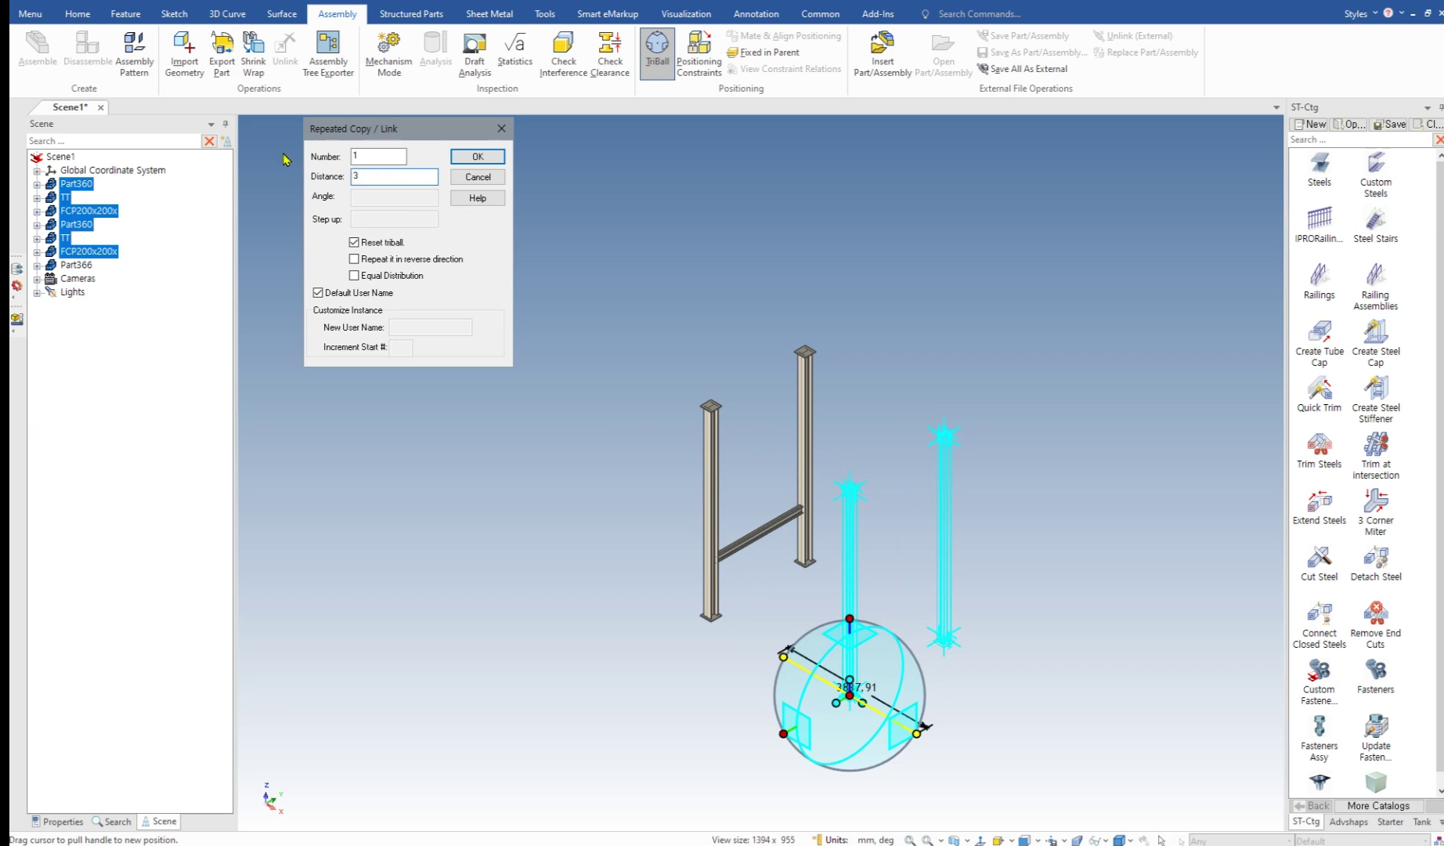
{"action": "left_click", "coordinate": [489, 156]}
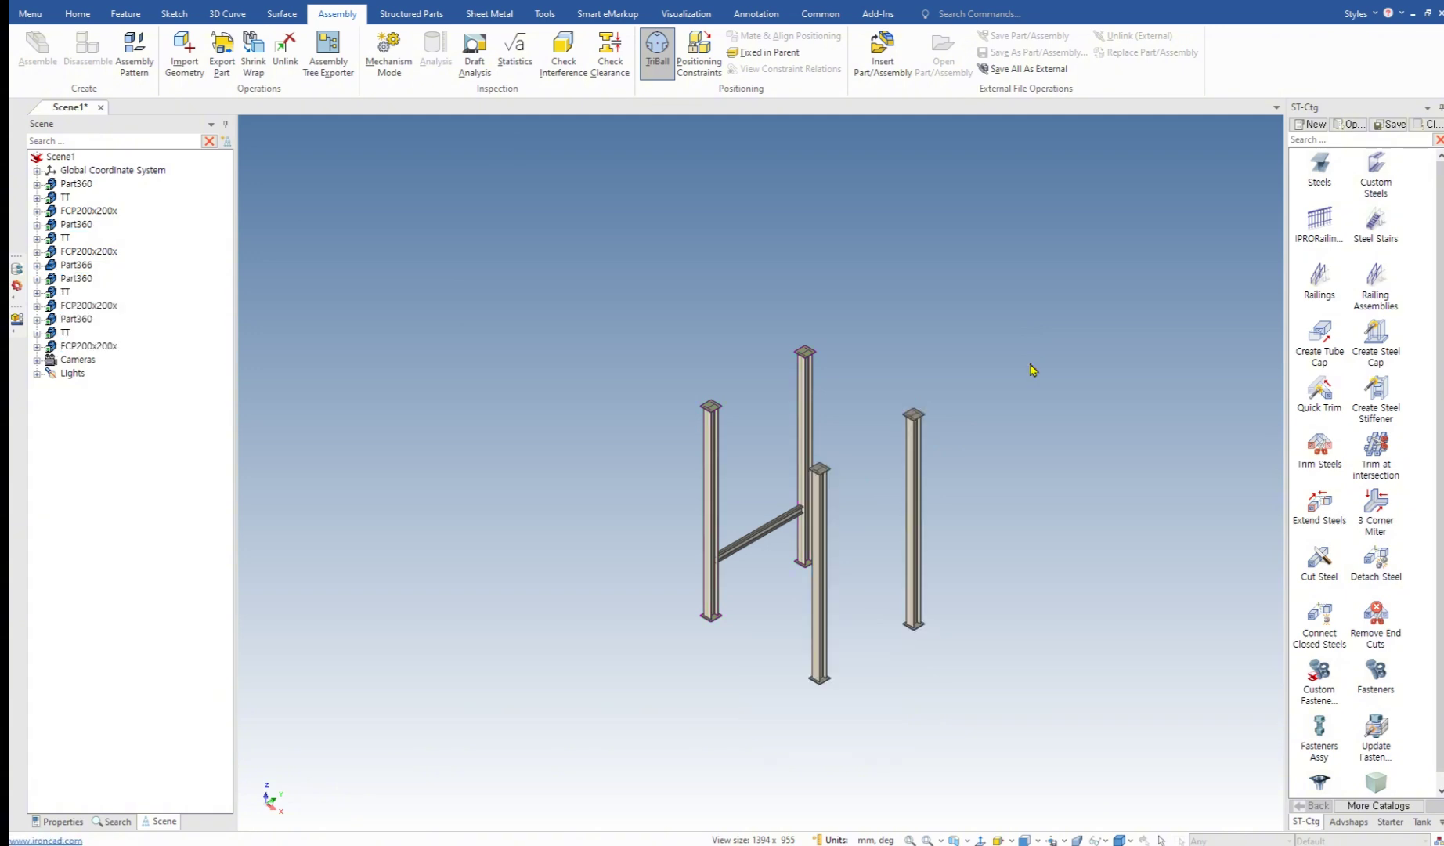
Step: Copy the crossbeam once with the TriBall towards the duplicated column pair
{"action": "scroll", "coordinate": [829, 529], "scroll_direction": "up", "scroll_amount": 5}
{"action": "middle_click_drag", "start_coordinate": [820, 634], "coordinate": [583, 664]}
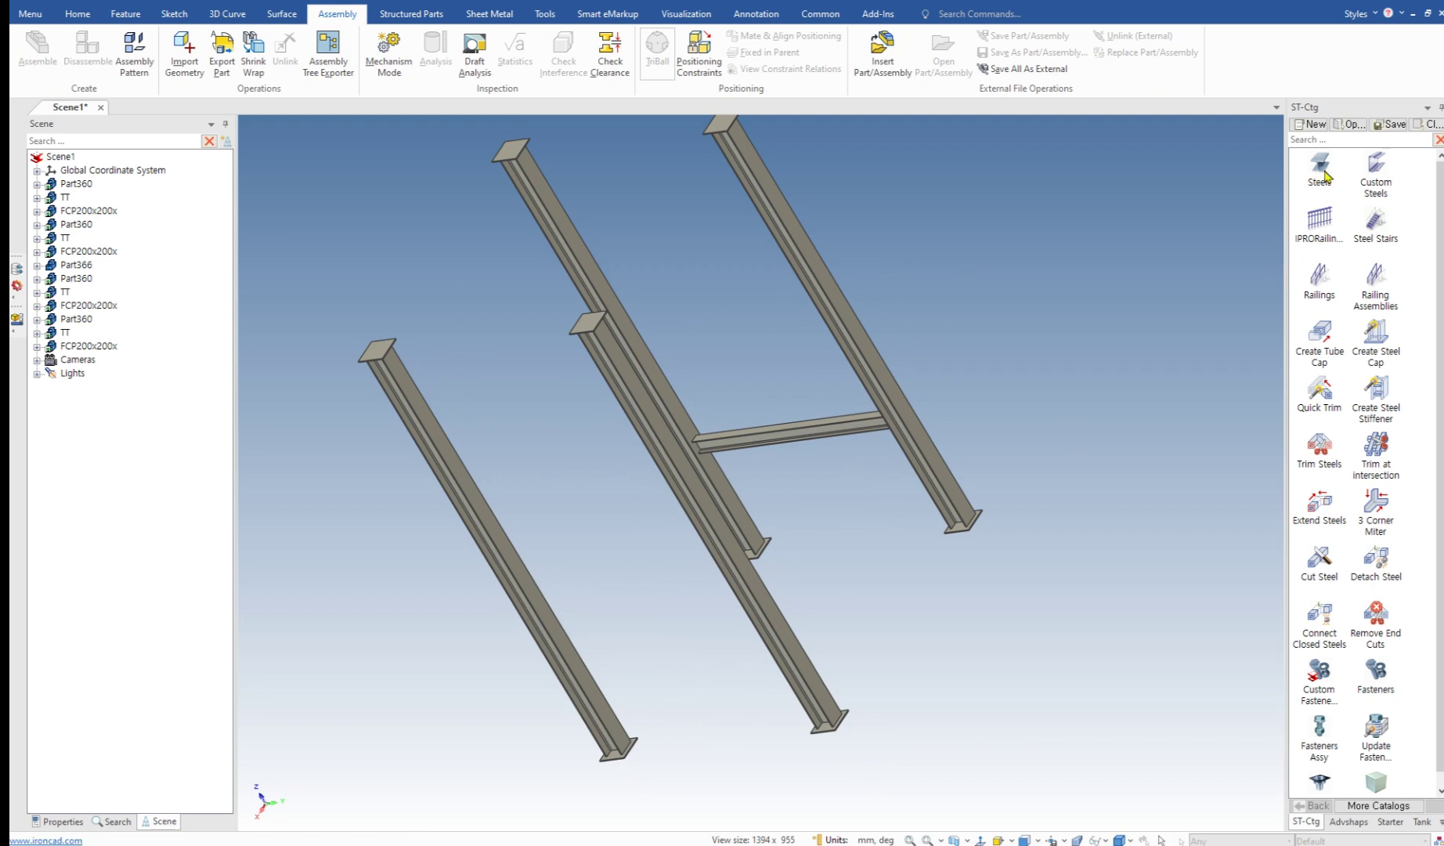
{"action": "middle_click_drag", "start_coordinate": [787, 443], "coordinate": [402, 505]}
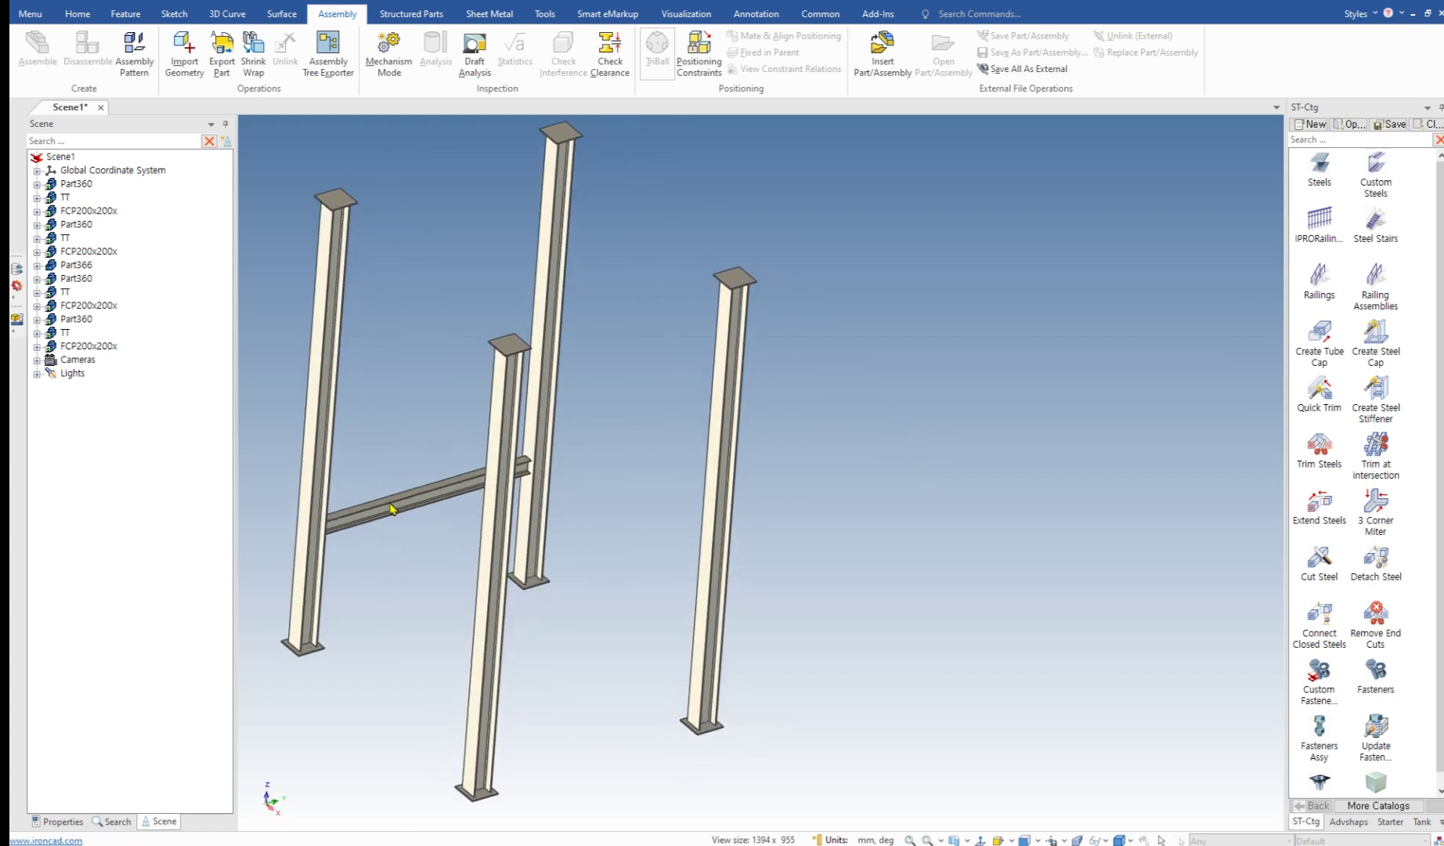
{"action": "left_click", "coordinate": [397, 509]}
{"action": "key", "text": "F10"}
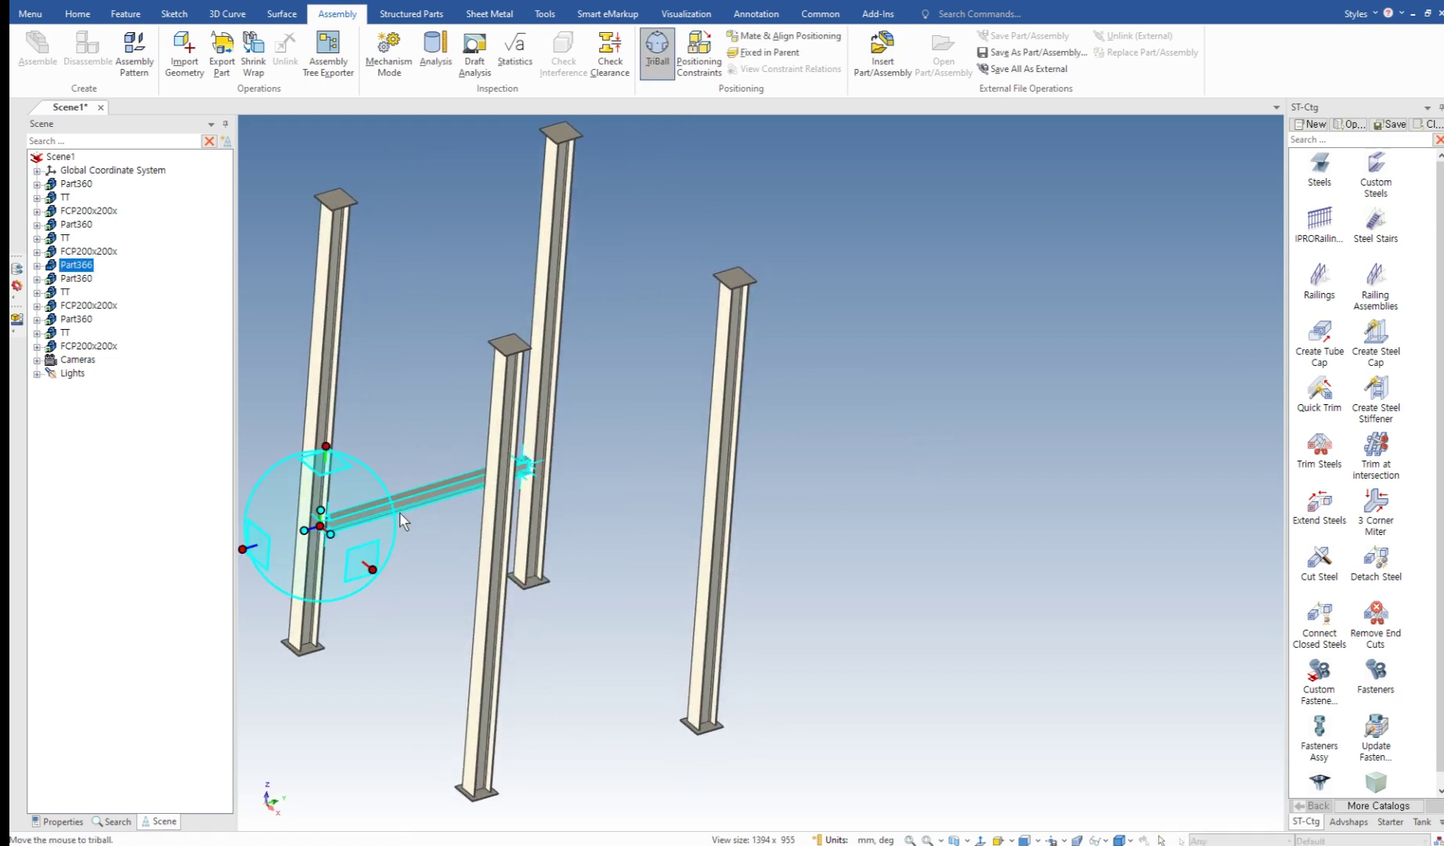
{"action": "middle_click_drag", "start_coordinate": [399, 512], "coordinate": [425, 553]}
{"action": "scroll", "coordinate": [425, 553], "scroll_direction": "down", "scroll_amount": 3}
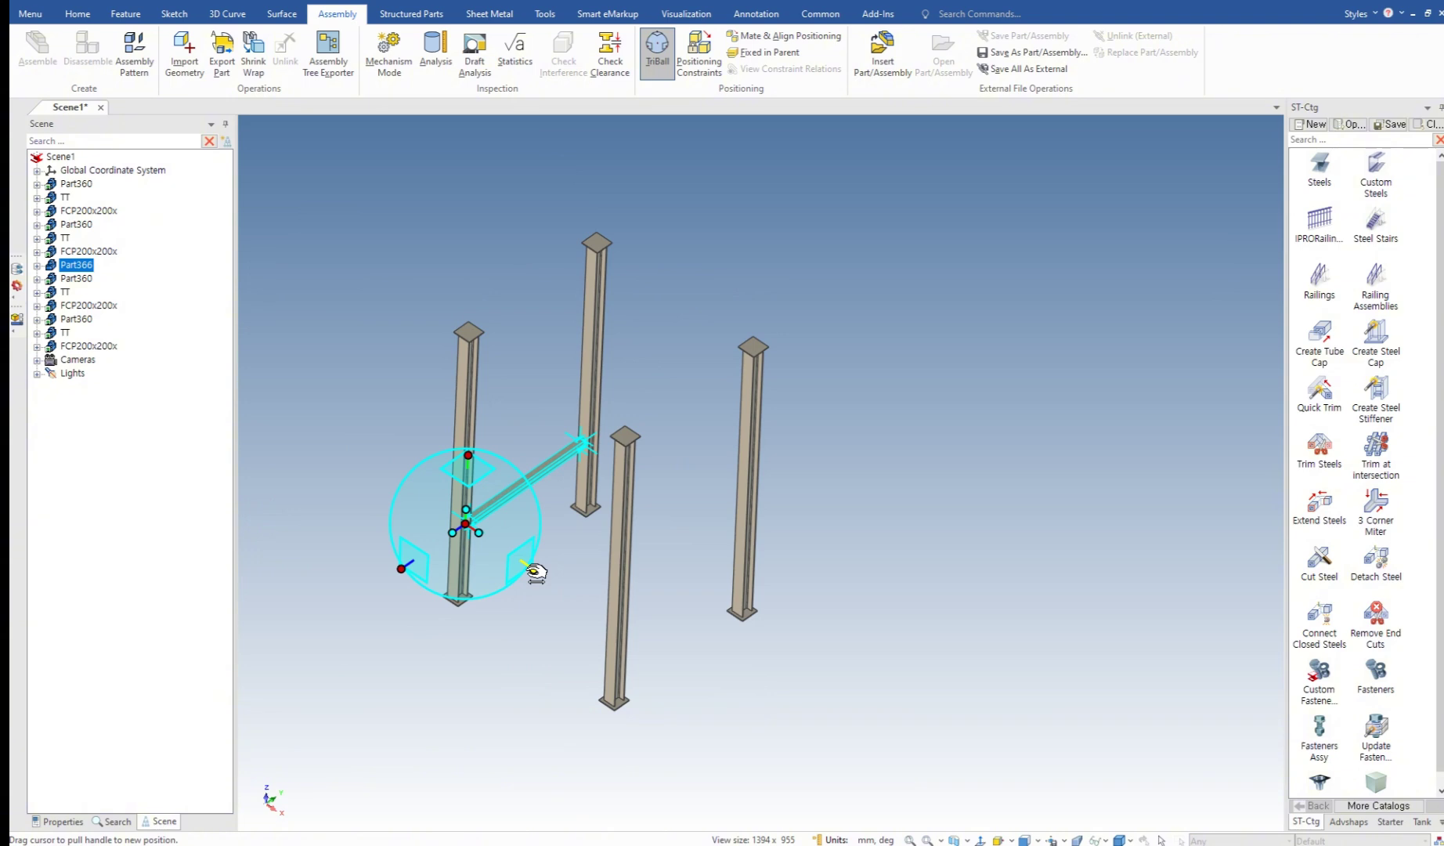
{"action": "right_click_drag", "start_coordinate": [535, 572], "coordinate": [604, 618]}
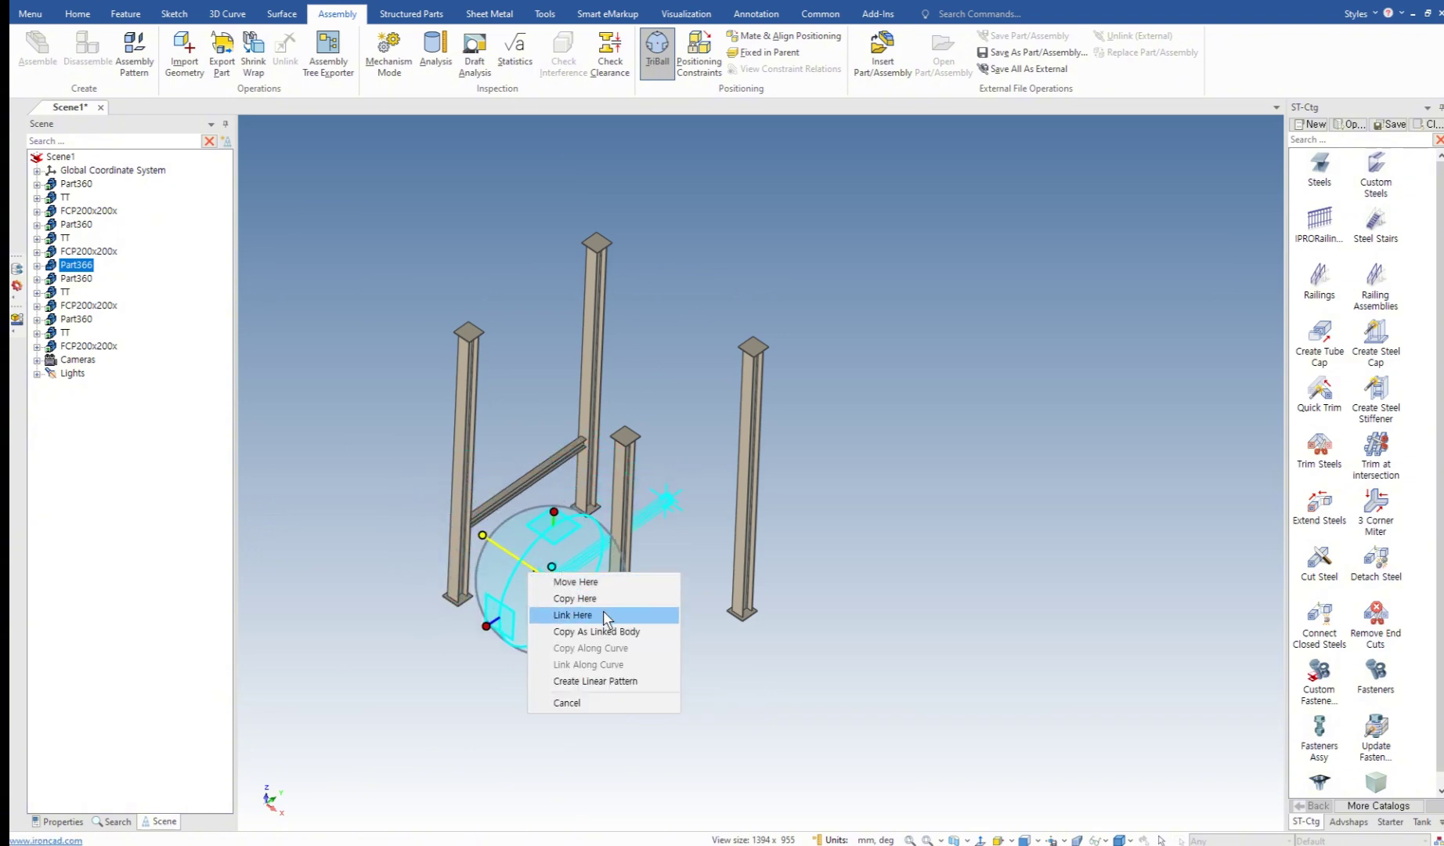
{"action": "left_click", "coordinate": [576, 598]}
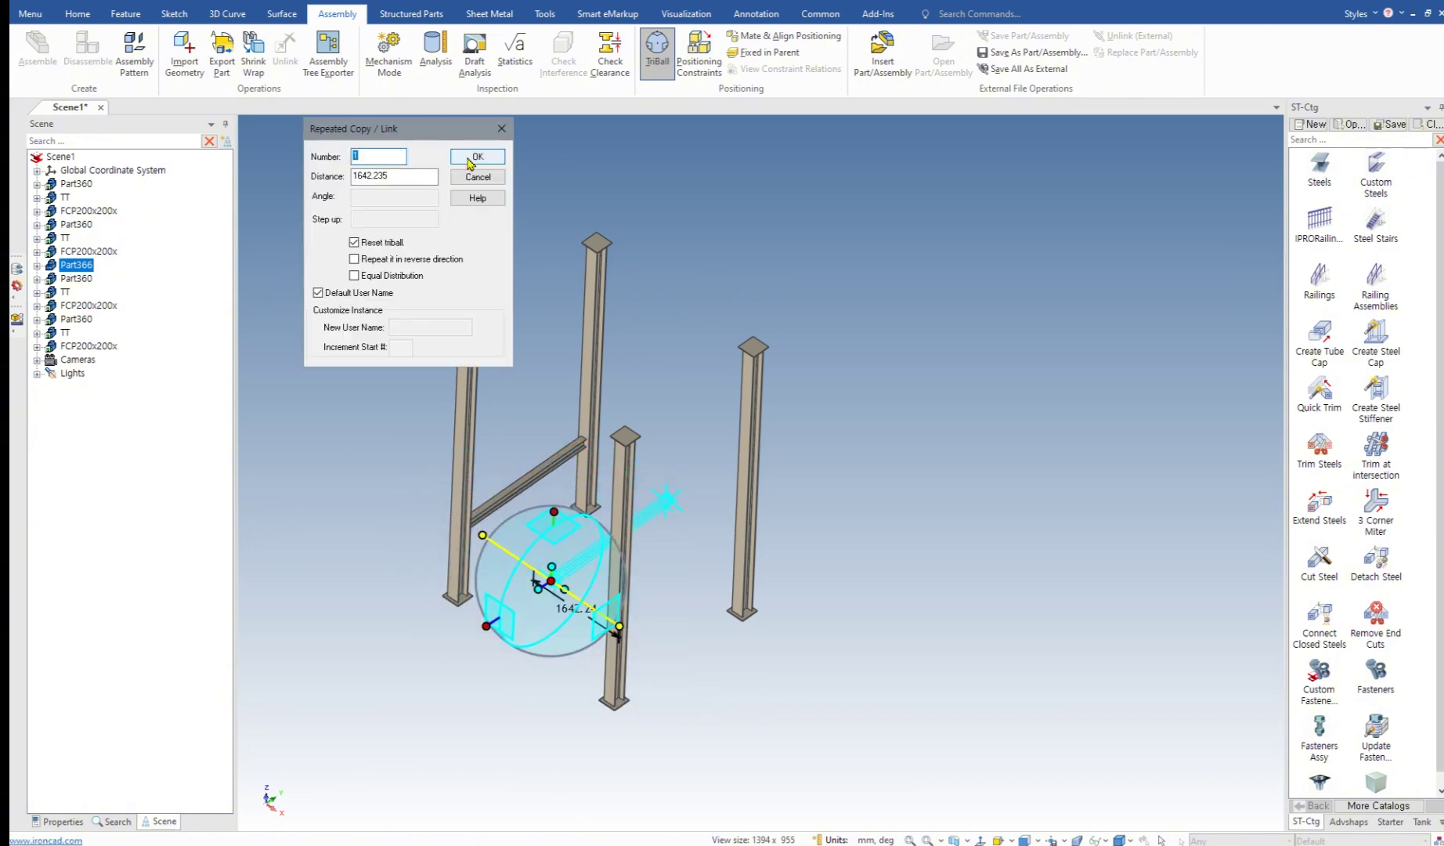
{"action": "left_click", "coordinate": [475, 157]}
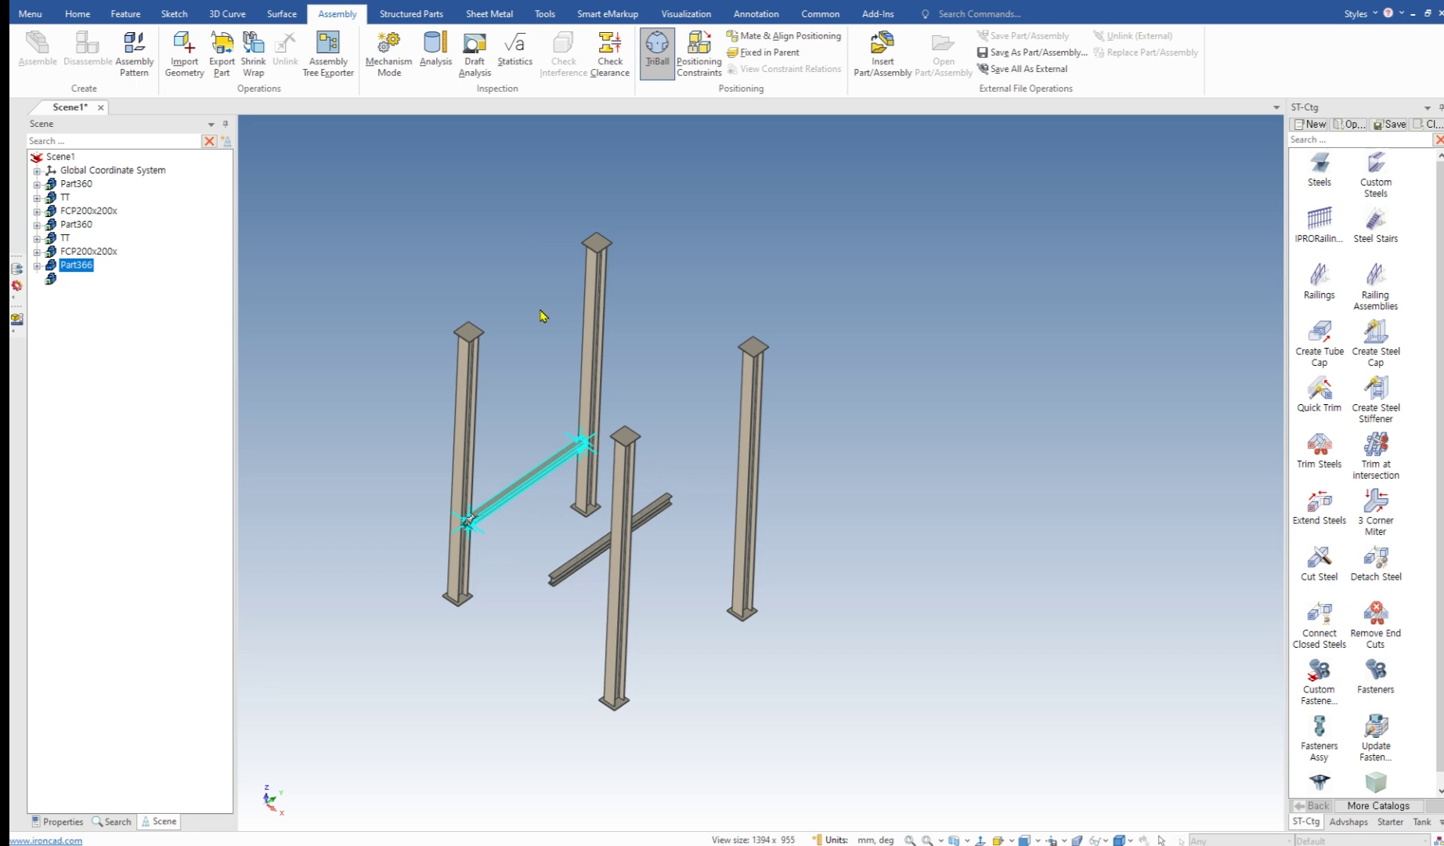
Step: Move the copied crossbeam along its TriBall axis to a reference point on the duplicated column so it sits between that pair
{"action": "right_click", "coordinate": [620, 626]}
{"action": "left_click", "coordinate": [678, 692]}
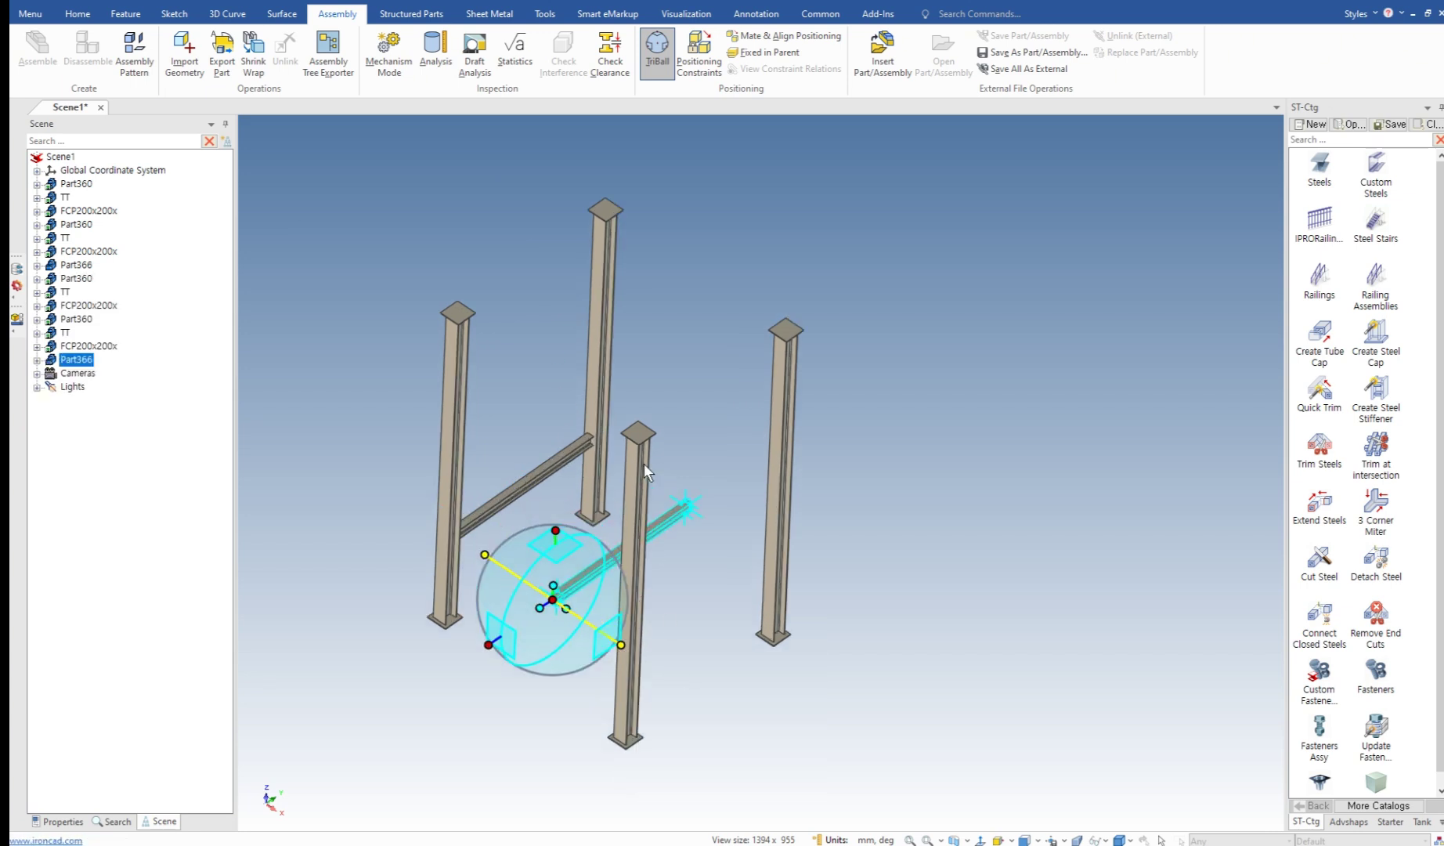
{"action": "scroll", "coordinate": [650, 447], "scroll_direction": "up", "scroll_amount": 3}
{"action": "left_click", "coordinate": [645, 427]}
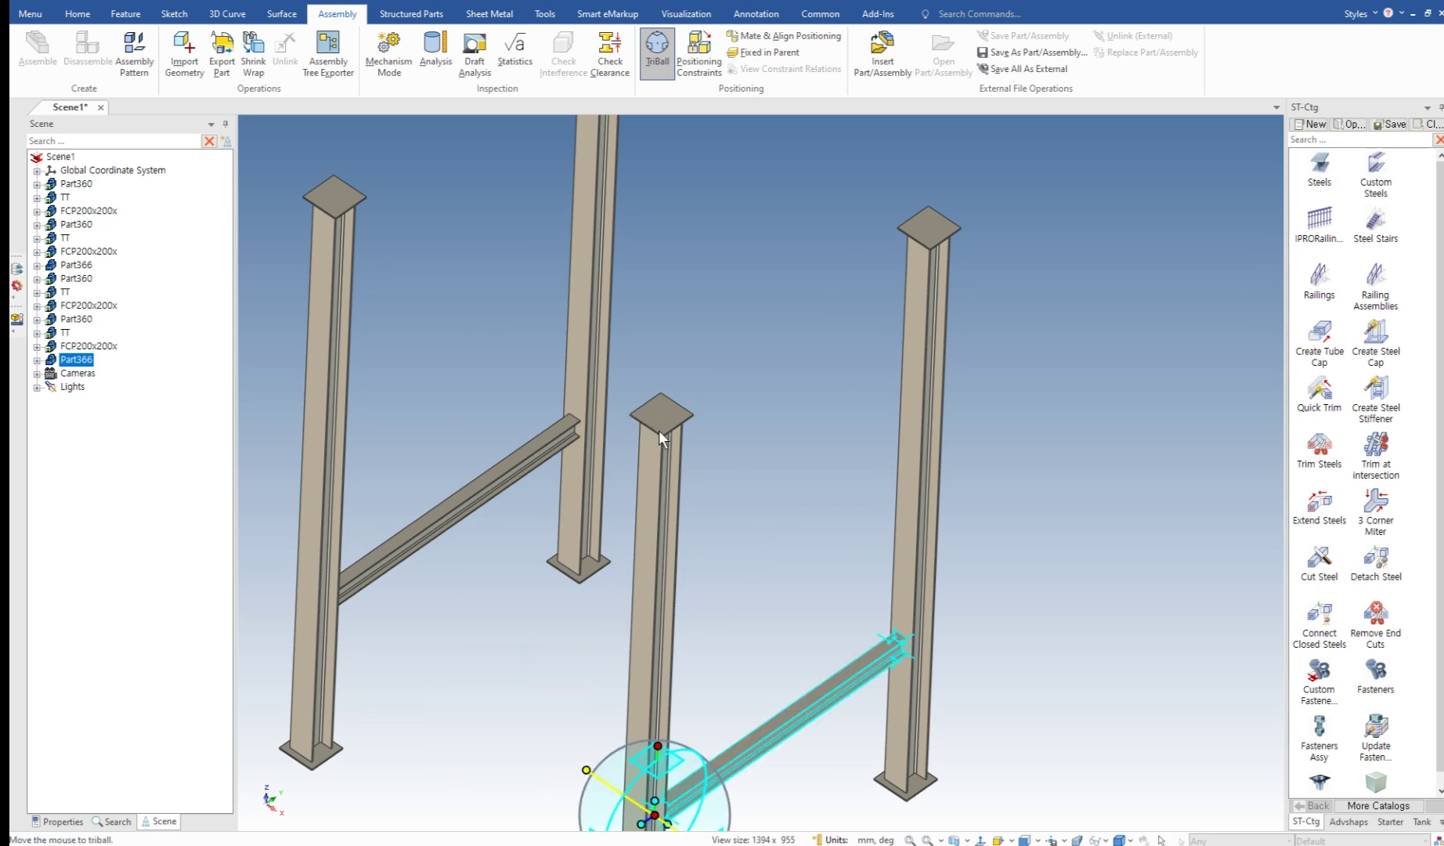
{"action": "scroll", "coordinate": [658, 430], "scroll_direction": "down", "scroll_amount": 3}
{"action": "left_click", "coordinate": [775, 449]}
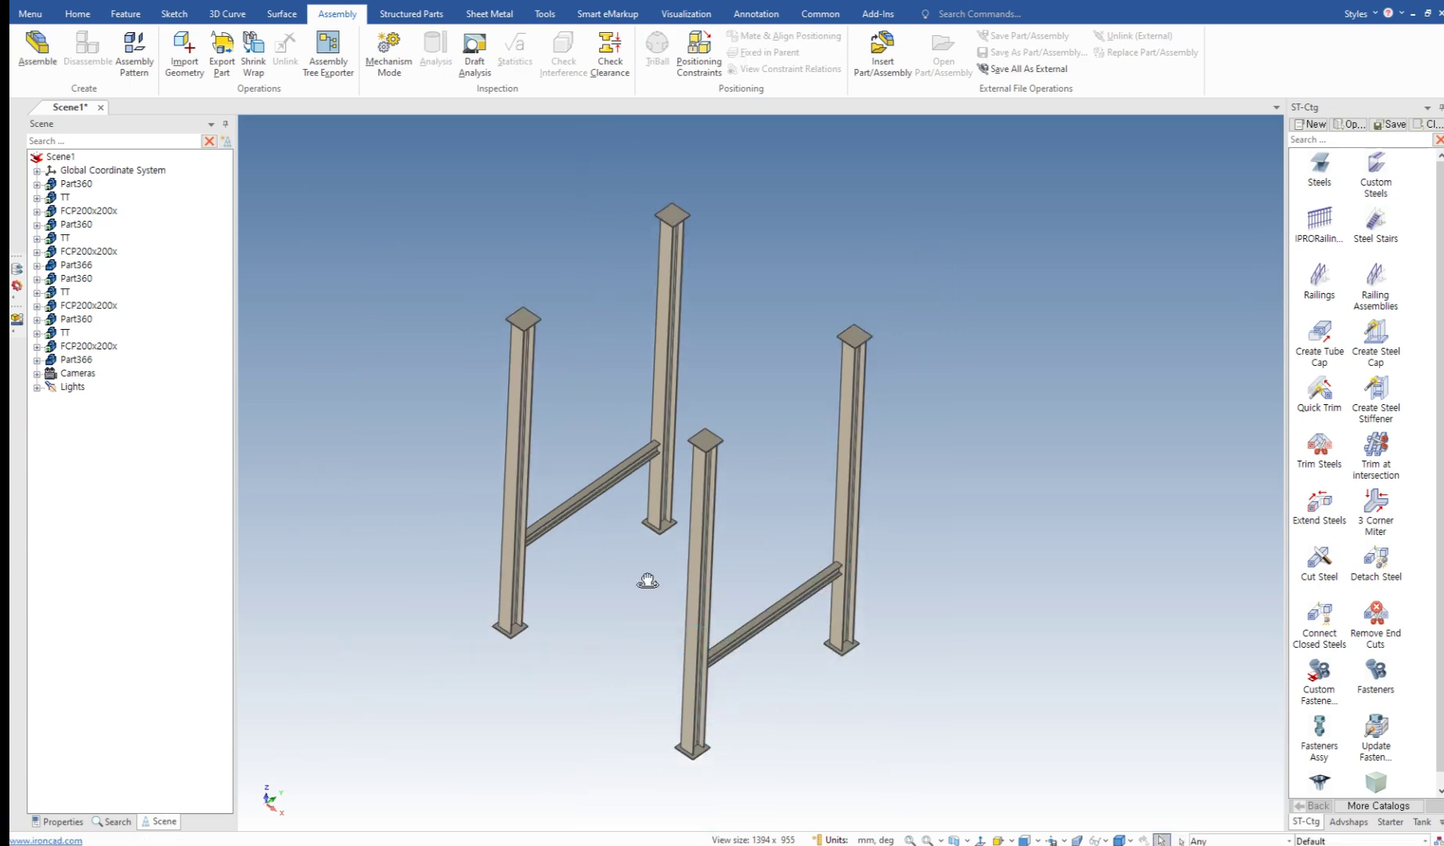
Step: Insert a new KS H-beam at the base of an original column and orient it horizontally towards the duplicated column
{"action": "mouse_move", "coordinate": [644, 580]}
{"action": "middle_mouse_down"}
{"action": "mouse_move", "coordinate": [629, 635]}
{"action": "mouse_move", "coordinate": [641, 673]}
{"action": "mouse_move", "coordinate": [775, 744]}
{"action": "mouse_move", "coordinate": [738, 664]}
{"action": "mouse_move", "coordinate": [629, 591]}
{"action": "mouse_move", "coordinate": [679, 548]}
{"action": "mouse_move", "coordinate": [633, 581]}
{"action": "middle_mouse_up"}
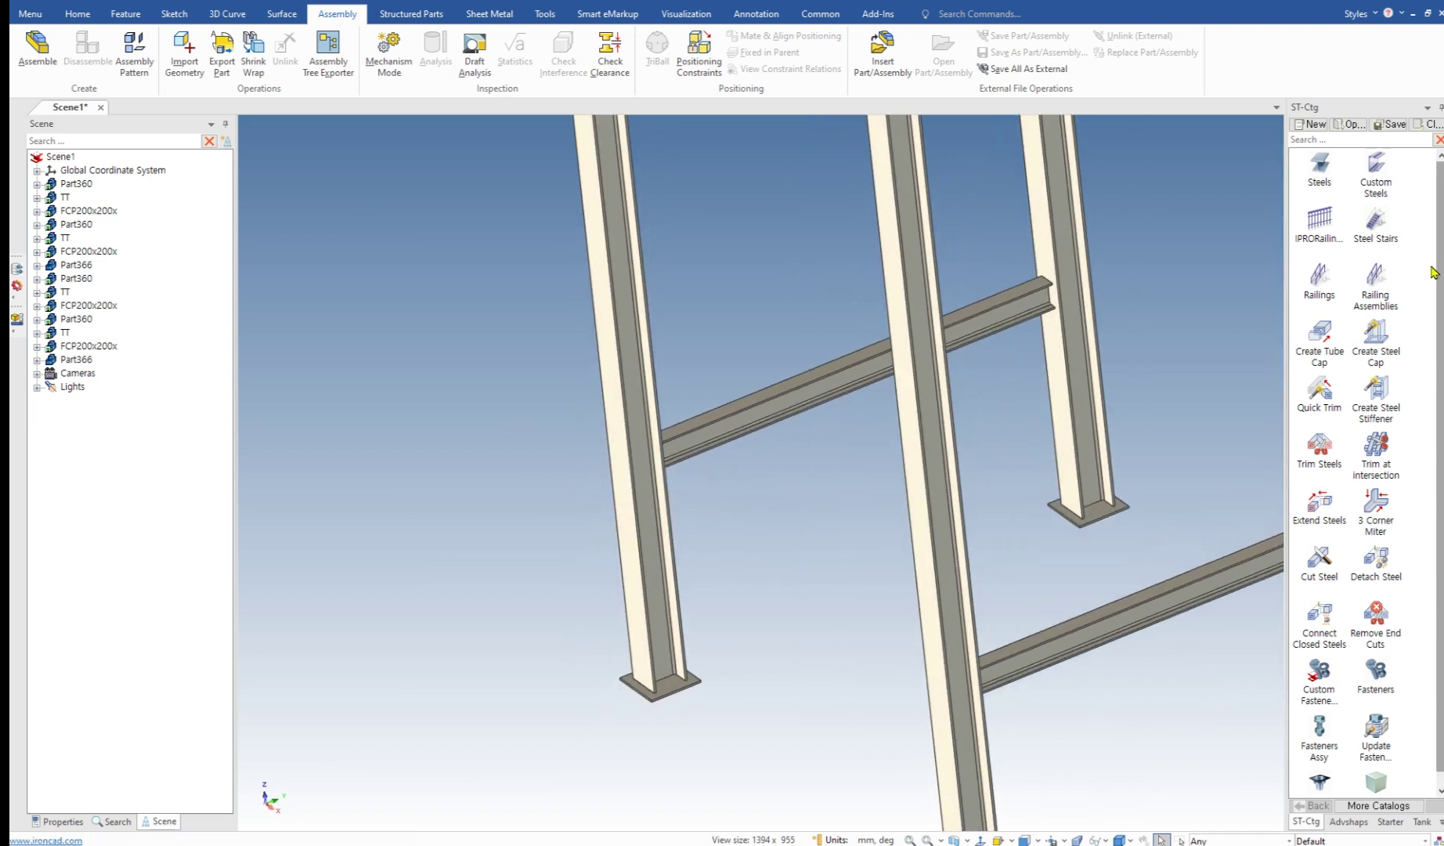
{"action": "left_click_drag", "start_coordinate": [685, 676], "coordinate": [661, 679]}
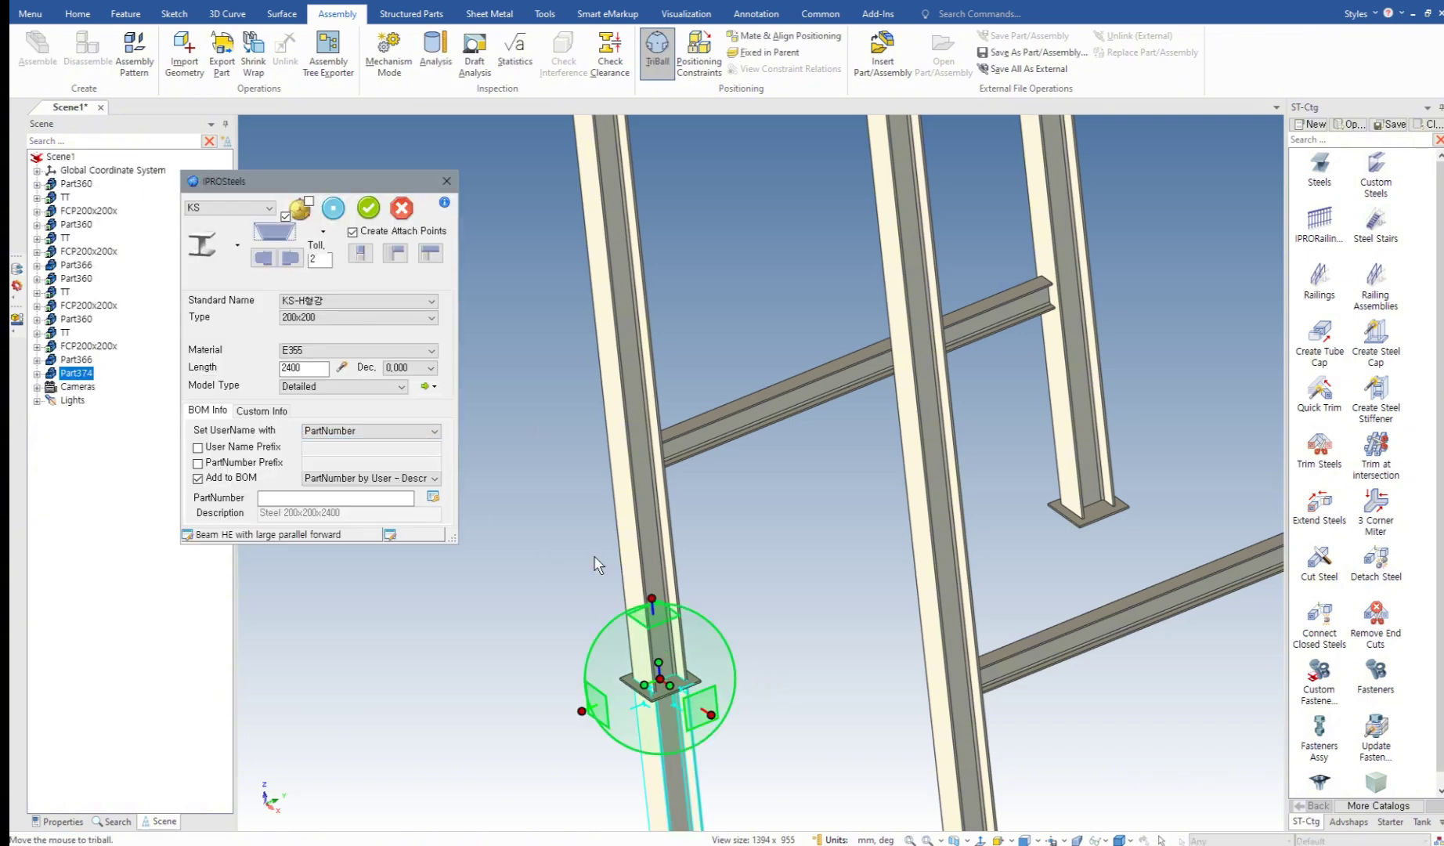
{"action": "left_click", "coordinate": [396, 256]}
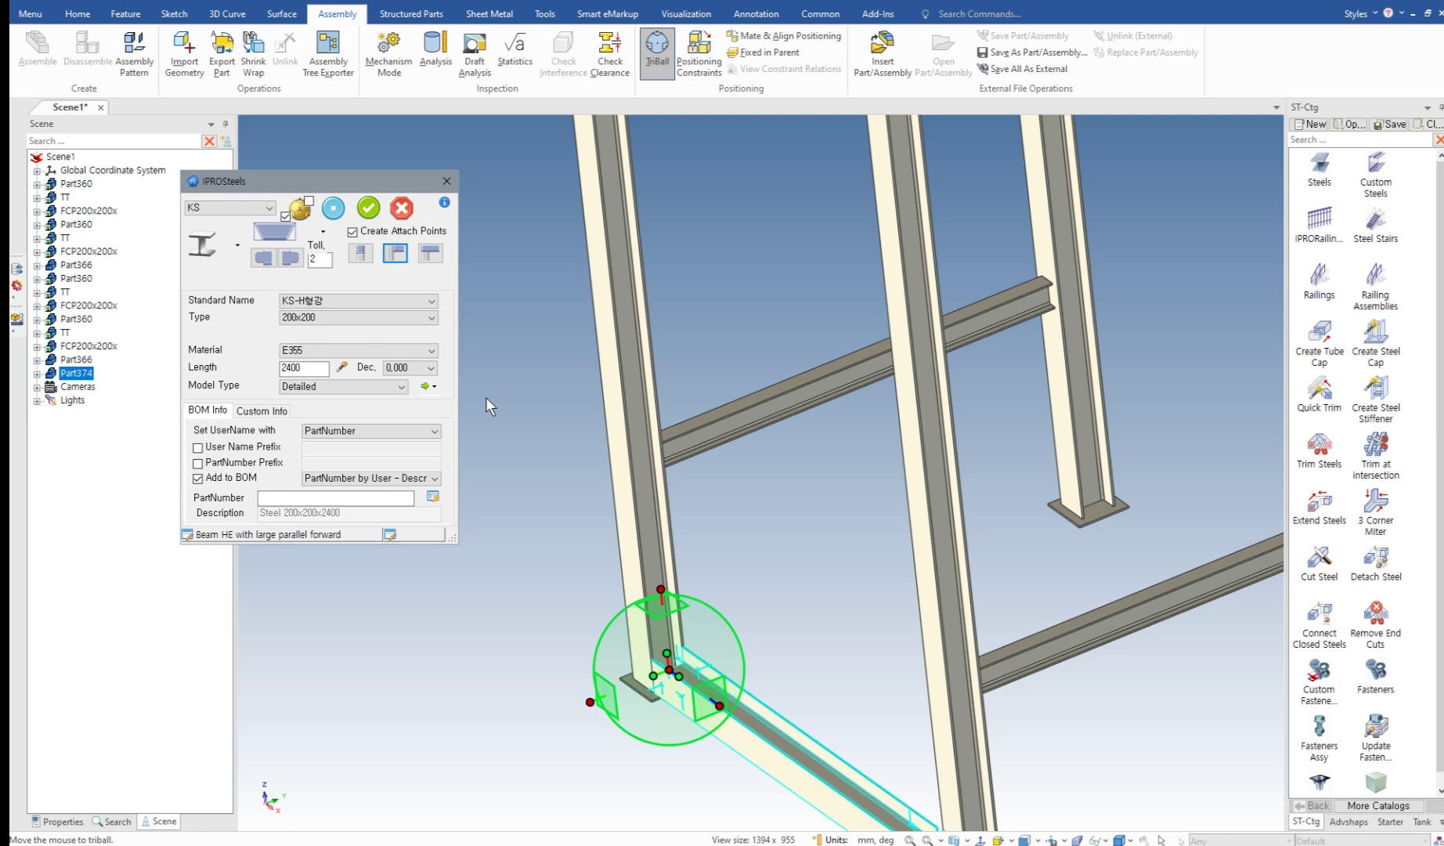
Step: Move the new horizontal beam 1200 mm up along the column with the TriBall
{"action": "right_click", "coordinate": [740, 561]}
{"action": "left_click", "coordinate": [822, 236]}
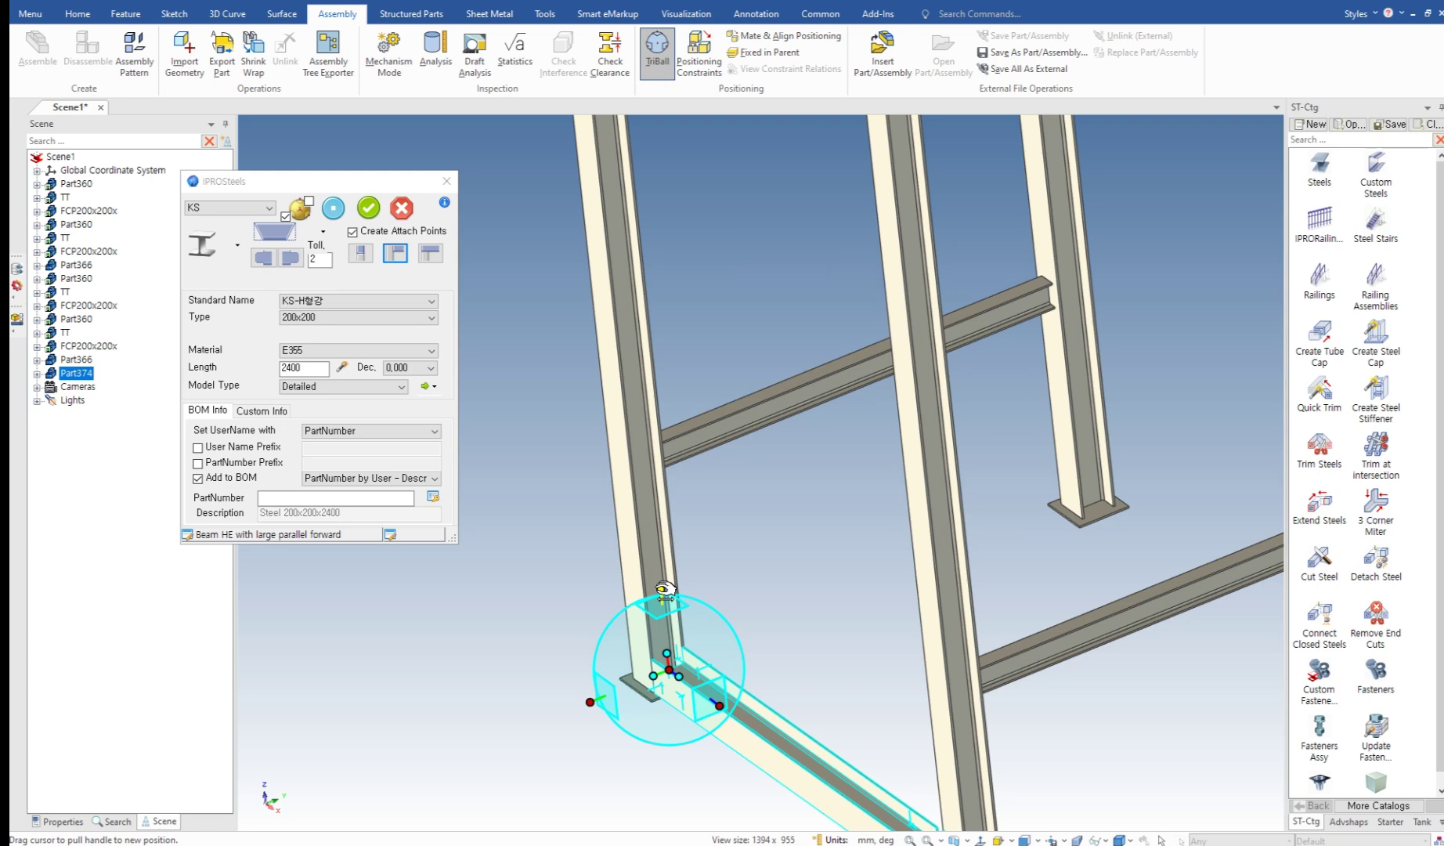
{"action": "left_click_drag", "start_coordinate": [665, 589], "coordinate": [711, 674]}
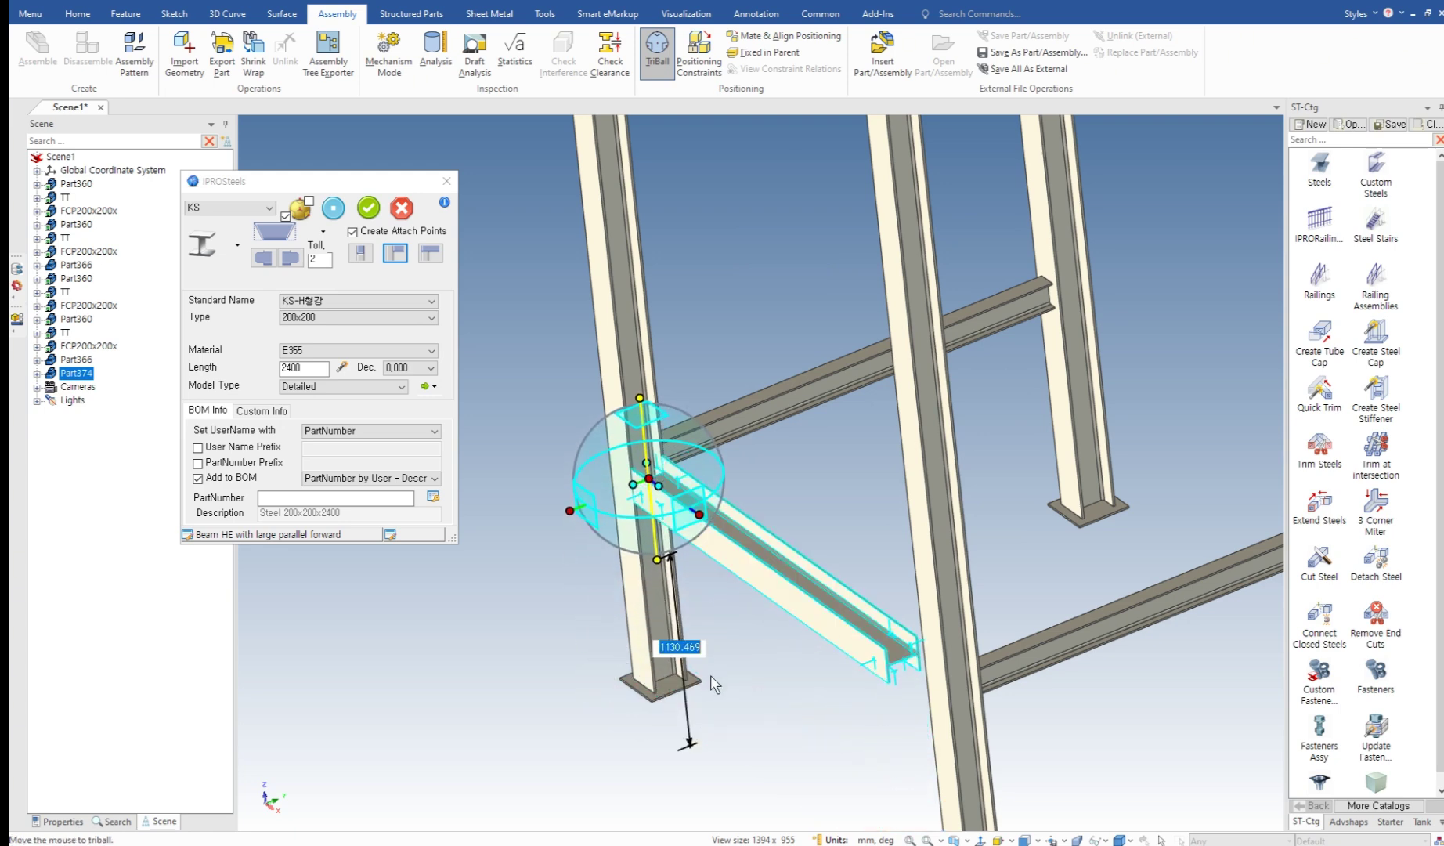
{"action": "type", "text": "1200"}
{"action": "key", "text": "Return"}
Step: Rotate the new horizontal beam 90° about its lengthwise axis with the TriBall
{"action": "left_click", "coordinate": [698, 504]}
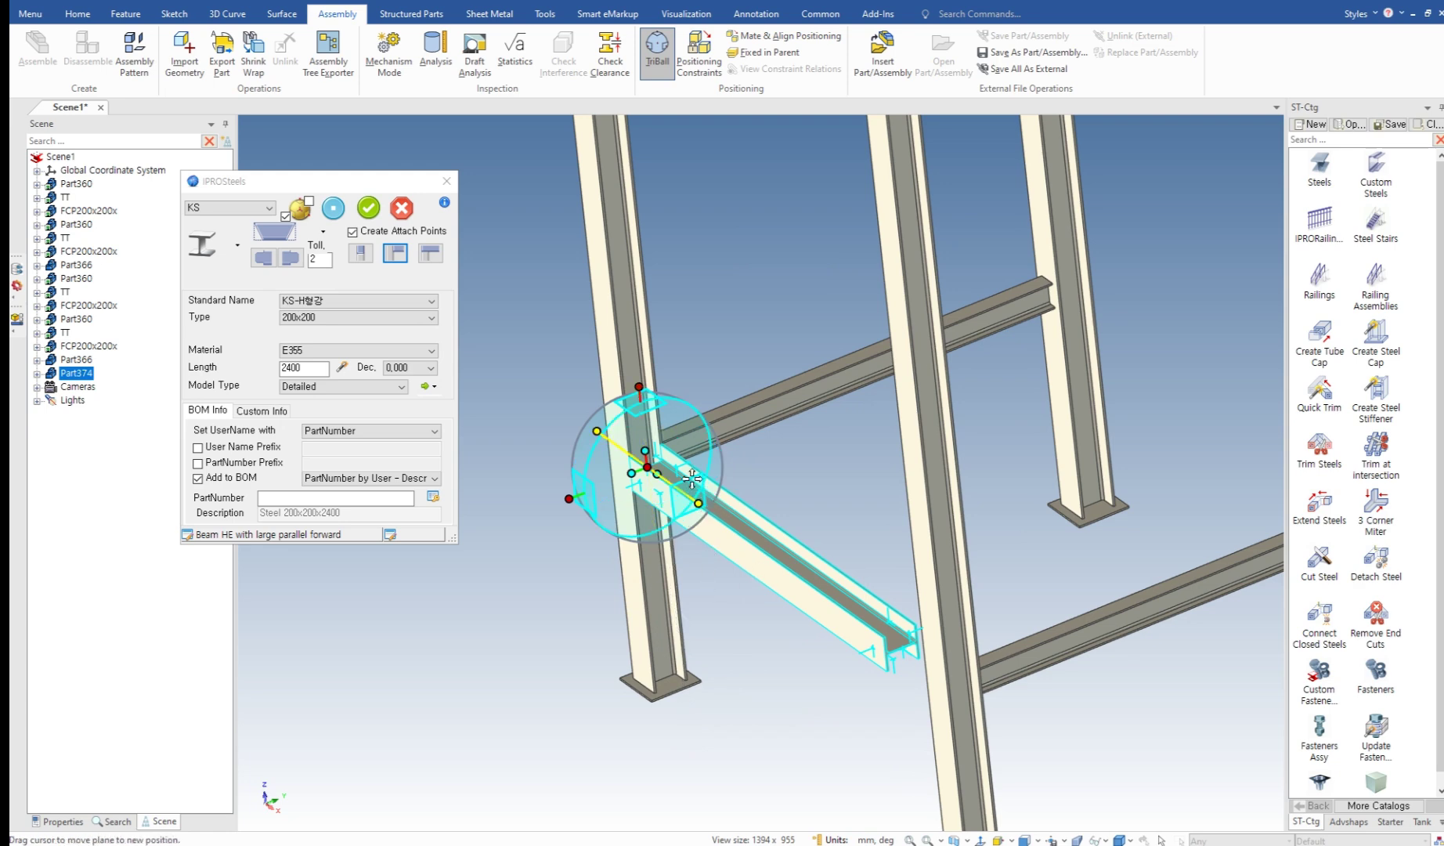
{"action": "left_click_drag", "start_coordinate": [683, 465], "coordinate": [659, 474]}
{"action": "type", "text": "90"}
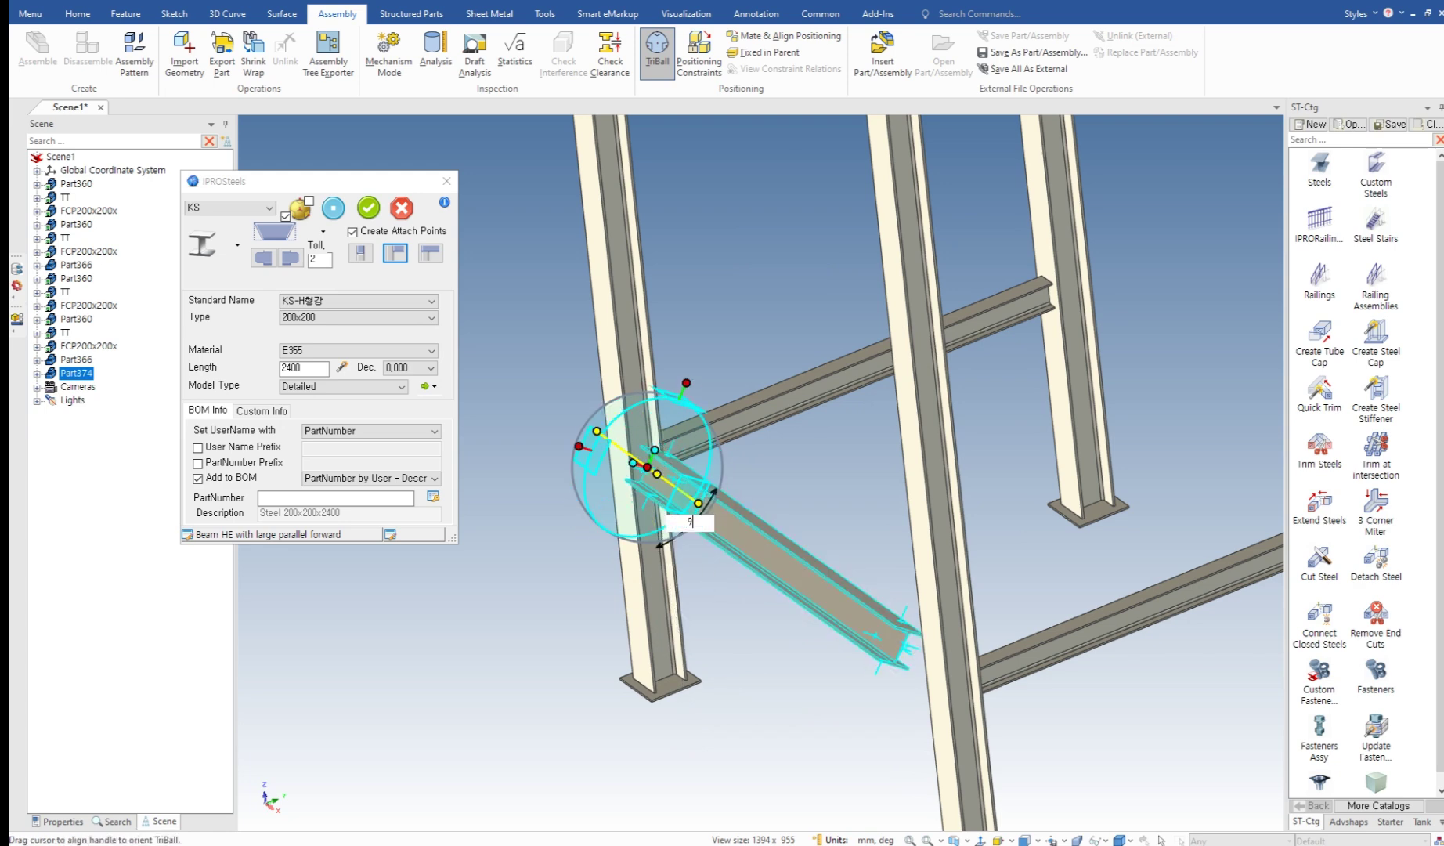
{"action": "key", "text": "Return"}
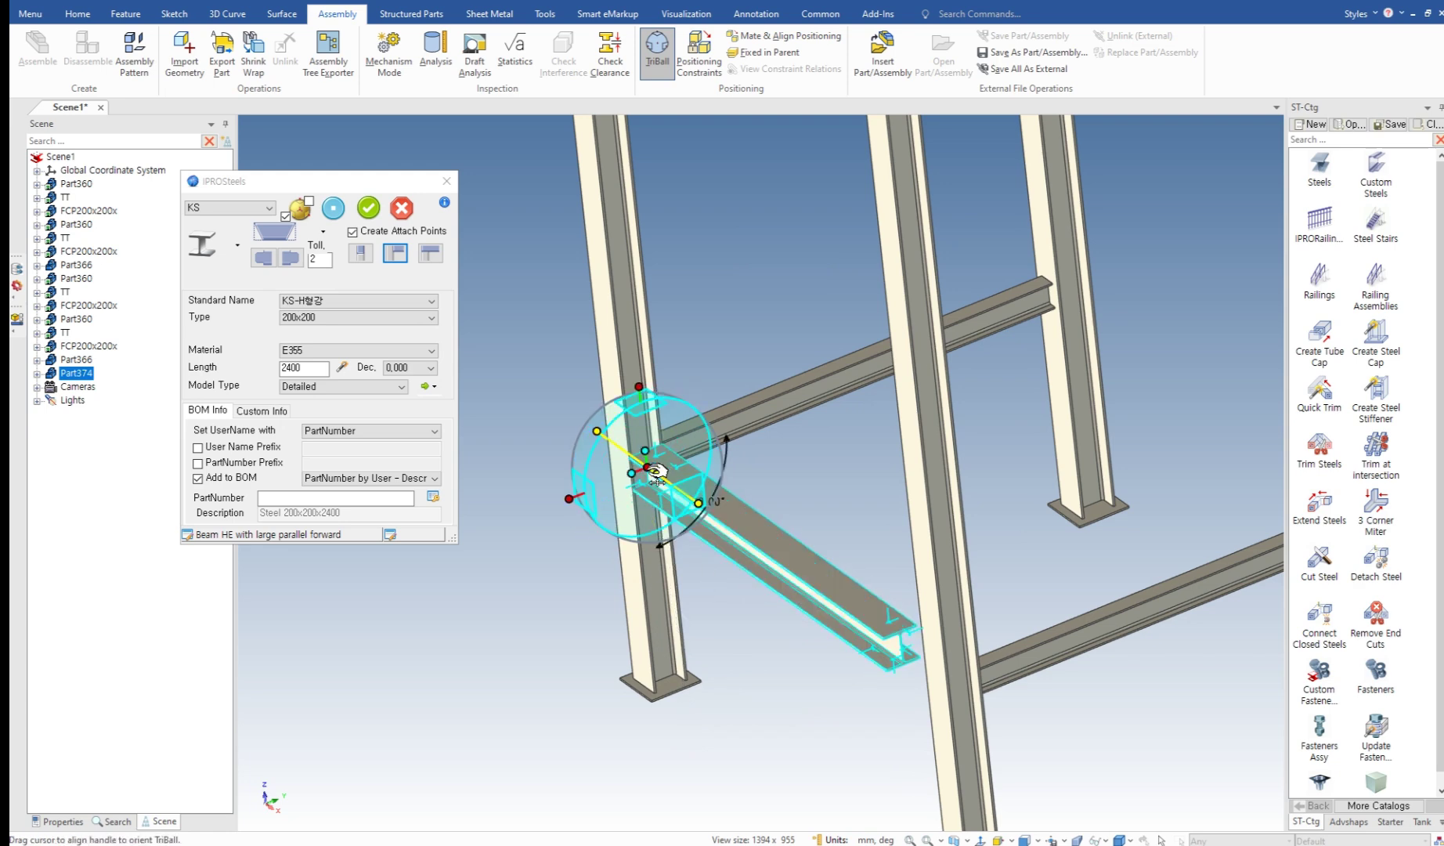
Step: Change the new beam's type to 150x100, fit its length to 2896 mm between the two columns, and create it
{"action": "left_click", "coordinate": [345, 319]}
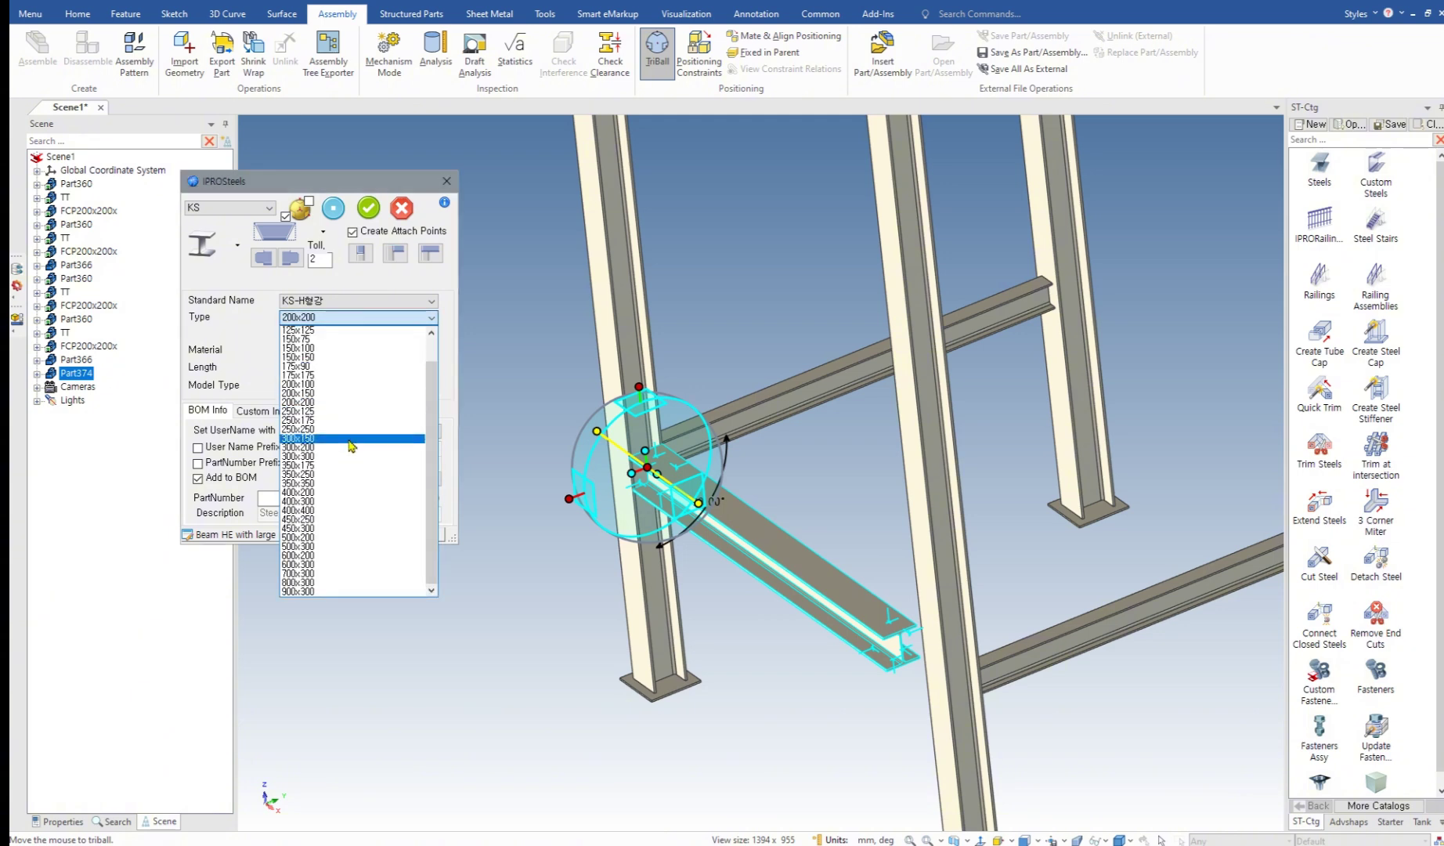
{"action": "left_click", "coordinate": [324, 348]}
{"action": "left_click", "coordinate": [333, 206]}
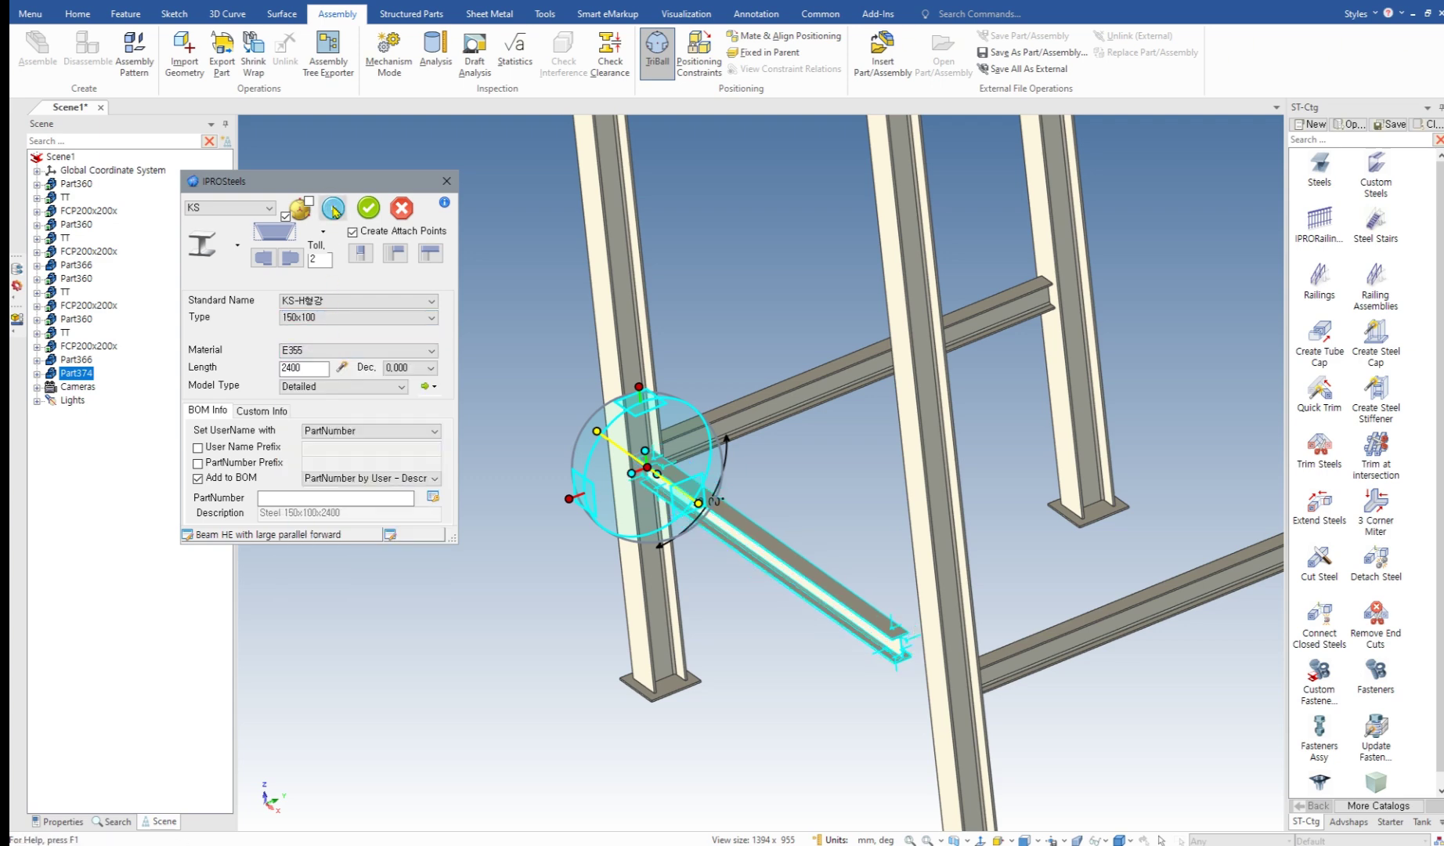
{"action": "left_click_drag", "start_coordinate": [698, 525], "coordinate": [802, 462]}
{"action": "middle_click_drag", "start_coordinate": [802, 463], "coordinate": [614, 459]}
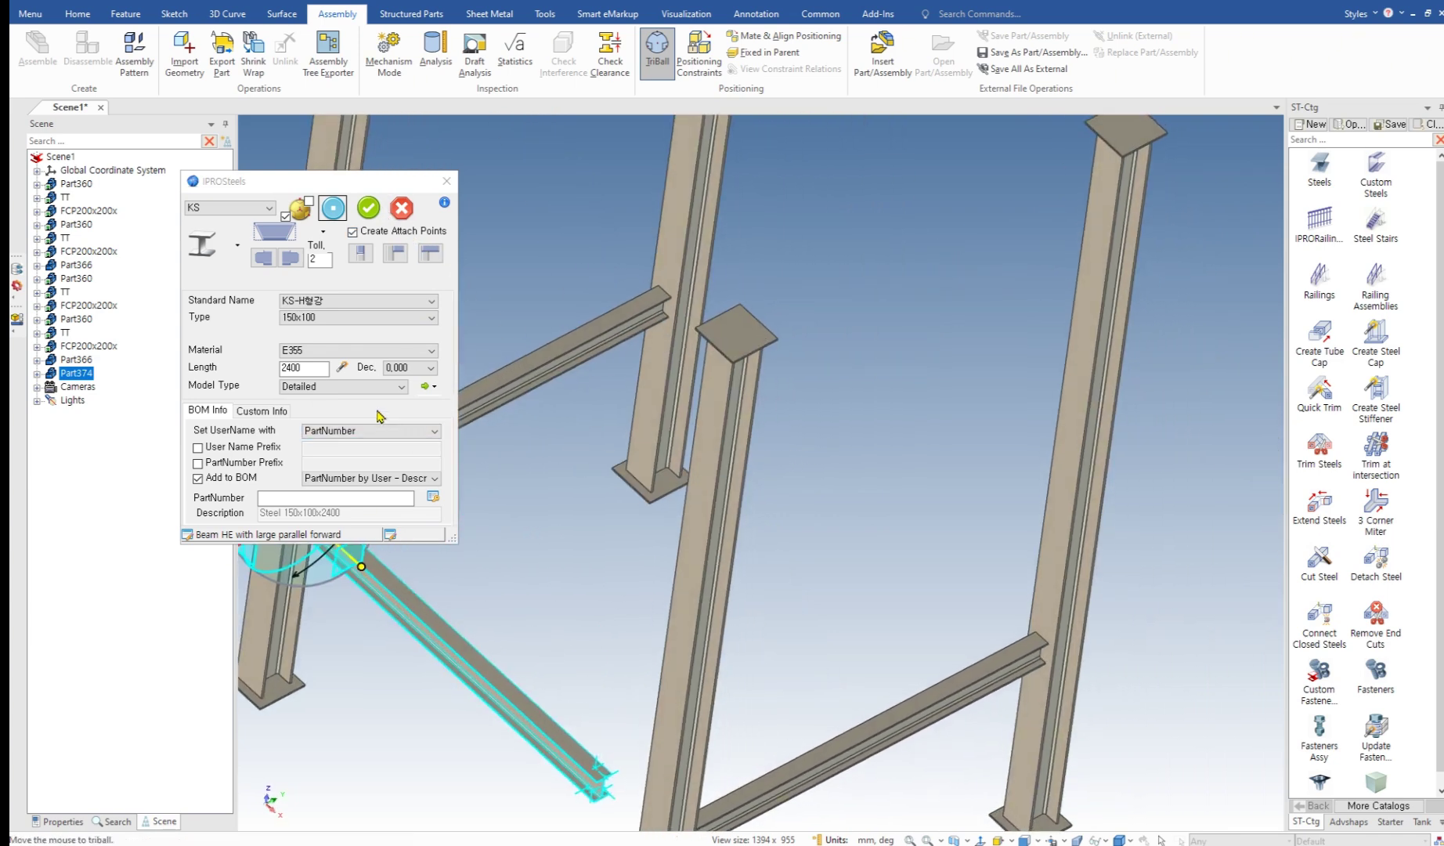
{"action": "left_click", "coordinate": [342, 366]}
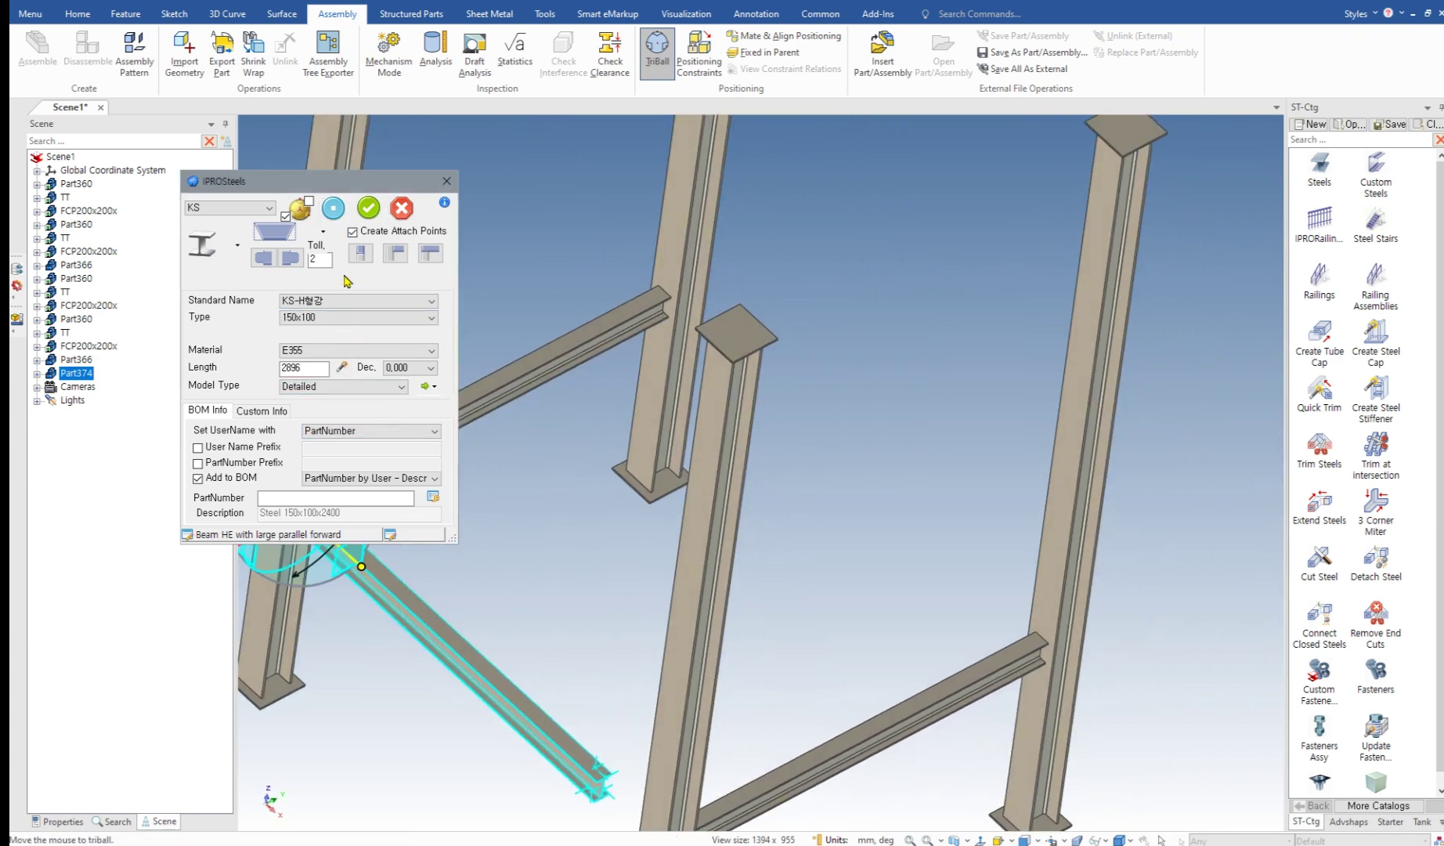
{"action": "left_click", "coordinate": [369, 210]}
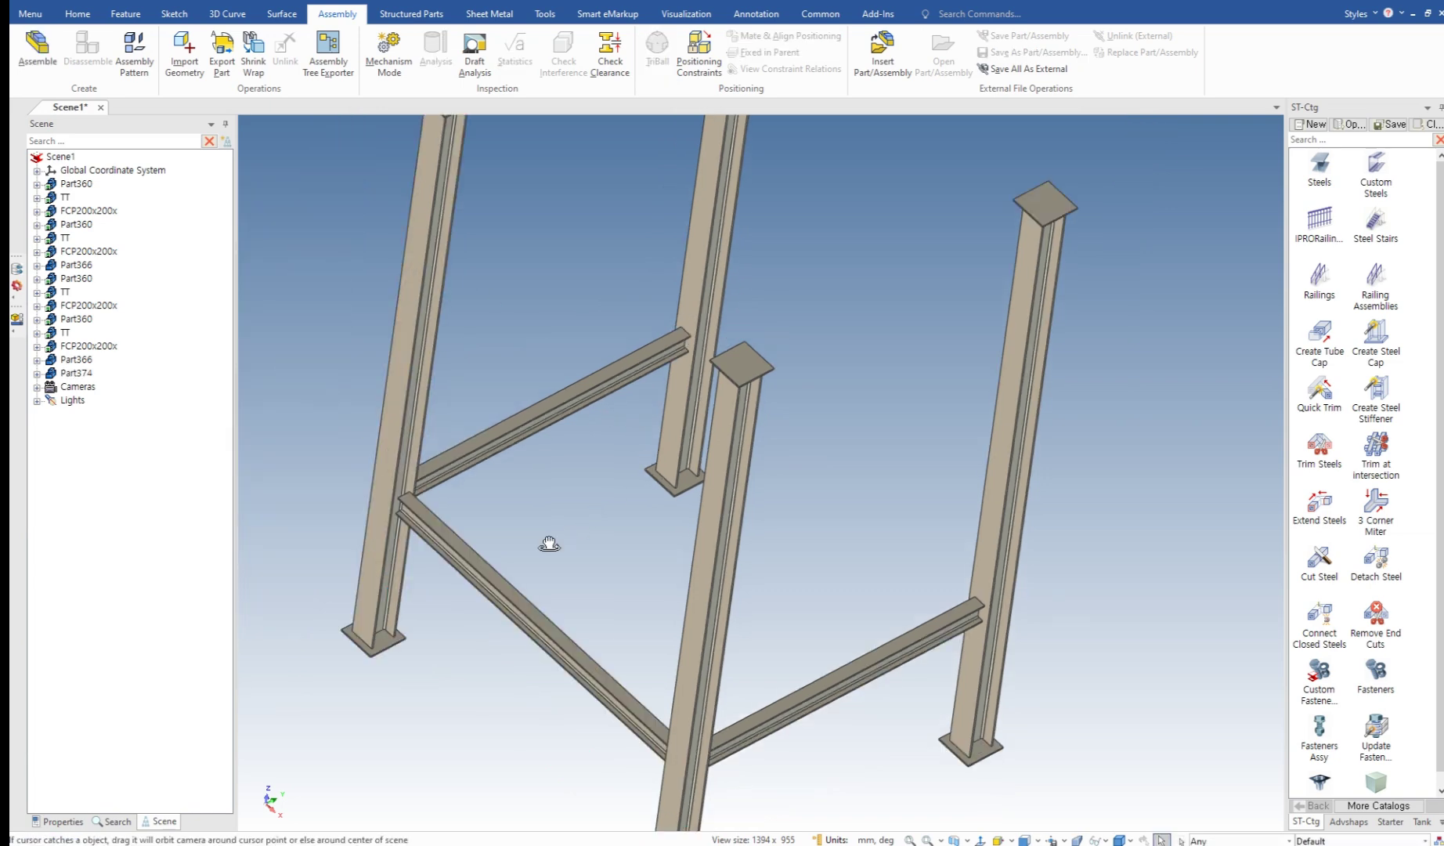
Step: Select the newly created crossbeam and reposition only its TriBall to the midpoint of the adjoining crossbeam's edge
{"action": "left_click_drag", "start_coordinate": [548, 548], "coordinate": [577, 639]}
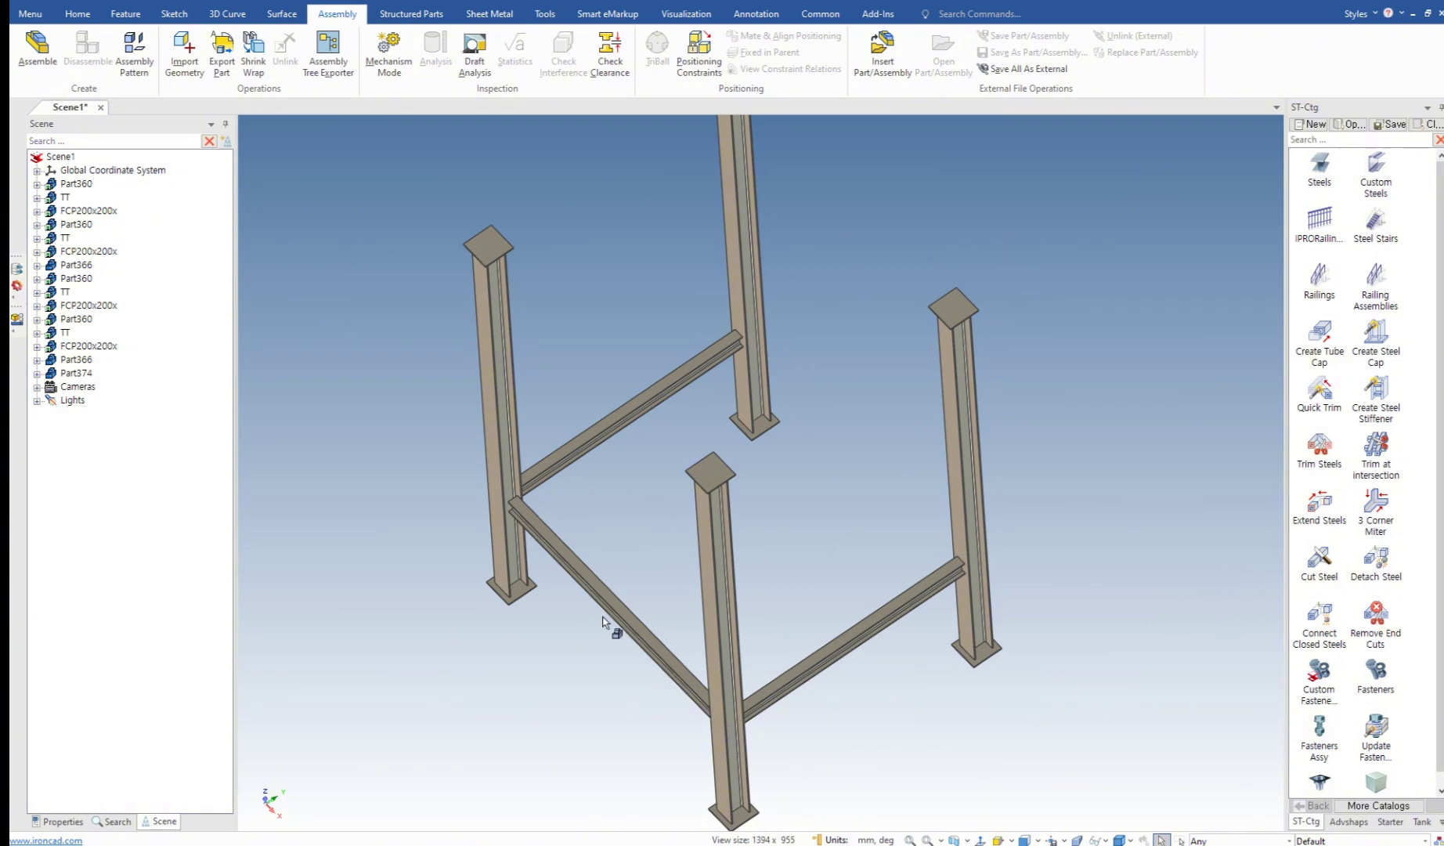
{"action": "left_click", "coordinate": [1317, 399]}
{"action": "left_click", "coordinate": [621, 598]}
{"action": "scroll", "coordinate": [647, 563], "scroll_direction": "up", "scroll_amount": 2}
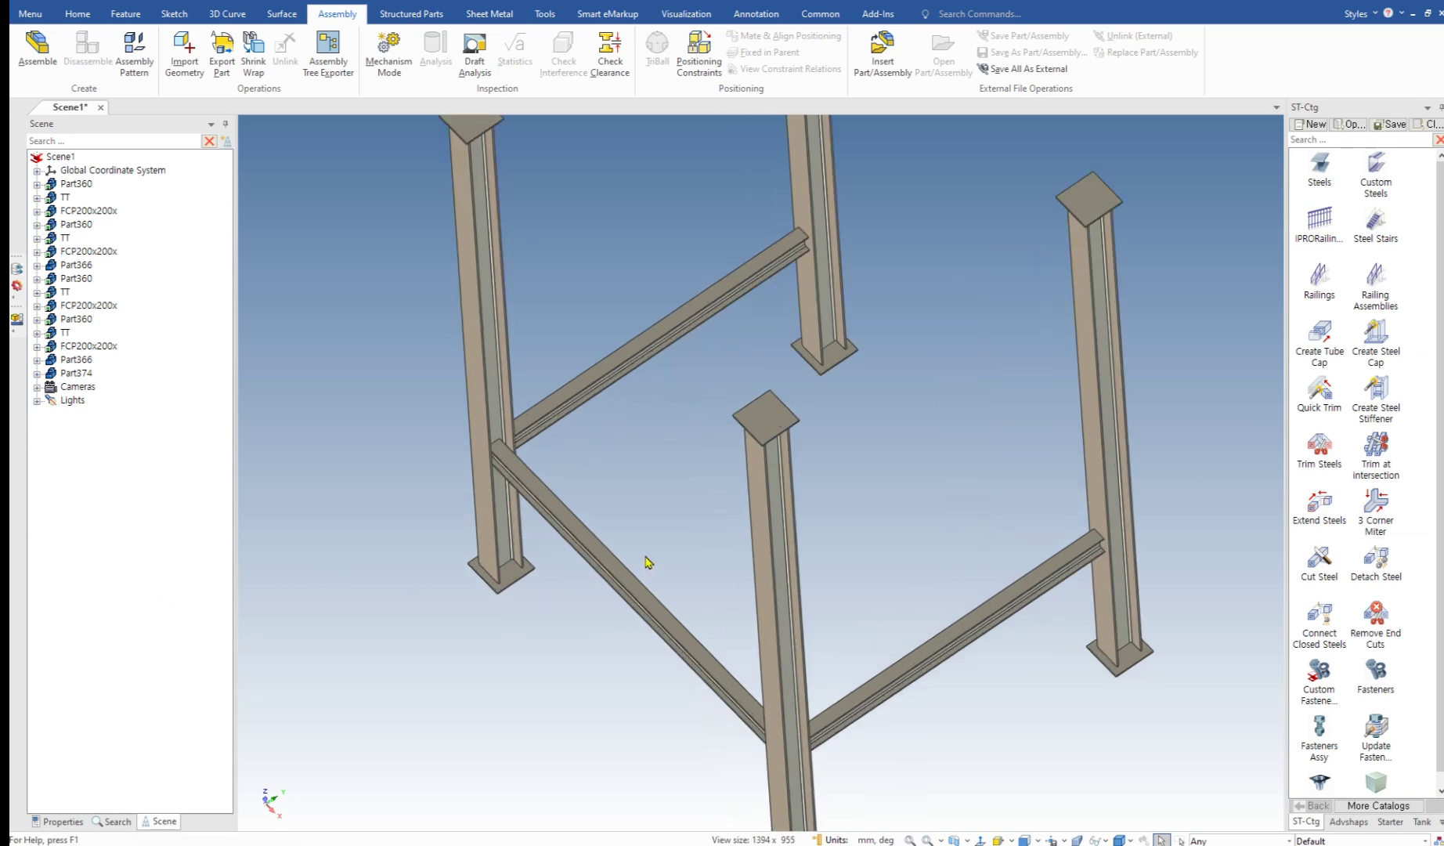
{"action": "left_click", "coordinate": [614, 581]}
{"action": "middle_click_drag", "start_coordinate": [657, 586], "coordinate": [523, 629]}
{"action": "mouse_move", "coordinate": [477, 621]}
{"action": "middle_mouse_down"}
{"action": "mouse_move", "coordinate": [459, 619]}
{"action": "mouse_move", "coordinate": [494, 619]}
{"action": "middle_mouse_up"}
{"action": "key", "text": "F10"}
{"action": "middle_click_drag", "start_coordinate": [618, 593], "coordinate": [724, 581]}
{"action": "key", "text": "space"}
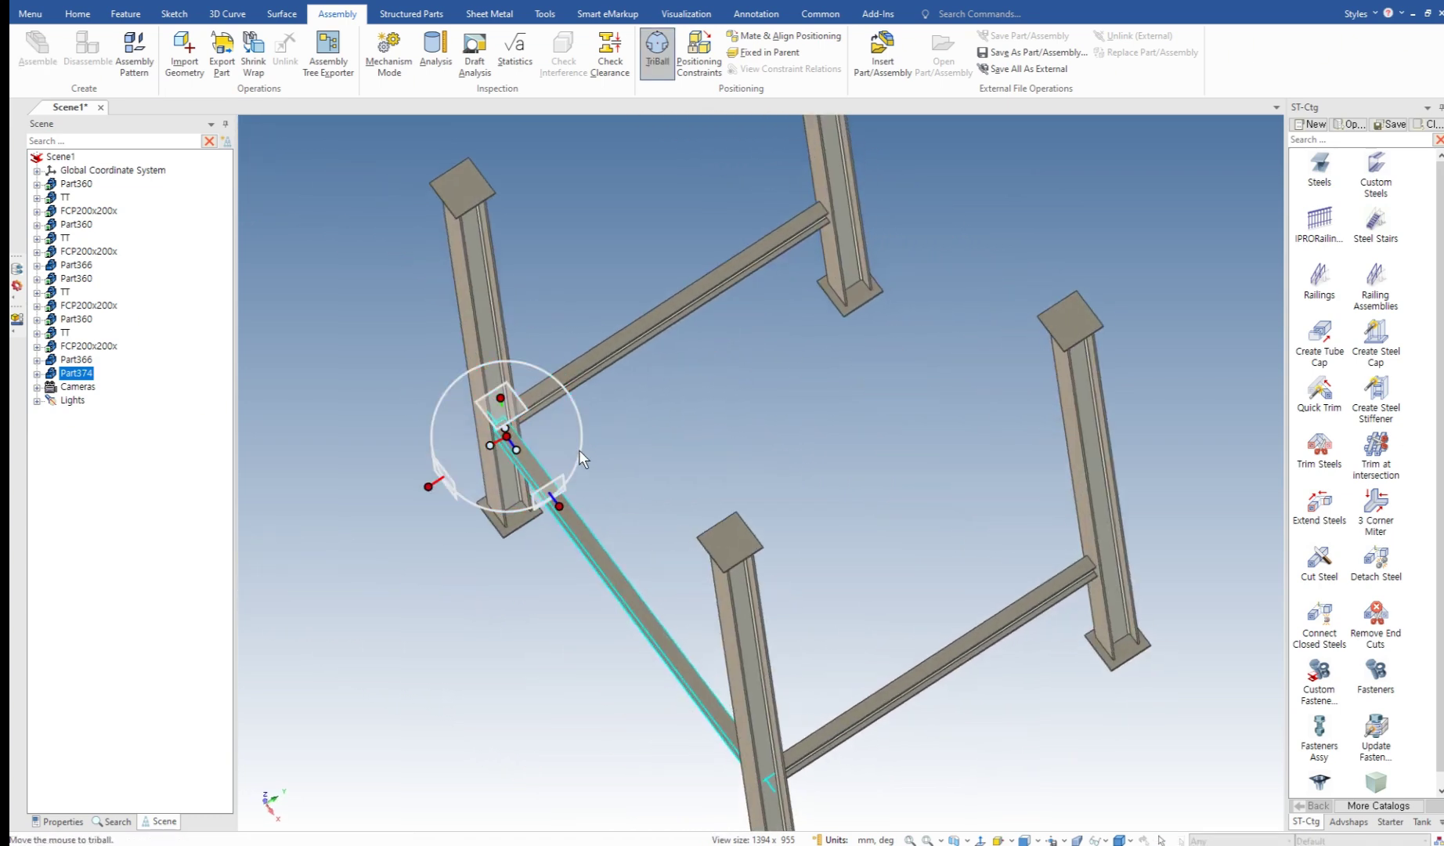
{"action": "left_click_drag", "start_coordinate": [506, 434], "coordinate": [660, 329]}
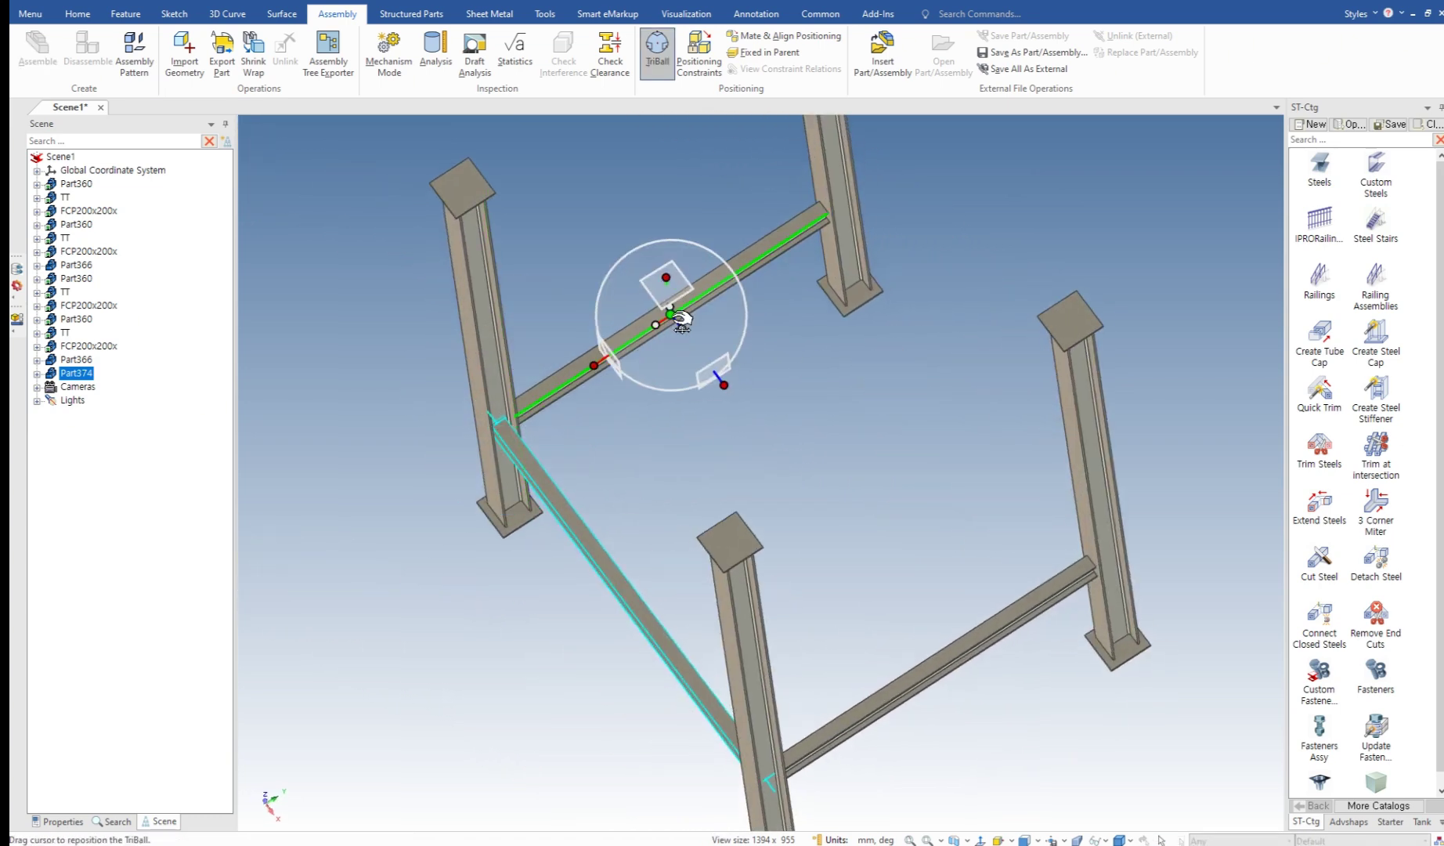
{"action": "key", "text": "space"}
Step: Mirror the selected crossbeam as a copy to the opposite side of the frame, along the adjoining crossbeam's direction
{"action": "right_click", "coordinate": [656, 326]}
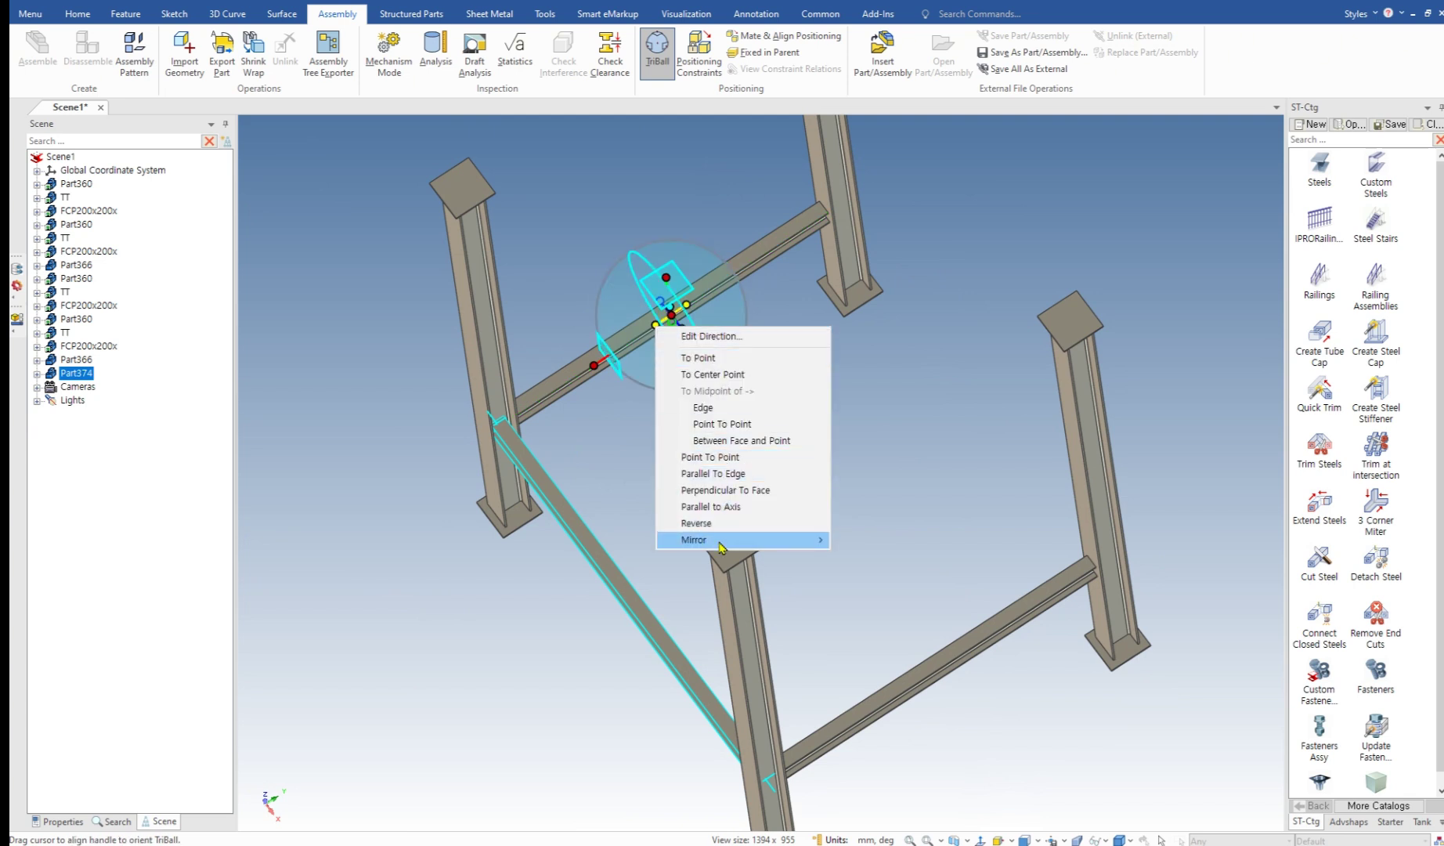
{"action": "mouse_move", "coordinate": [743, 539]}
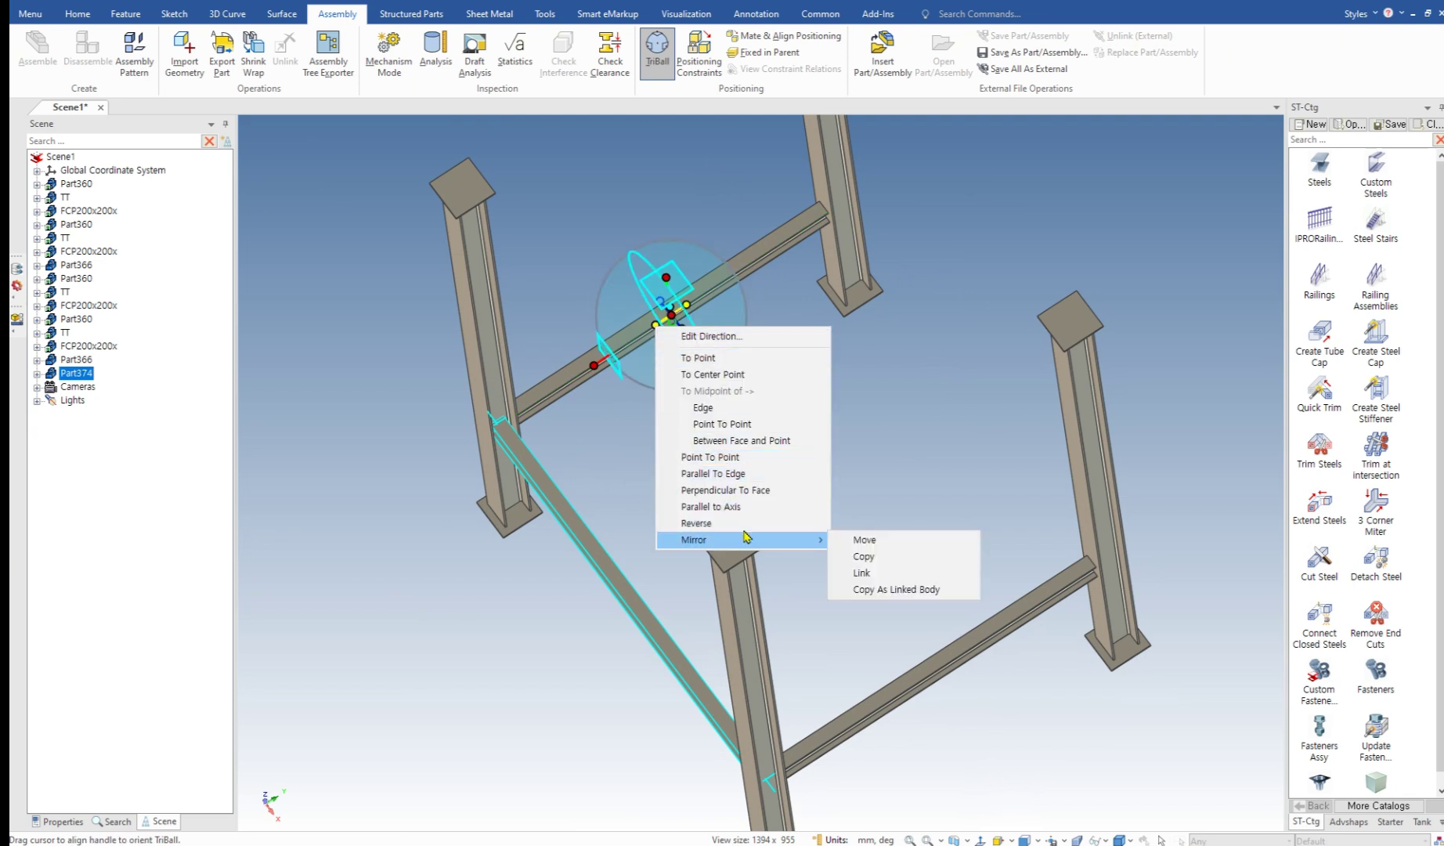
{"action": "left_click", "coordinate": [877, 557]}
{"action": "left_click", "coordinate": [871, 527]}
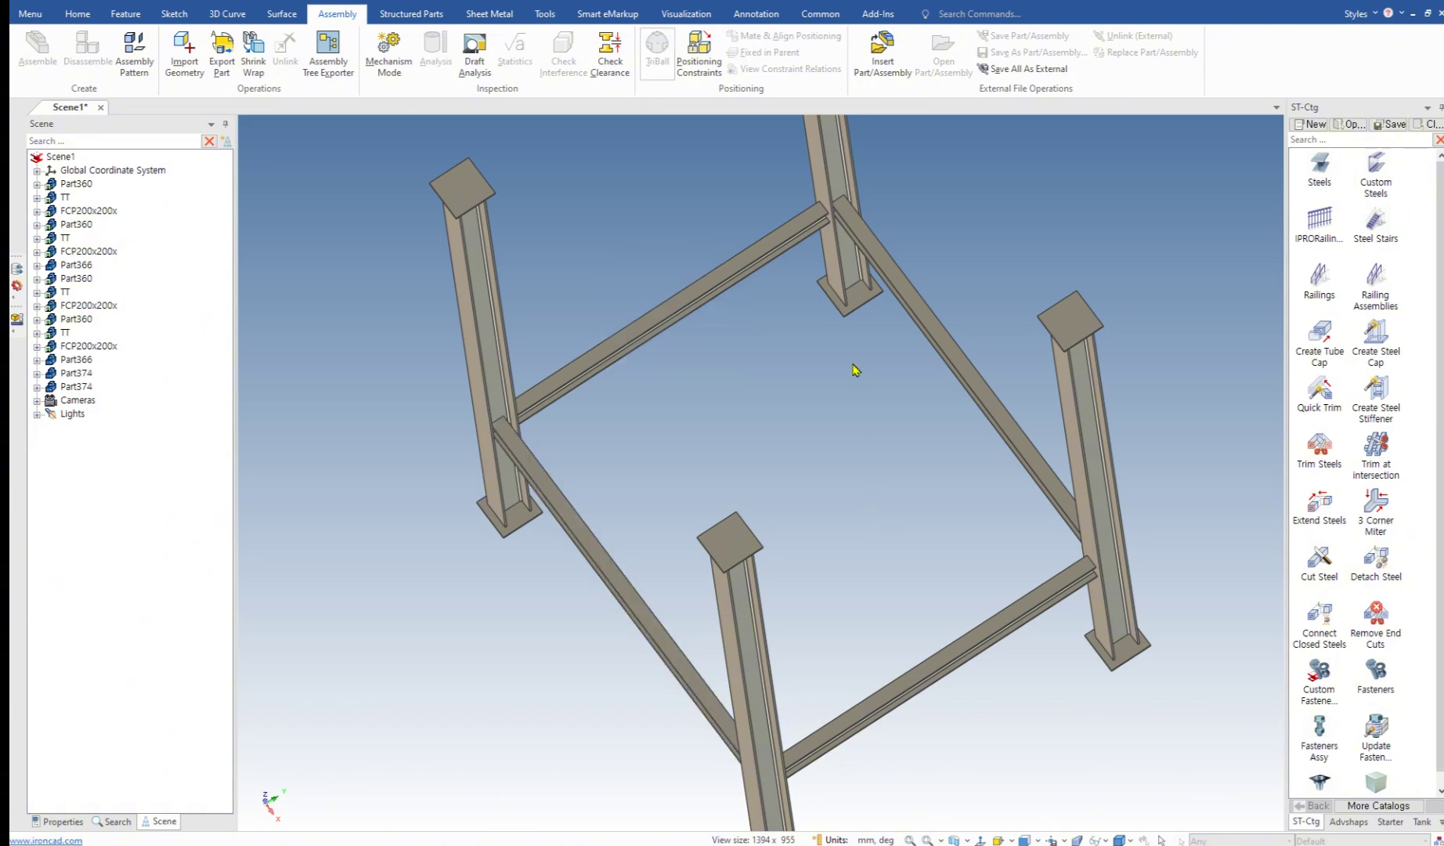
Step: Examine how the four crossbeams meet the columns around the frame
{"action": "middle_click_drag", "start_coordinate": [854, 365], "coordinate": [837, 261]}
{"action": "scroll", "coordinate": [837, 267], "scroll_direction": "up", "scroll_amount": 2}
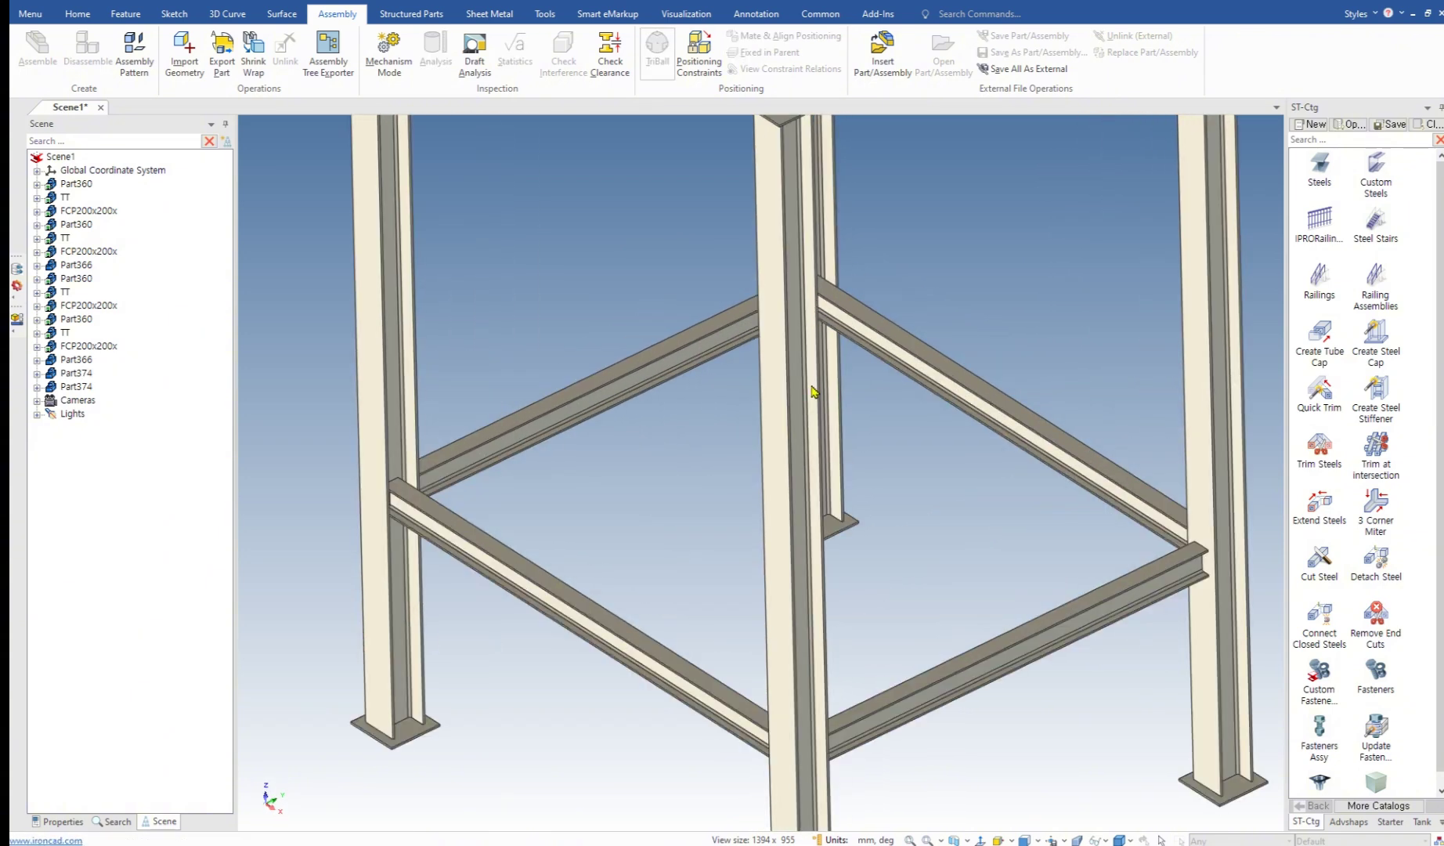
{"action": "key", "text": "F7"}
{"action": "scroll", "coordinate": [684, 249], "scroll_direction": "up", "scroll_amount": 3}
{"action": "middle_click_drag", "start_coordinate": [718, 328], "coordinate": [713, 579]}
{"action": "scroll", "coordinate": [658, 259], "scroll_direction": "down", "scroll_amount": 3}
{"action": "scroll", "coordinate": [656, 462], "scroll_direction": "up", "scroll_amount": 4}
{"action": "middle_click_drag", "start_coordinate": [677, 411], "coordinate": [839, 537]}
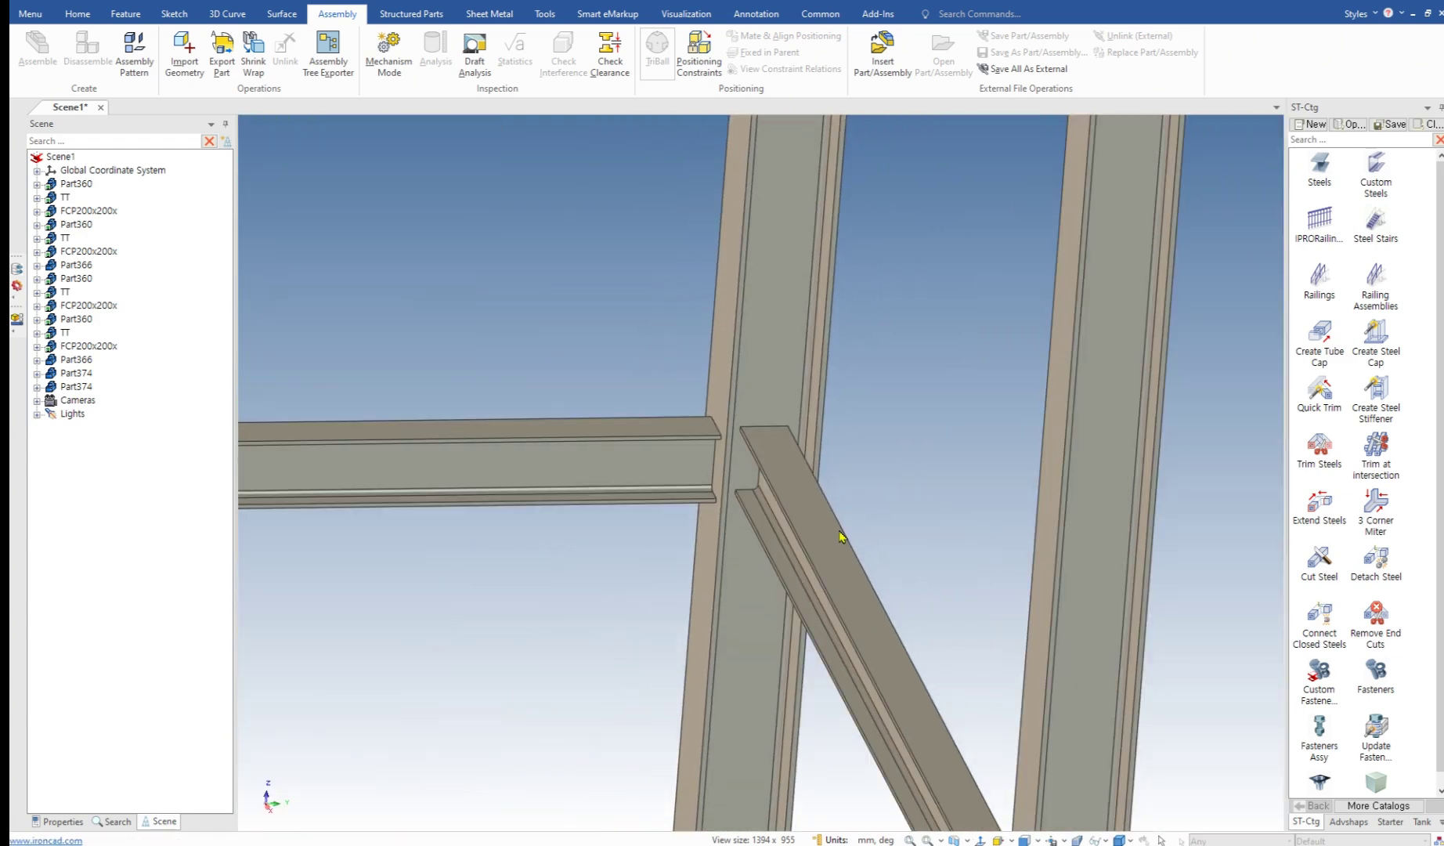
{"action": "key", "text": "F8"}
{"action": "scroll", "coordinate": [764, 565], "scroll_direction": "up", "scroll_amount": 1}
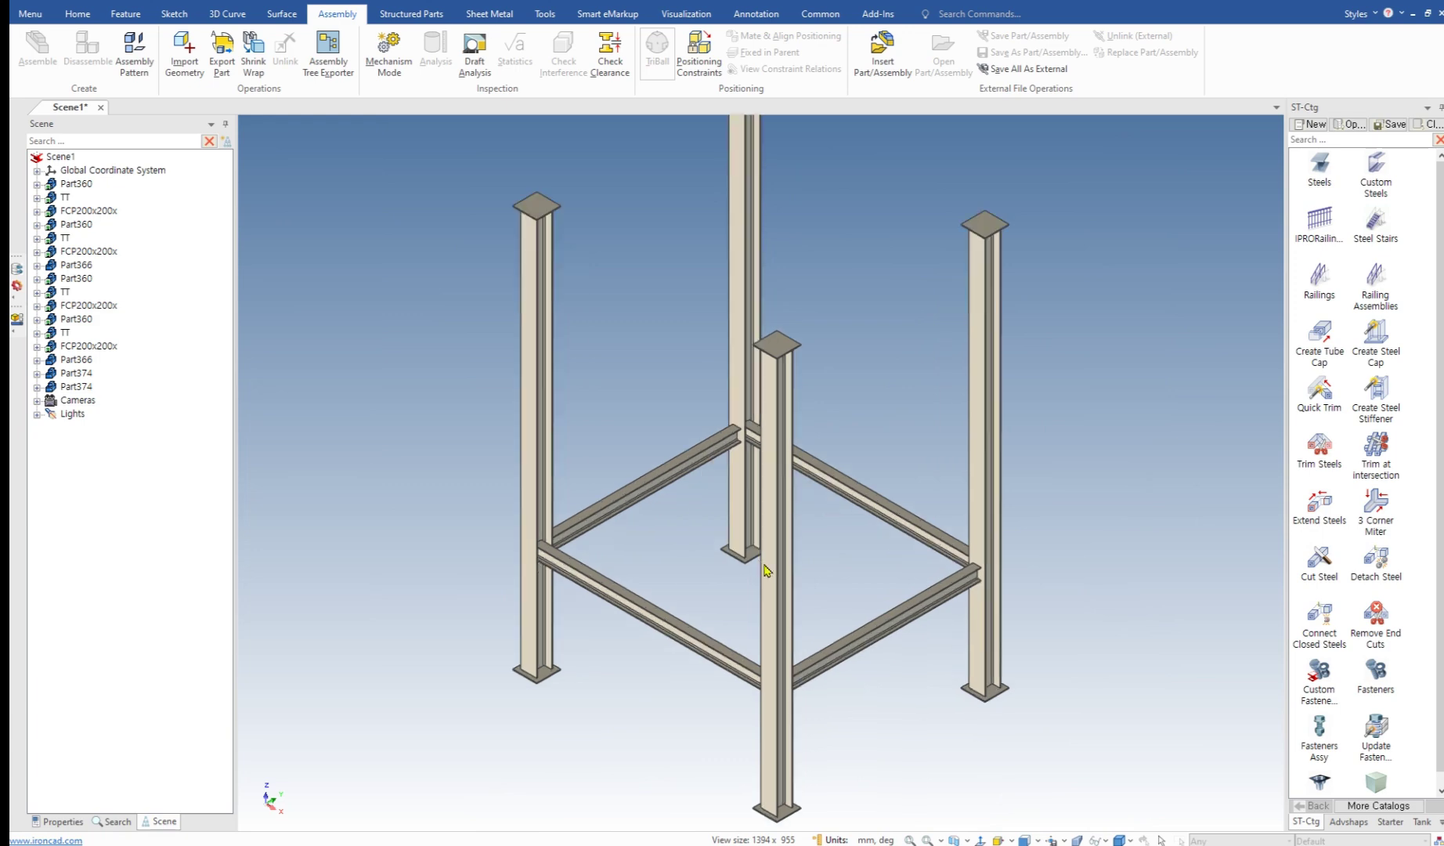
{"action": "scroll", "coordinate": [764, 569], "scroll_direction": "up", "scroll_amount": 2}
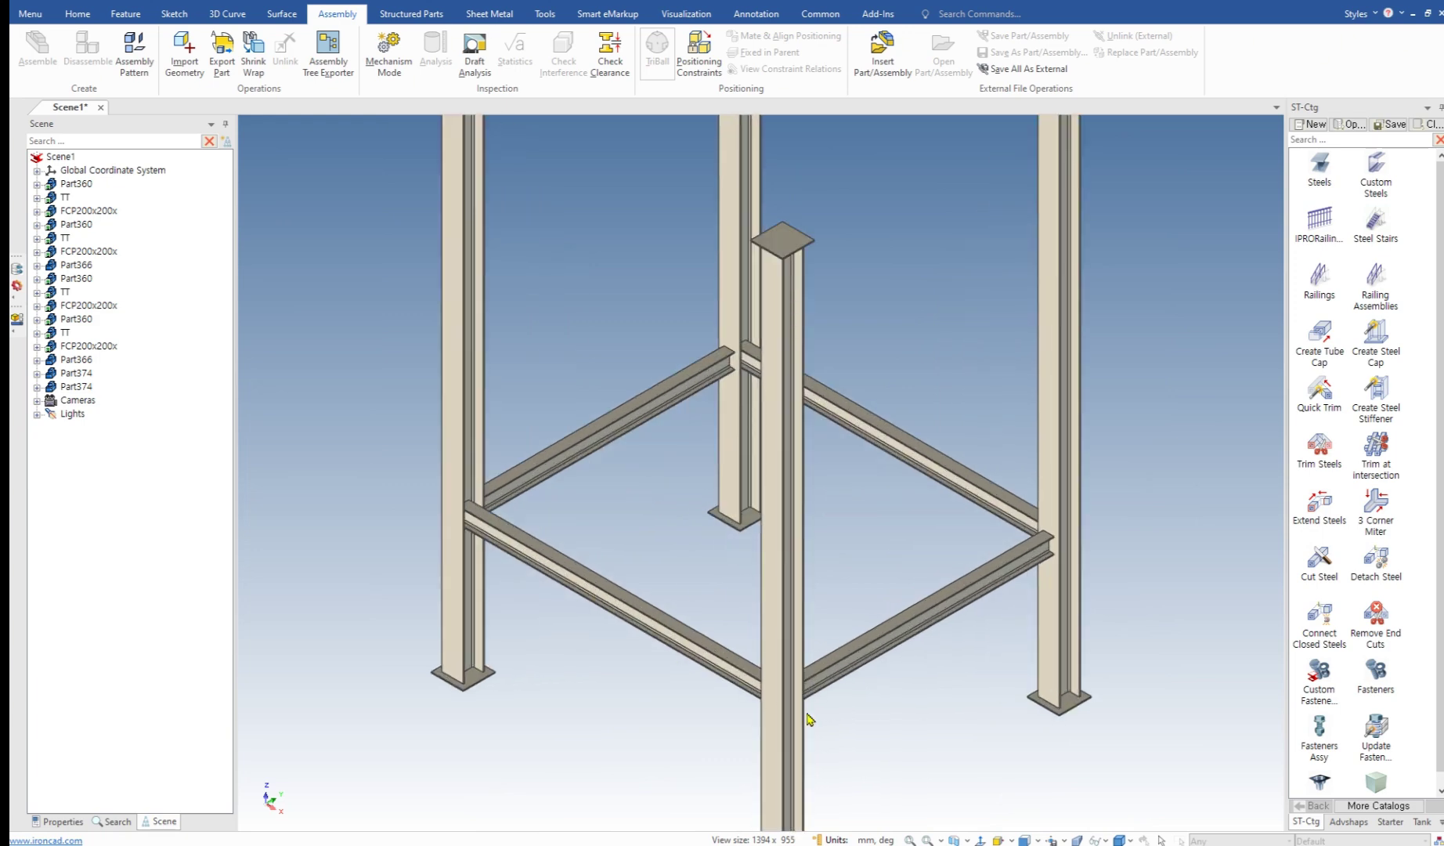
Step: Shorten the 2400 mm crossbeam between the column flanges by 20 mm, entering its length as 2400-20
{"action": "middle_click_drag", "start_coordinate": [809, 719], "coordinate": [884, 493]}
{"action": "left_click", "coordinate": [840, 407]}
{"action": "scroll", "coordinate": [1100, 451], "scroll_direction": "up", "scroll_amount": 2}
{"action": "left_click", "coordinate": [971, 454]}
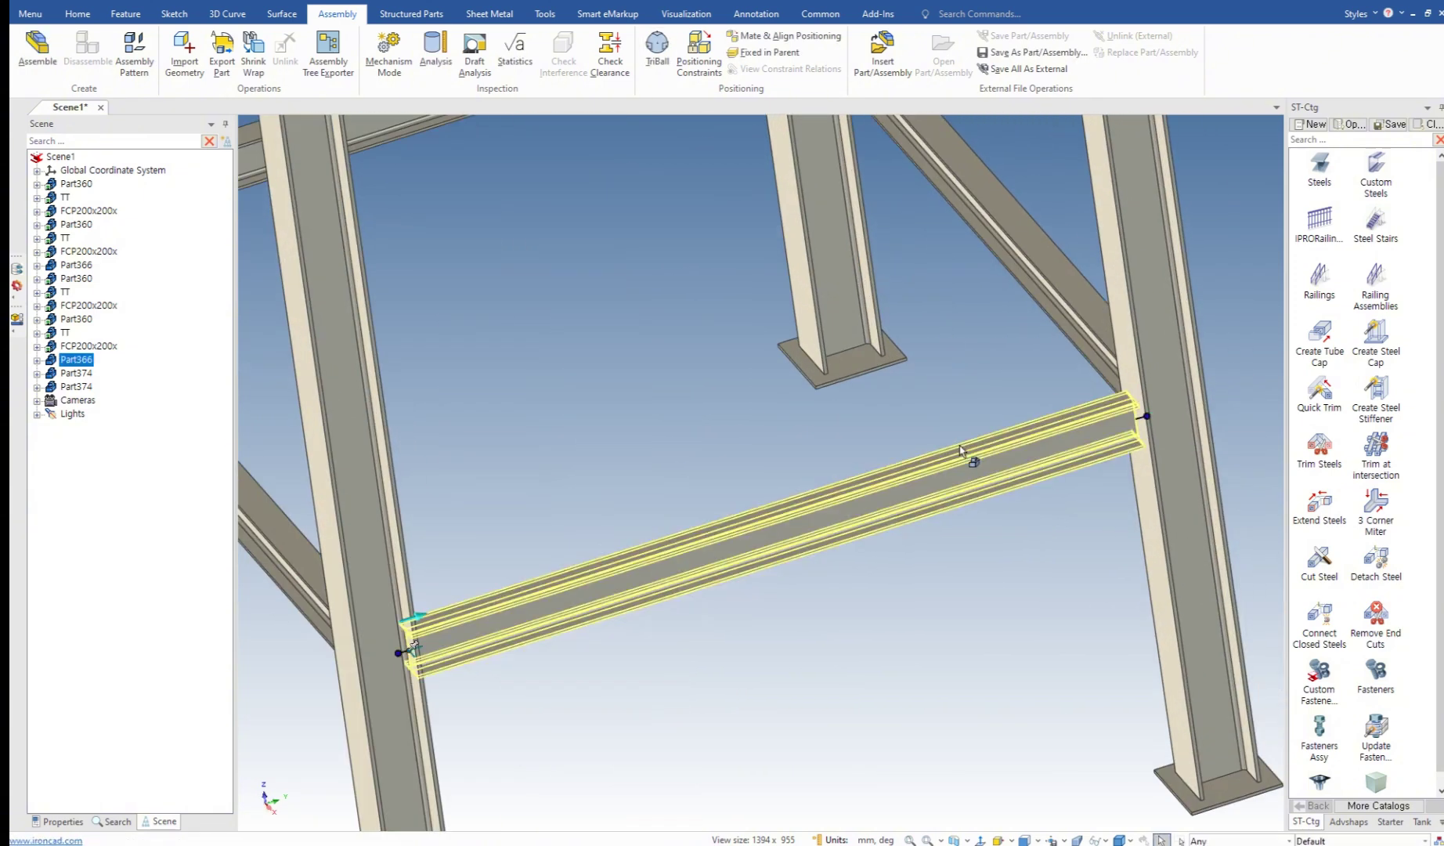
{"action": "scroll", "coordinate": [1022, 463], "scroll_direction": "up", "scroll_amount": 1}
{"action": "mouse_move", "coordinate": [1133, 410]}
{"action": "left_mouse_down"}
{"action": "mouse_move", "coordinate": [1093, 424]}
{"action": "mouse_move", "coordinate": [1129, 415]}
{"action": "left_mouse_up"}
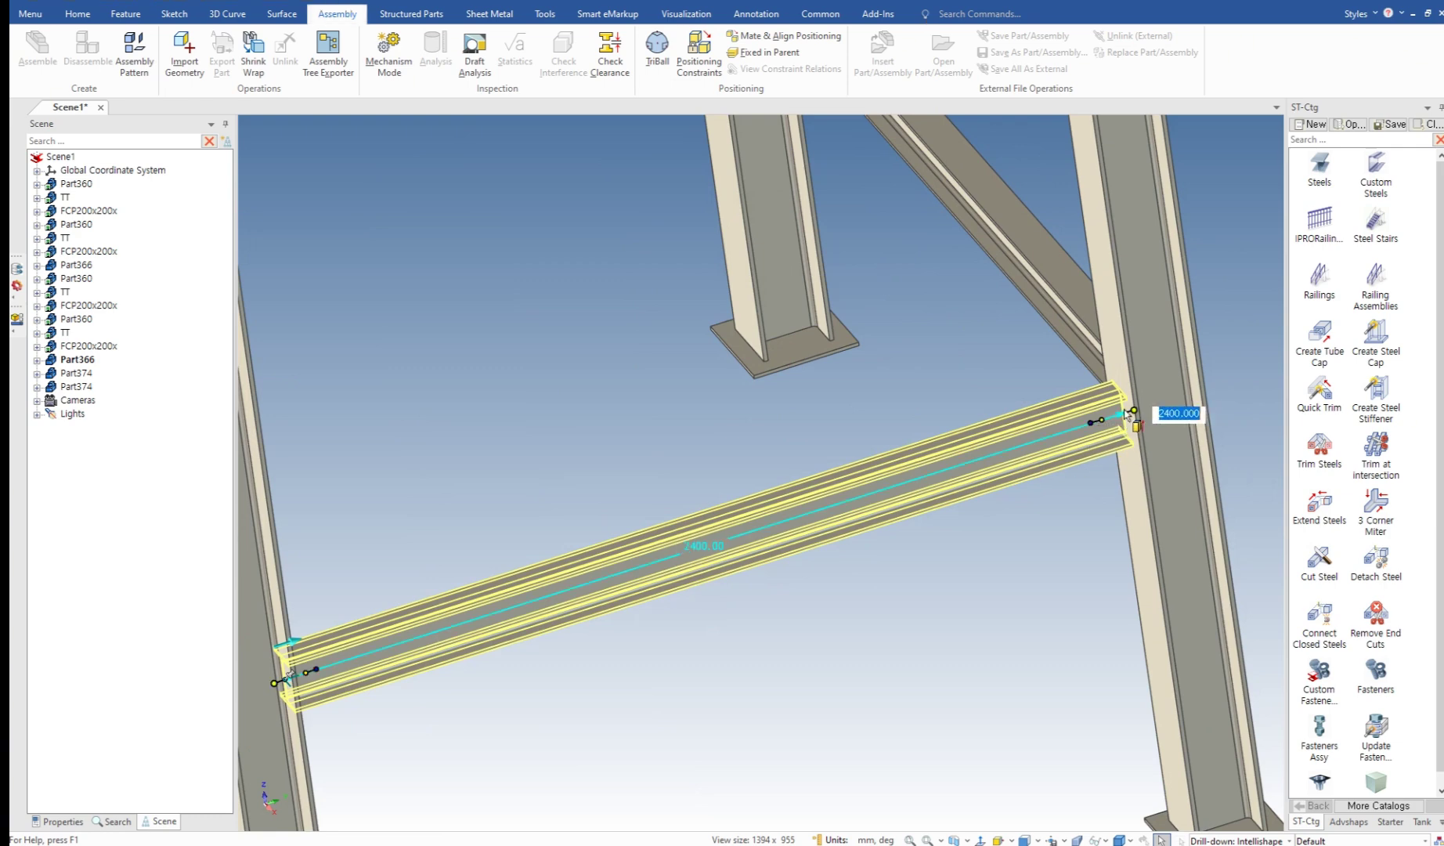
{"action": "type", "text": "2400-20"}
{"action": "key", "text": "Return"}
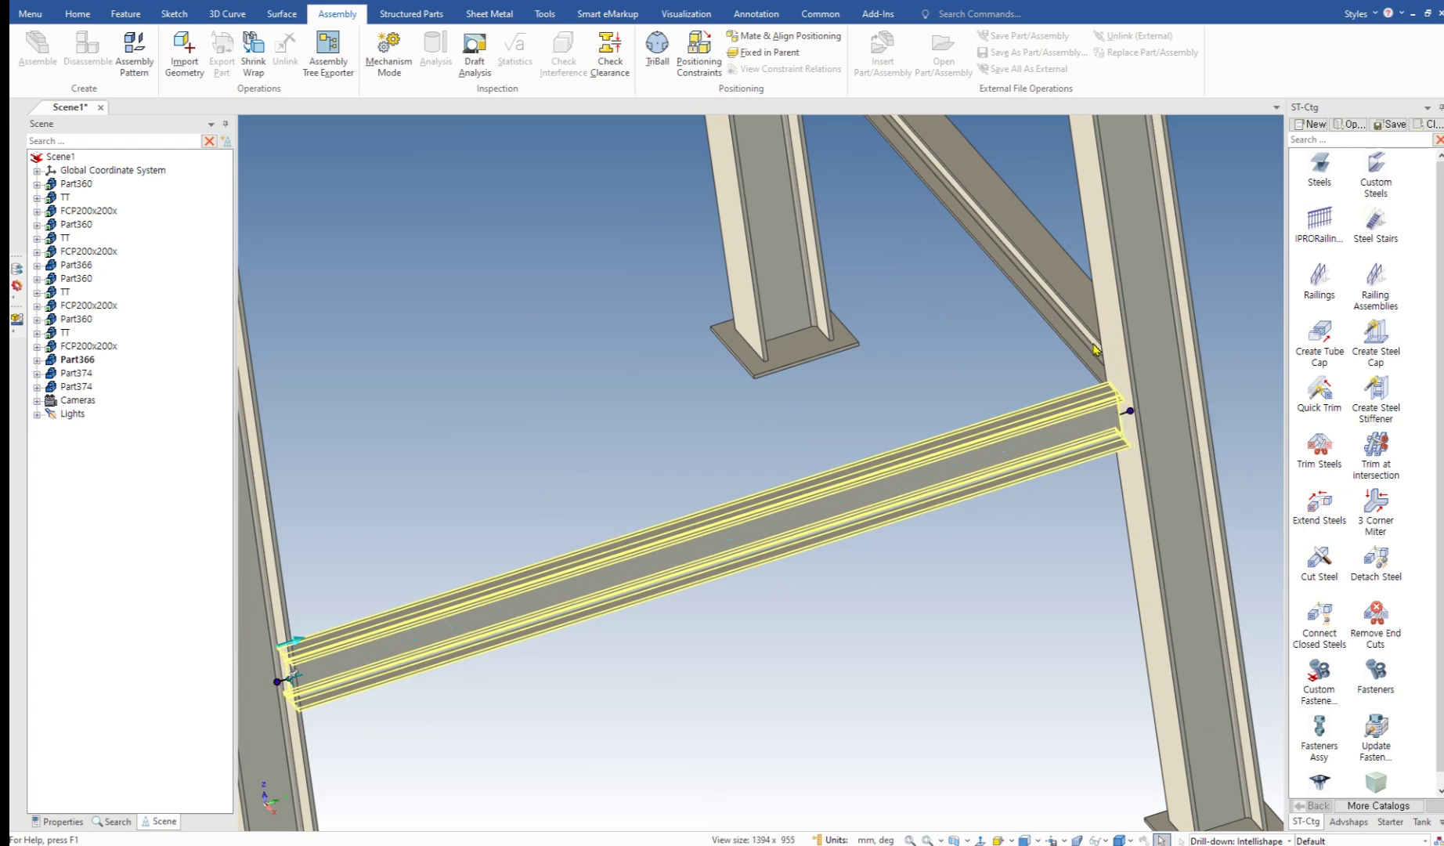
{"action": "left_click", "coordinate": [1230, 352]}
Step: Add a 10 mm thick, 200 x 200 steel end cap to one end of the shortened crossbeam
{"action": "scroll", "coordinate": [1143, 381], "scroll_direction": "up", "scroll_amount": 4}
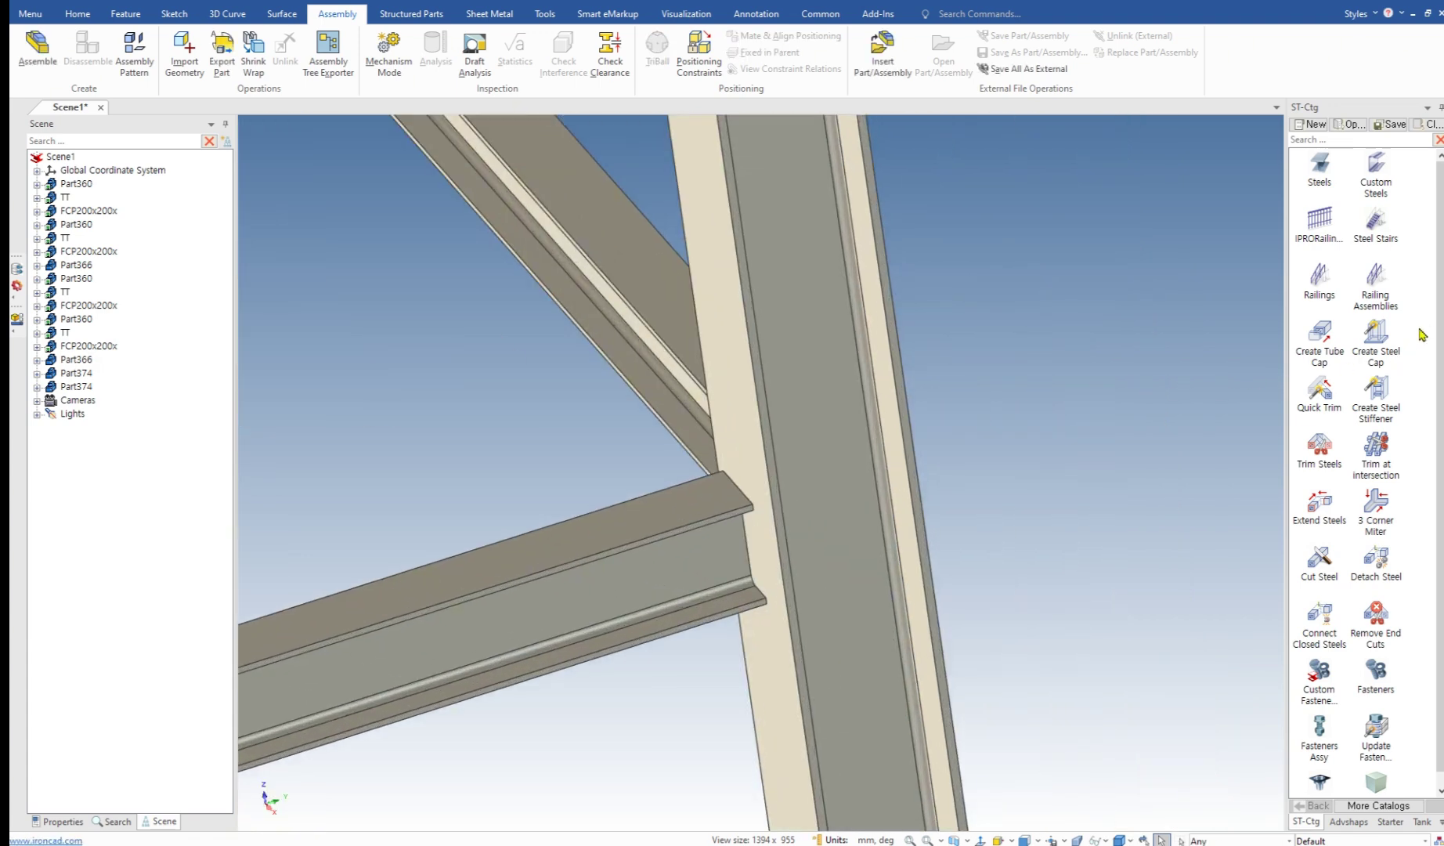
{"action": "left_click", "coordinate": [1376, 344]}
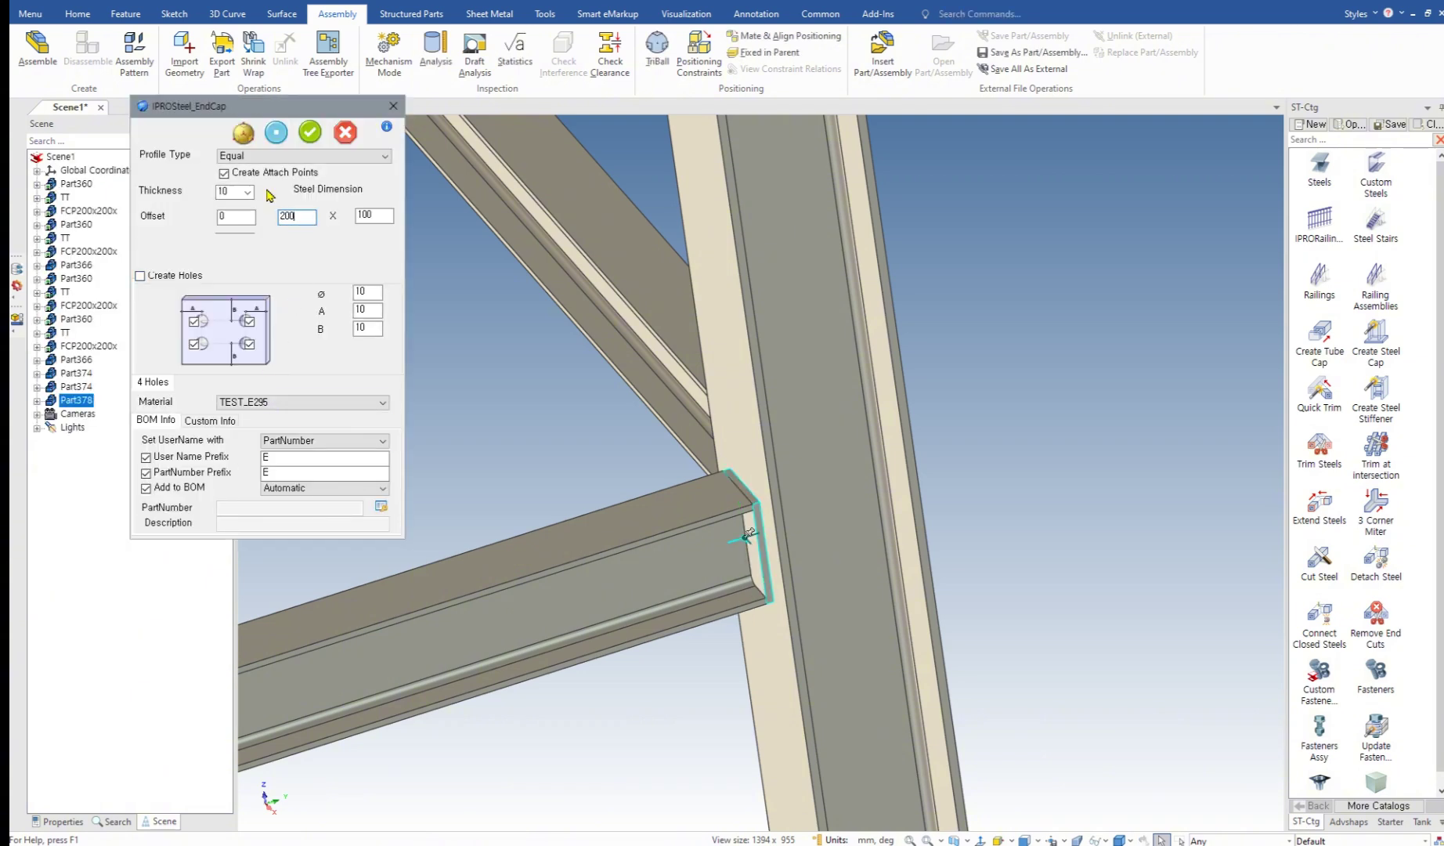
{"action": "key", "text": "Tab"}
{"action": "left_click", "coordinate": [310, 131]}
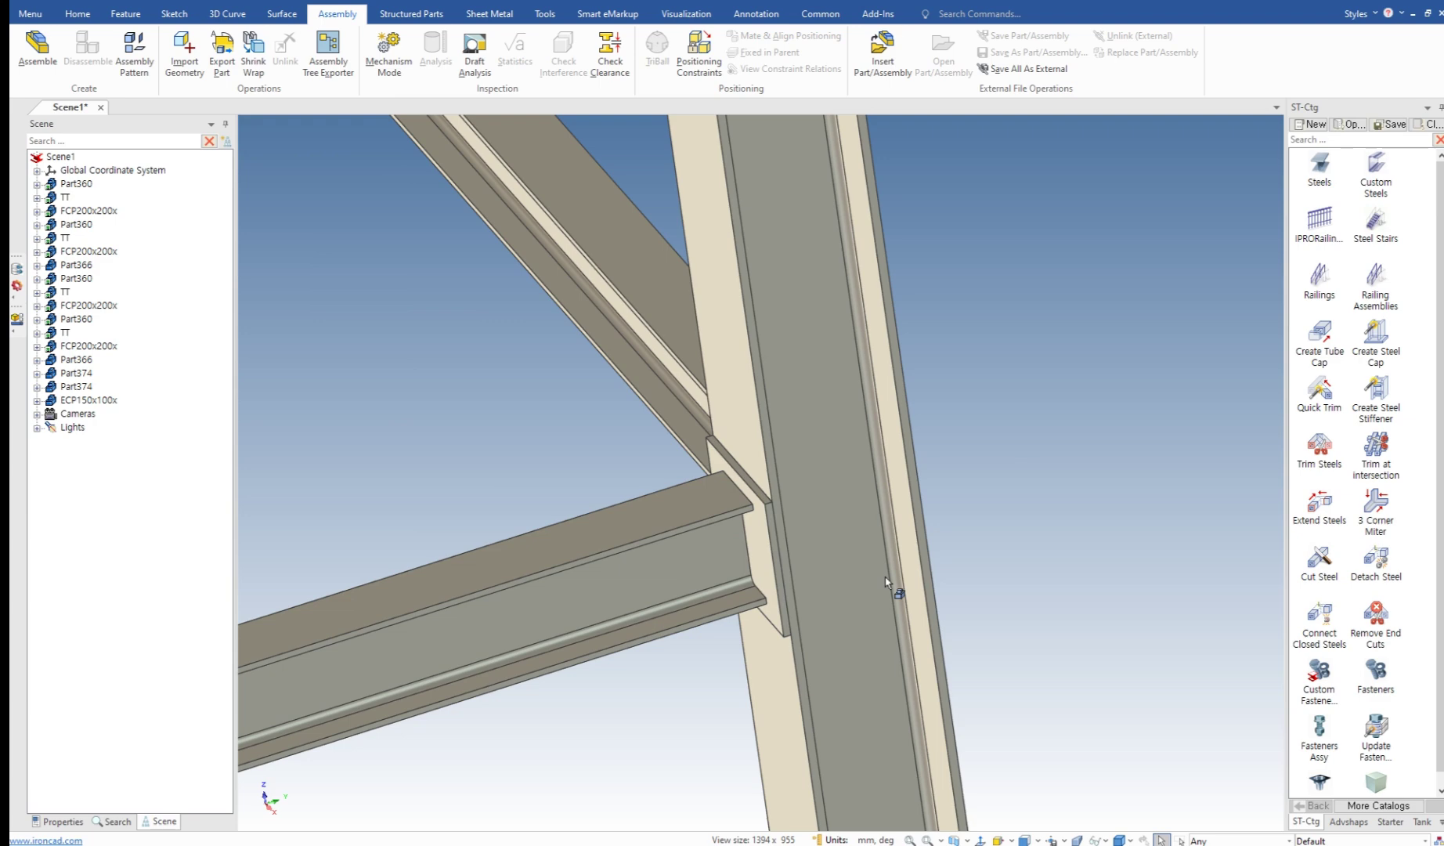
Step: Add a 10 mm thick steel end cap to the same crossbeam's other end, enlarged to match the first cap
{"action": "scroll", "coordinate": [887, 581], "scroll_direction": "down", "scroll_amount": 5}
{"action": "middle_click_drag", "start_coordinate": [908, 573], "coordinate": [875, 658]}
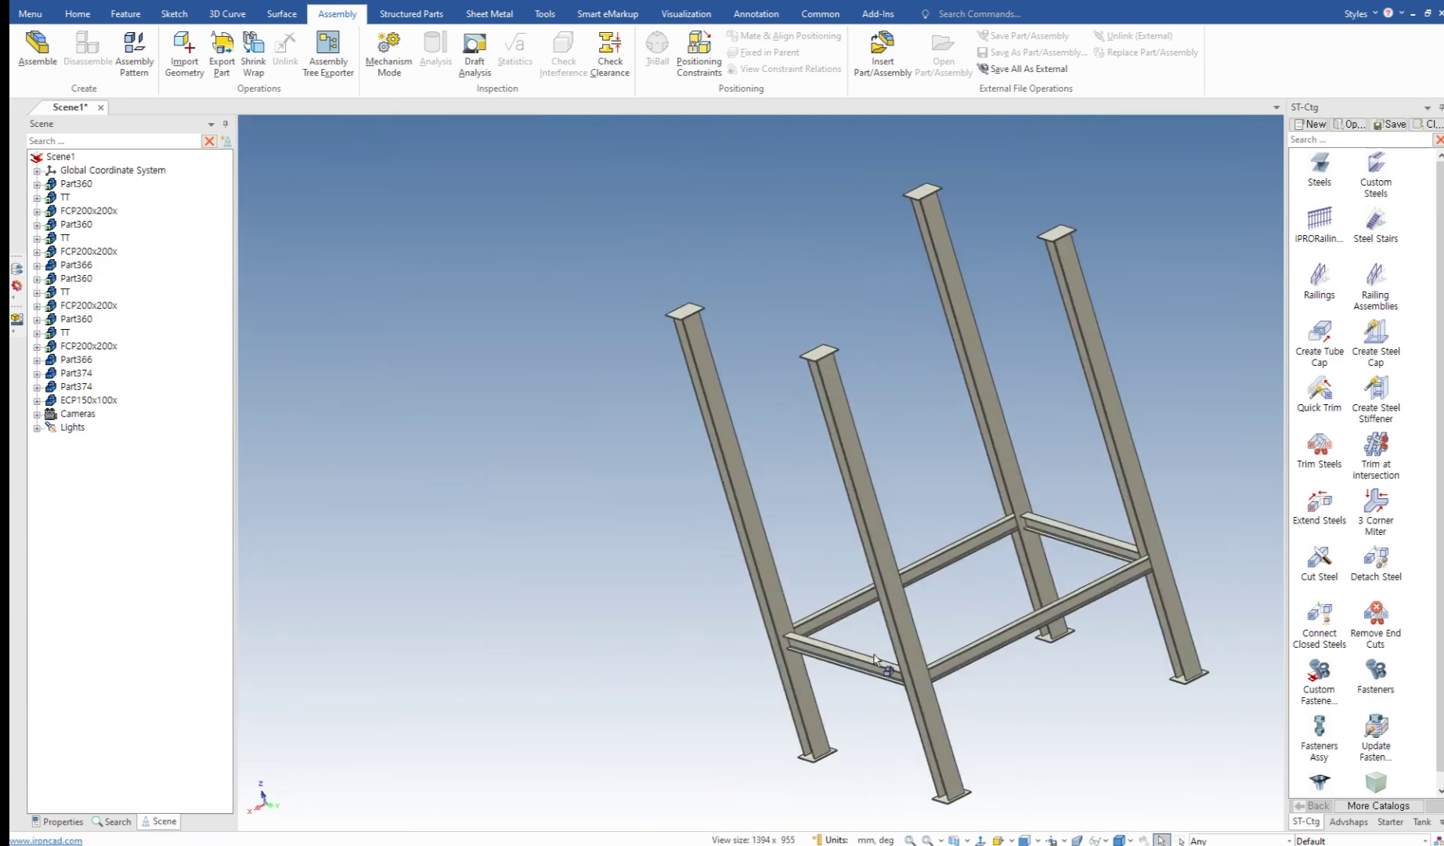
{"action": "scroll", "coordinate": [875, 658], "scroll_direction": "up", "scroll_amount": 5}
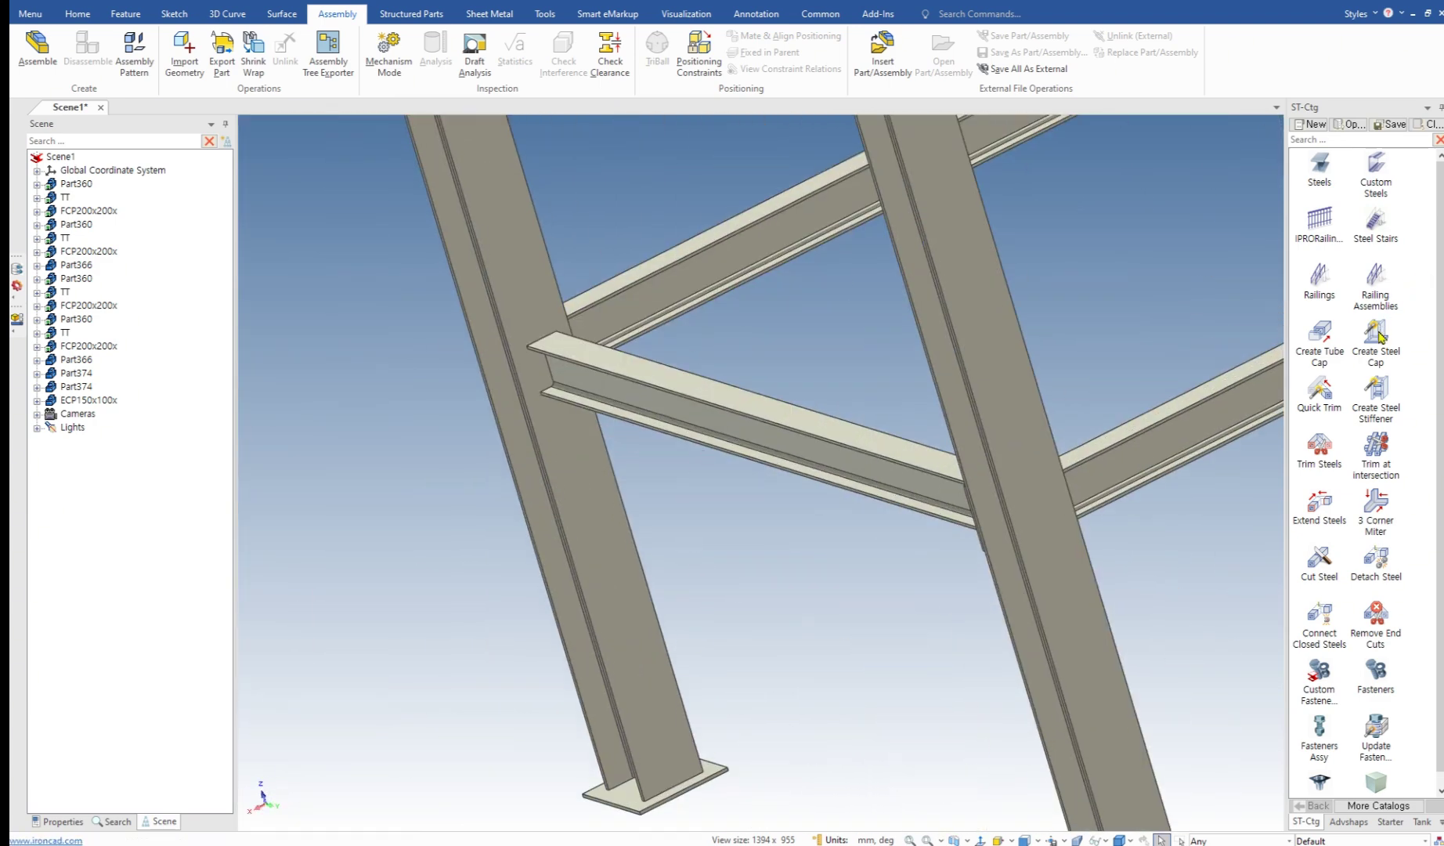
{"action": "left_click_drag", "start_coordinate": [1379, 335], "coordinate": [546, 365]}
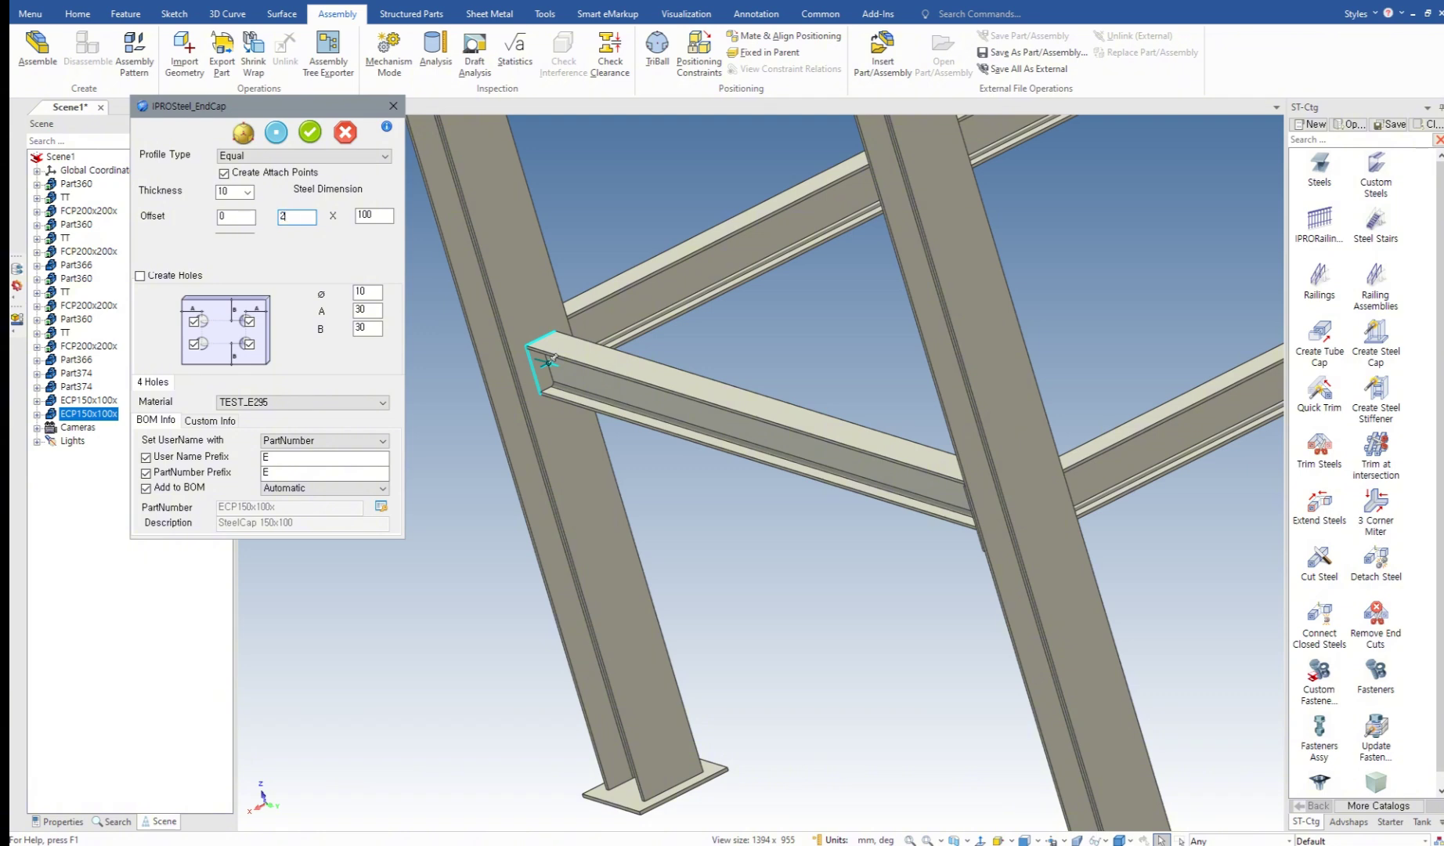
{"action": "key", "text": "Tab"}
{"action": "left_click", "coordinate": [310, 132]}
Step: Shorten the opposite parallel 2400 mm crossbeam to make room for end caps, subtracting from its current length
{"action": "middle_click_drag", "start_coordinate": [803, 356], "coordinate": [864, 320]}
{"action": "scroll", "coordinate": [783, 399], "scroll_direction": "down", "scroll_amount": 5}
{"action": "scroll", "coordinate": [861, 427], "scroll_direction": "up", "scroll_amount": 5}
{"action": "scroll", "coordinate": [869, 317], "scroll_direction": "up", "scroll_amount": 5}
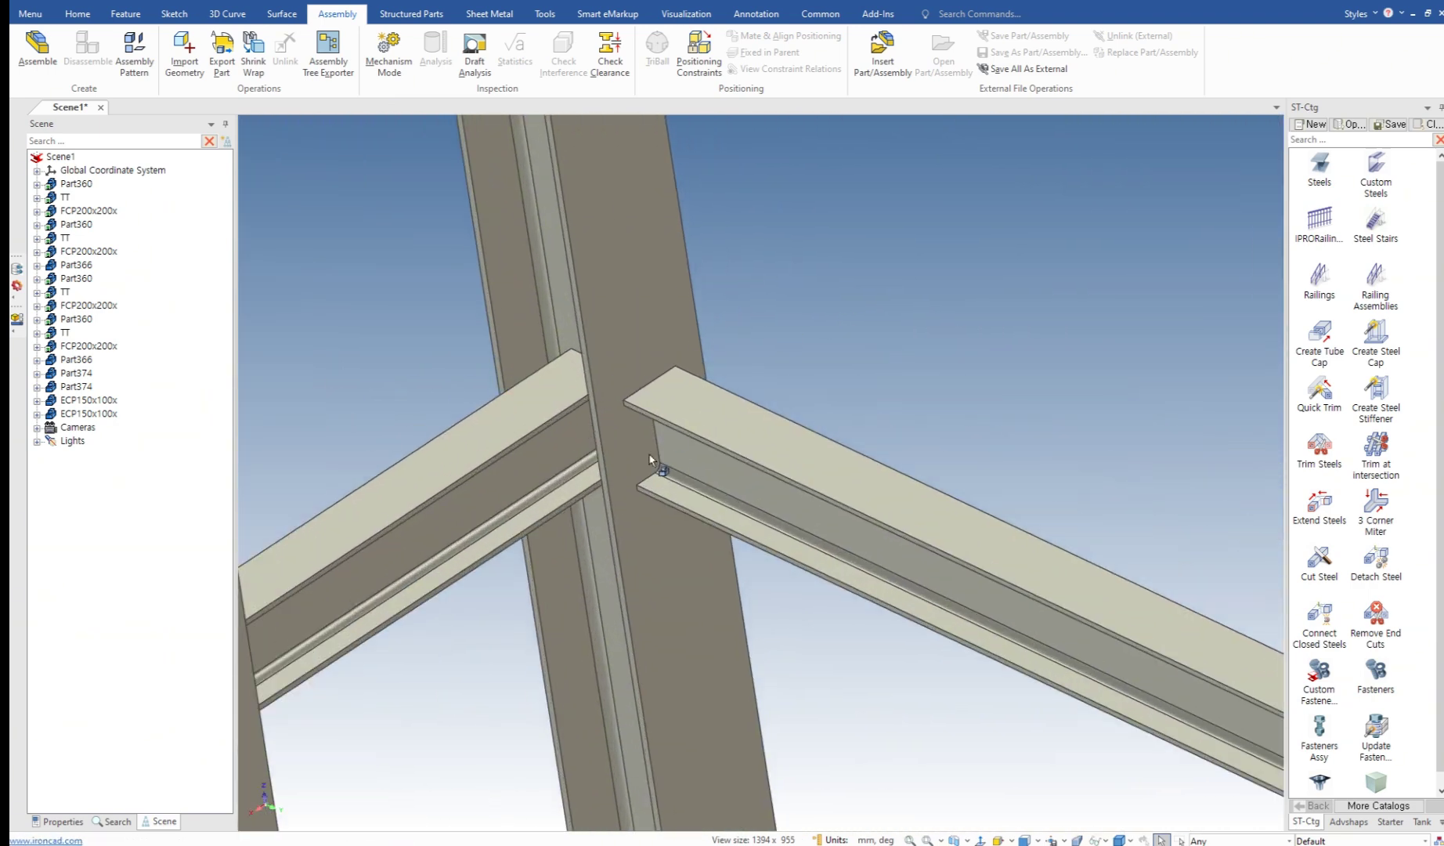
{"action": "scroll", "coordinate": [649, 458], "scroll_direction": "up", "scroll_amount": 2}
{"action": "left_click", "coordinate": [818, 497]}
{"action": "middle_click_drag", "start_coordinate": [819, 497], "coordinate": [765, 479]}
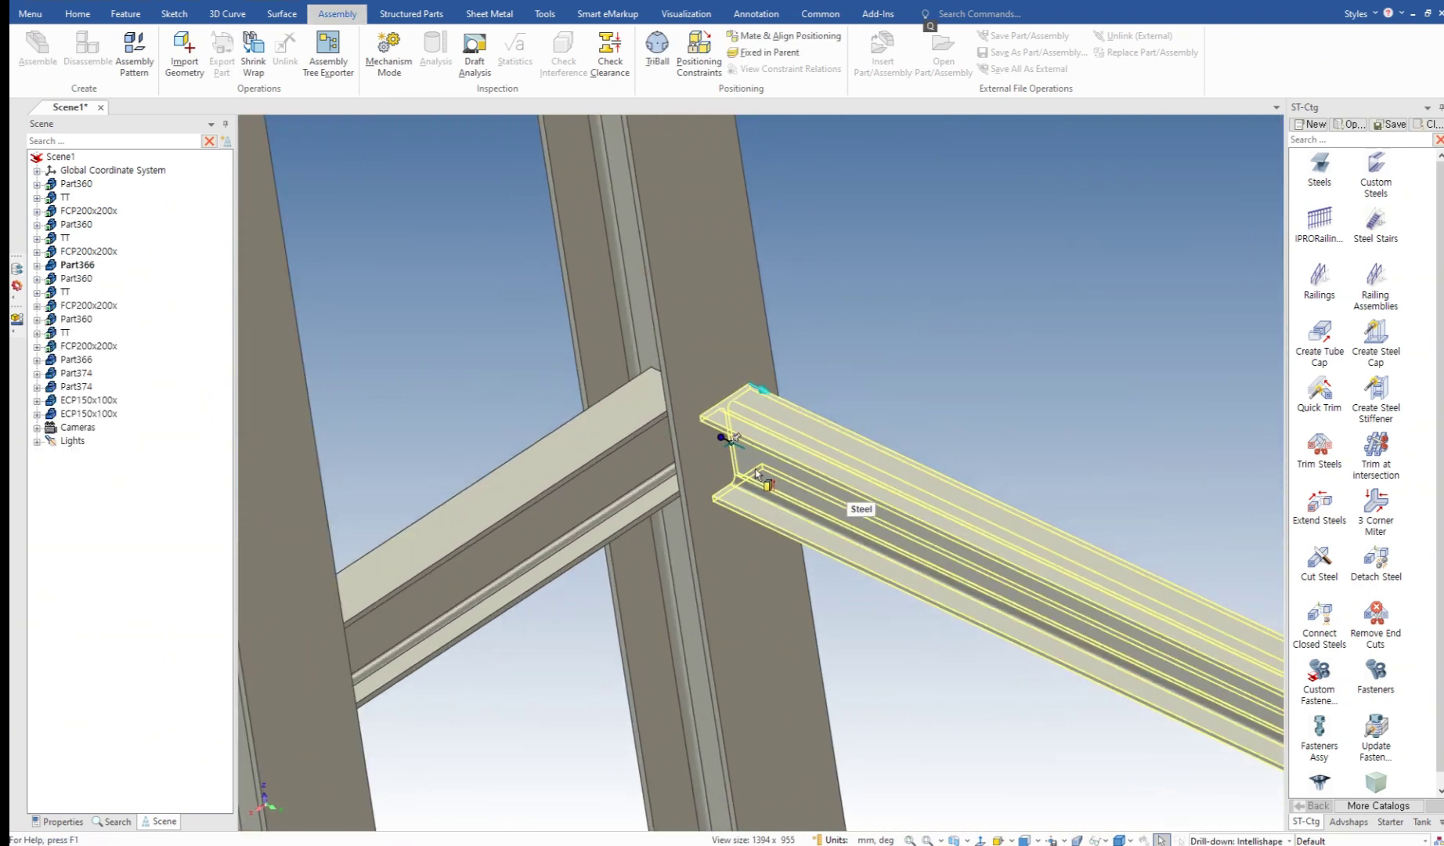
{"action": "left_click", "coordinate": [722, 437]}
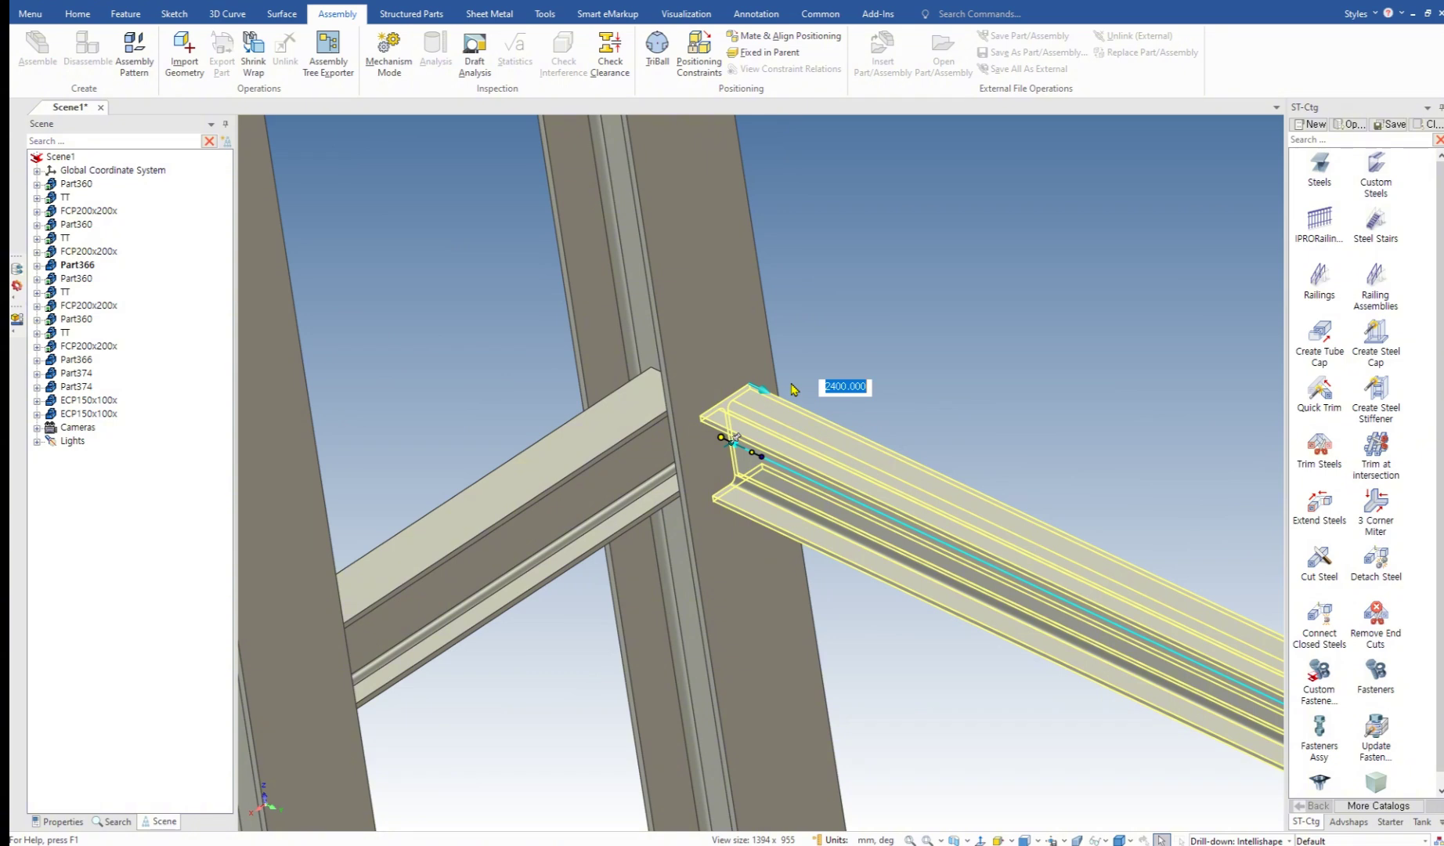
{"action": "key", "text": "End"}
{"action": "type", "text": "-2"}
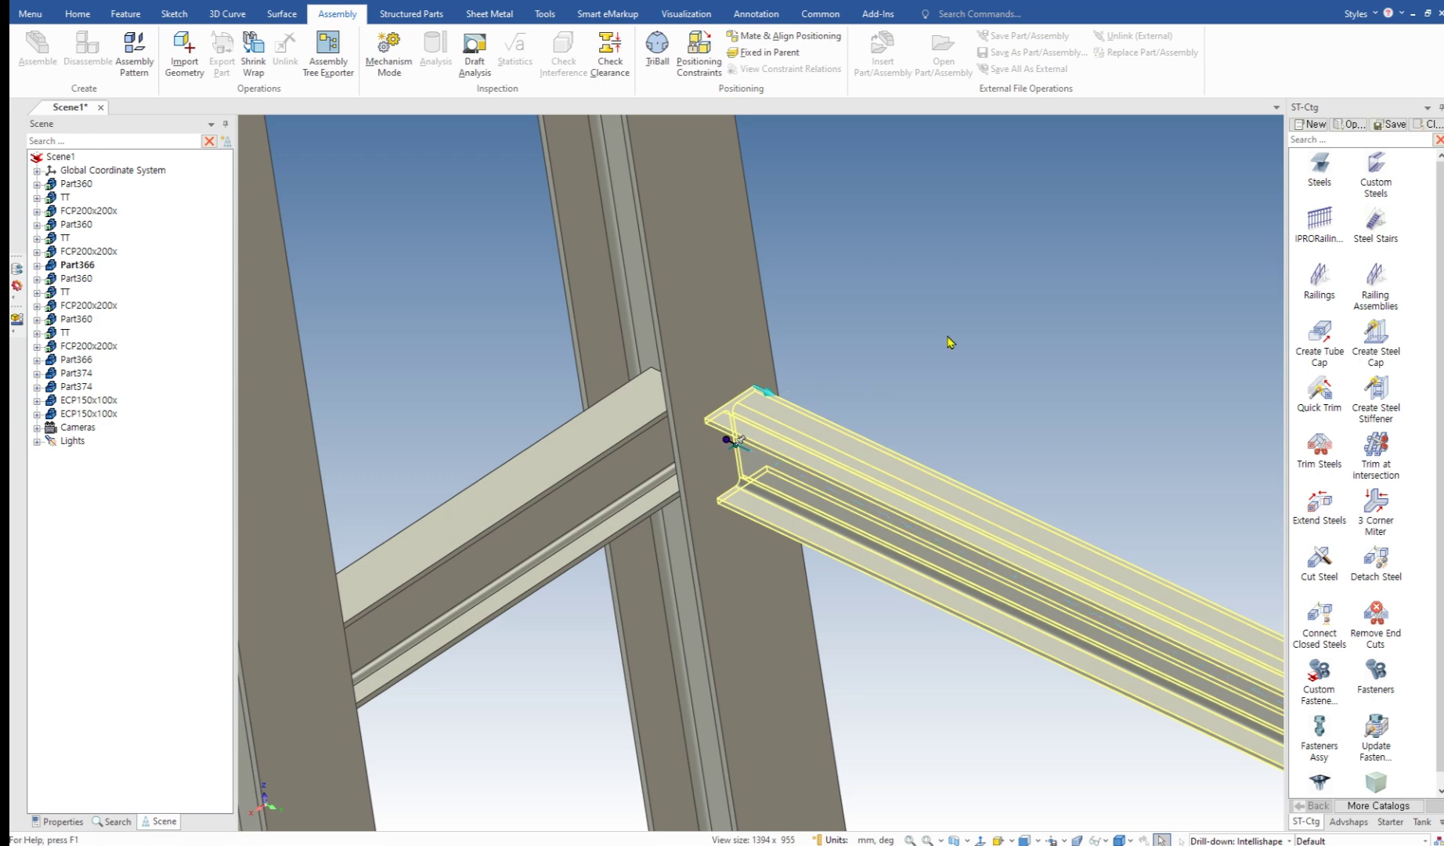
{"action": "left_click", "coordinate": [924, 345]}
Step: Add a 10 mm thick steel end cap to the near end of this crossbeam and size it 200 x 200
{"action": "middle_click_drag", "start_coordinate": [802, 503], "coordinate": [835, 375]}
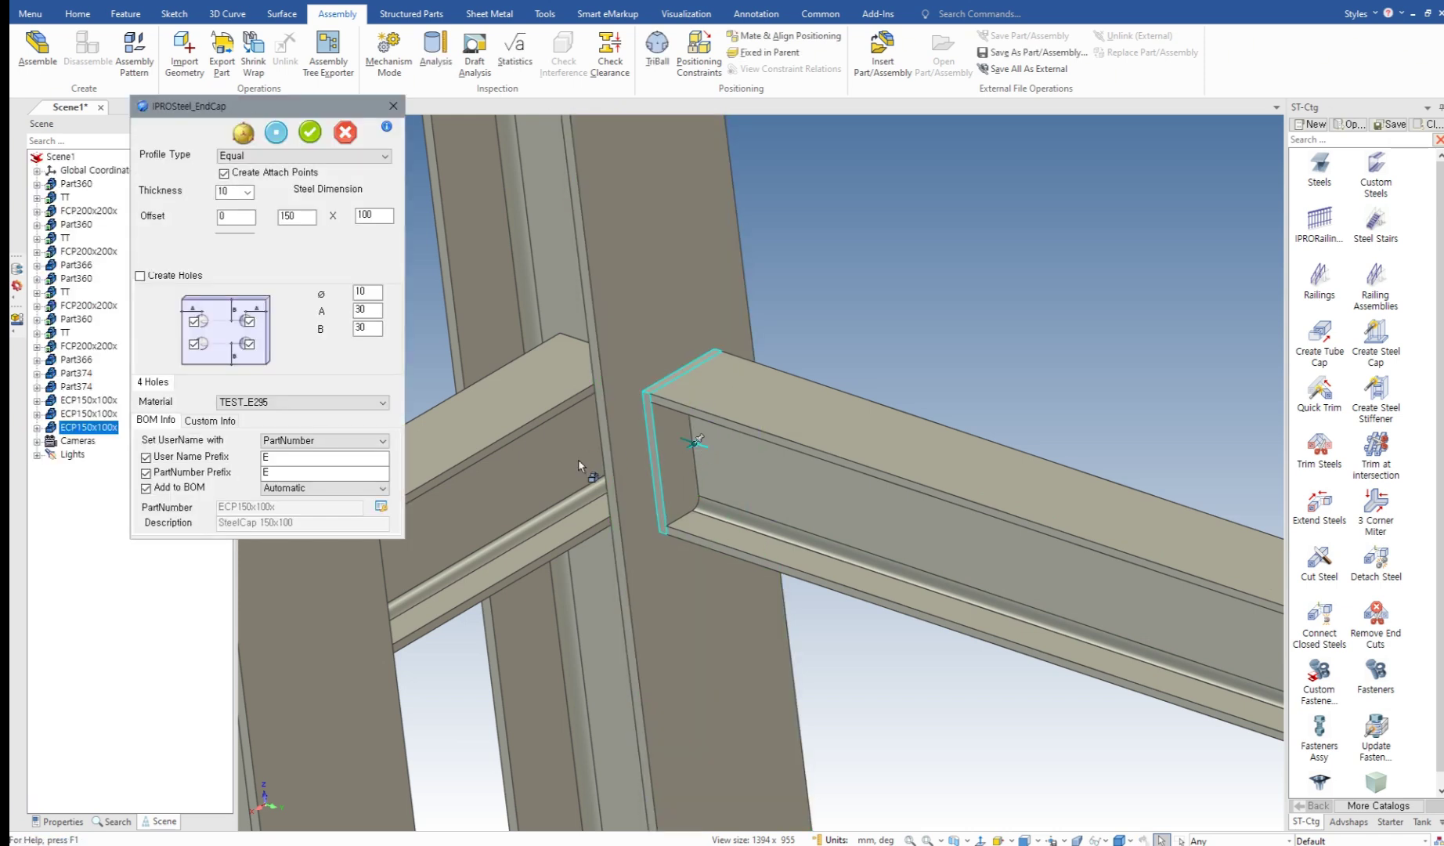
{"action": "left_click", "coordinate": [305, 221]}
{"action": "key", "text": "Tab"}
{"action": "left_click", "coordinate": [310, 135]}
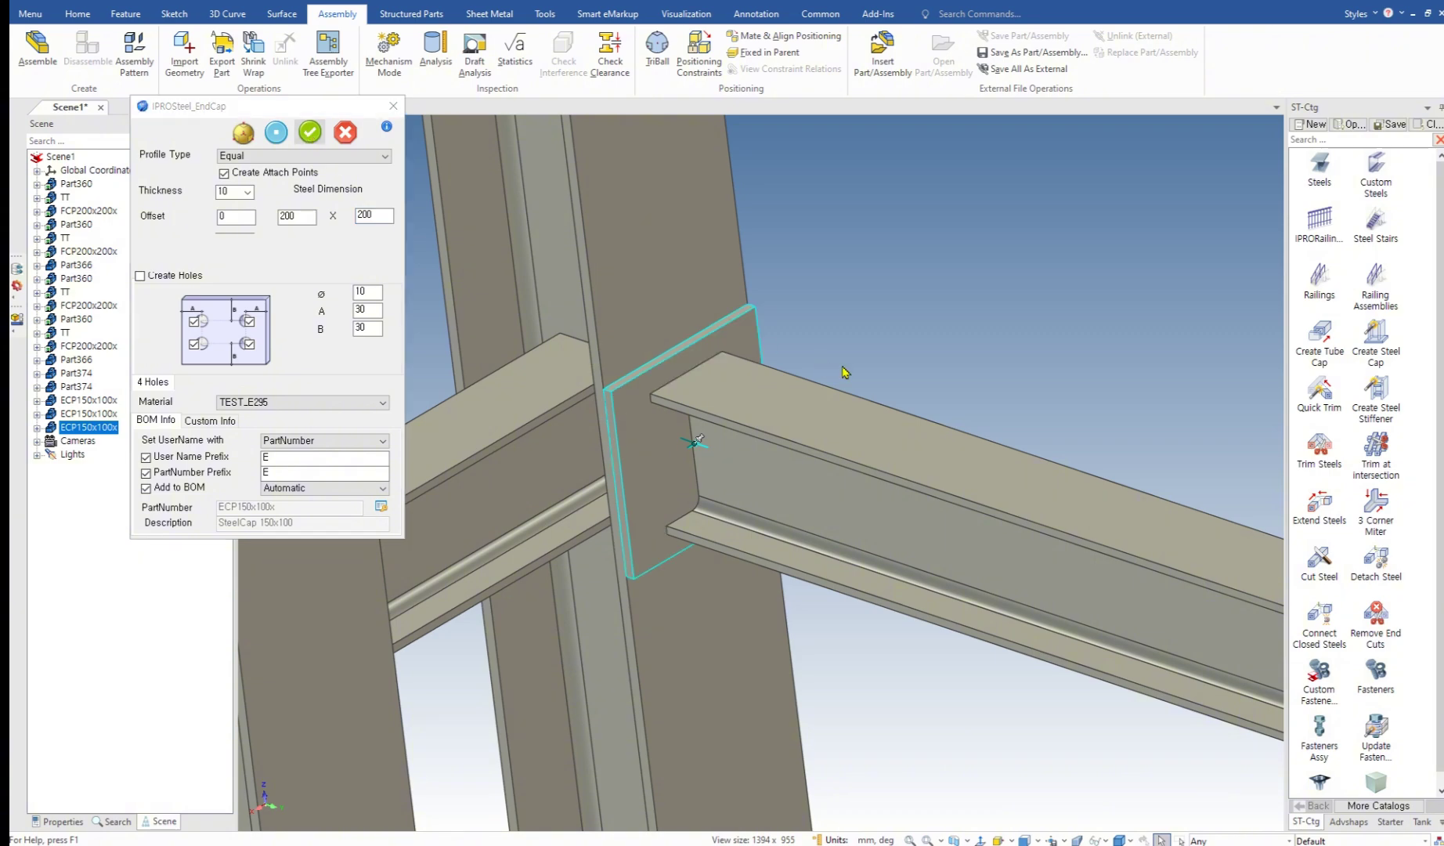
Step: Add an enlarged 10 mm thick steel end cap to this crossbeam's far end, matching the cap at its other end
{"action": "scroll", "coordinate": [918, 390], "scroll_direction": "down", "scroll_amount": 3}
{"action": "left_click", "coordinate": [921, 390]}
{"action": "middle_click_drag", "start_coordinate": [921, 391], "coordinate": [1126, 512]}
{"action": "scroll", "coordinate": [1126, 512], "scroll_direction": "down", "scroll_amount": 2}
{"action": "middle_click_drag", "start_coordinate": [1222, 537], "coordinate": [877, 445], "text": "shift"}
{"action": "scroll", "coordinate": [873, 446], "scroll_direction": "up", "scroll_amount": 4}
{"action": "middle_click_drag", "start_coordinate": [767, 462], "coordinate": [703, 500]}
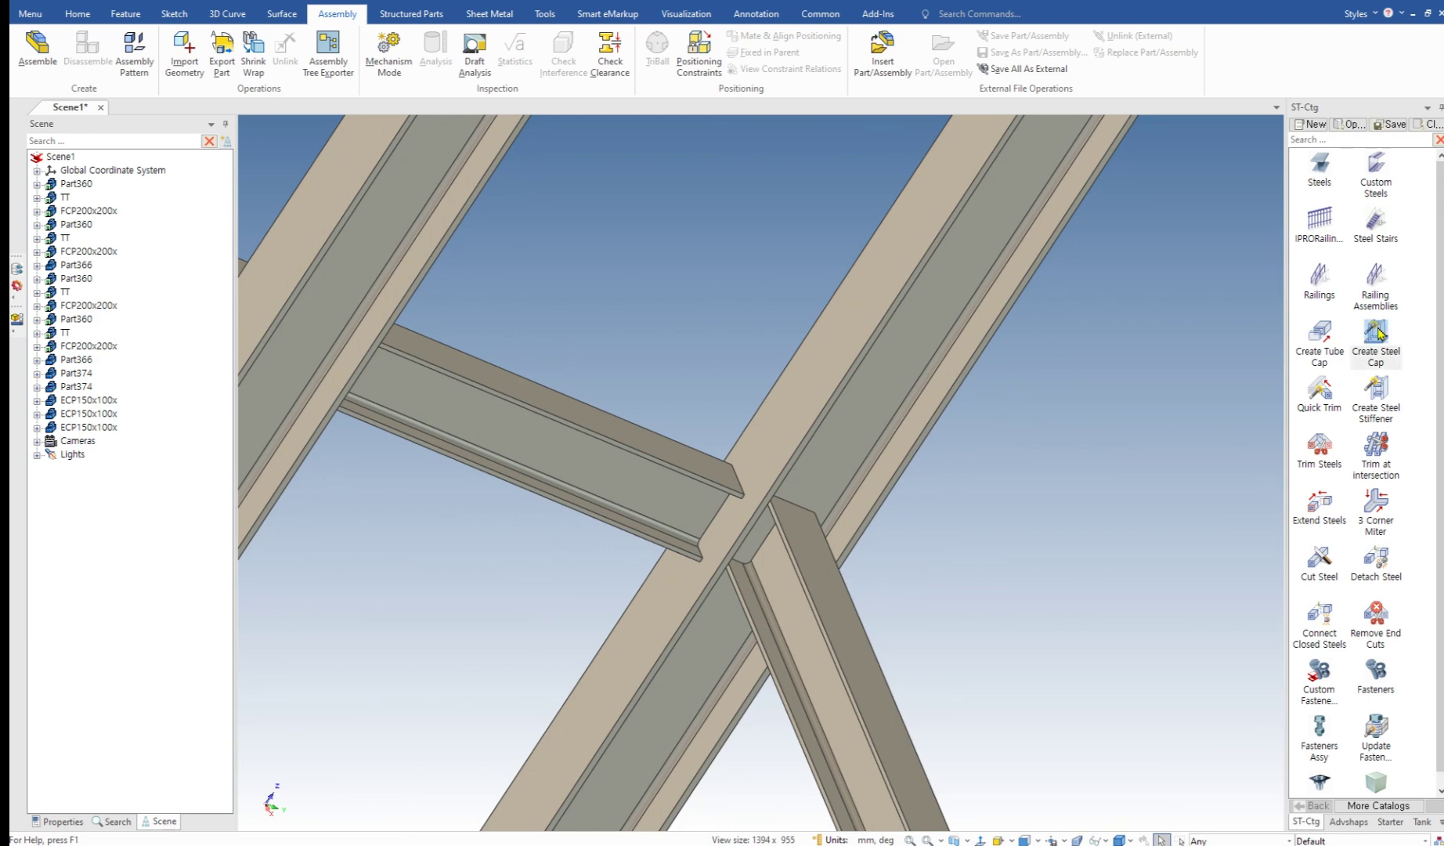
{"action": "left_click_drag", "start_coordinate": [1376, 336], "coordinate": [714, 515]}
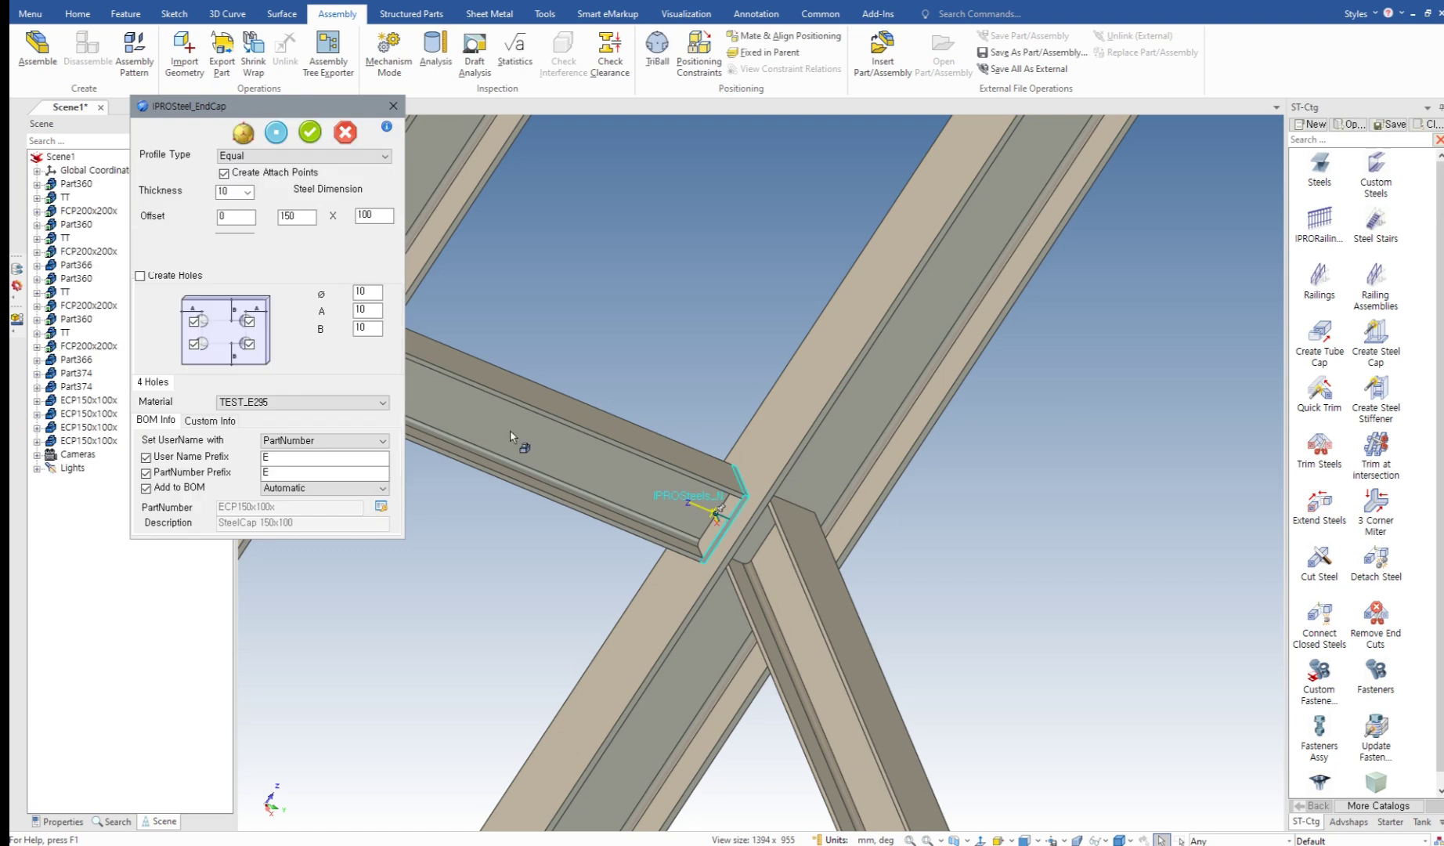
{"action": "double_click", "coordinate": [302, 219]}
{"action": "left_click", "coordinate": [307, 133]}
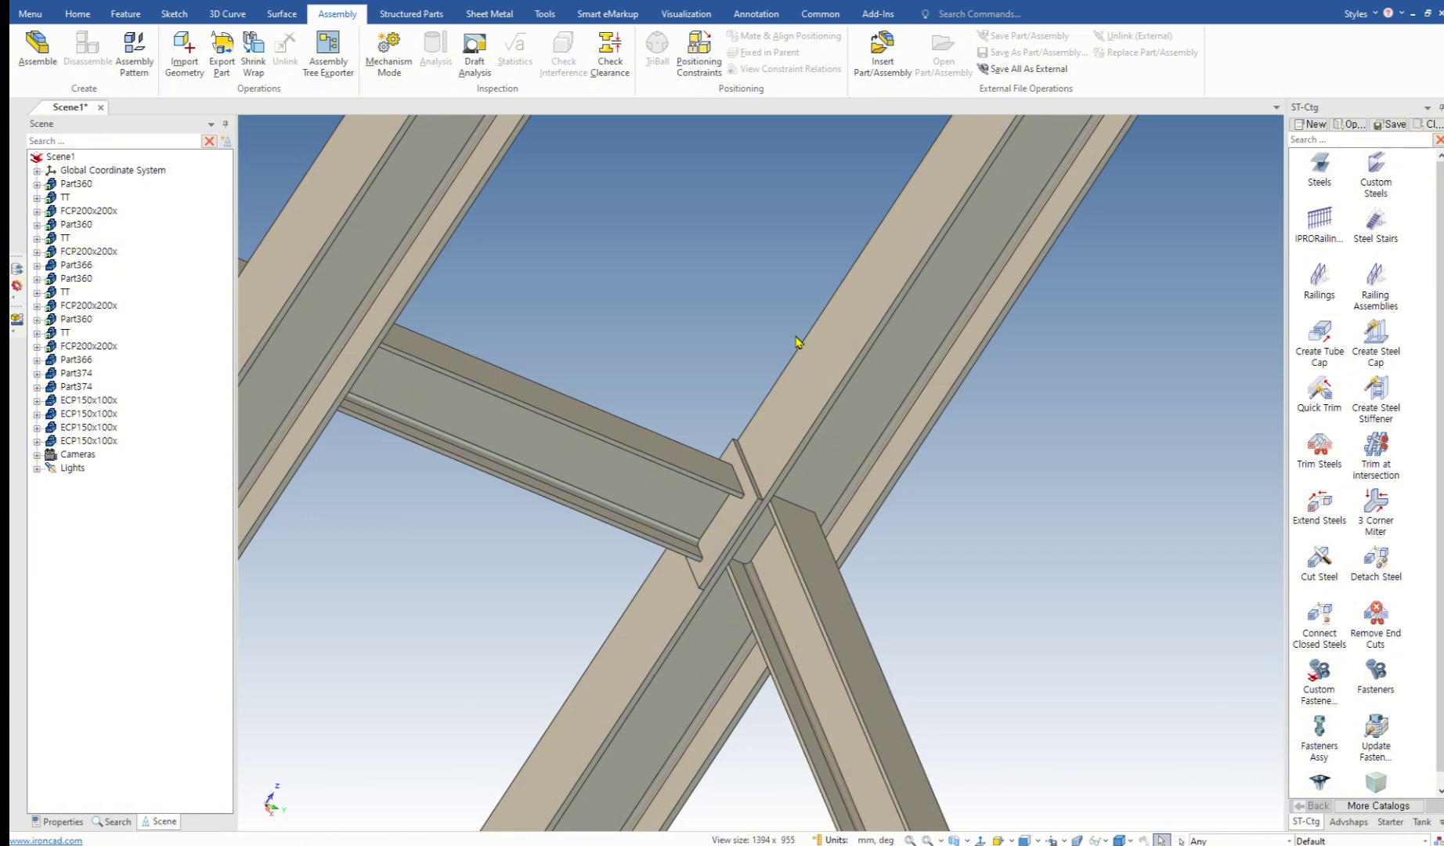
{"action": "scroll", "coordinate": [796, 342], "scroll_direction": "down", "scroll_amount": 5}
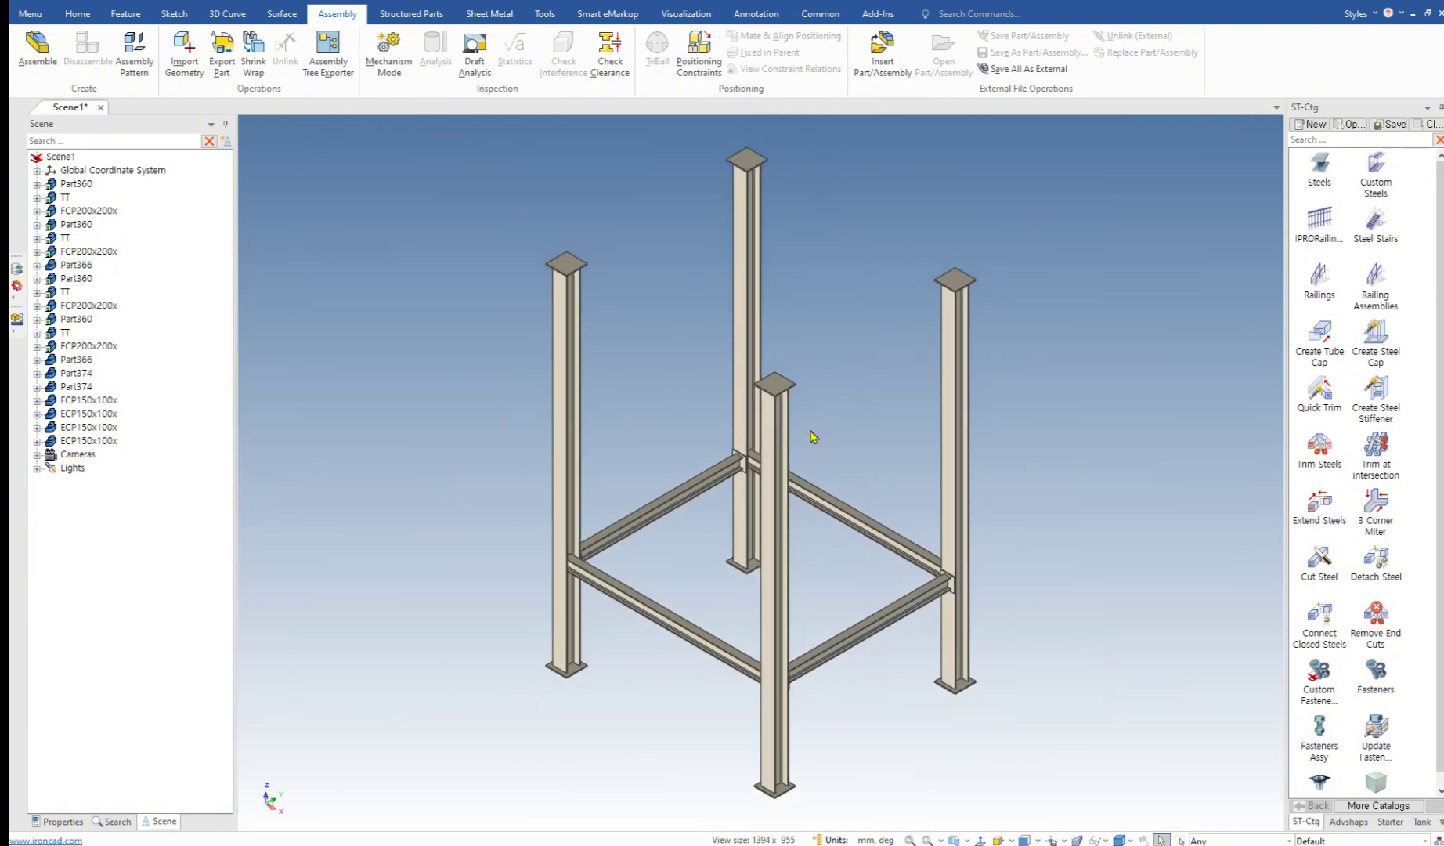
{"action": "middle_click_drag", "start_coordinate": [758, 576], "coordinate": [712, 589]}
{"action": "key", "text": "F8"}
{"action": "left_click_drag", "start_coordinate": [458, 375], "coordinate": [1036, 580]}
{"action": "left_click", "coordinate": [1065, 546]}
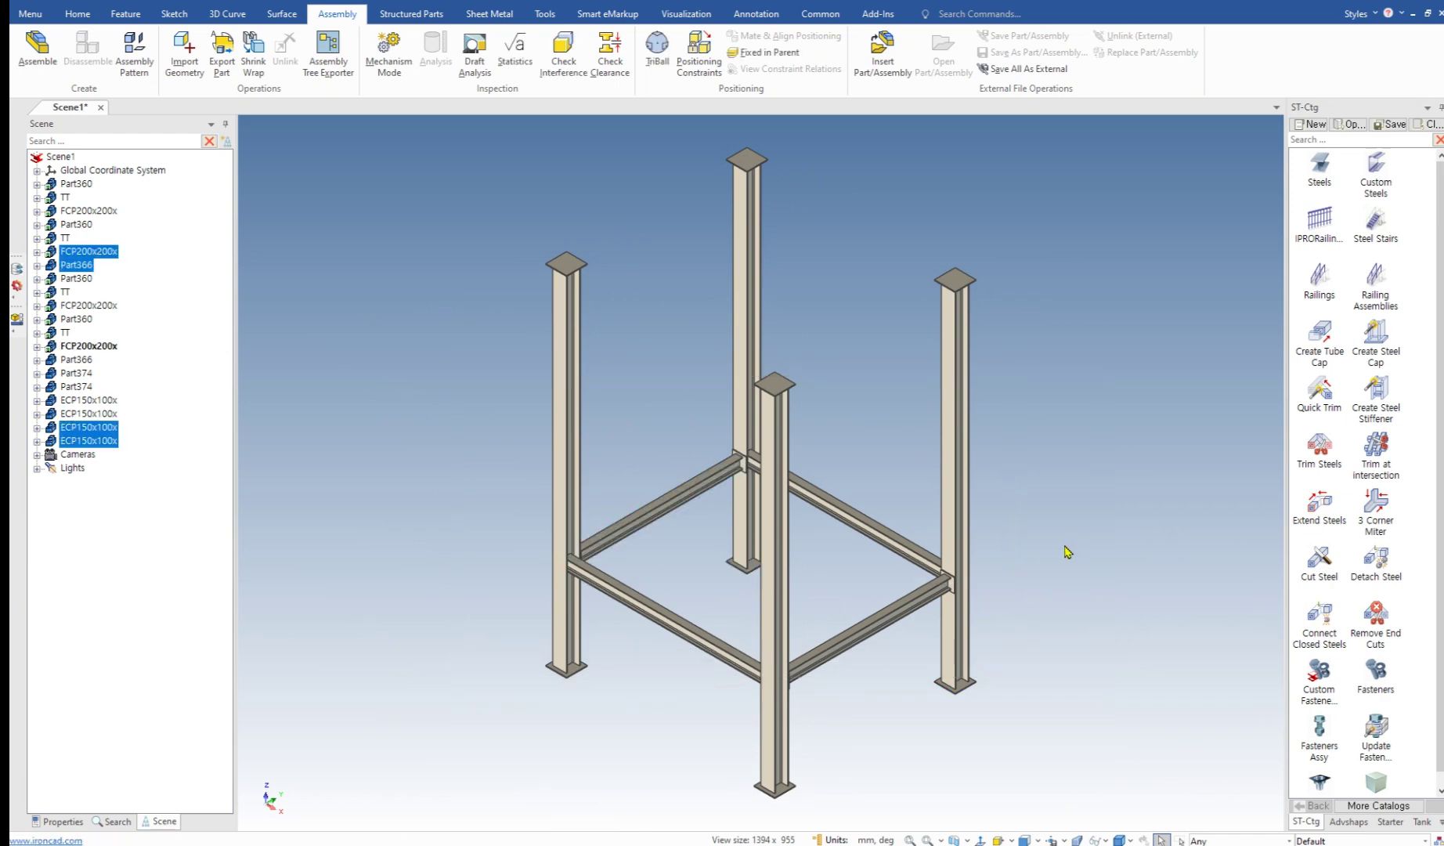
Step: Copy the four crossbeams with their end caps once, straight up the columns to form an upper level
{"action": "key", "text": "ctrl+1"}
{"action": "left_click_drag", "start_coordinate": [533, 463], "coordinate": [1022, 678]}
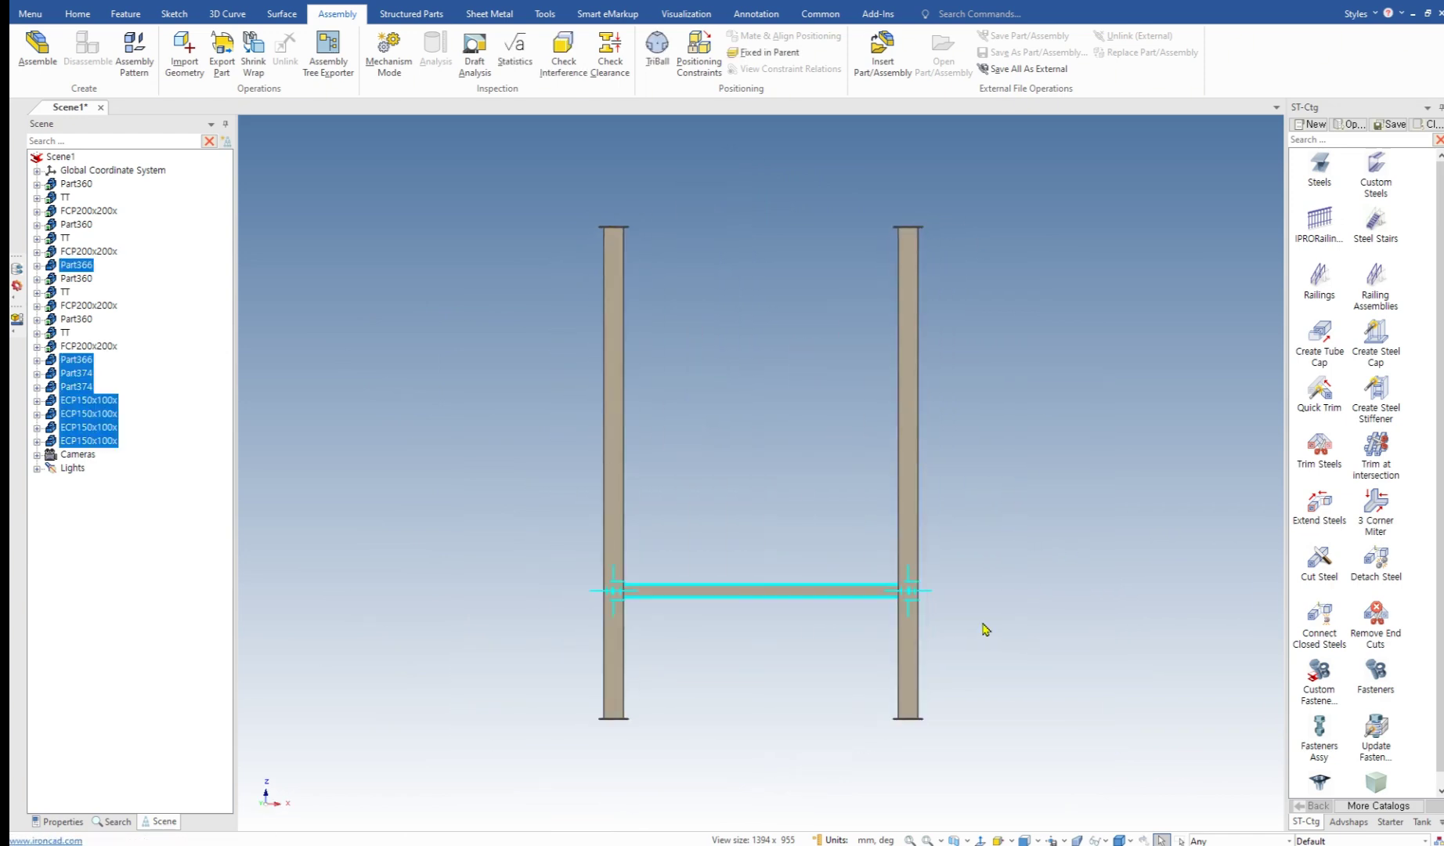
{"action": "middle_click_drag", "start_coordinate": [990, 629], "coordinate": [841, 667]}
{"action": "key", "text": "F10"}
{"action": "middle_click_drag", "start_coordinate": [771, 561], "coordinate": [744, 422]}
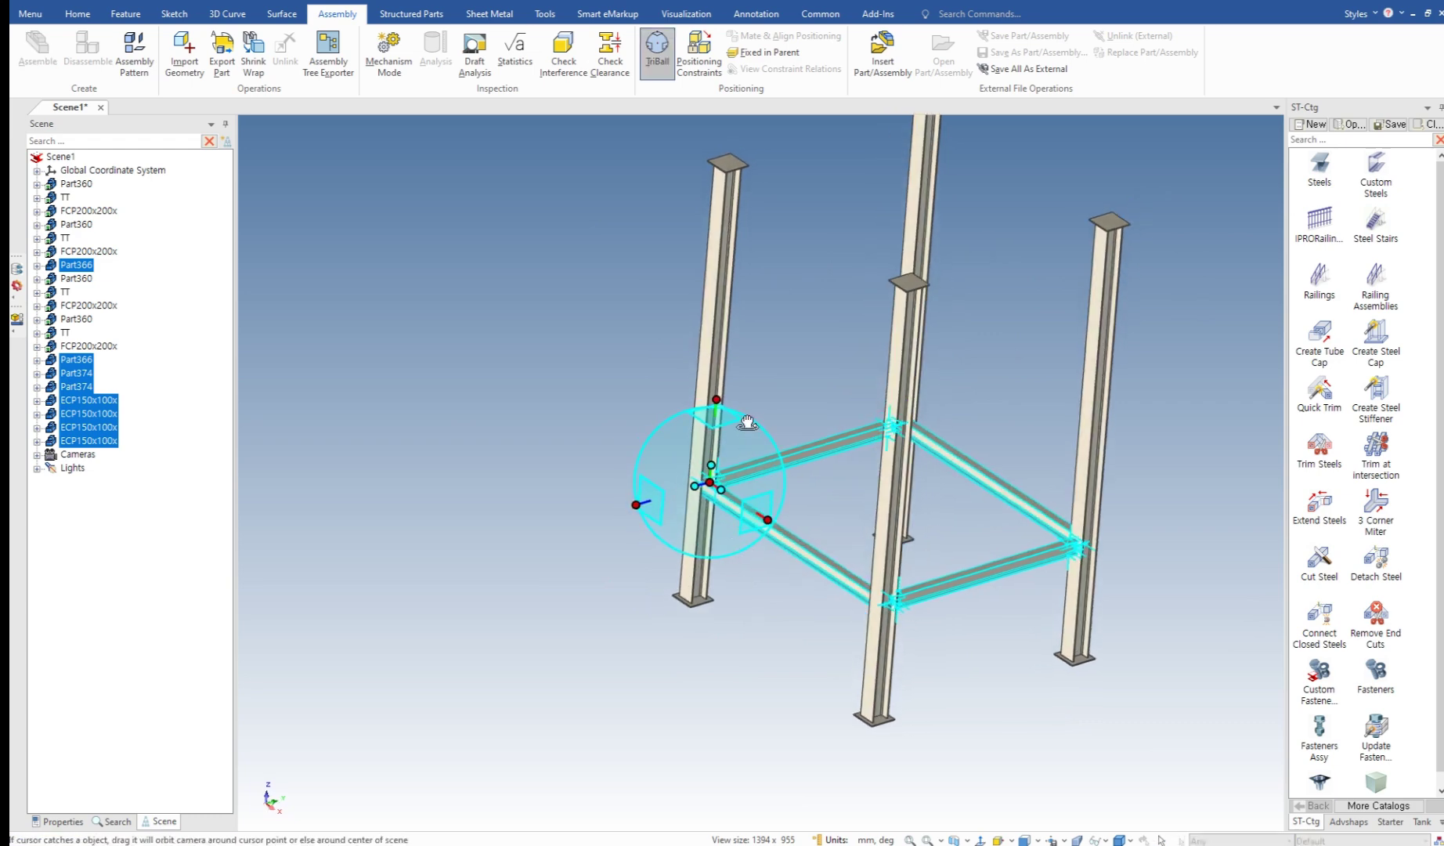
{"action": "right_click_drag", "start_coordinate": [721, 392], "coordinate": [714, 391]}
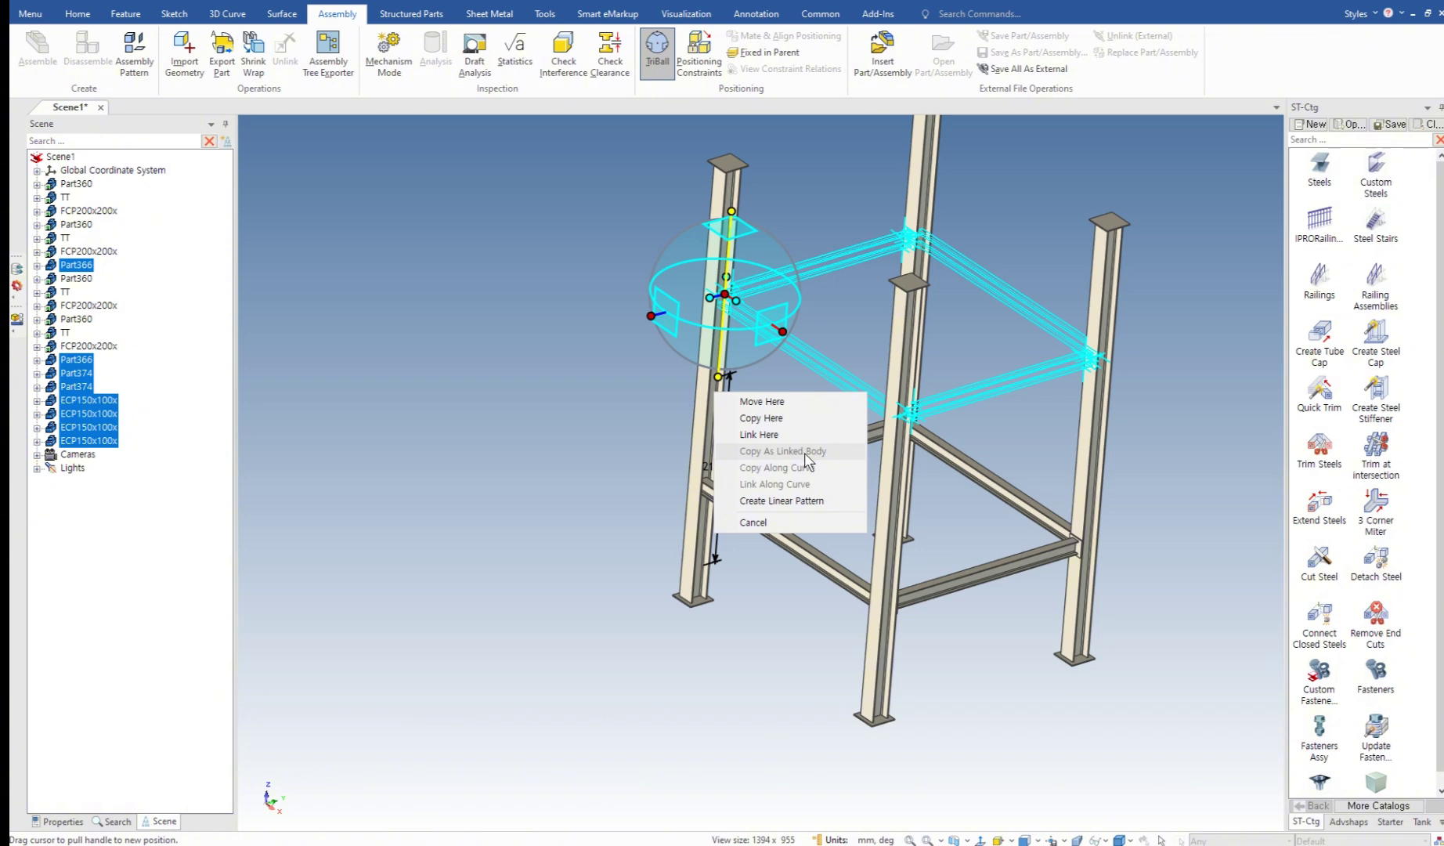
{"action": "left_click", "coordinate": [791, 418]}
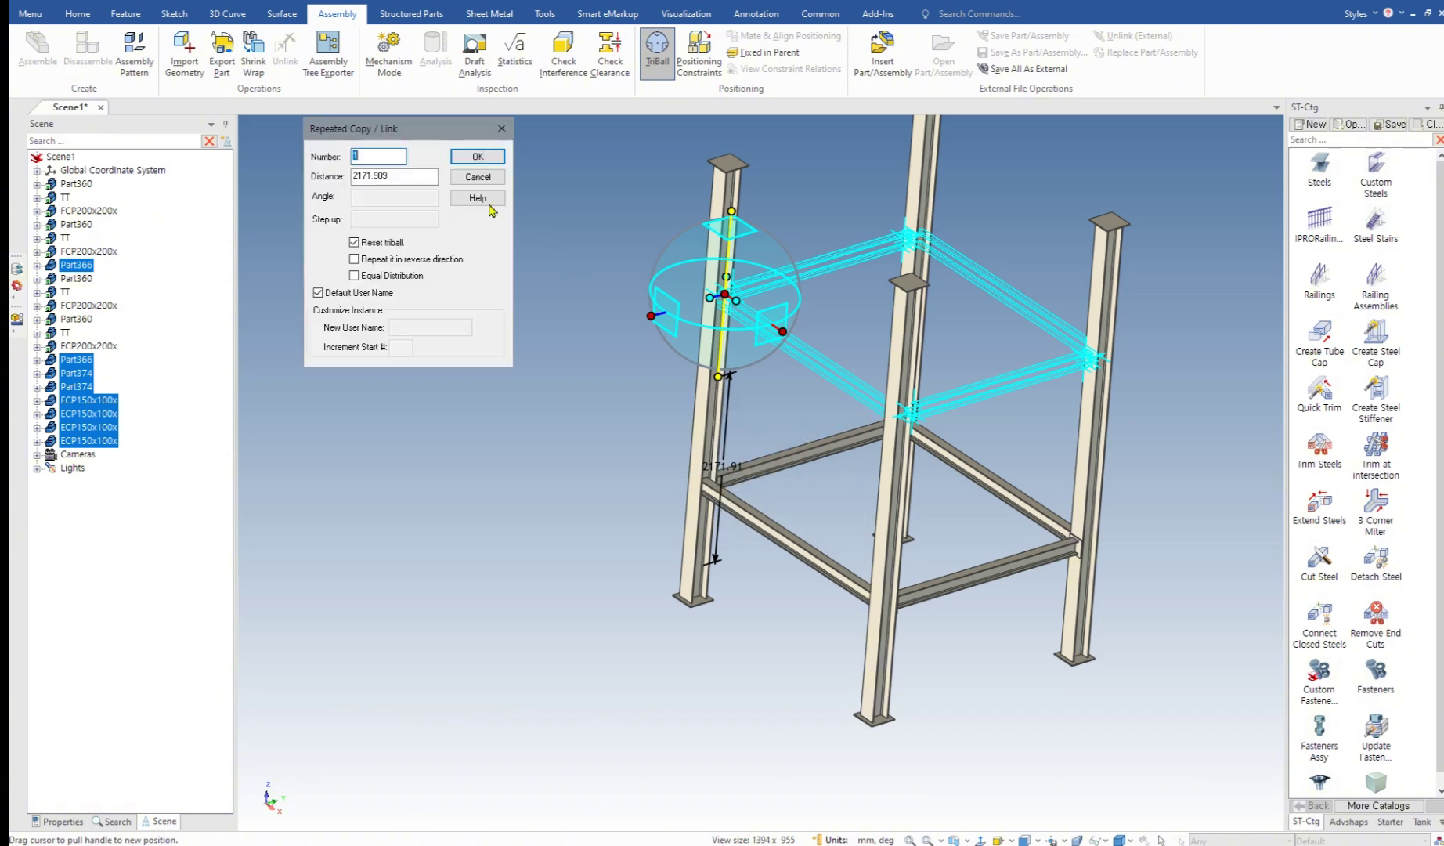
{"action": "key", "text": "Tab"}
{"action": "key", "text": "Return"}
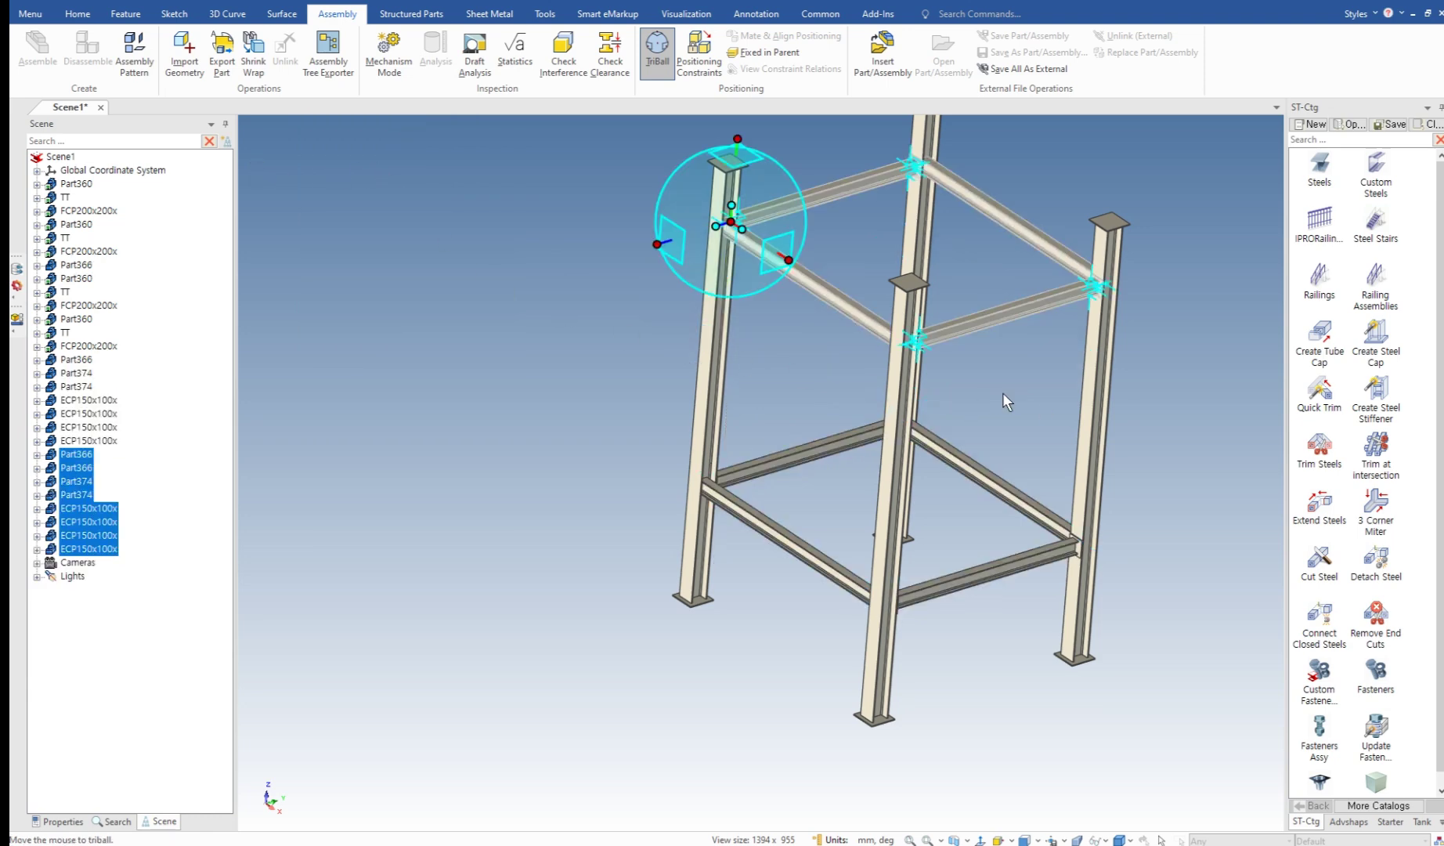
{"action": "left_click", "coordinate": [1003, 394]}
Step: Group the lower level's four crossbeams and their end caps into one assembly
{"action": "scroll", "coordinate": [775, 466], "scroll_direction": "down", "scroll_amount": 3}
{"action": "scroll", "coordinate": [775, 465], "scroll_direction": "up", "scroll_amount": 5}
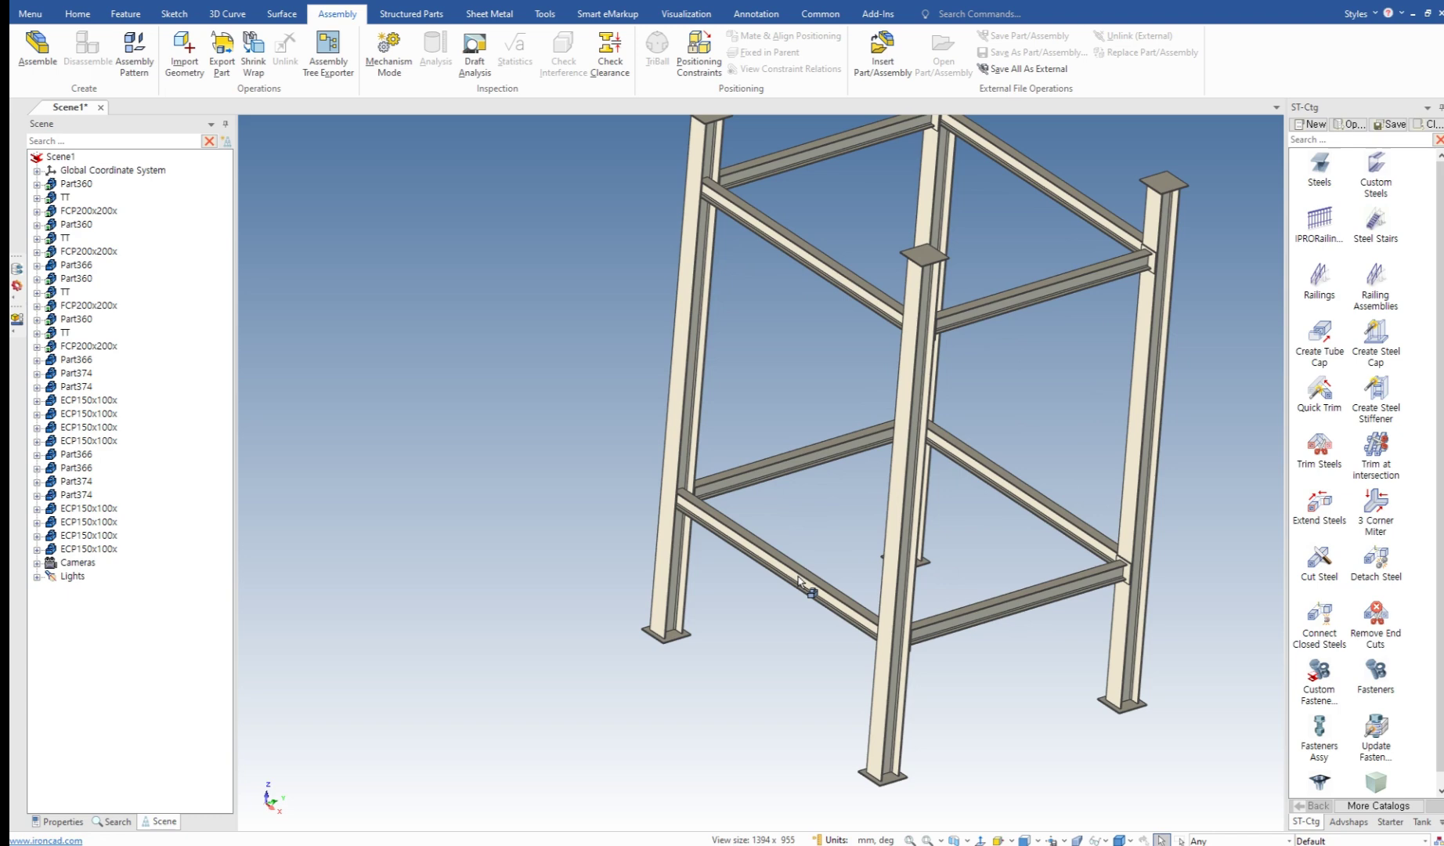
{"action": "middle_click_drag", "start_coordinate": [897, 660], "coordinate": [784, 609]}
{"action": "left_click_drag", "start_coordinate": [450, 436], "coordinate": [1078, 680]}
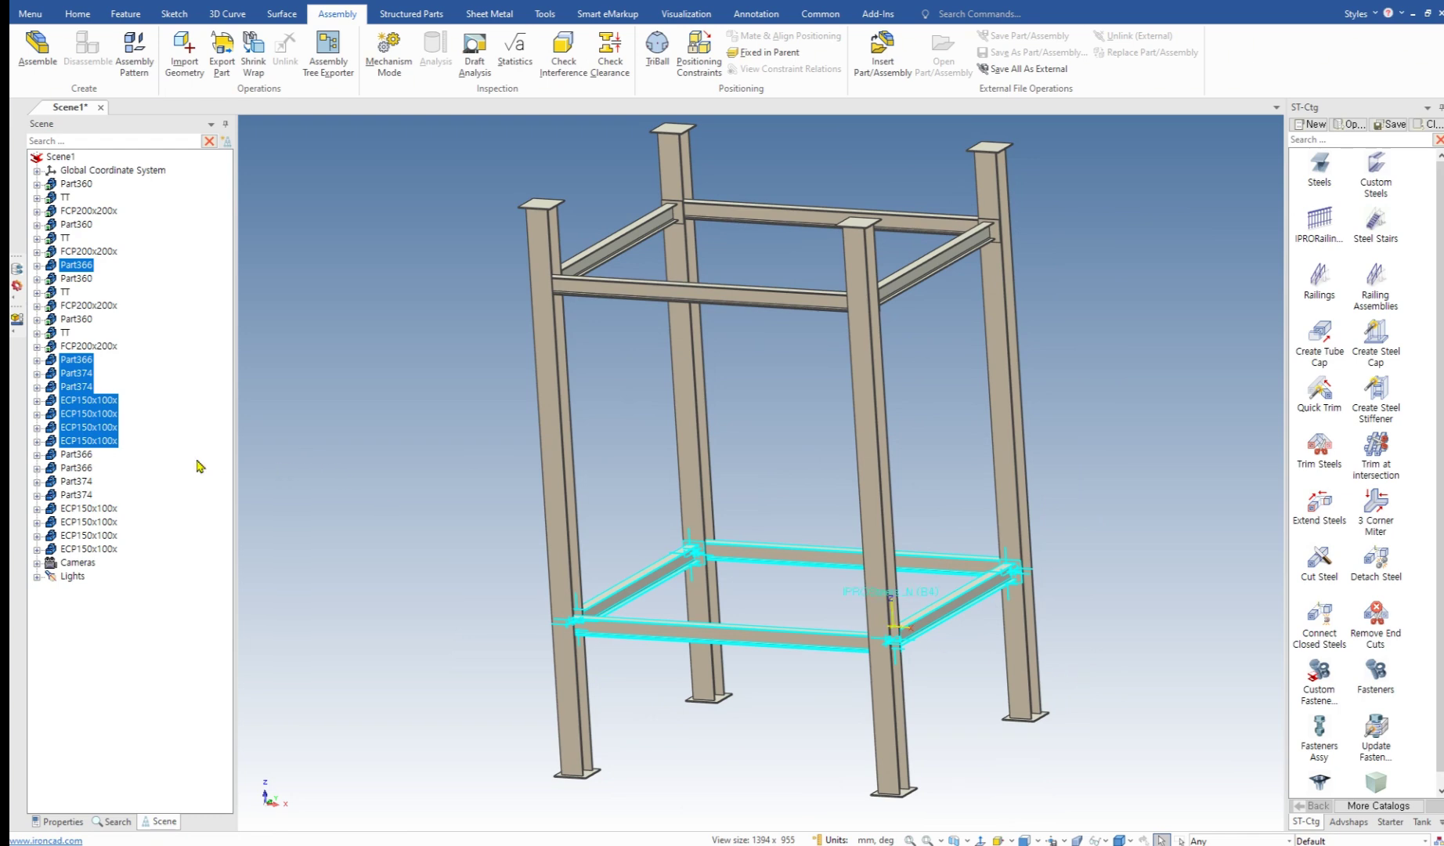
{"action": "right_click", "coordinate": [85, 389]}
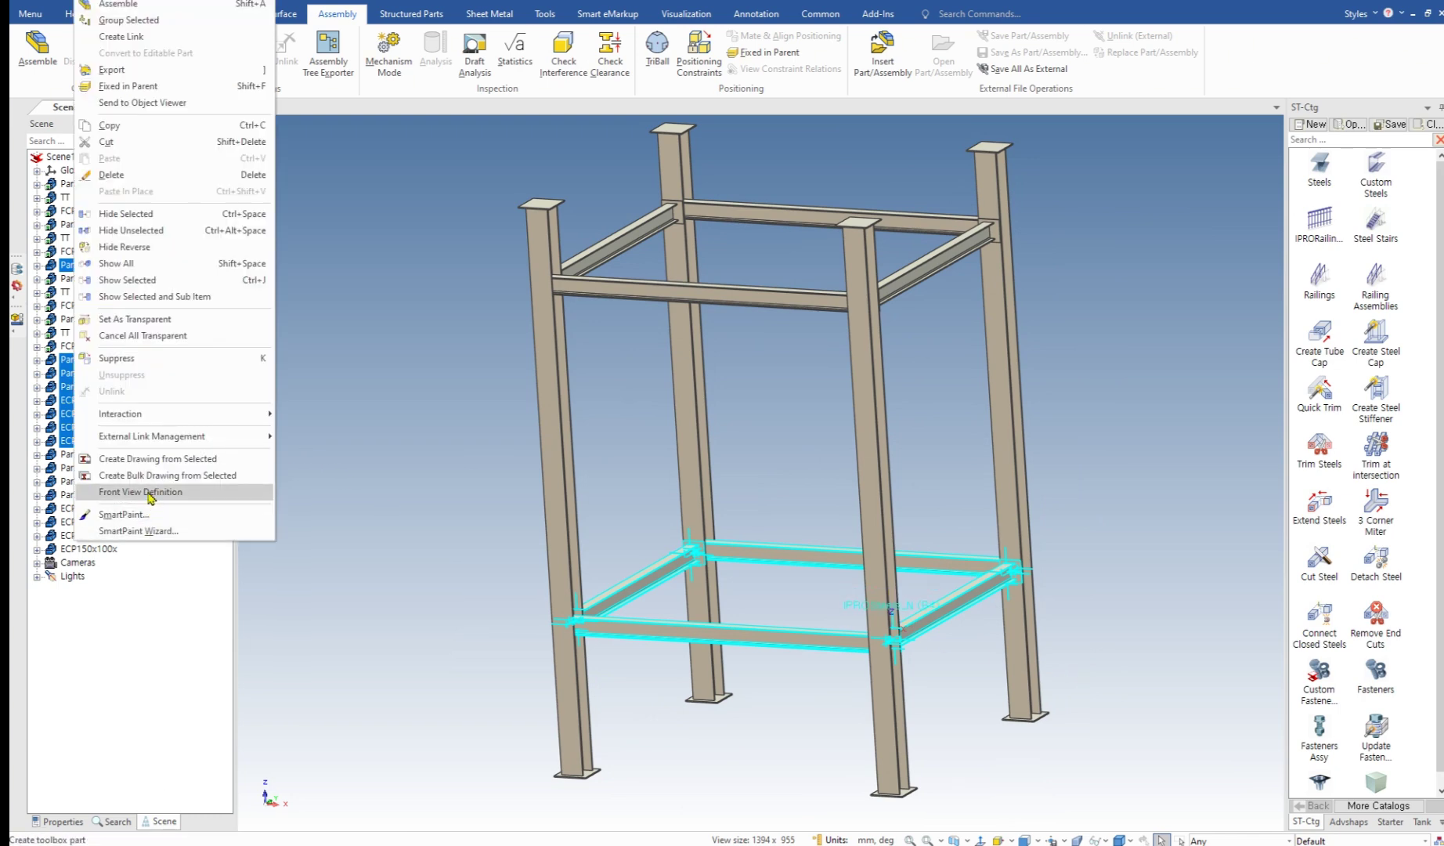
{"action": "left_click", "coordinate": [143, 7]}
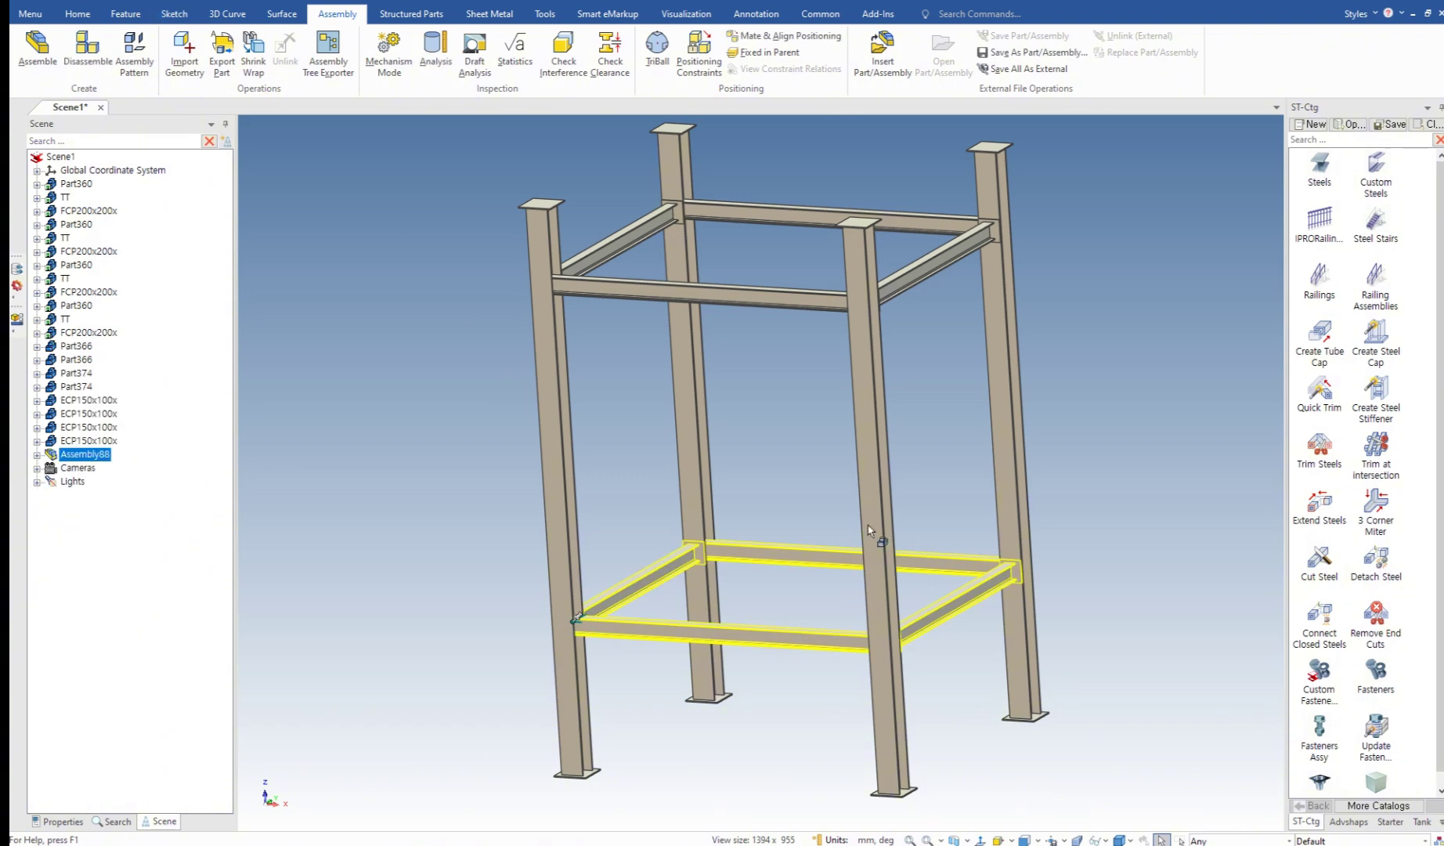
{"action": "middle_click_drag", "start_coordinate": [1112, 589], "coordinate": [1105, 603]}
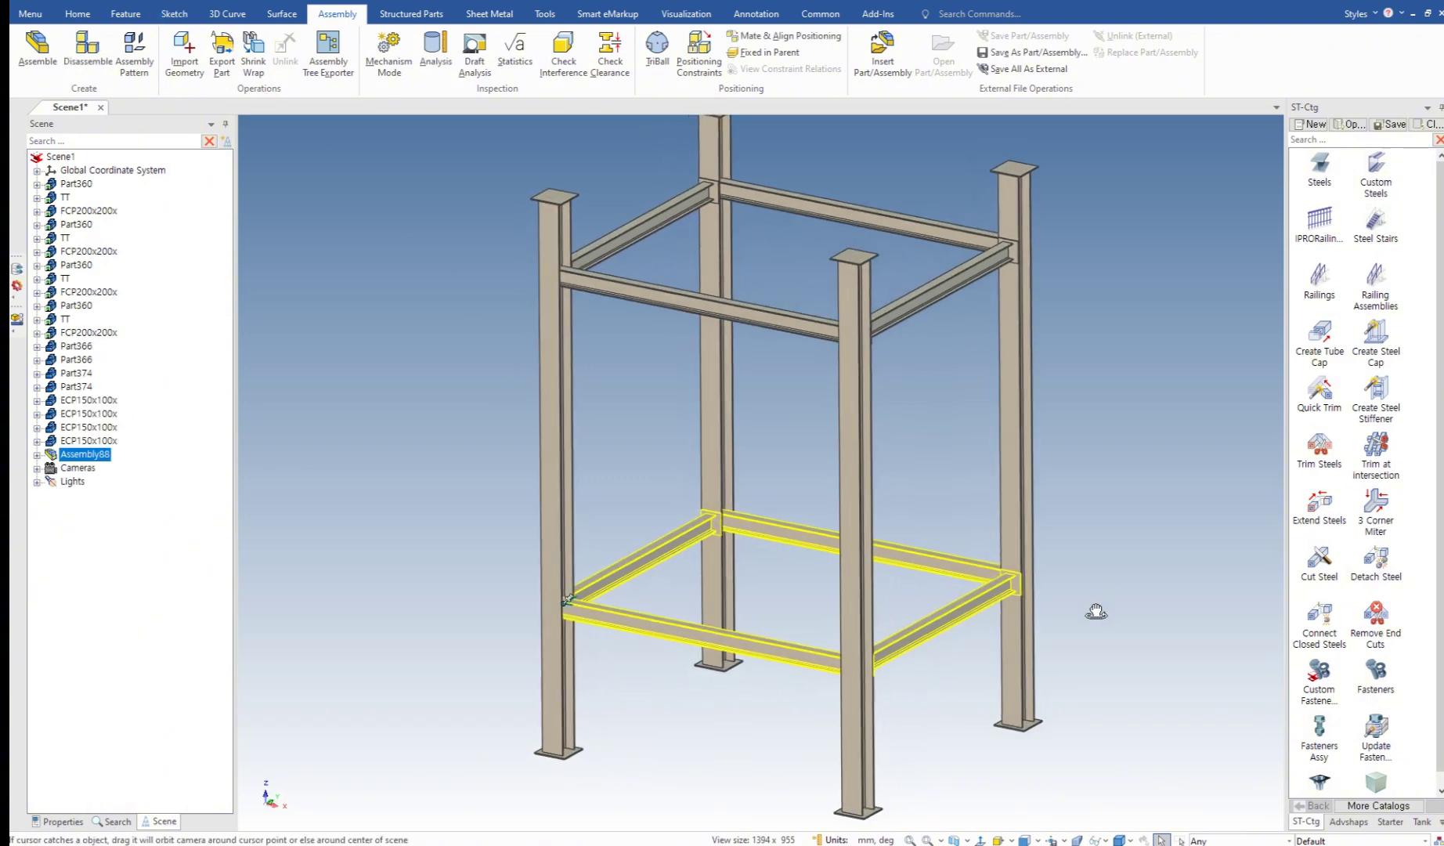
{"action": "left_click", "coordinate": [1160, 580]}
Step: Place a block as an Innovative Part on the top flange of the lower level's side crossbeam
{"action": "scroll", "coordinate": [816, 670], "scroll_direction": "up", "scroll_amount": 2}
{"action": "middle_click_drag", "start_coordinate": [816, 671], "coordinate": [814, 689]}
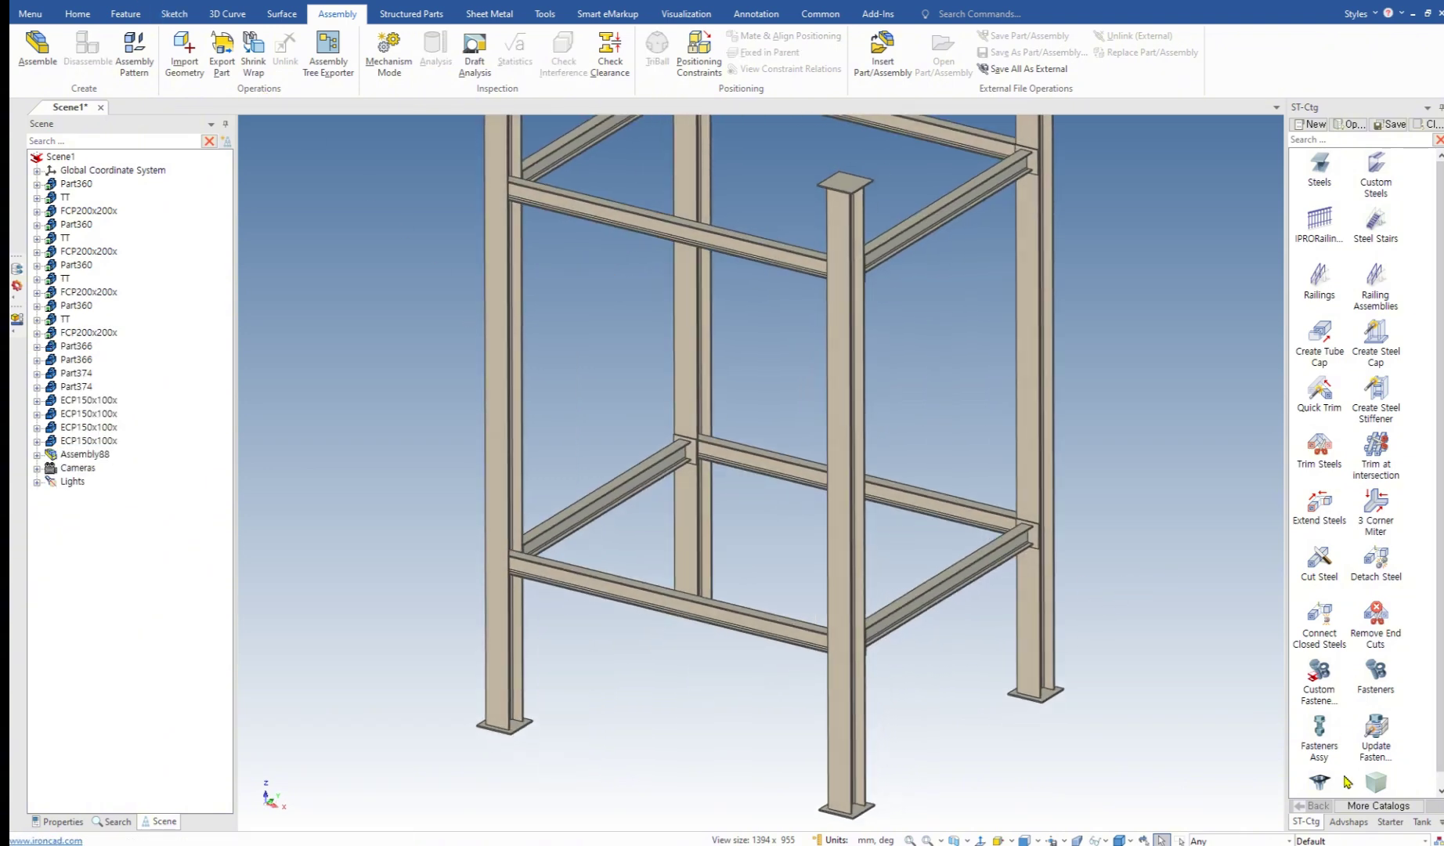
{"action": "scroll", "coordinate": [937, 520], "scroll_direction": "up", "scroll_amount": 5}
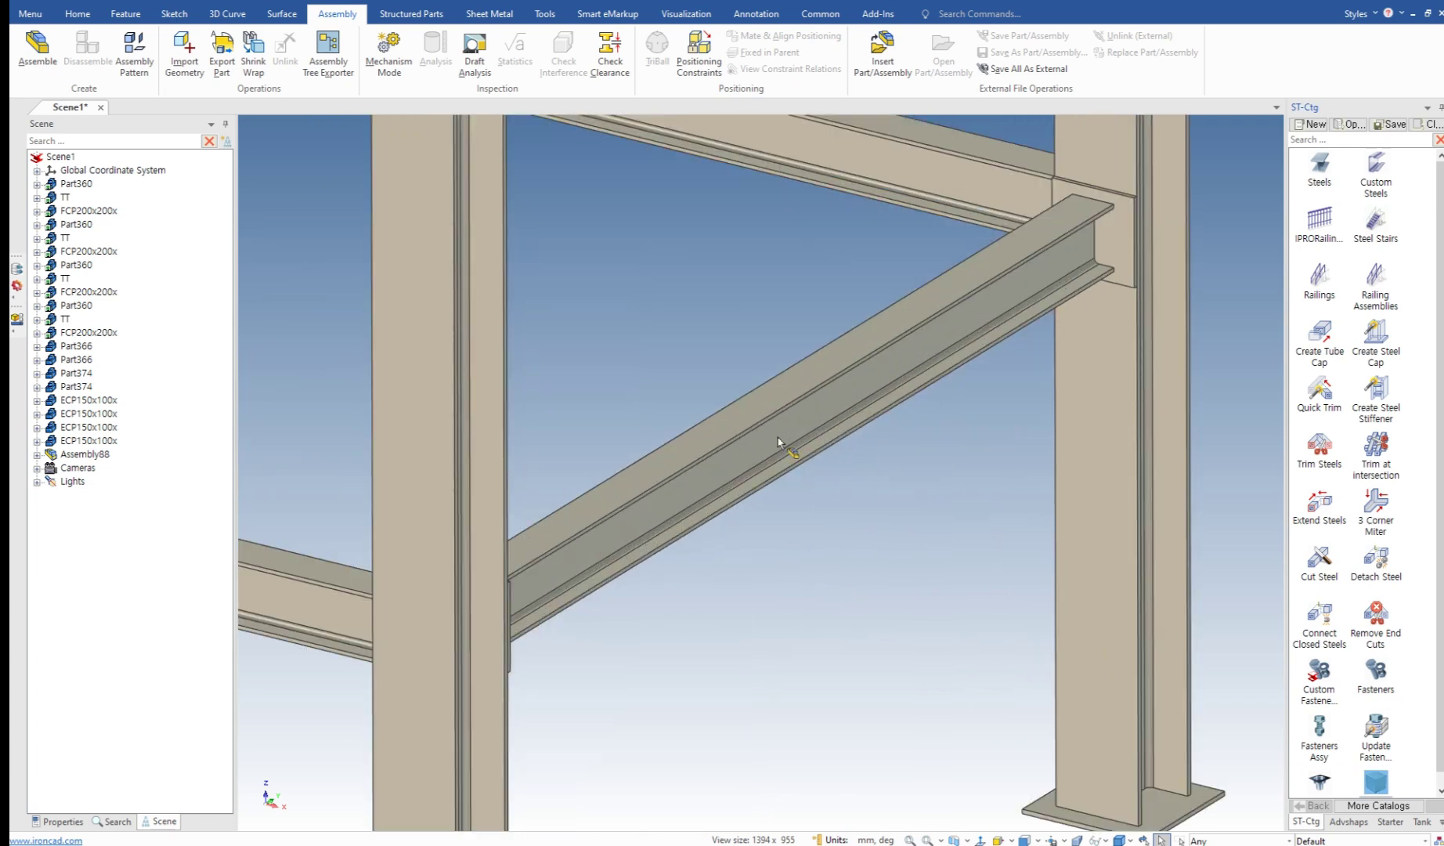
{"action": "middle_click_drag", "start_coordinate": [778, 439], "coordinate": [764, 466]}
{"action": "left_click_drag", "start_coordinate": [1375, 781], "coordinate": [783, 392]}
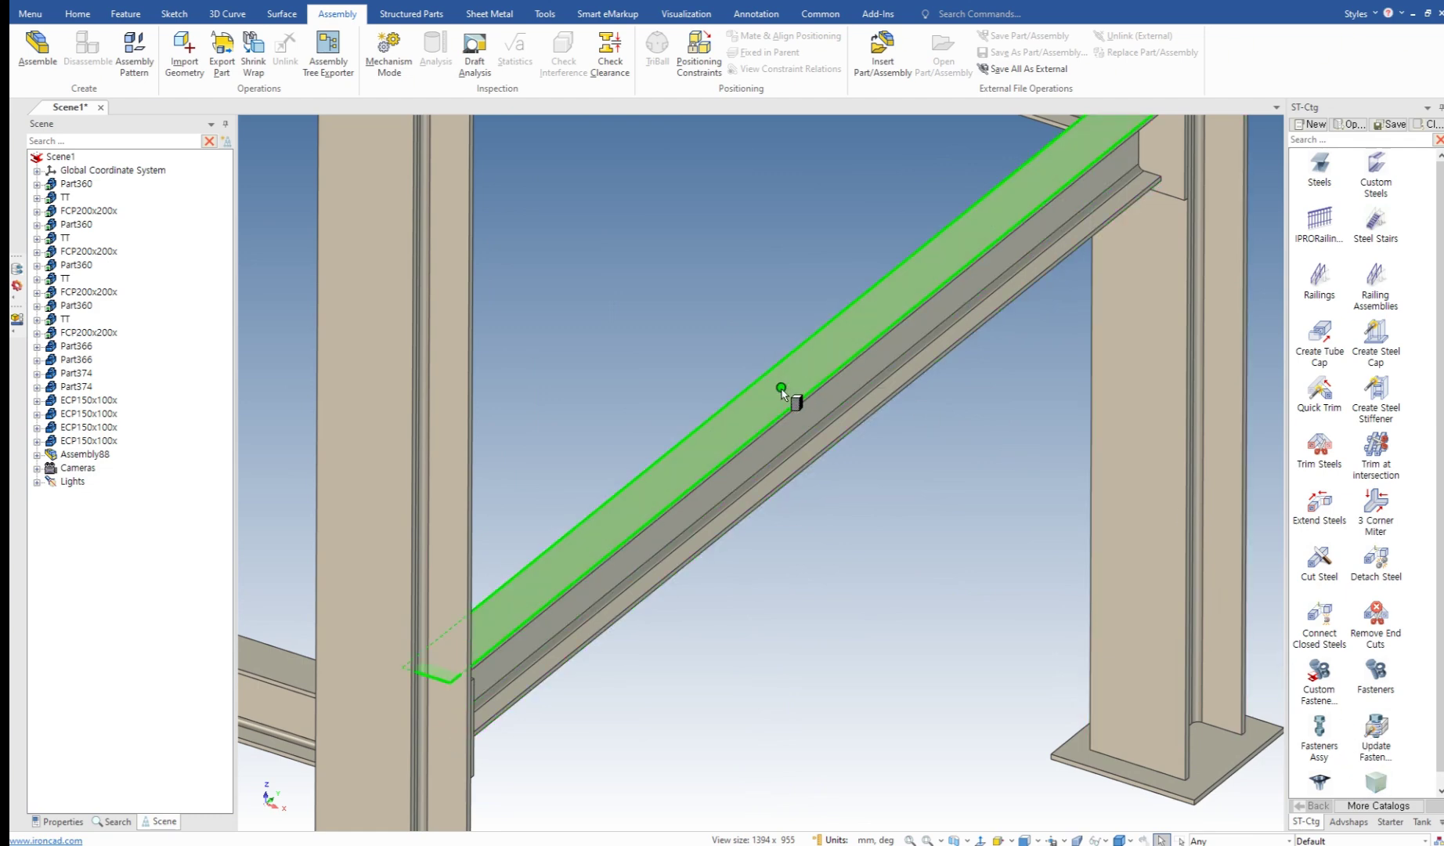
{"action": "right_click_drag", "start_coordinate": [782, 389], "coordinate": [782, 389]}
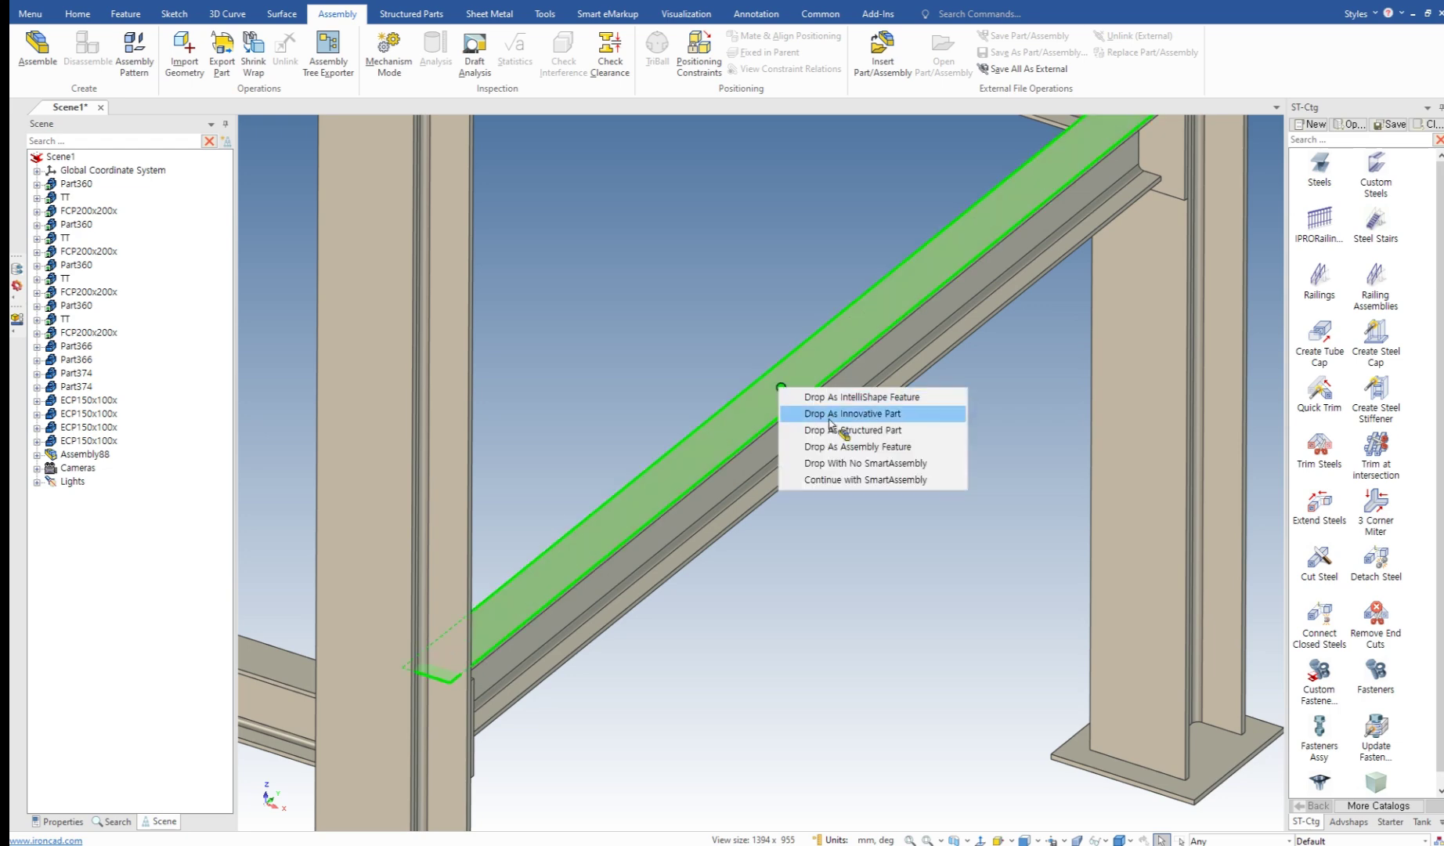
{"action": "left_click", "coordinate": [829, 418]}
Step: Set the block's height to 10 mm
{"action": "scroll", "coordinate": [812, 401], "scroll_direction": "up", "scroll_amount": 3}
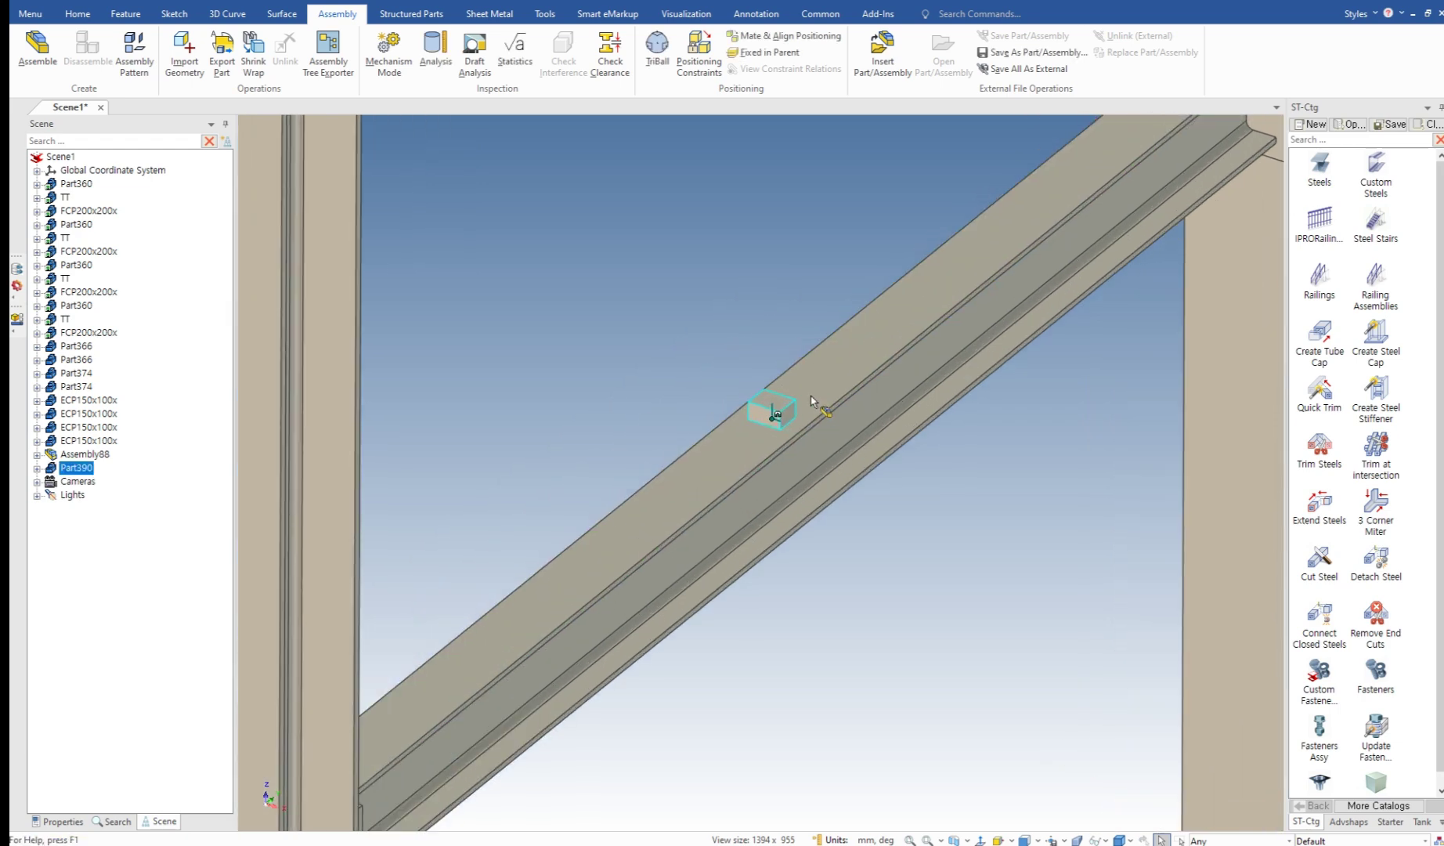
{"action": "left_click", "coordinate": [775, 409]}
{"action": "mouse_move", "coordinate": [775, 394]}
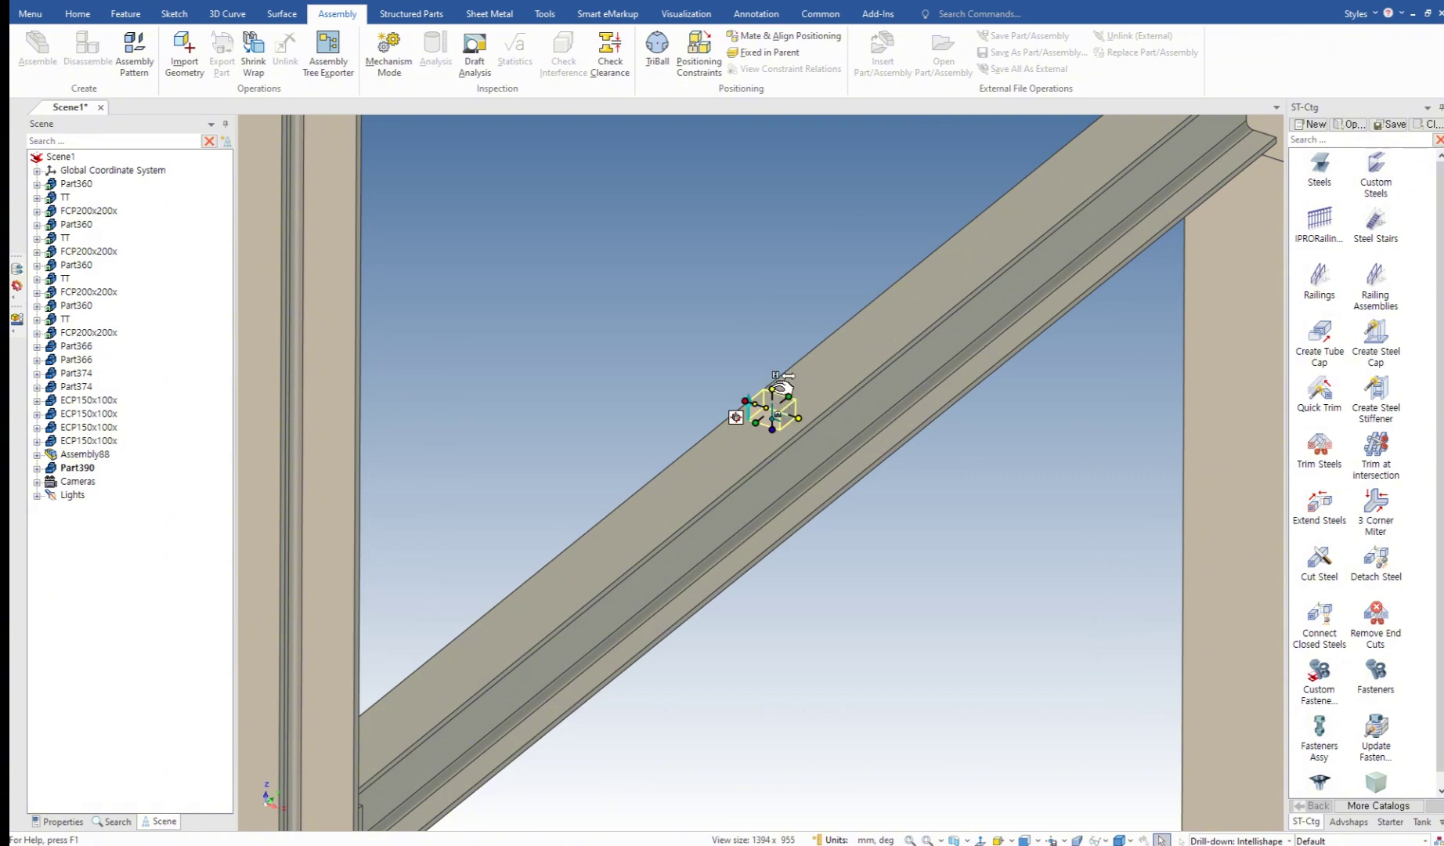
{"action": "type", "text": "10"}
{"action": "key", "text": "Return"}
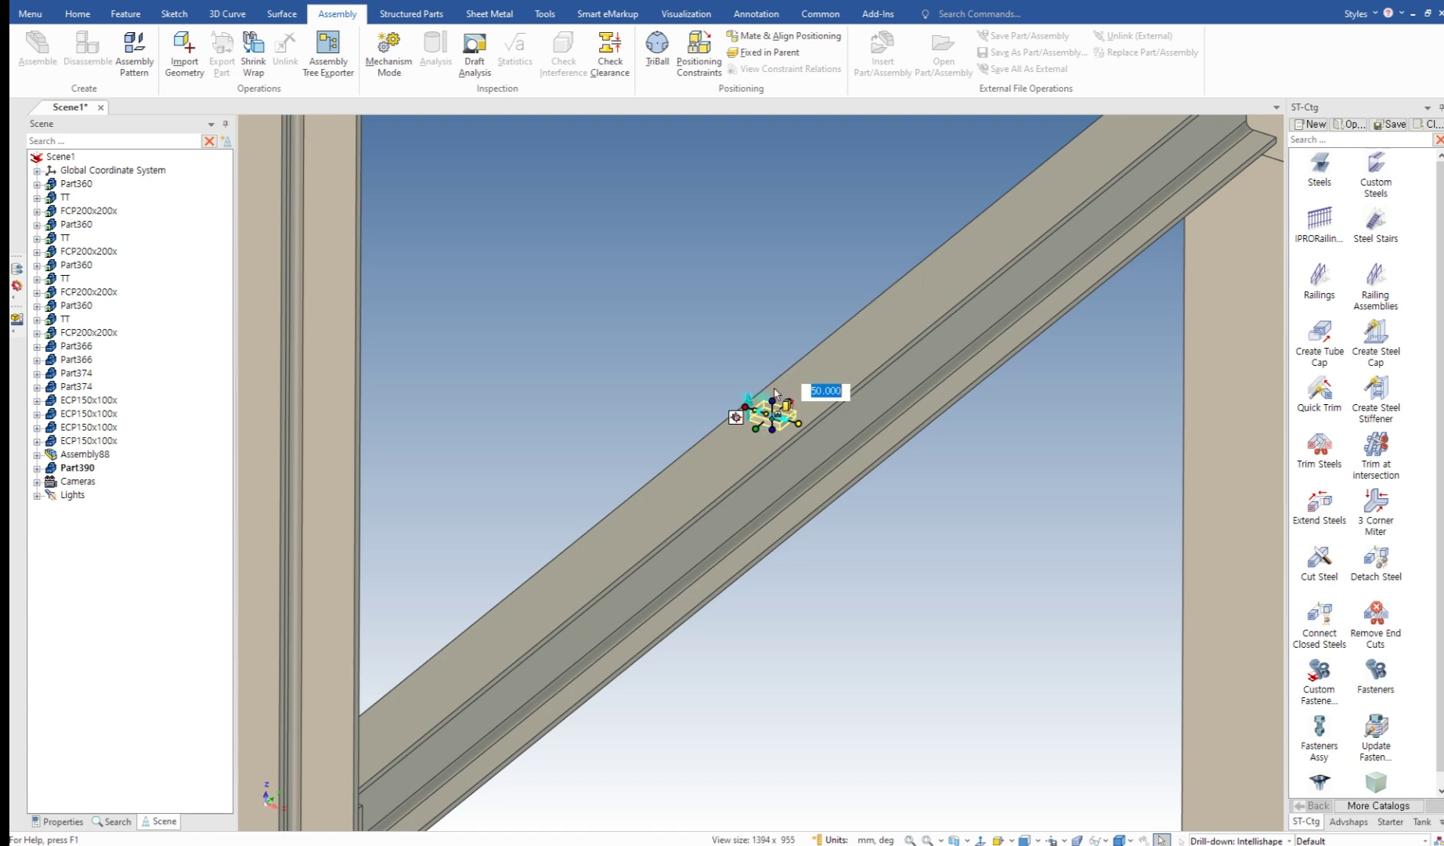
Step: Stretch the block into a plate about 1561 mm long and 534 mm wide, flush with the crossbeam's outer flange edge
{"action": "scroll", "coordinate": [783, 387], "scroll_direction": "up", "scroll_amount": 2}
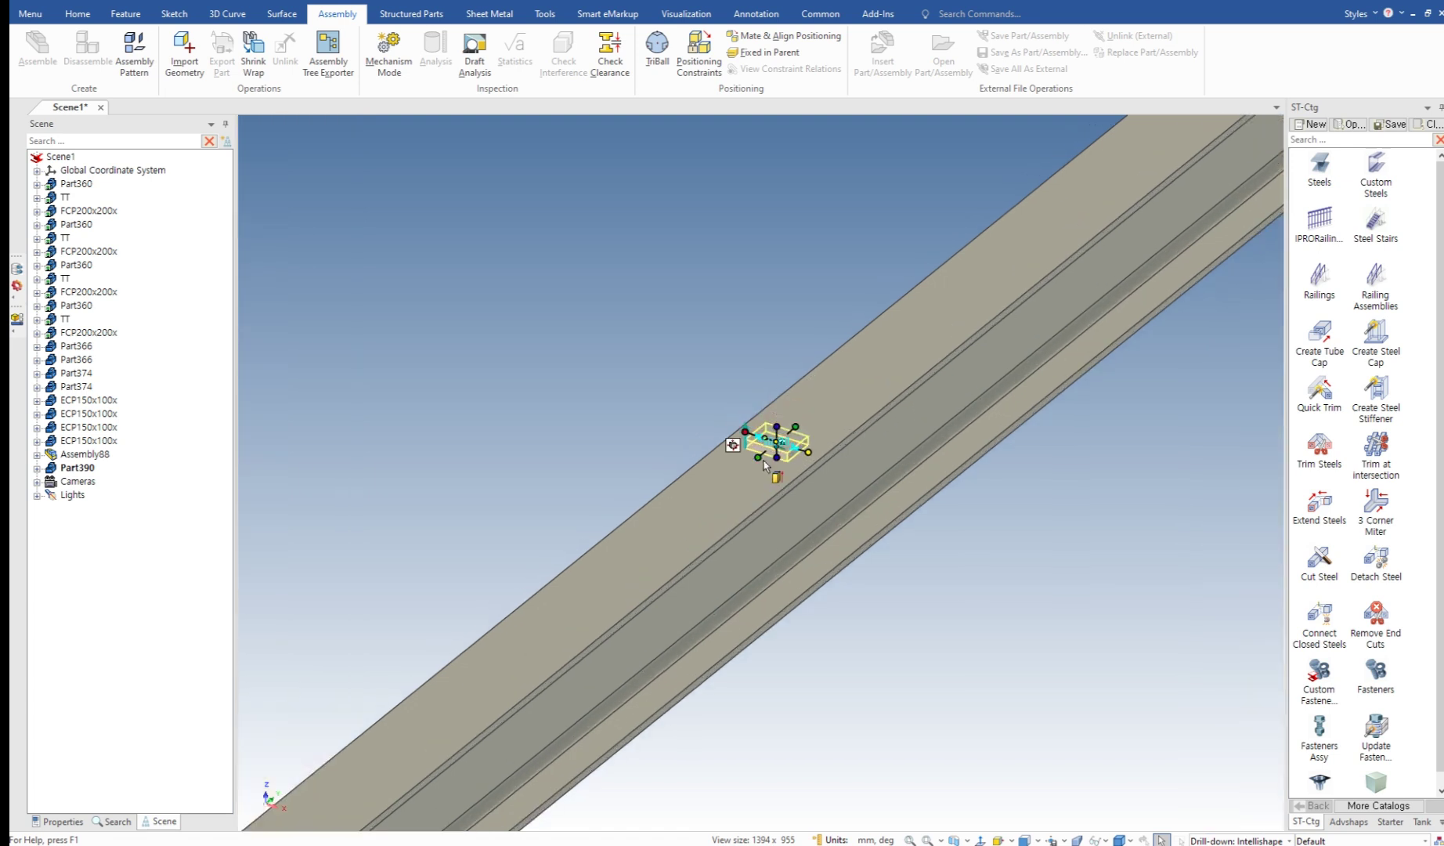
{"action": "left_click_drag", "start_coordinate": [759, 458], "coordinate": [277, 697]}
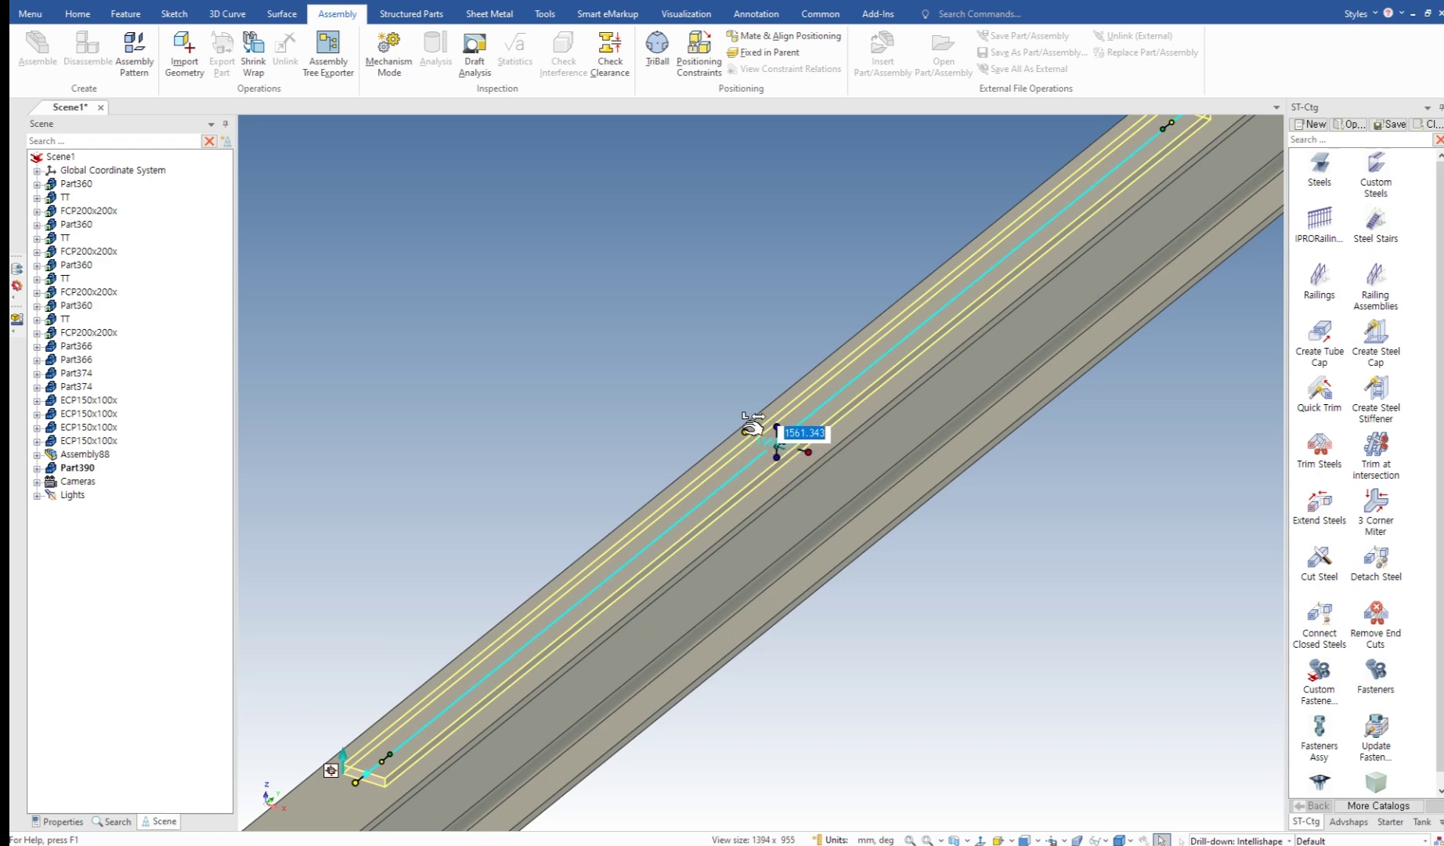
{"action": "left_click_drag", "start_coordinate": [746, 430], "coordinate": [376, 288]}
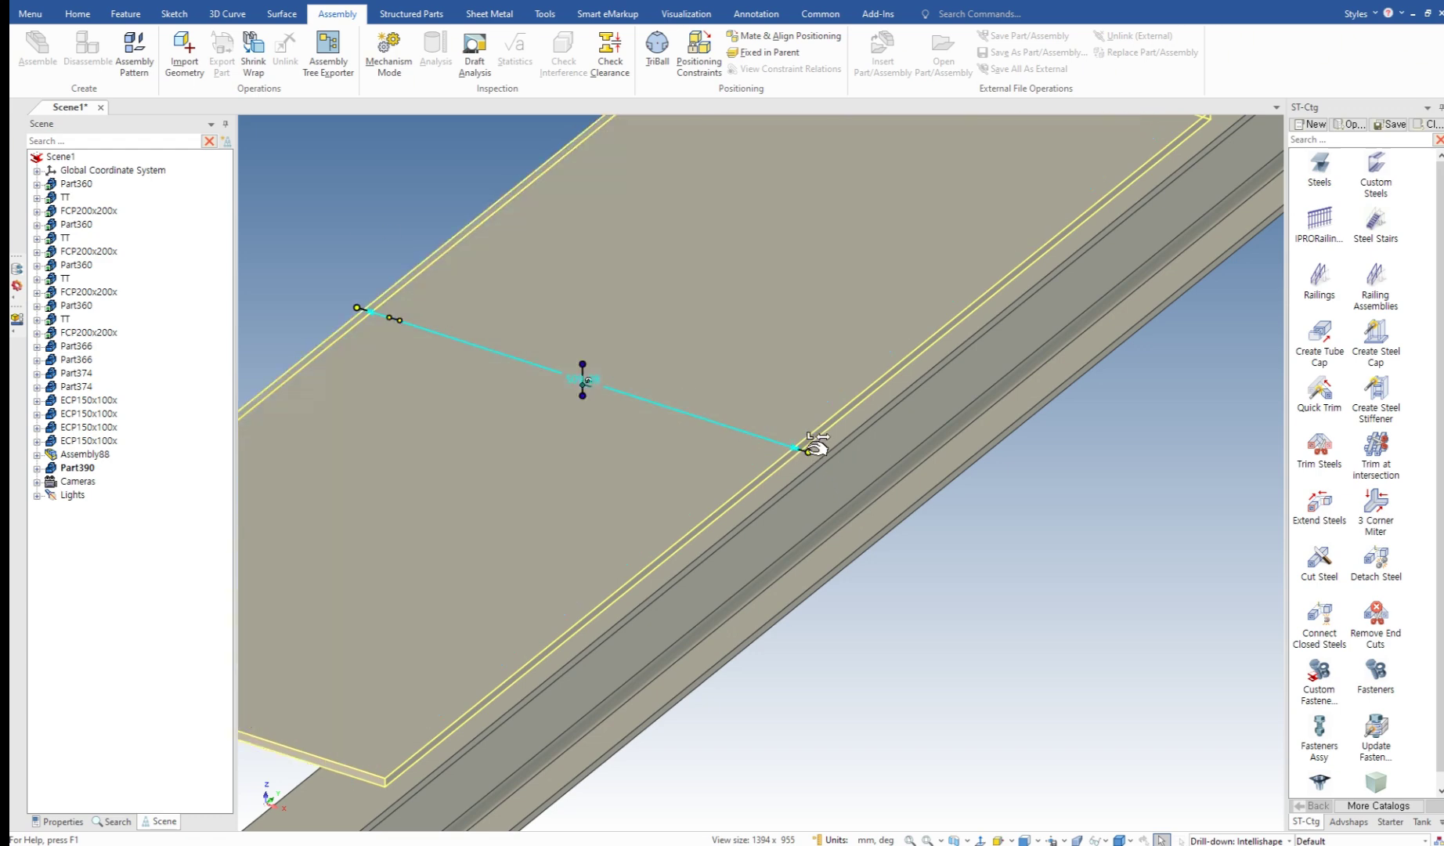
{"action": "scroll", "coordinate": [789, 478], "scroll_direction": "up", "scroll_amount": 2}
{"action": "left_click_drag", "start_coordinate": [805, 444], "coordinate": [822, 453], "text": "shift"}
{"action": "scroll", "coordinate": [974, 505], "scroll_direction": "down", "scroll_amount": 4}
{"action": "scroll", "coordinate": [785, 507], "scroll_direction": "down", "scroll_amount": 1}
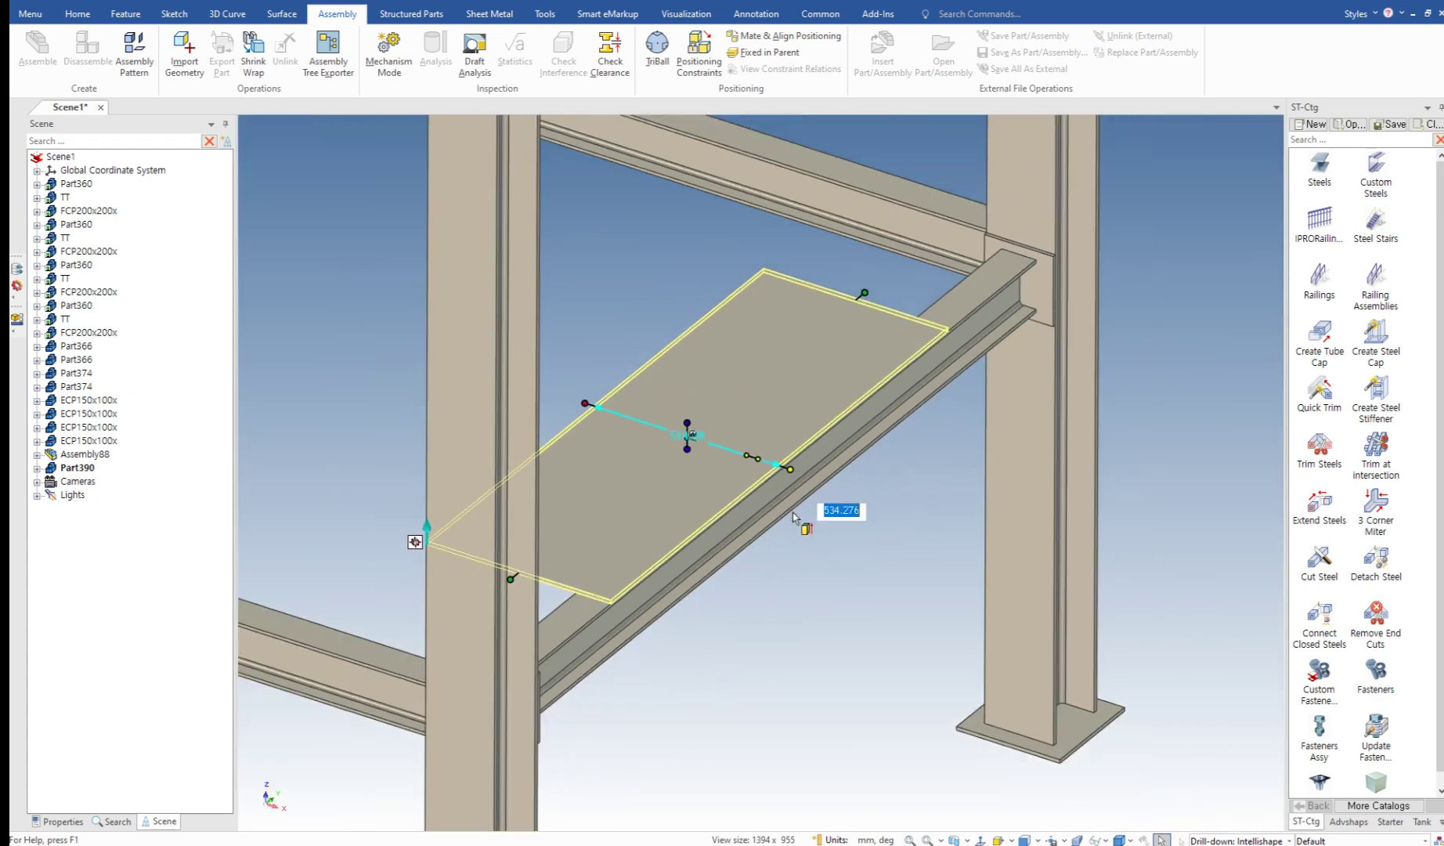
Step: Extend the plate's length by snapping its near end to a point on the adjoining front crossbeam
{"action": "right_click", "coordinate": [515, 575]}
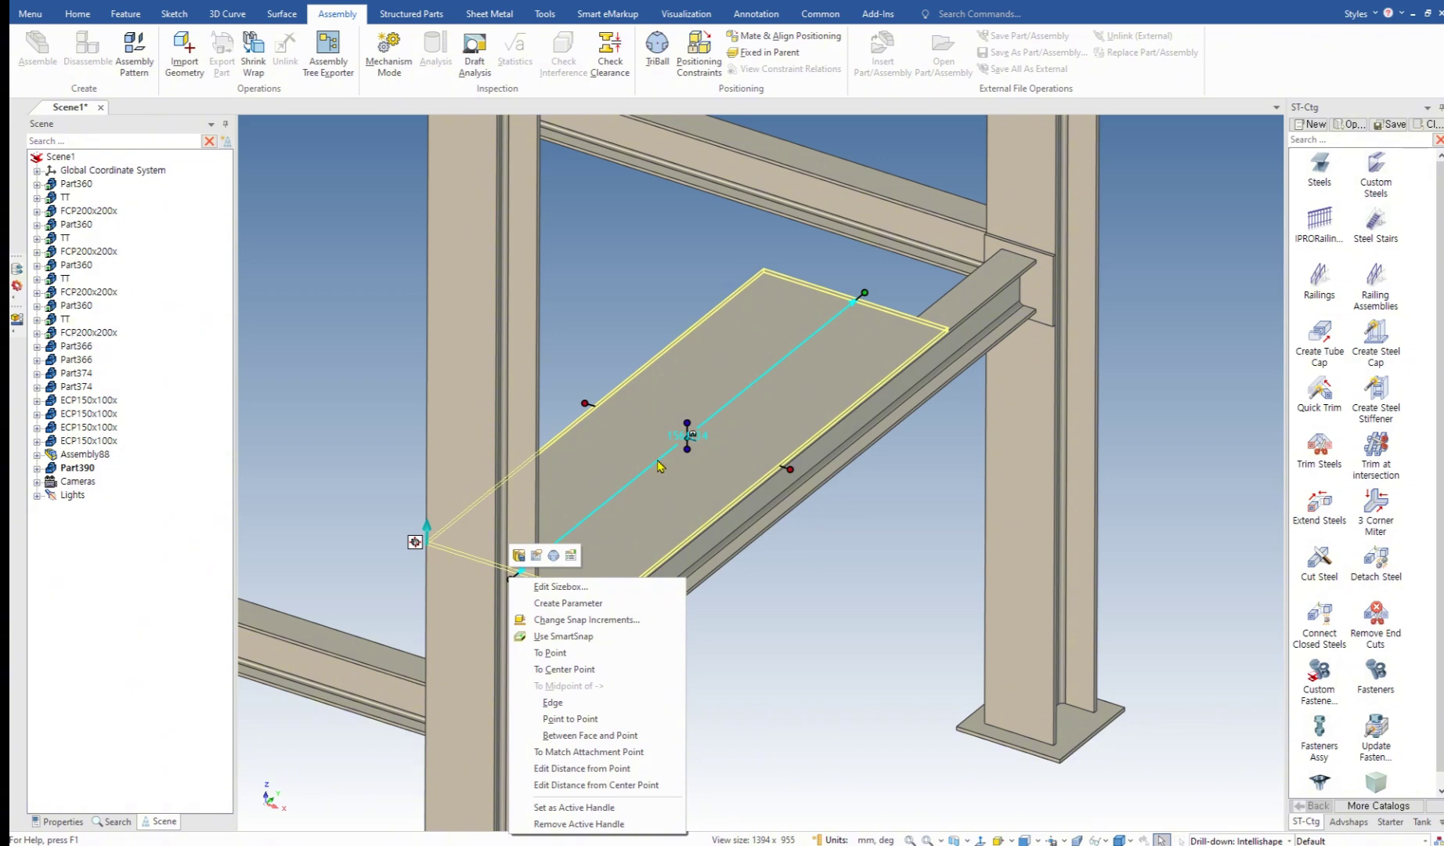
{"action": "left_click", "coordinate": [604, 410]}
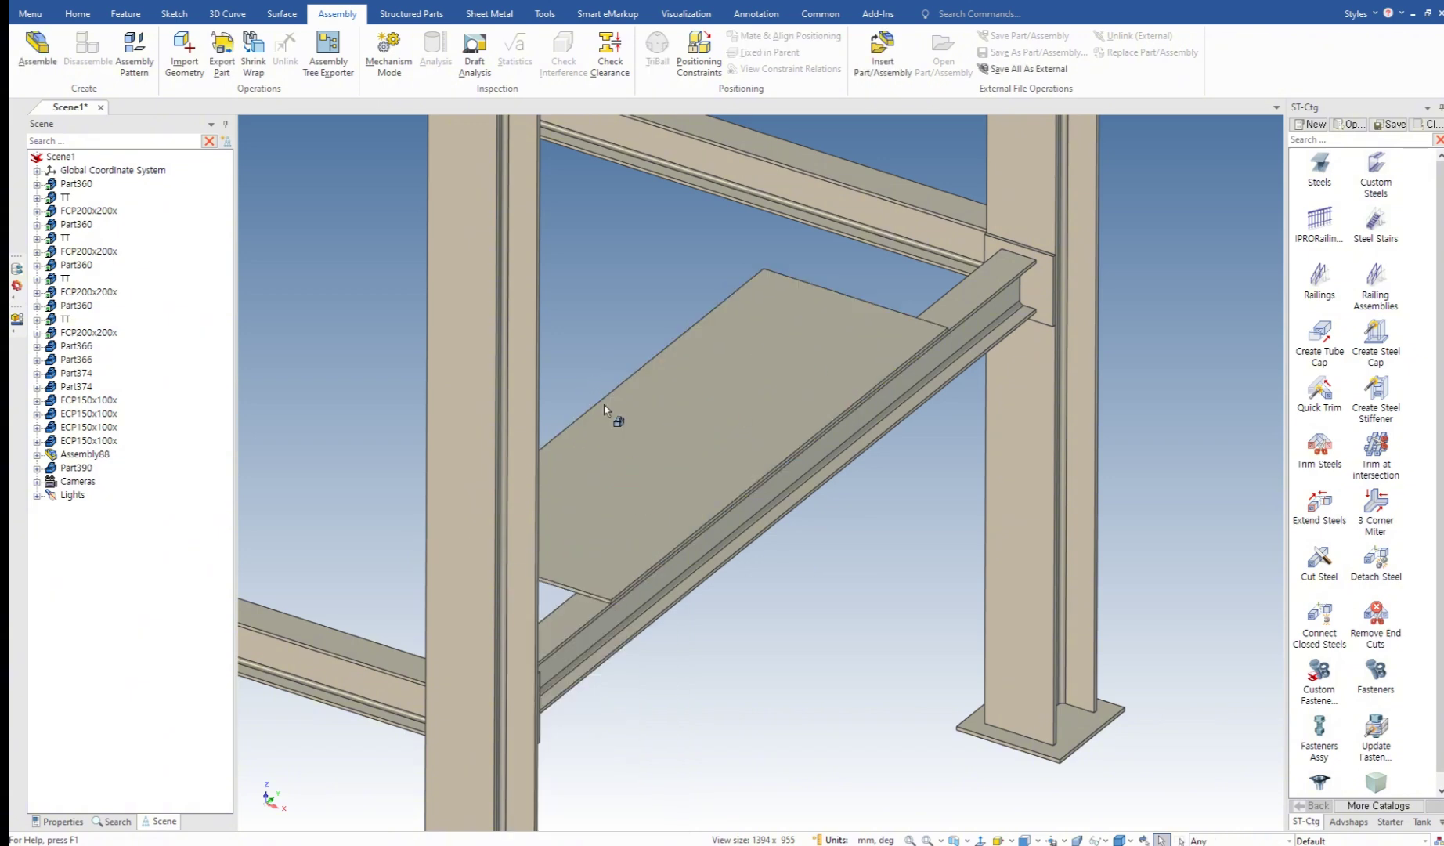
{"action": "left_click", "coordinate": [629, 483]}
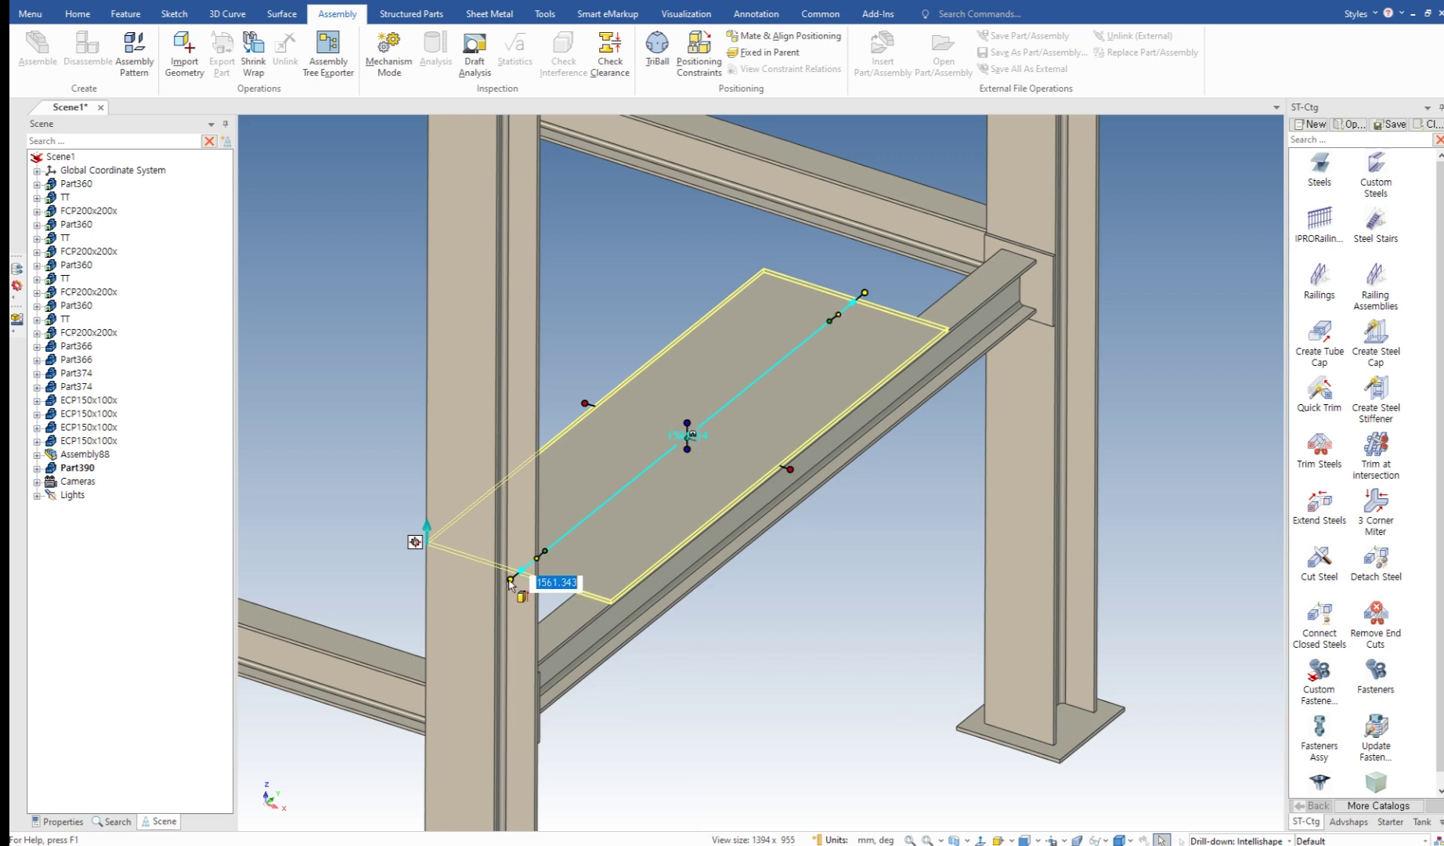
{"action": "right_click", "coordinate": [516, 571]}
{"action": "left_click", "coordinate": [576, 664]}
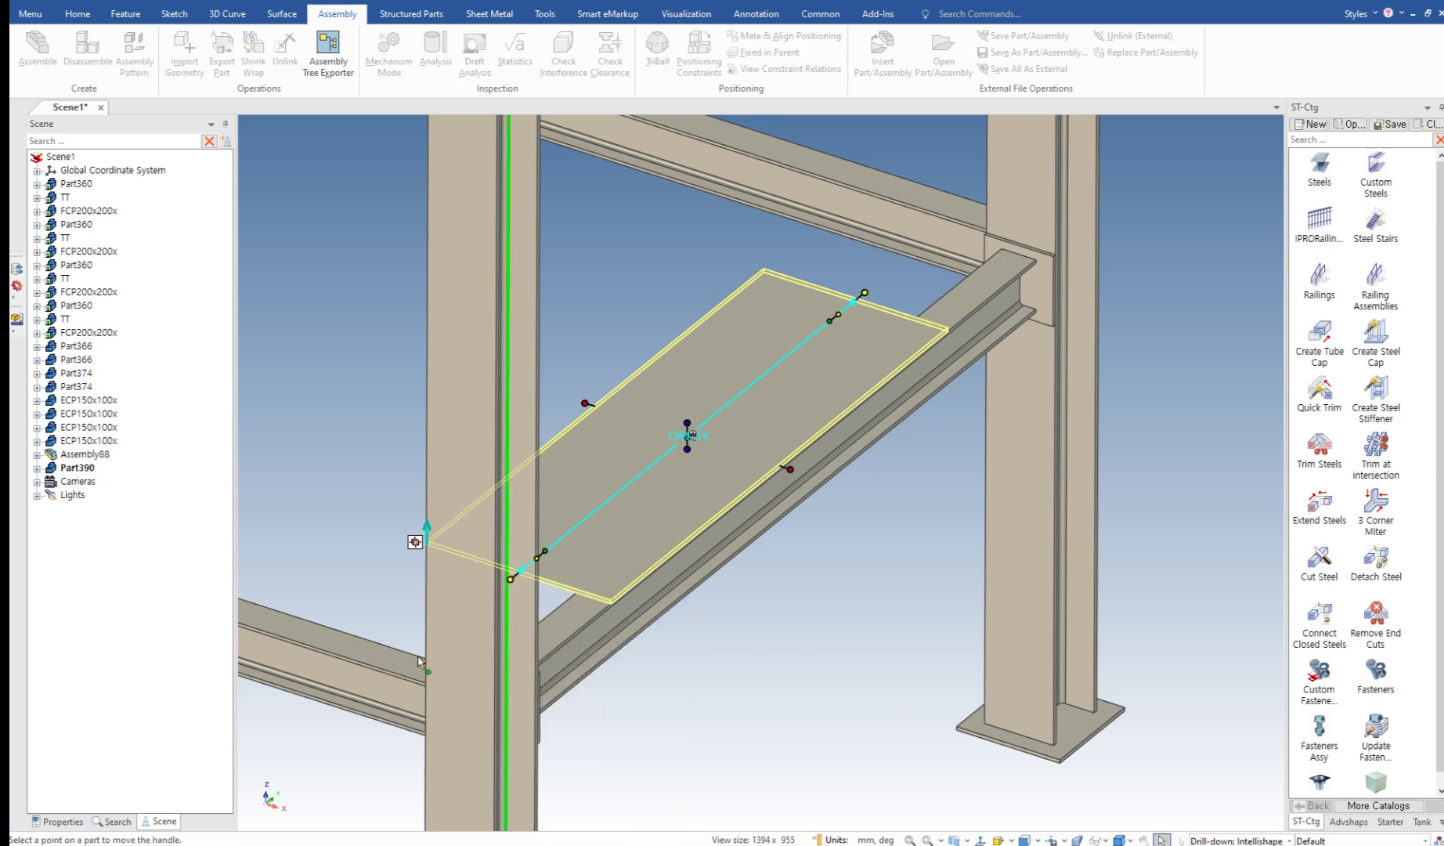
{"action": "left_click", "coordinate": [404, 674]}
{"action": "scroll", "coordinate": [681, 662], "scroll_direction": "down", "scroll_amount": 2}
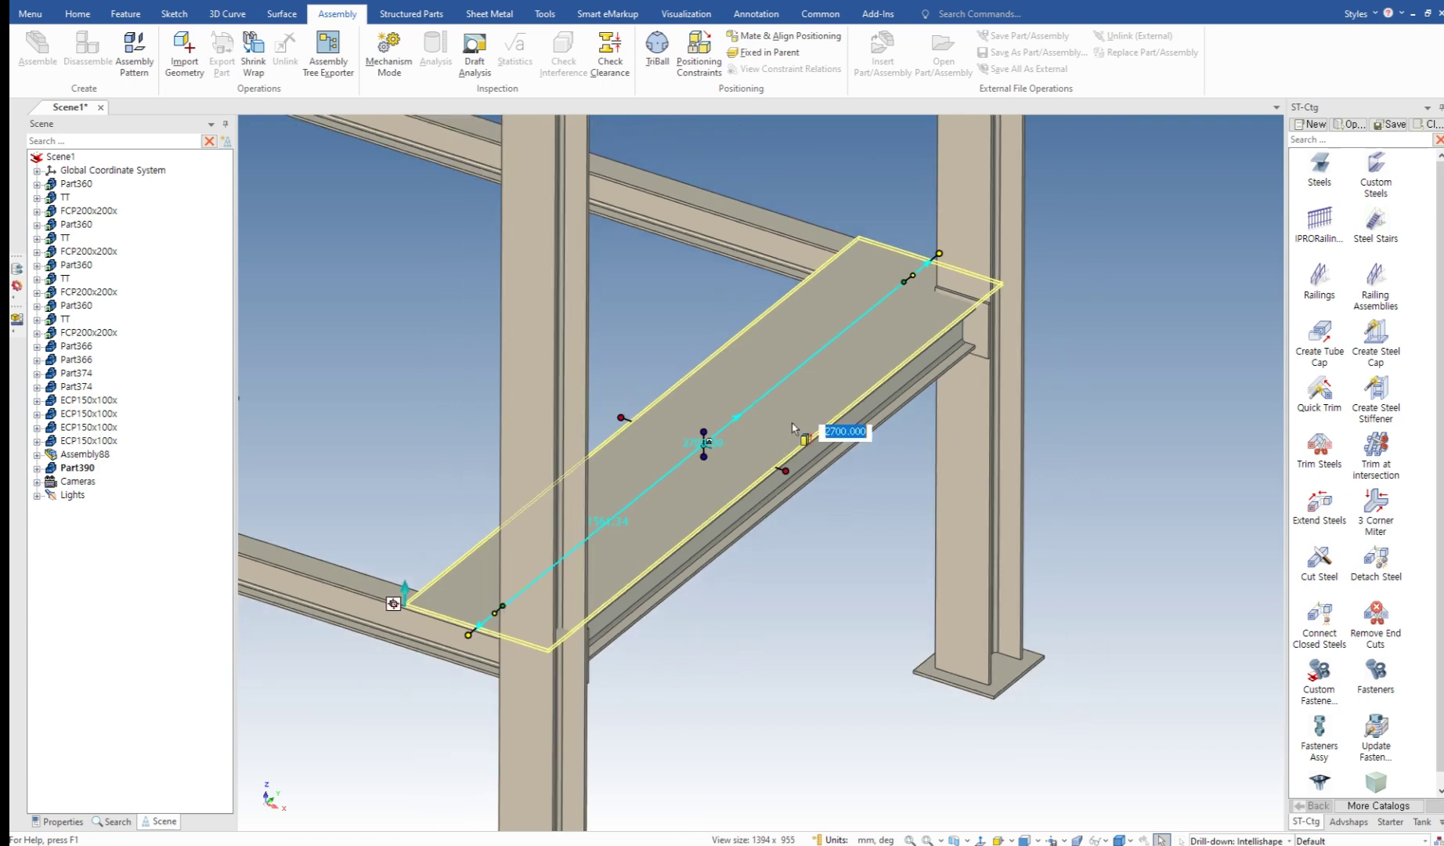
Step: Widen the plate across the frame by snapping its inner side to the opposite crossbeam's outer edge
{"action": "mouse_move", "coordinate": [800, 439]}
{"action": "middle_mouse_down"}
{"action": "mouse_move", "coordinate": [781, 458]}
{"action": "mouse_move", "coordinate": [806, 458]}
{"action": "middle_mouse_up"}
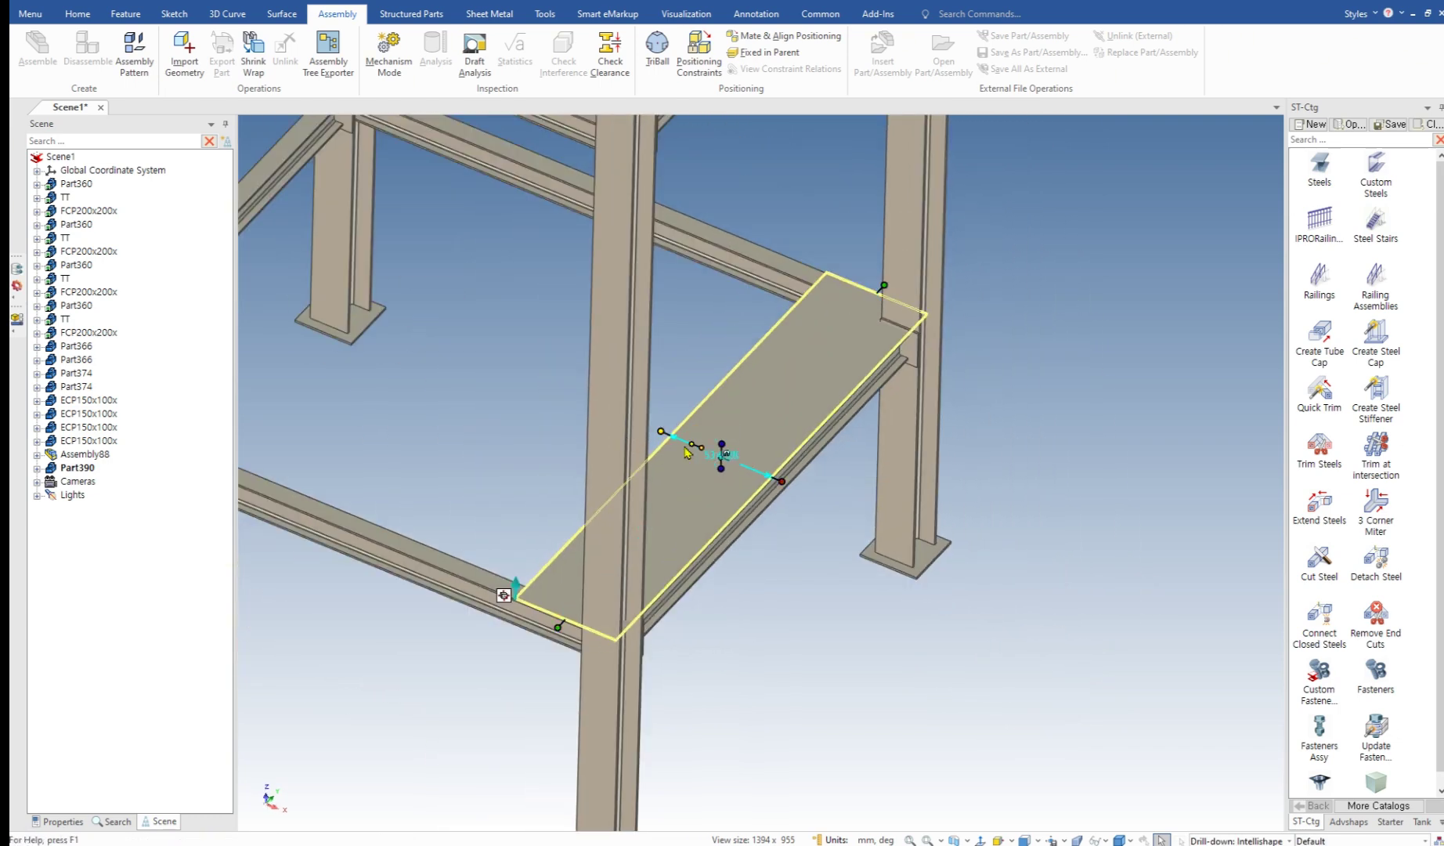
{"action": "right_click", "coordinate": [661, 429]}
{"action": "left_click", "coordinate": [725, 512]}
{"action": "scroll", "coordinate": [725, 512], "scroll_direction": "down", "scroll_amount": 2}
{"action": "middle_click_drag", "start_coordinate": [725, 512], "coordinate": [525, 396]}
{"action": "scroll", "coordinate": [509, 344], "scroll_direction": "up", "scroll_amount": 5}
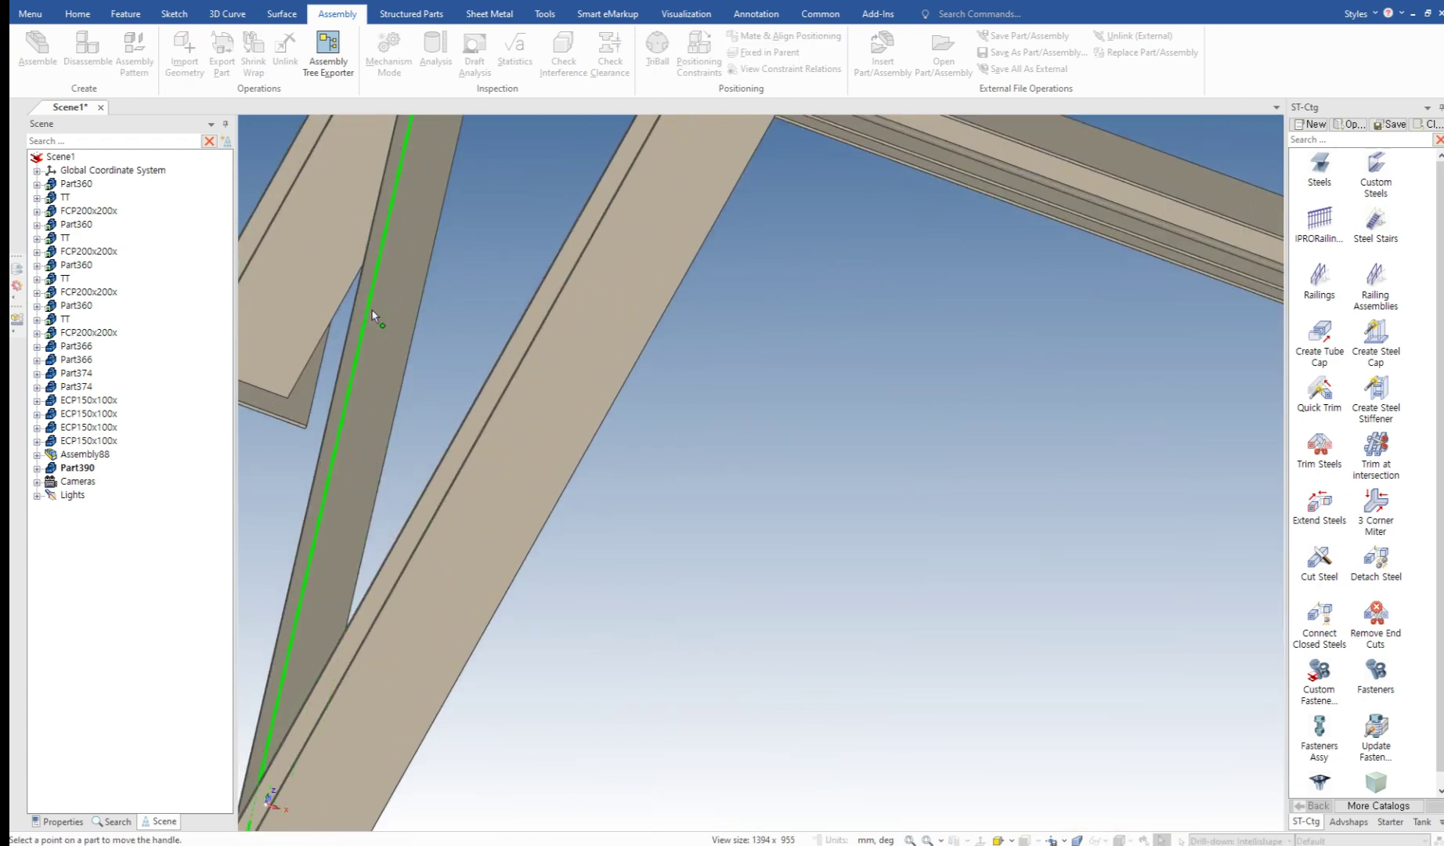
{"action": "left_click", "coordinate": [377, 316]}
{"action": "scroll", "coordinate": [626, 450], "scroll_direction": "down", "scroll_amount": 2}
{"action": "left_click", "coordinate": [355, 322]}
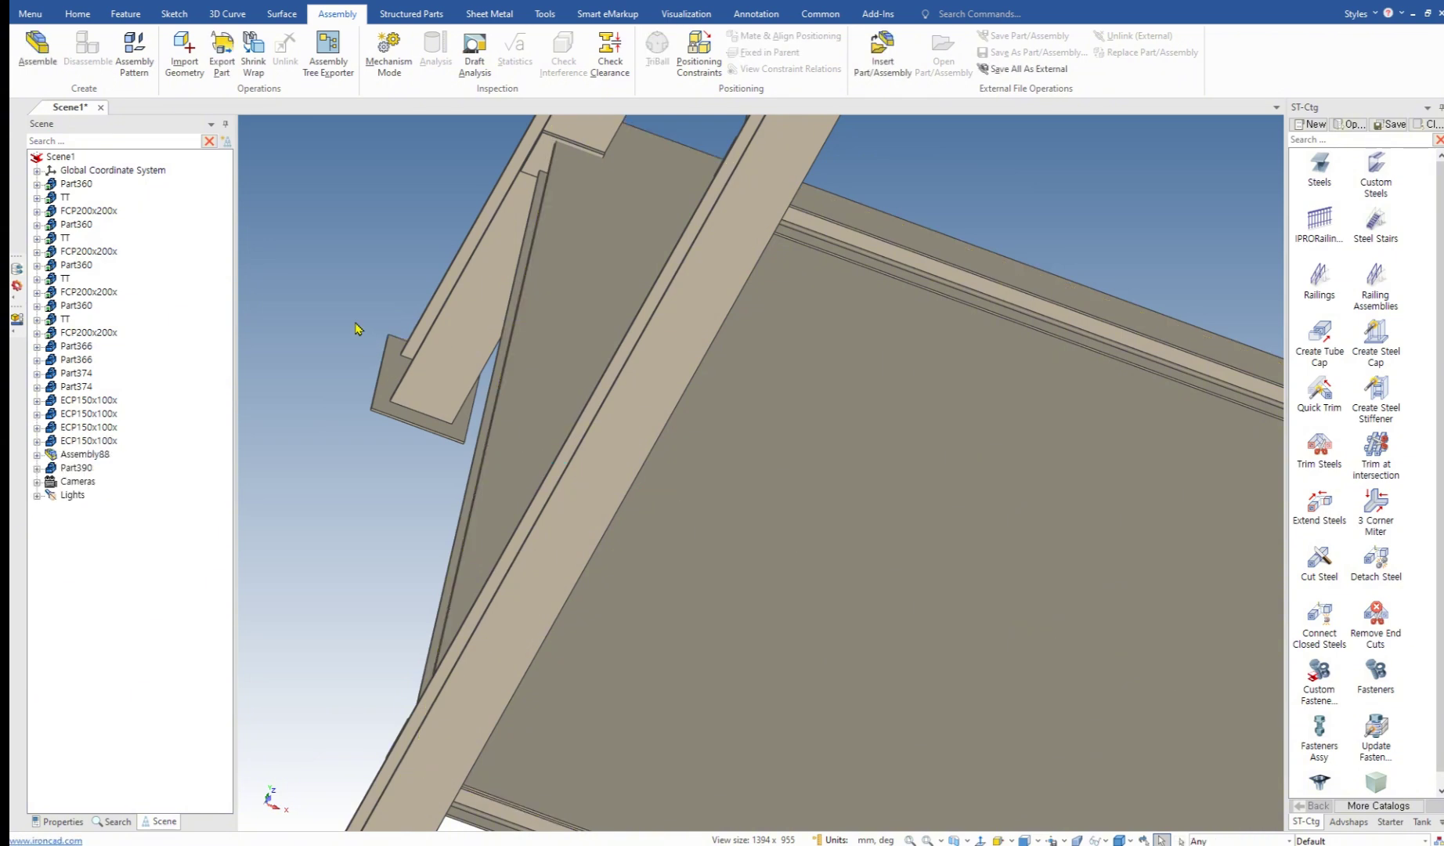
{"action": "scroll", "coordinate": [356, 328], "scroll_direction": "down", "scroll_amount": 6}
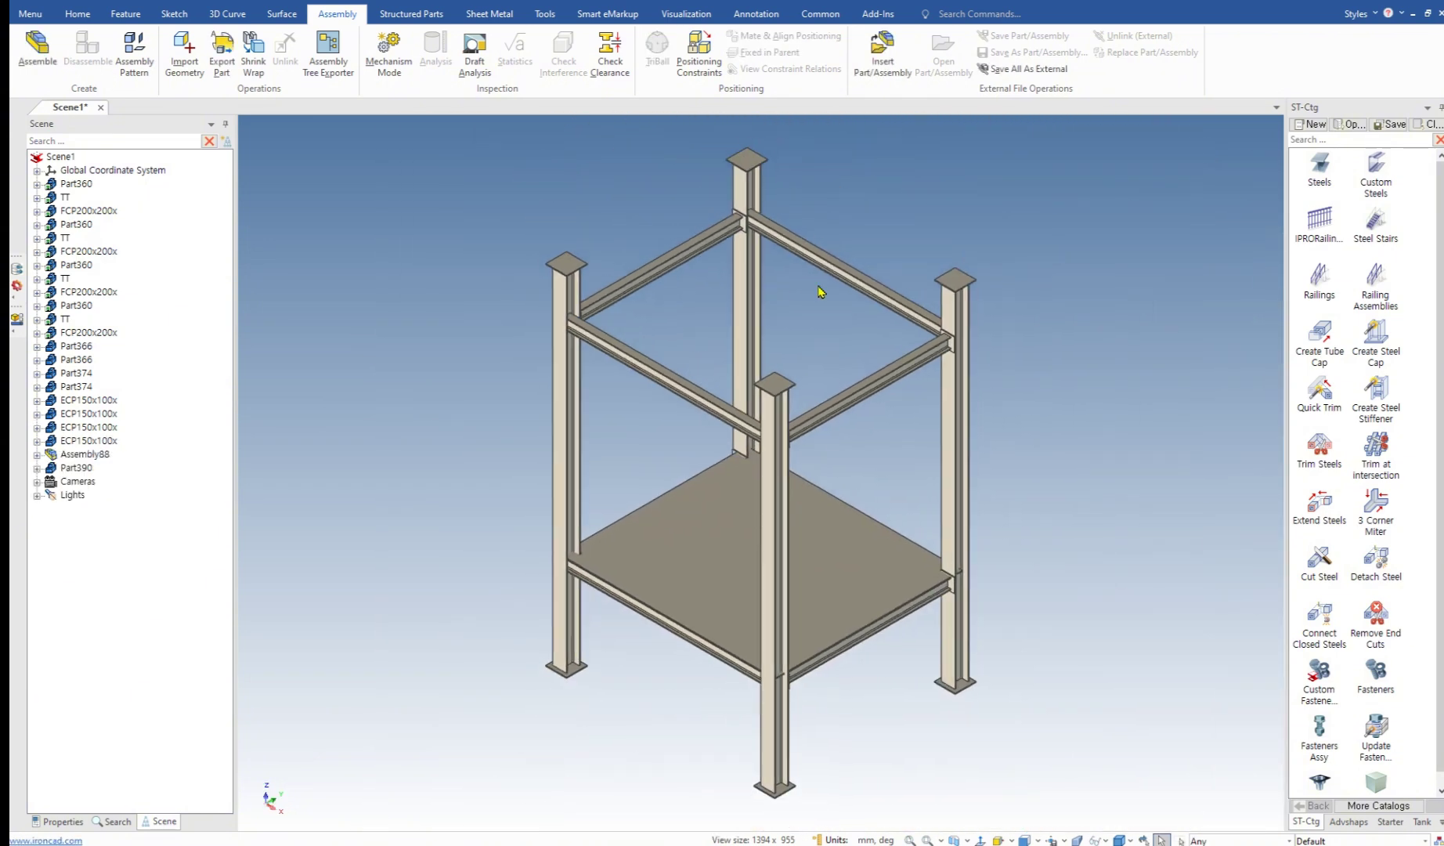
Step: Isolate the floor plate by hiding every other part of the frame
{"action": "scroll", "coordinate": [819, 622], "scroll_direction": "up", "scroll_amount": 3}
{"action": "scroll", "coordinate": [820, 623], "scroll_direction": "up", "scroll_amount": 5}
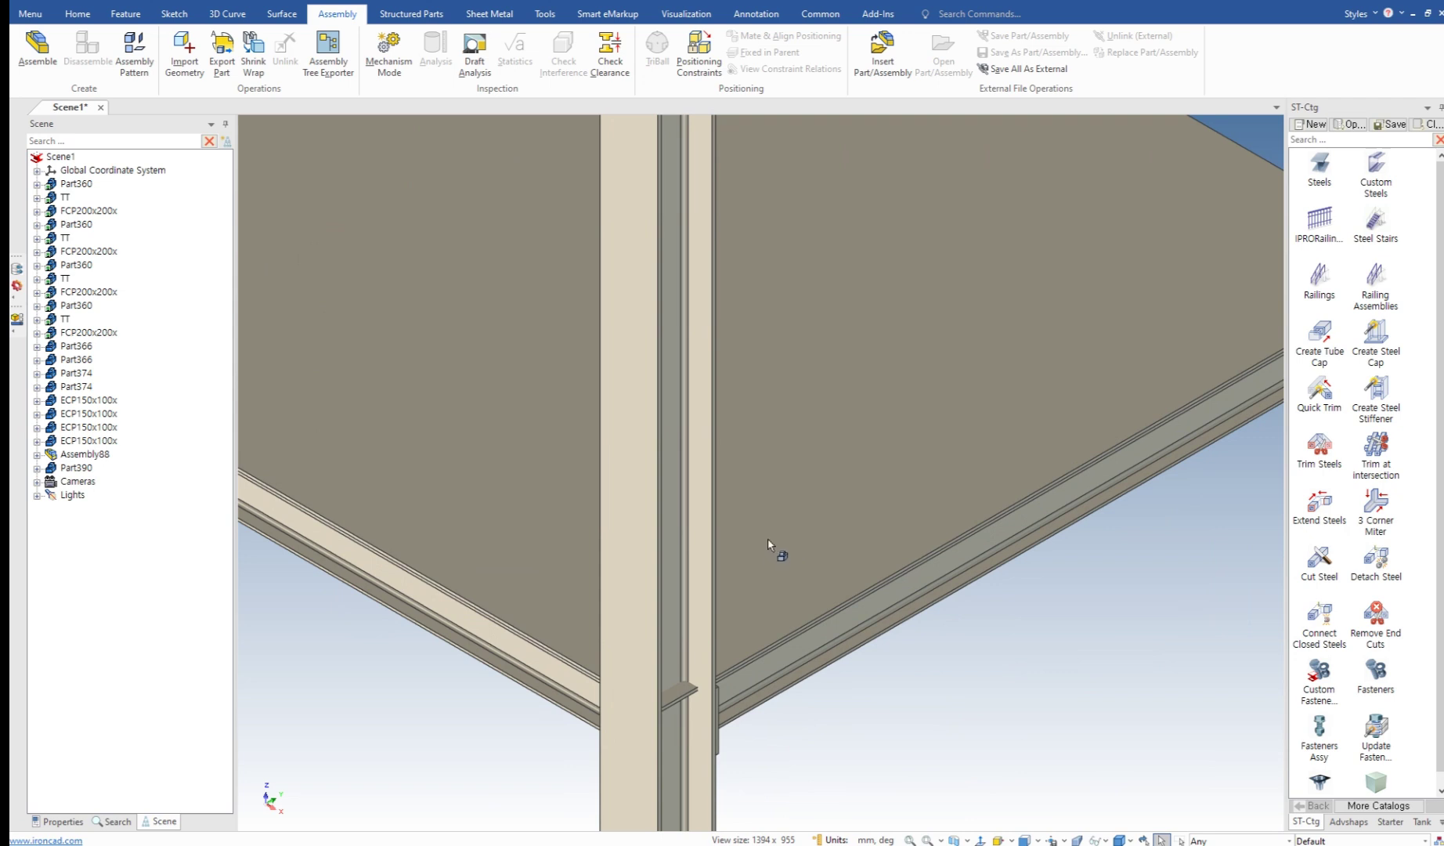
{"action": "left_click", "coordinate": [762, 540]}
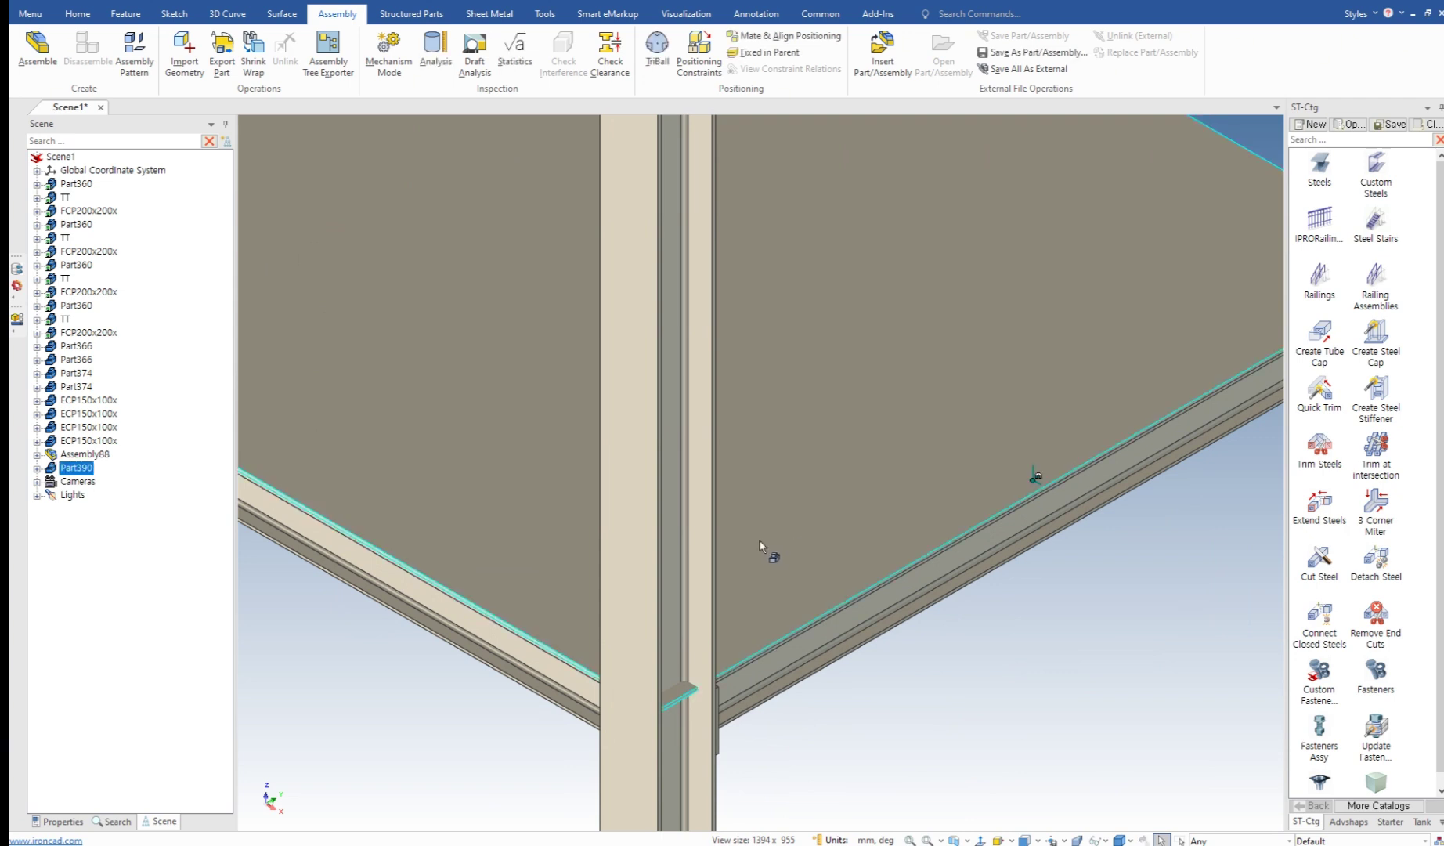
{"action": "key", "text": "shift+h"}
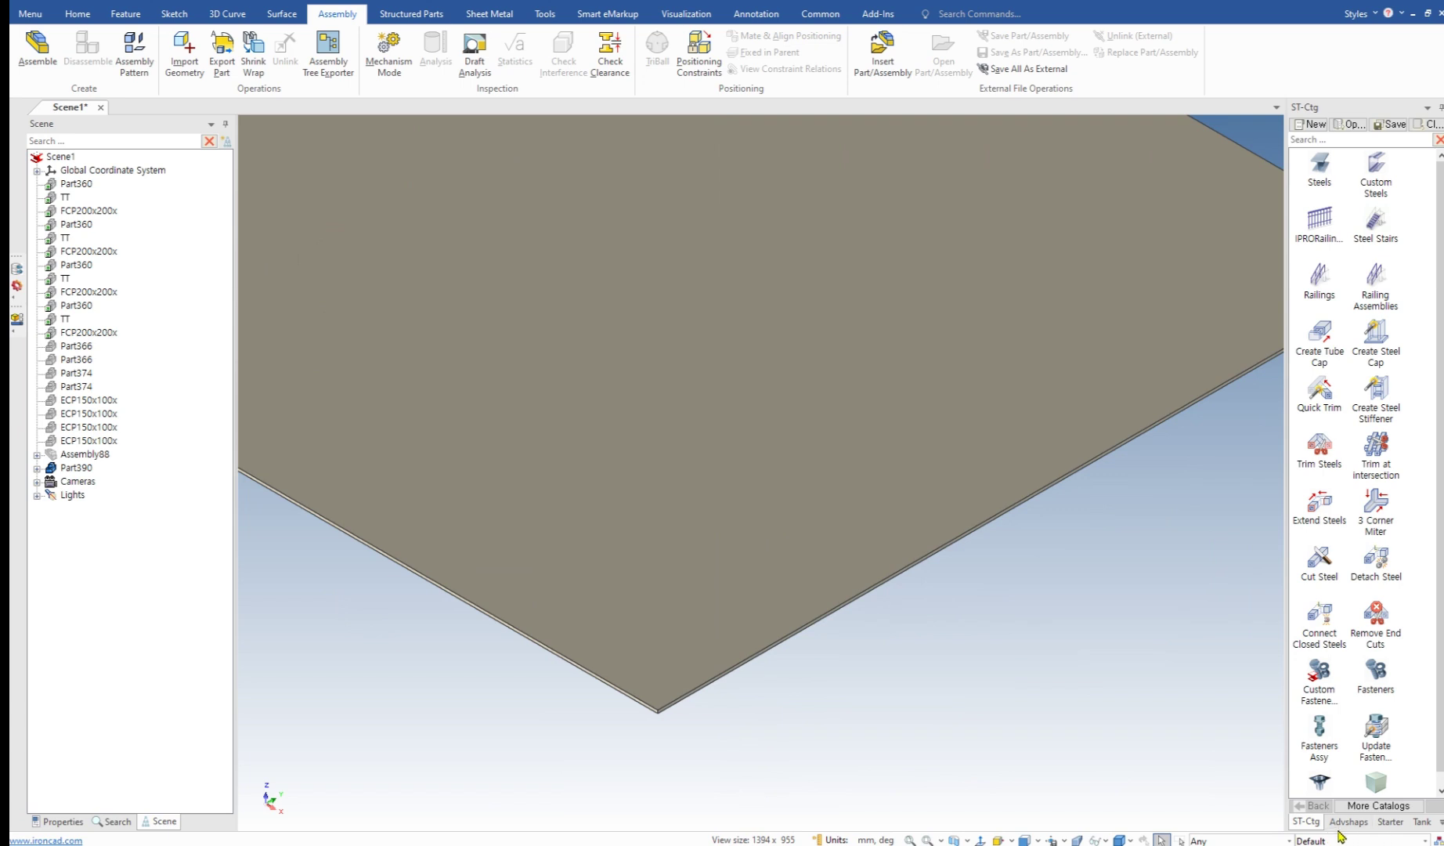
Step: Notch the floor plate's near corner with a rectangular Cut Extrude shape about 382 mm by 402 mm
{"action": "left_click", "coordinate": [1389, 821]}
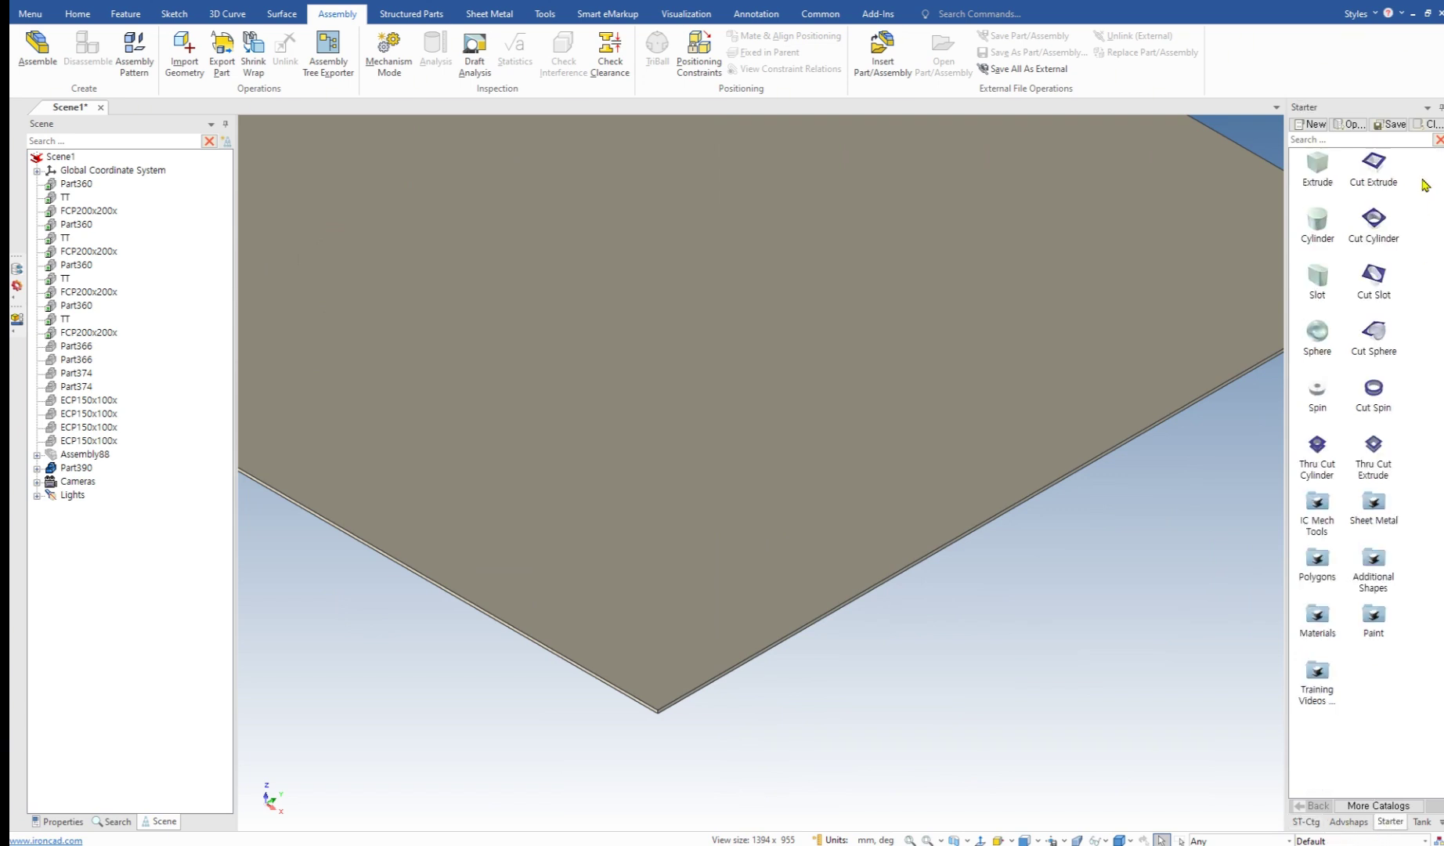
{"action": "left_click_drag", "start_coordinate": [1376, 167], "coordinate": [660, 710]}
{"action": "scroll", "coordinate": [678, 683], "scroll_direction": "up", "scroll_amount": 5}
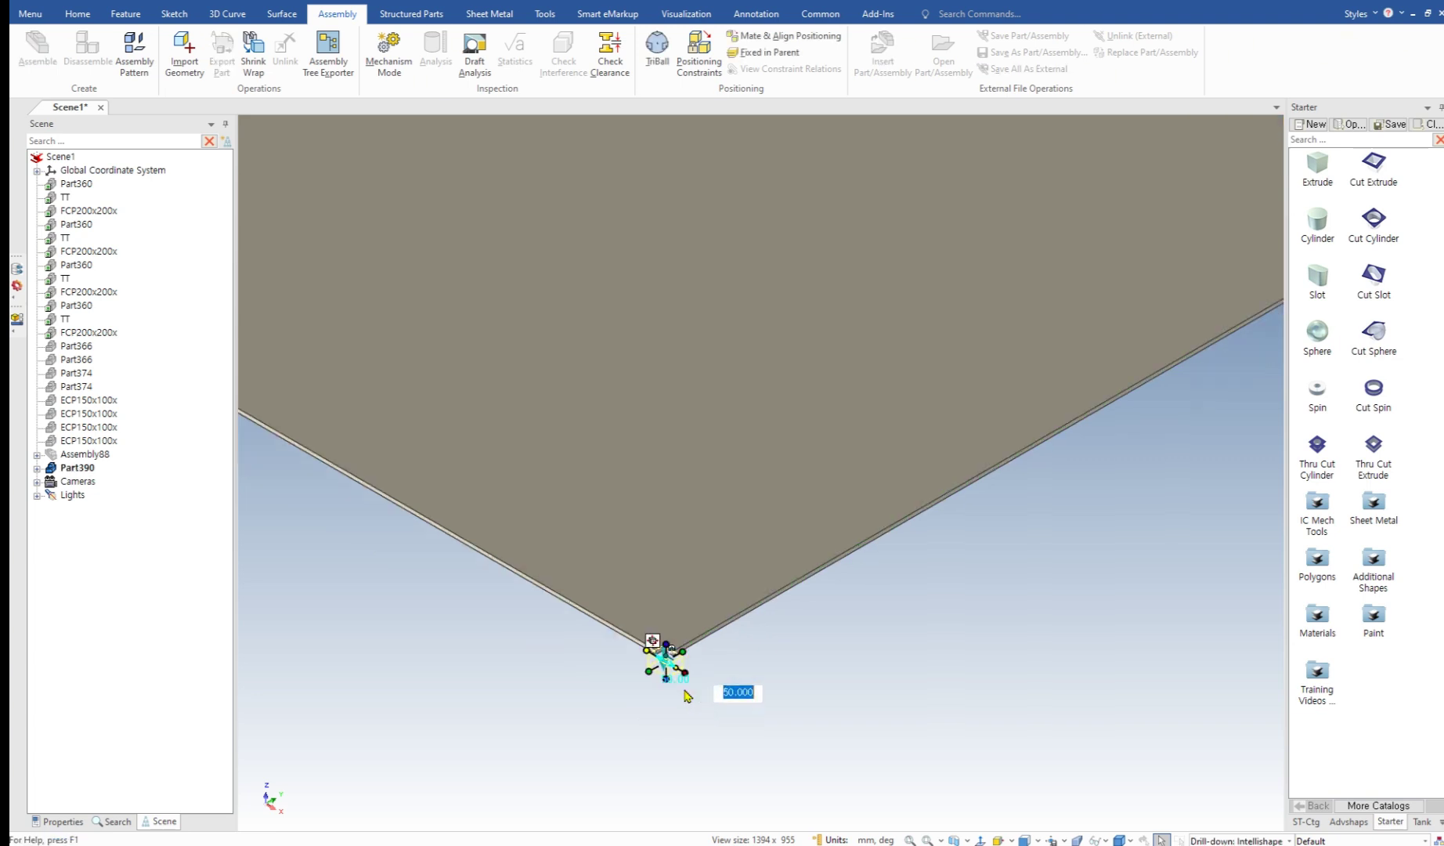
{"action": "left_click_drag", "start_coordinate": [709, 540], "coordinate": [936, 392]}
{"action": "left_click_drag", "start_coordinate": [793, 466], "coordinate": [548, 322]}
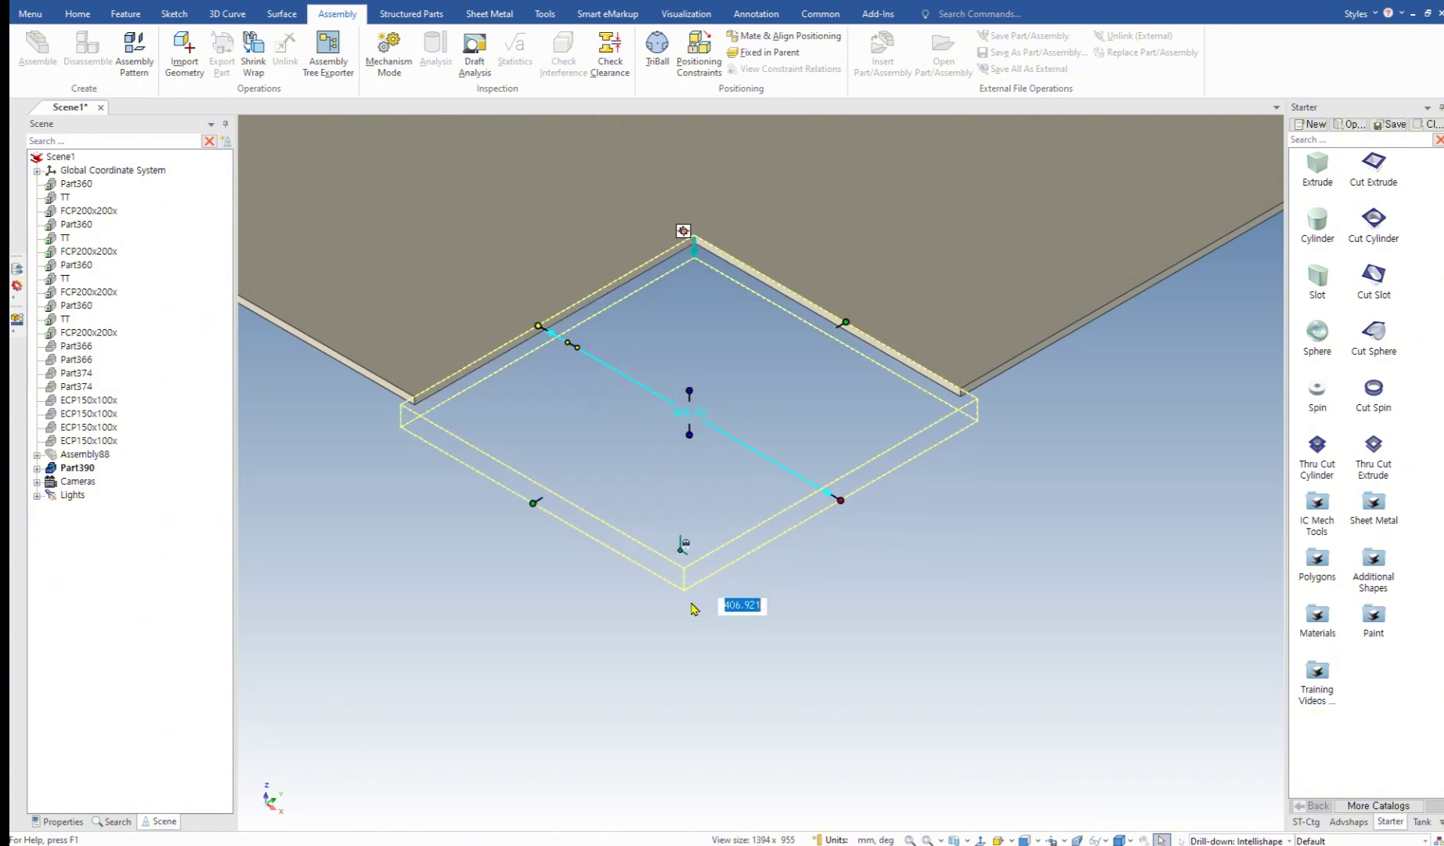
{"action": "left_click_drag", "start_coordinate": [842, 495], "coordinate": [825, 489]}
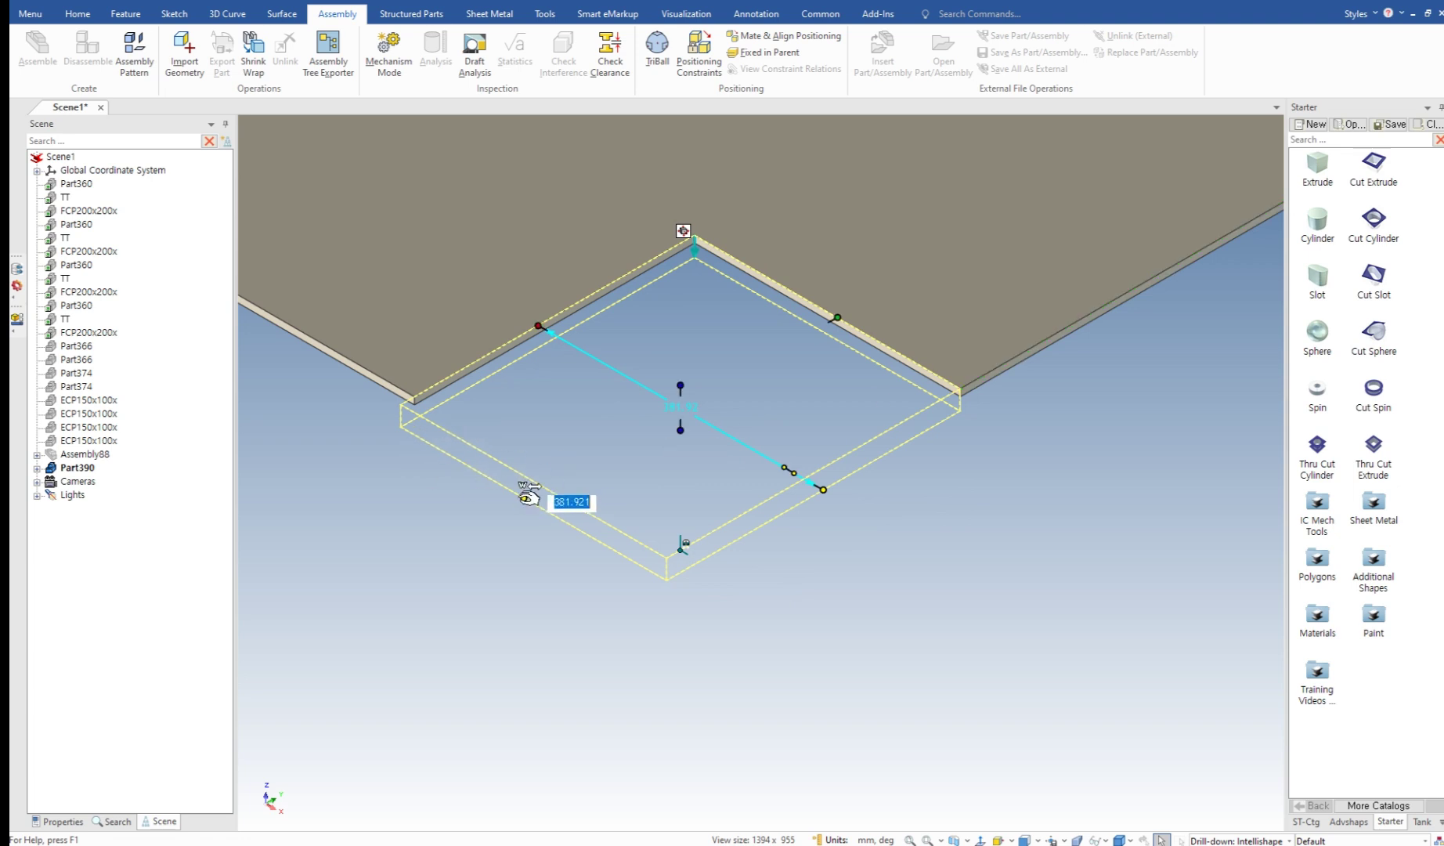
{"action": "left_click_drag", "start_coordinate": [524, 493], "coordinate": [407, 386]}
Step: Mirror the corner cut as a linked copy to the adjacent corner, using the TriBall centred on the midpoint of the plate's far edge
{"action": "scroll", "coordinate": [942, 599], "scroll_direction": "down", "scroll_amount": 4}
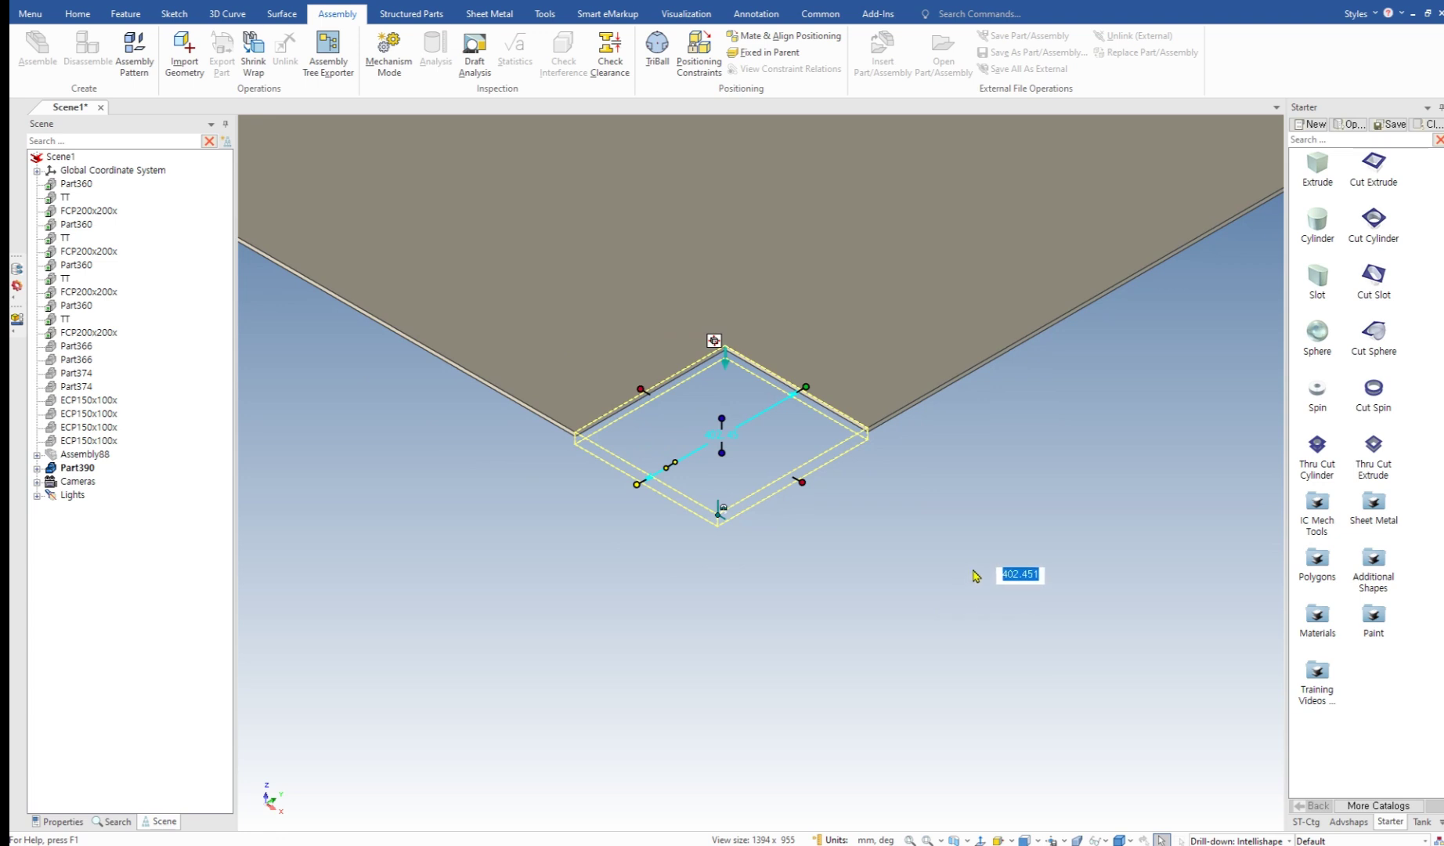
{"action": "scroll", "coordinate": [955, 579], "scroll_direction": "down", "scroll_amount": 4}
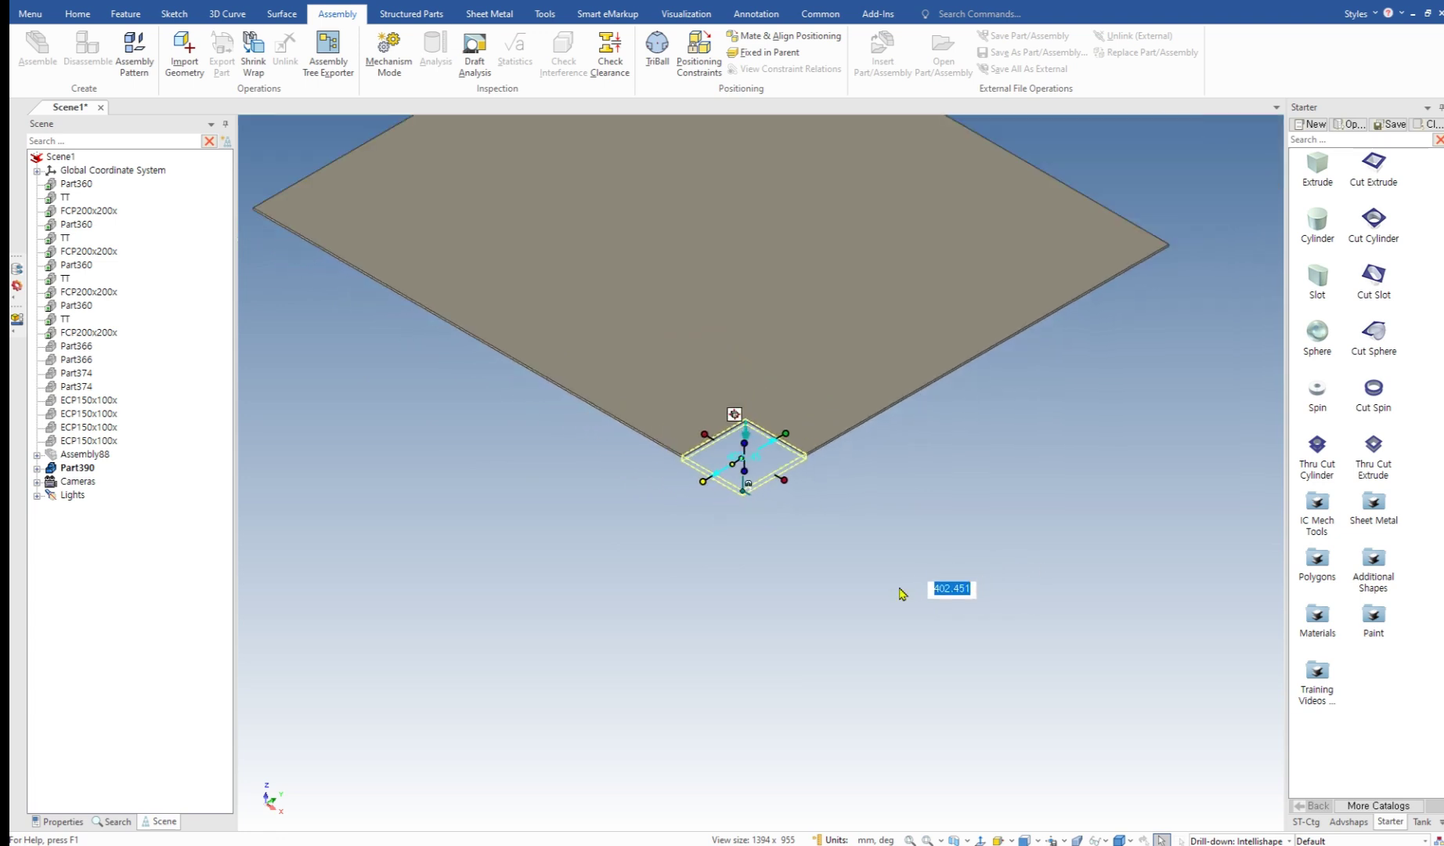
{"action": "scroll", "coordinate": [902, 593], "scroll_direction": "down", "scroll_amount": 4}
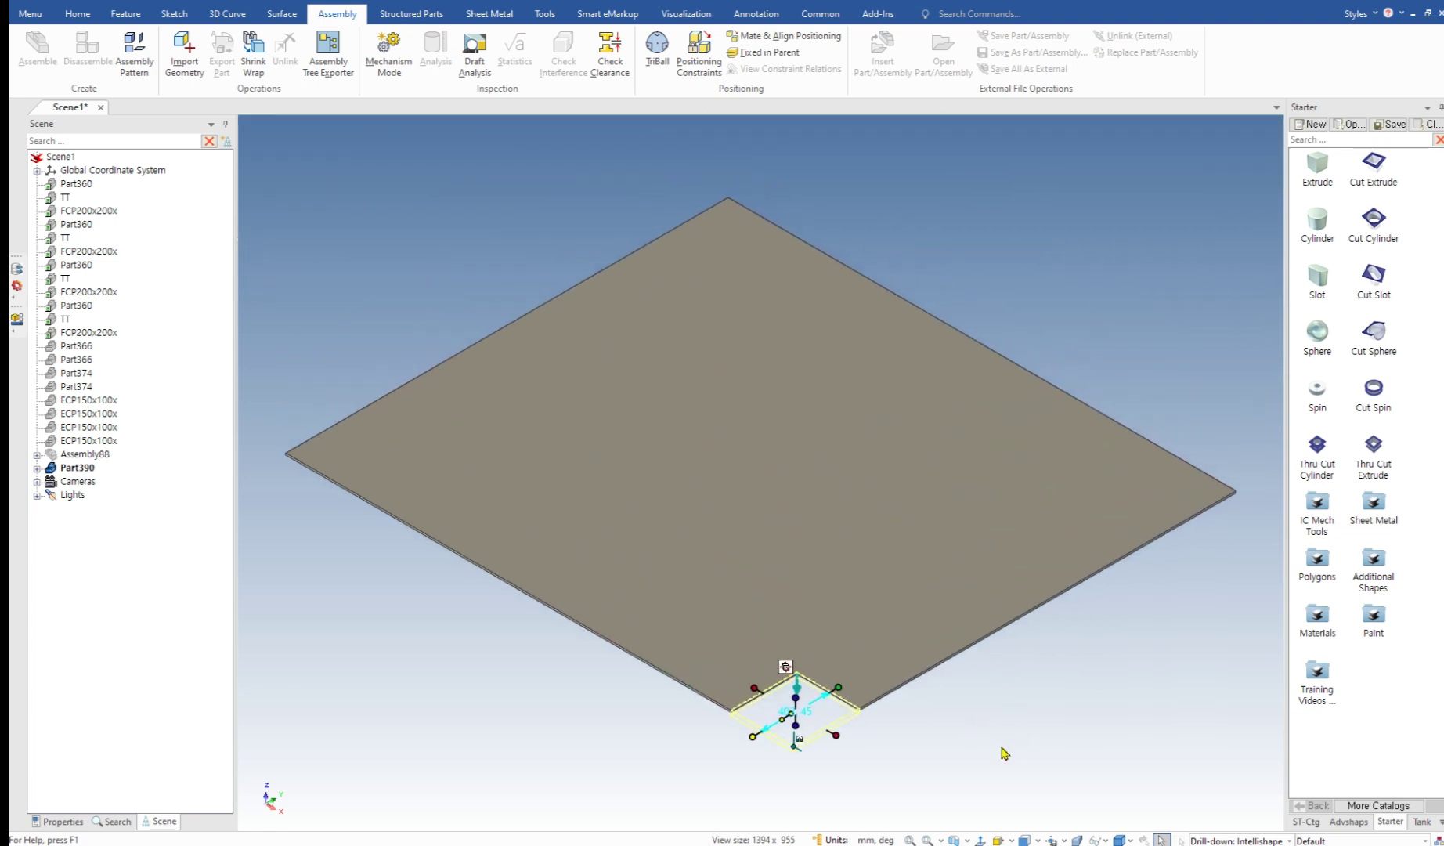
{"action": "key", "text": "F10"}
{"action": "scroll", "coordinate": [904, 767], "scroll_direction": "up", "scroll_amount": 1}
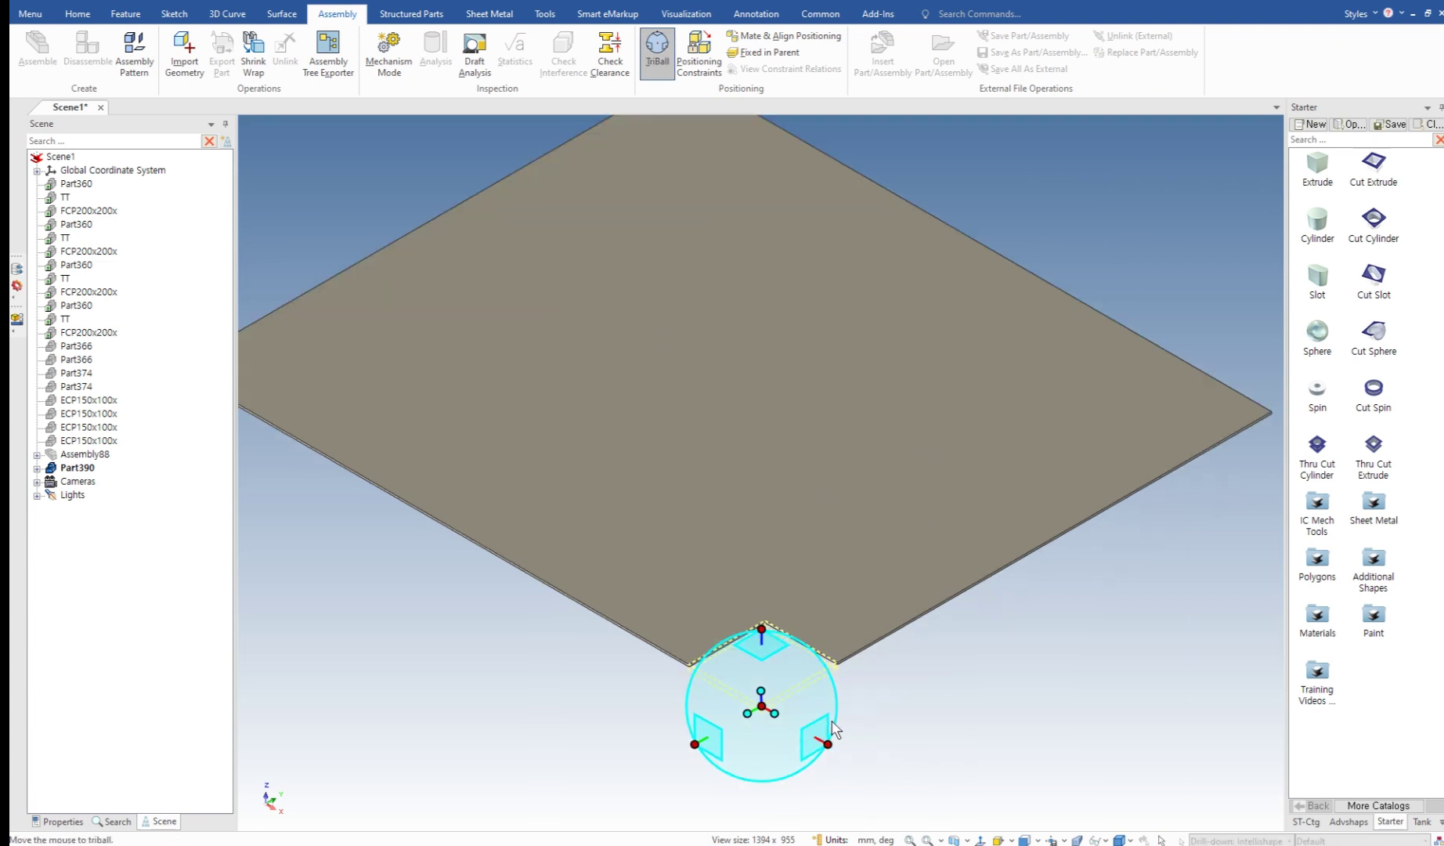
{"action": "scroll", "coordinate": [947, 750], "scroll_direction": "down", "scroll_amount": 1}
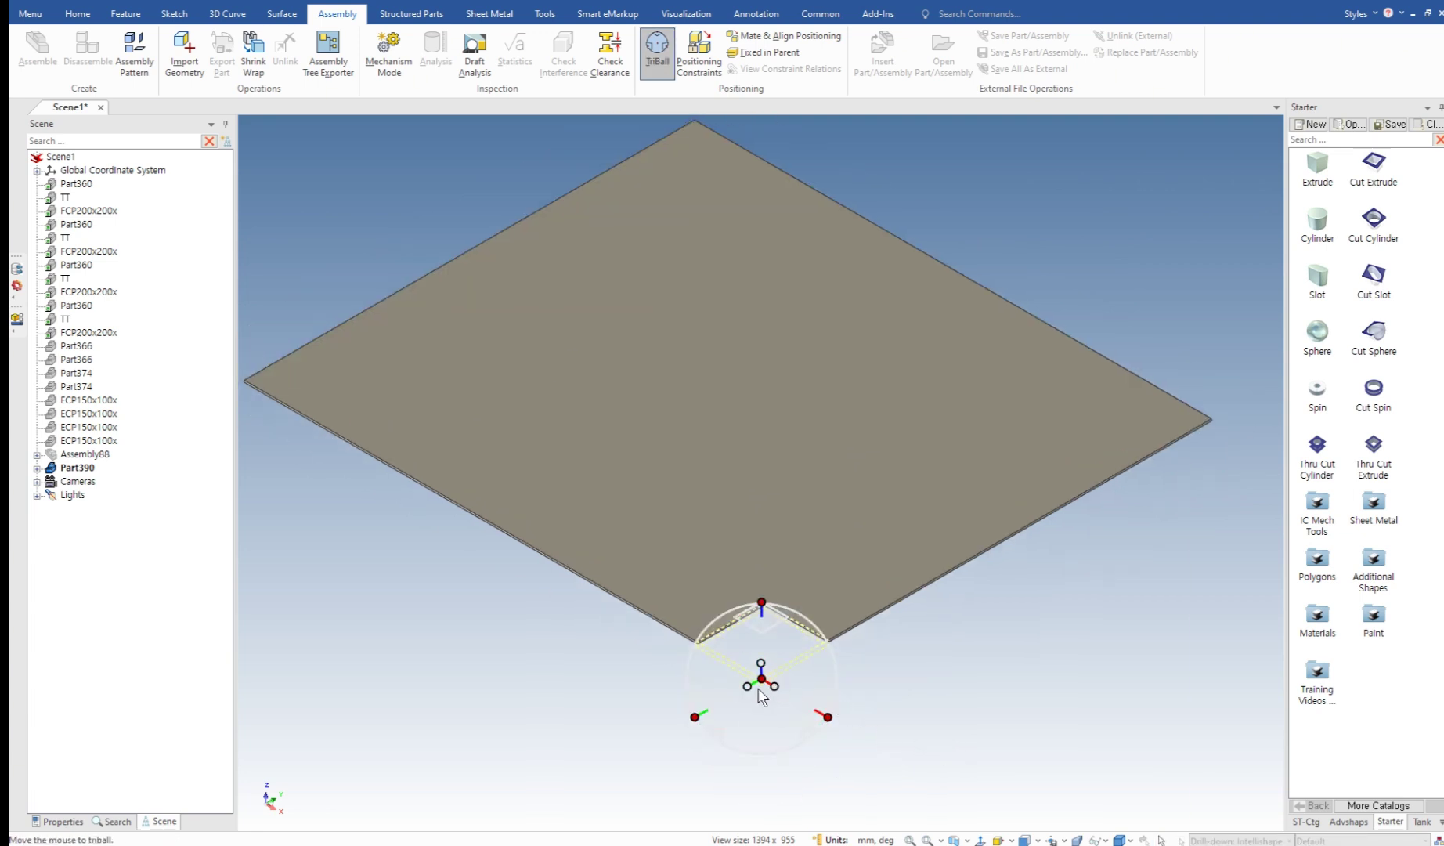
{"action": "left_click_drag", "start_coordinate": [763, 675], "coordinate": [924, 254]}
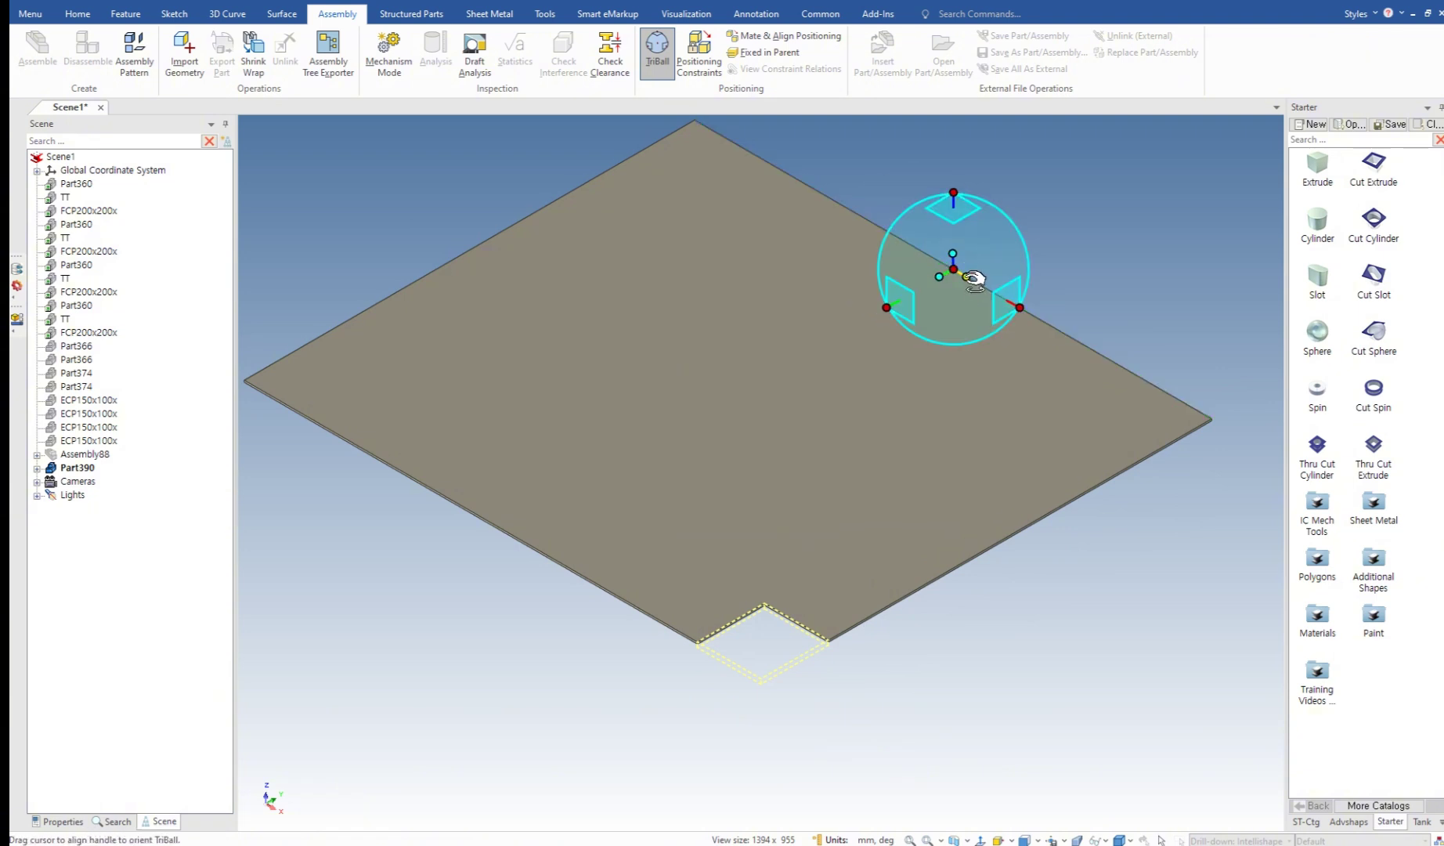
{"action": "right_click", "coordinate": [970, 278]}
{"action": "mouse_move", "coordinate": [1096, 491]}
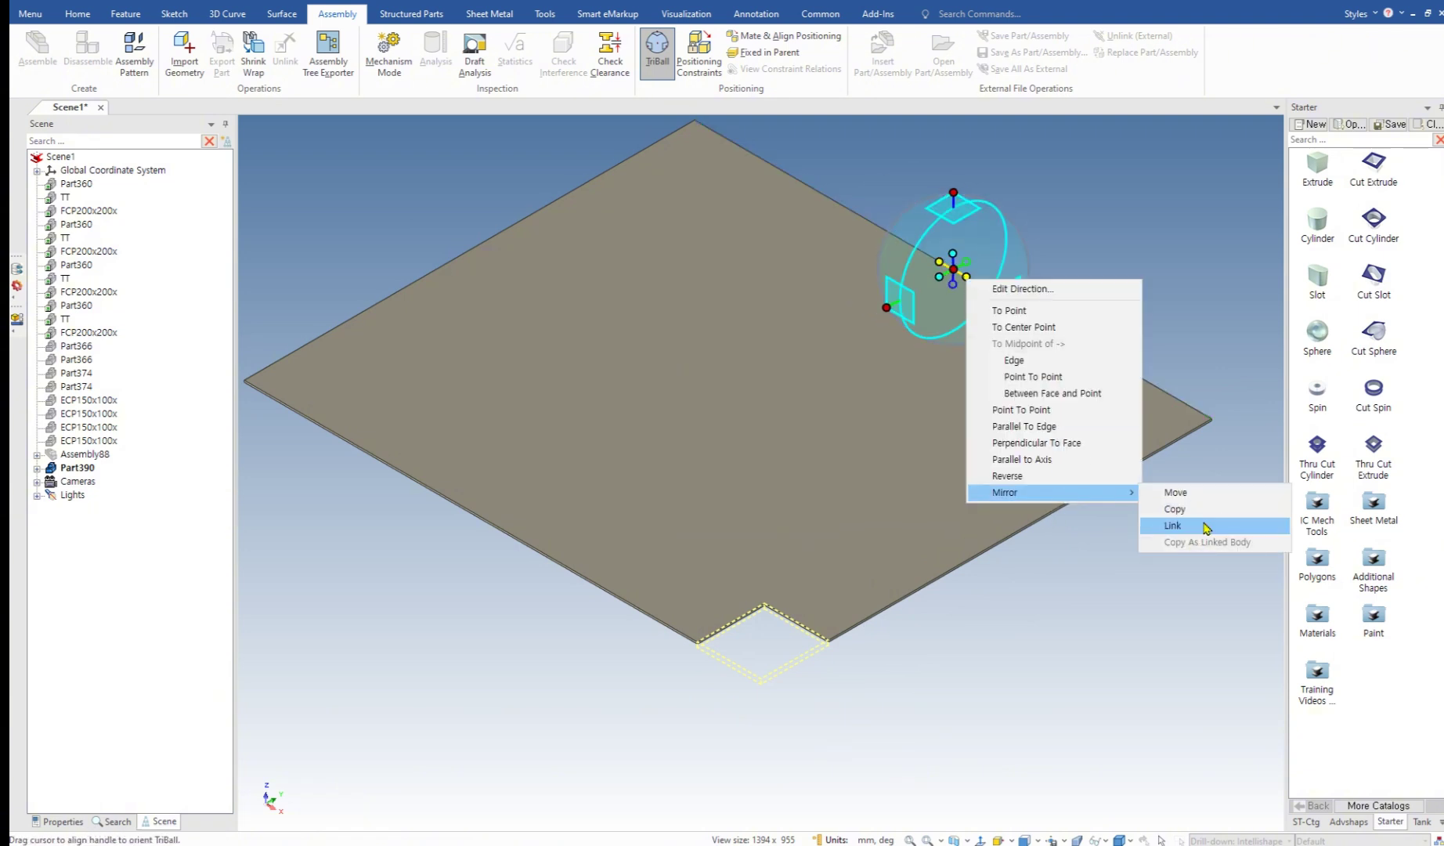
{"action": "left_click", "coordinate": [1206, 526]}
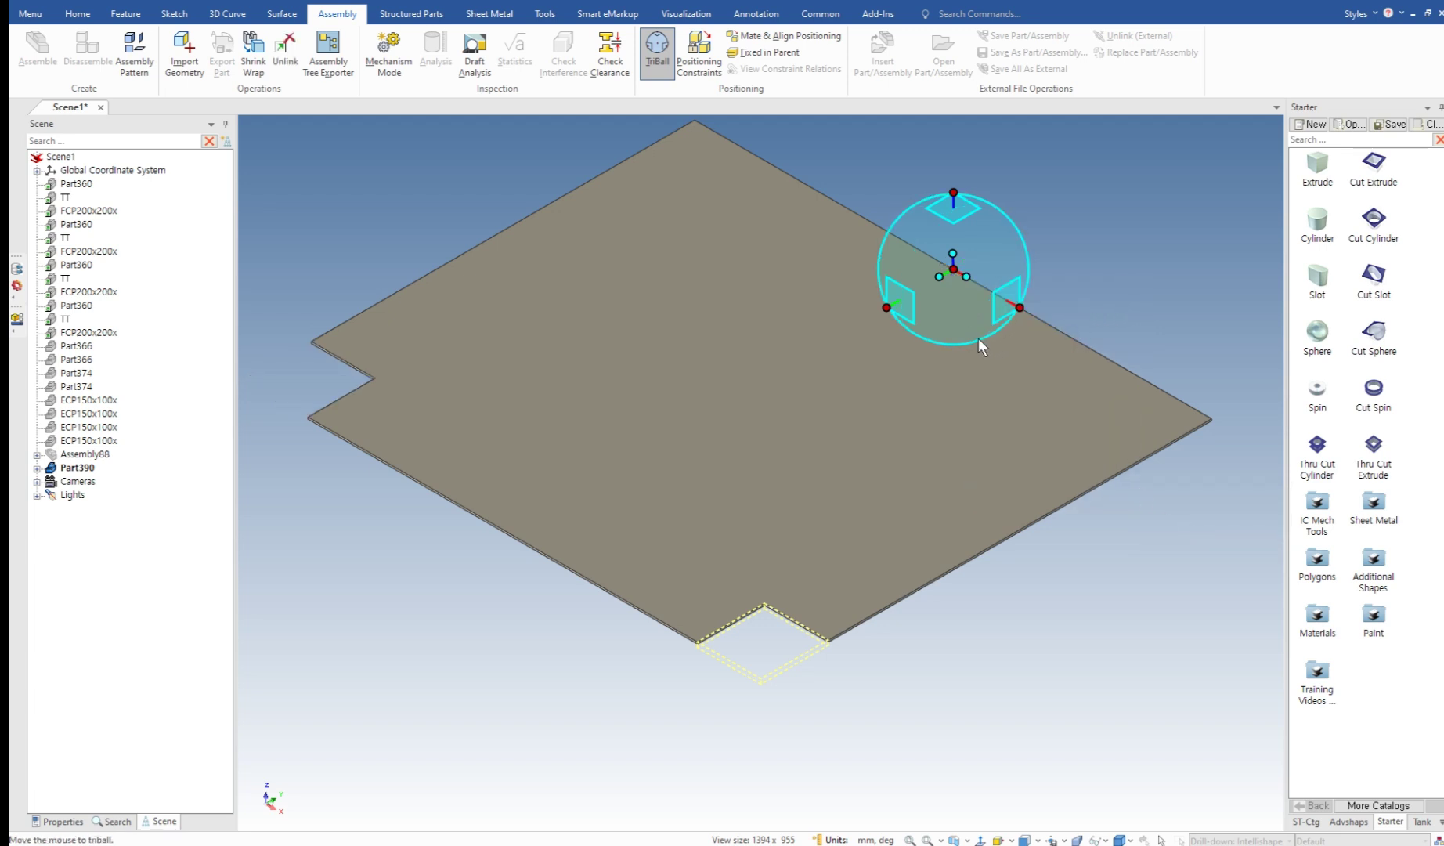
Step: Select both corner cuts and mirror them as linked copies to the two opposite corners, with the TriBall moved to the middle of the plate
{"action": "key", "text": "F10"}
{"action": "left_click_drag", "start_coordinate": [329, 353], "coordinate": [349, 369]}
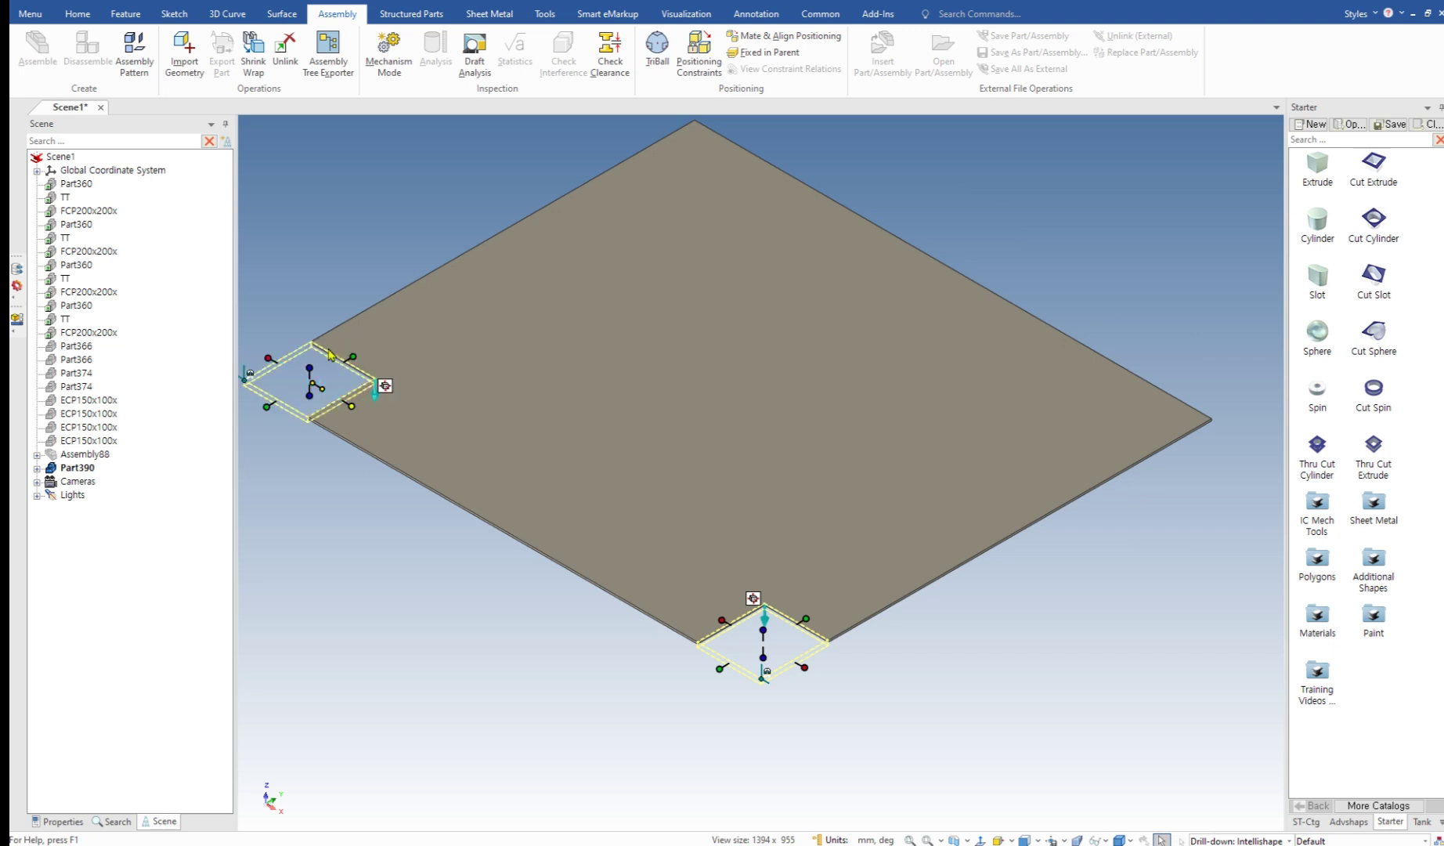
{"action": "key", "text": "F10"}
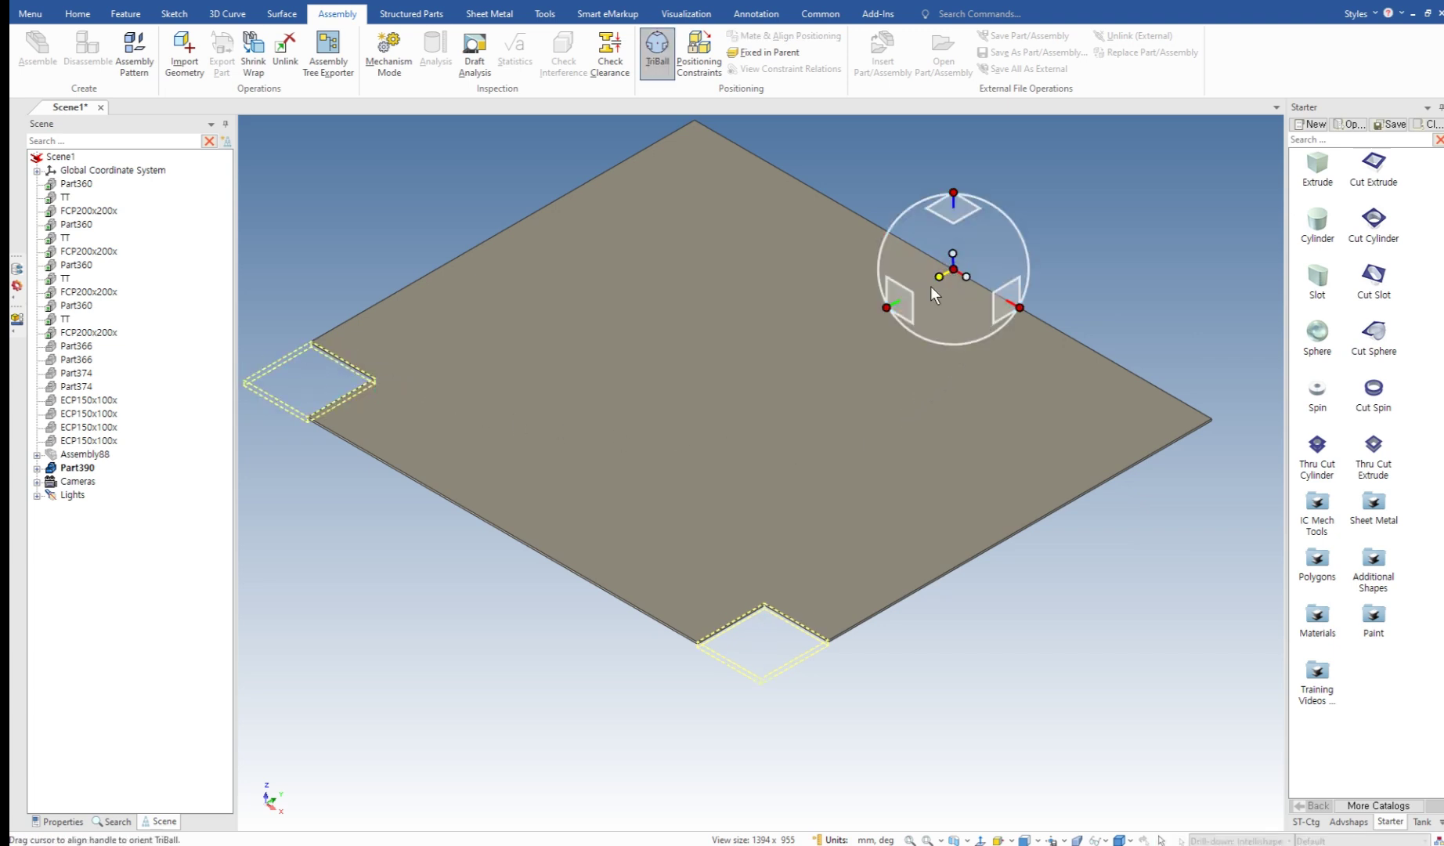
{"action": "right_click", "coordinate": [890, 308]}
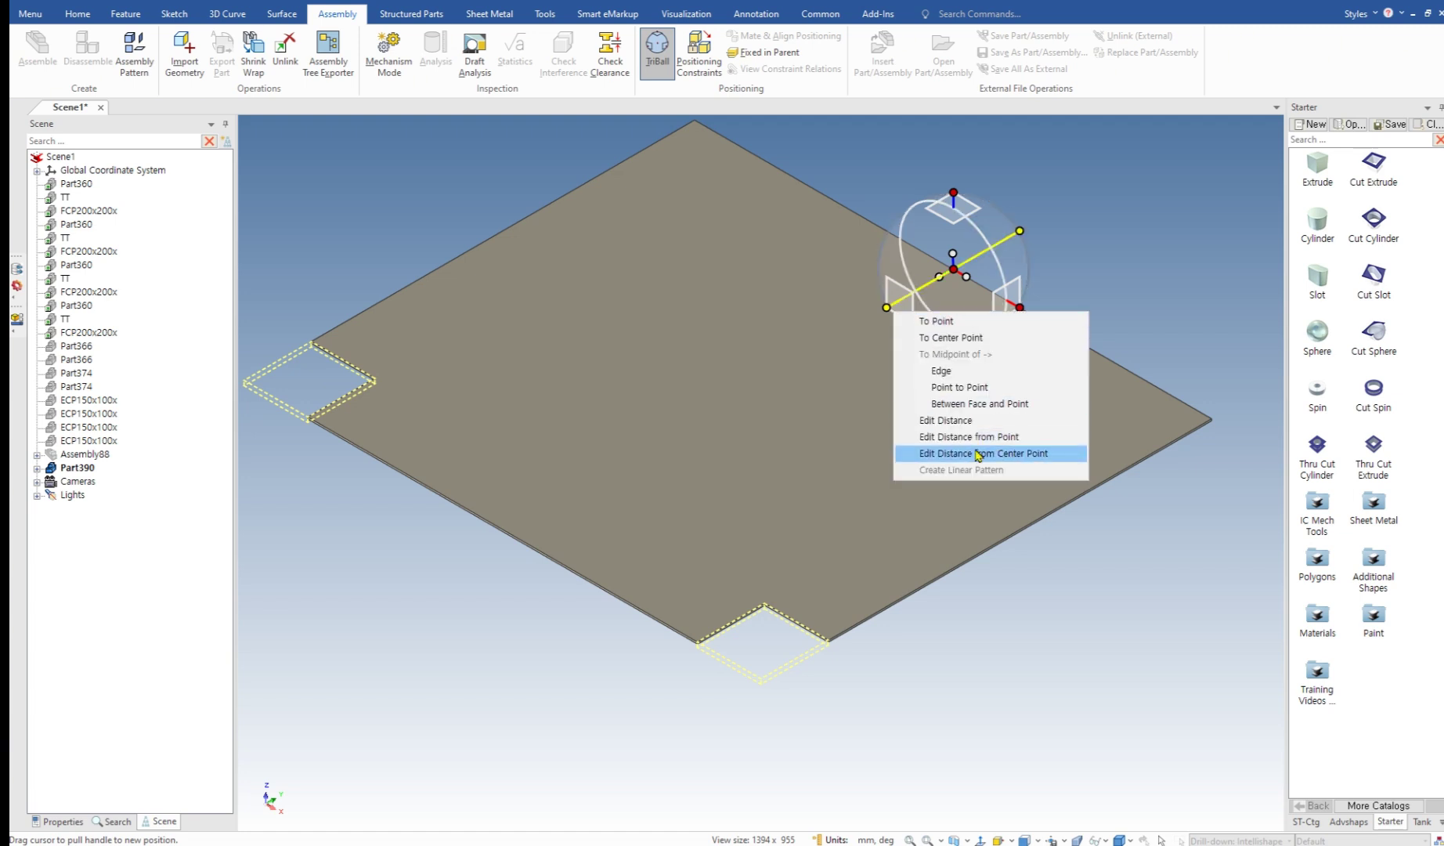
{"action": "left_click", "coordinate": [977, 383]}
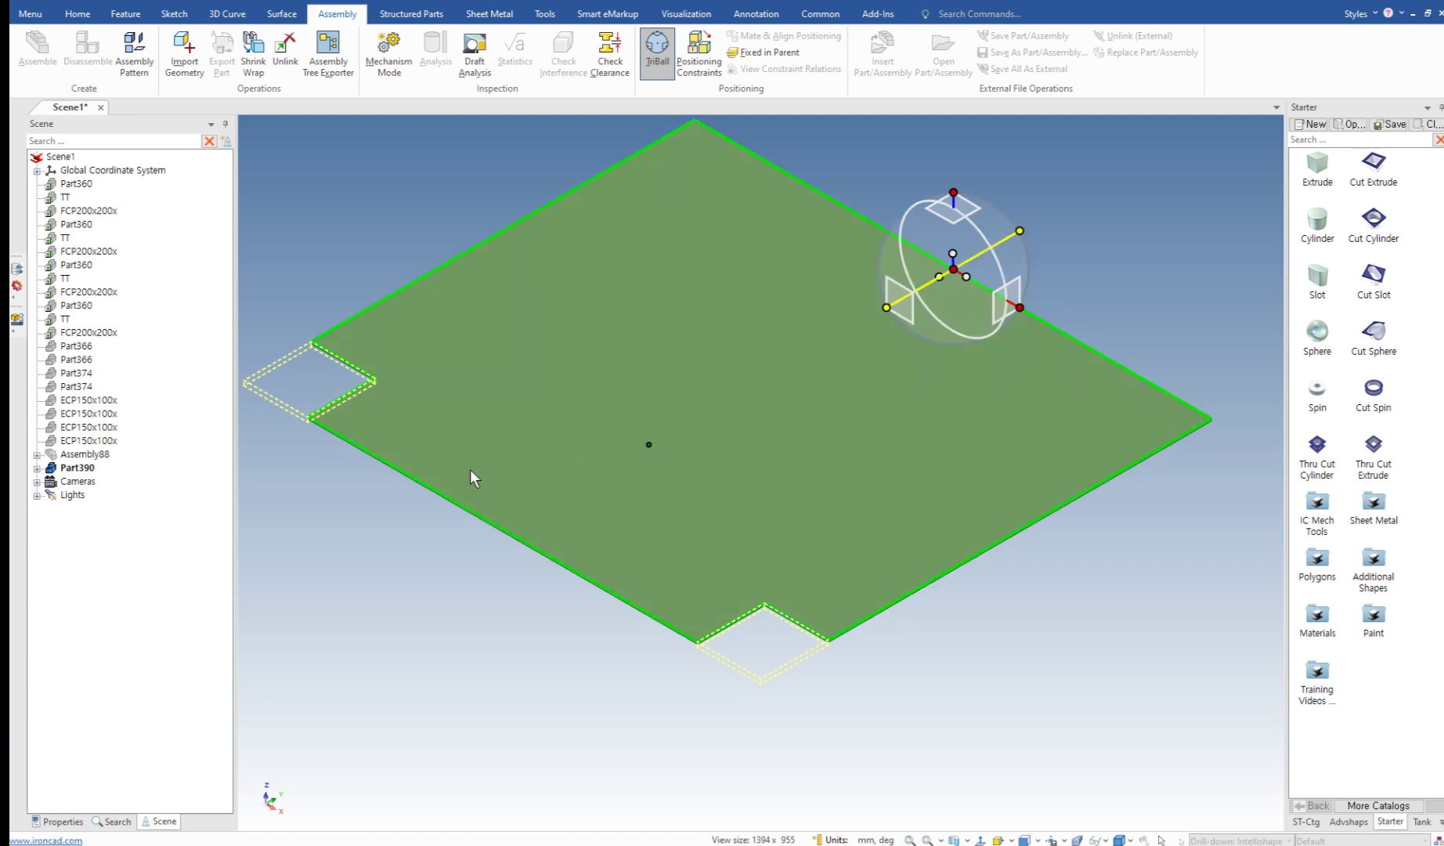
{"action": "left_click", "coordinate": [455, 499]}
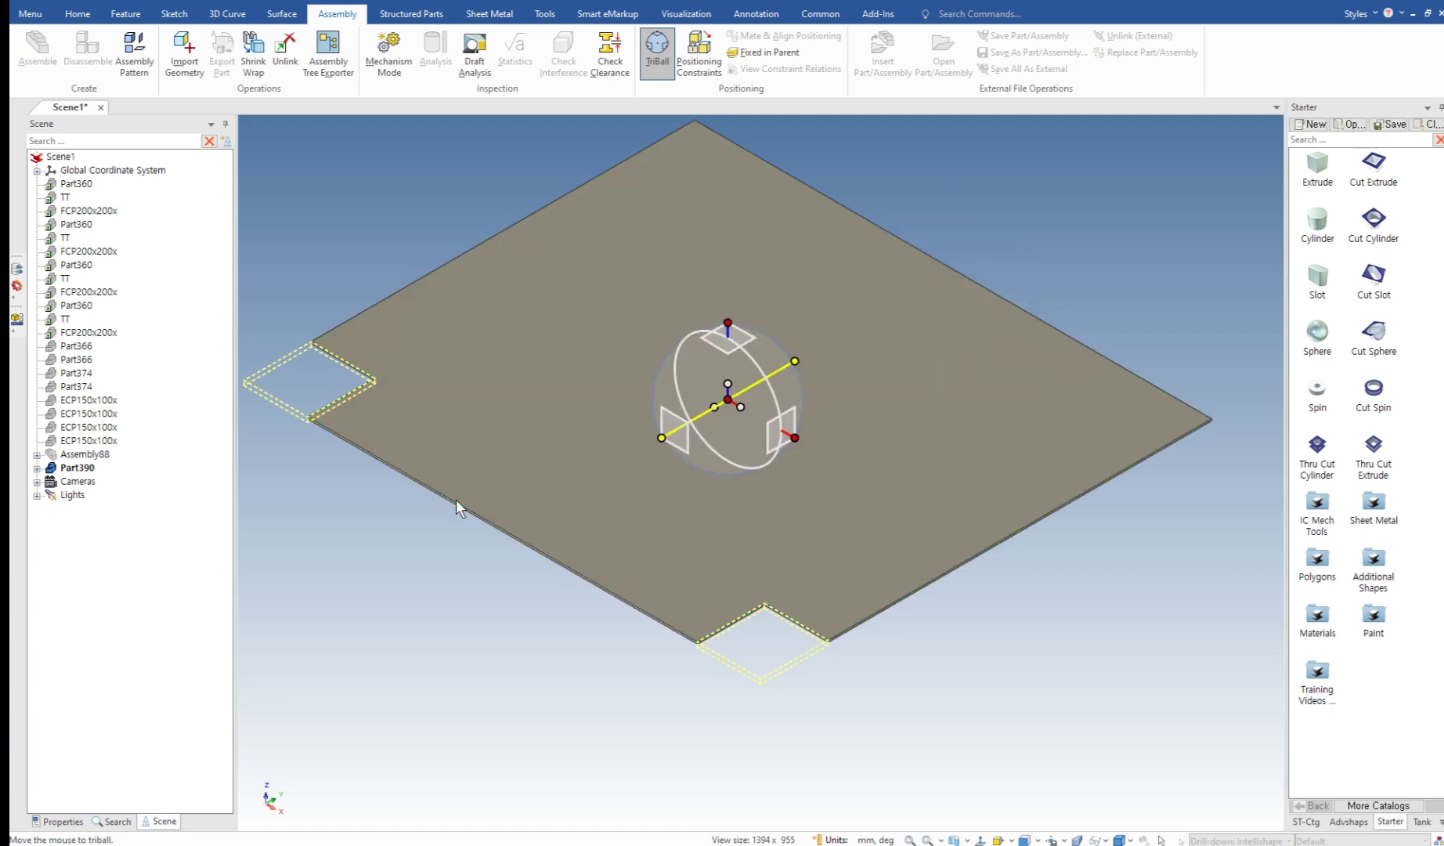
{"action": "right_click", "coordinate": [727, 407]}
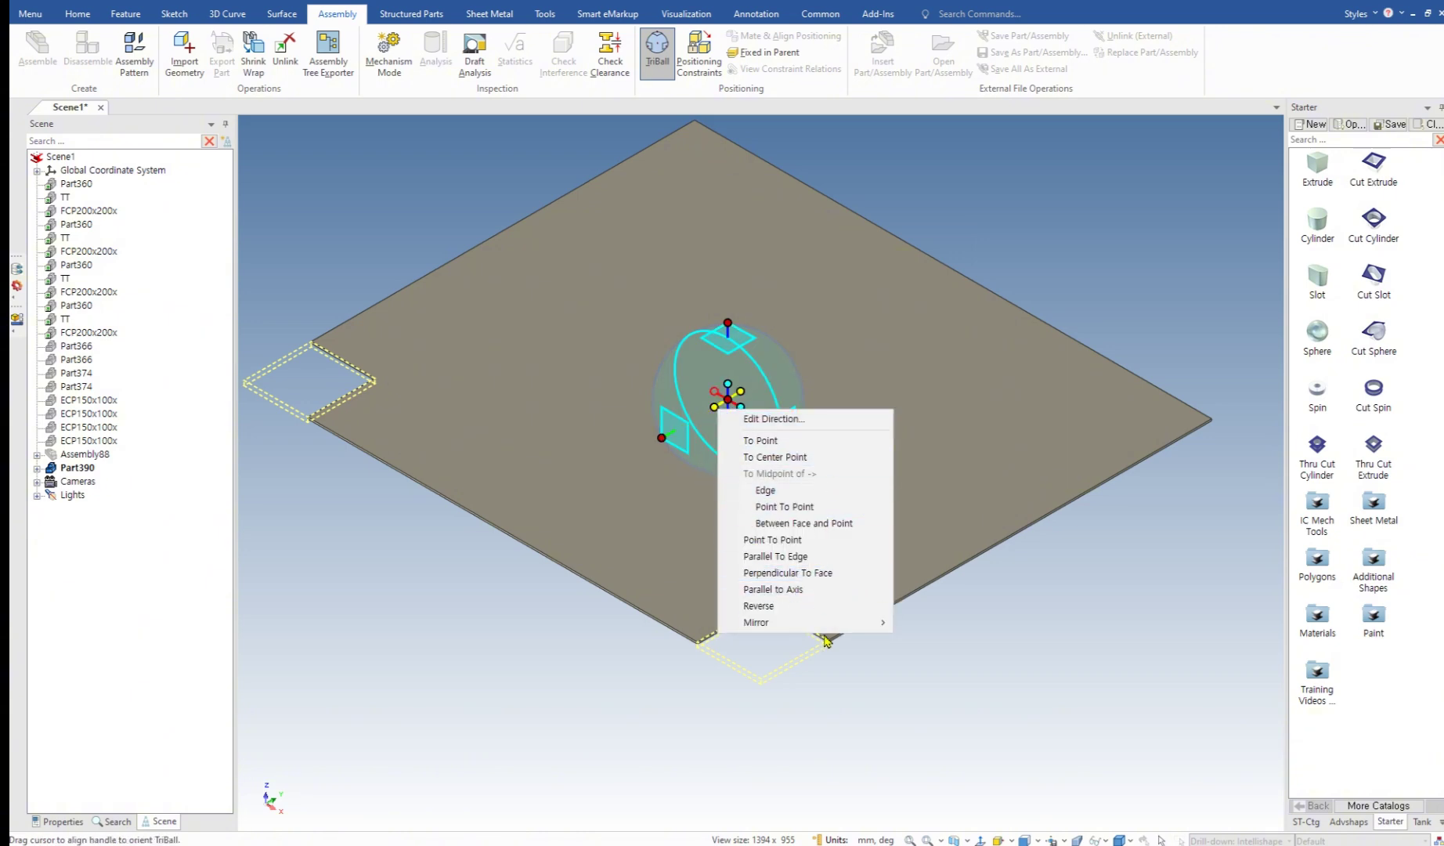
{"action": "mouse_move", "coordinate": [842, 623]}
{"action": "left_click", "coordinate": [940, 655]}
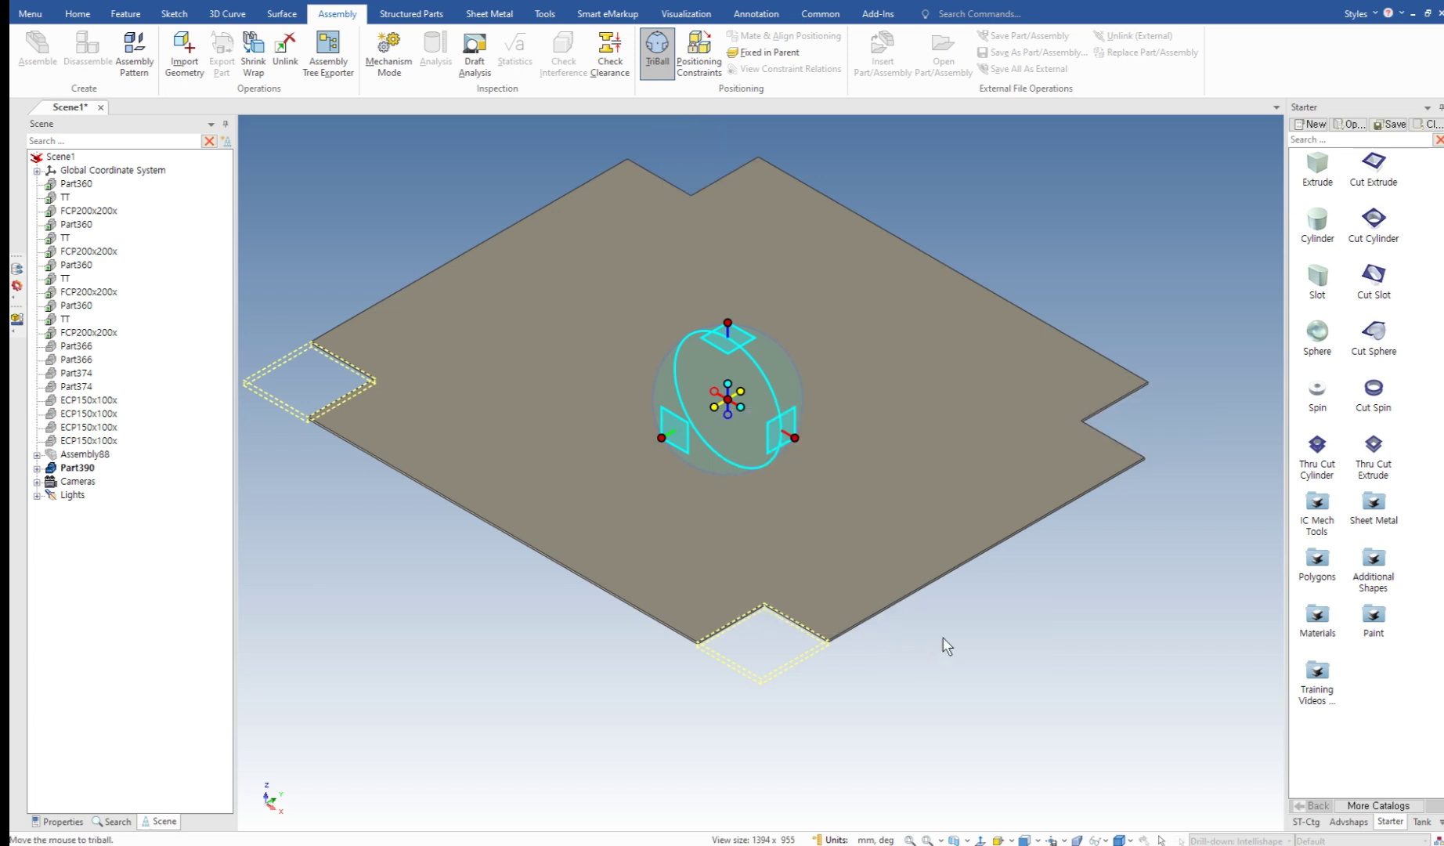
{"action": "left_click", "coordinate": [1127, 296]}
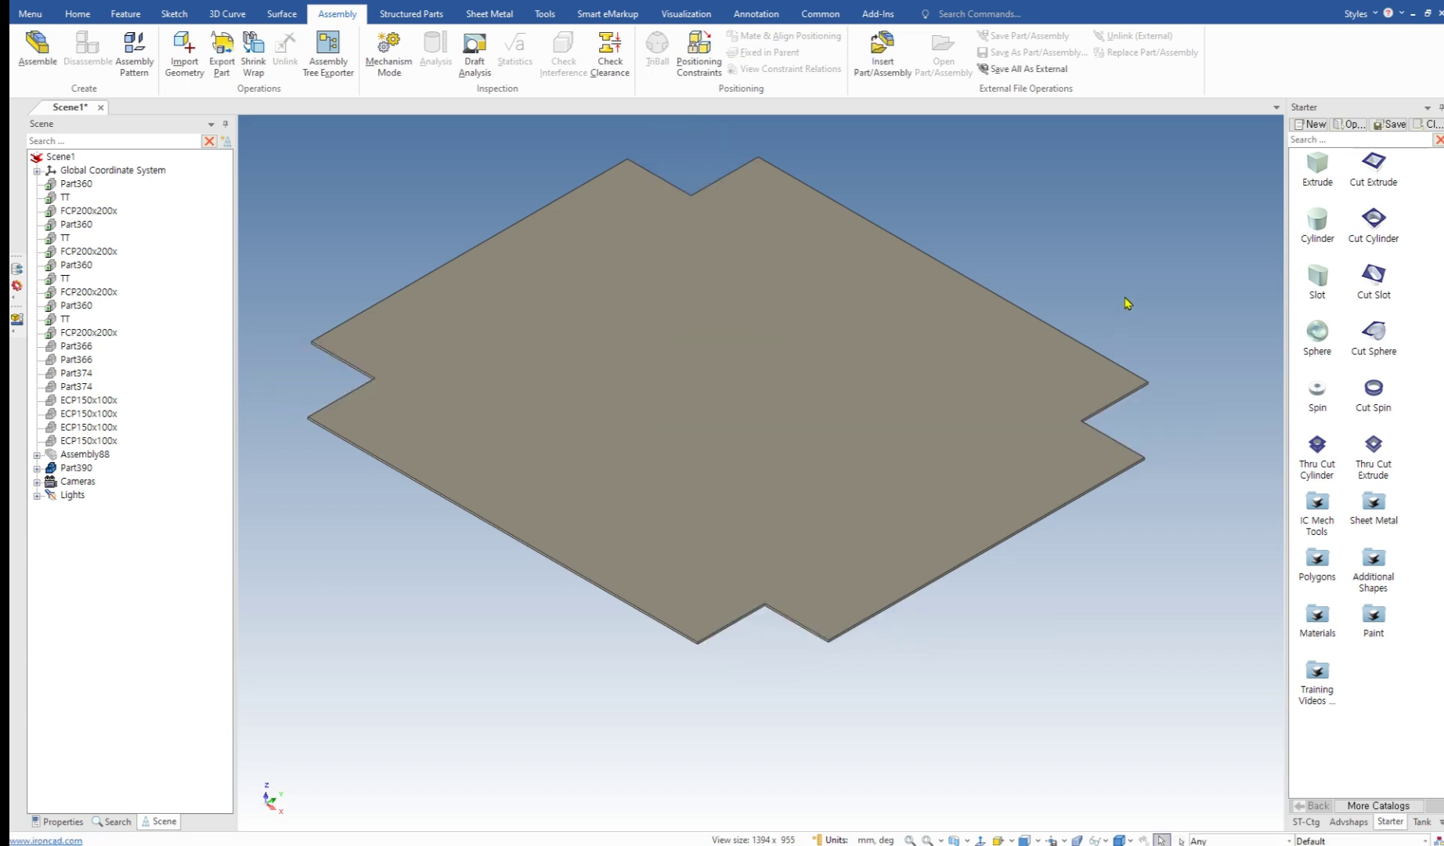
Step: Show all hidden frame parts and narrow the near corner's linked cut by snapping its inner side to the column's flange edge
{"action": "key", "text": "ctrl+shift+h"}
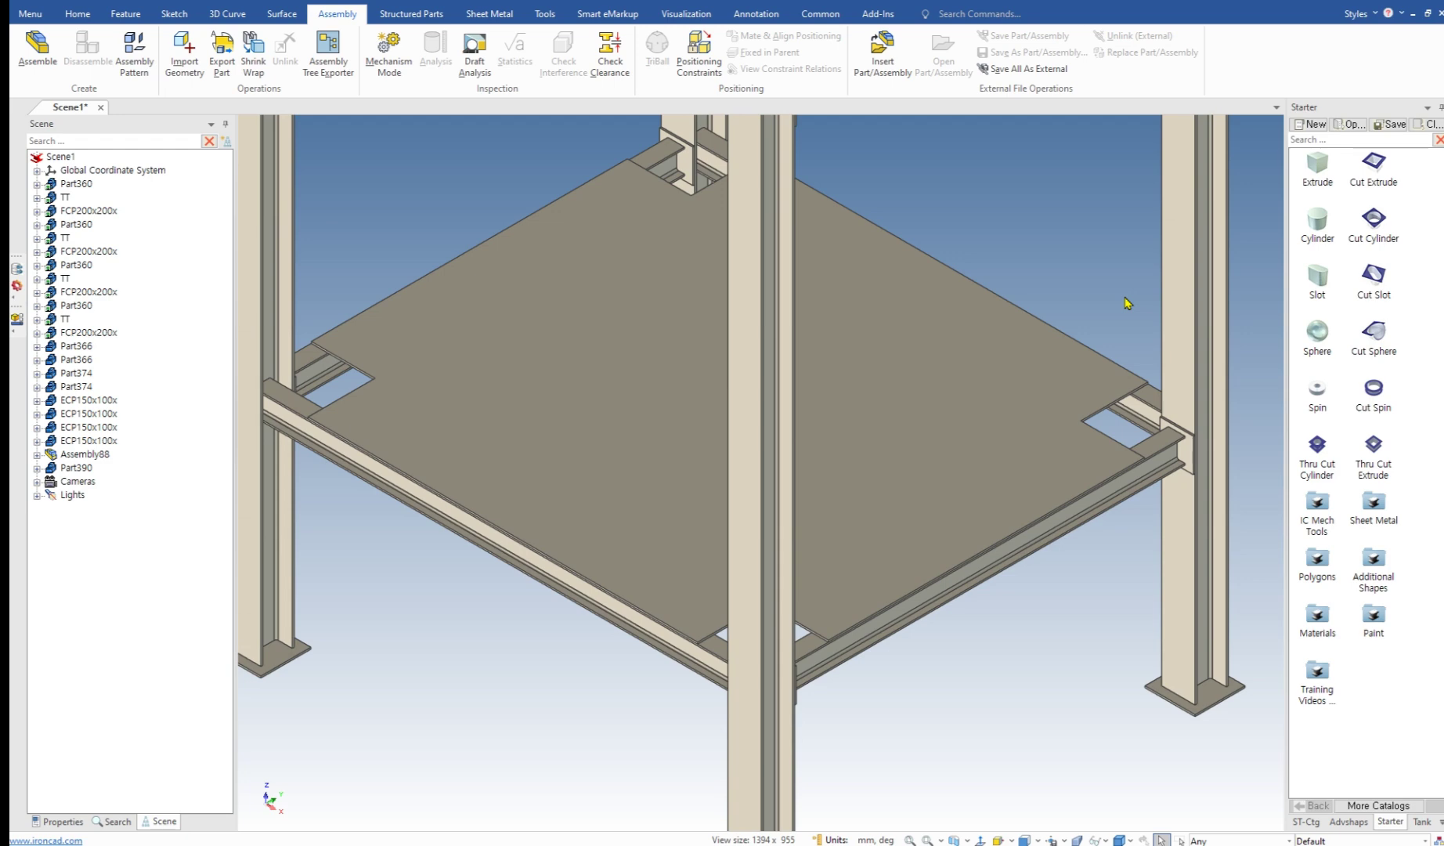
{"action": "scroll", "coordinate": [739, 583], "scroll_direction": "up", "scroll_amount": 5}
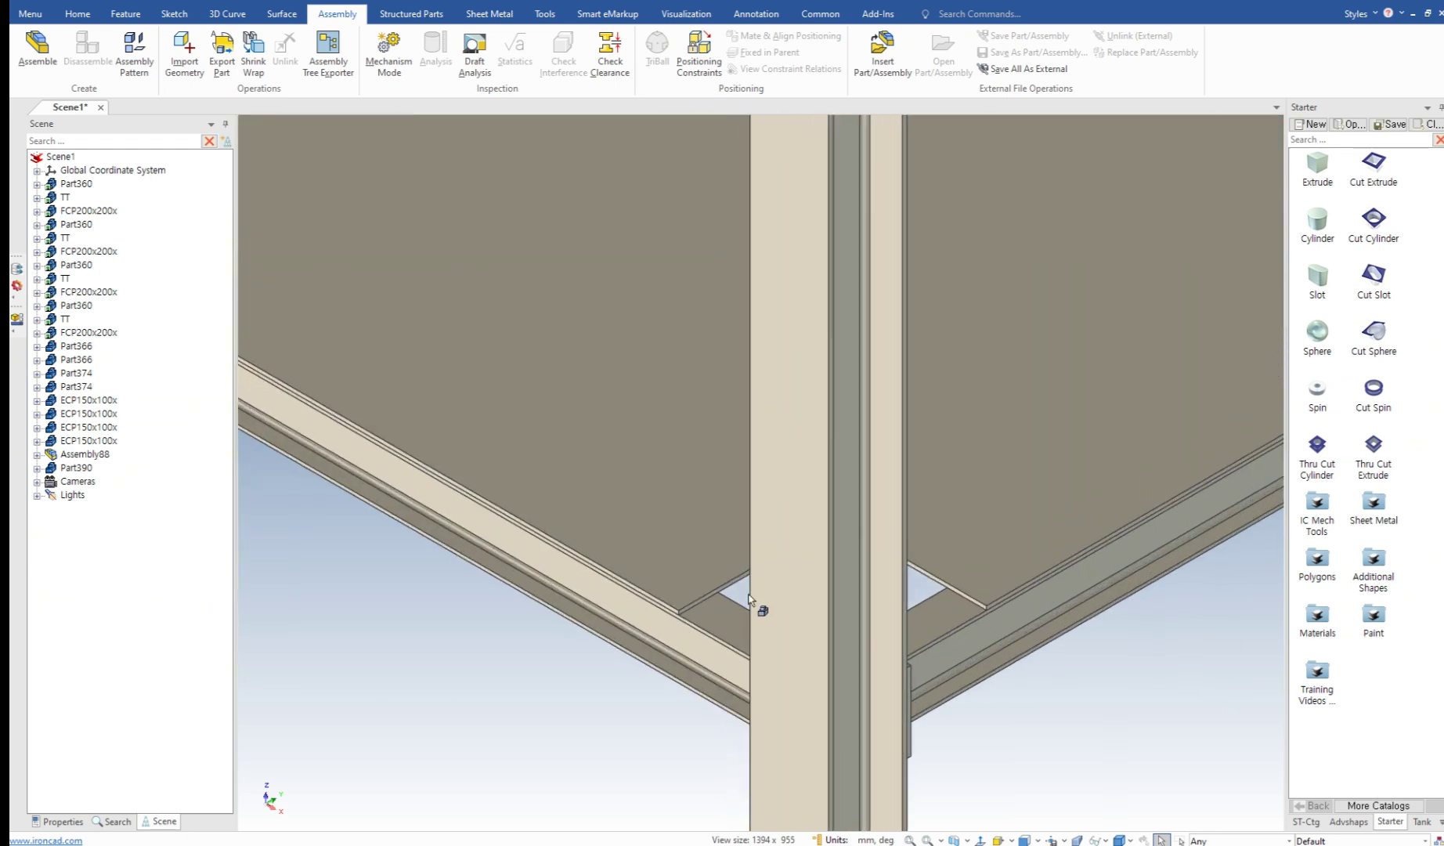
{"action": "middle_click_drag", "start_coordinate": [769, 556], "coordinate": [741, 462]}
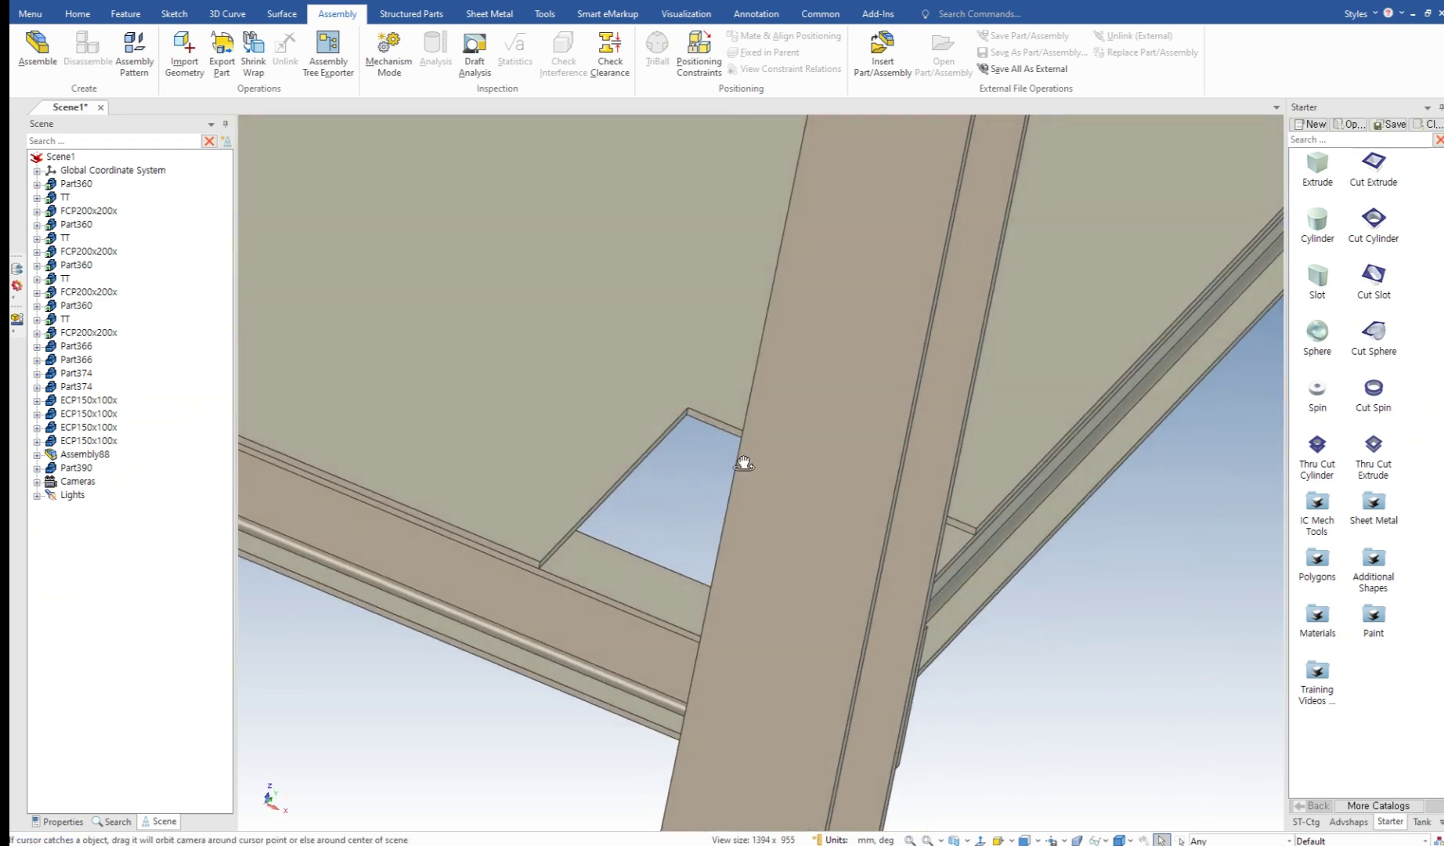
{"action": "left_click", "coordinate": [644, 472]}
{"action": "middle_click_drag", "start_coordinate": [680, 580], "coordinate": [725, 638]}
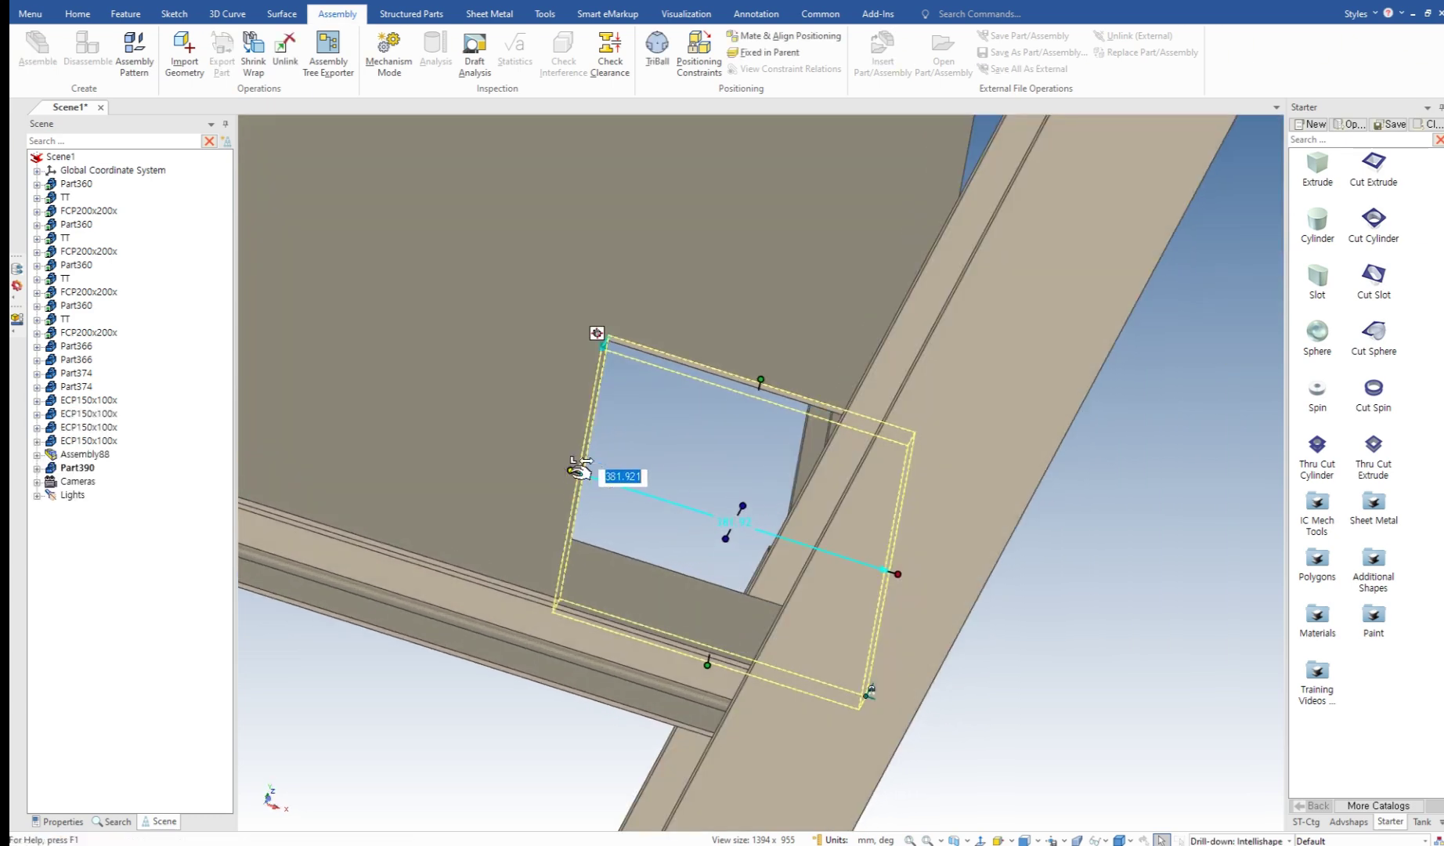
{"action": "left_click_drag", "start_coordinate": [583, 481], "coordinate": [831, 531]}
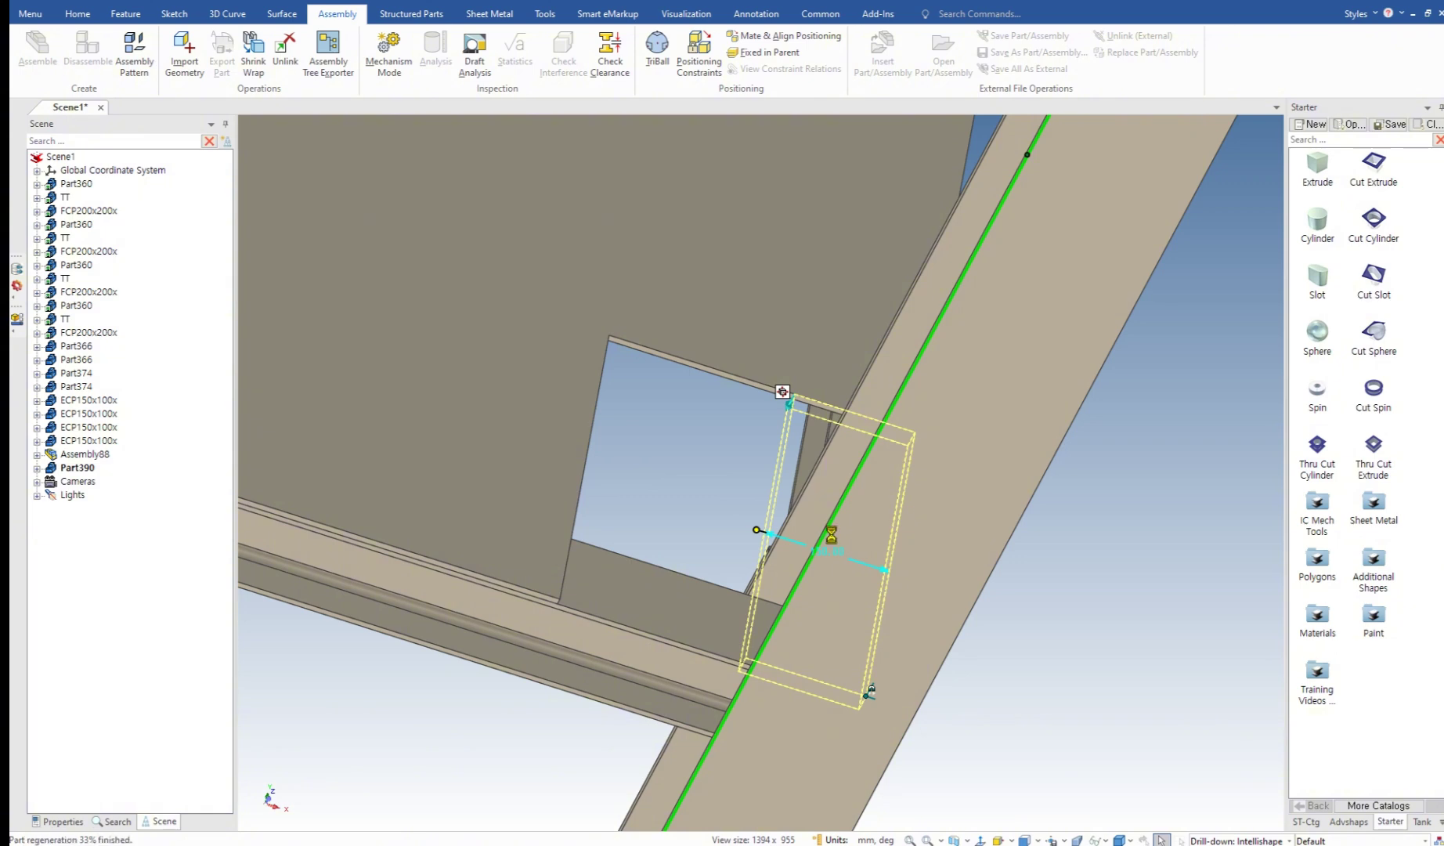
{"action": "scroll", "coordinate": [862, 657], "scroll_direction": "down", "scroll_amount": 5}
Step: Shorten the linked corner cut in its other direction so the floor plate fits closely around the column
{"action": "middle_click_drag", "start_coordinate": [867, 532], "coordinate": [664, 508]}
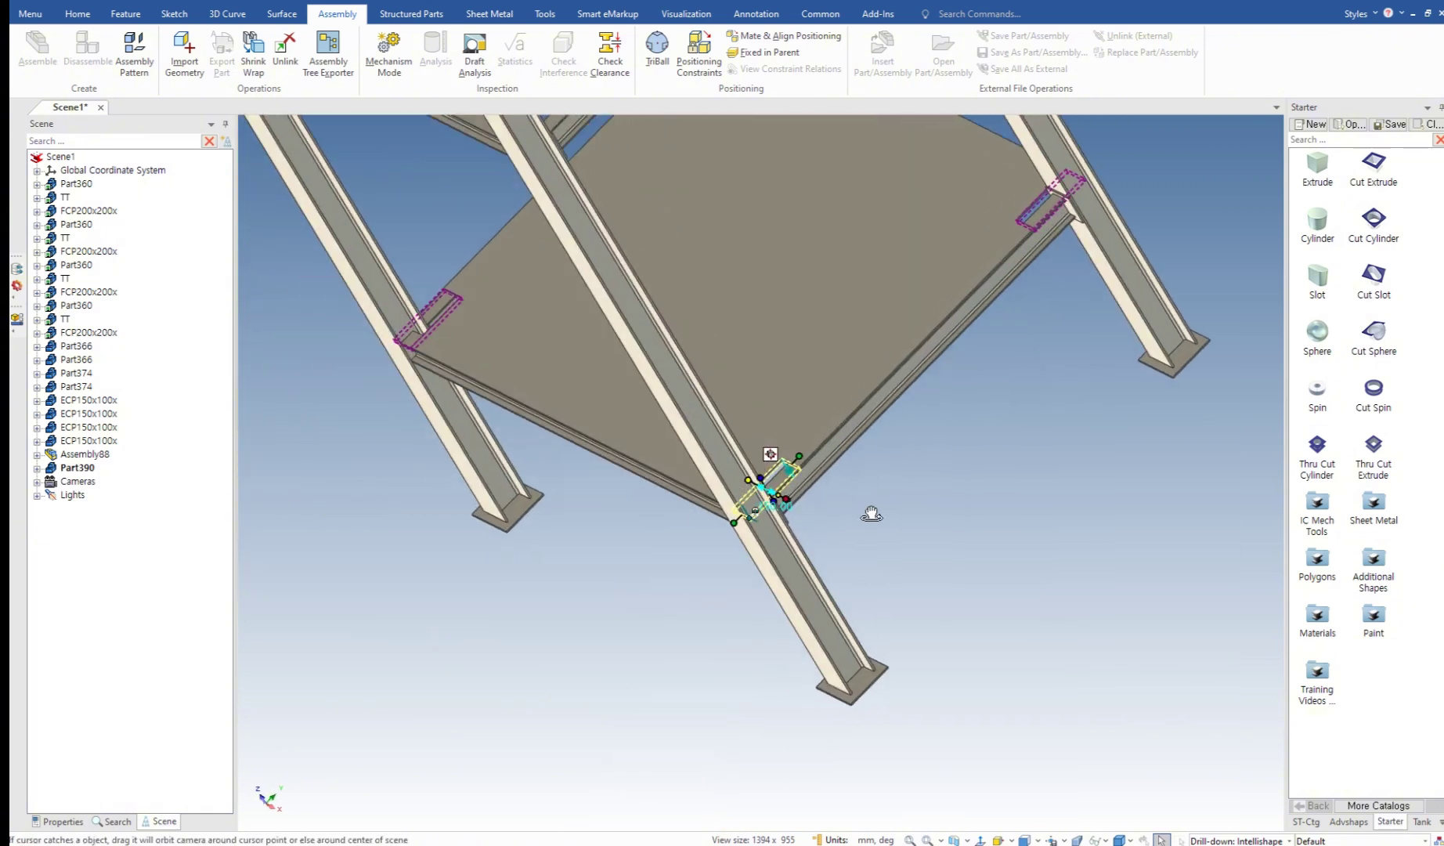
{"action": "scroll", "coordinate": [871, 514], "scroll_direction": "up", "scroll_amount": 5}
{"action": "left_click_drag", "start_coordinate": [716, 462], "coordinate": [648, 507]}
{"action": "left_click", "coordinate": [953, 583]}
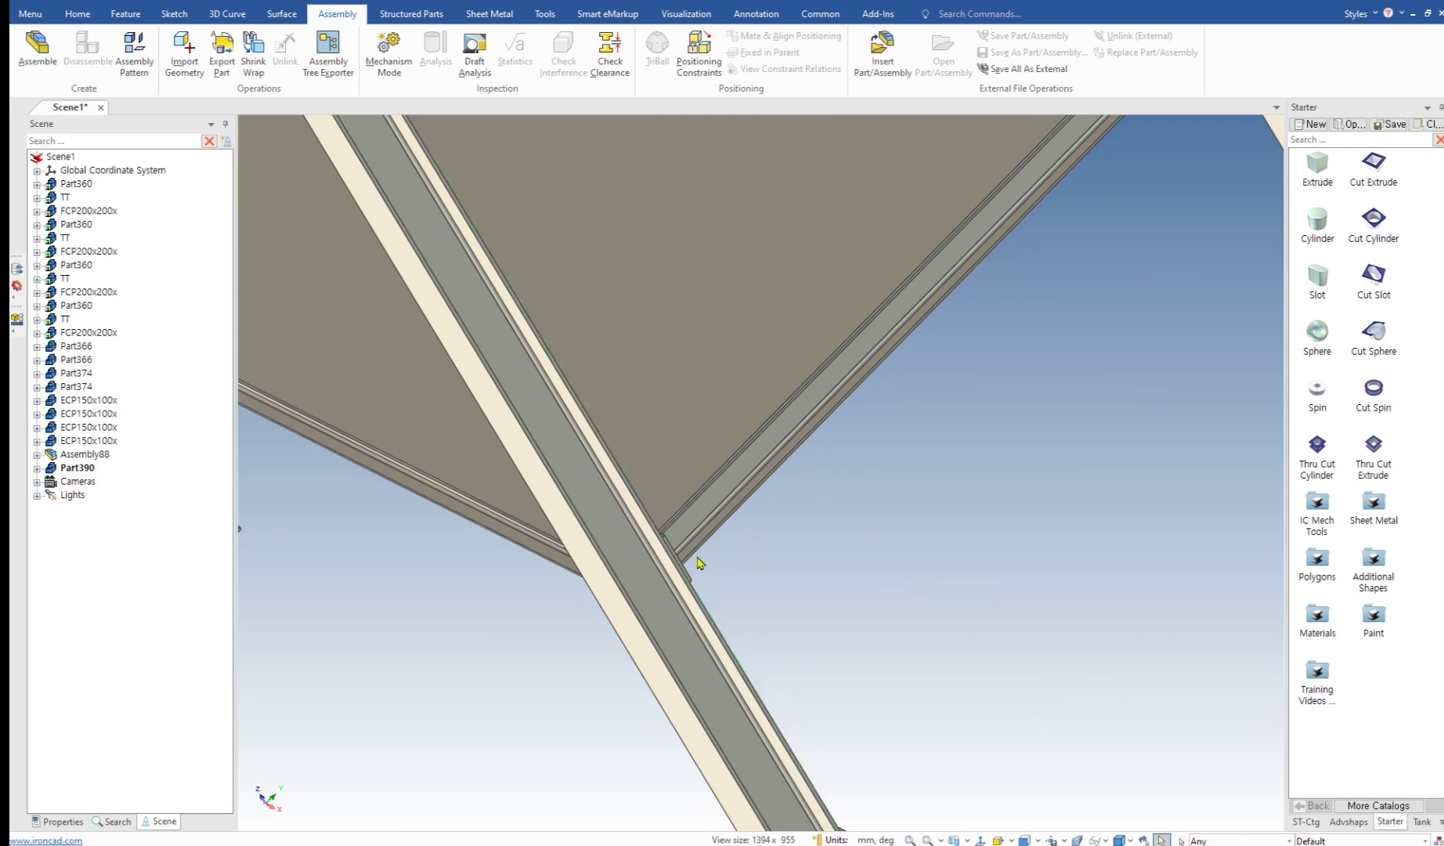
Step: Examine how the notched floor plate fits around the column and connection plate, and inspect the whole frame from several sides
{"action": "middle_click_drag", "start_coordinate": [693, 561], "coordinate": [596, 630]}
{"action": "scroll", "coordinate": [701, 543], "scroll_direction": "up", "scroll_amount": 3}
{"action": "middle_click_drag", "start_coordinate": [677, 493], "coordinate": [664, 472]}
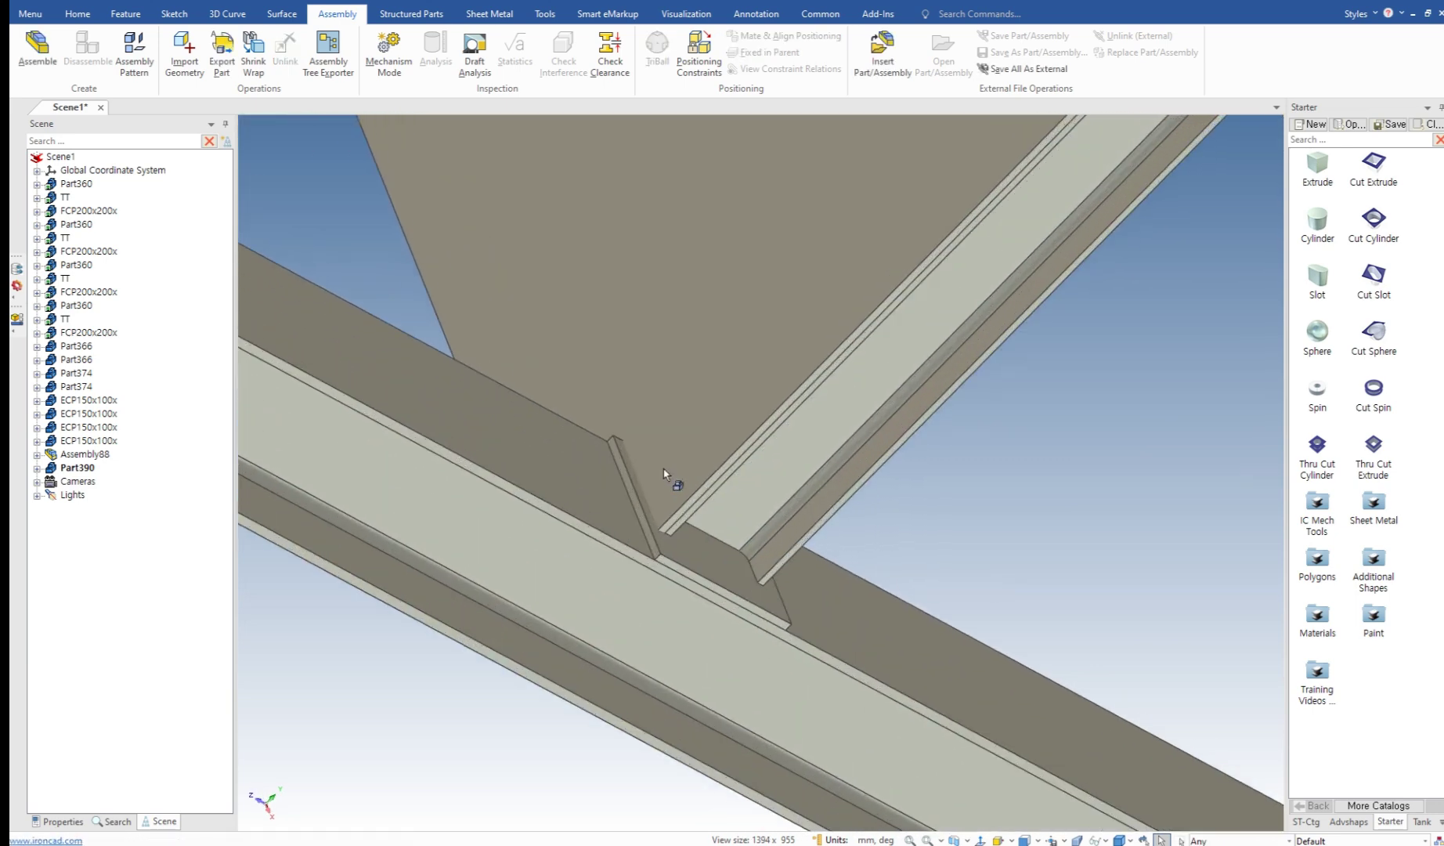
{"action": "scroll", "coordinate": [670, 437], "scroll_direction": "up", "scroll_amount": 2}
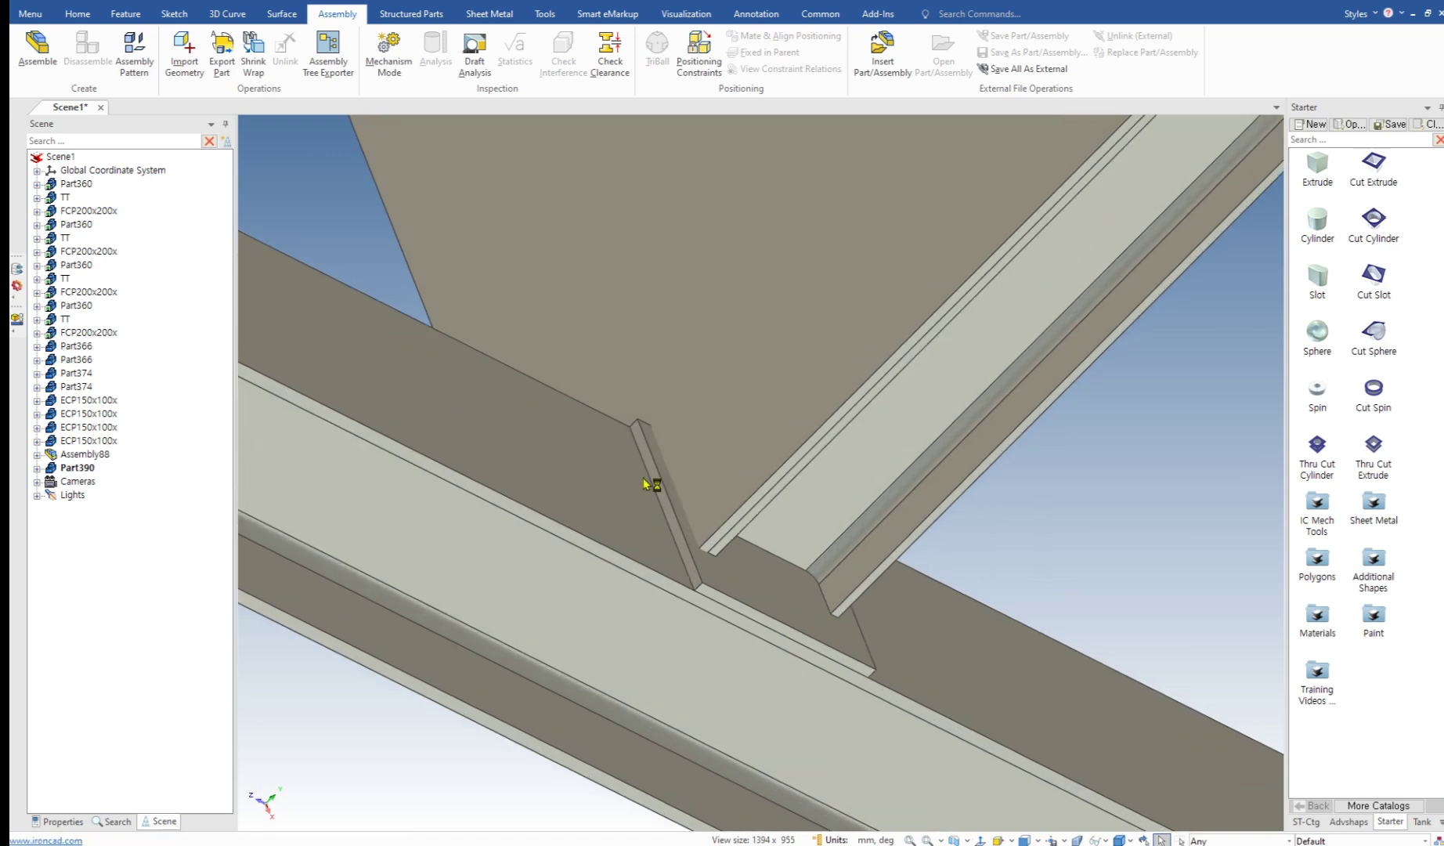
{"action": "left_click", "coordinate": [676, 494]}
{"action": "middle_click_drag", "start_coordinate": [676, 511], "coordinate": [860, 501]}
{"action": "scroll", "coordinate": [858, 505], "scroll_direction": "down", "scroll_amount": 3}
{"action": "left_click", "coordinate": [931, 519]}
{"action": "key", "text": "F8"}
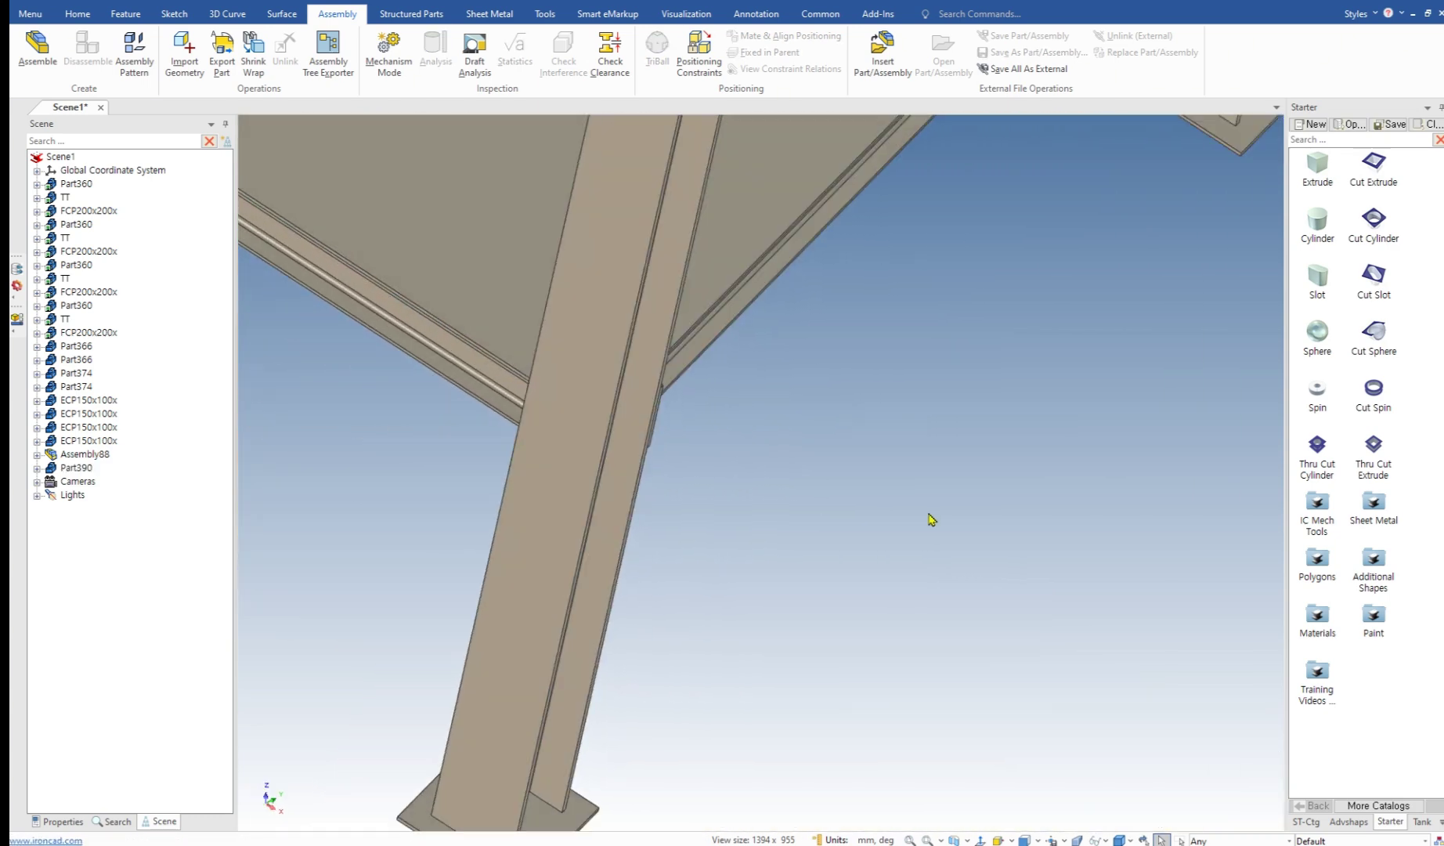
{"action": "scroll", "coordinate": [931, 519], "scroll_direction": "down", "scroll_amount": 3}
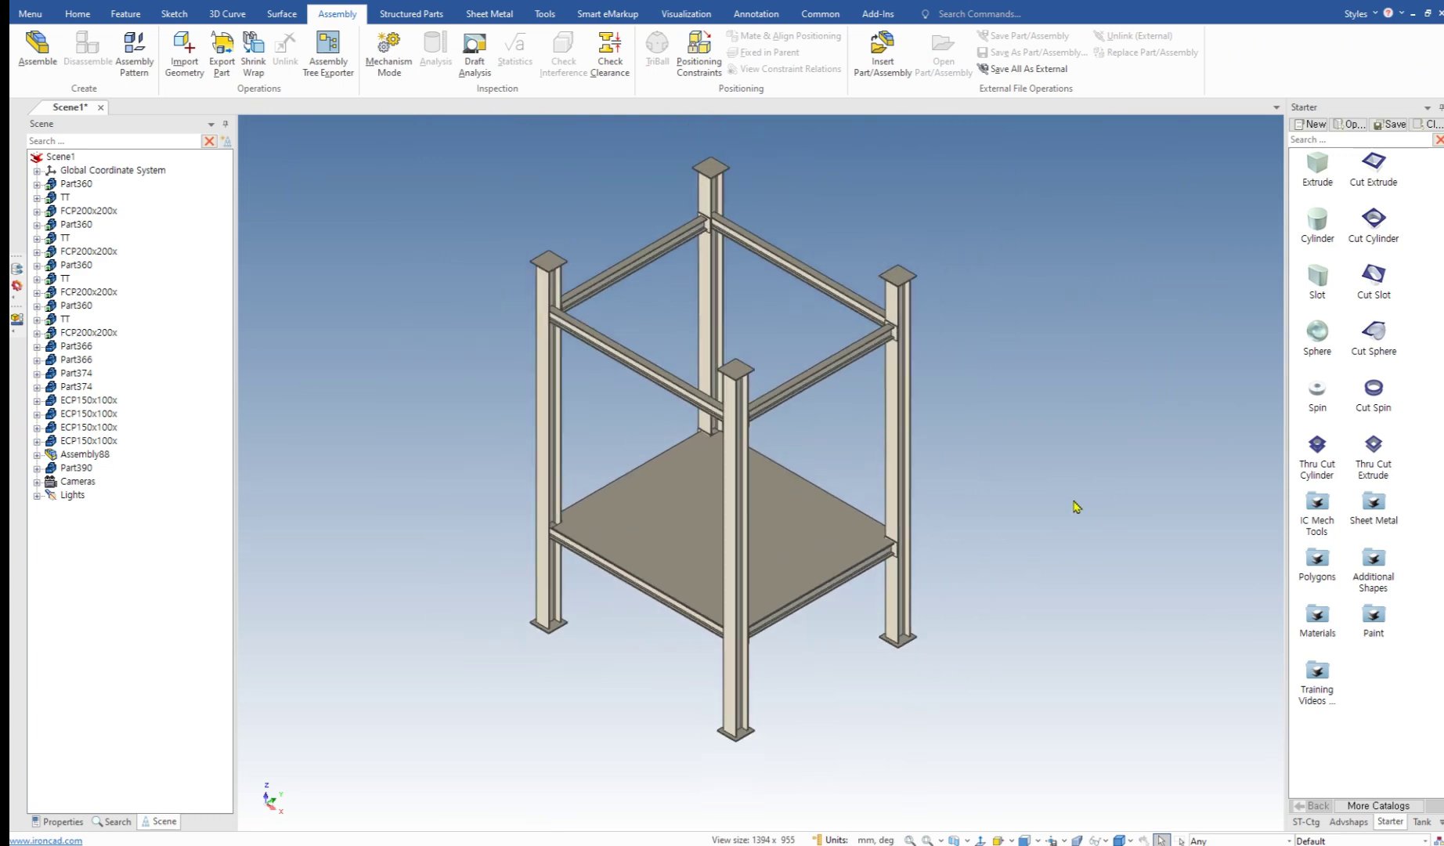
{"action": "middle_click_drag", "start_coordinate": [698, 613], "coordinate": [976, 593]}
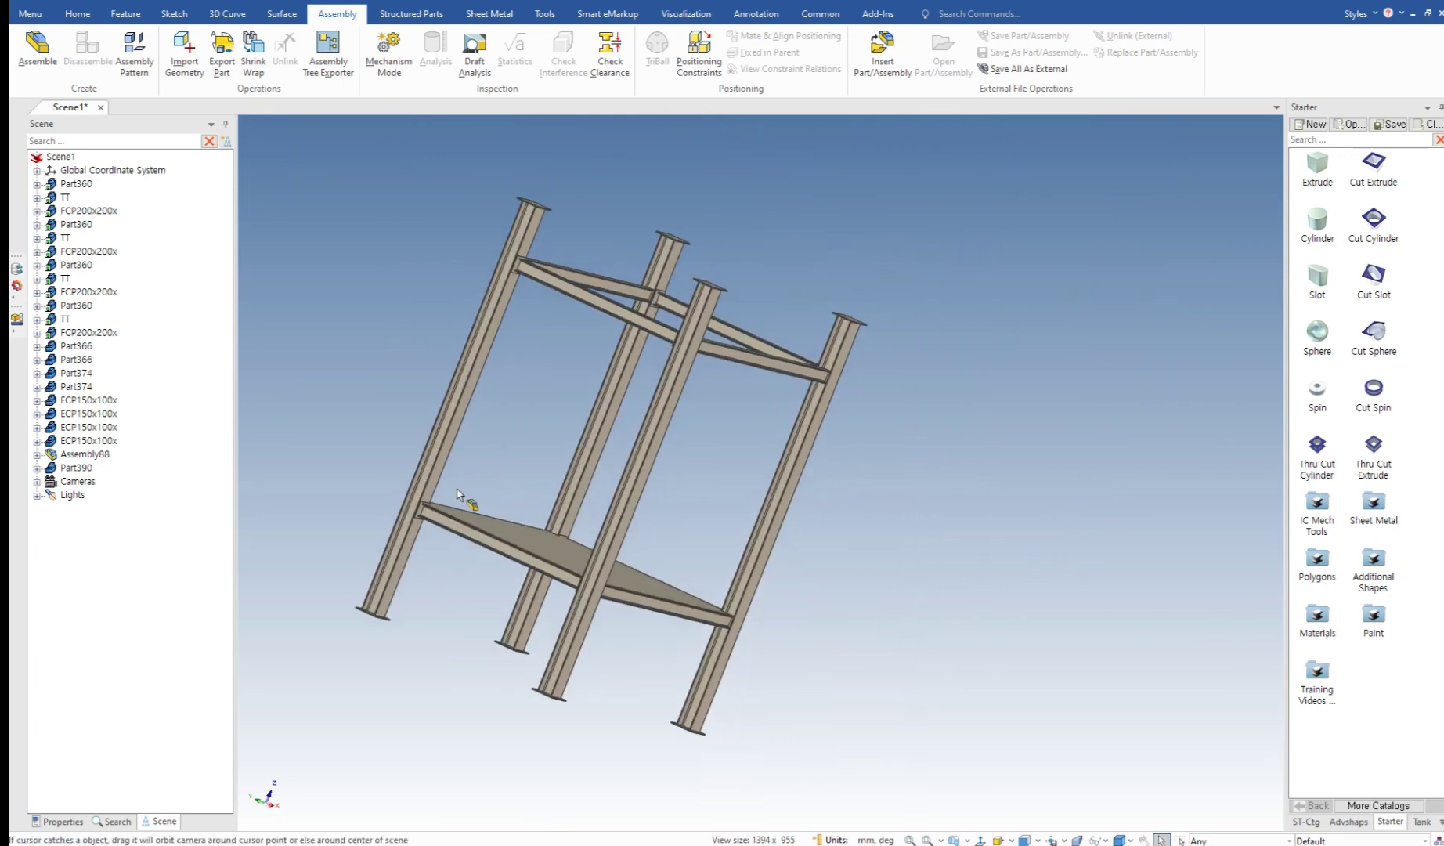
{"action": "middle_click_drag", "start_coordinate": [465, 496], "coordinate": [877, 383]}
{"action": "scroll", "coordinate": [618, 455], "scroll_direction": "up", "scroll_amount": 3}
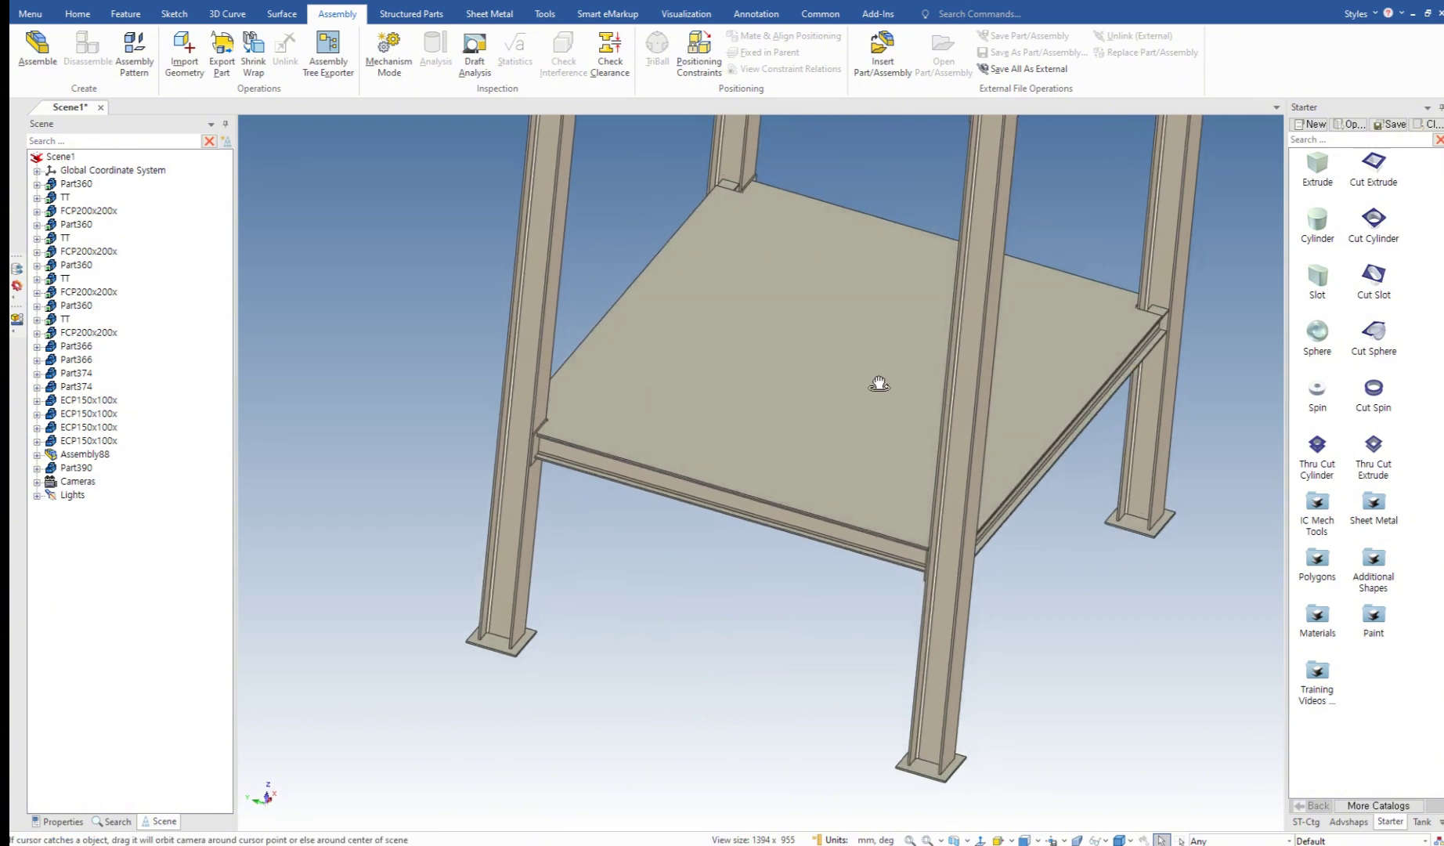
Step: Place an IPRORailingsXT railing from the structural steel catalog on the short front crossbeam beside the floor plate
{"action": "left_click", "coordinate": [1320, 822]}
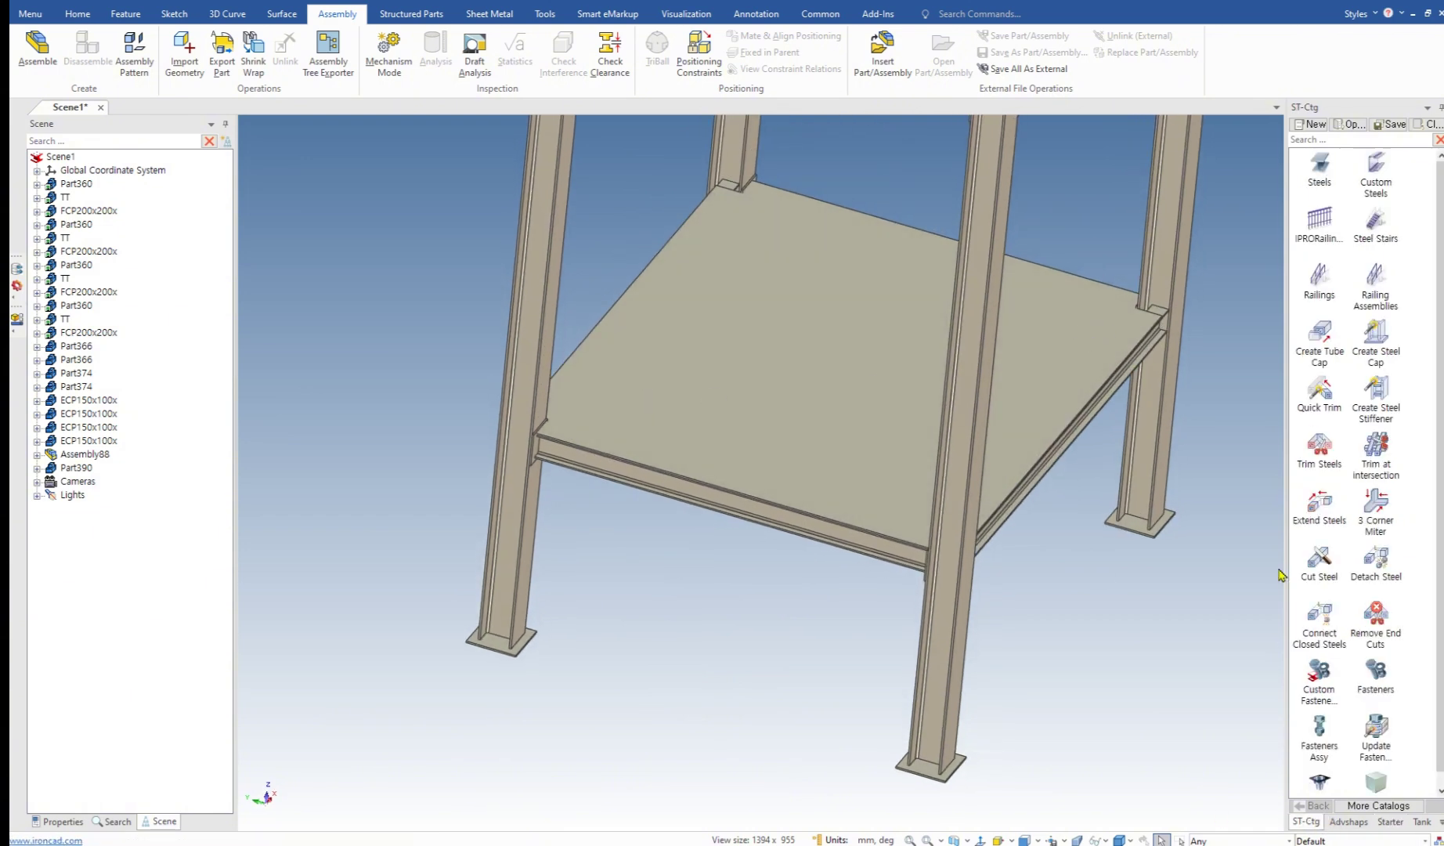
{"action": "scroll", "coordinate": [693, 461], "scroll_direction": "up", "scroll_amount": 6}
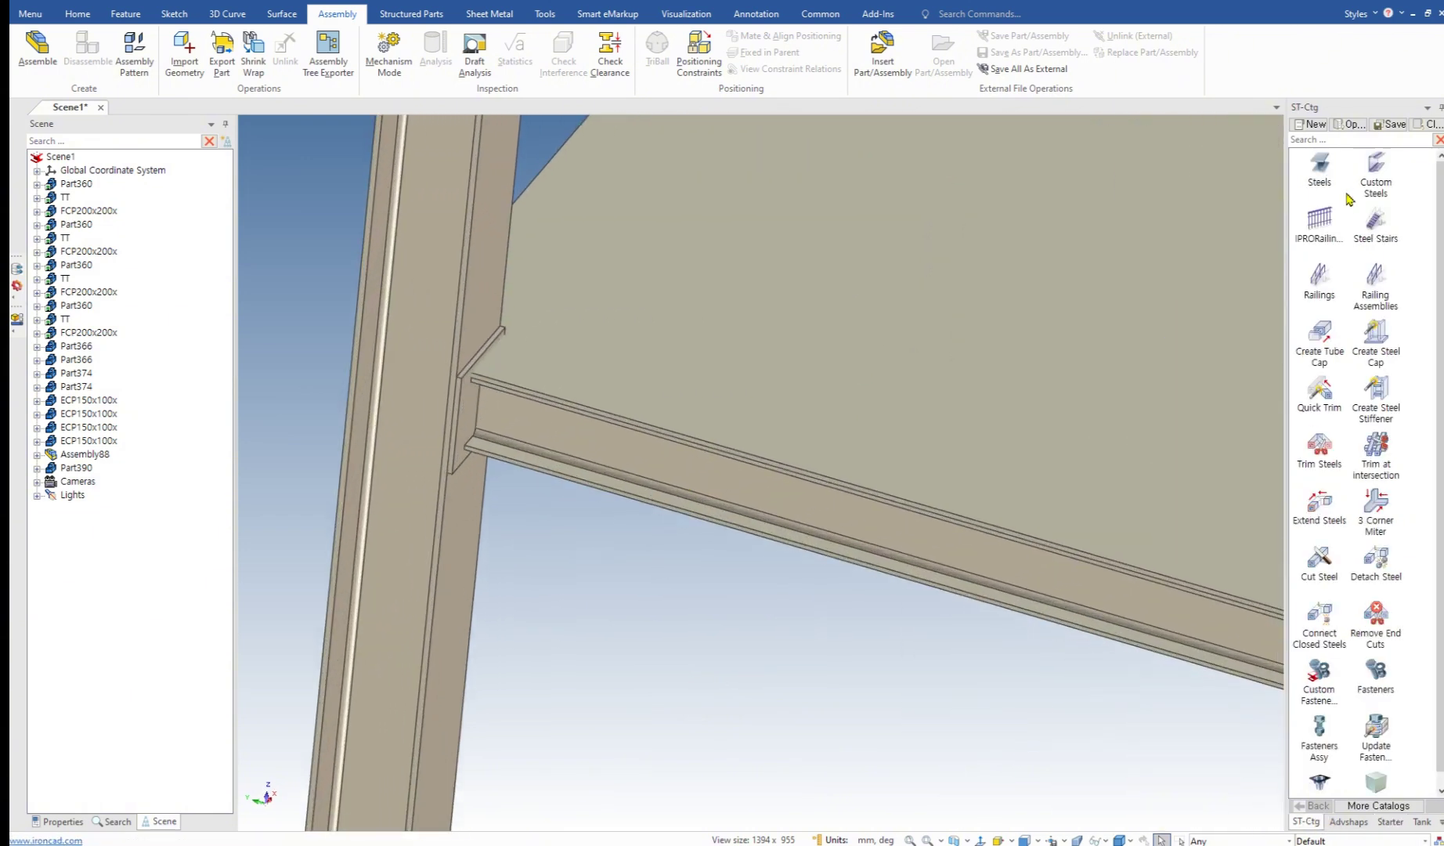
{"action": "left_click_drag", "start_coordinate": [1321, 223], "coordinate": [675, 487]}
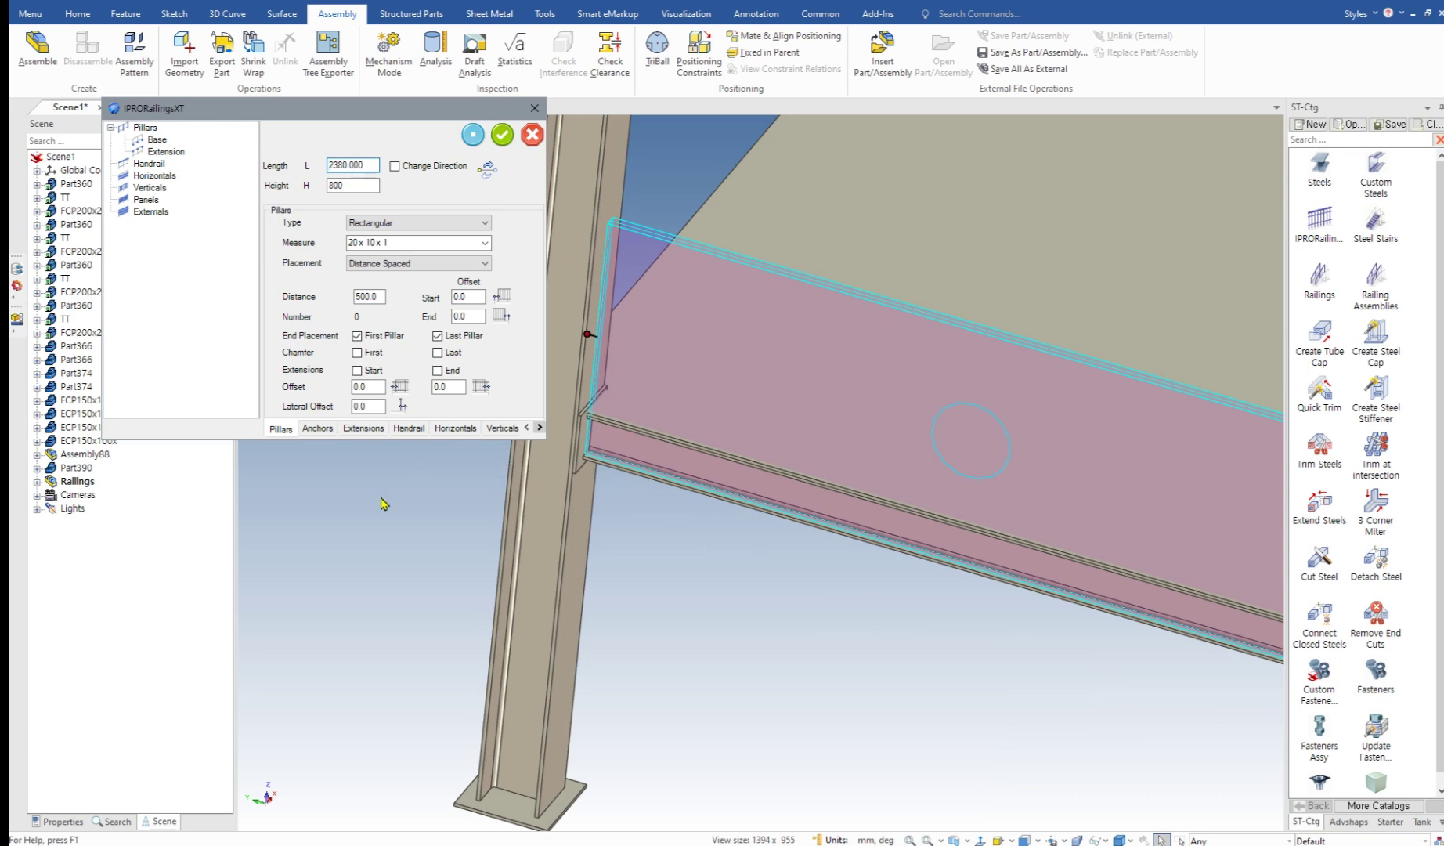
Step: Review the verticals, anchor and extension options, keep base anchors without verticals or extensions, and generate the 800 mm high railing
{"action": "left_click", "coordinate": [150, 187]}
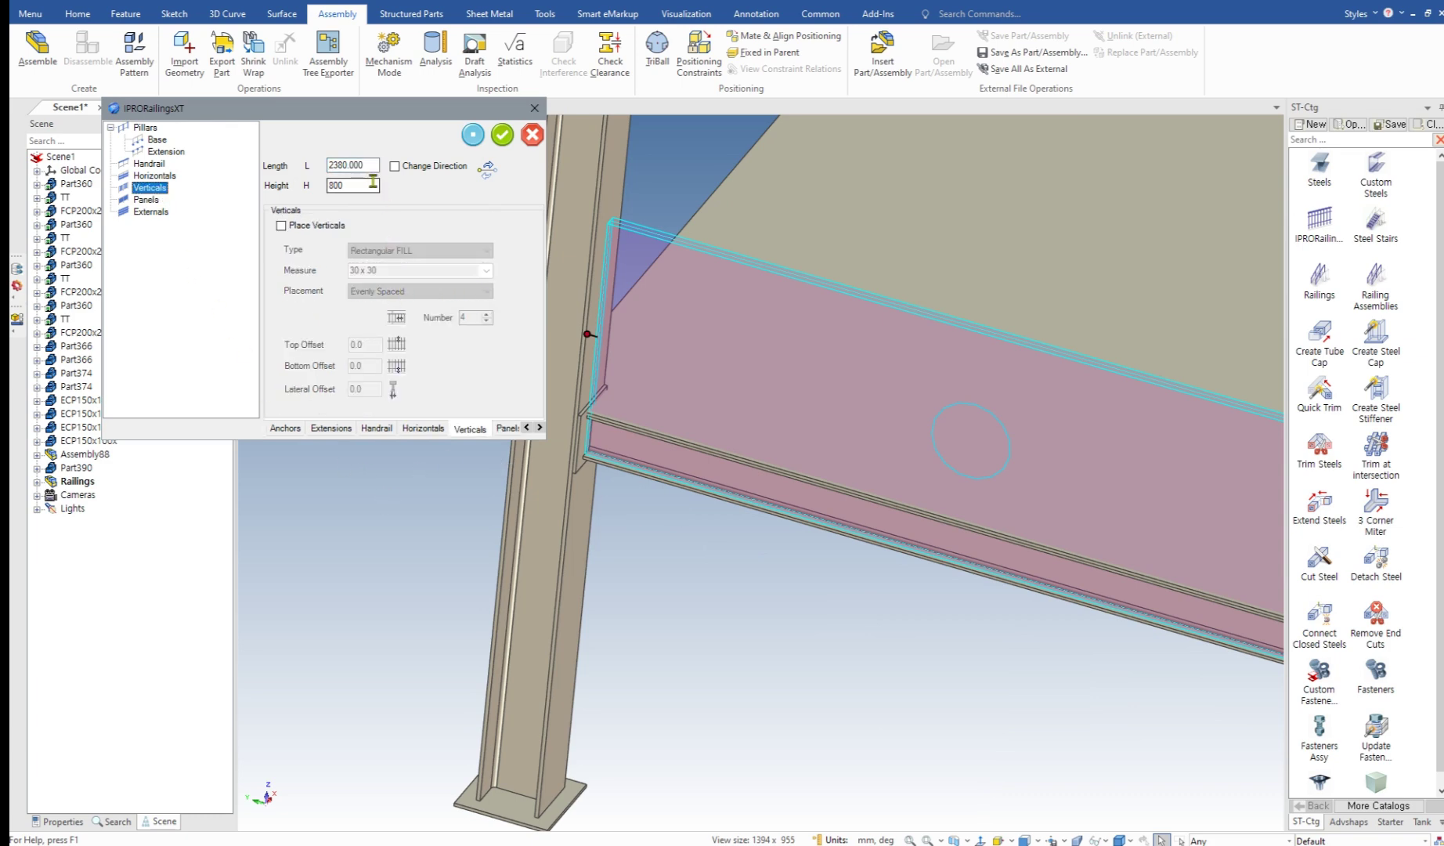
{"action": "scroll", "coordinate": [833, 419], "scroll_direction": "down", "scroll_amount": 4}
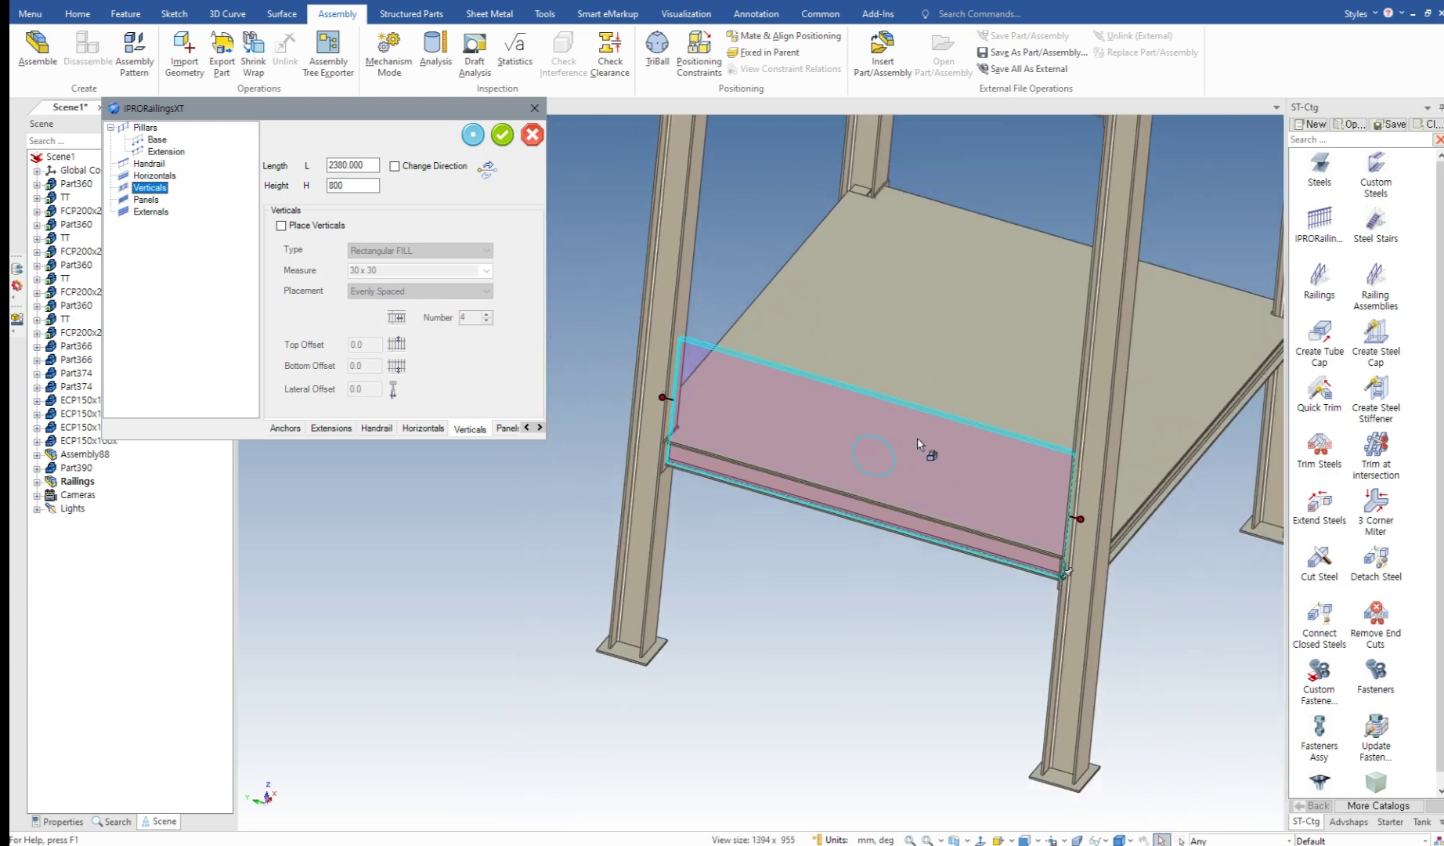
{"action": "middle_click_drag", "start_coordinate": [918, 442], "coordinate": [604, 271]}
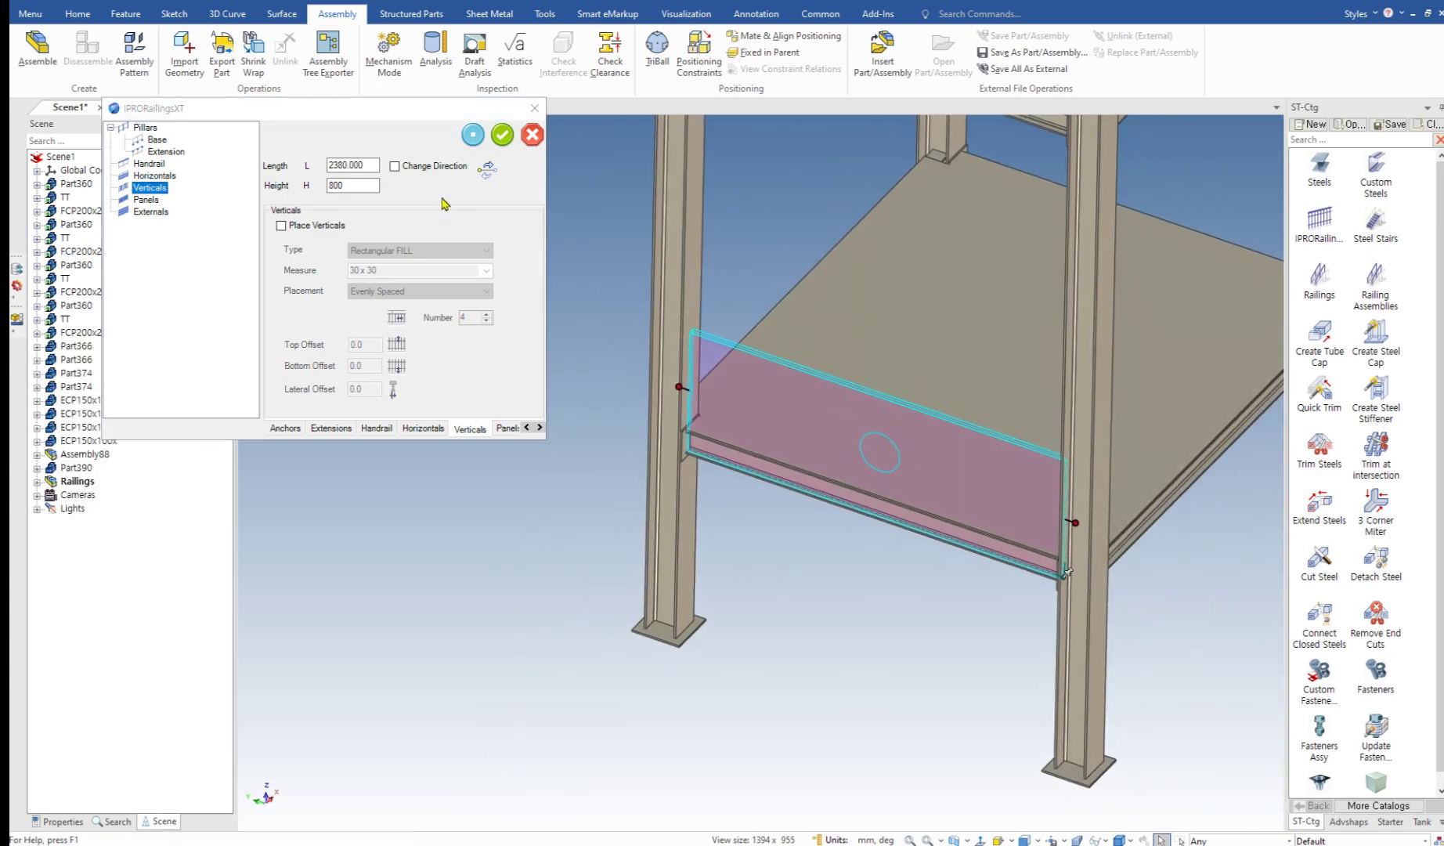
{"action": "left_click", "coordinate": [286, 429]}
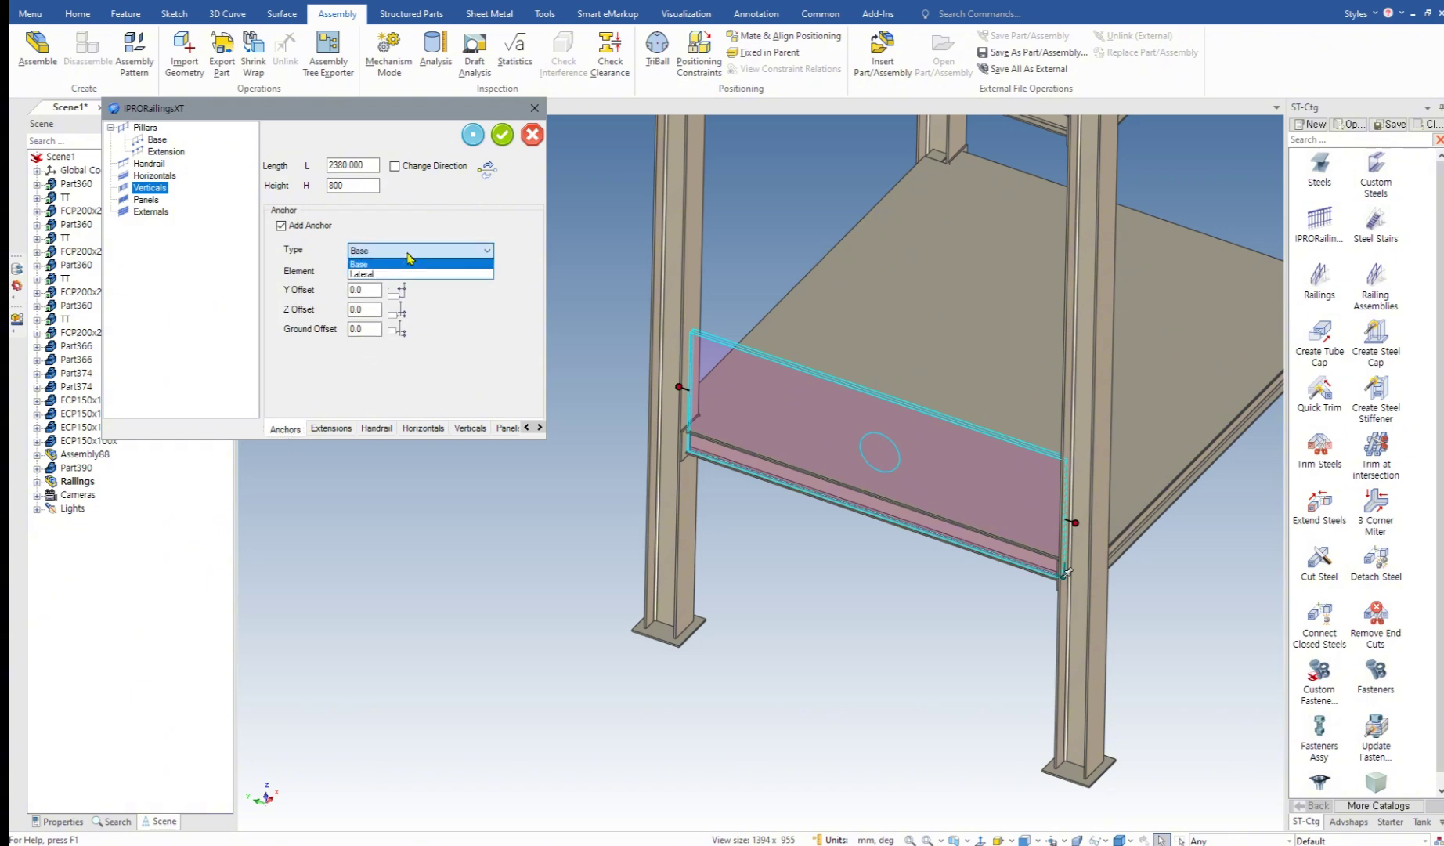
{"action": "left_click", "coordinate": [331, 429]}
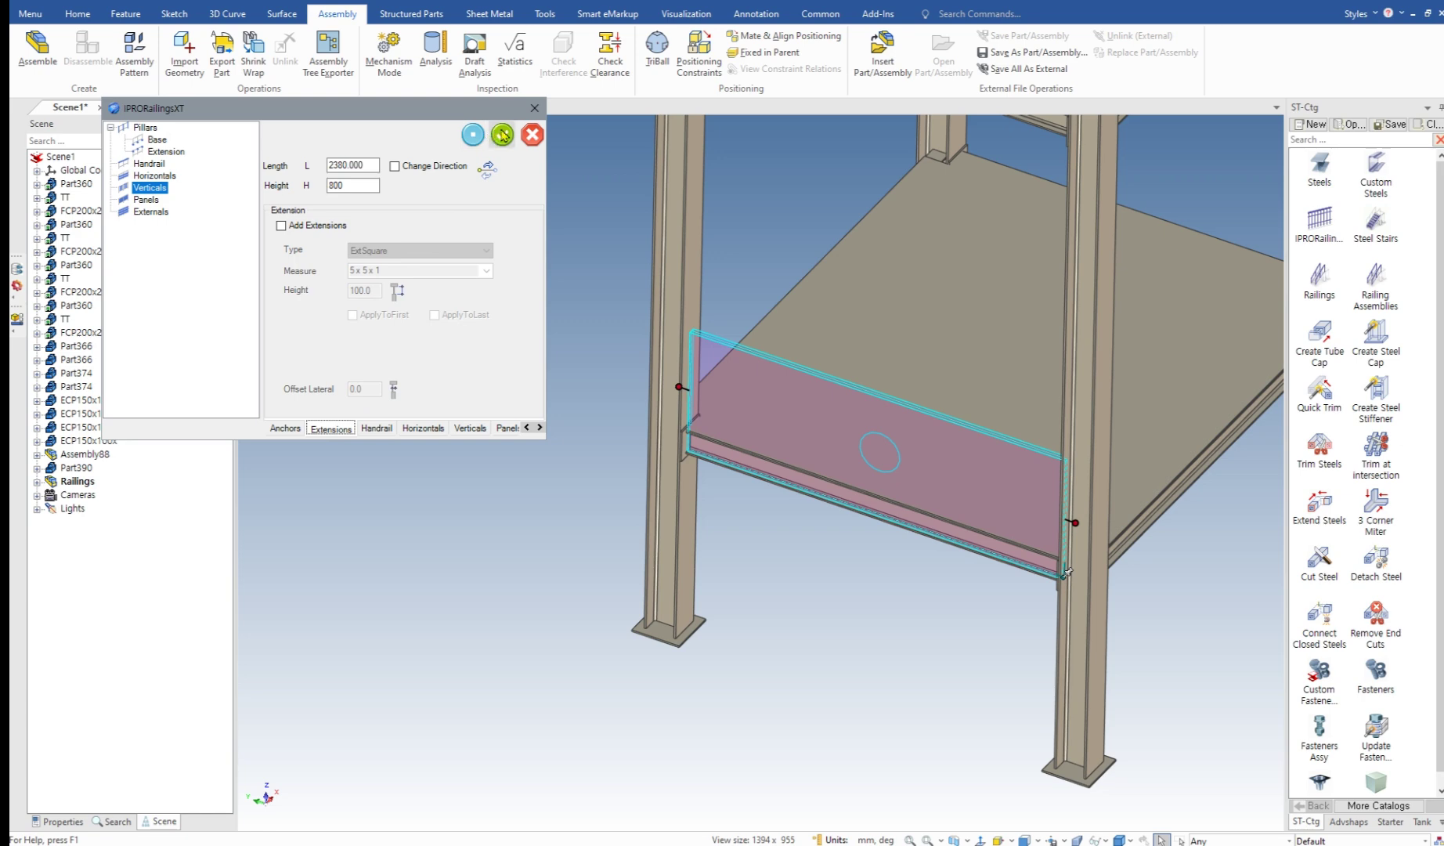
{"action": "left_click", "coordinate": [503, 135]}
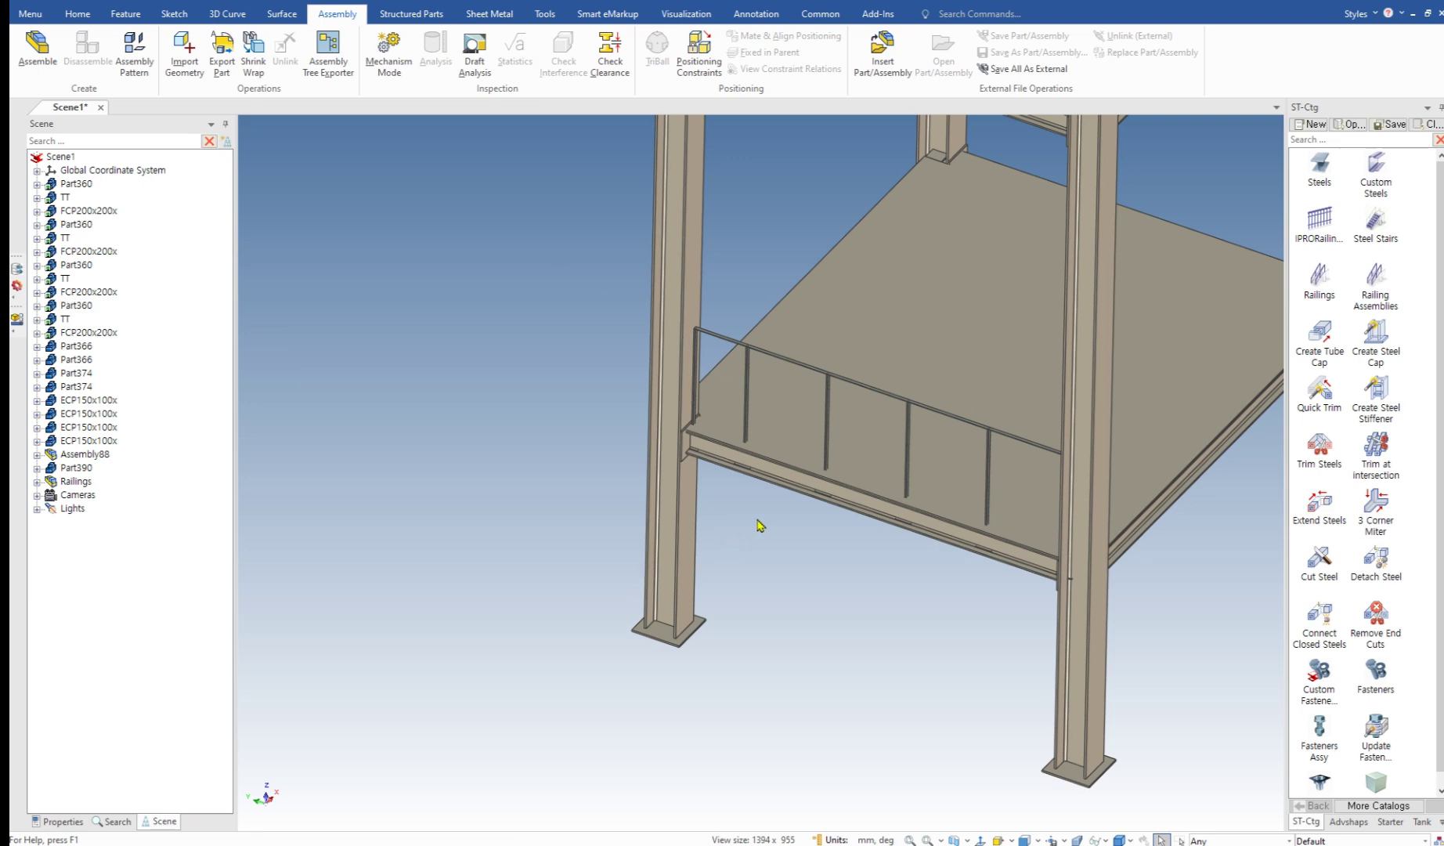
Step: Raise the railing vertically with the TriBall so its base plates rest on top of the floor plate
{"action": "left_click", "coordinate": [807, 401]}
{"action": "key", "text": "F10"}
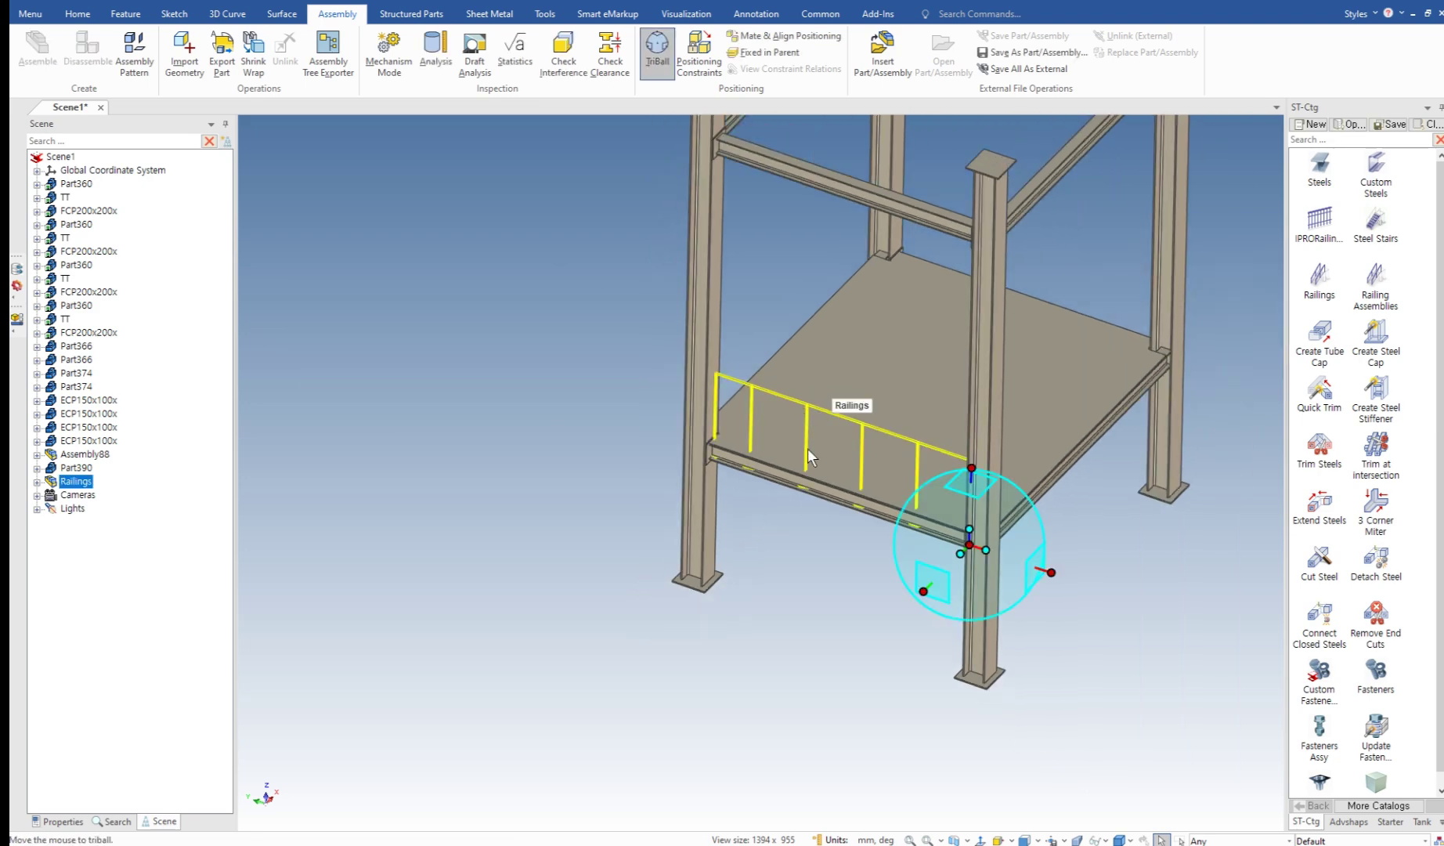
{"action": "scroll", "coordinate": [811, 458], "scroll_direction": "up", "scroll_amount": 2}
{"action": "scroll", "coordinate": [981, 495], "scroll_direction": "up", "scroll_amount": 1}
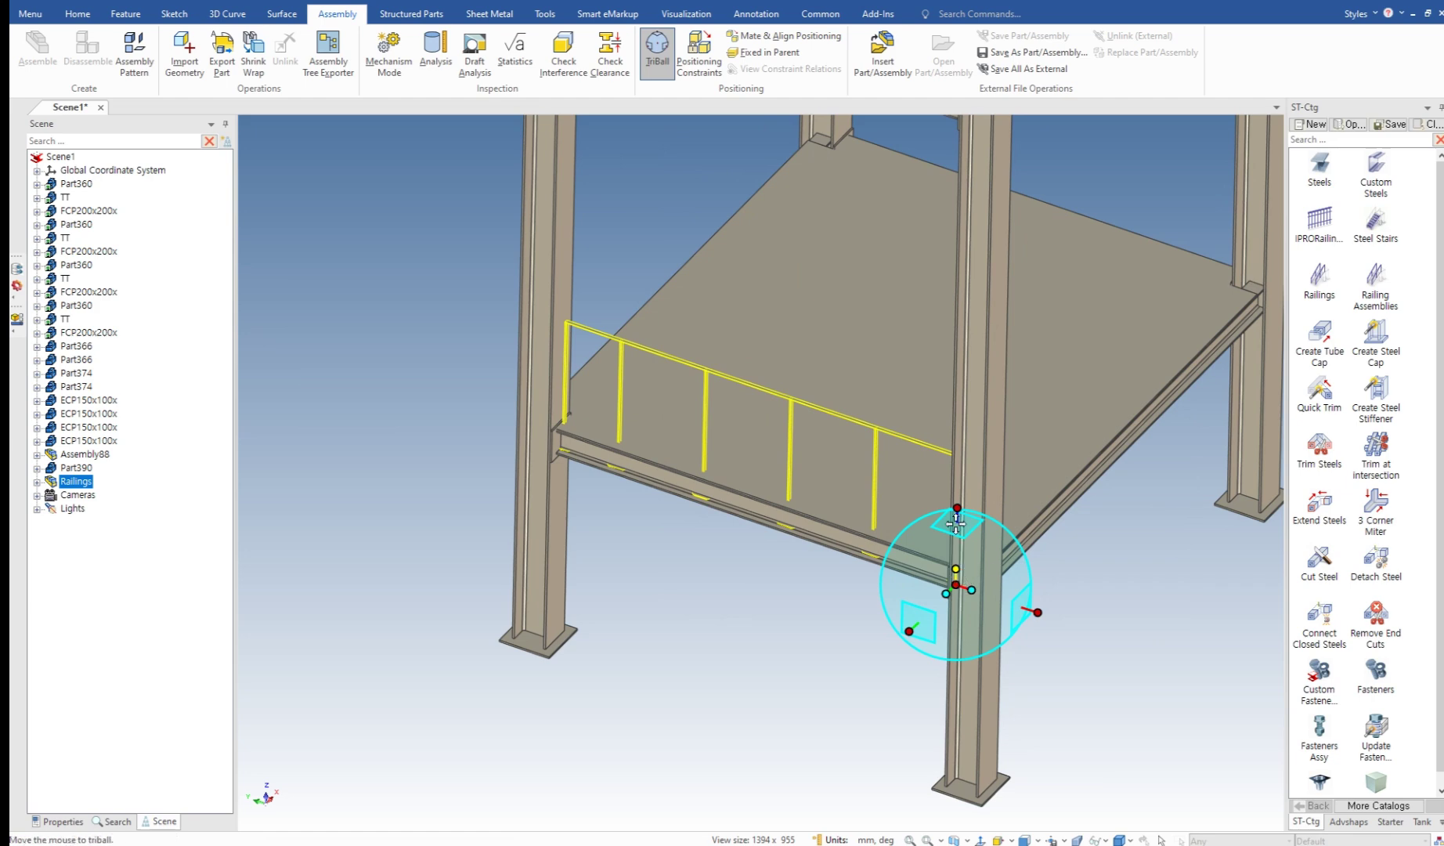
{"action": "left_click", "coordinate": [958, 507]}
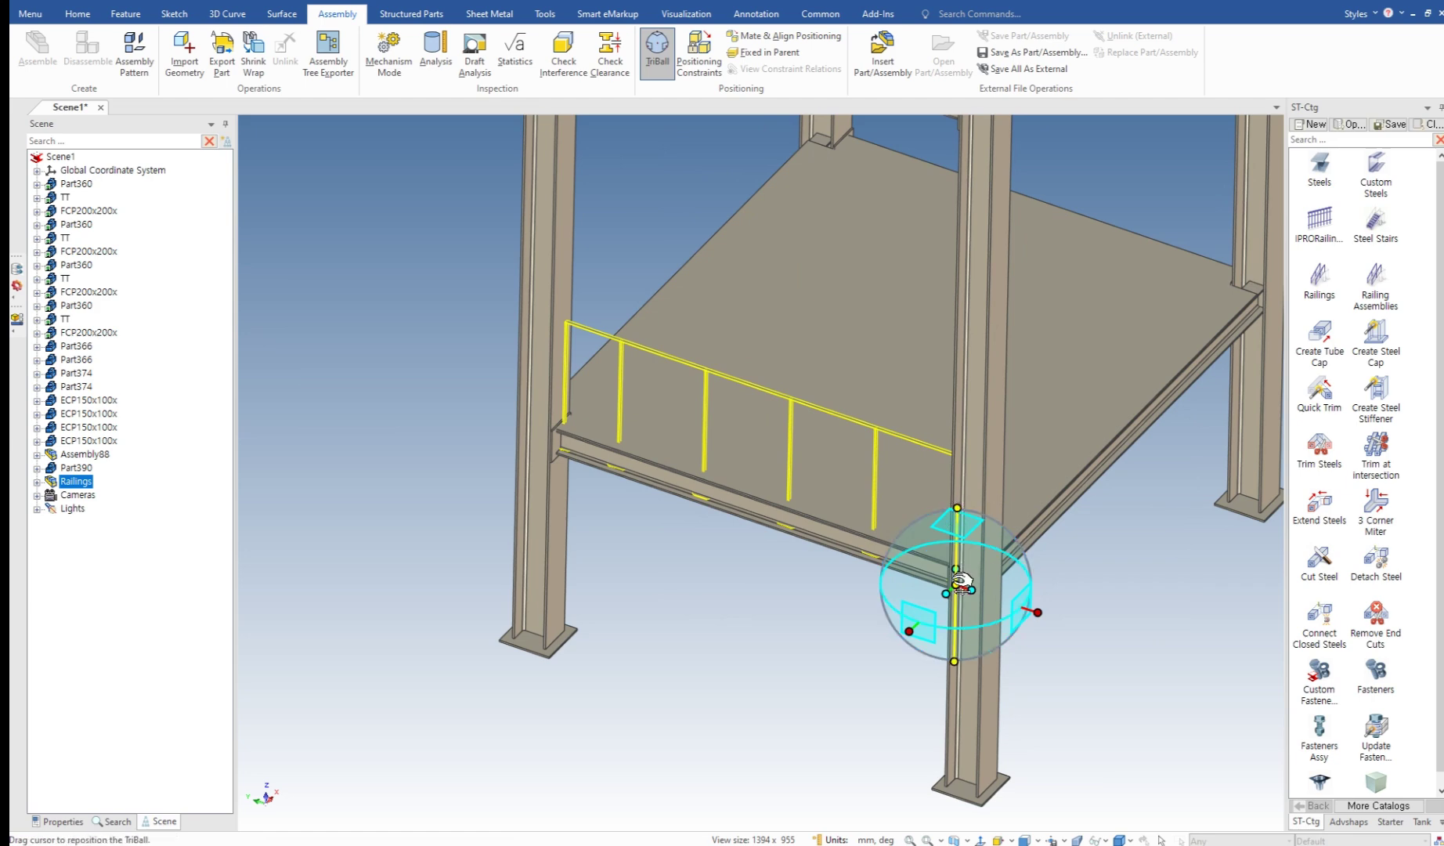
{"action": "left_click_drag", "start_coordinate": [962, 584], "coordinate": [911, 505]}
{"action": "scroll", "coordinate": [930, 551], "scroll_direction": "up", "scroll_amount": 2}
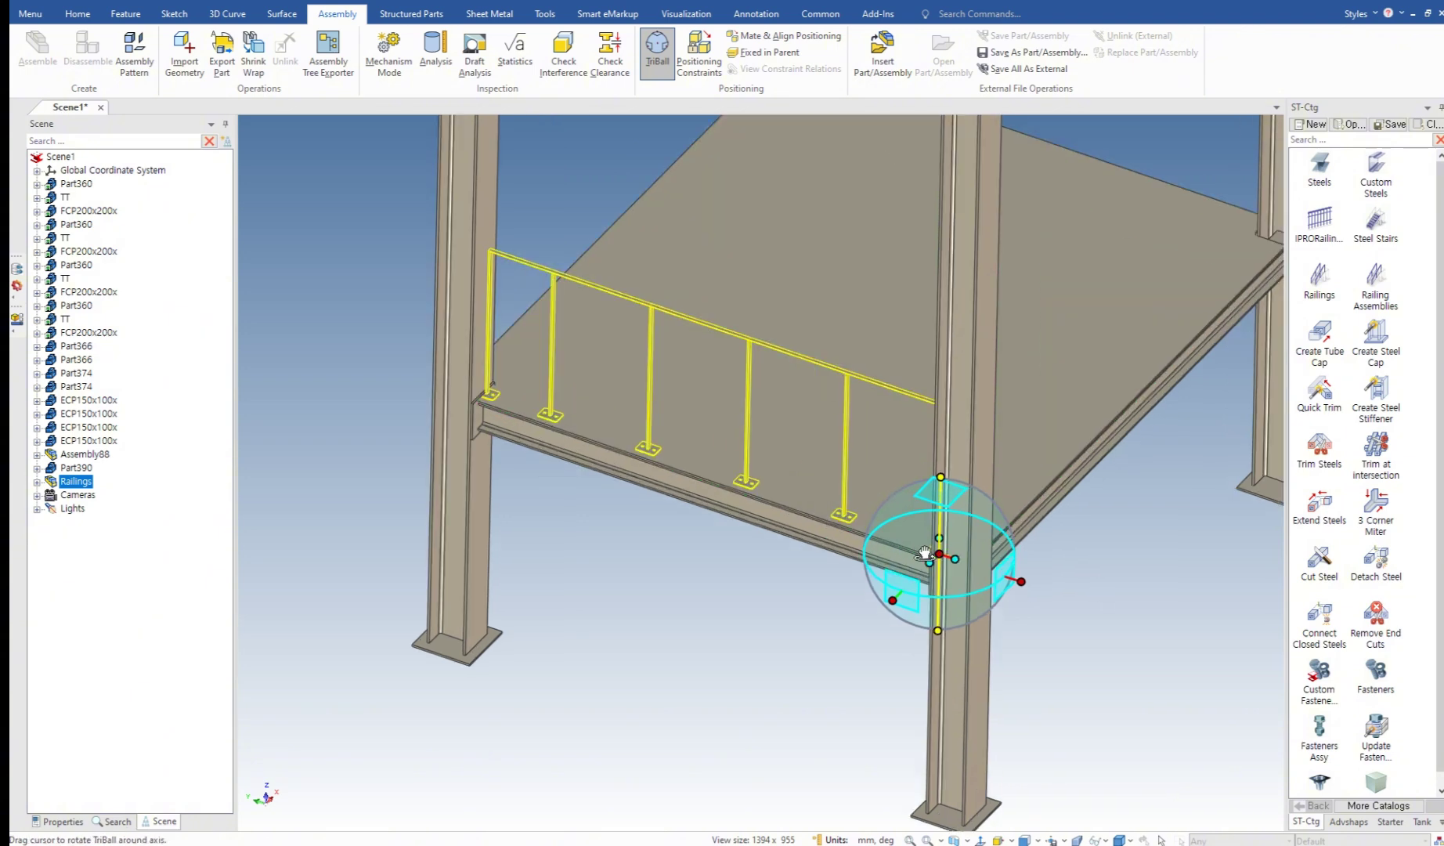
{"action": "middle_click_drag", "start_coordinate": [915, 566], "coordinate": [911, 600]}
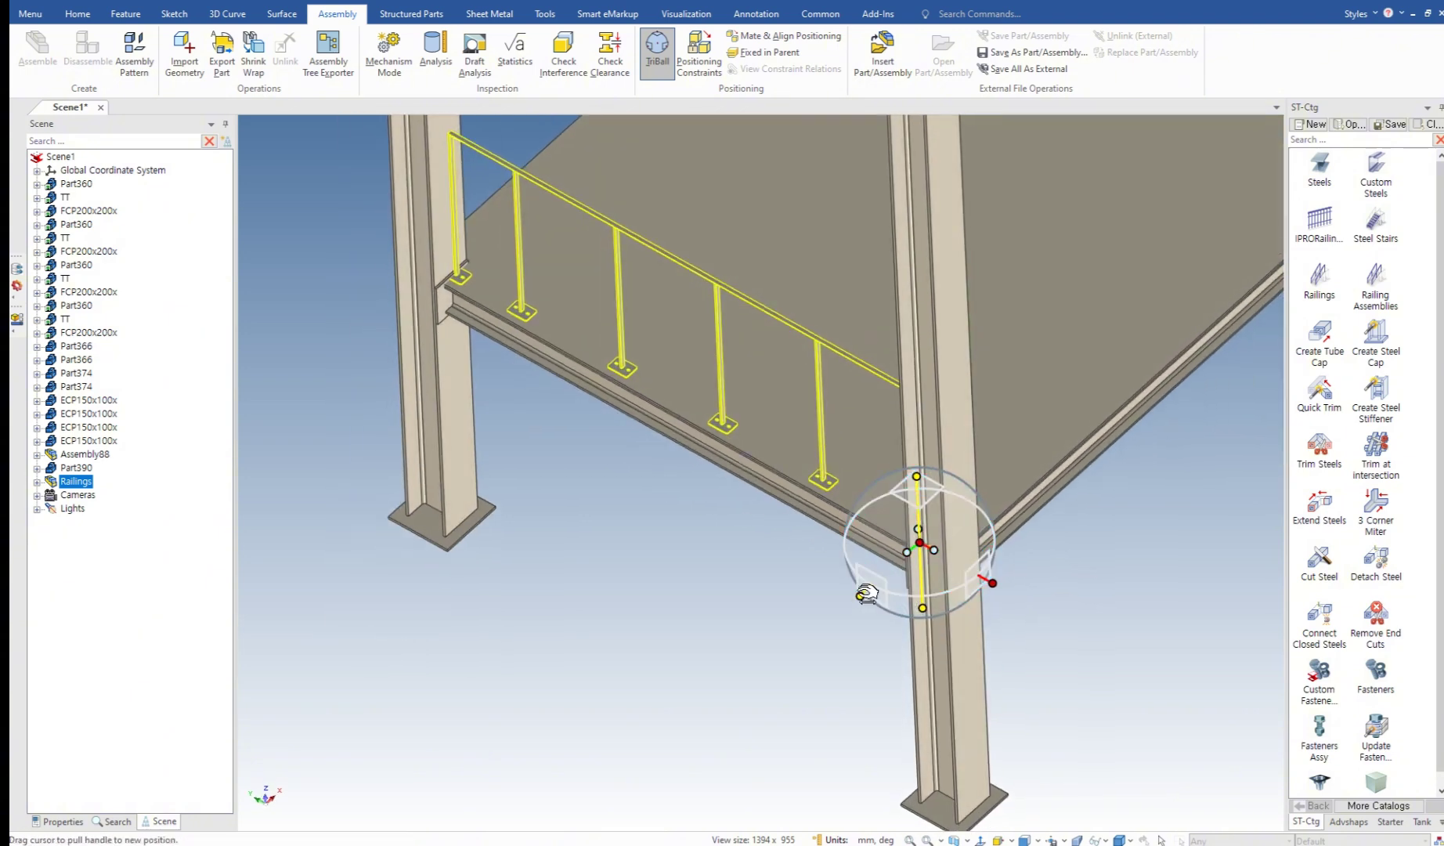
Step: Shift the railing horizontally with the TriBall to a point on the floor plate's outer edge, keeping it on that axis
{"action": "right_click", "coordinate": [866, 594]}
{"action": "left_click", "coordinate": [880, 600]}
{"action": "scroll", "coordinate": [878, 492], "scroll_direction": "up", "scroll_amount": 3}
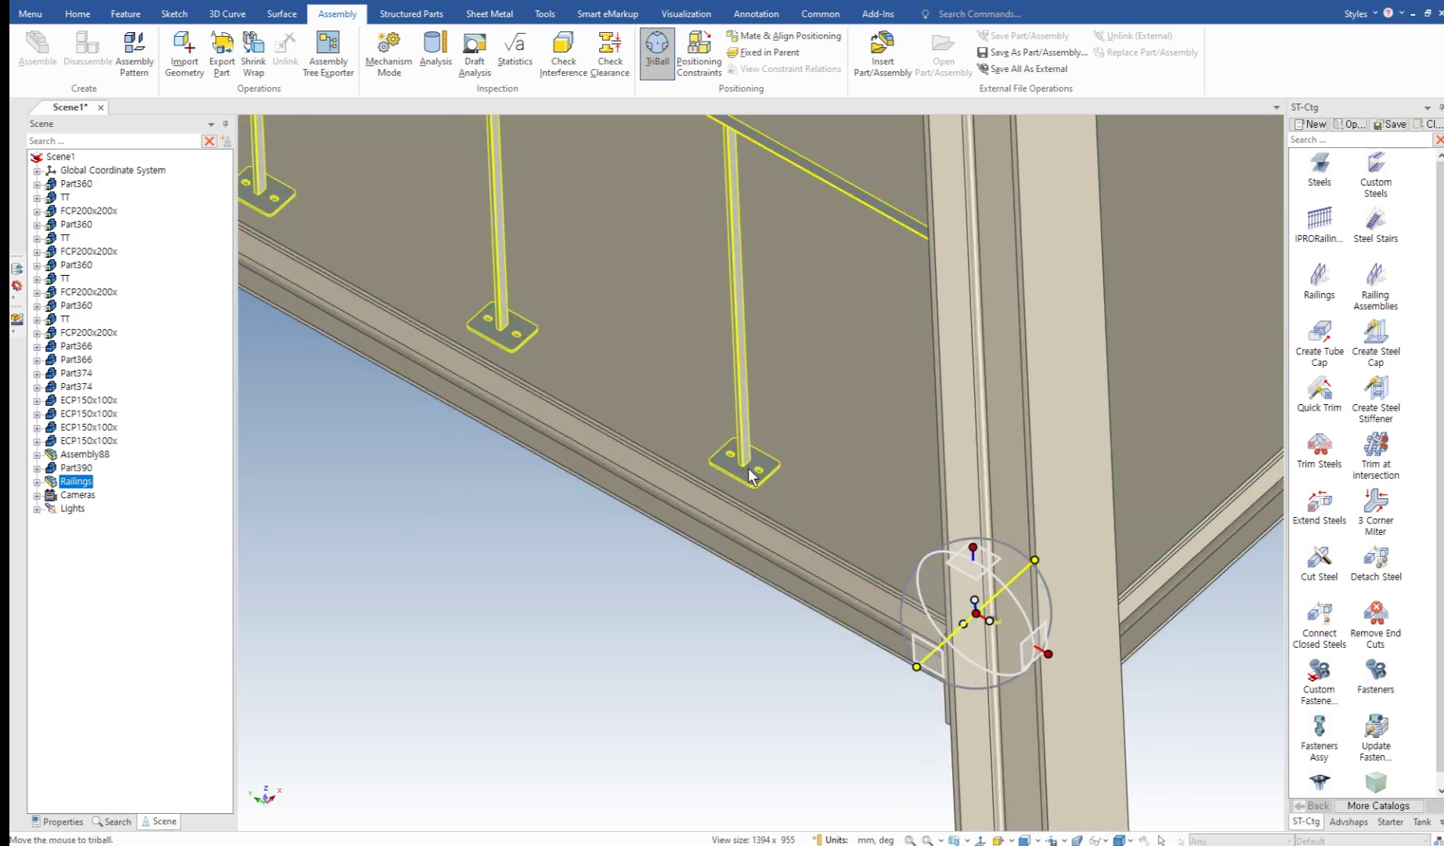
{"action": "right_click", "coordinate": [916, 668]}
{"action": "left_click", "coordinate": [955, 680]}
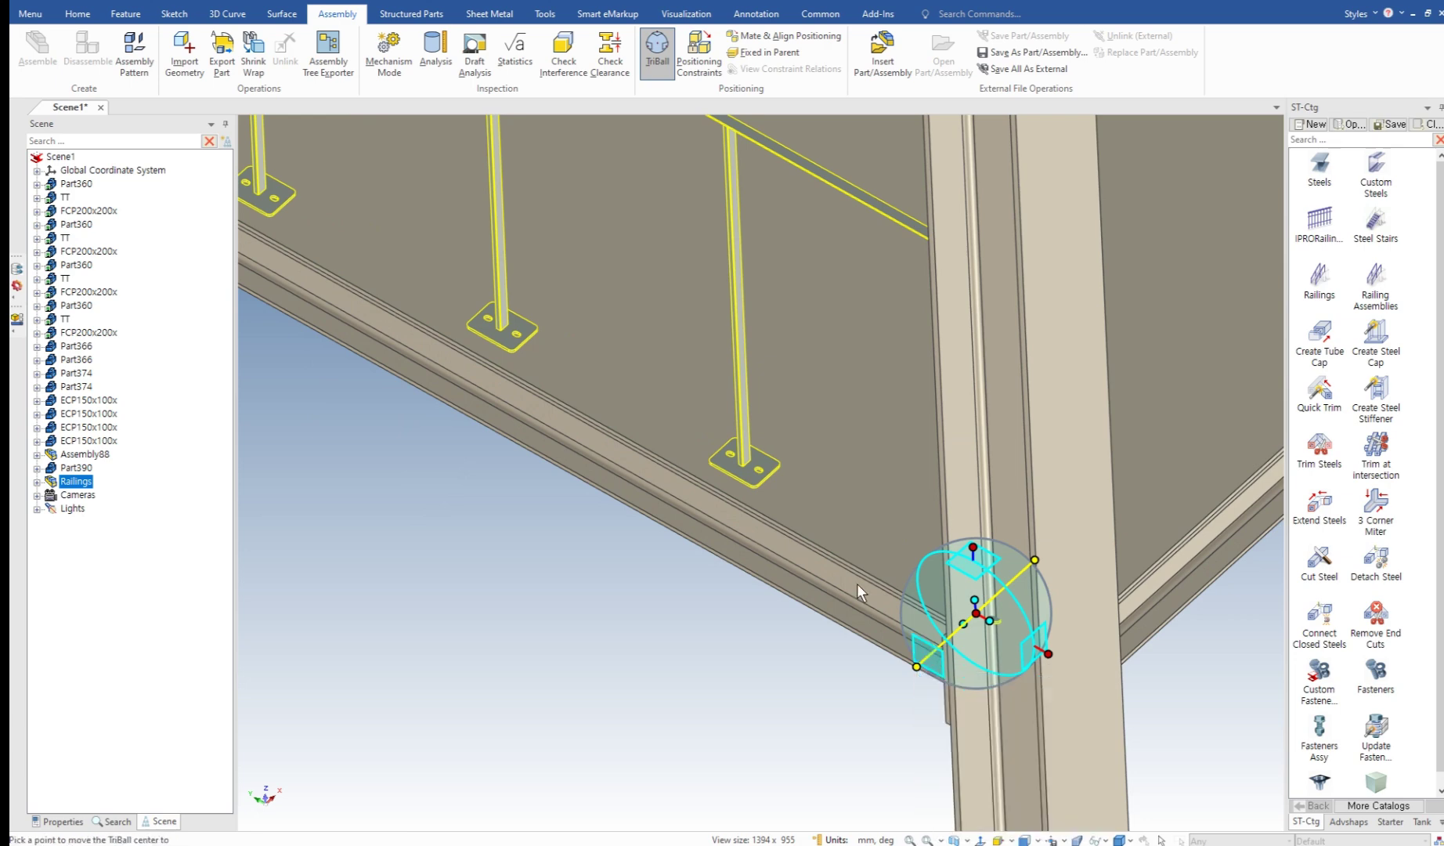
{"action": "left_click", "coordinate": [834, 550]}
{"action": "scroll", "coordinate": [822, 651], "scroll_direction": "down", "scroll_amount": 6}
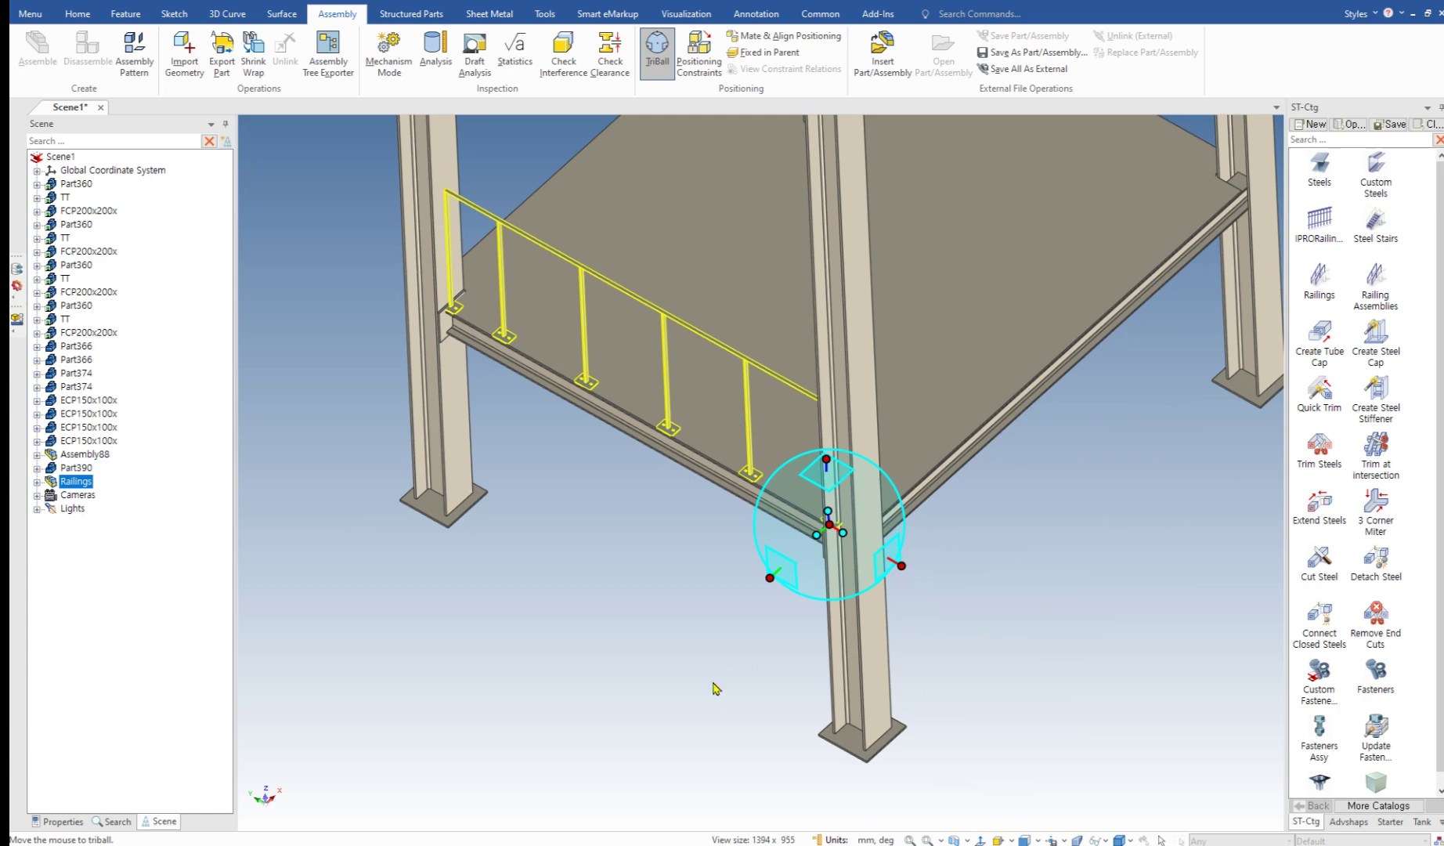
{"action": "left_click", "coordinate": [713, 685]}
Step: Place a standard catalog railing on the adjacent crossbeam, along the floor plate side without a railing
{"action": "key", "text": "Home"}
{"action": "scroll", "coordinate": [715, 683], "scroll_direction": "down", "scroll_amount": 5}
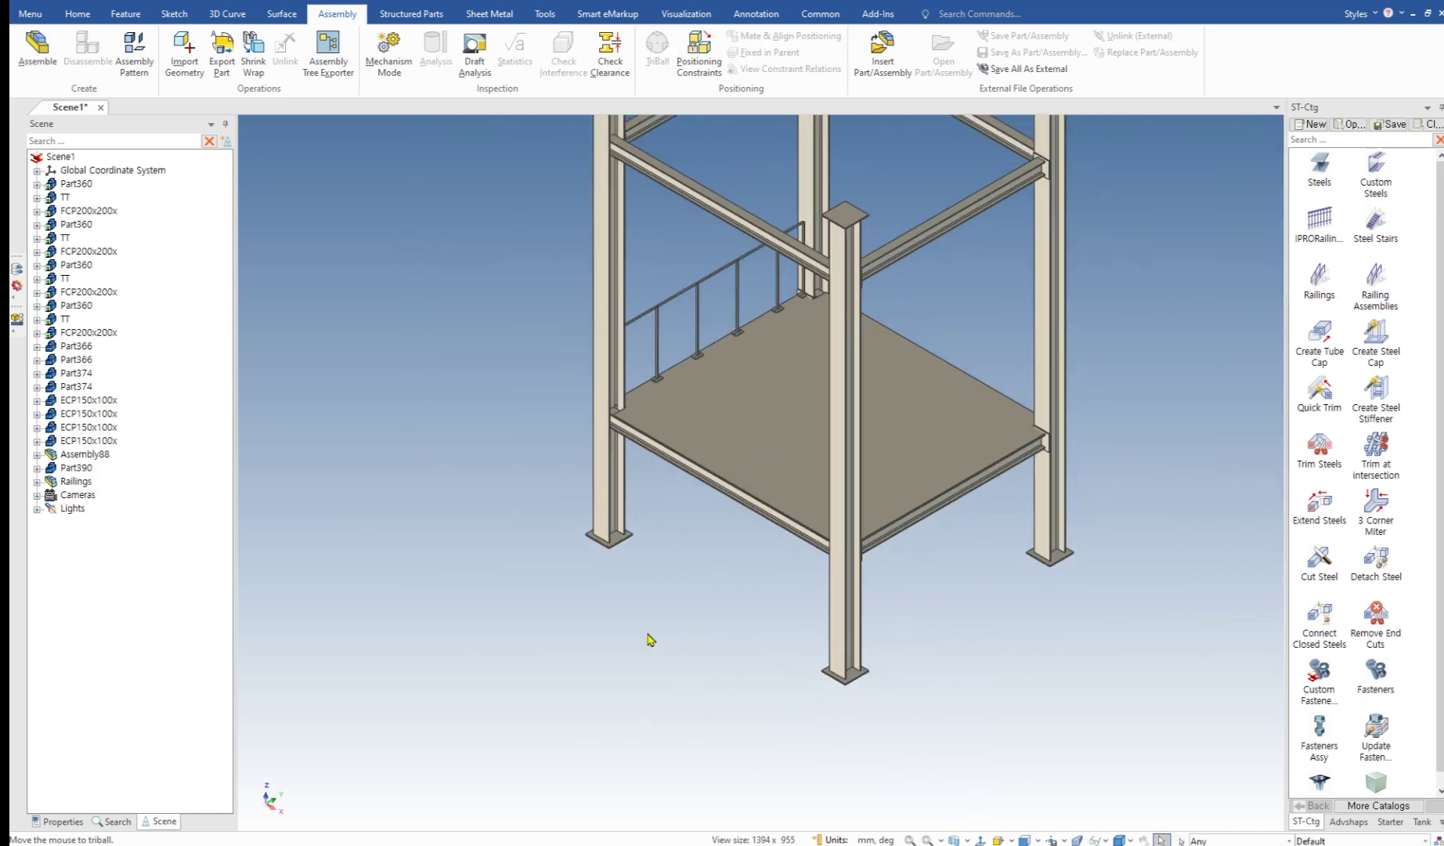
{"action": "middle_click_drag", "start_coordinate": [649, 640], "coordinate": [358, 345]}
{"action": "scroll", "coordinate": [443, 364], "scroll_direction": "up", "scroll_amount": 6}
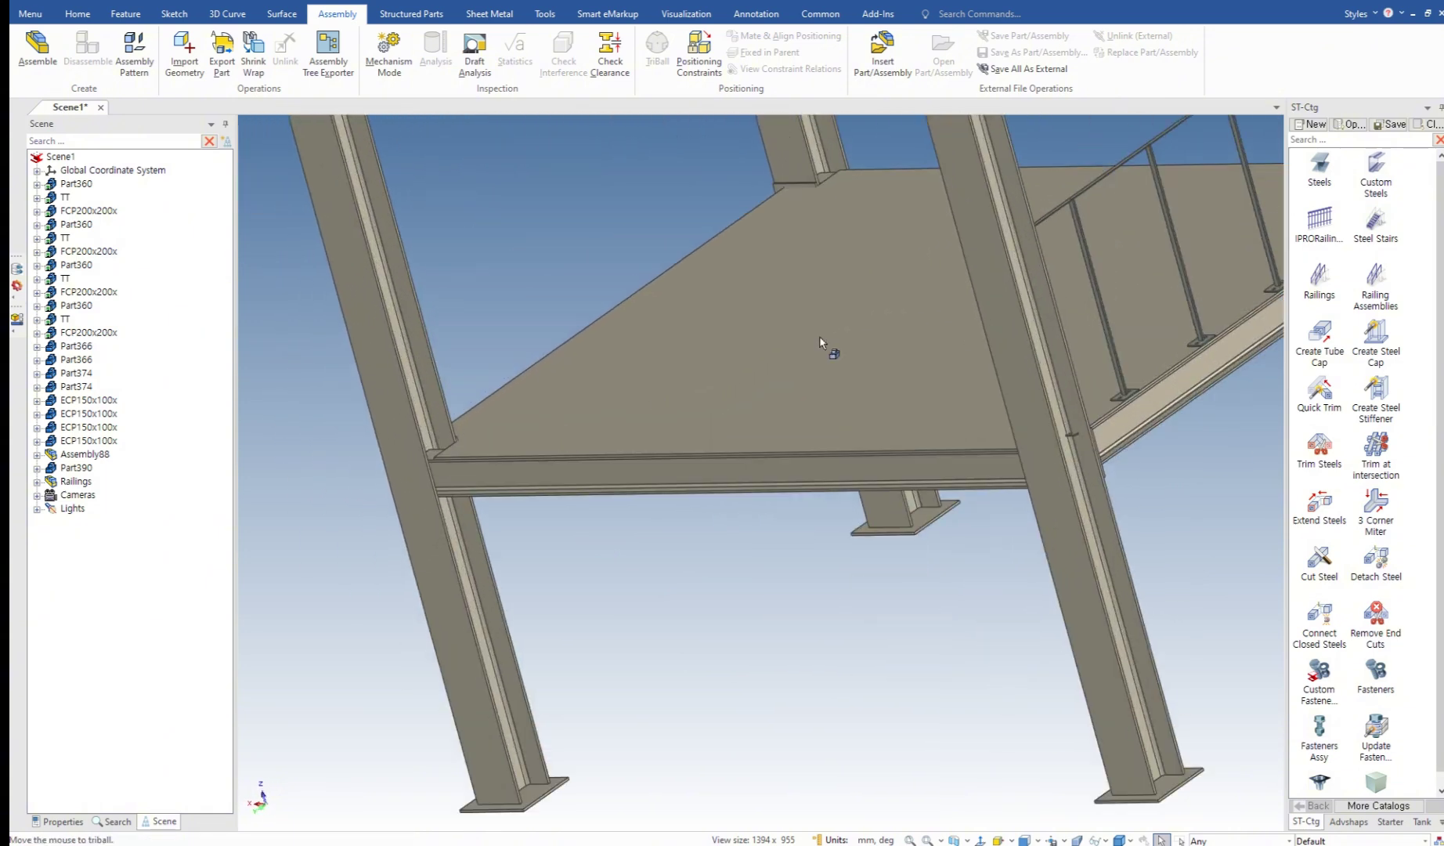
{"action": "scroll", "coordinate": [832, 462], "scroll_direction": "up", "scroll_amount": 3}
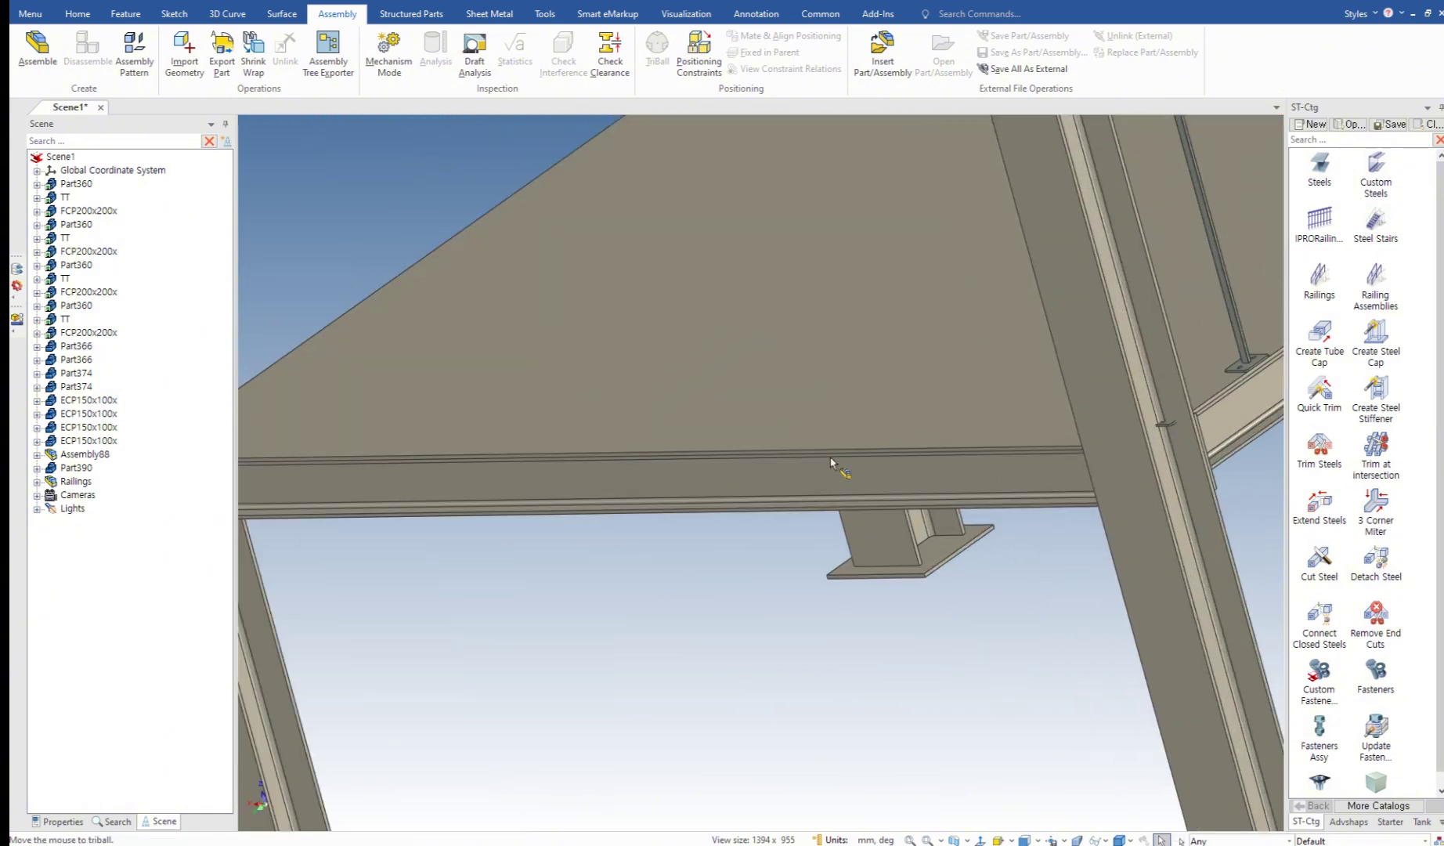
{"action": "middle_click_drag", "start_coordinate": [825, 461], "coordinate": [817, 487]}
{"action": "scroll", "coordinate": [913, 424], "scroll_direction": "down", "scroll_amount": 3}
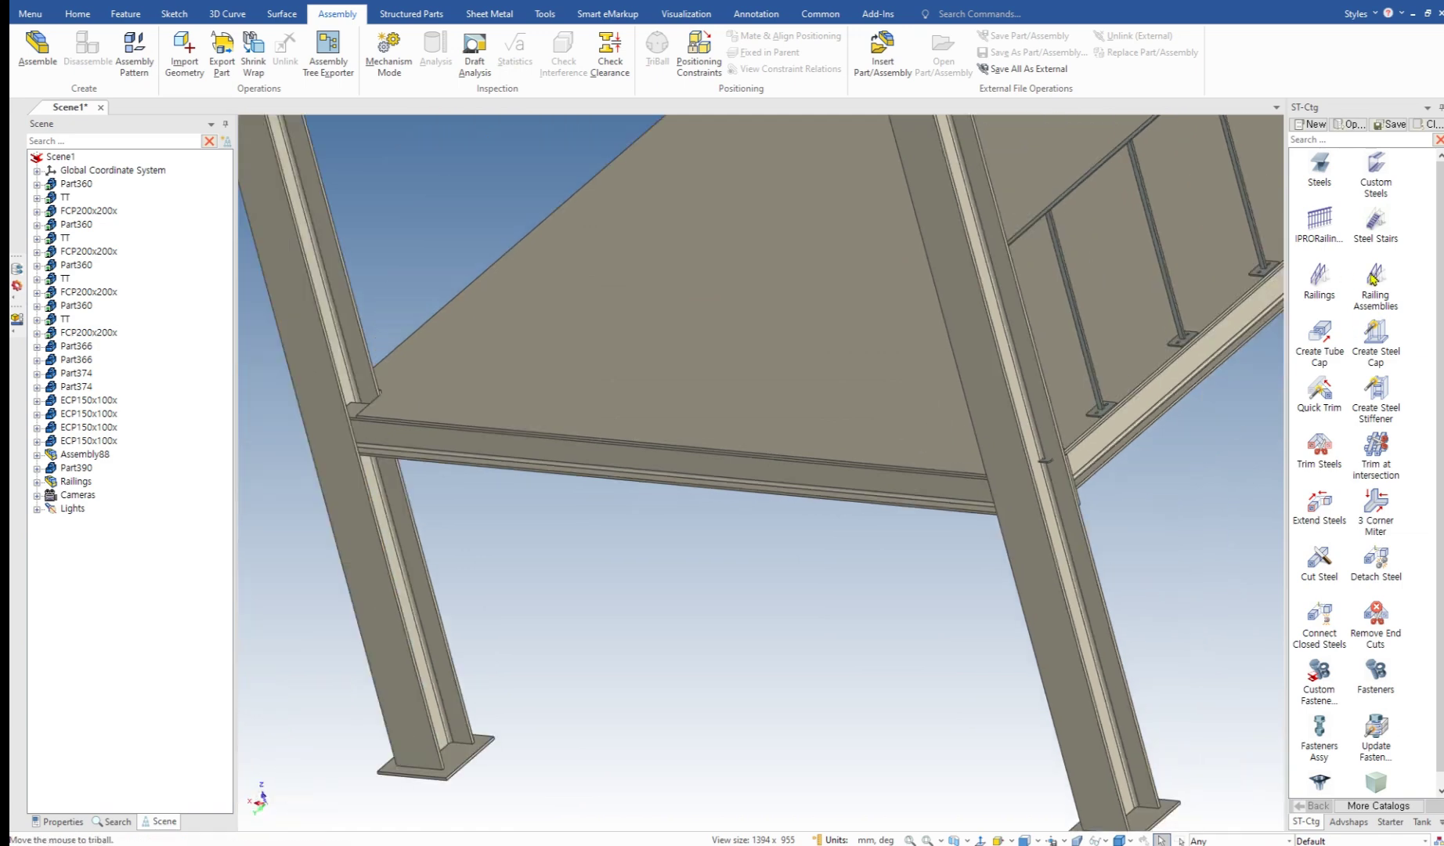
{"action": "left_click_drag", "start_coordinate": [1320, 277], "coordinate": [667, 476]}
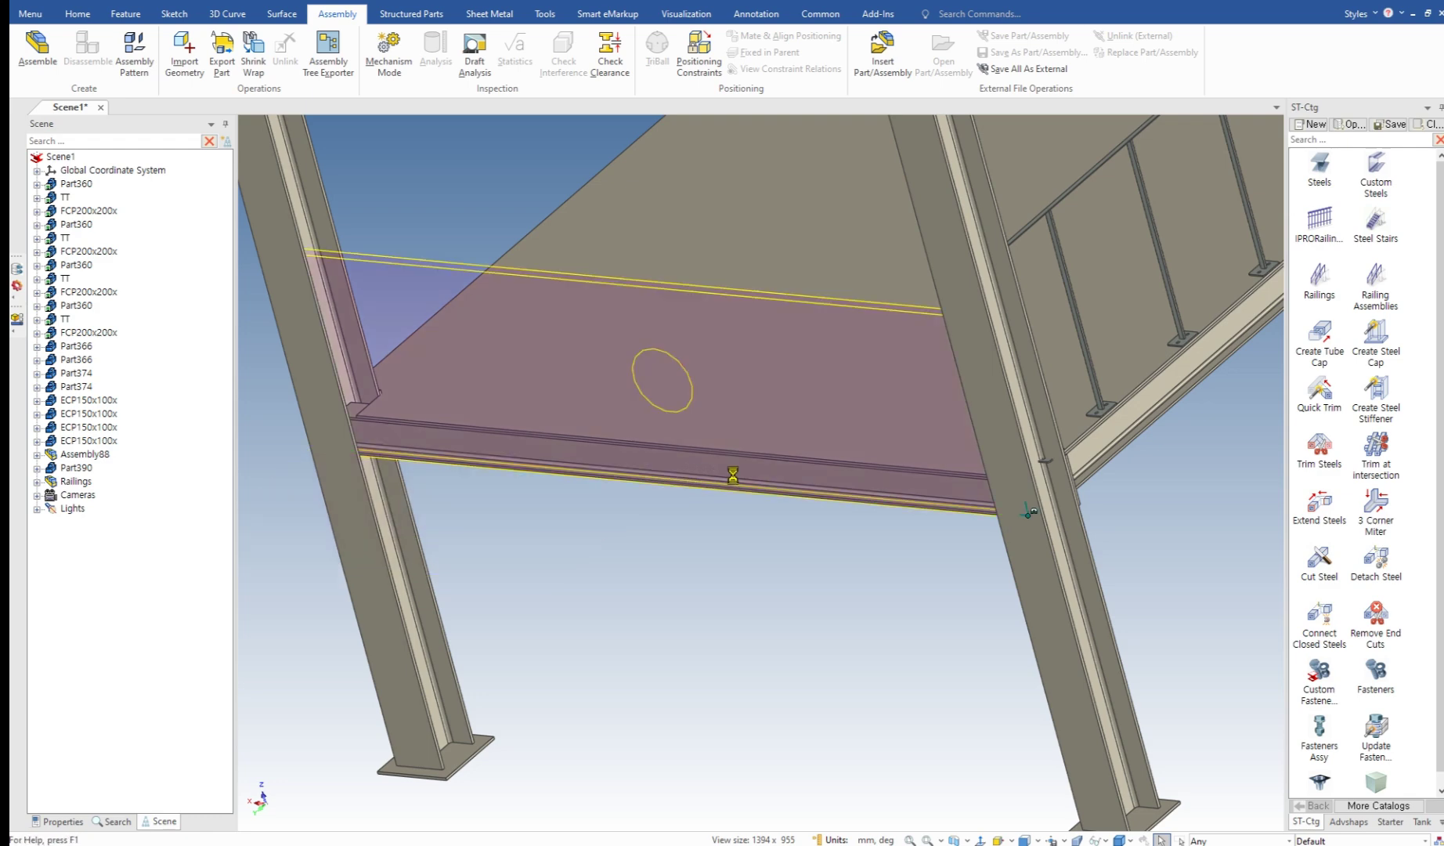
Step: Generate the second railing 800 mm high with Railing 50x30 posts, 4 intermediate posts and the Example02 handrail
{"action": "scroll", "coordinate": [739, 463], "scroll_direction": "down", "scroll_amount": 4}
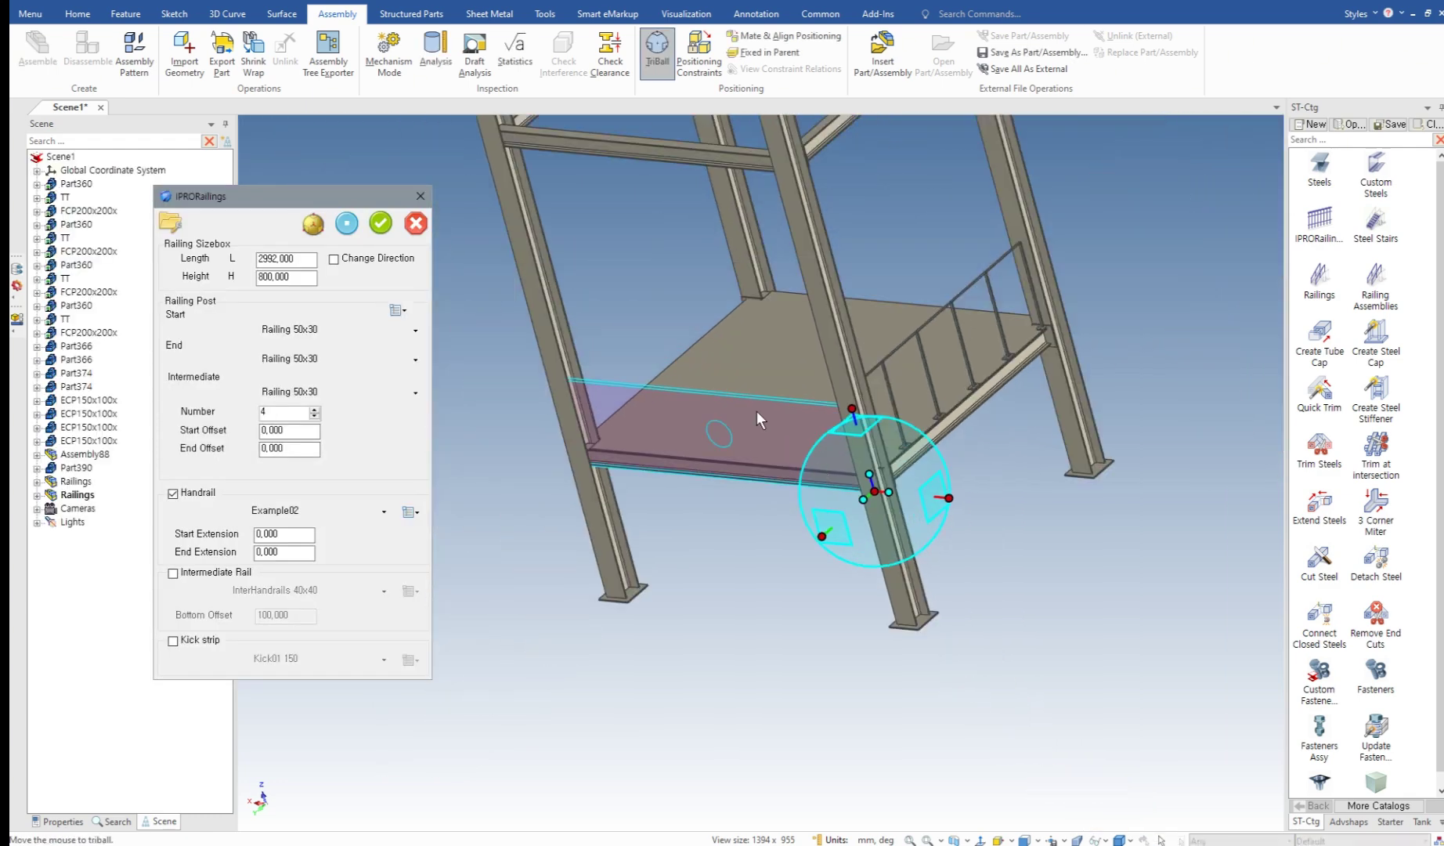
{"action": "mouse_move", "coordinate": [747, 406]}
{"action": "middle_mouse_down"}
{"action": "mouse_move", "coordinate": [714, 432]}
{"action": "mouse_move", "coordinate": [739, 409]}
{"action": "middle_mouse_up"}
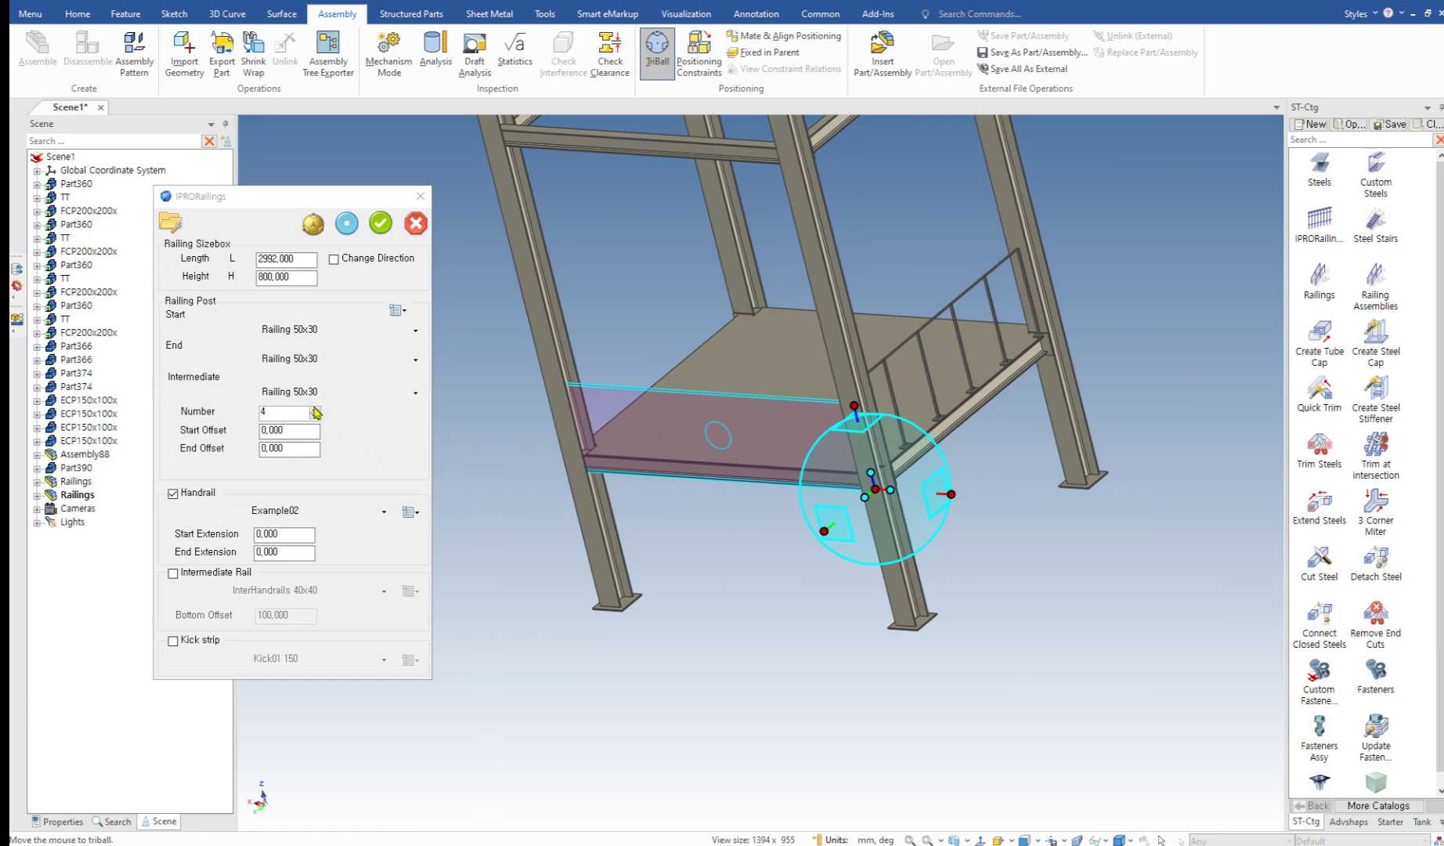
{"action": "left_click", "coordinate": [345, 227]}
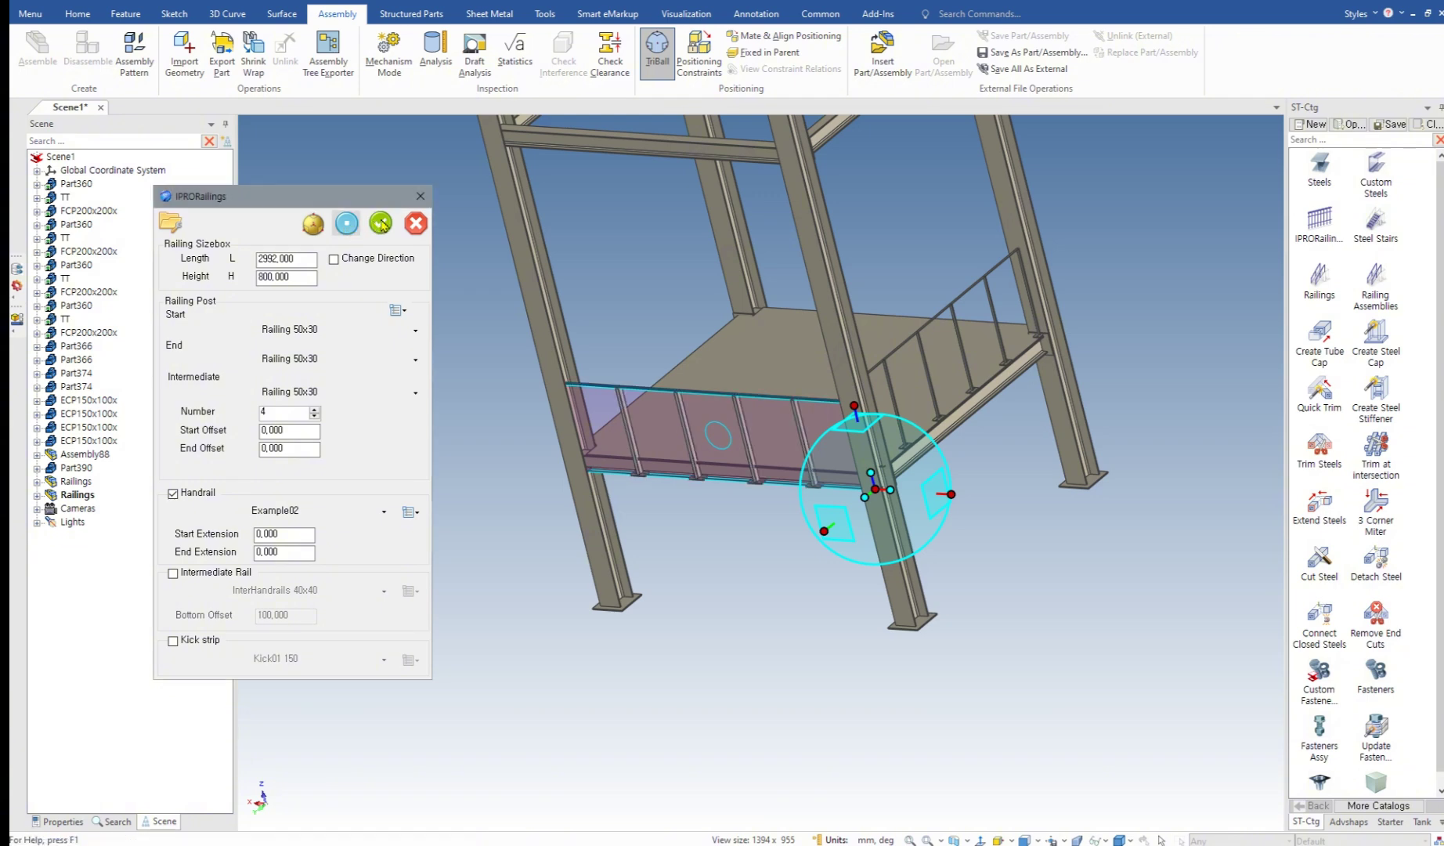
{"action": "left_click", "coordinate": [381, 226]}
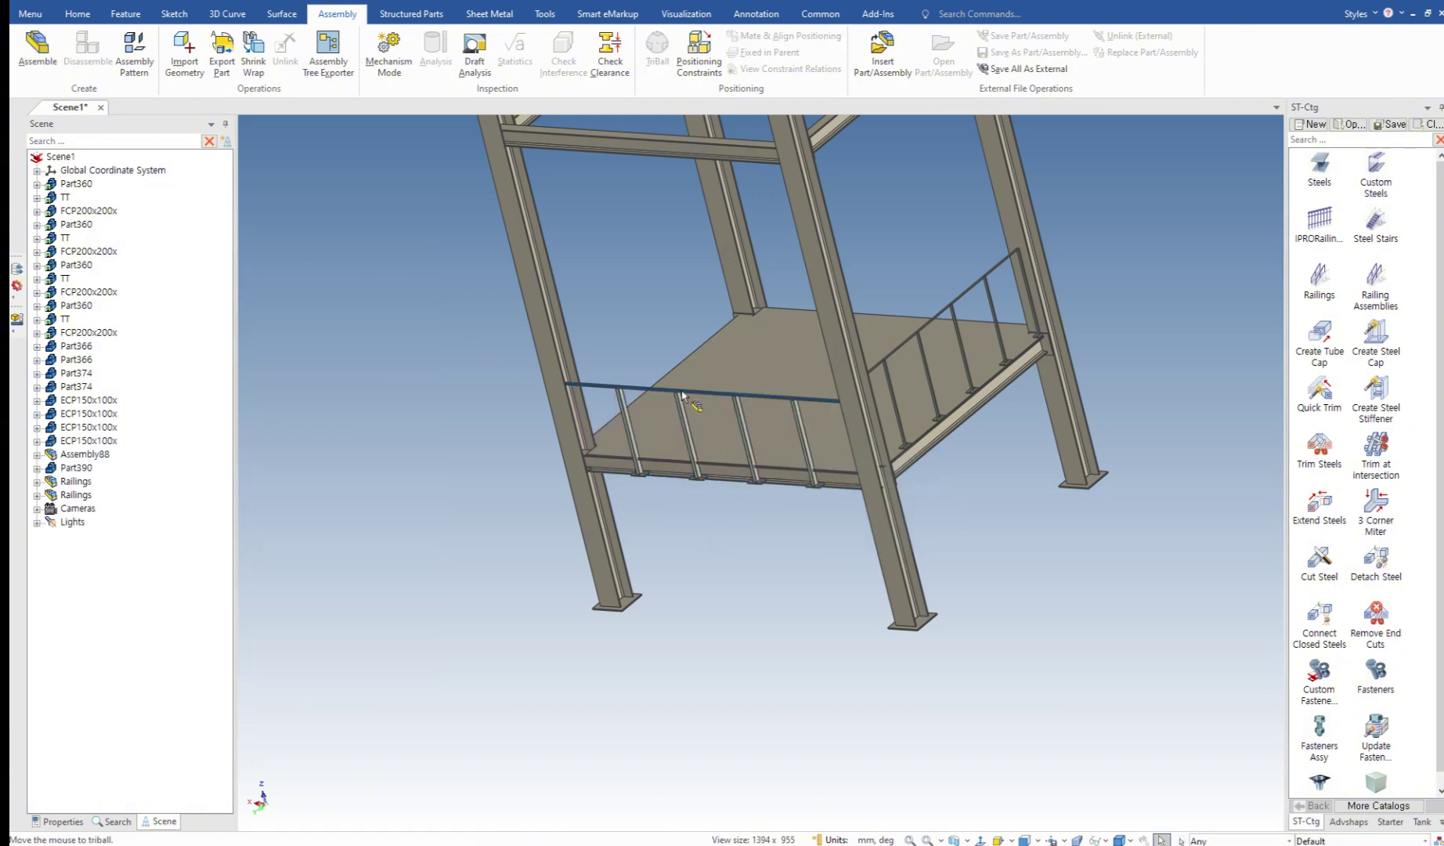
Step: Raise the second railing vertically with the TriBall so its base plates sit on the floor plate
{"action": "left_click", "coordinate": [681, 396]}
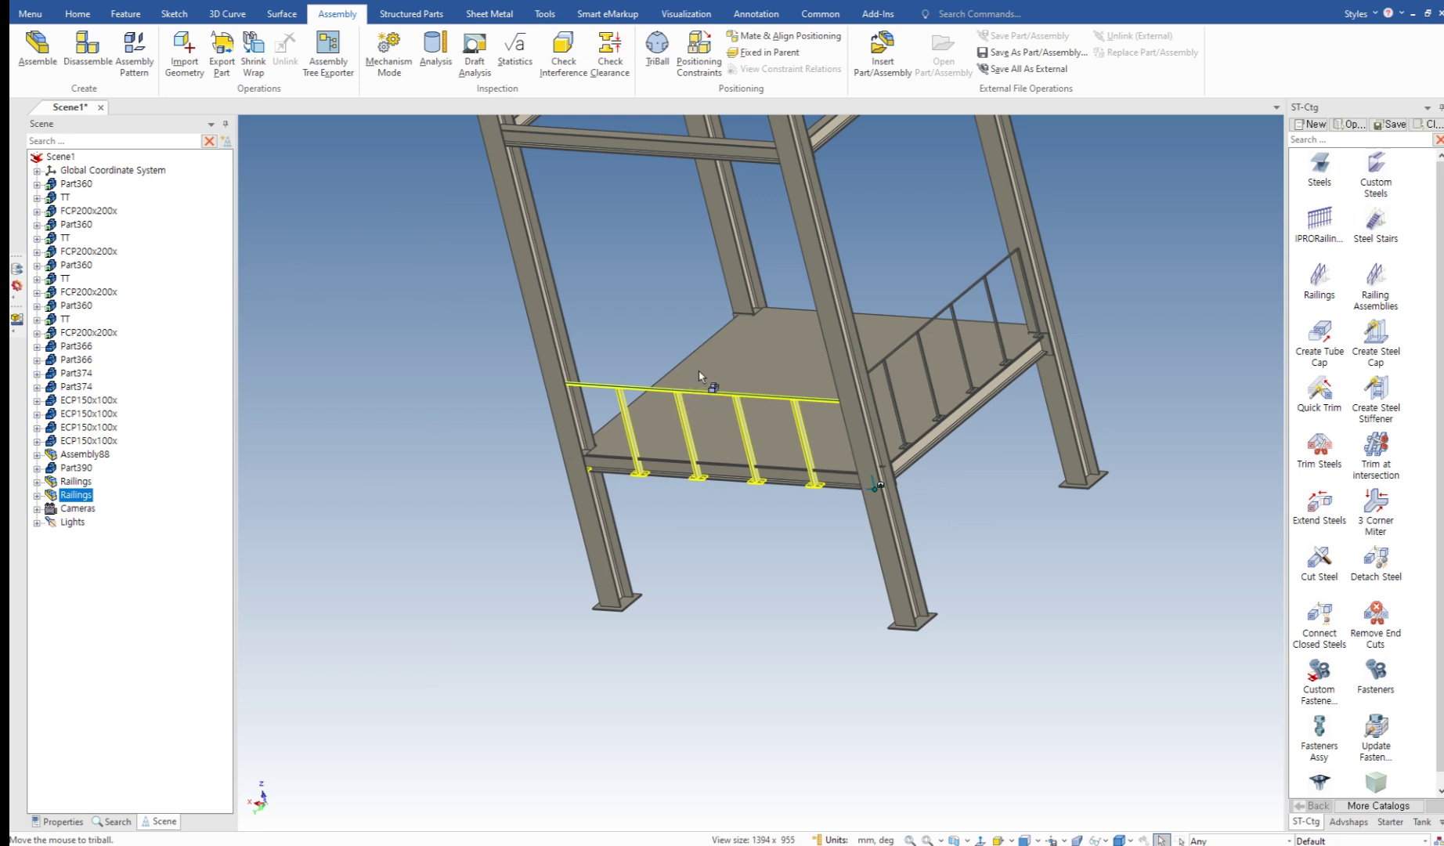
{"action": "key", "text": "F10"}
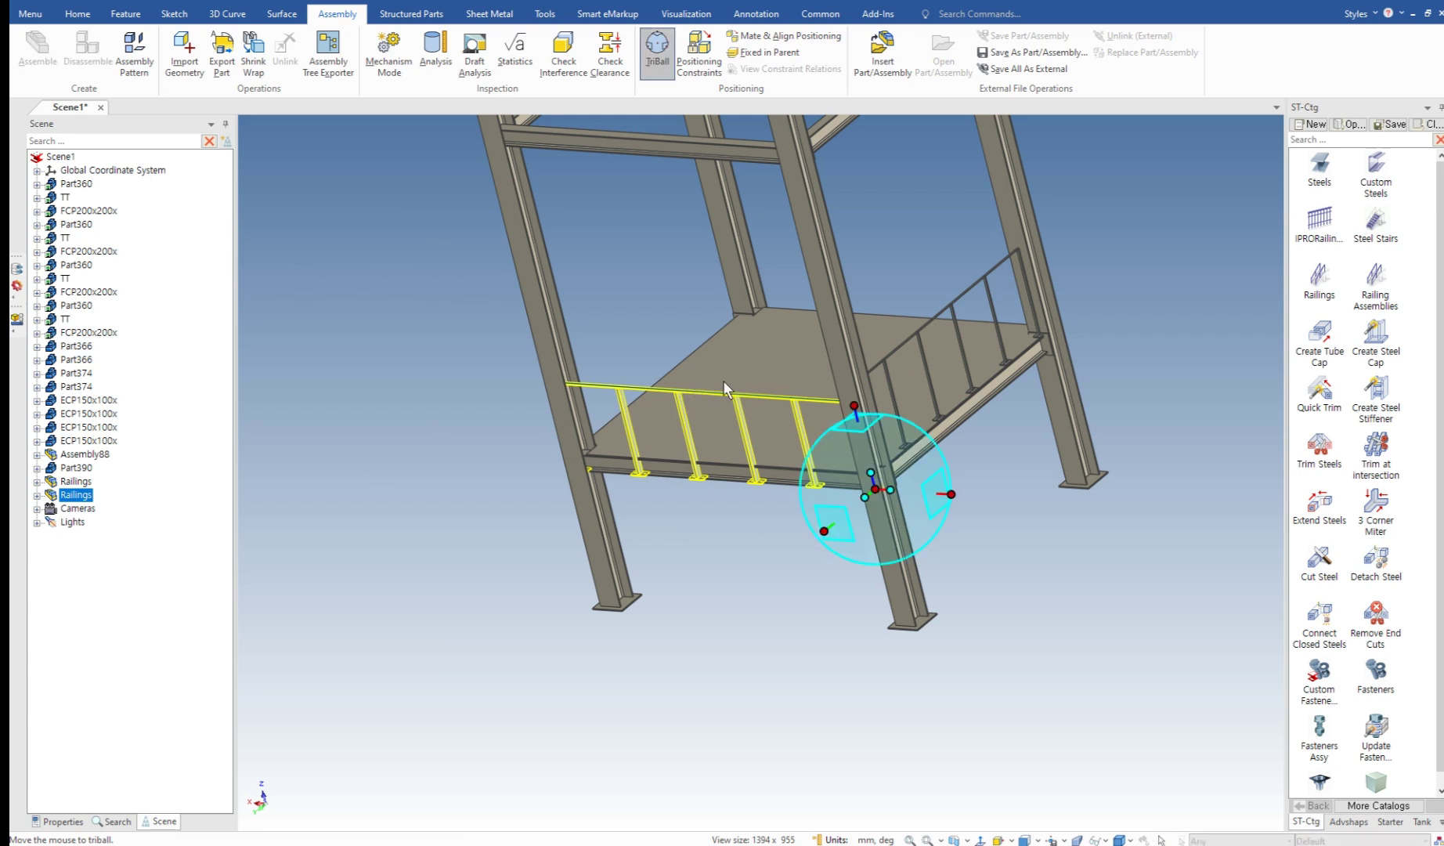
{"action": "left_click", "coordinate": [860, 405]}
{"action": "left_click_drag", "start_coordinate": [882, 489], "coordinate": [882, 474]}
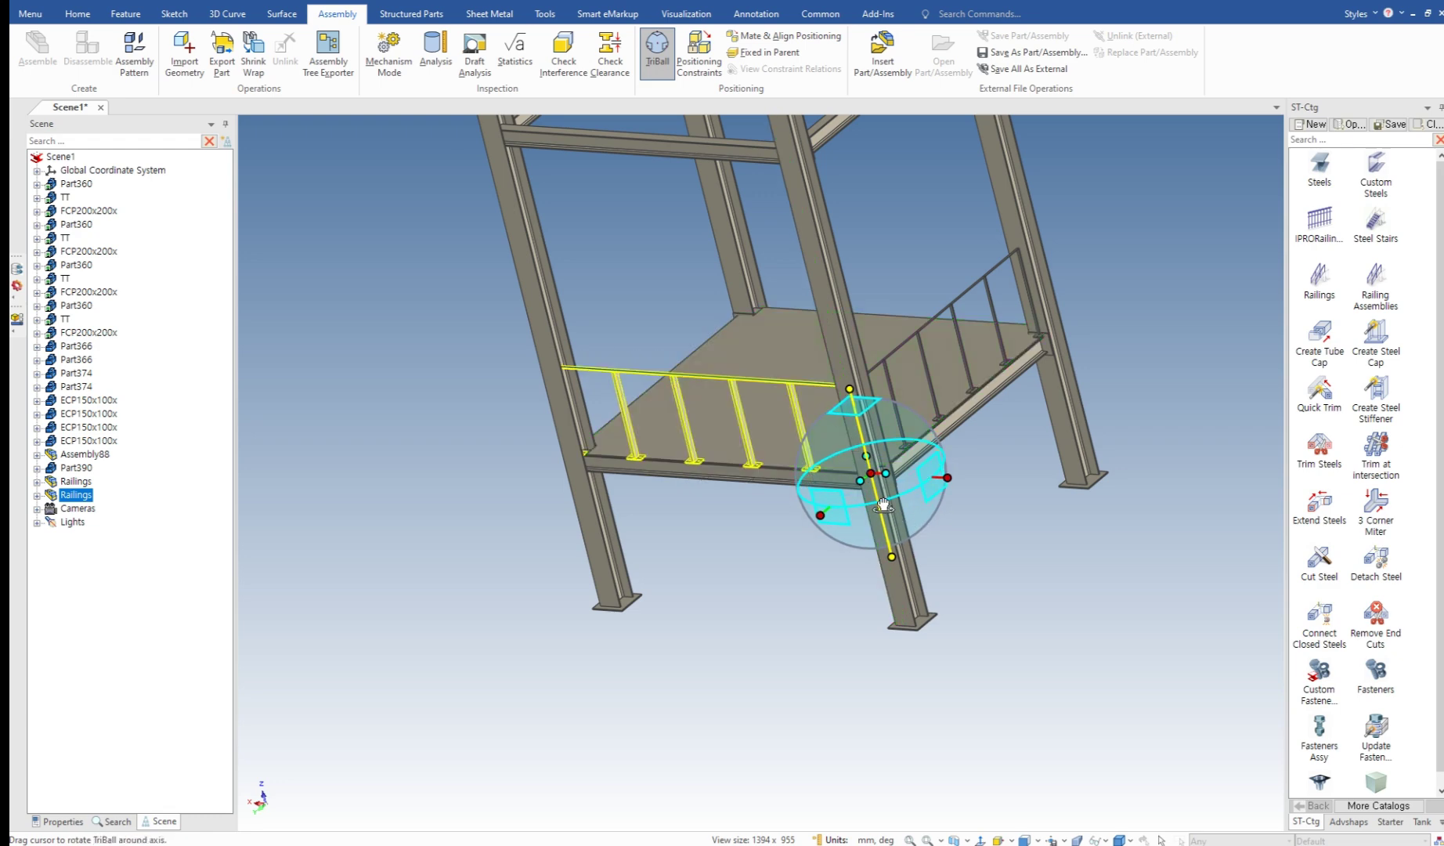
{"action": "scroll", "coordinate": [854, 505], "scroll_direction": "up", "scroll_amount": 2}
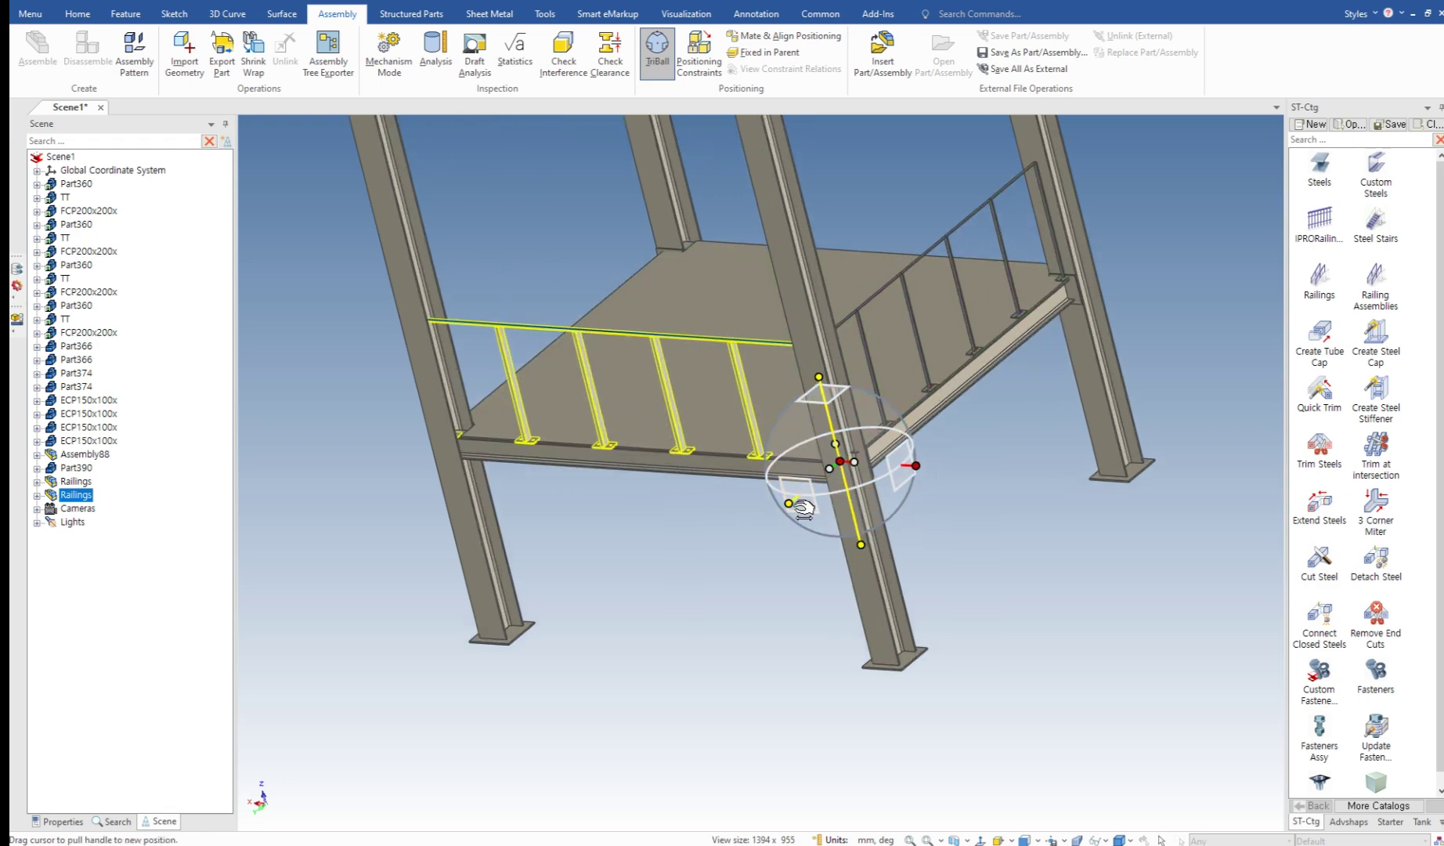
Step: Align the second railing horizontally with the floor plate's outer edge by snapping the TriBall to a point on it
{"action": "right_click", "coordinate": [795, 506]}
{"action": "left_click", "coordinate": [841, 519]}
{"action": "scroll", "coordinate": [781, 450], "scroll_direction": "up", "scroll_amount": 5}
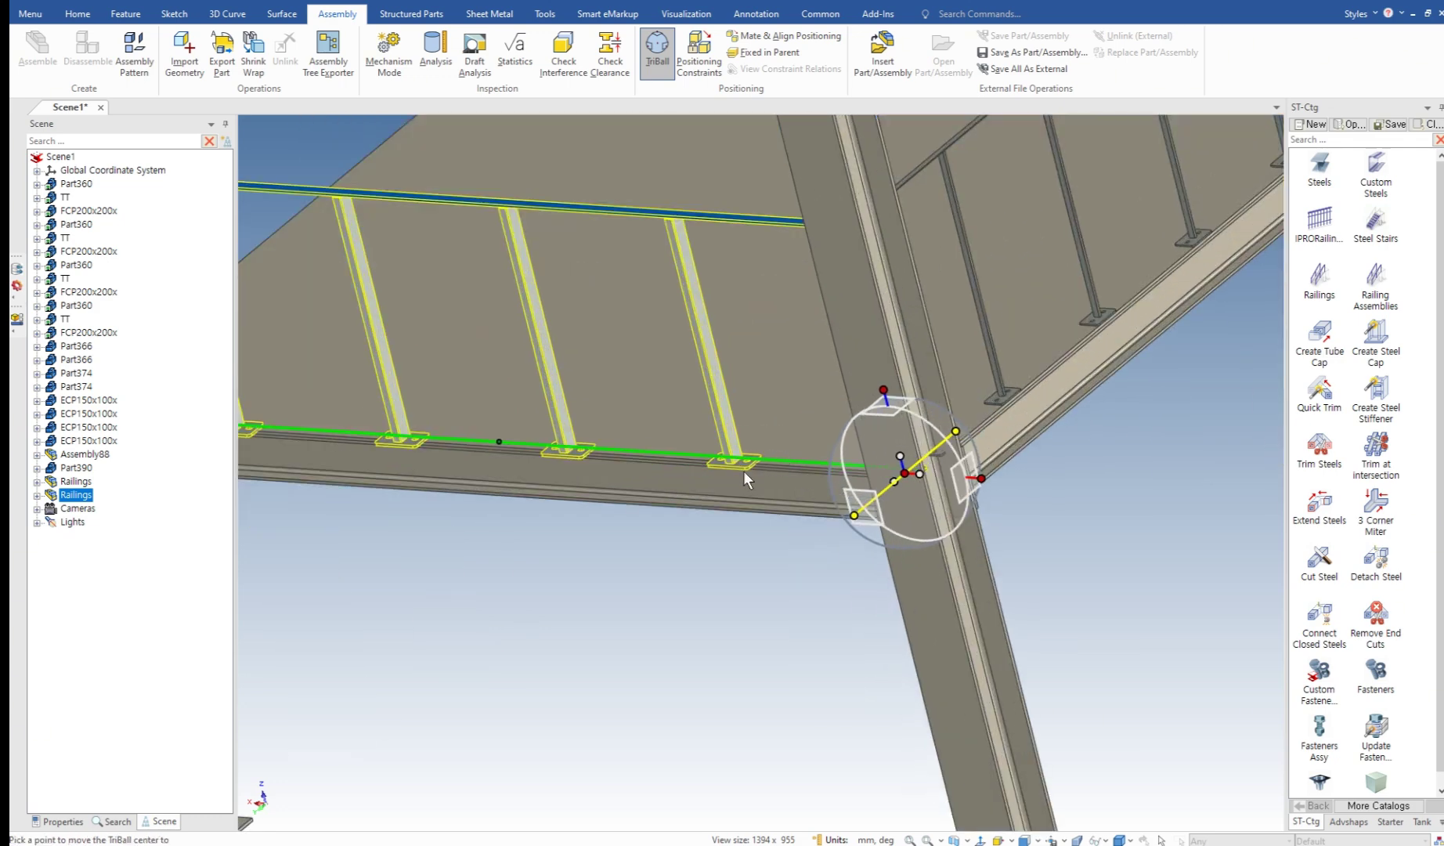
{"action": "scroll", "coordinate": [743, 470], "scroll_direction": "up", "scroll_amount": 3}
{"action": "left_click", "coordinate": [731, 460]}
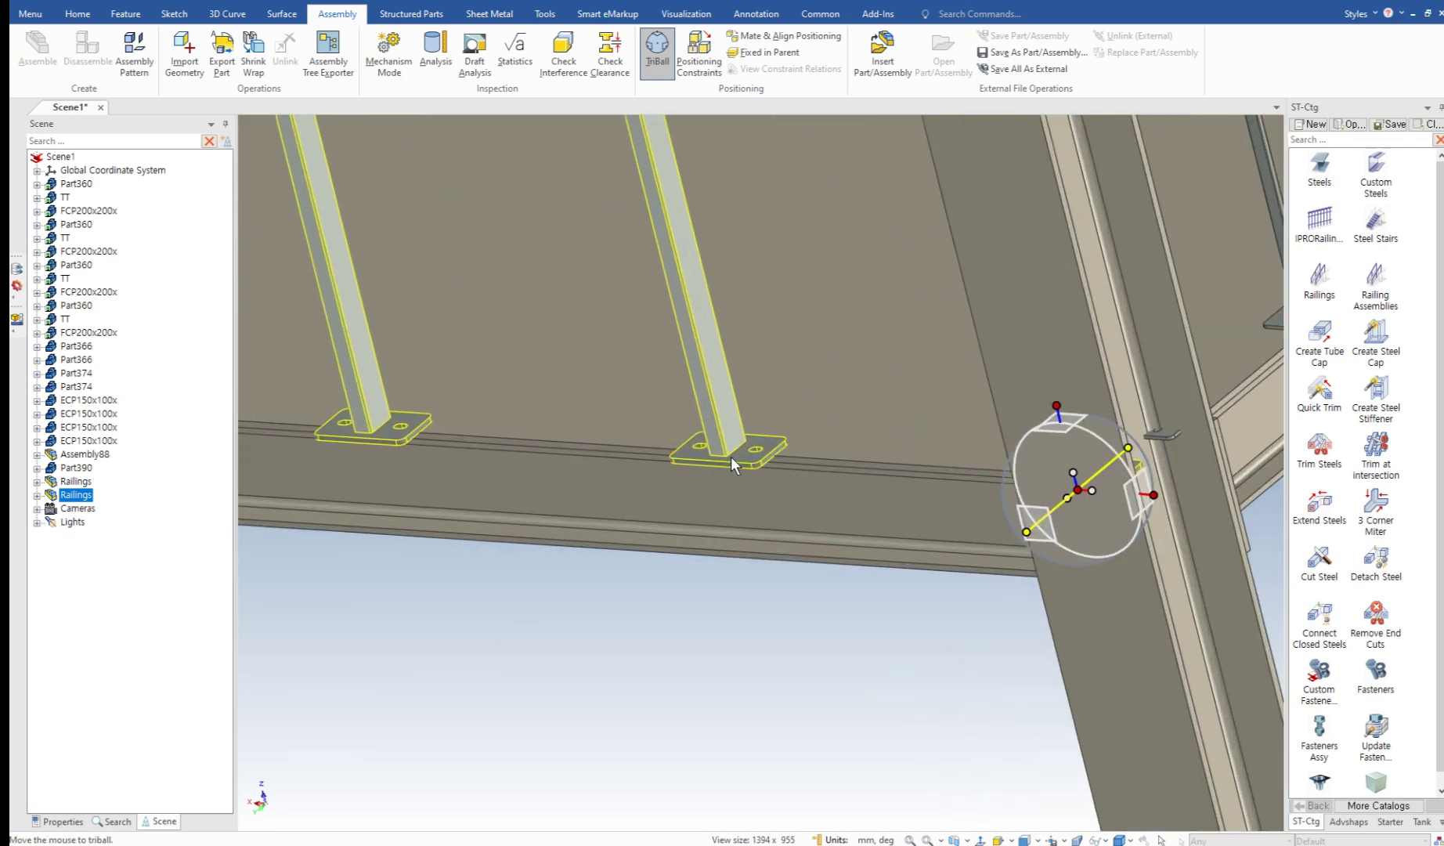
{"action": "right_click", "coordinate": [1077, 480]}
{"action": "left_click", "coordinate": [1120, 561]}
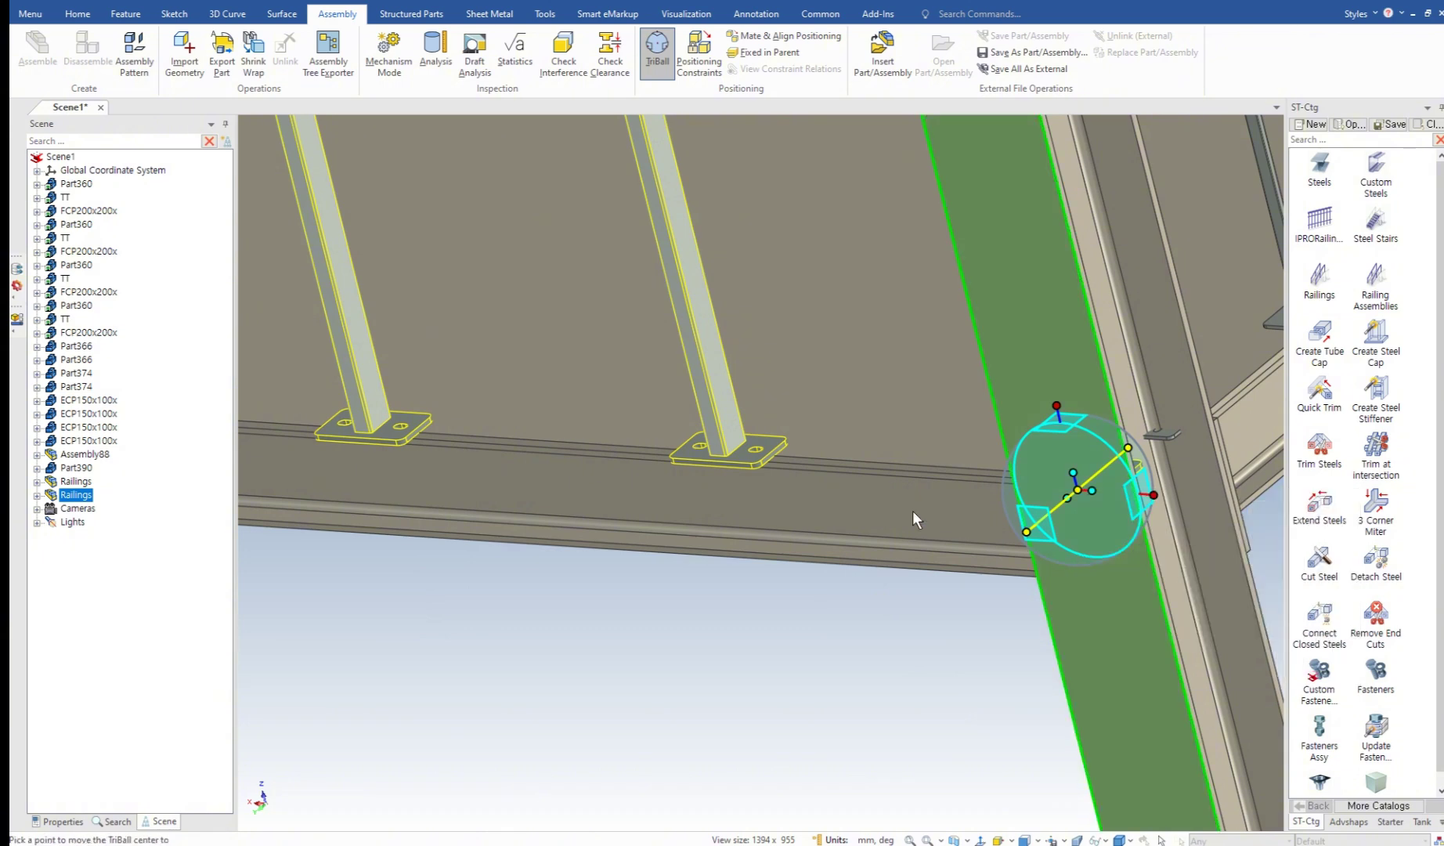
{"action": "left_click", "coordinate": [869, 454]}
{"action": "scroll", "coordinate": [858, 540], "scroll_direction": "down", "scroll_amount": 3}
{"action": "left_click", "coordinate": [841, 581]}
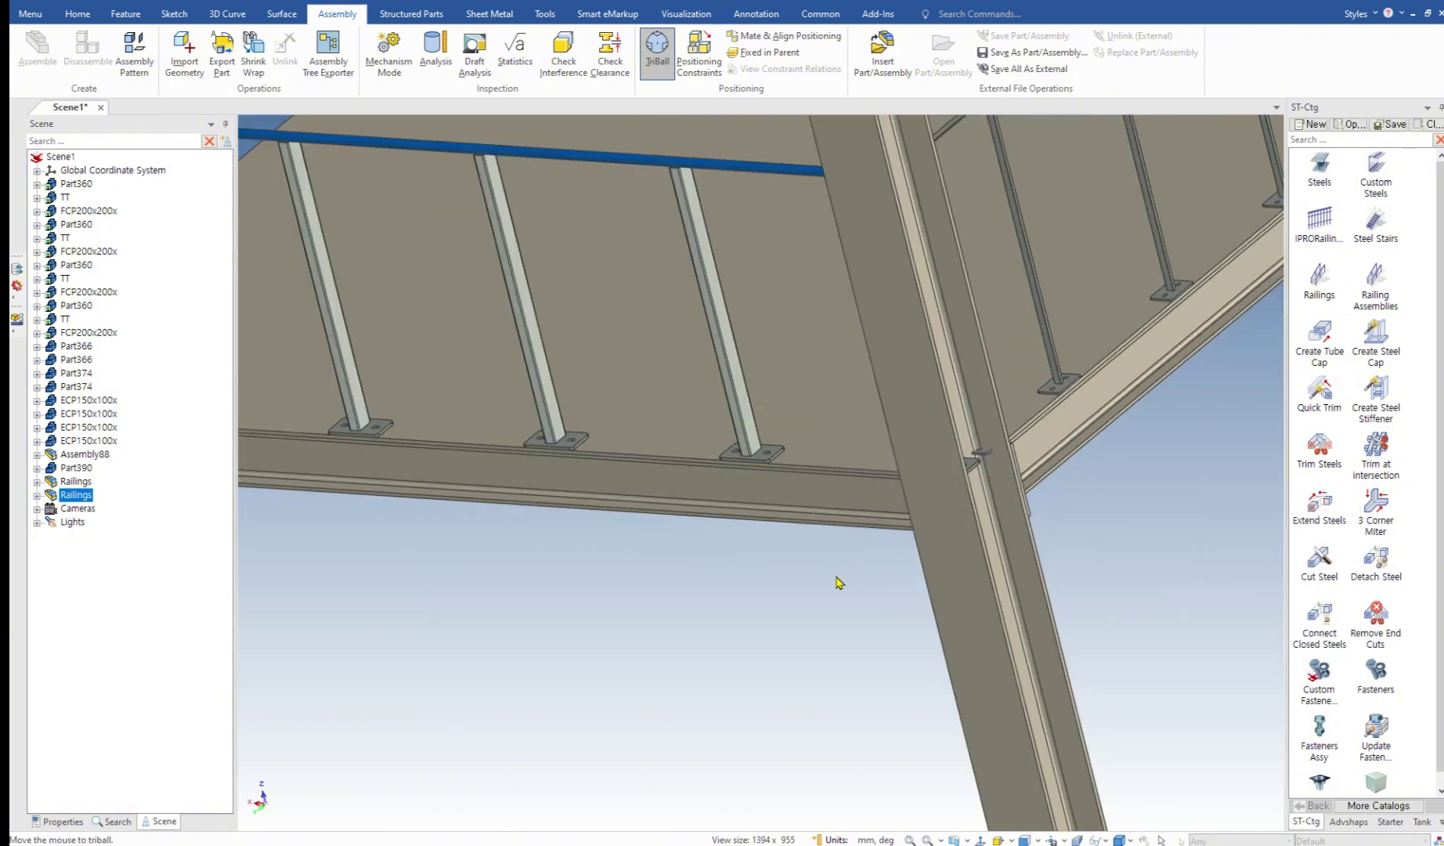
{"action": "scroll", "coordinate": [836, 601], "scroll_direction": "down", "scroll_amount": 3}
{"action": "key", "text": "Home"}
{"action": "key", "text": "F8"}
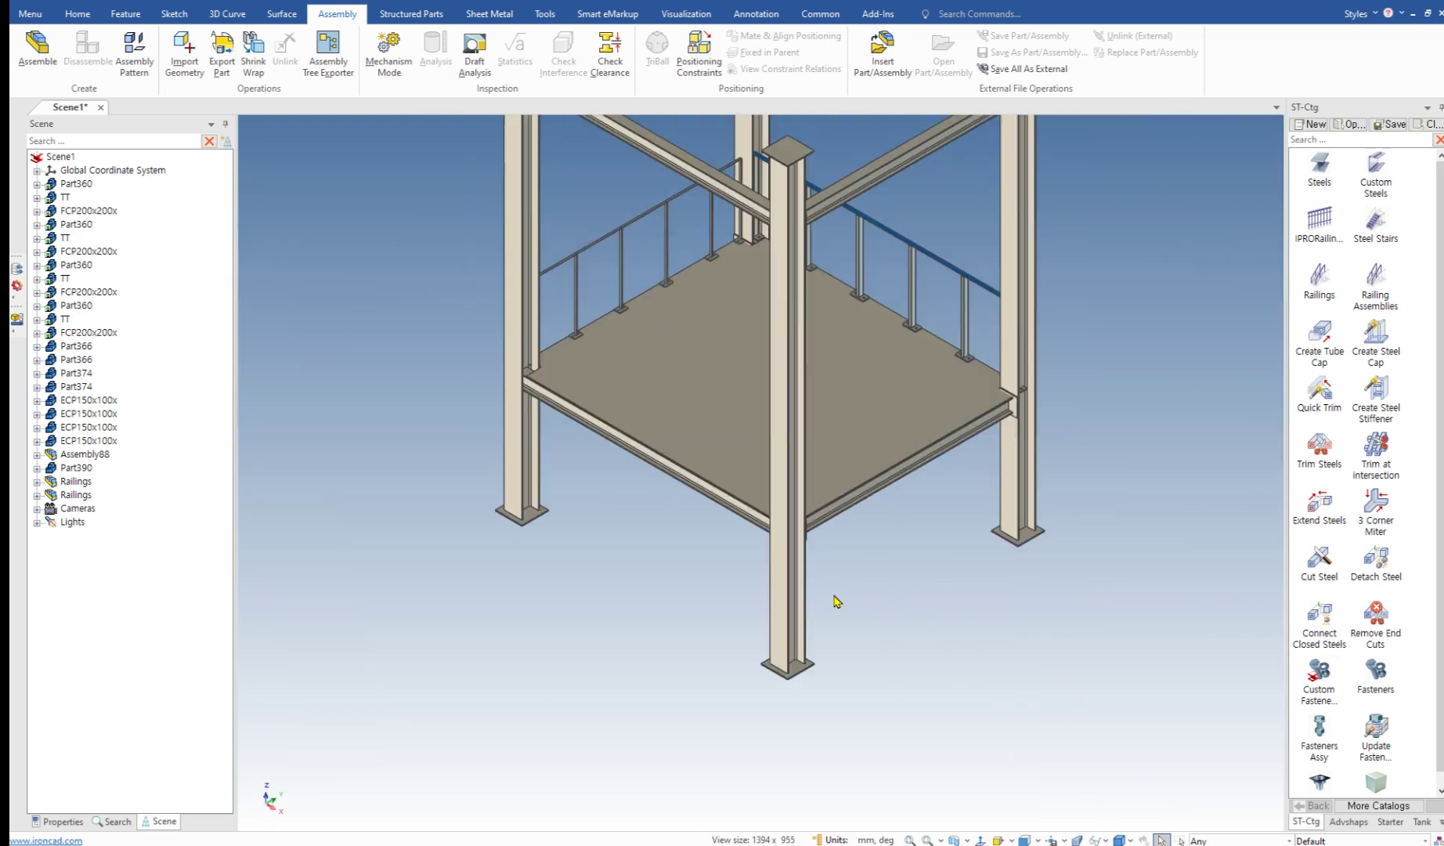
Step: Place a standard catalog railing on the lower crossbeam opposite the second railing, with a length of 1000 mm
{"action": "scroll", "coordinate": [875, 521], "scroll_direction": "up", "scroll_amount": 3}
{"action": "scroll", "coordinate": [819, 651], "scroll_direction": "down", "scroll_amount": 2}
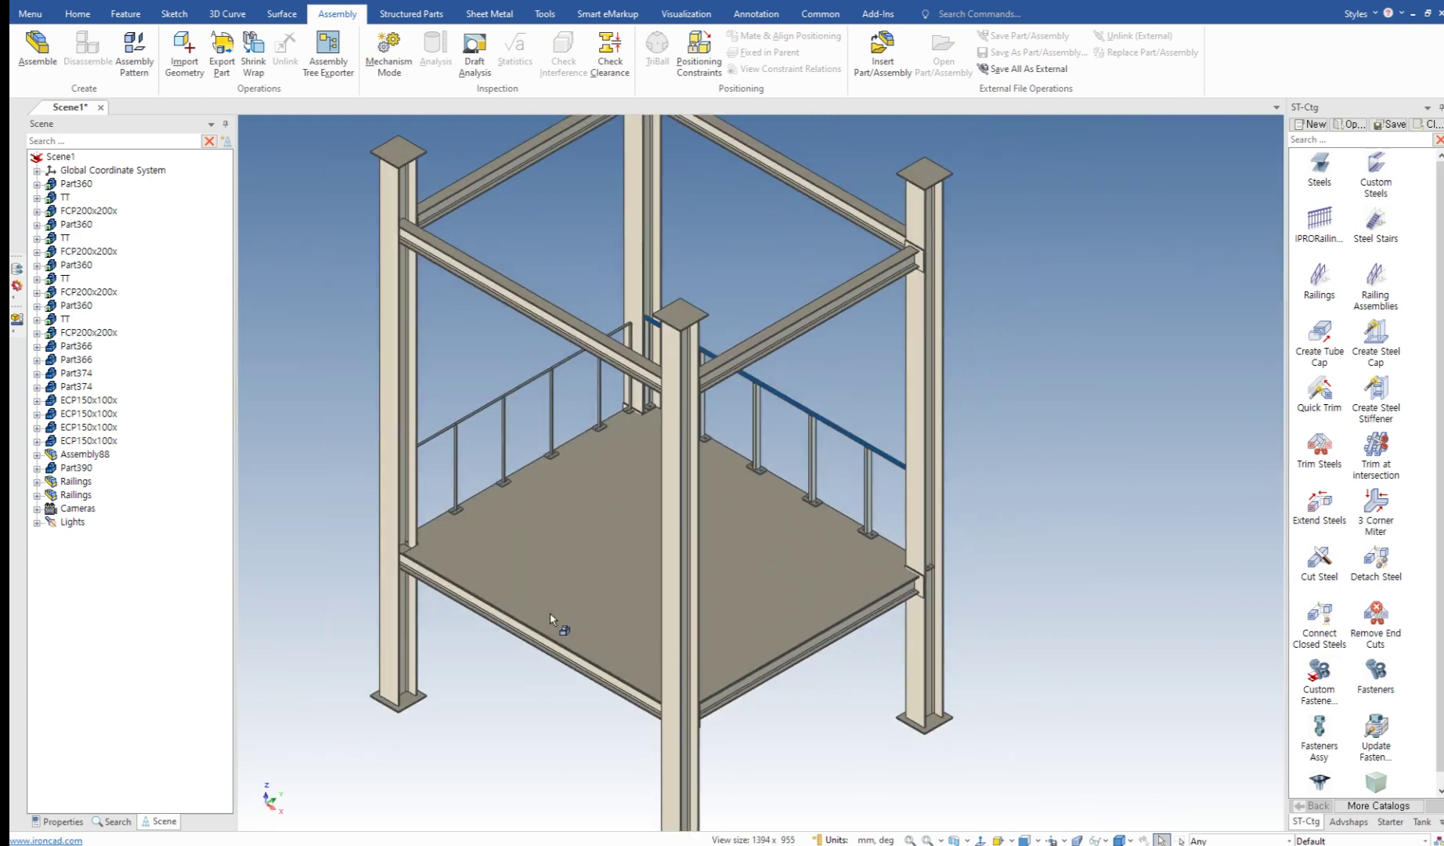
{"action": "scroll", "coordinate": [551, 619], "scroll_direction": "up", "scroll_amount": 5}
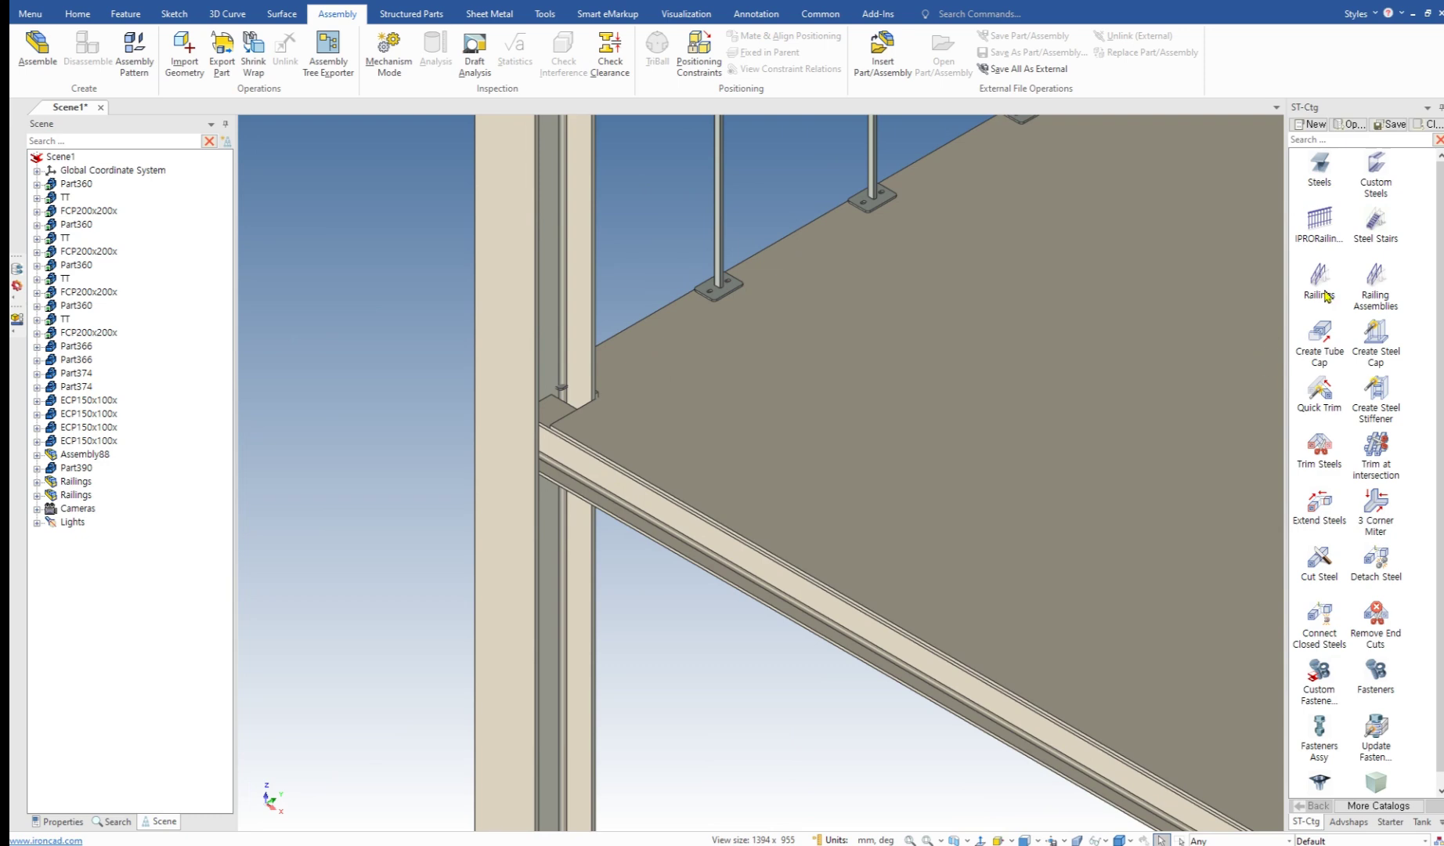
{"action": "left_click_drag", "start_coordinate": [1149, 410], "coordinate": [608, 505]}
{"action": "scroll", "coordinate": [697, 507], "scroll_direction": "down", "scroll_amount": 5}
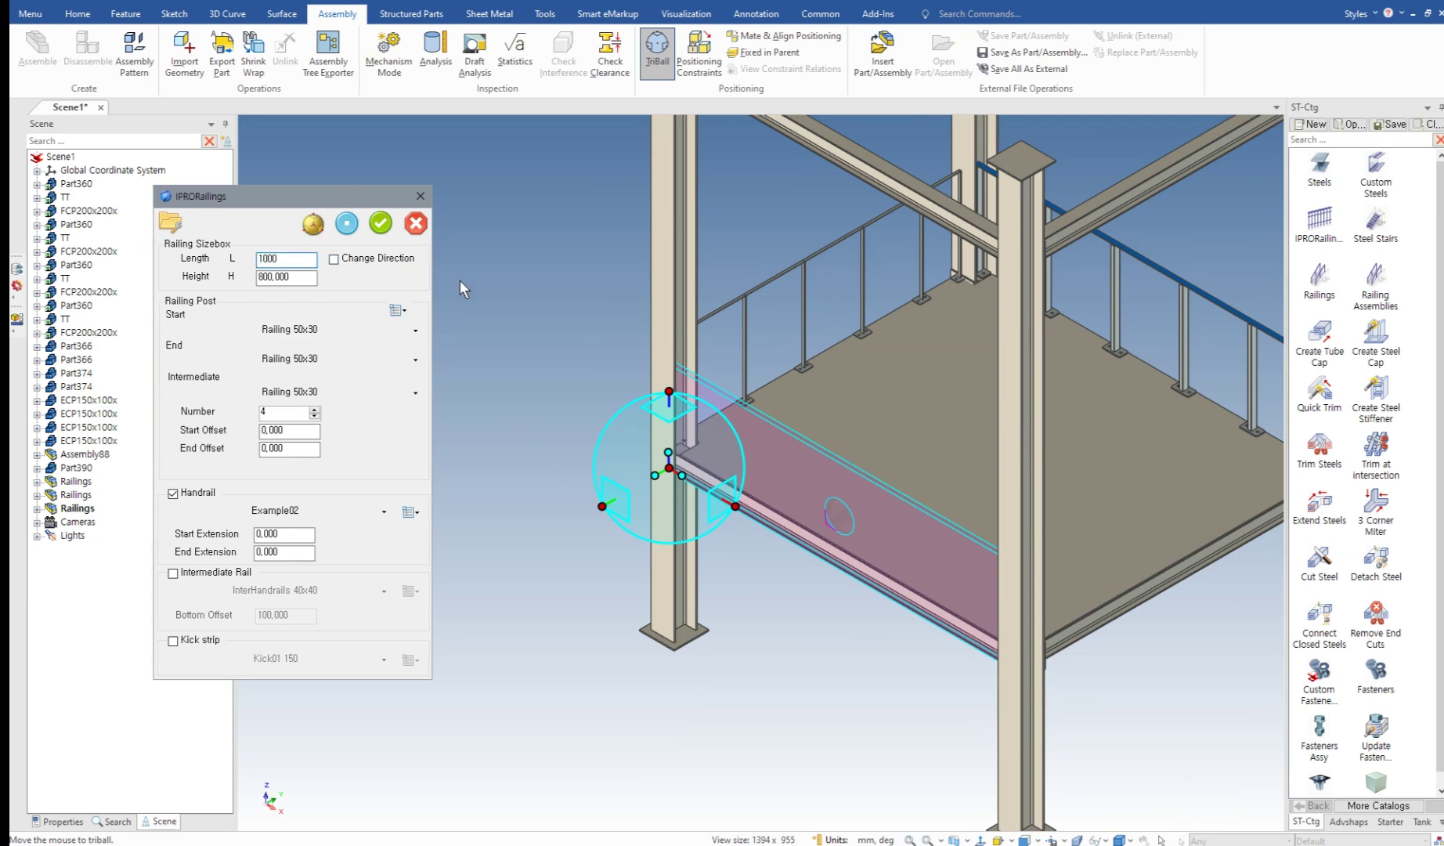
{"action": "left_click", "coordinate": [350, 224]}
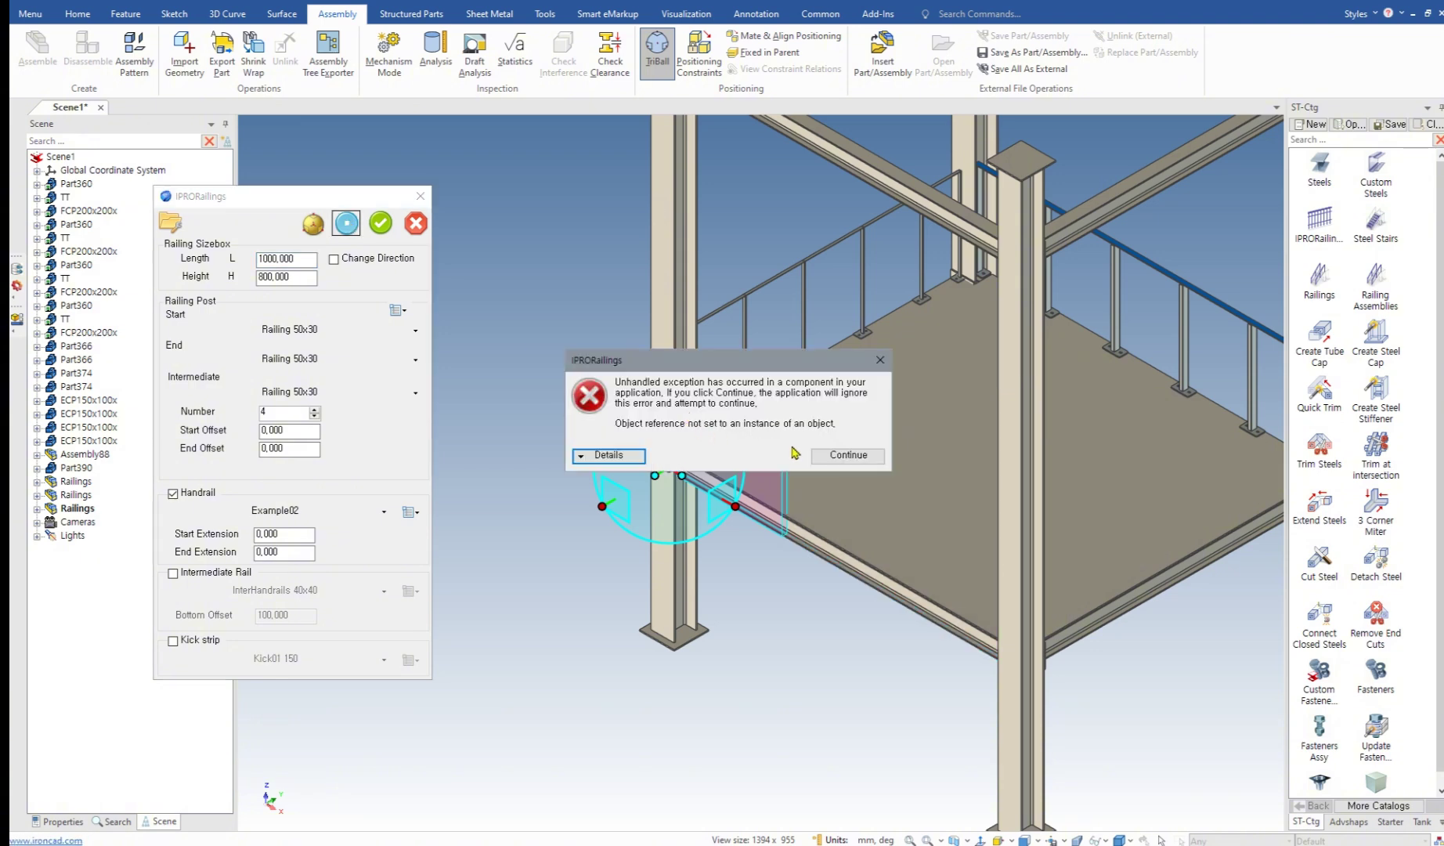
{"action": "left_click", "coordinate": [880, 359]}
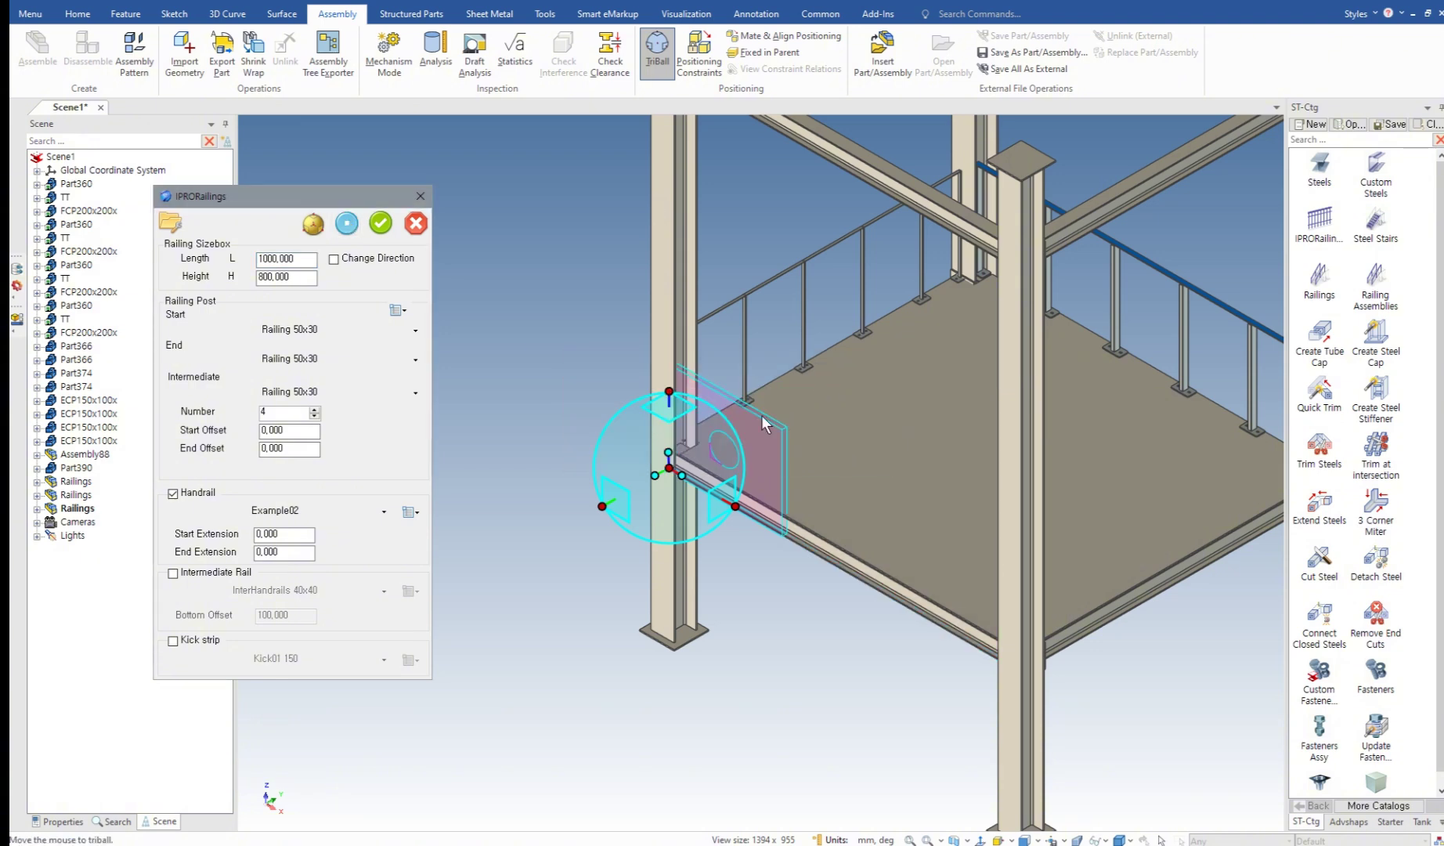
Step: Raise the third railing vertically with the TriBall by snapping it to a point on the floor plate's top face
{"action": "scroll", "coordinate": [751, 417], "scroll_direction": "up", "scroll_amount": 2}
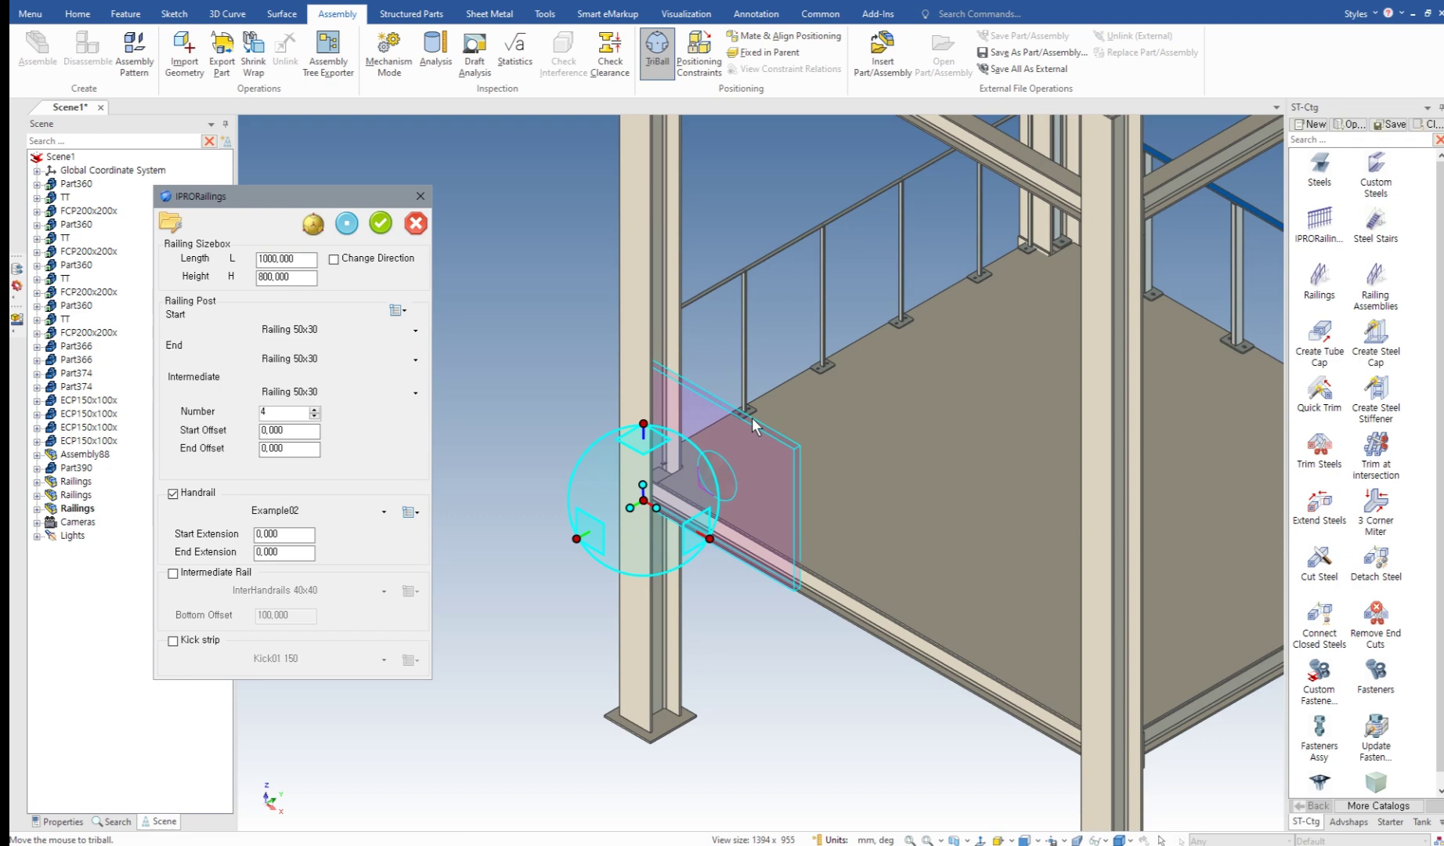
{"action": "right_click", "coordinate": [645, 423]}
{"action": "left_click", "coordinate": [709, 444]}
{"action": "left_click", "coordinate": [897, 487]}
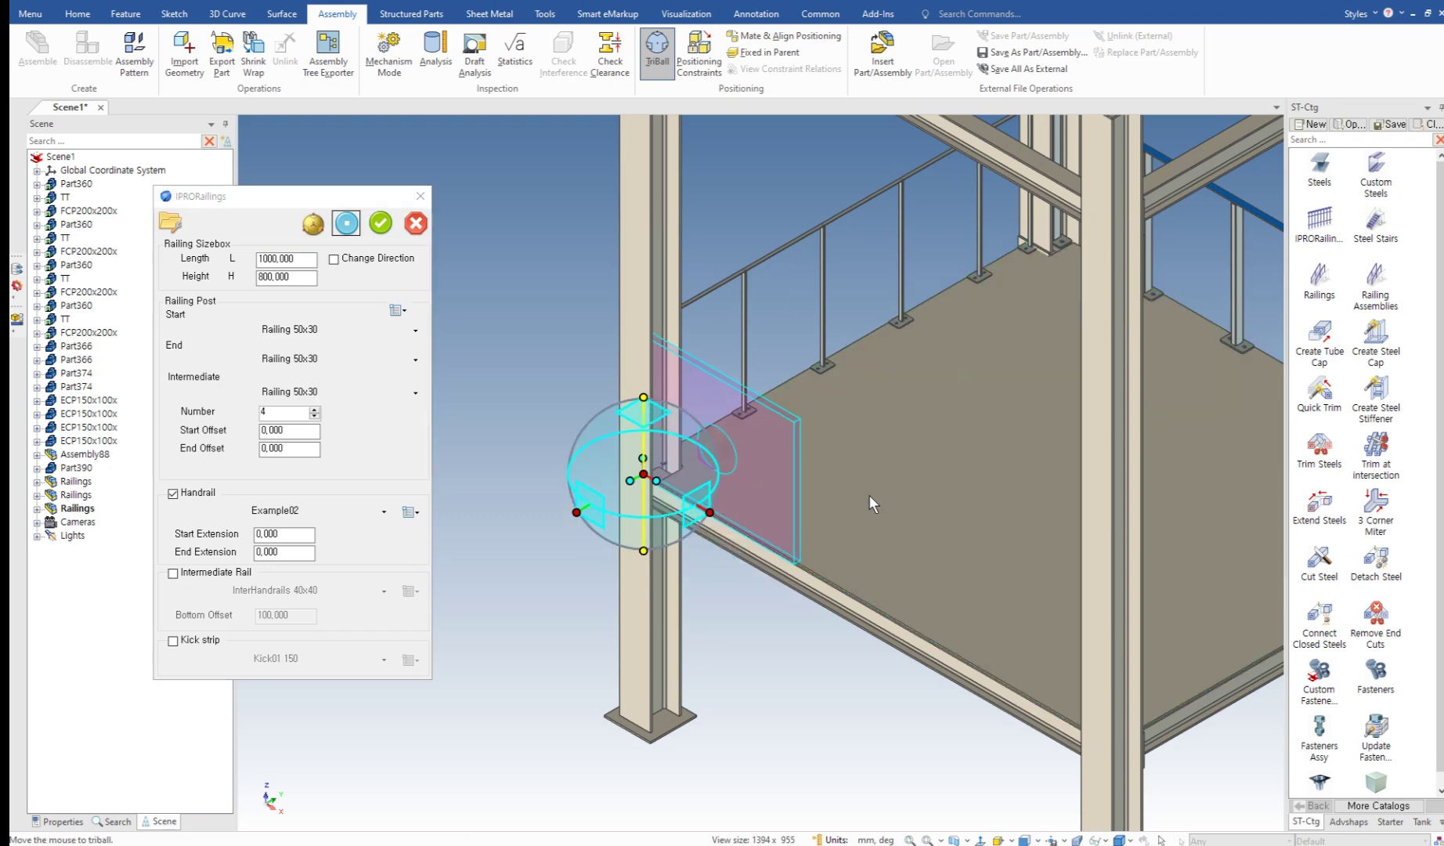
{"action": "scroll", "coordinate": [699, 551], "scroll_direction": "up", "scroll_amount": 1}
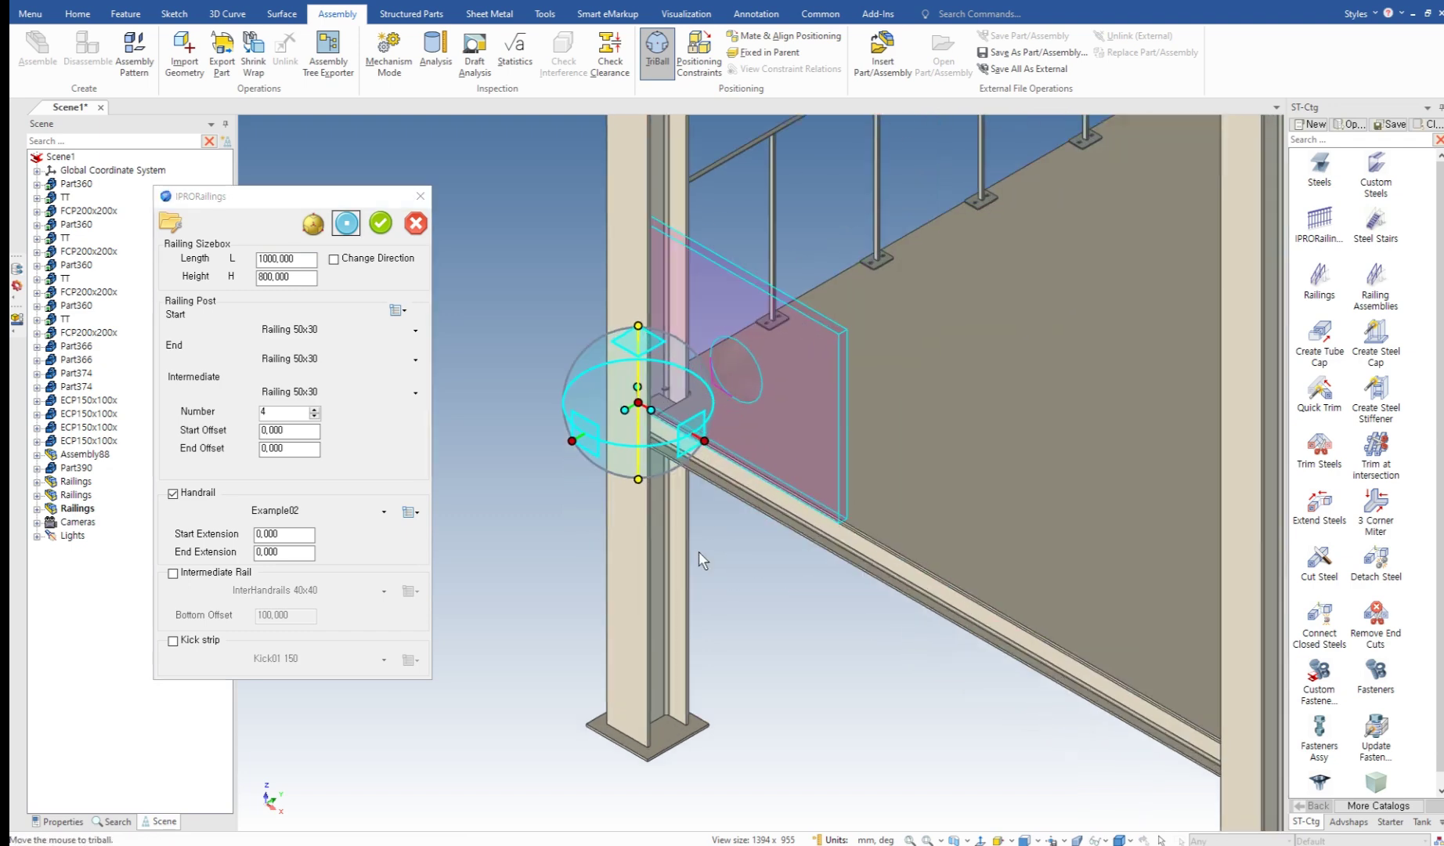
Step: Generate the third railing's posts and handrail, and relocate the detached TriBall horizontally to the outer edge of a post base plate
{"action": "right_click", "coordinate": [573, 442]}
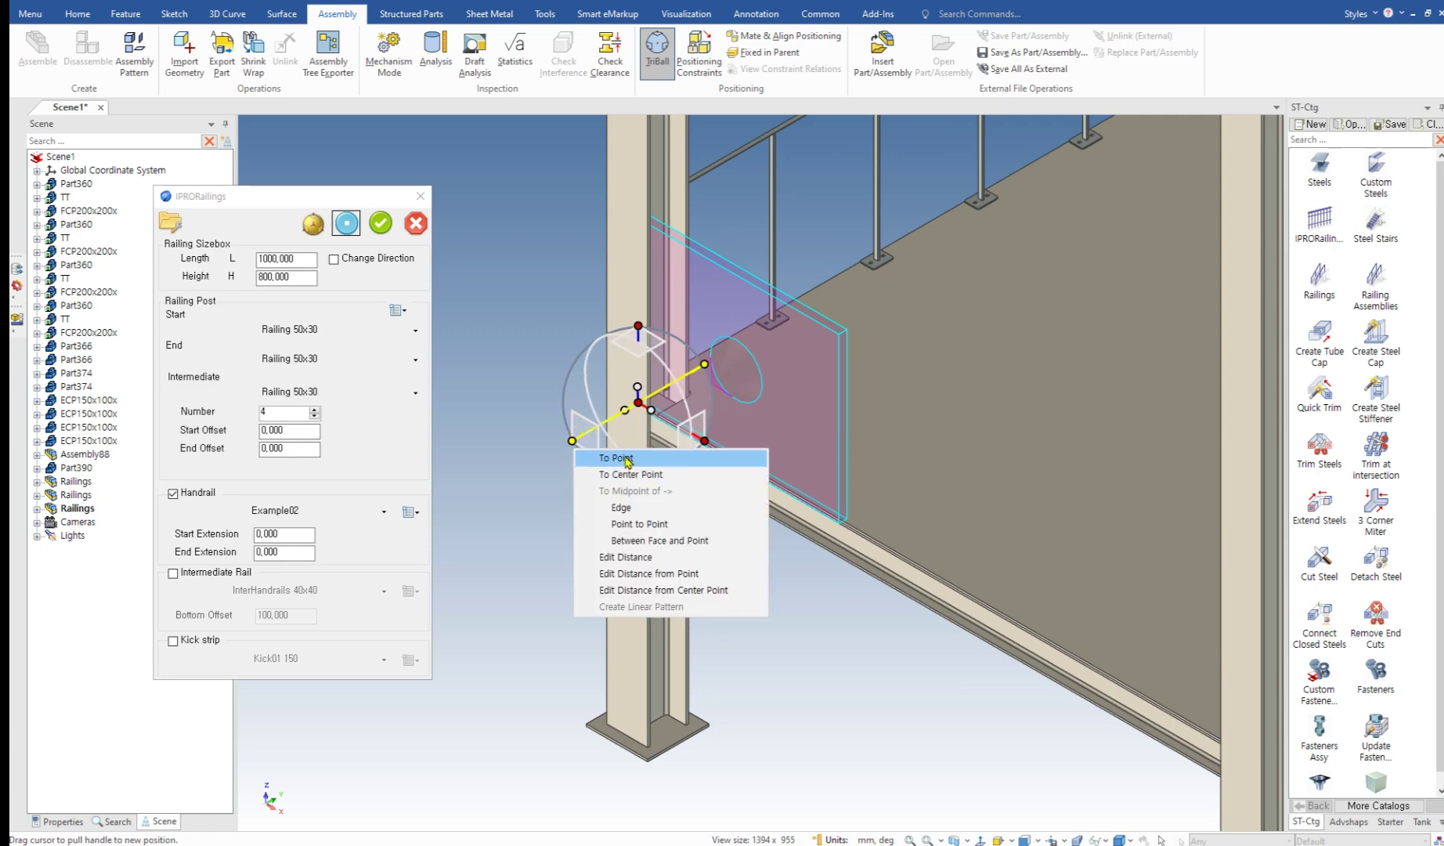
{"action": "left_click", "coordinate": [627, 460]}
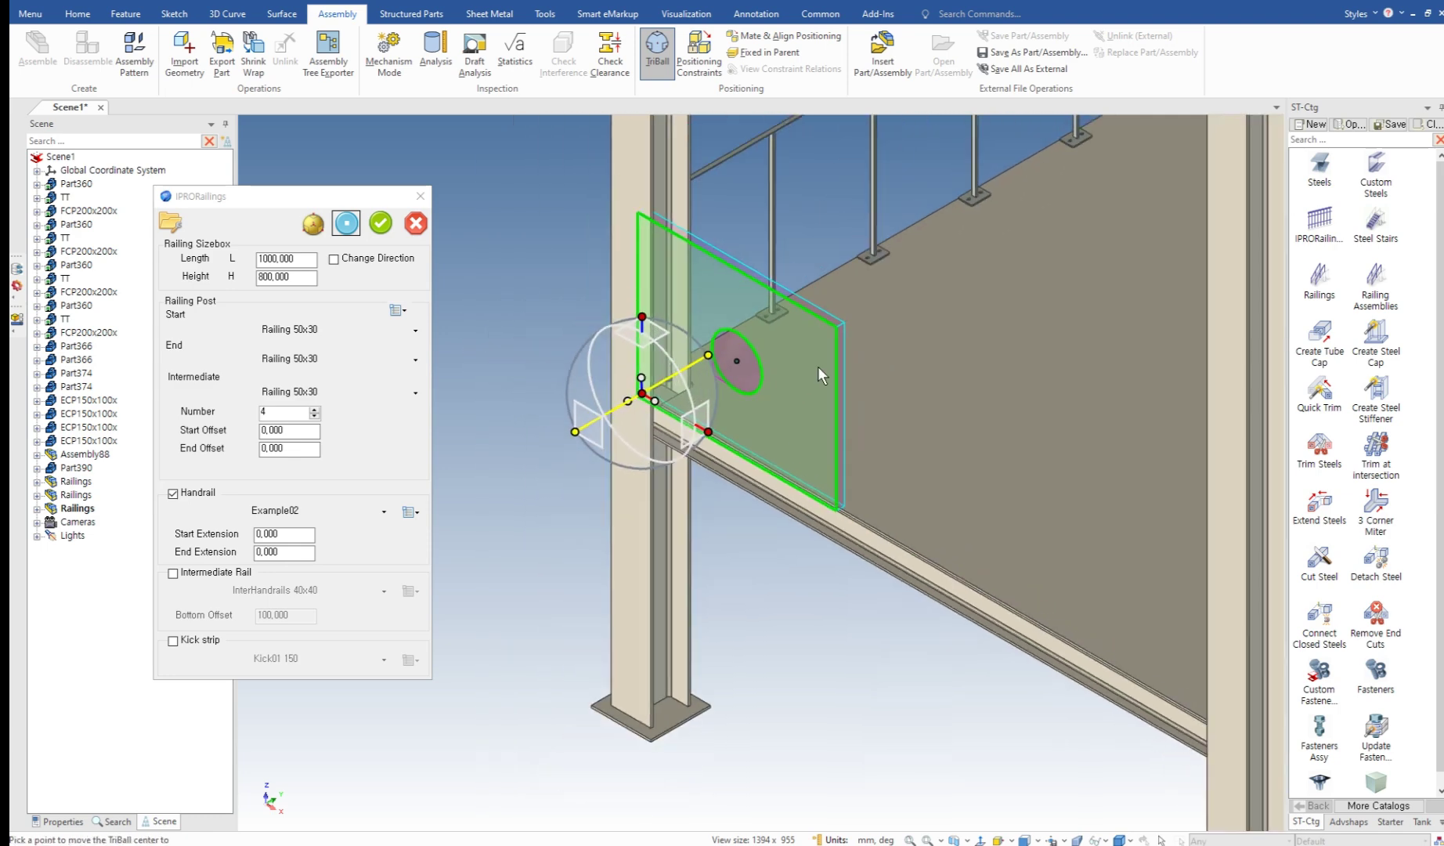
{"action": "scroll", "coordinate": [818, 366], "scroll_direction": "down", "scroll_amount": 2}
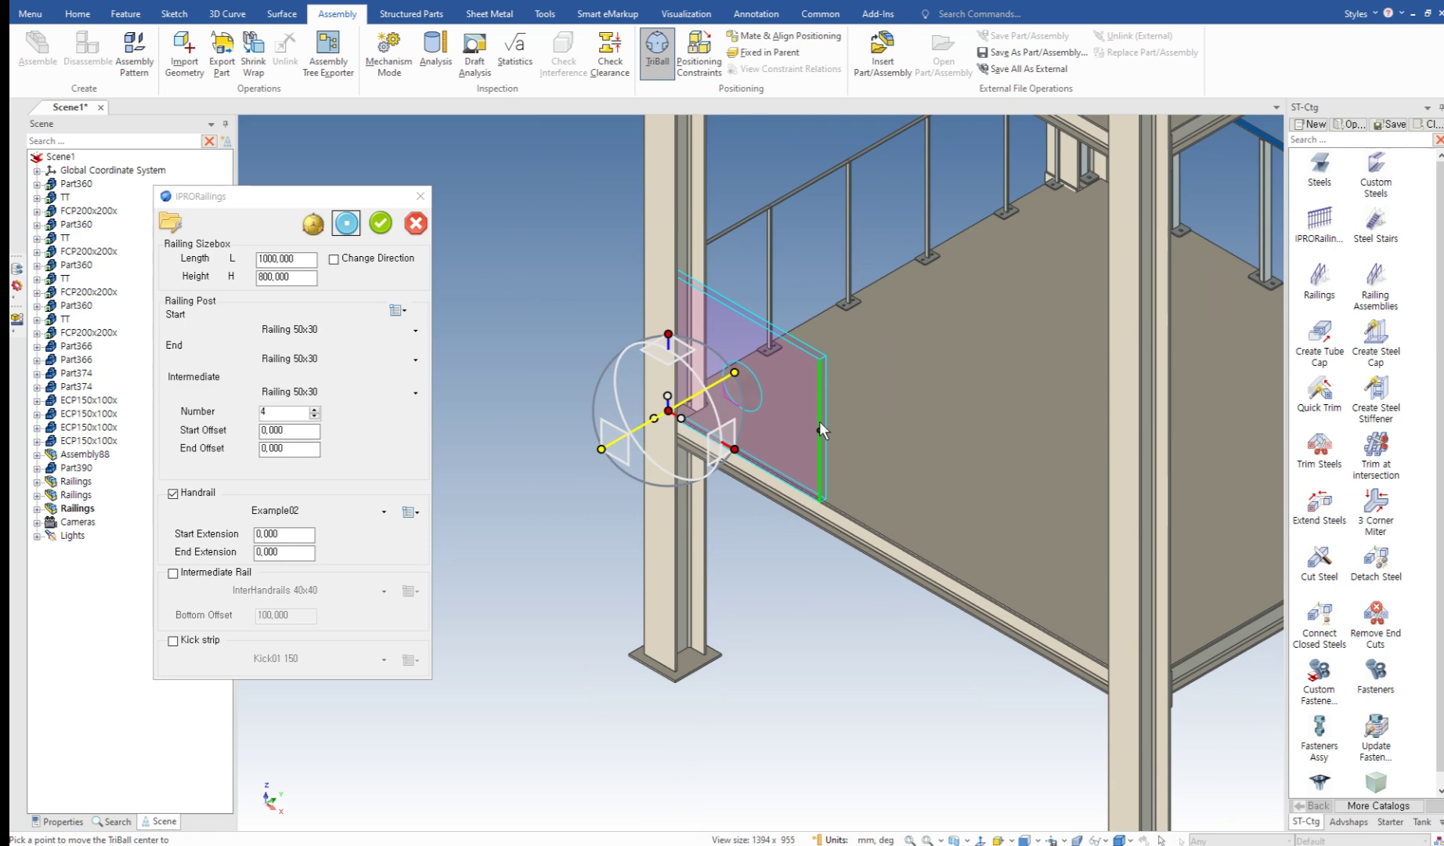
{"action": "left_click", "coordinate": [347, 224]}
{"action": "scroll", "coordinate": [753, 455], "scroll_direction": "up", "scroll_amount": 3}
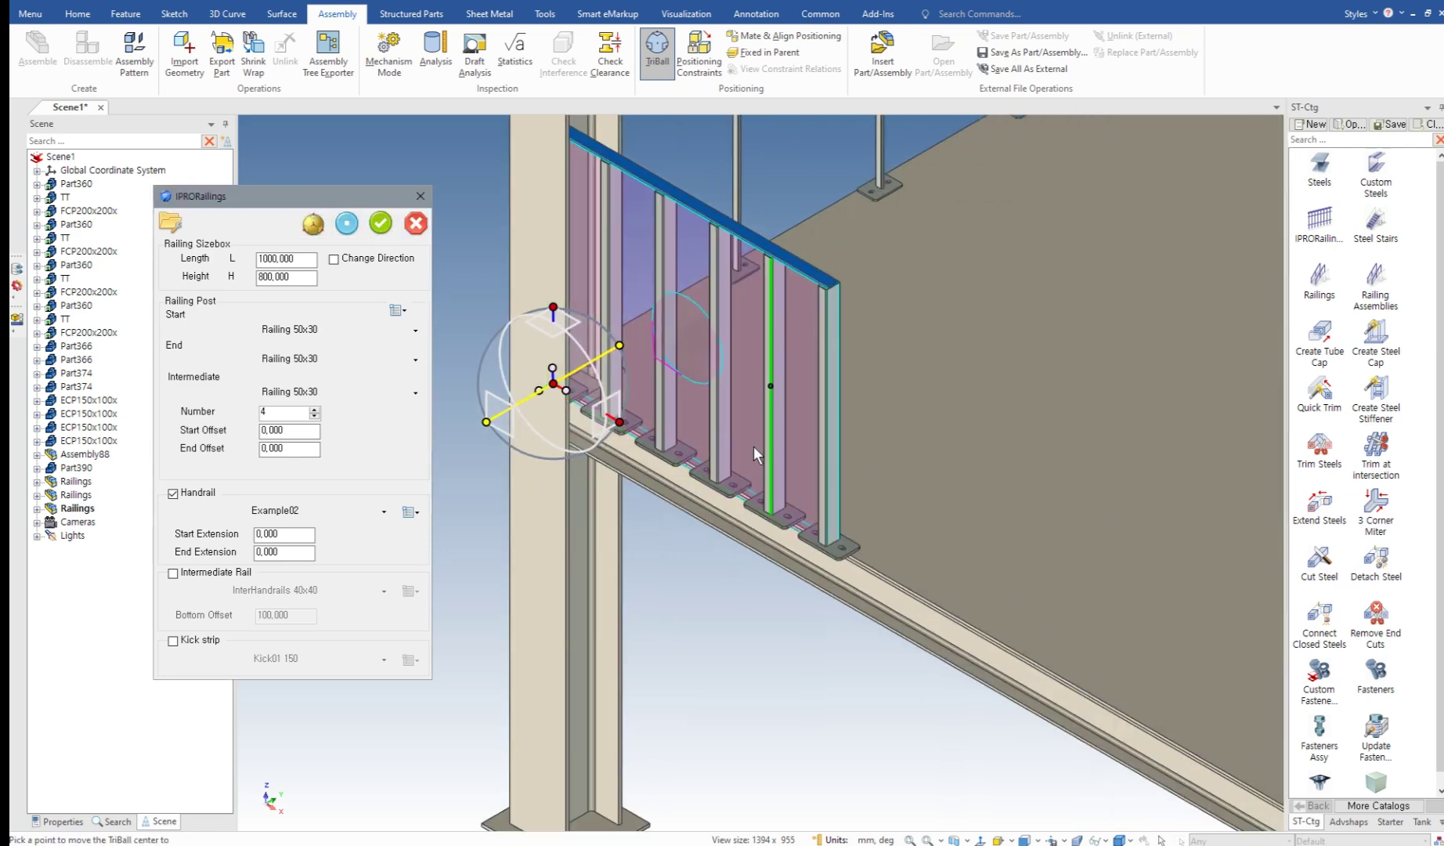
{"action": "scroll", "coordinate": [736, 462], "scroll_direction": "up", "scroll_amount": 5}
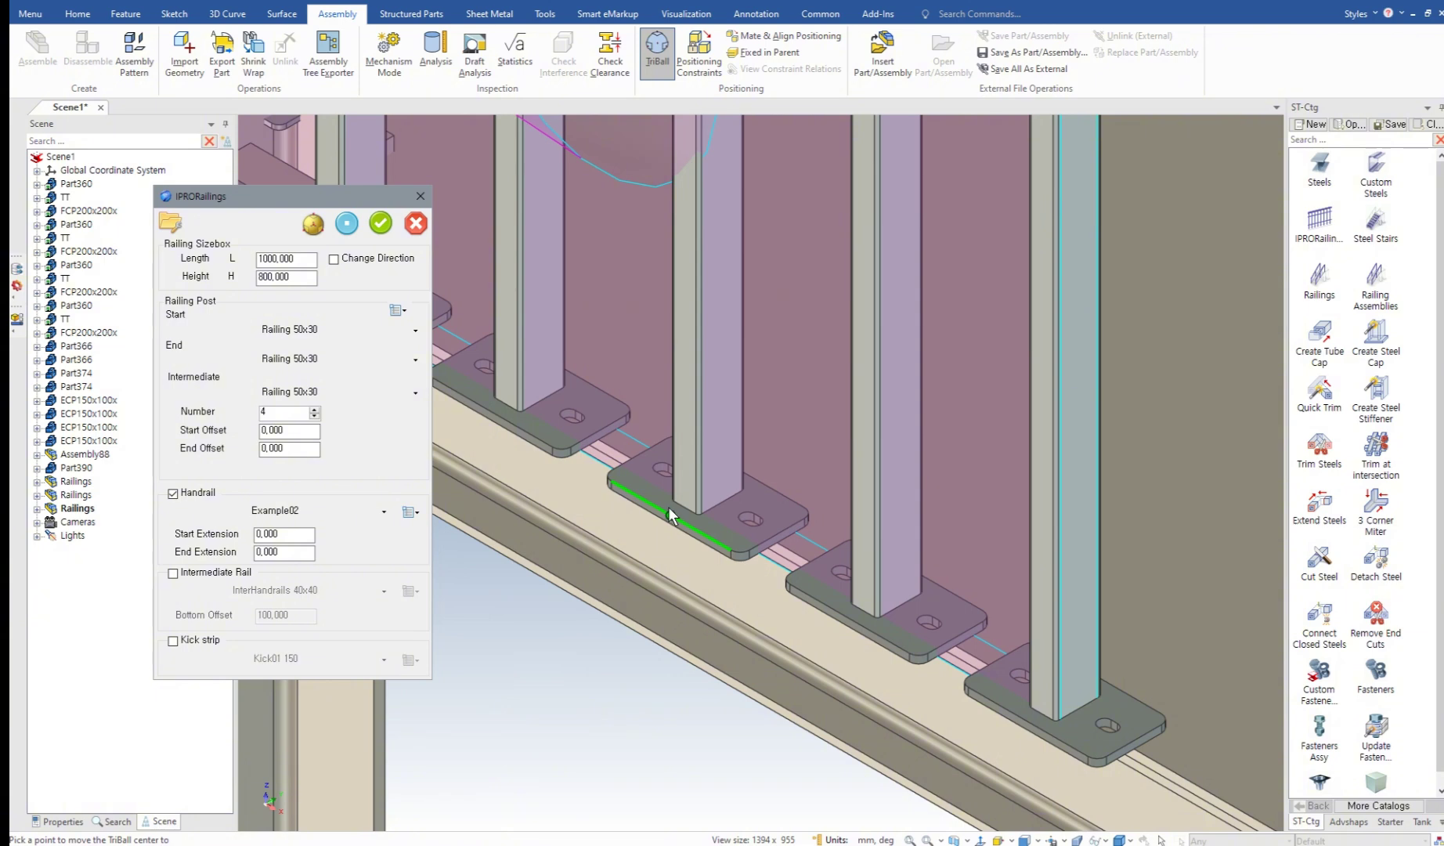
{"action": "left_click", "coordinate": [668, 507]}
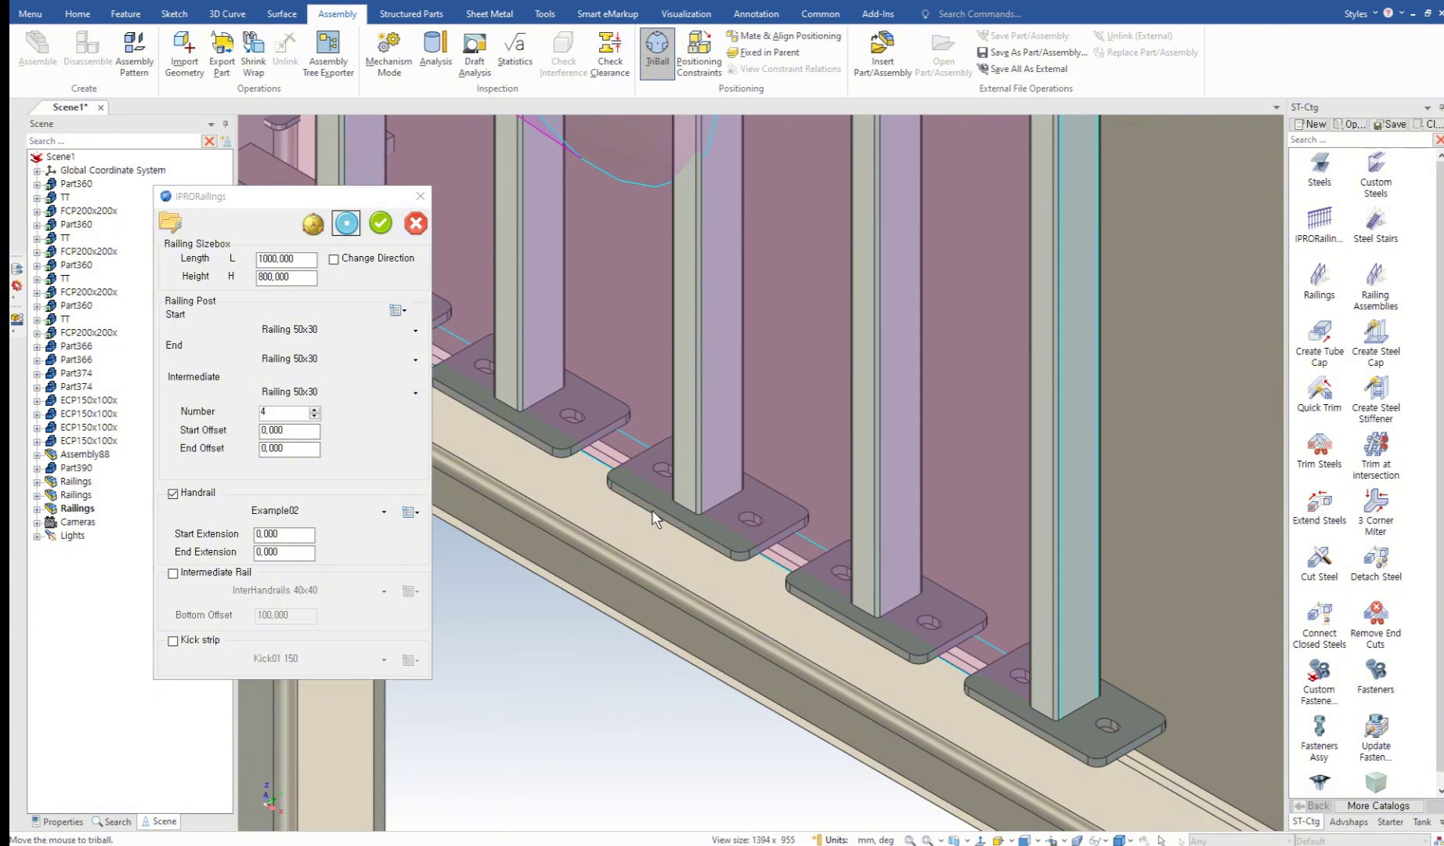
Step: Align the third railing's base plates horizontally with the floor plate's edge using the TriBall, and finish the railing
{"action": "scroll", "coordinate": [652, 509], "scroll_direction": "down", "scroll_amount": 5}
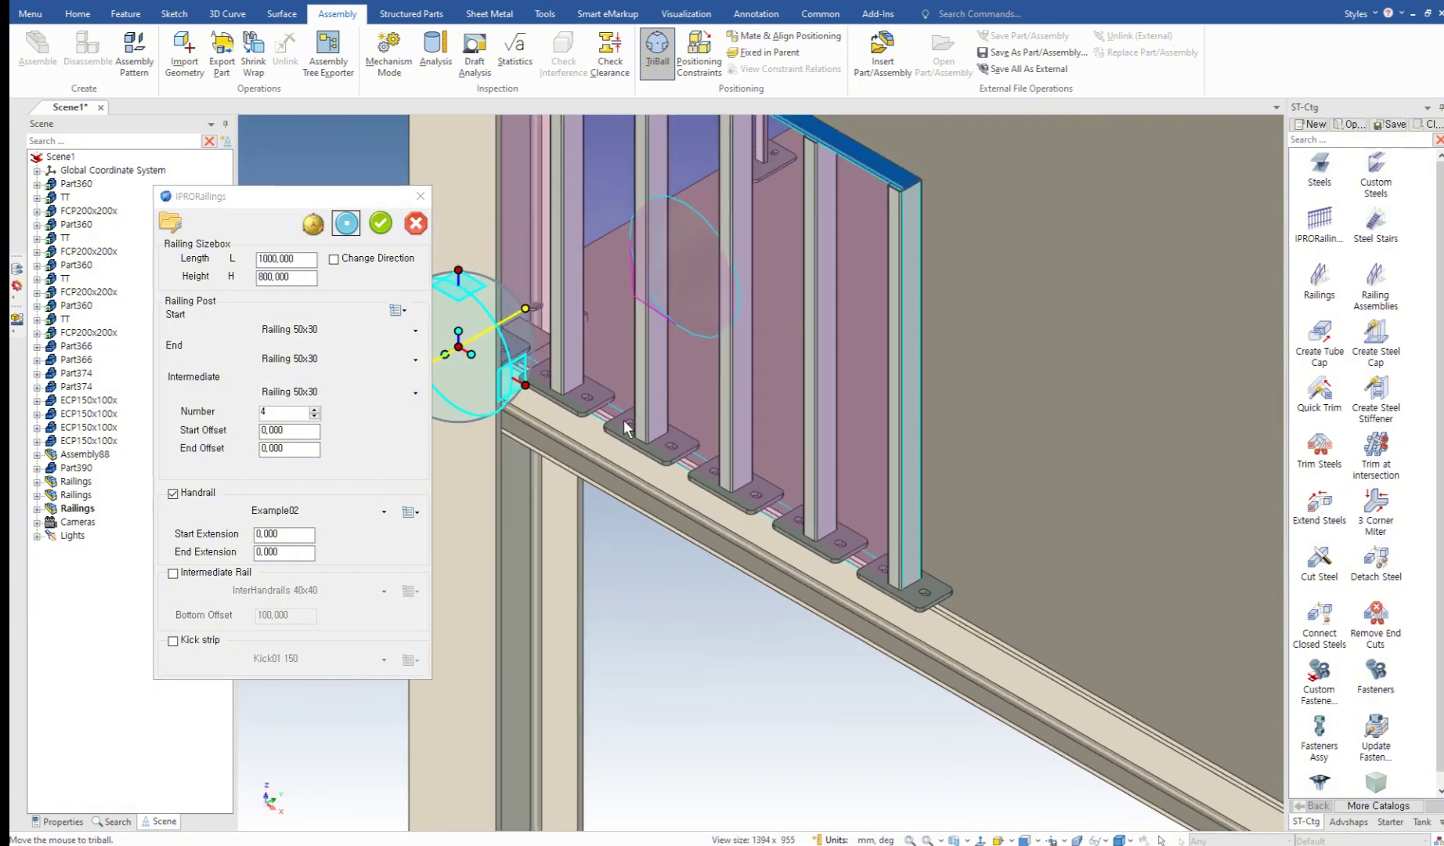
{"action": "right_click", "coordinate": [461, 346]}
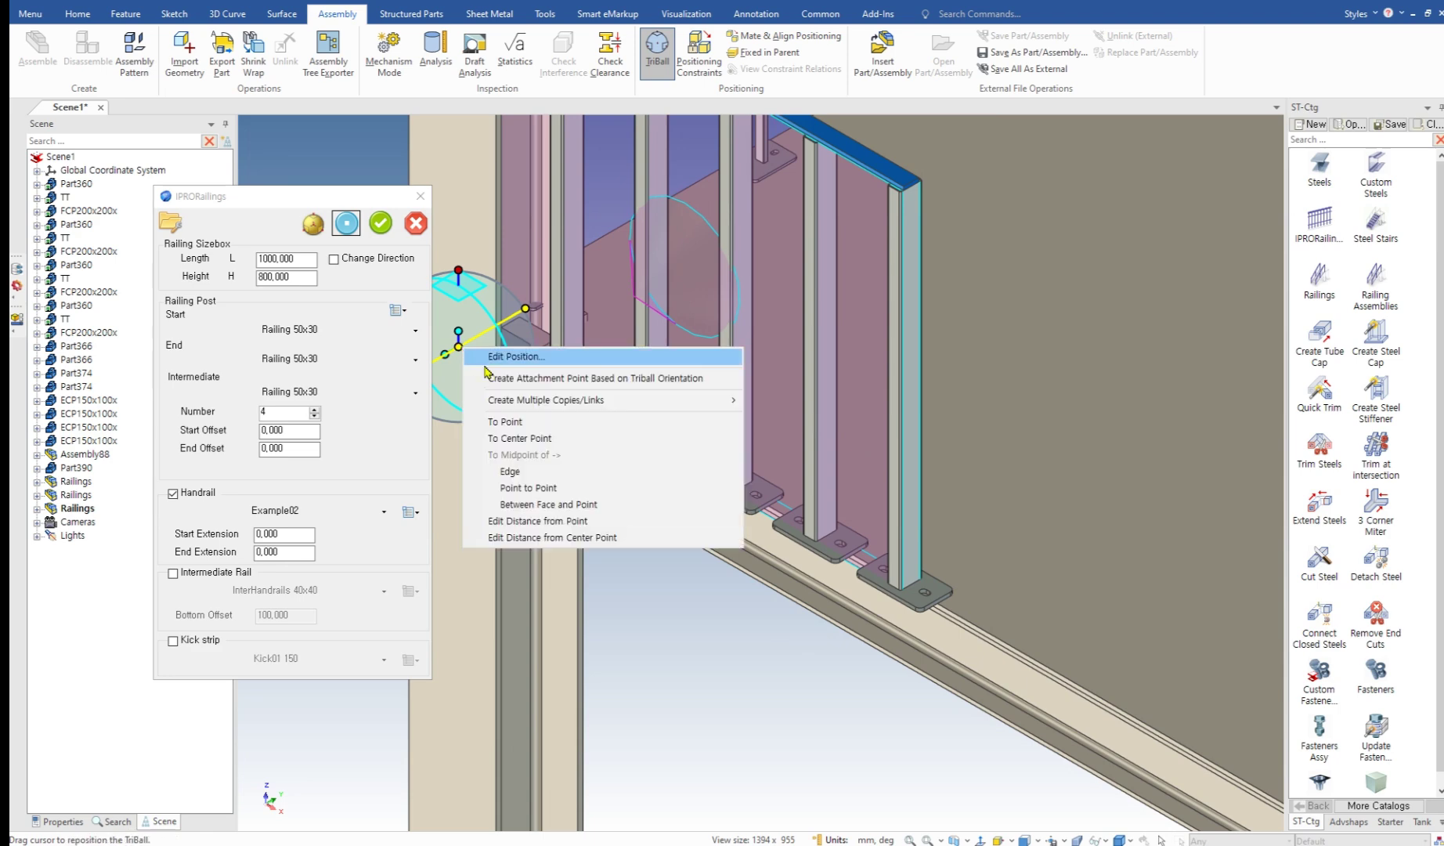
{"action": "left_click", "coordinate": [527, 424]}
{"action": "scroll", "coordinate": [933, 558], "scroll_direction": "up", "scroll_amount": 5}
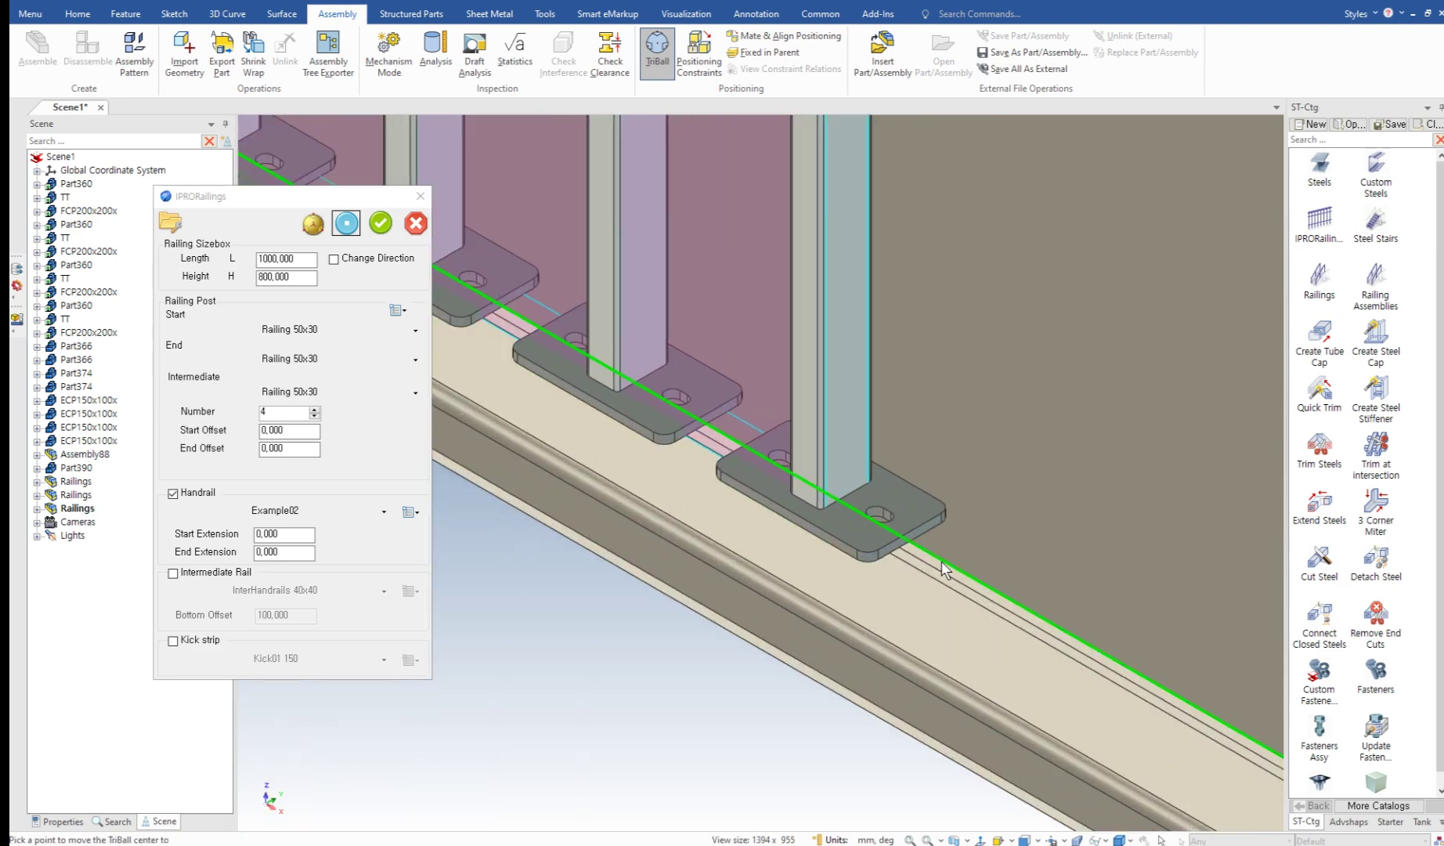
{"action": "left_click", "coordinate": [942, 567]}
{"action": "scroll", "coordinate": [941, 563], "scroll_direction": "down", "scroll_amount": 3}
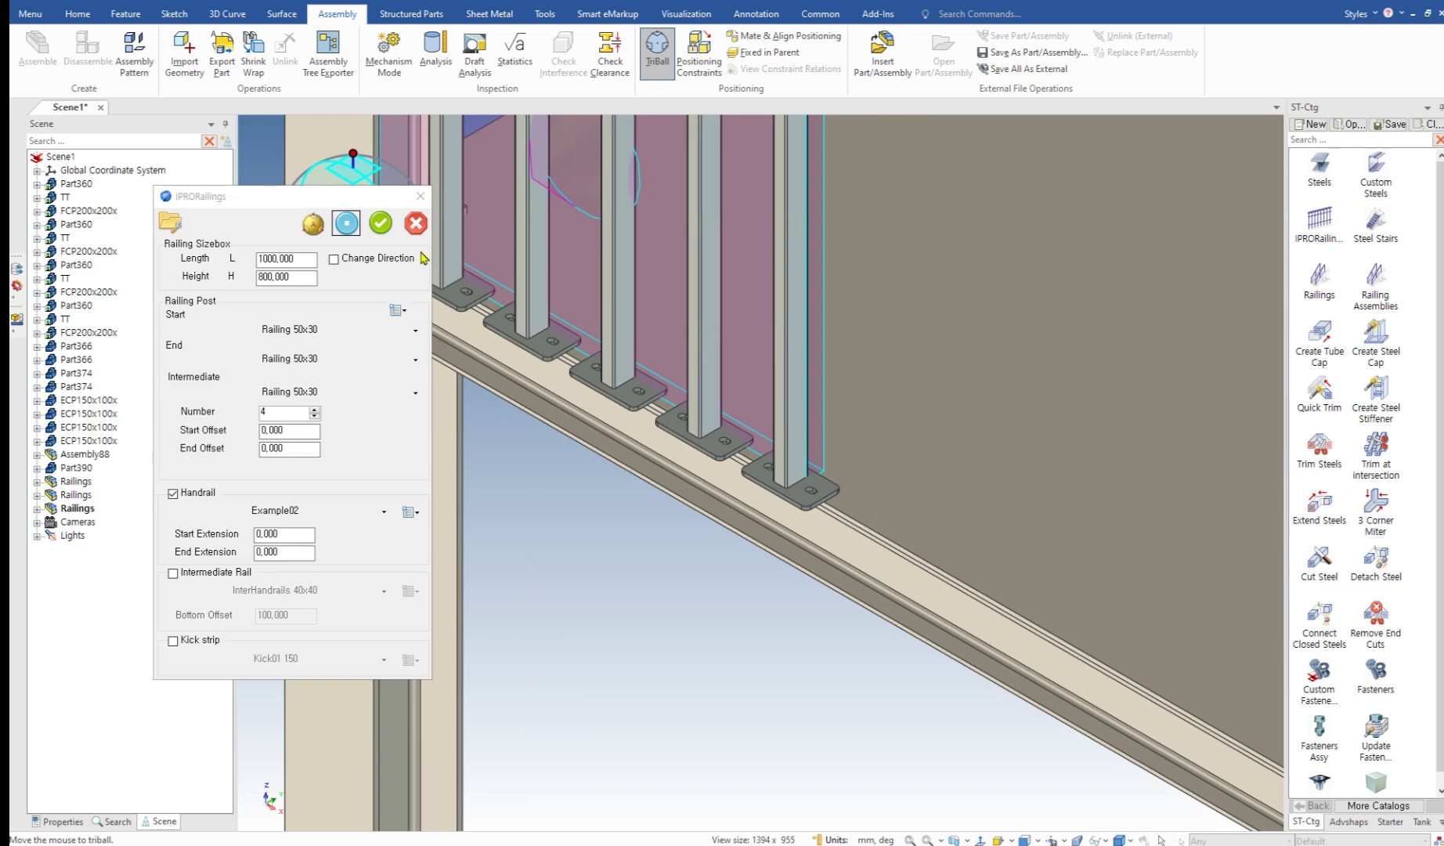
{"action": "left_click", "coordinate": [381, 223]}
Step: Relocate only the short railing's TriBall to the middle of the floor plate's edge along that side, then reattach it
{"action": "scroll", "coordinate": [661, 571], "scroll_direction": "down", "scroll_amount": 3}
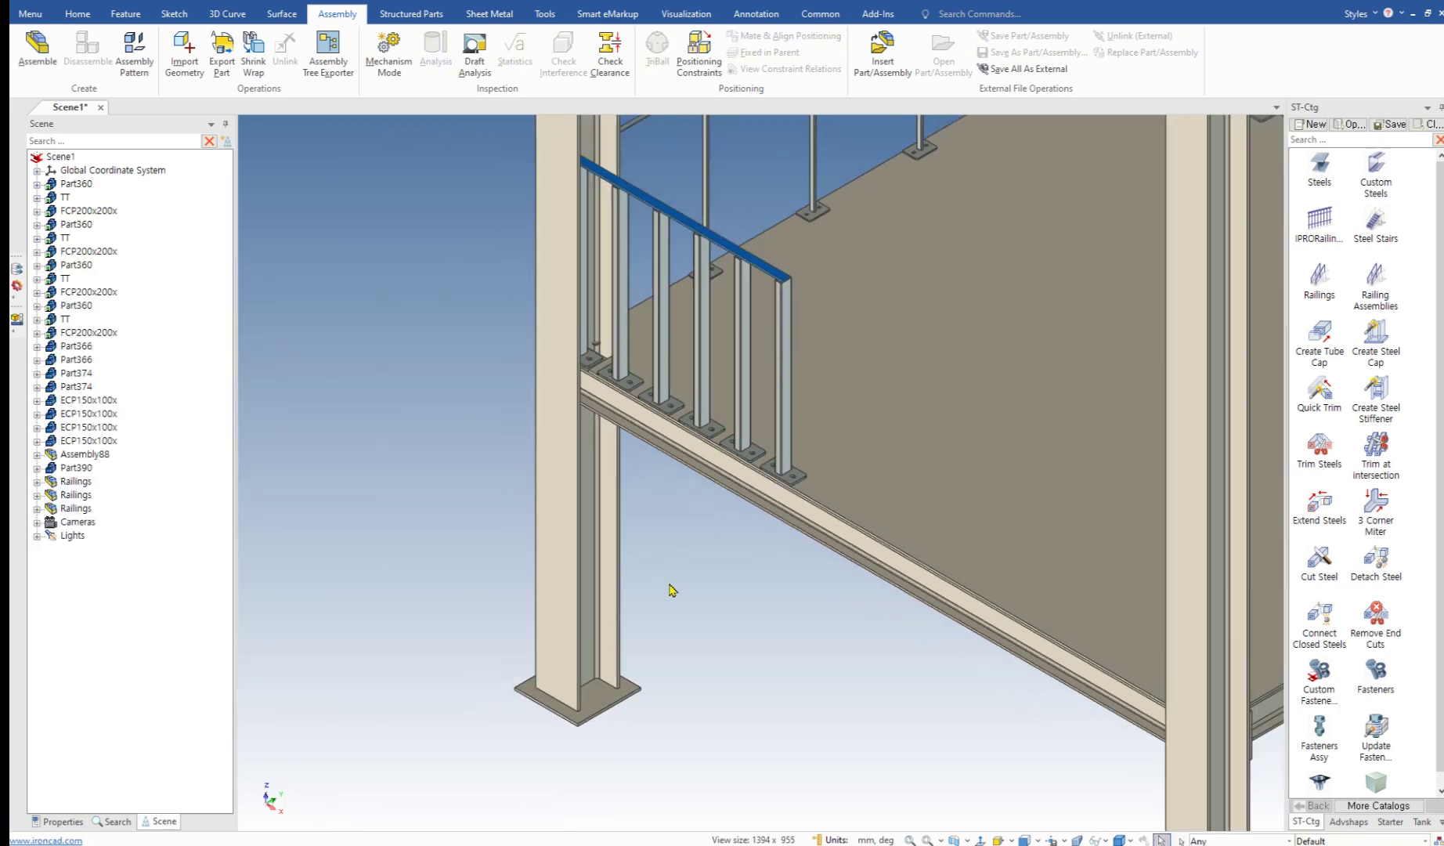
{"action": "scroll", "coordinate": [669, 587], "scroll_direction": "down", "scroll_amount": 5}
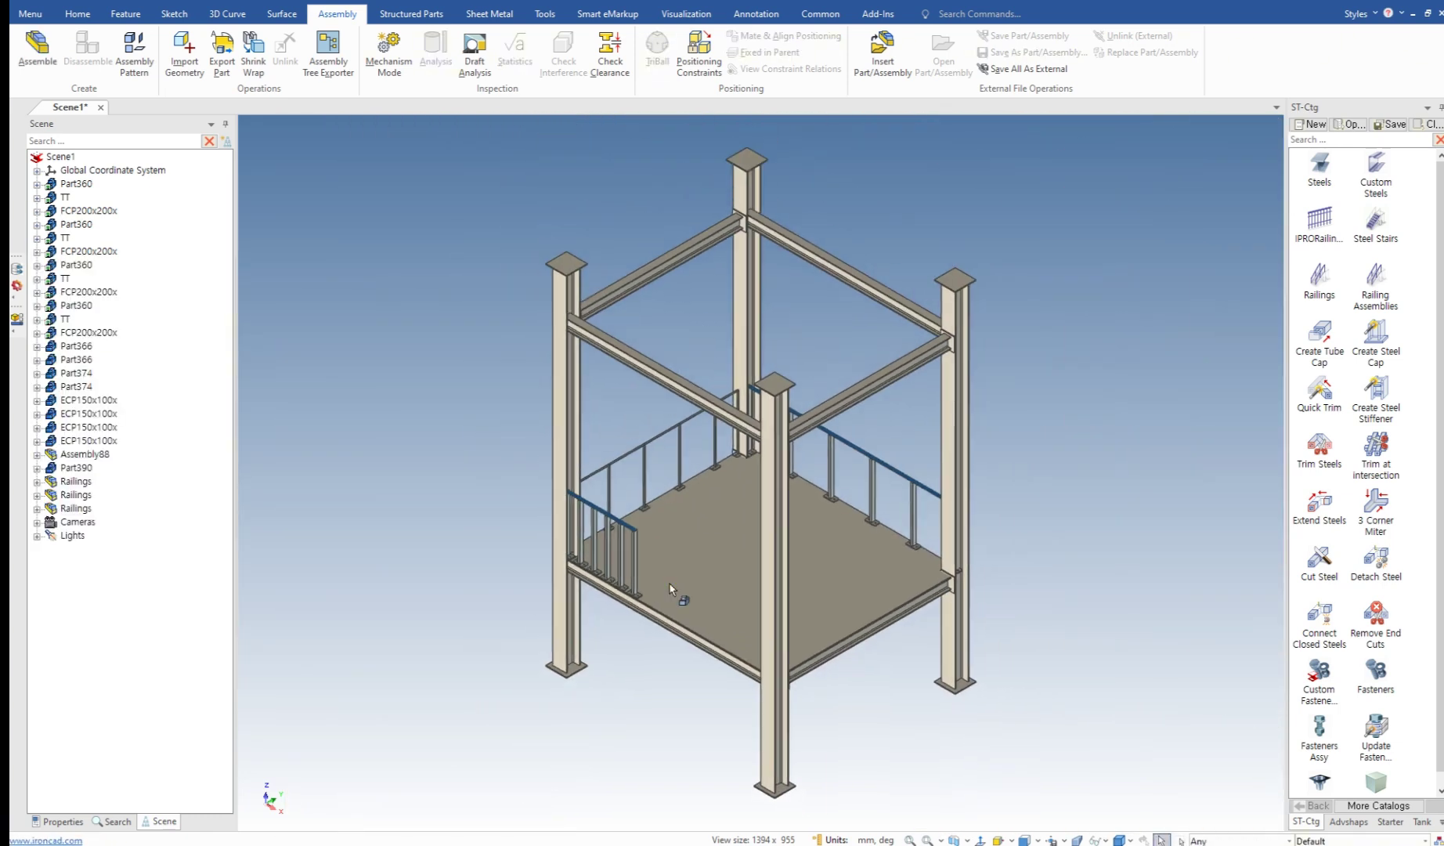
{"action": "scroll", "coordinate": [645, 479], "scroll_direction": "up", "scroll_amount": 5}
{"action": "left_click", "coordinate": [688, 535]}
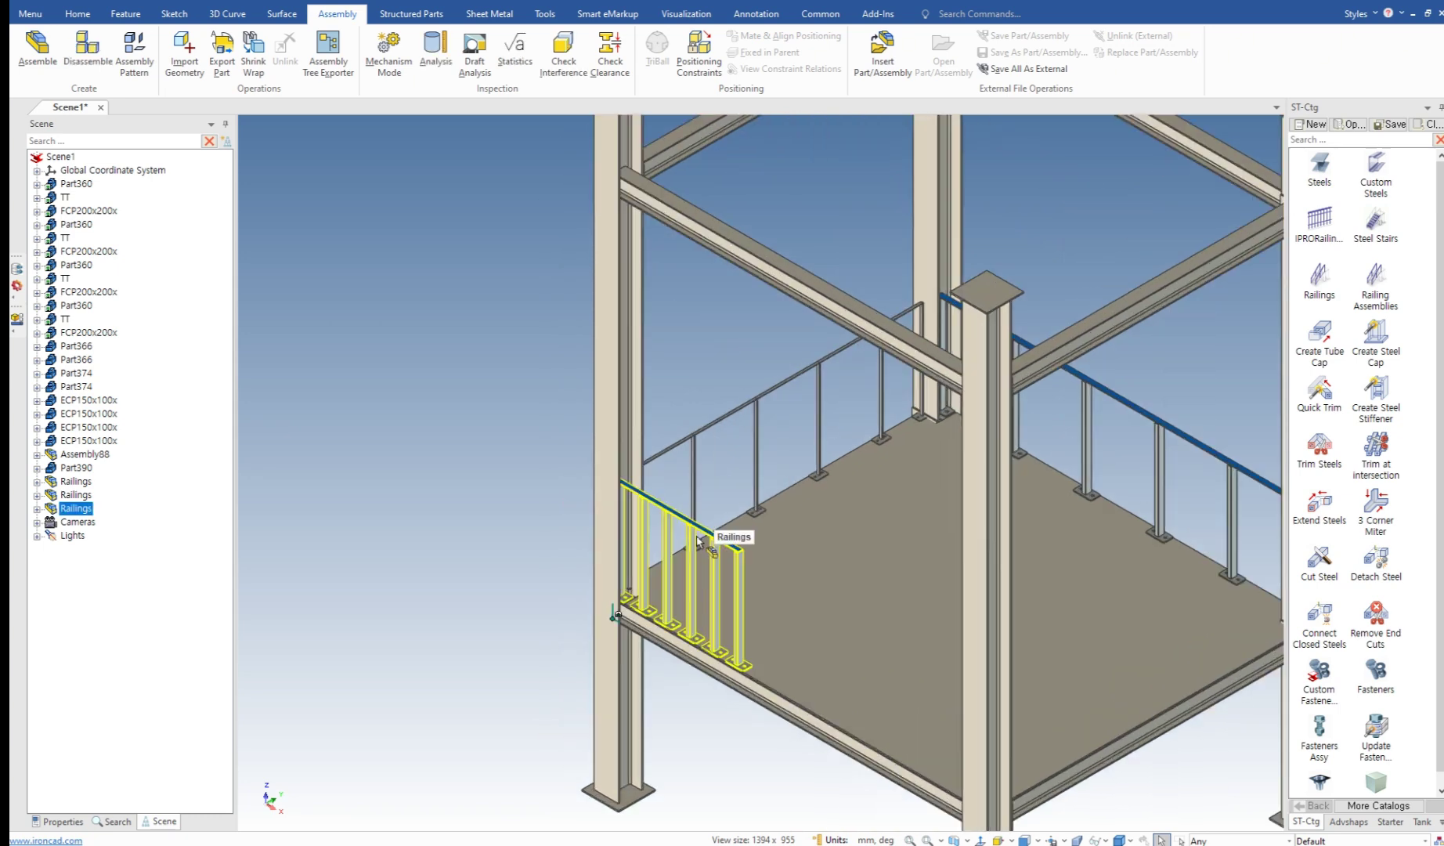
{"action": "key", "text": "F10"}
{"action": "key", "text": "space"}
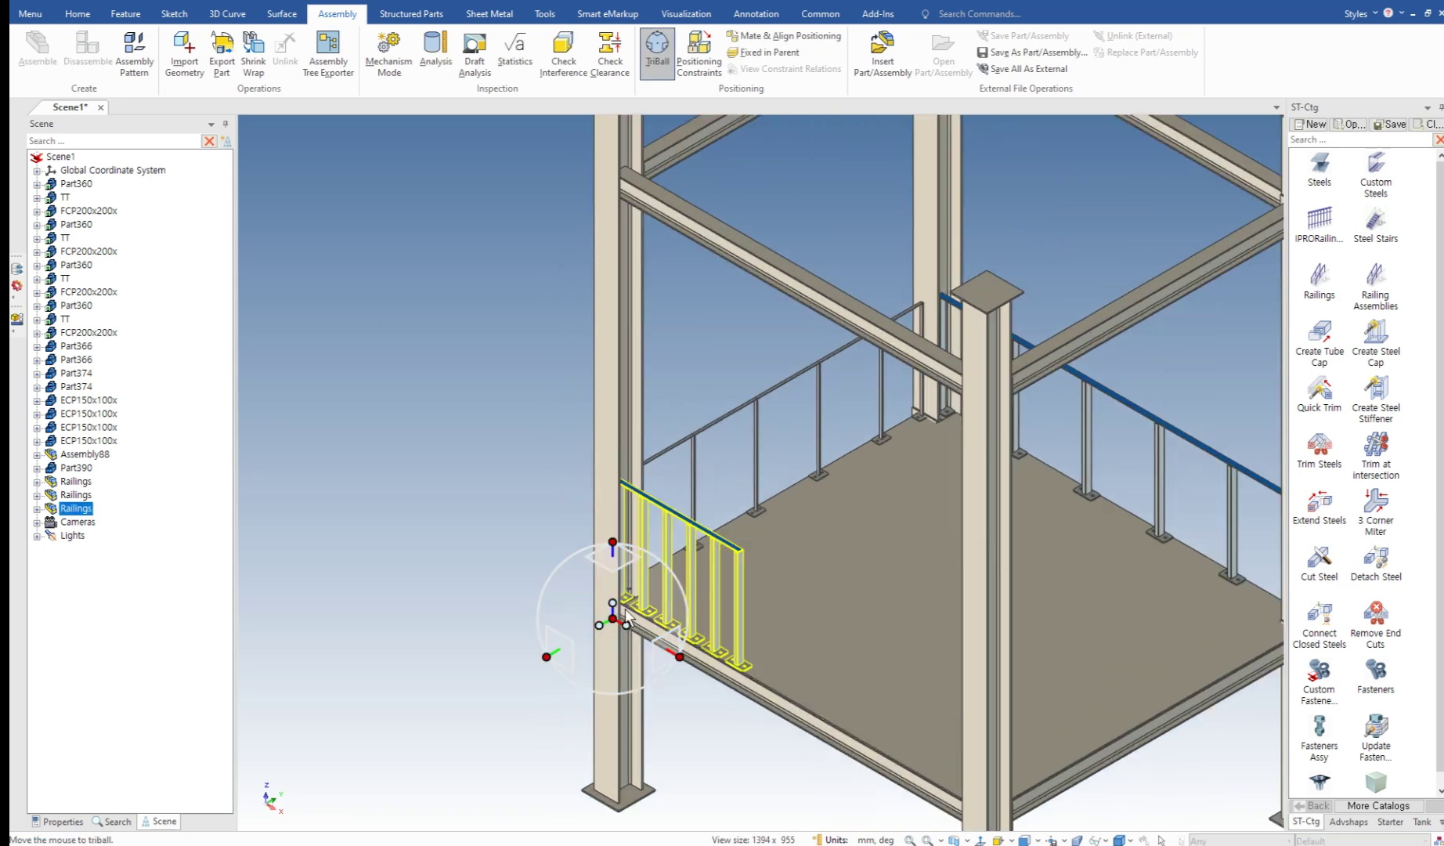
{"action": "left_click_drag", "start_coordinate": [612, 619], "coordinate": [796, 710]}
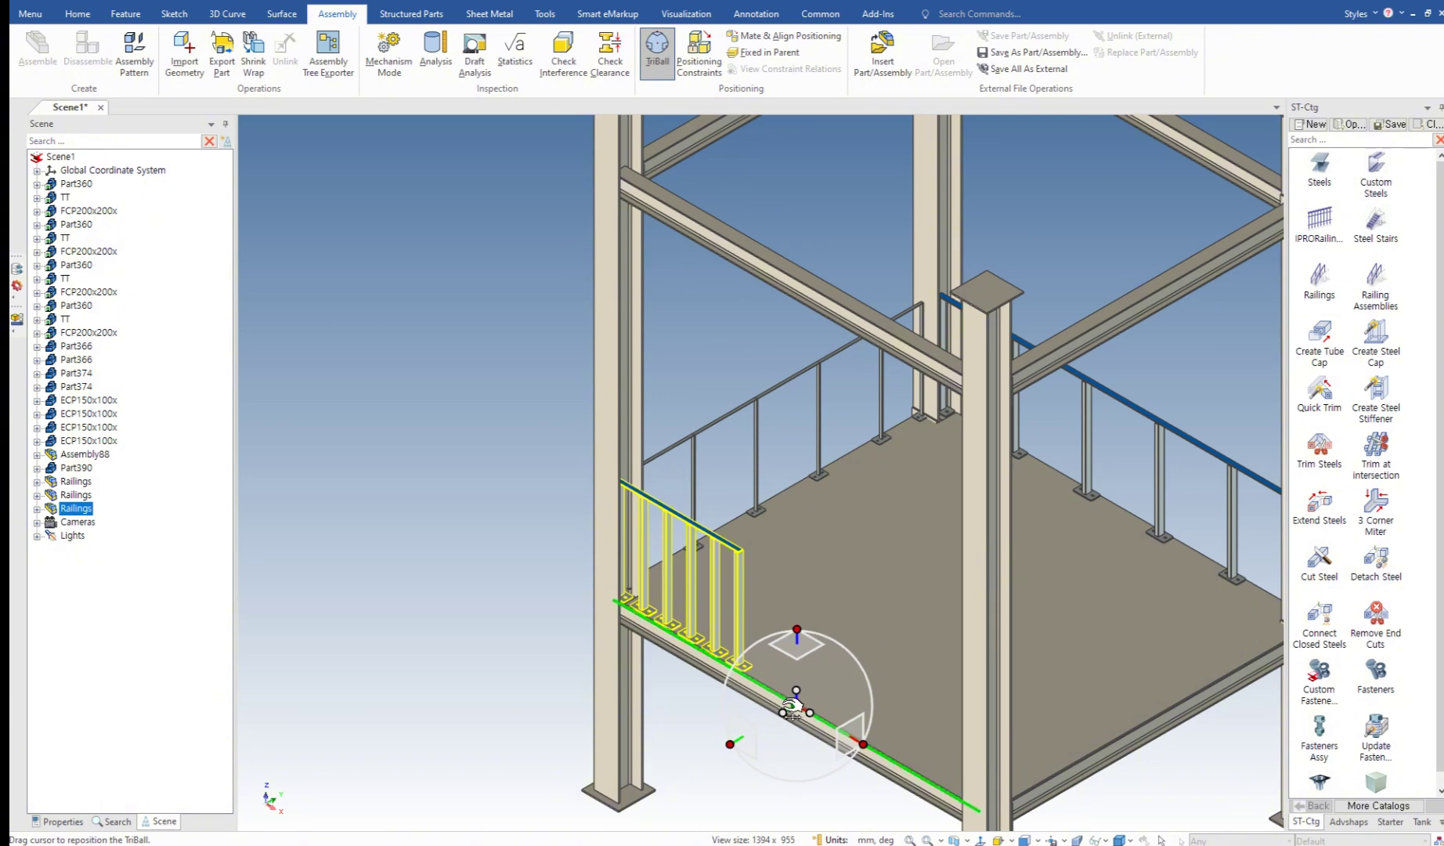
{"action": "key", "text": "space"}
Step: Mirror the short railing as a copy to the other end of the same floor side, leaving an opening between them
{"action": "right_click", "coordinate": [816, 715]}
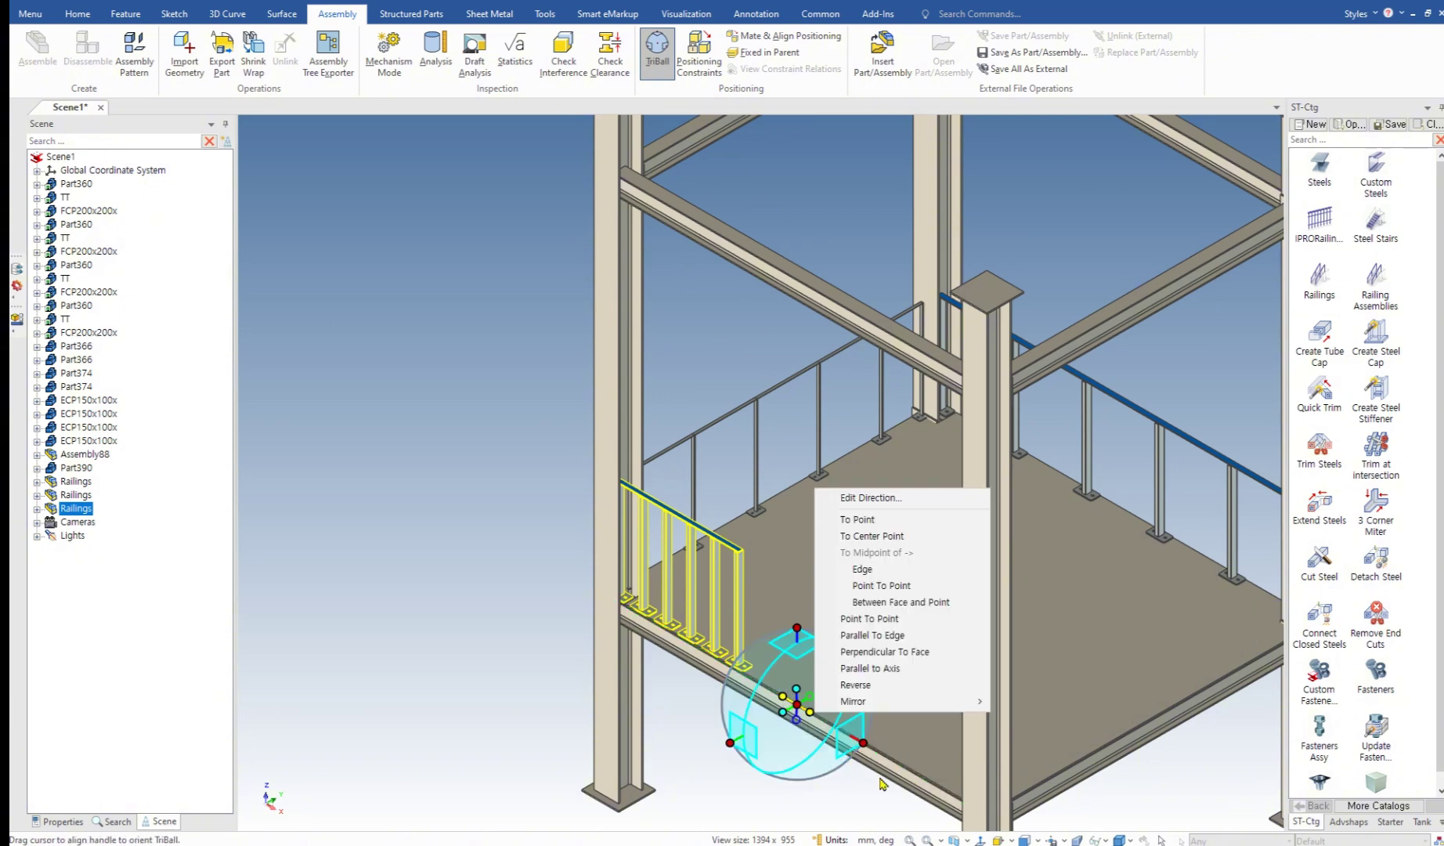
{"action": "mouse_move", "coordinate": [921, 705]}
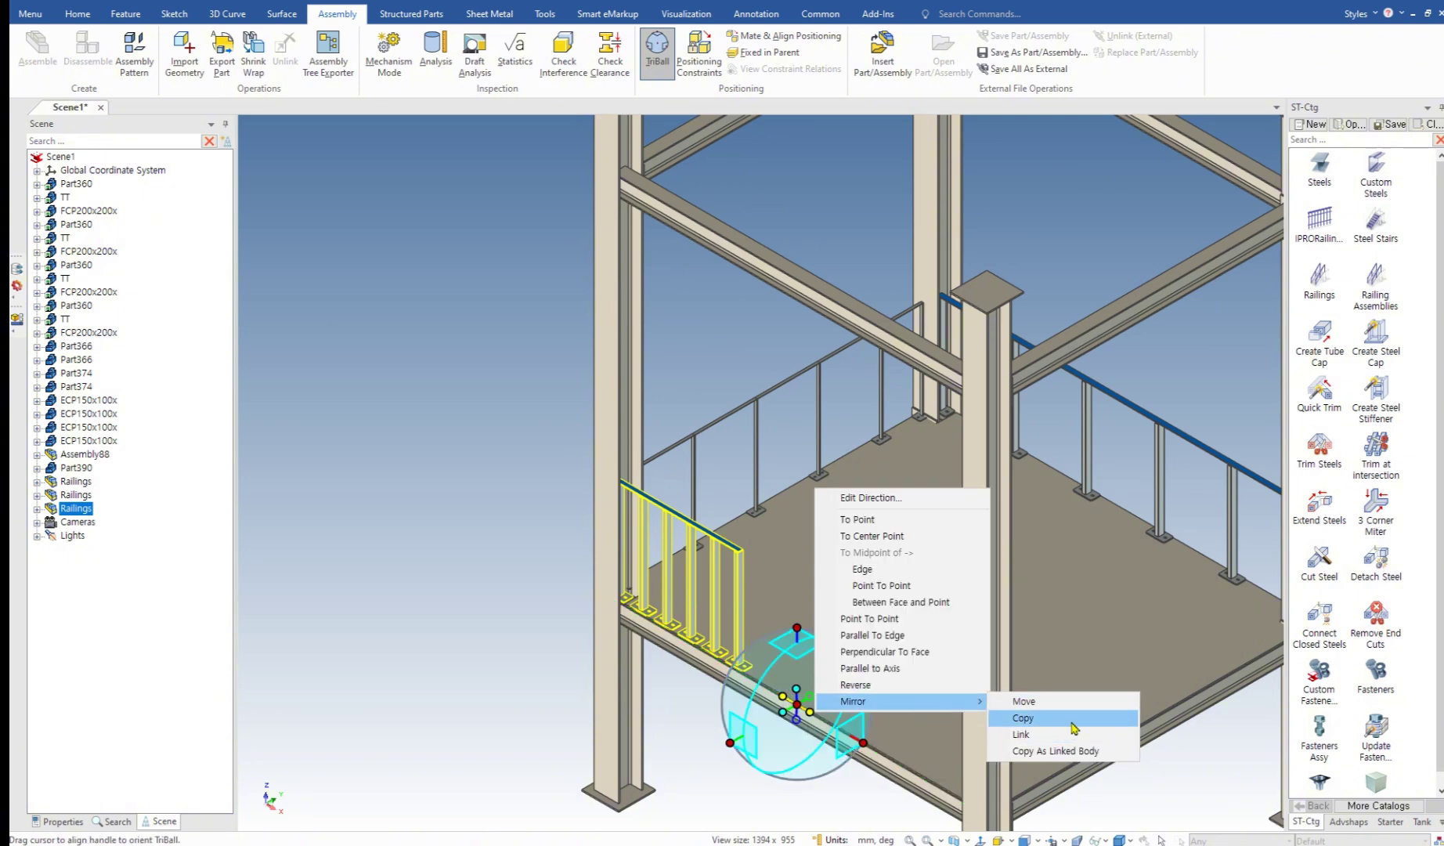
{"action": "left_click", "coordinate": [1022, 718]}
{"action": "left_click", "coordinate": [682, 698]}
{"action": "scroll", "coordinate": [683, 698], "scroll_direction": "down", "scroll_amount": 3}
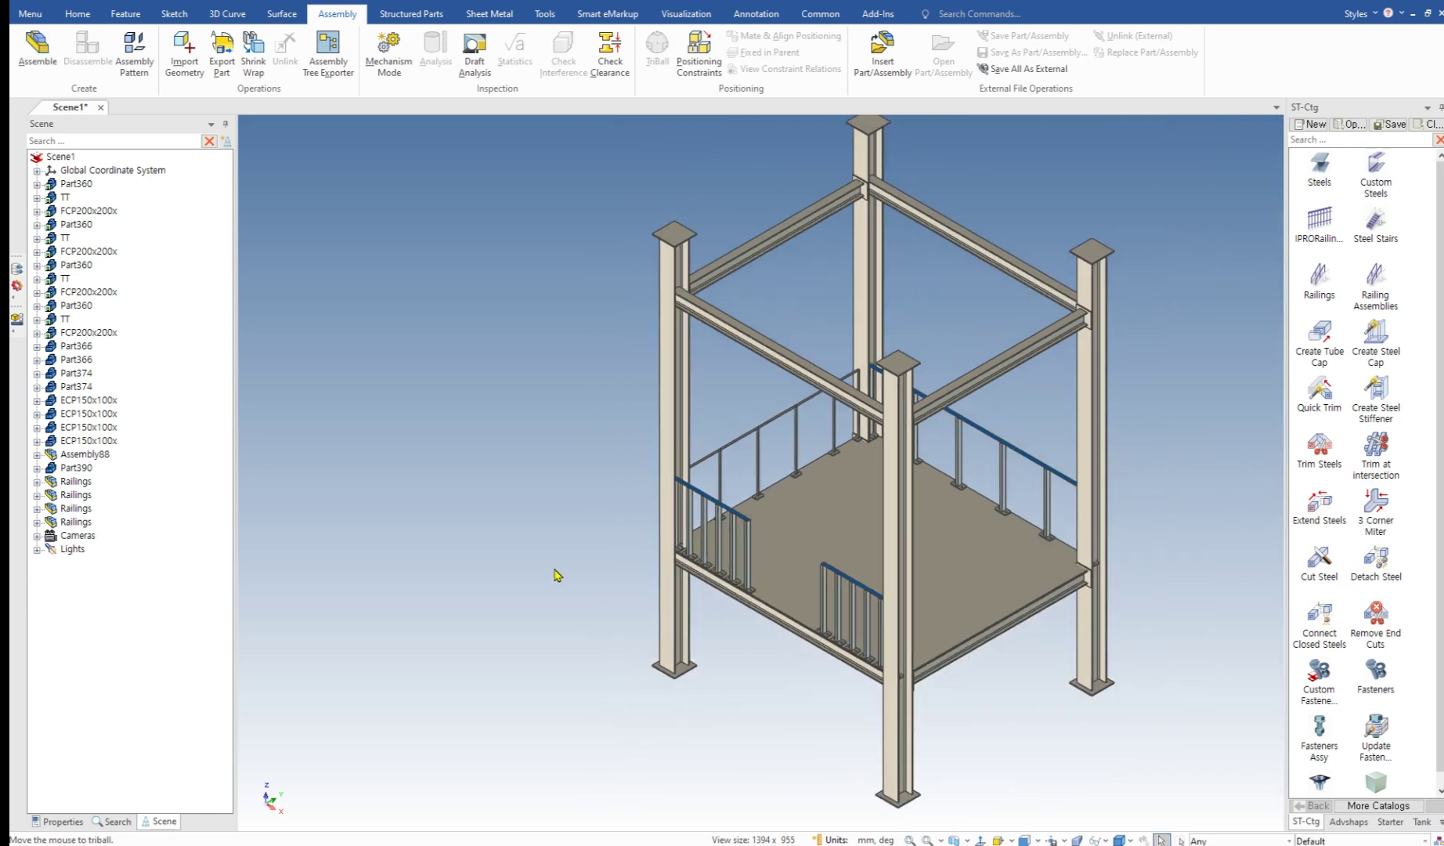
Step: Copy the end columns, their crossbeams, the floor plate and the side railings once along the frame with the TriBall to form a second bay
{"action": "middle_click_drag", "start_coordinate": [971, 672], "coordinate": [900, 565]}
{"action": "middle_click_drag", "start_coordinate": [757, 446], "coordinate": [738, 432]}
{"action": "middle_click_drag", "start_coordinate": [981, 549], "coordinate": [869, 665]}
{"action": "left_click_drag", "start_coordinate": [1074, 775], "coordinate": [732, 220]}
{"action": "middle_click_drag", "start_coordinate": [823, 492], "coordinate": [803, 574]}
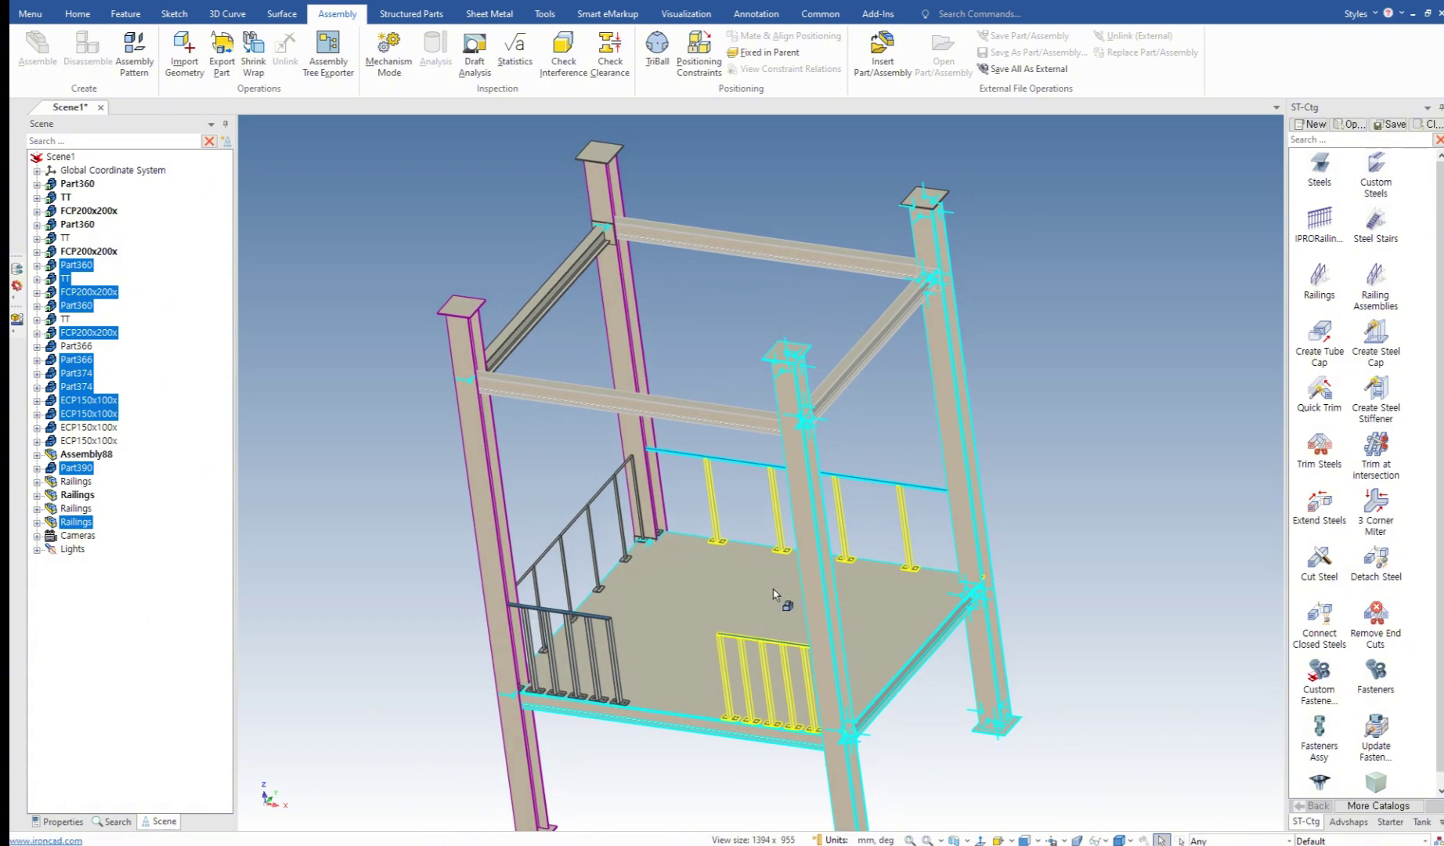
{"action": "key", "text": "F10"}
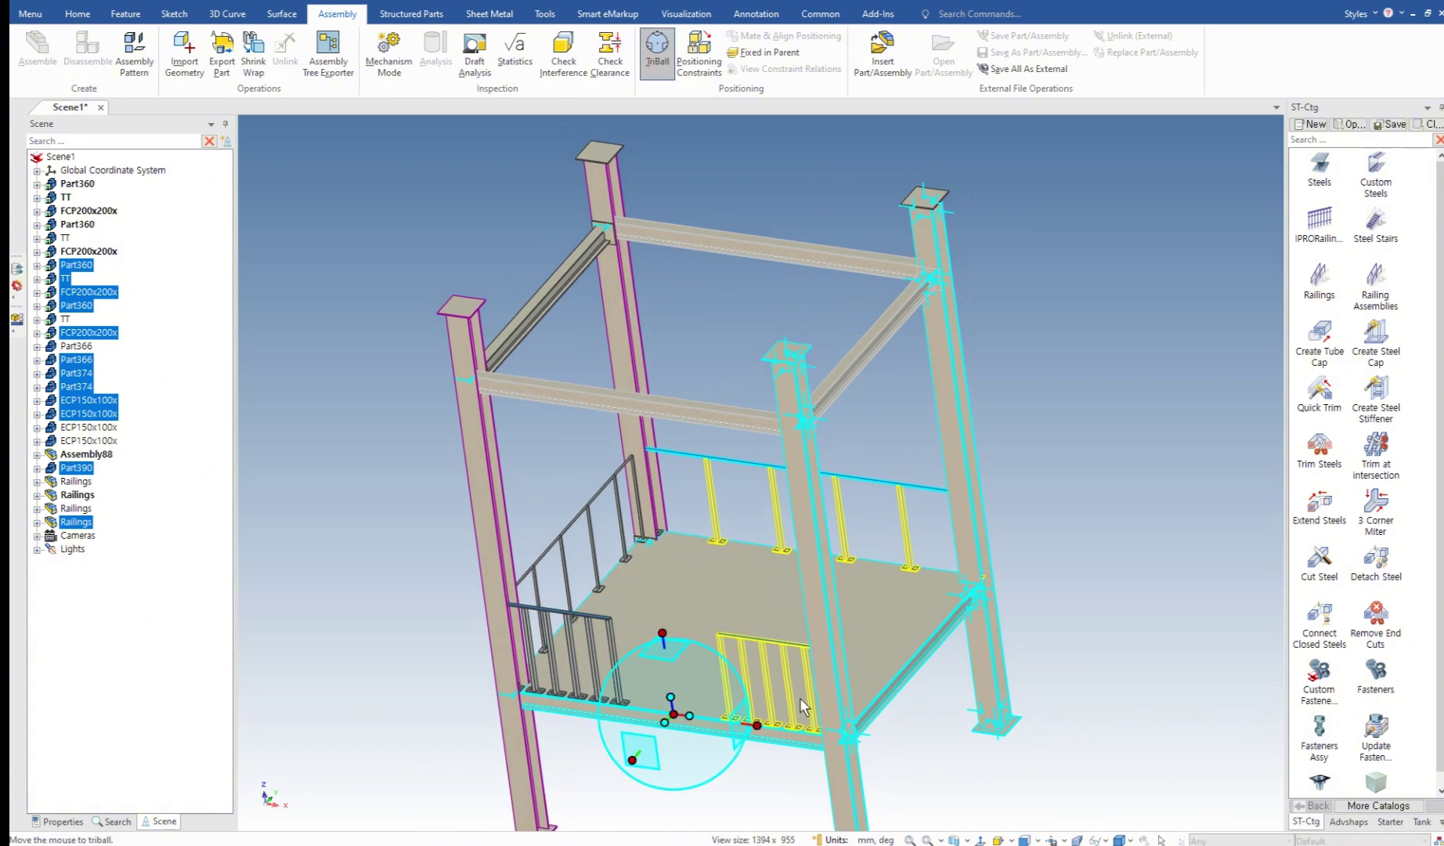
{"action": "left_click_drag", "start_coordinate": [754, 724], "coordinate": [914, 747]}
{"action": "right_click_drag", "start_coordinate": [915, 747], "coordinate": [763, 727]}
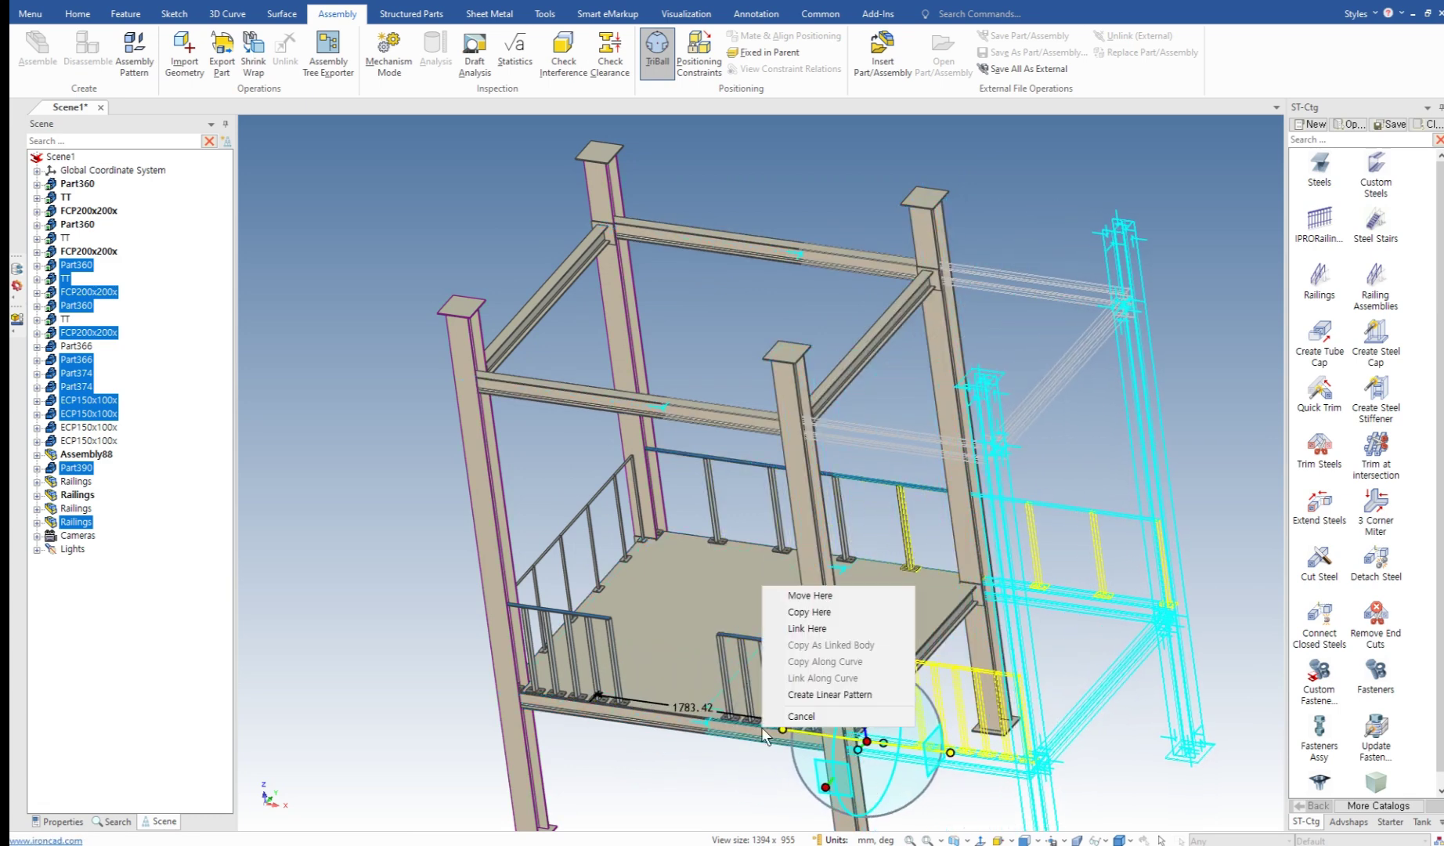
{"action": "left_click", "coordinate": [810, 612]}
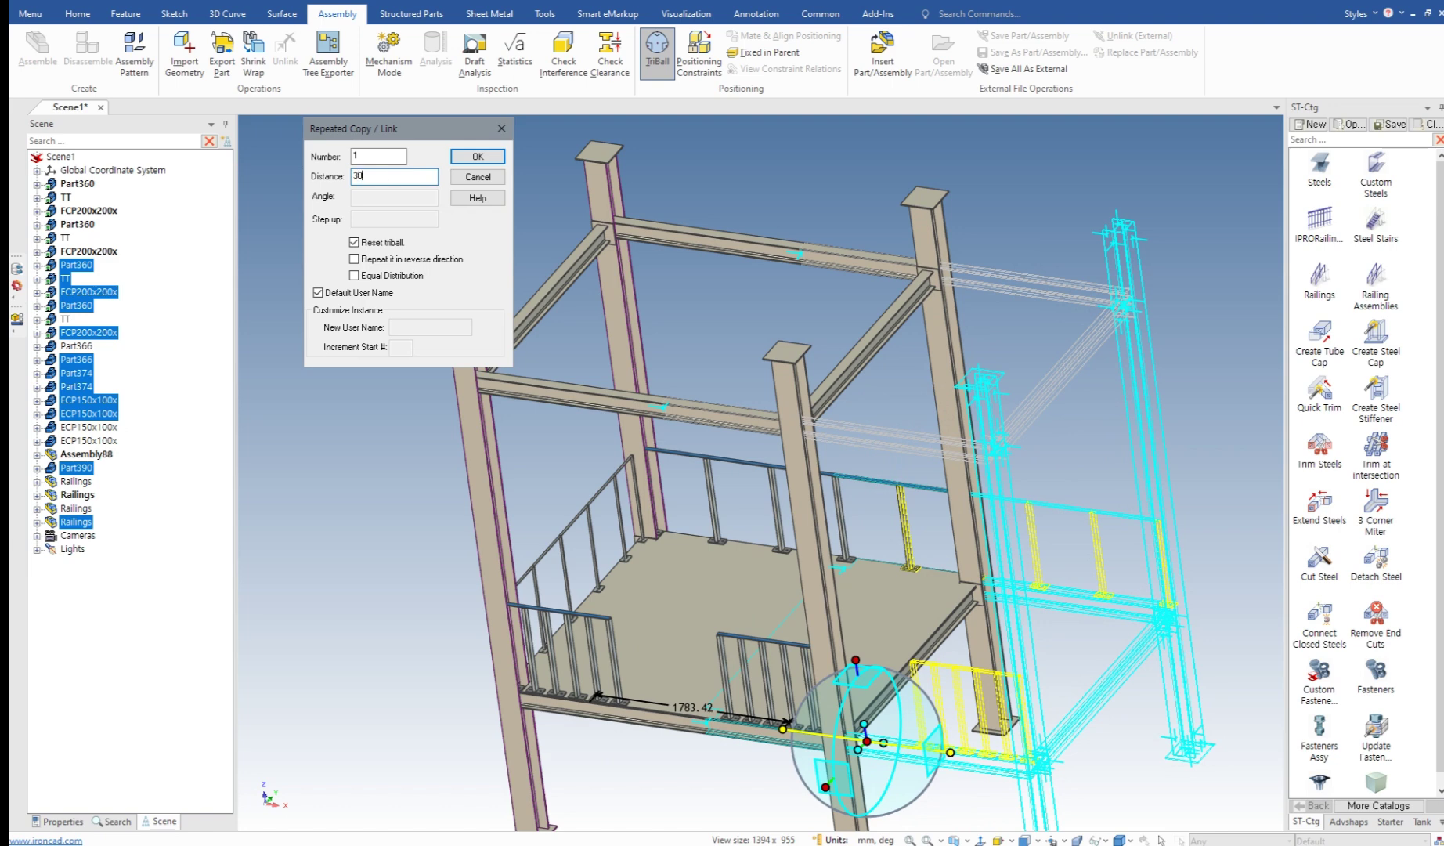
{"action": "key", "text": "Return"}
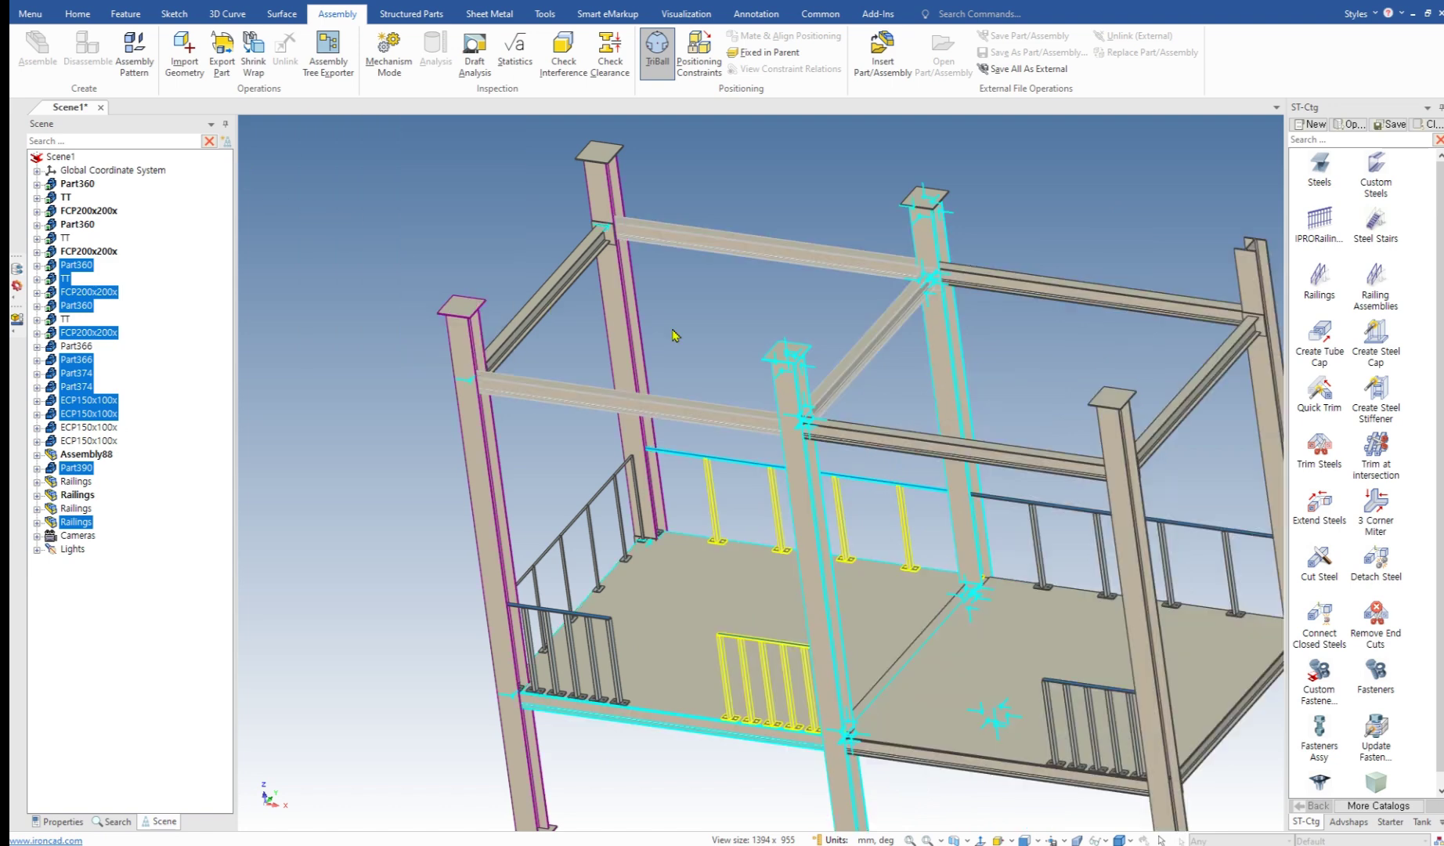
{"action": "left_click", "coordinate": [1036, 205]}
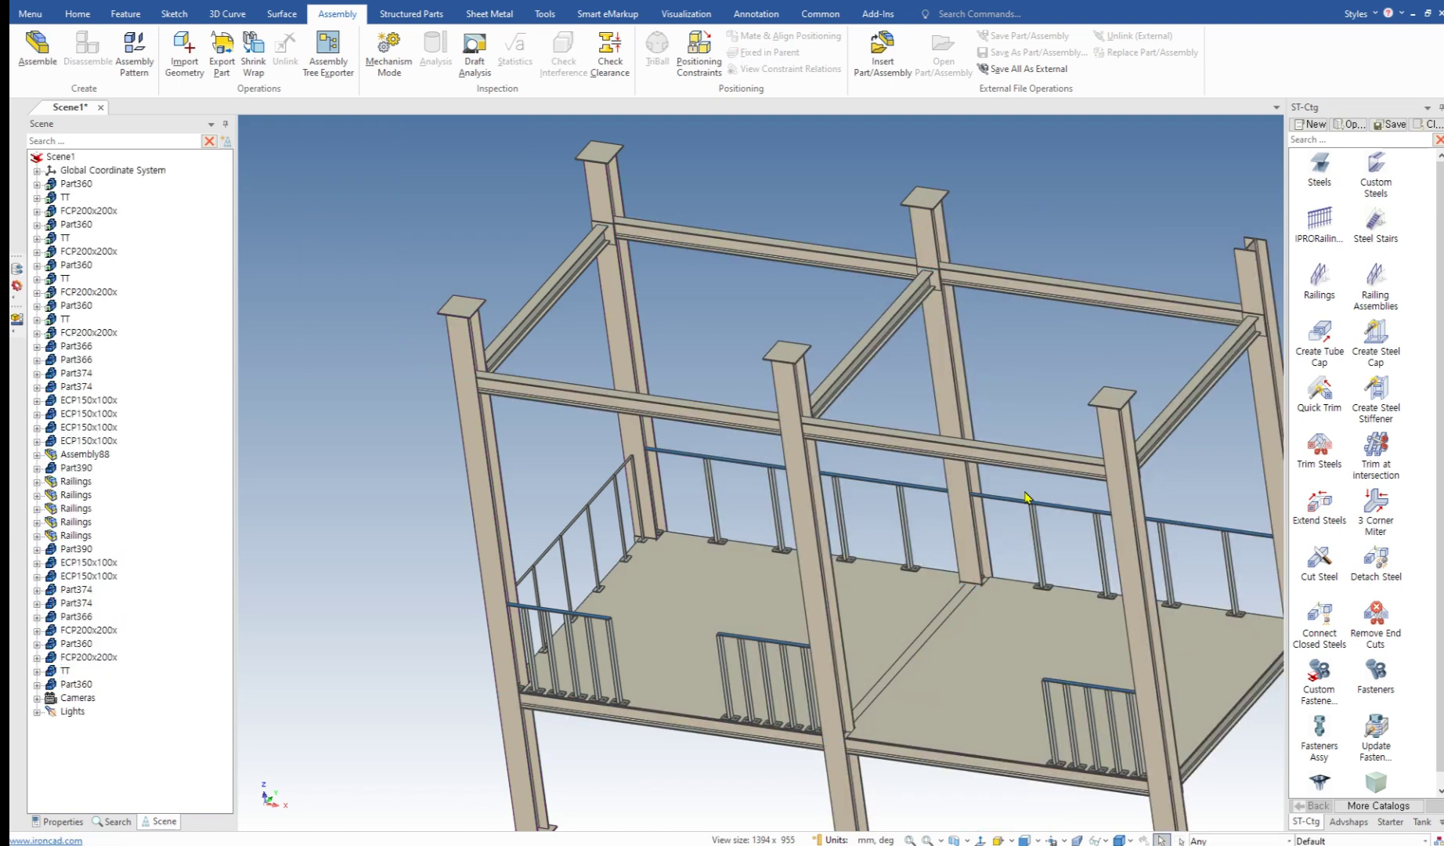
Step: Delete the copied short railing from the second bay
{"action": "scroll", "coordinate": [971, 601], "scroll_direction": "down", "scroll_amount": 3}
{"action": "middle_click_drag", "start_coordinate": [963, 601], "coordinate": [970, 637]}
{"action": "left_click", "coordinate": [985, 627]}
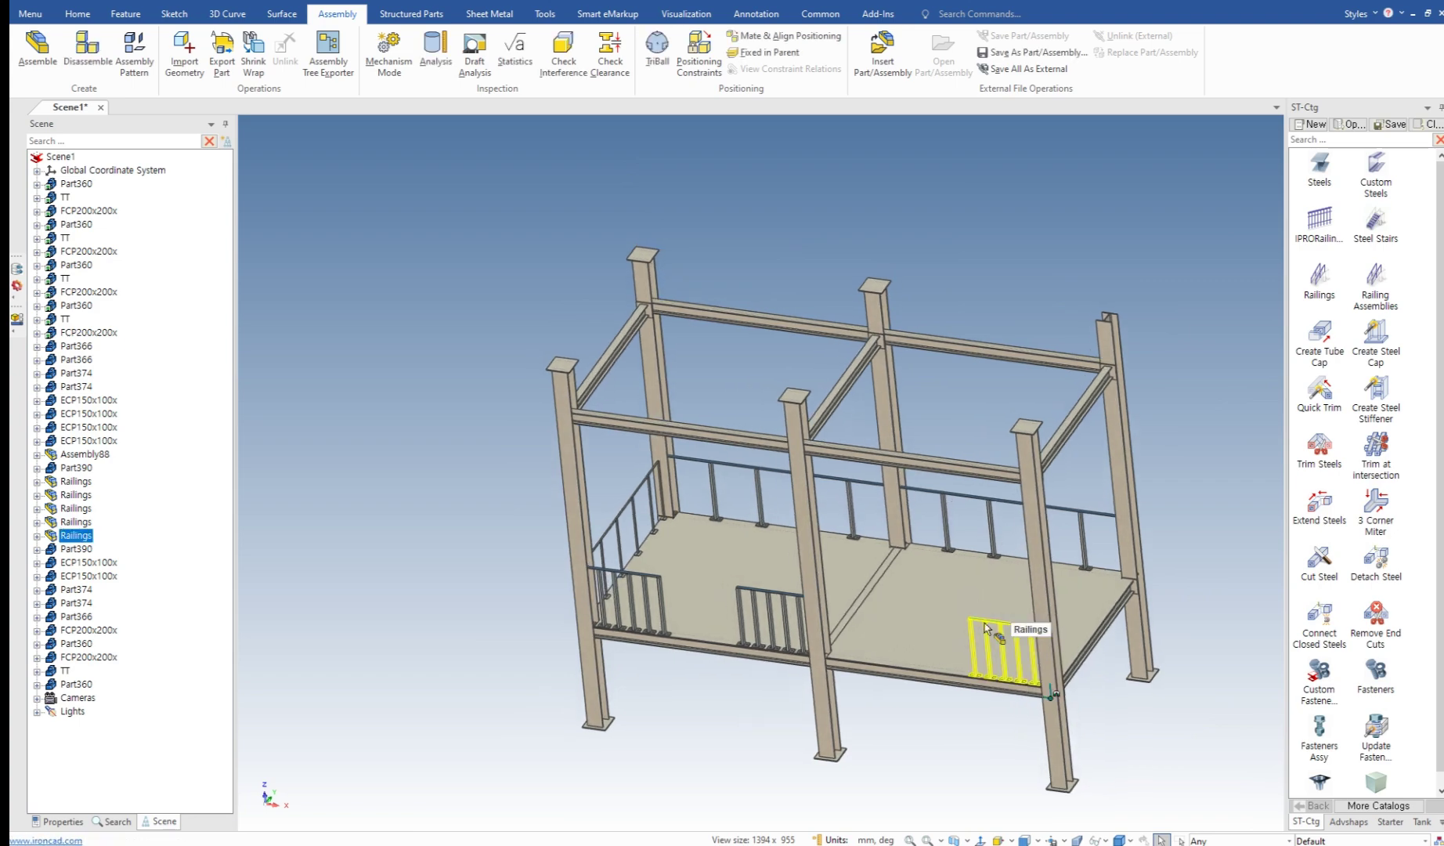
{"action": "key", "text": "Delete"}
Step: Place a standard catalog railing on the second bay's lower crossbeam, along the side where the short railing was removed
{"action": "scroll", "coordinate": [957, 658], "scroll_direction": "up", "scroll_amount": 10}
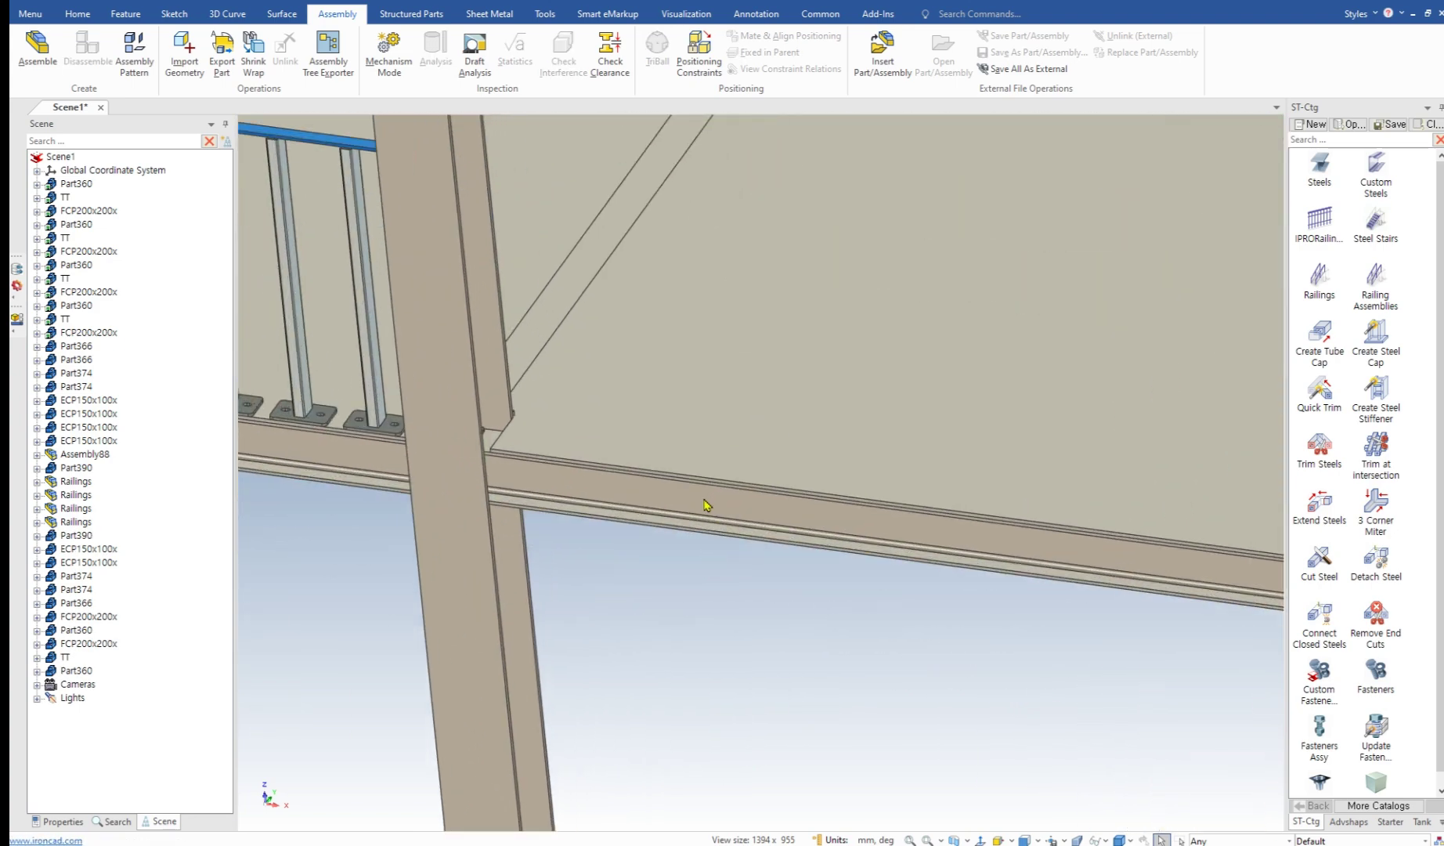
{"action": "middle_click_drag", "start_coordinate": [704, 505], "coordinate": [963, 494]}
{"action": "left_click_drag", "start_coordinate": [1321, 279], "coordinate": [717, 553]}
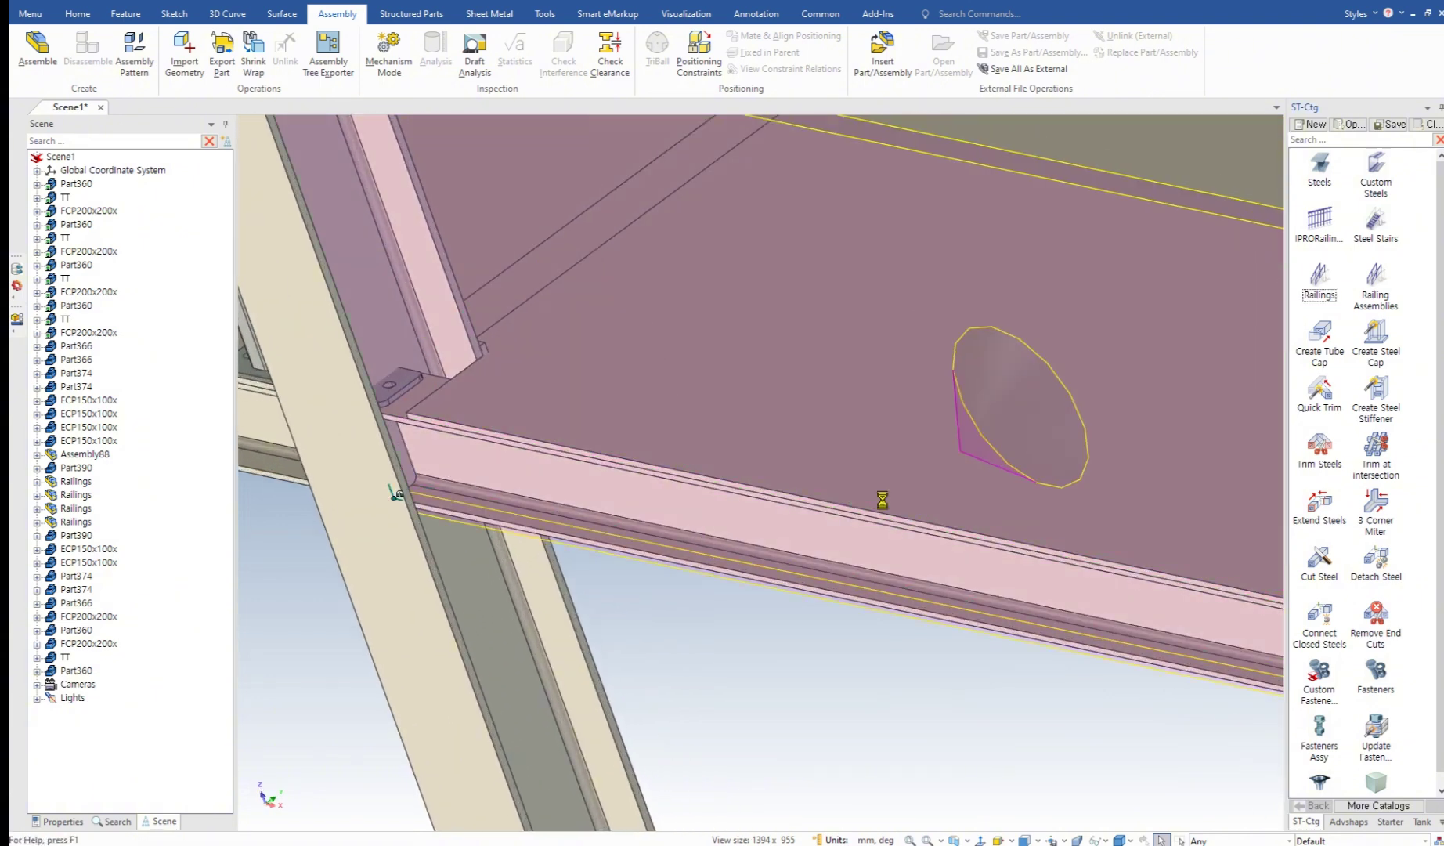
Step: Raise the new railing to the top flange of the second bay's lower crossbeam with the TriBall and preview its posts and handrail
{"action": "scroll", "coordinate": [737, 505], "scroll_direction": "down", "scroll_amount": 5}
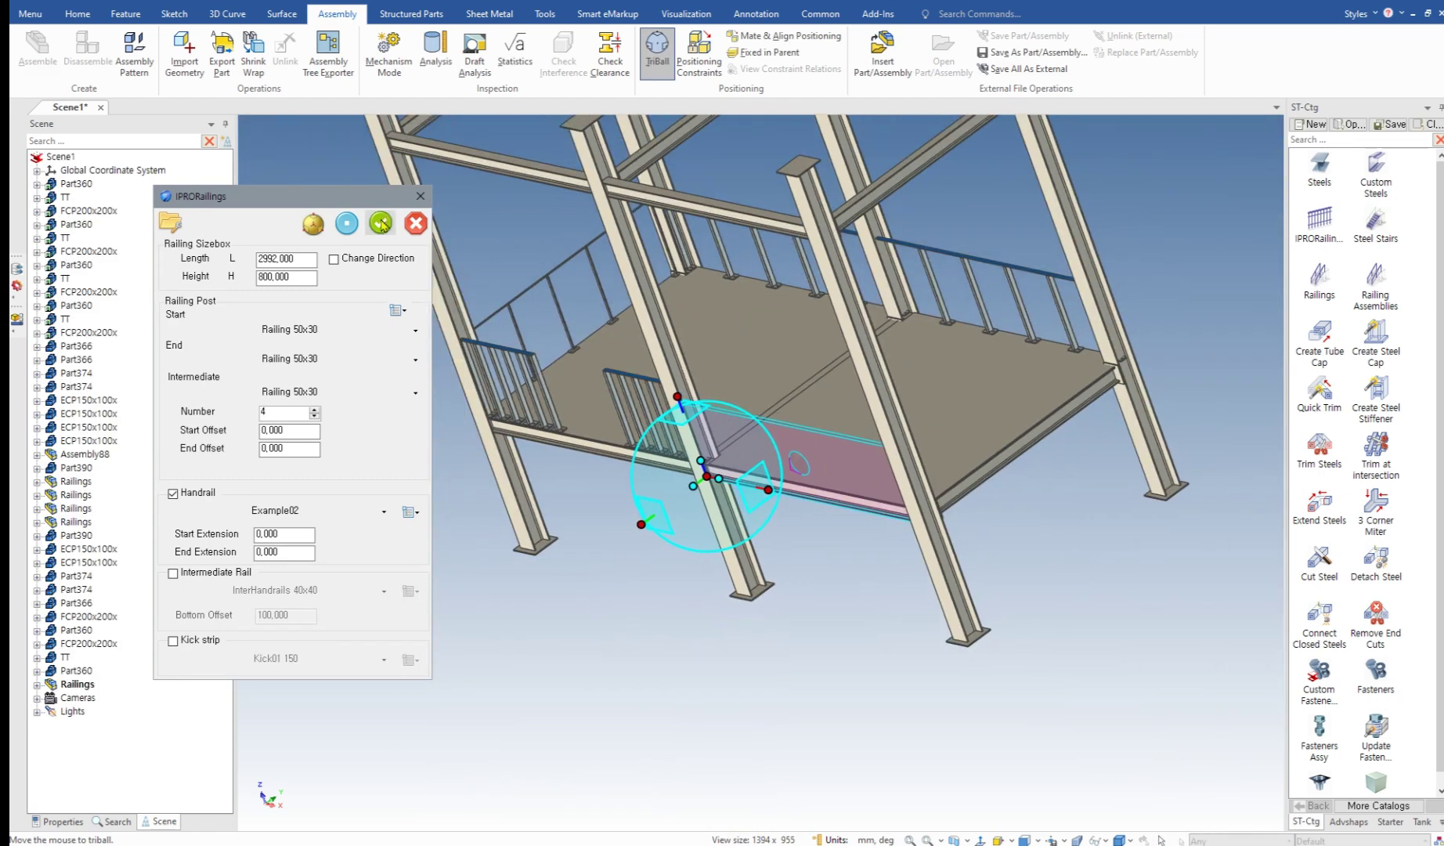
{"action": "left_click", "coordinate": [701, 462]}
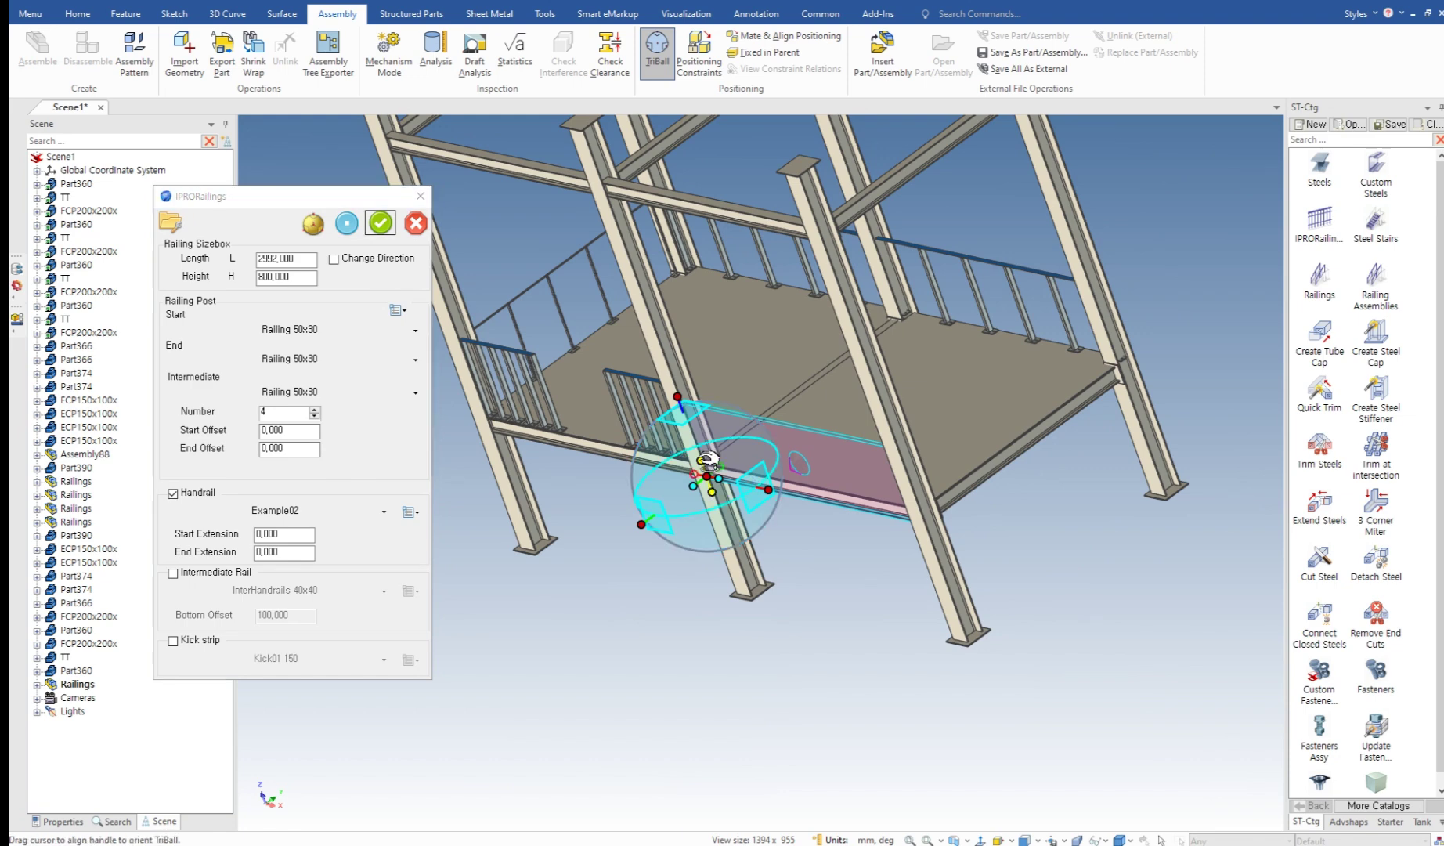
{"action": "right_click", "coordinate": [687, 397]}
{"action": "left_click", "coordinate": [758, 402]}
{"action": "left_click", "coordinate": [827, 407]}
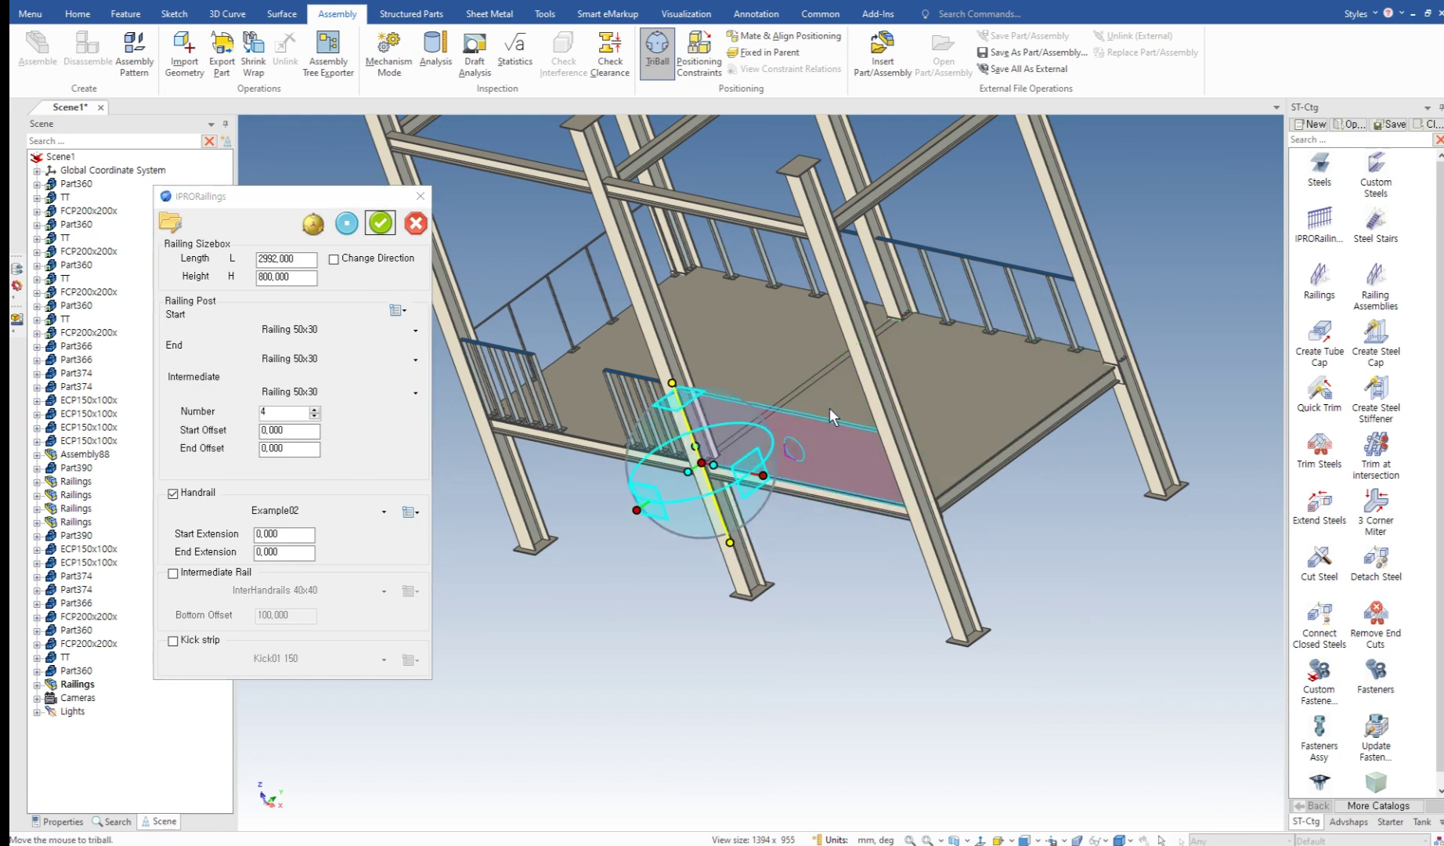
{"action": "scroll", "coordinate": [808, 551], "scroll_direction": "up", "scroll_amount": 2}
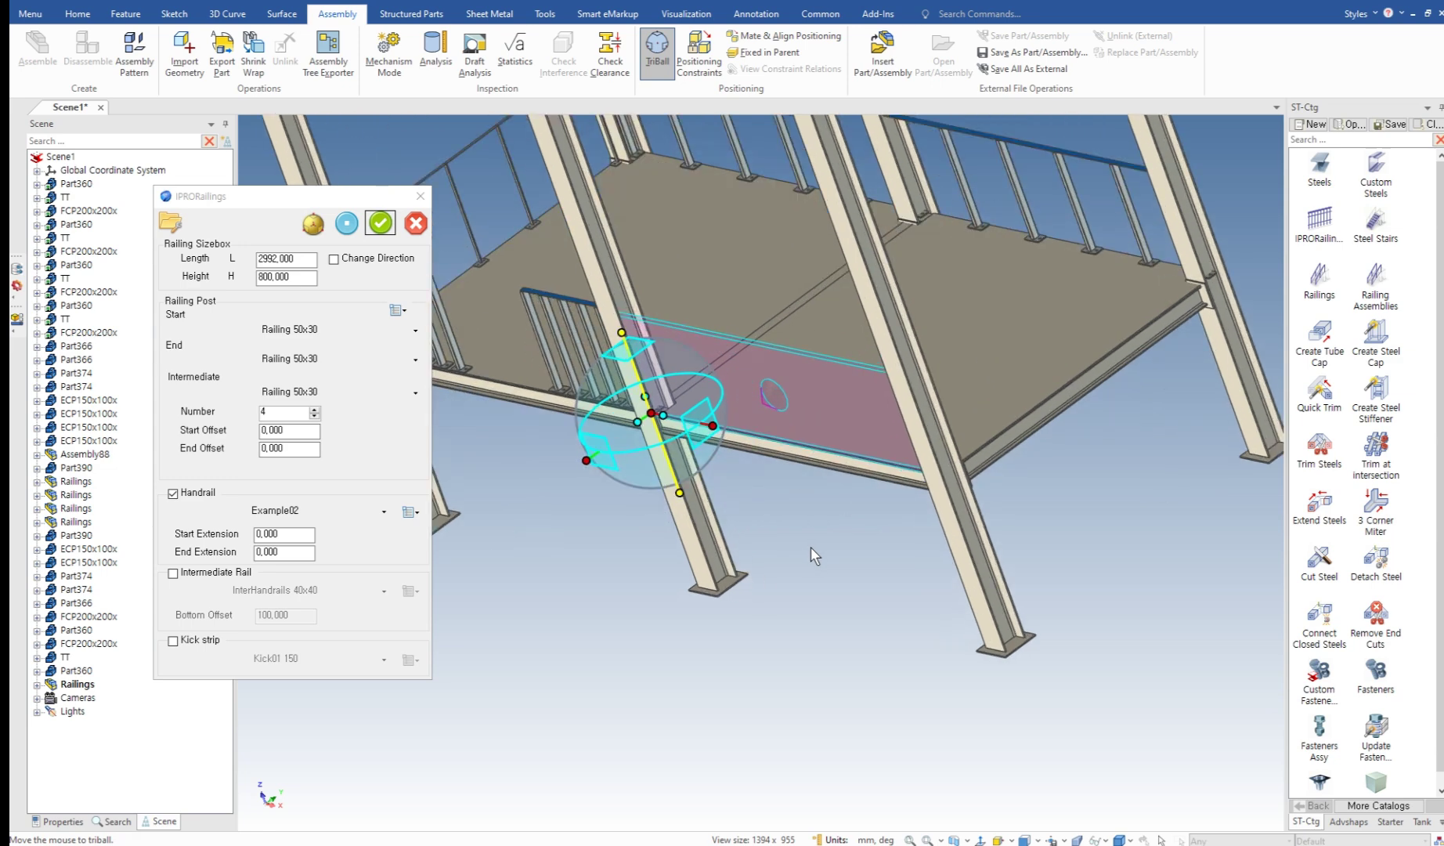
{"action": "left_click", "coordinate": [350, 227]}
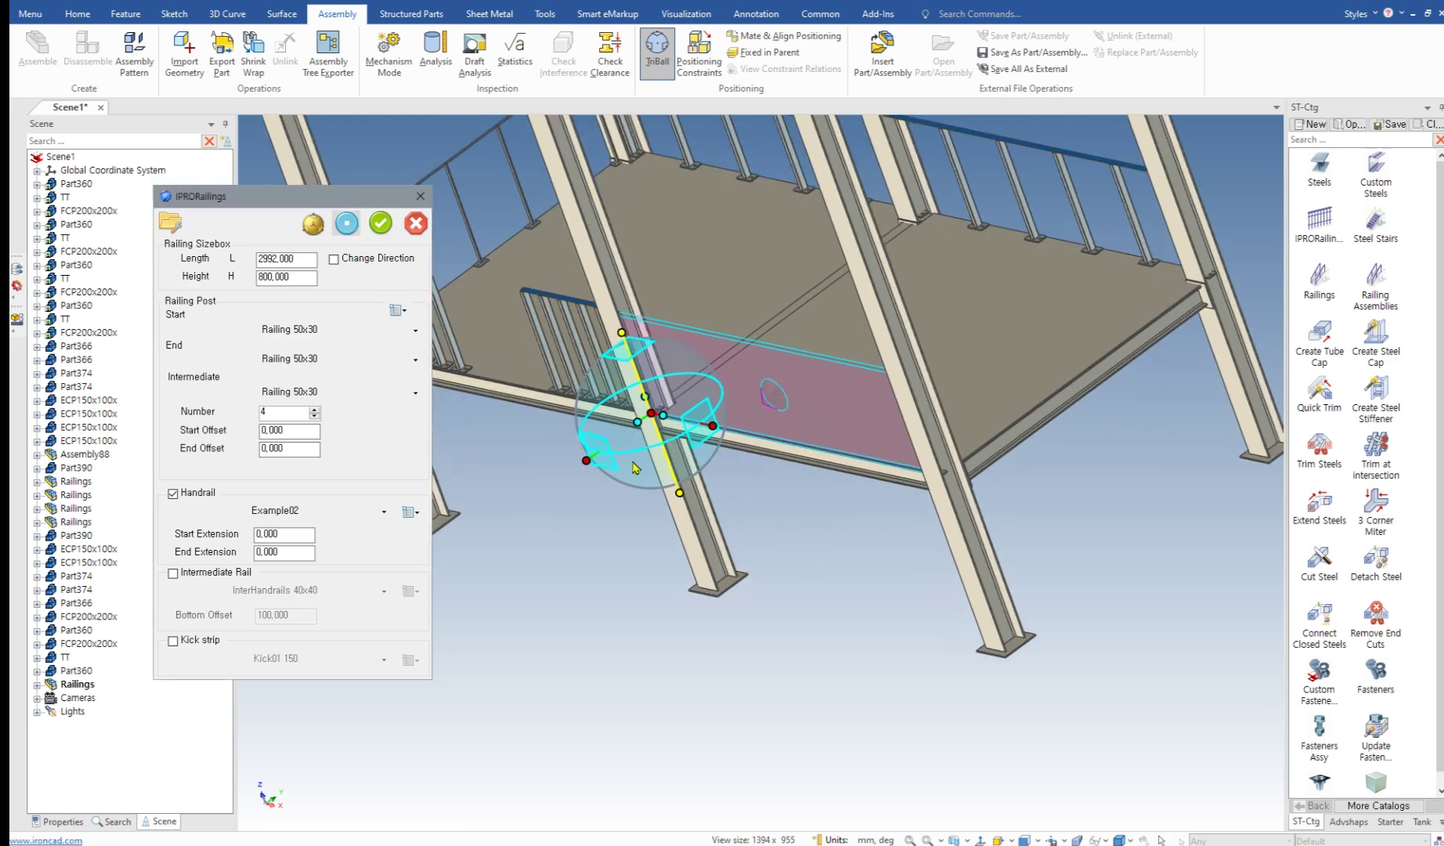
Step: Reposition only the TriBall across the crossbeam to the outer edge of the railing's post base plate
{"action": "scroll", "coordinate": [585, 366], "scroll_direction": "up", "scroll_amount": 2}
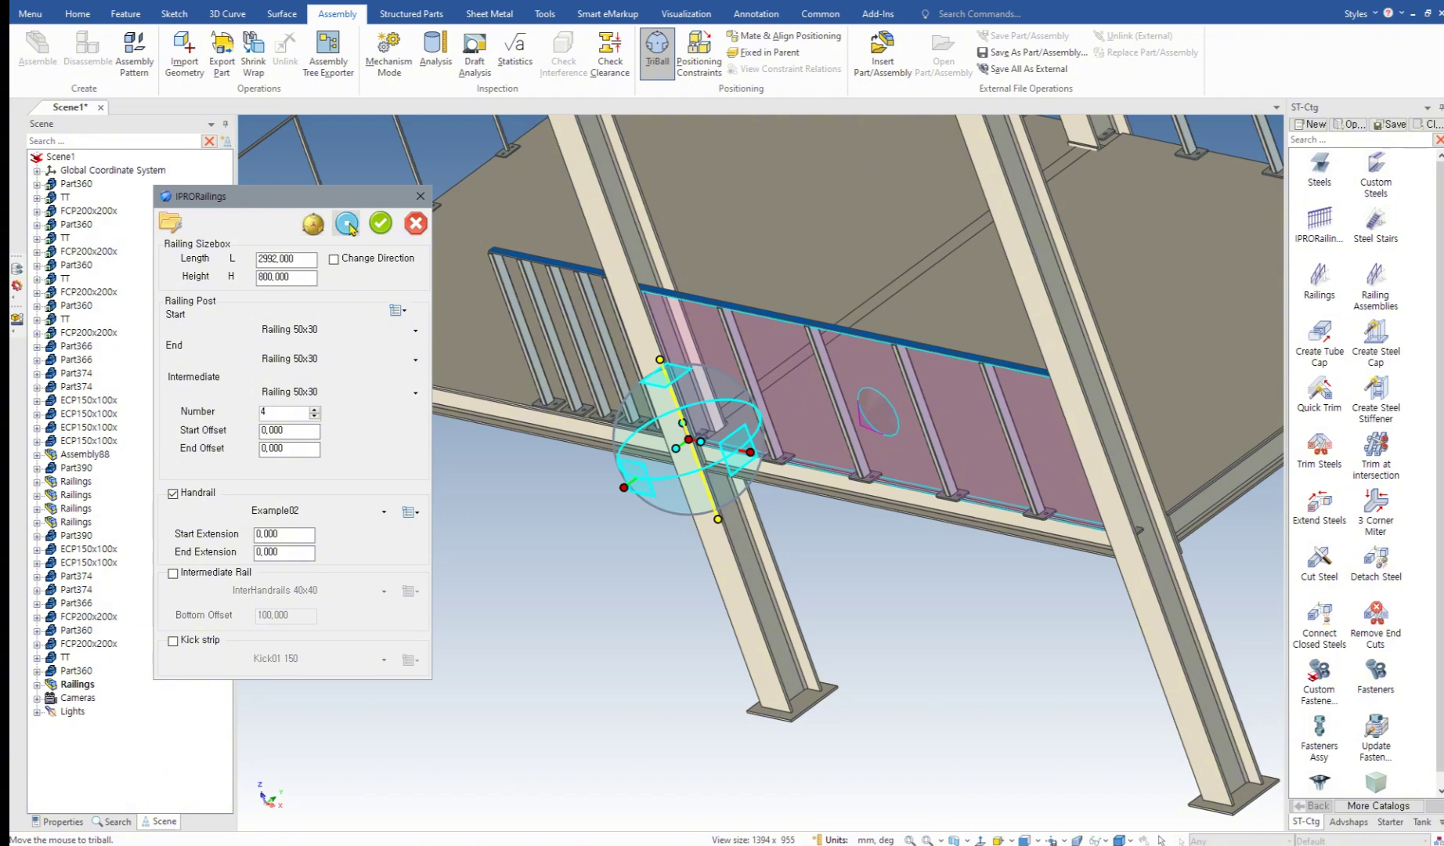
{"action": "scroll", "coordinate": [788, 453], "scroll_direction": "up", "scroll_amount": 3}
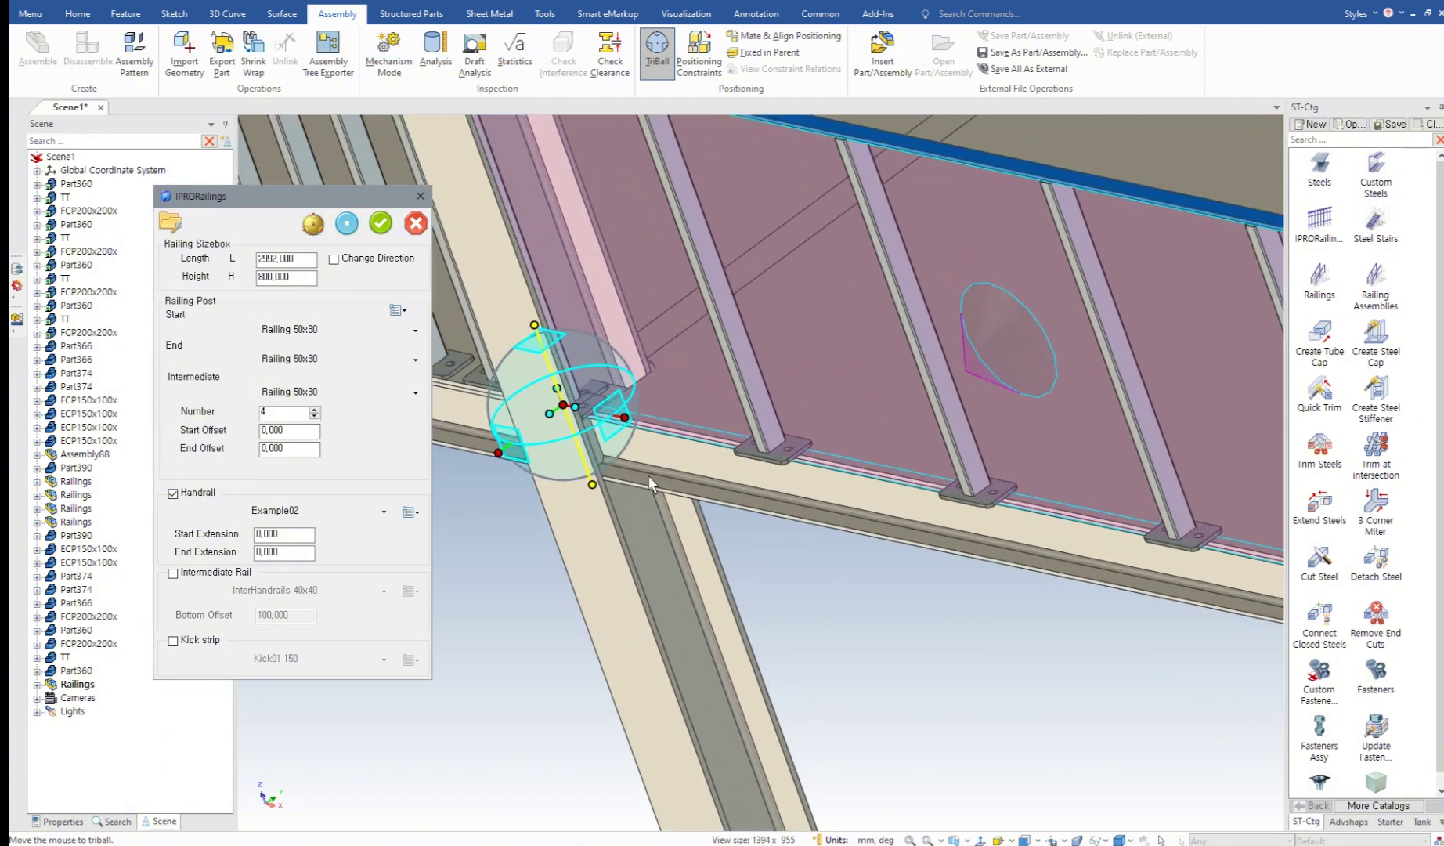
{"action": "left_click", "coordinate": [502, 453]}
{"action": "left_click_drag", "start_coordinate": [505, 452], "coordinate": [517, 462]}
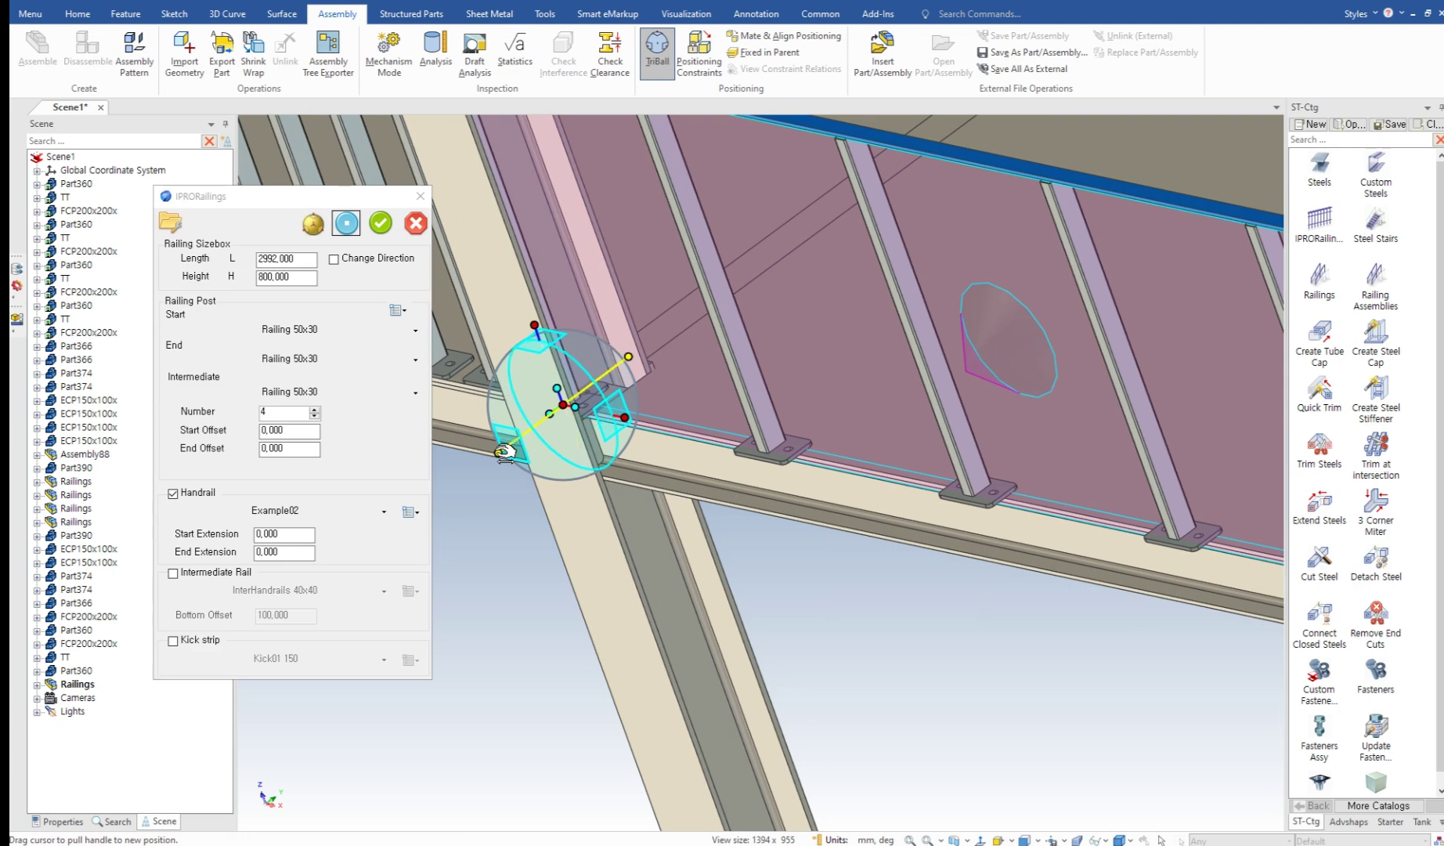
{"action": "left_click", "coordinate": [770, 523]}
{"action": "key", "text": "space"}
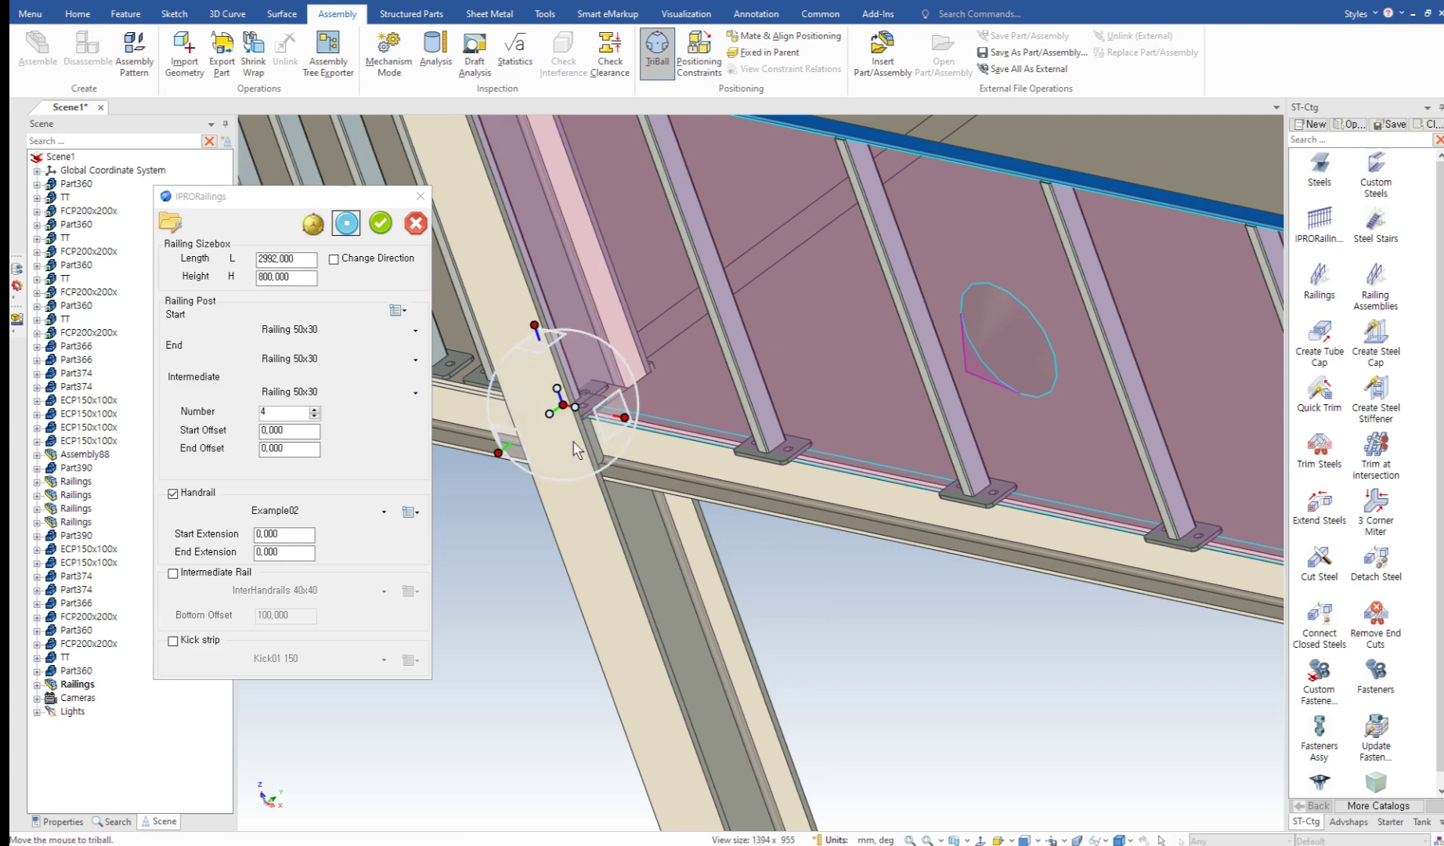
{"action": "right_click", "coordinate": [513, 446]}
{"action": "left_click", "coordinate": [603, 474]}
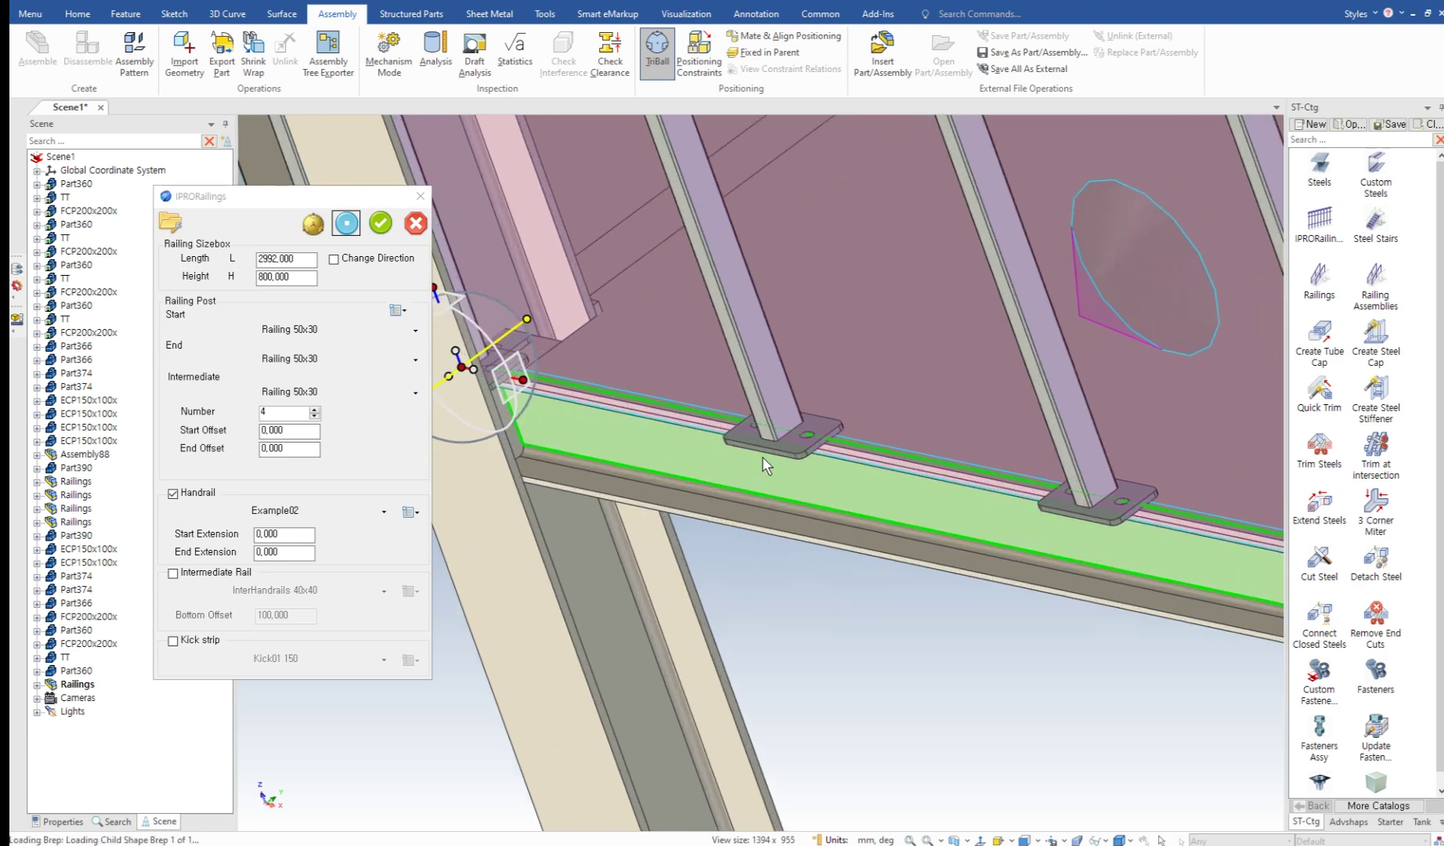
{"action": "left_click", "coordinate": [761, 451]}
{"action": "scroll", "coordinate": [764, 451], "scroll_direction": "up", "scroll_amount": 2}
{"action": "scroll", "coordinate": [768, 448], "scroll_direction": "down", "scroll_amount": 2}
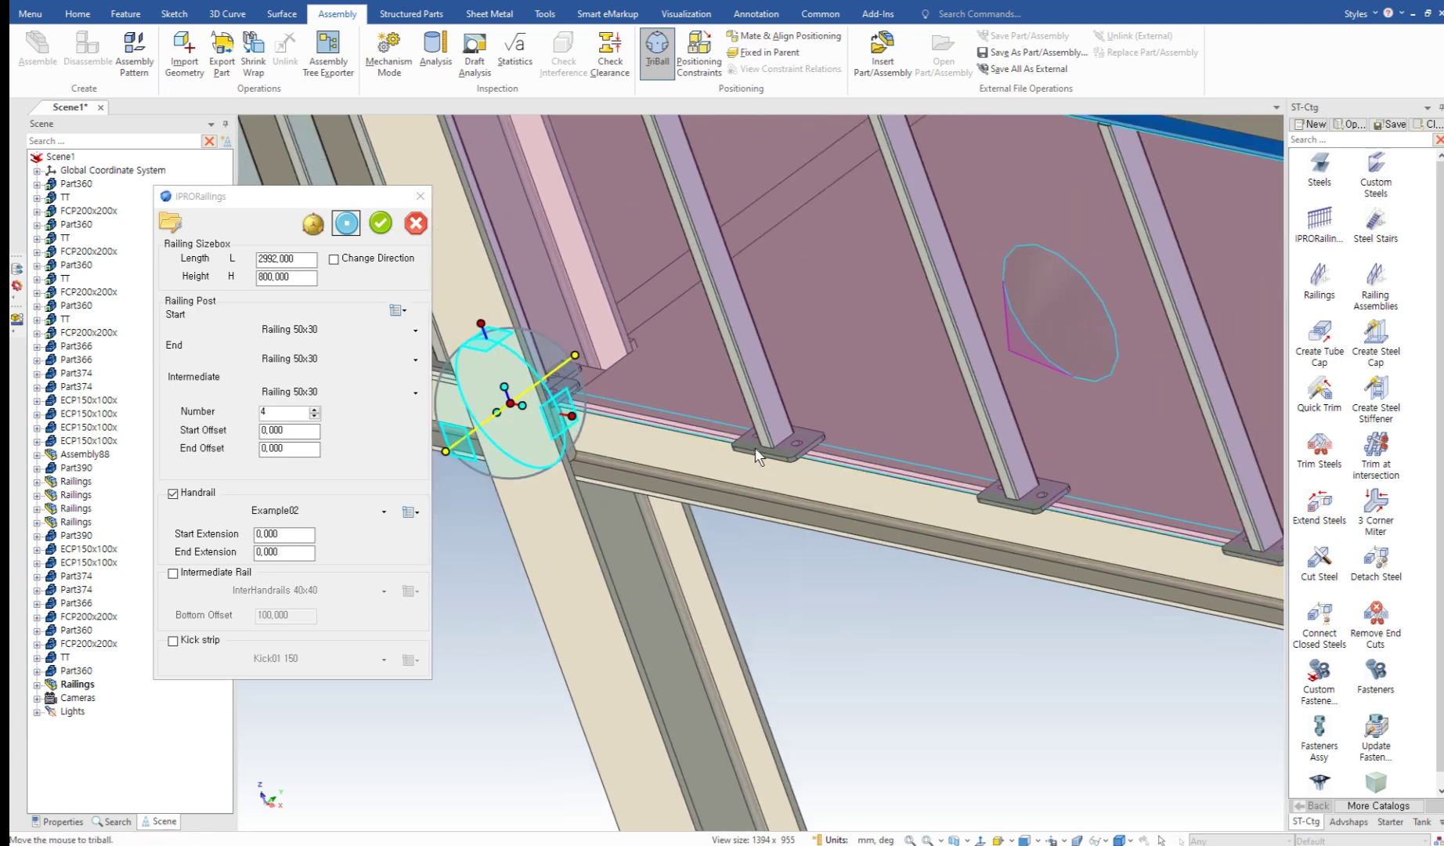
Step: Move the railing with the TriBall center to a point on the crossbeam's upper edge
{"action": "right_click", "coordinate": [511, 403]}
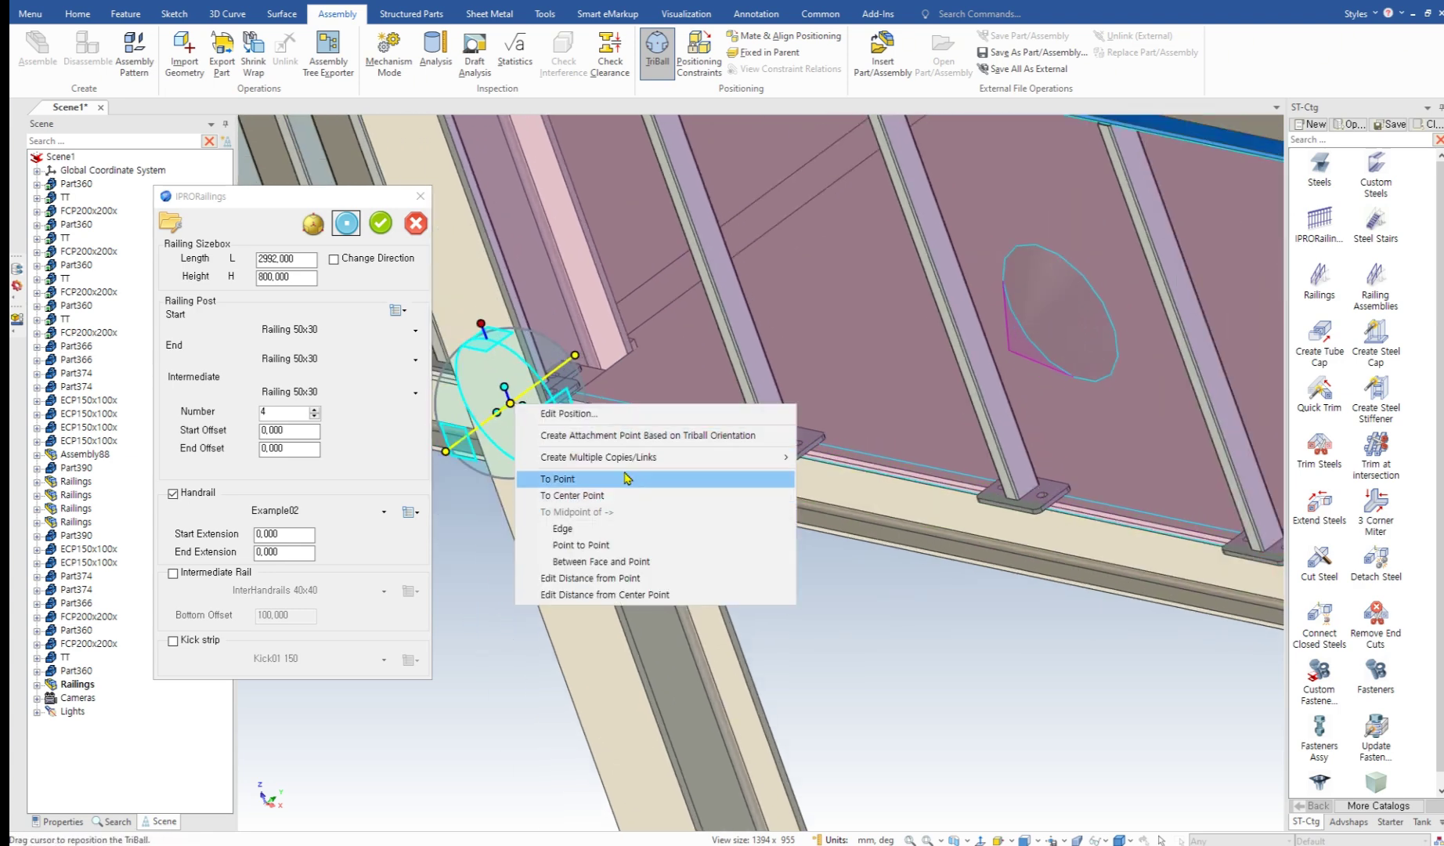
{"action": "left_click", "coordinate": [595, 479]}
{"action": "scroll", "coordinate": [853, 460], "scroll_direction": "up", "scroll_amount": 5}
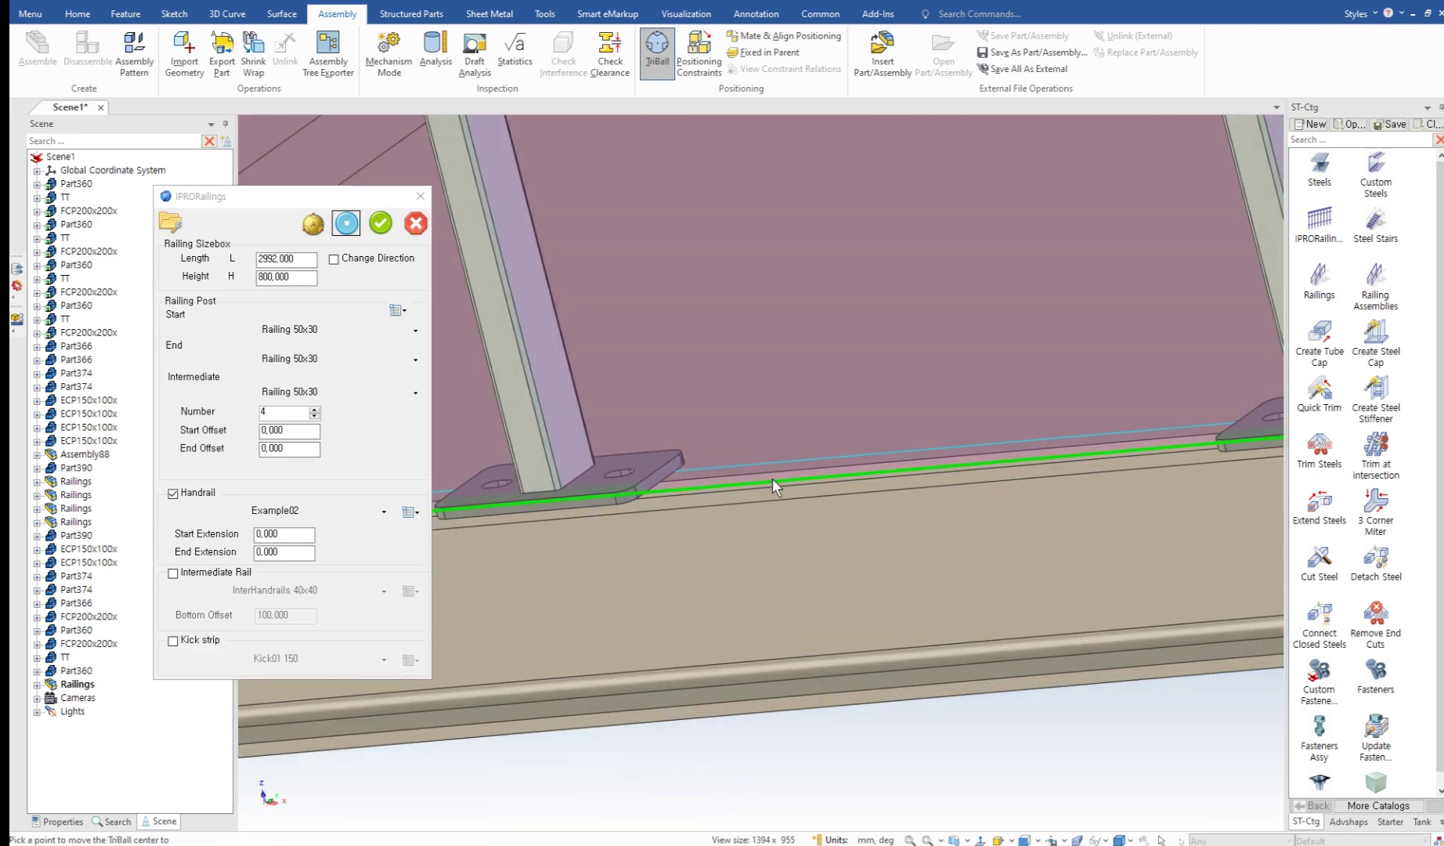
{"action": "middle_click_drag", "start_coordinate": [787, 479], "coordinate": [526, 474]}
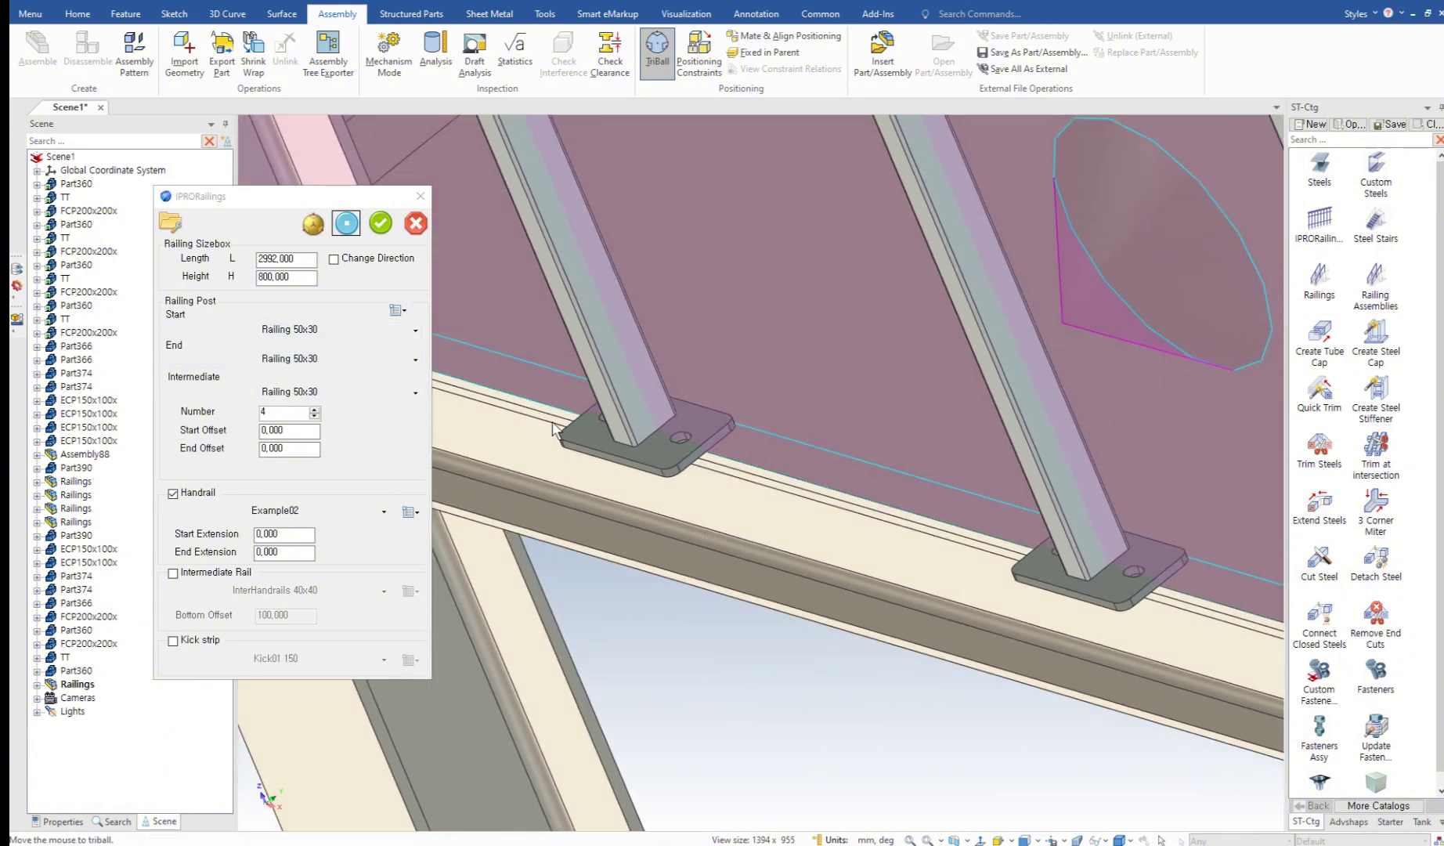
{"action": "scroll", "coordinate": [552, 428], "scroll_direction": "down", "scroll_amount": 5}
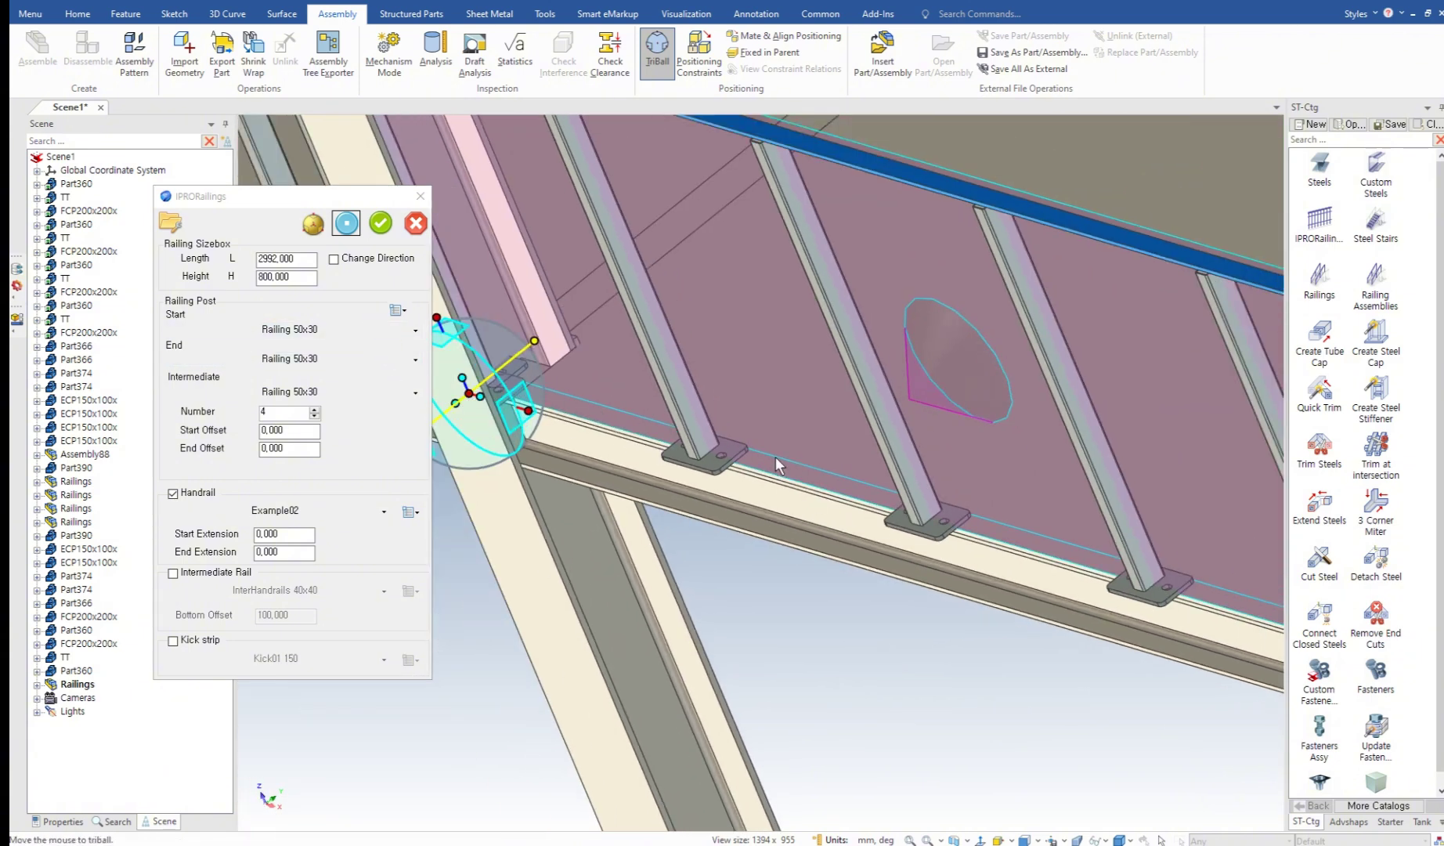
{"action": "scroll", "coordinate": [776, 457], "scroll_direction": "down", "scroll_amount": 2}
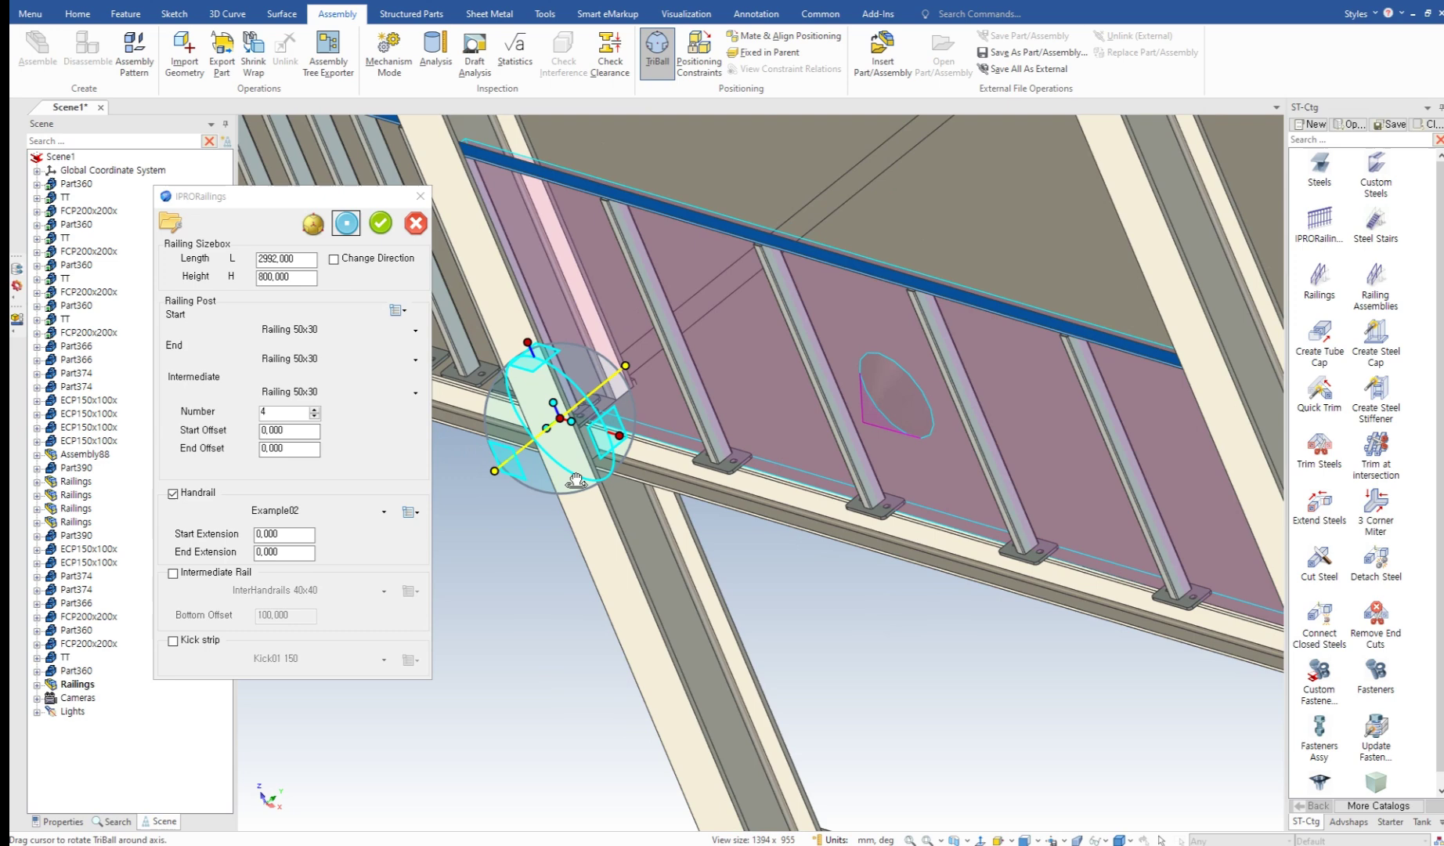
Step: Shift the railing across the crossbeam to a point on its flange so the base plates rest on the beam, and finish the railing
{"action": "right_click", "coordinate": [501, 476]}
{"action": "left_click", "coordinate": [540, 482]}
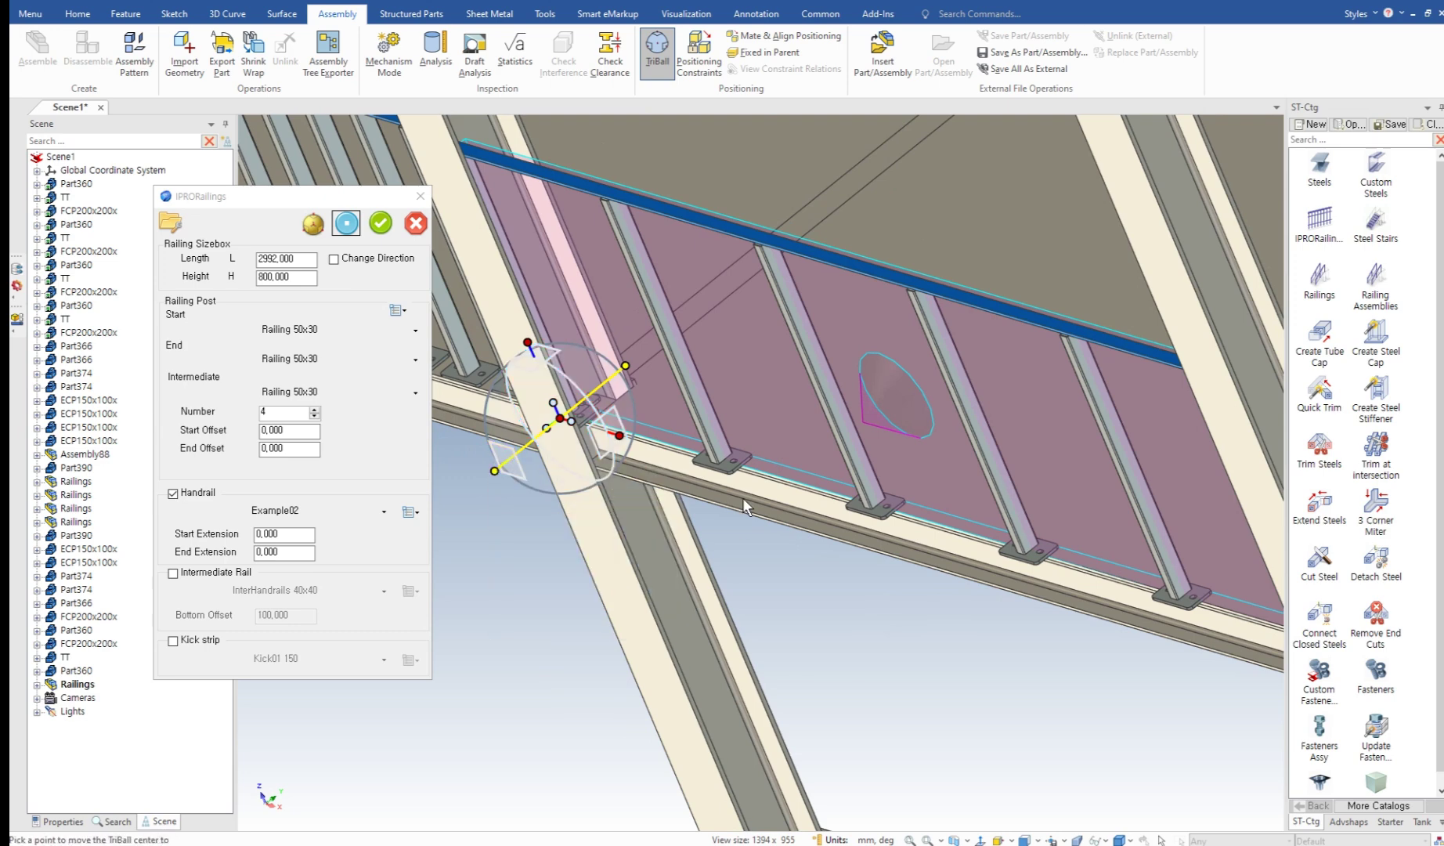
{"action": "scroll", "coordinate": [742, 497], "scroll_direction": "up", "scroll_amount": 3}
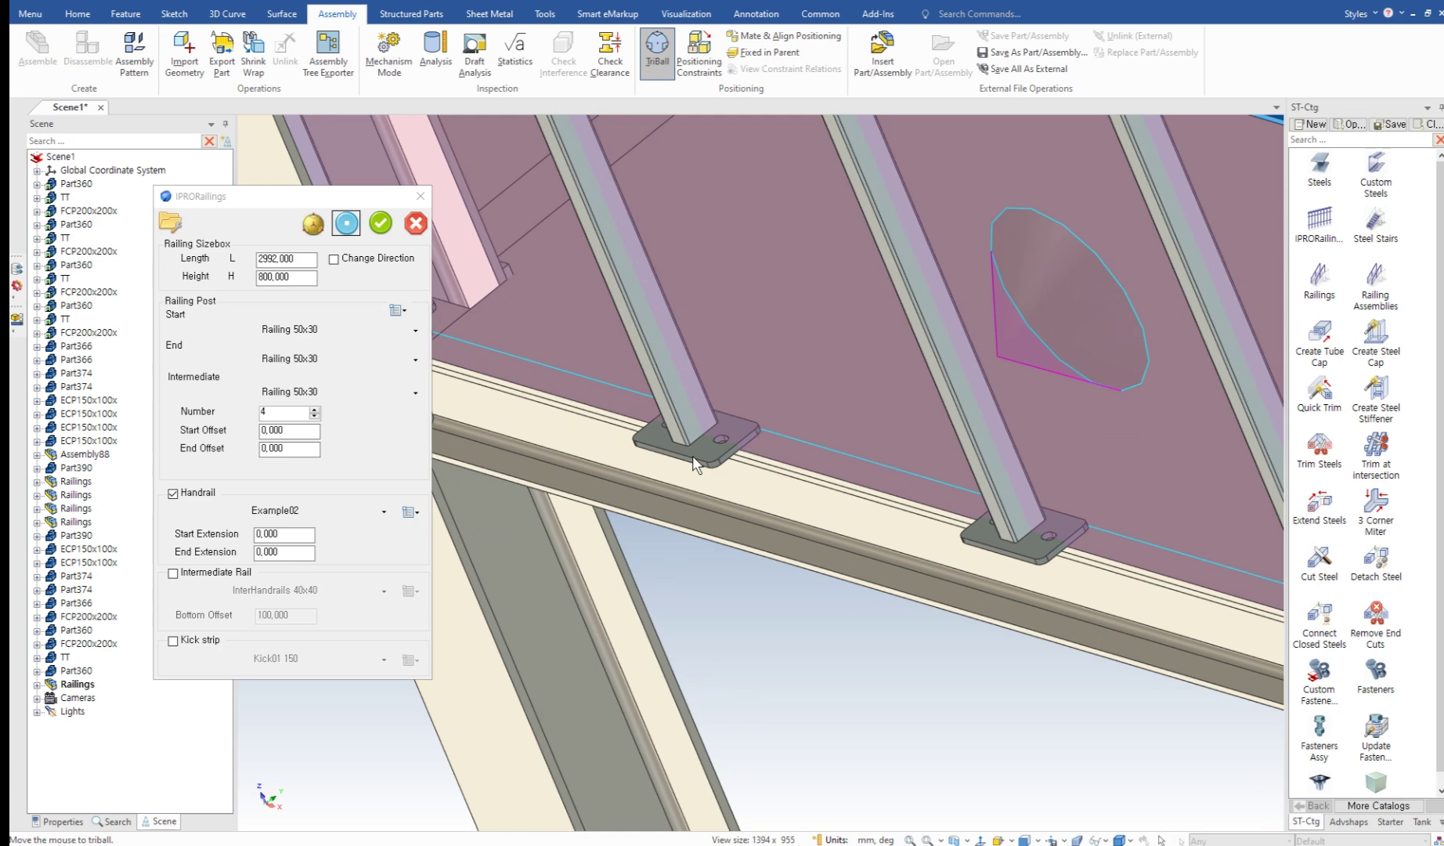
{"action": "scroll", "coordinate": [536, 439], "scroll_direction": "down", "scroll_amount": 3}
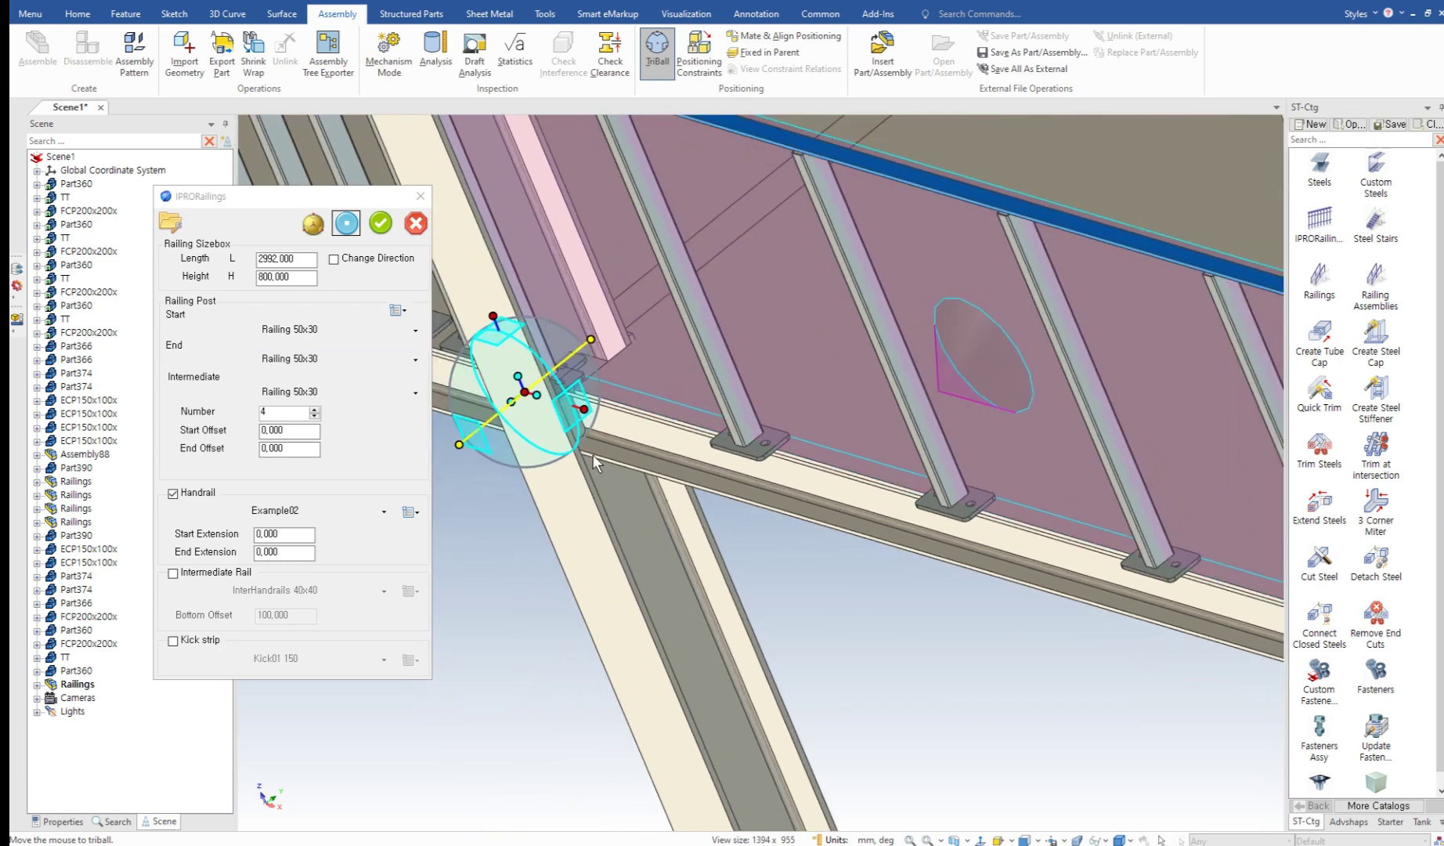
{"action": "right_click", "coordinate": [459, 445]}
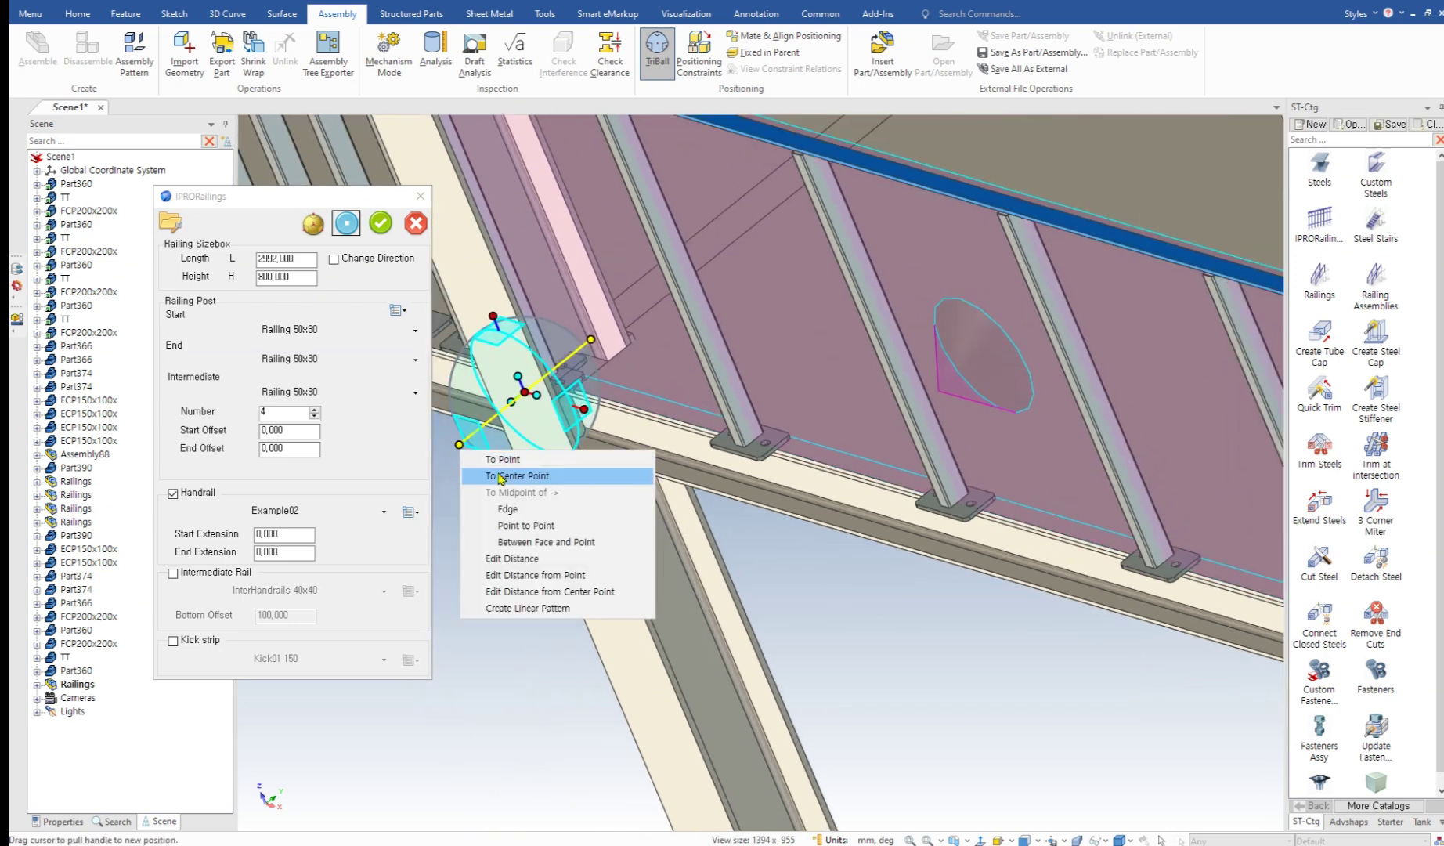
{"action": "left_click", "coordinate": [483, 452]}
{"action": "scroll", "coordinate": [807, 462], "scroll_direction": "up", "scroll_amount": 5}
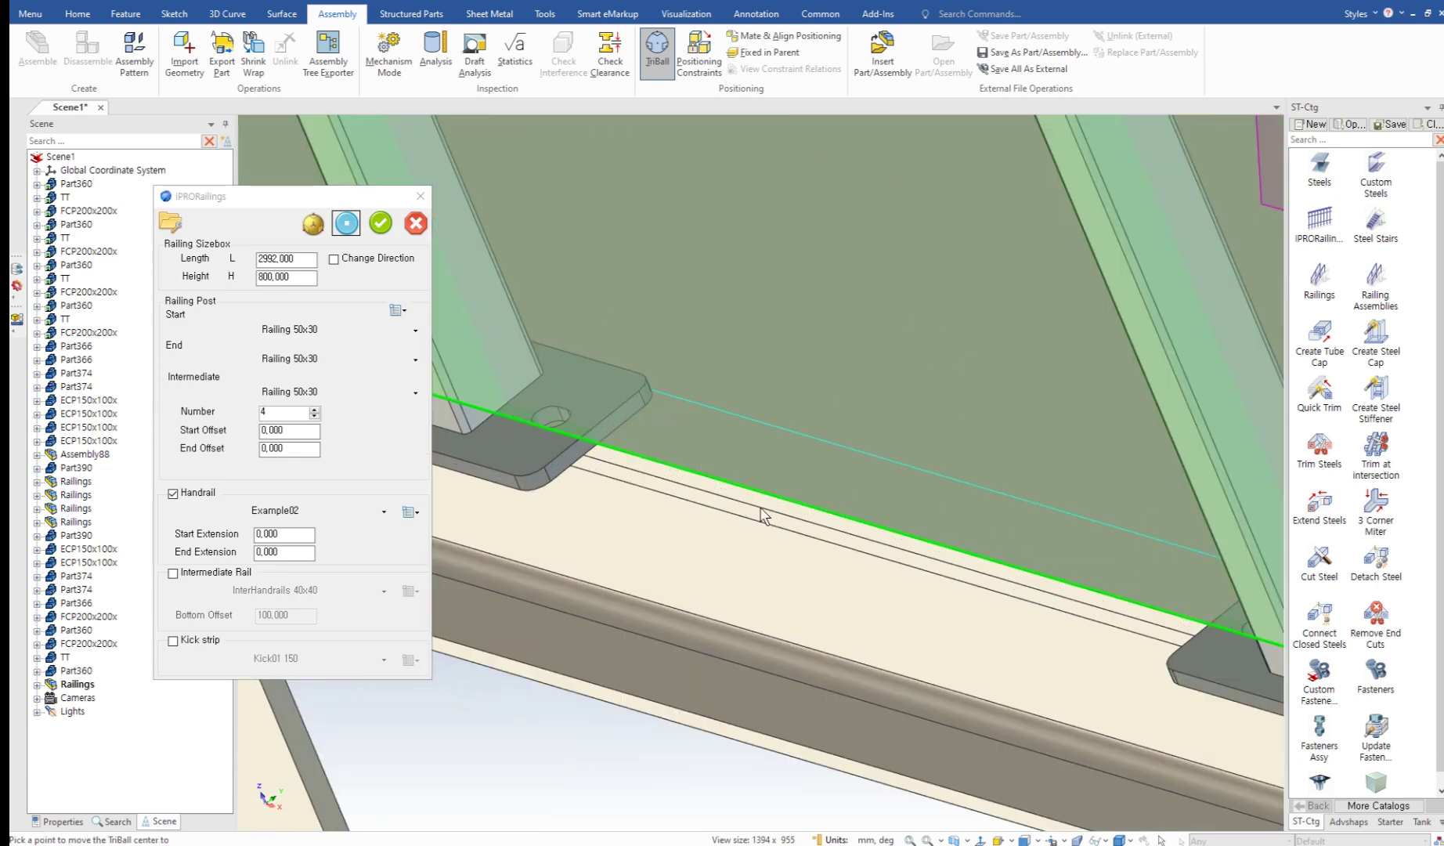
{"action": "scroll", "coordinate": [764, 521], "scroll_direction": "down", "scroll_amount": 5}
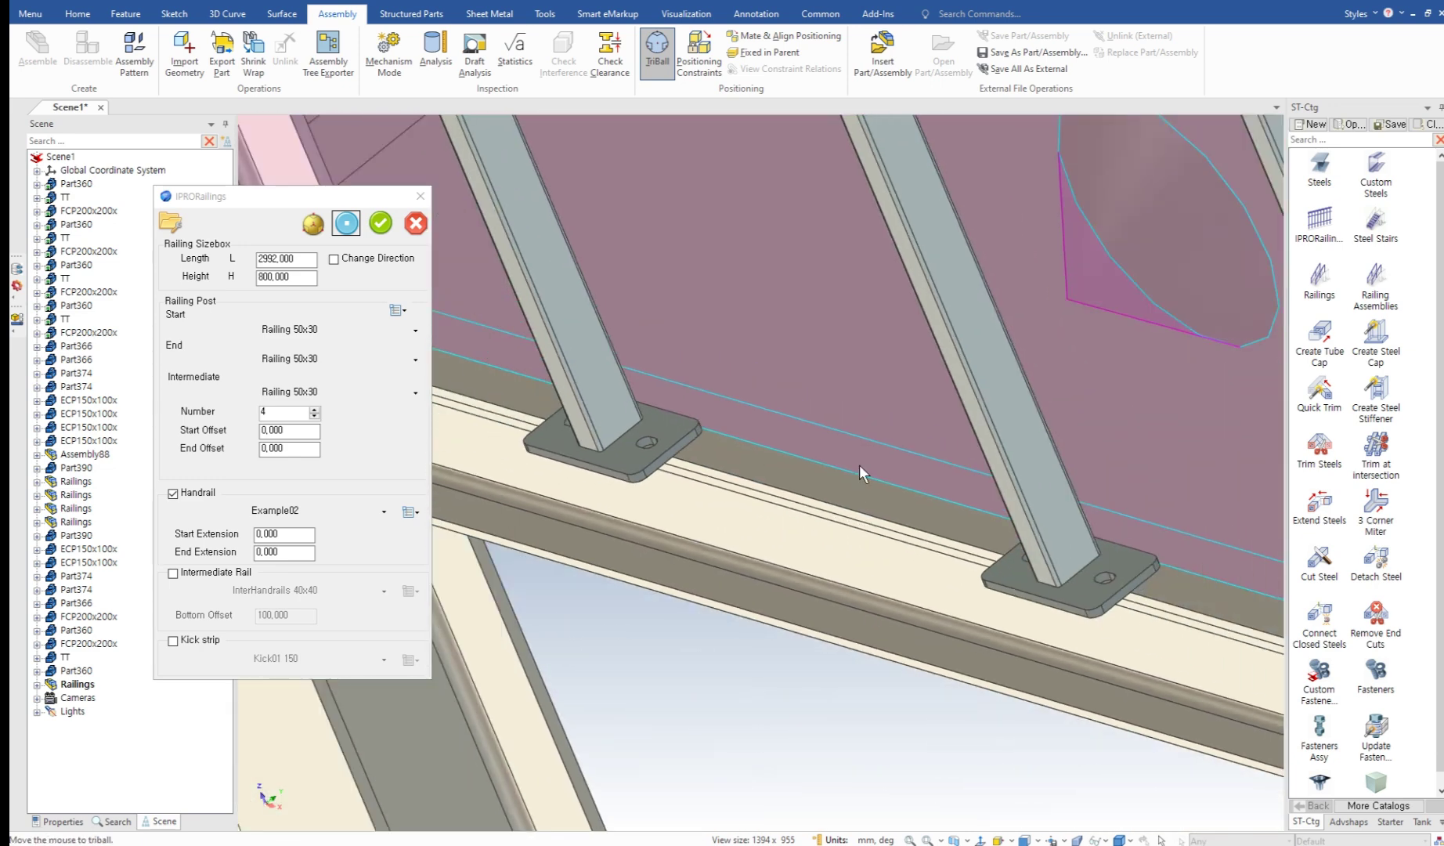
{"action": "left_click", "coordinate": [381, 224]}
{"action": "scroll", "coordinate": [930, 595], "scroll_direction": "down", "scroll_amount": 2}
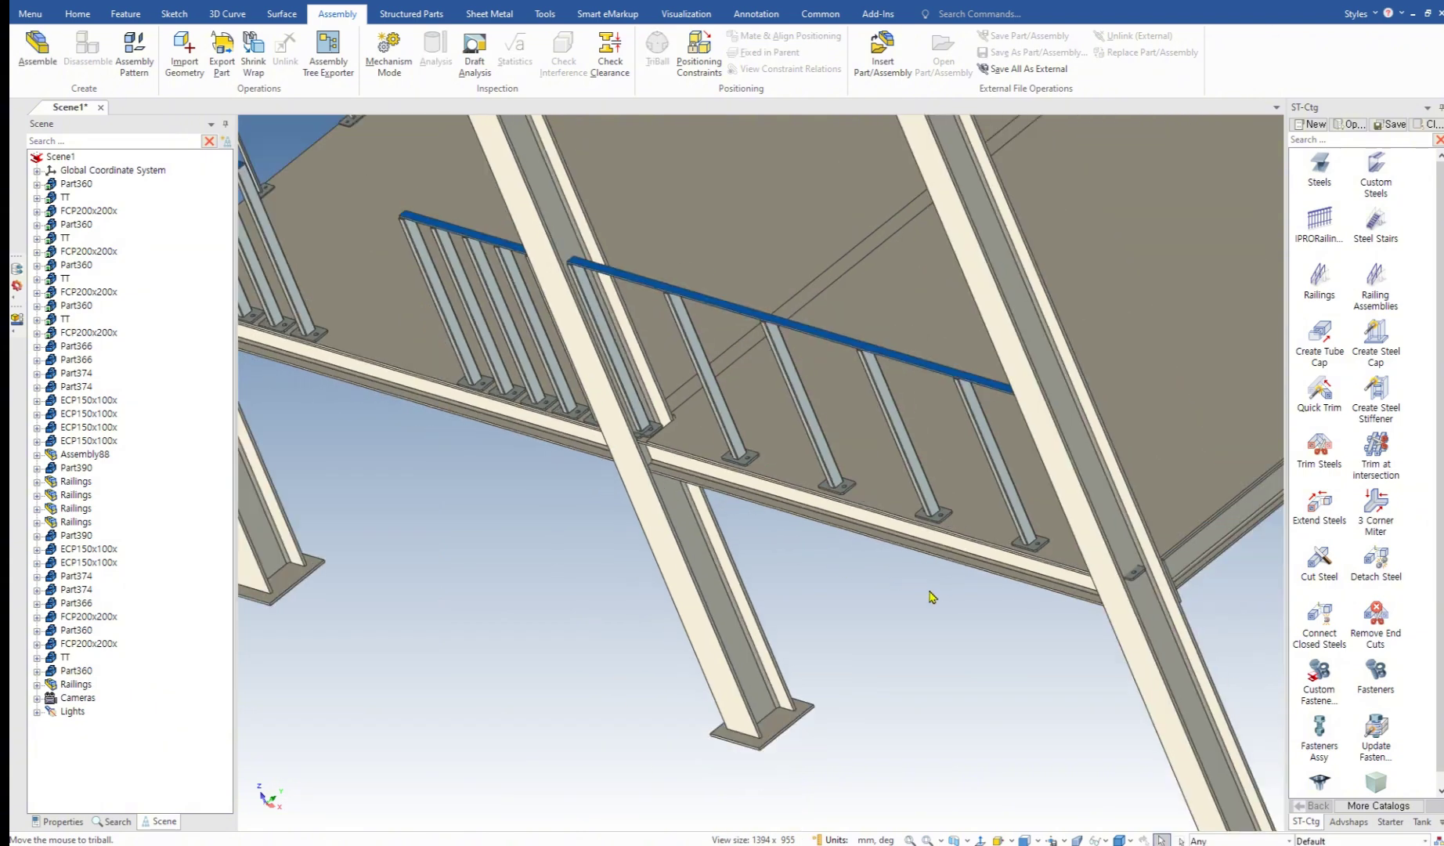
Step: Mirror the end railing of the first bay as a copy to the open end of the second bay, about the middle column's TriBall position
{"action": "scroll", "coordinate": [932, 592], "scroll_direction": "down", "scroll_amount": 6}
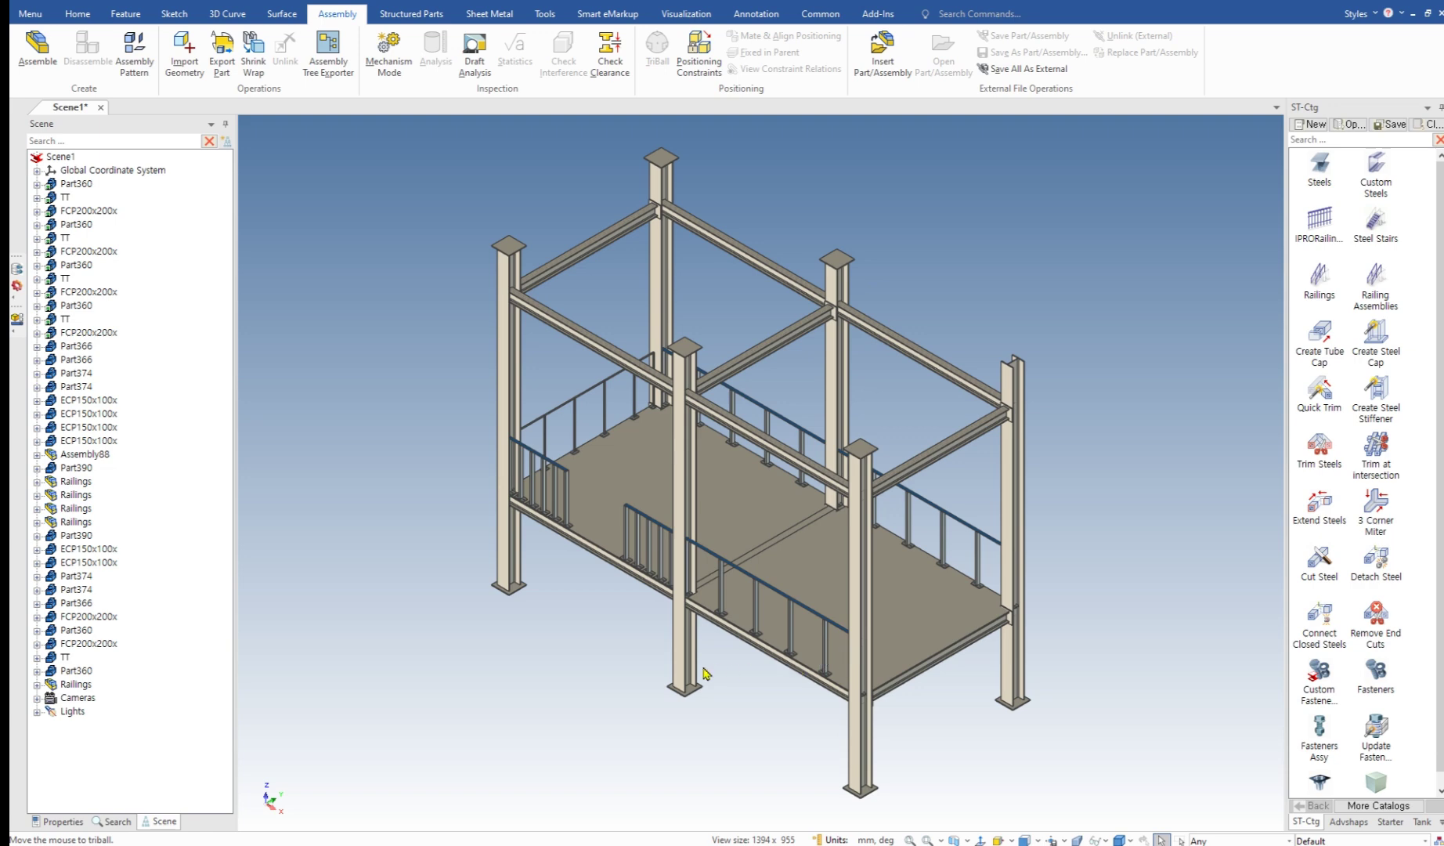
{"action": "scroll", "coordinate": [895, 659], "scroll_direction": "up", "scroll_amount": 2}
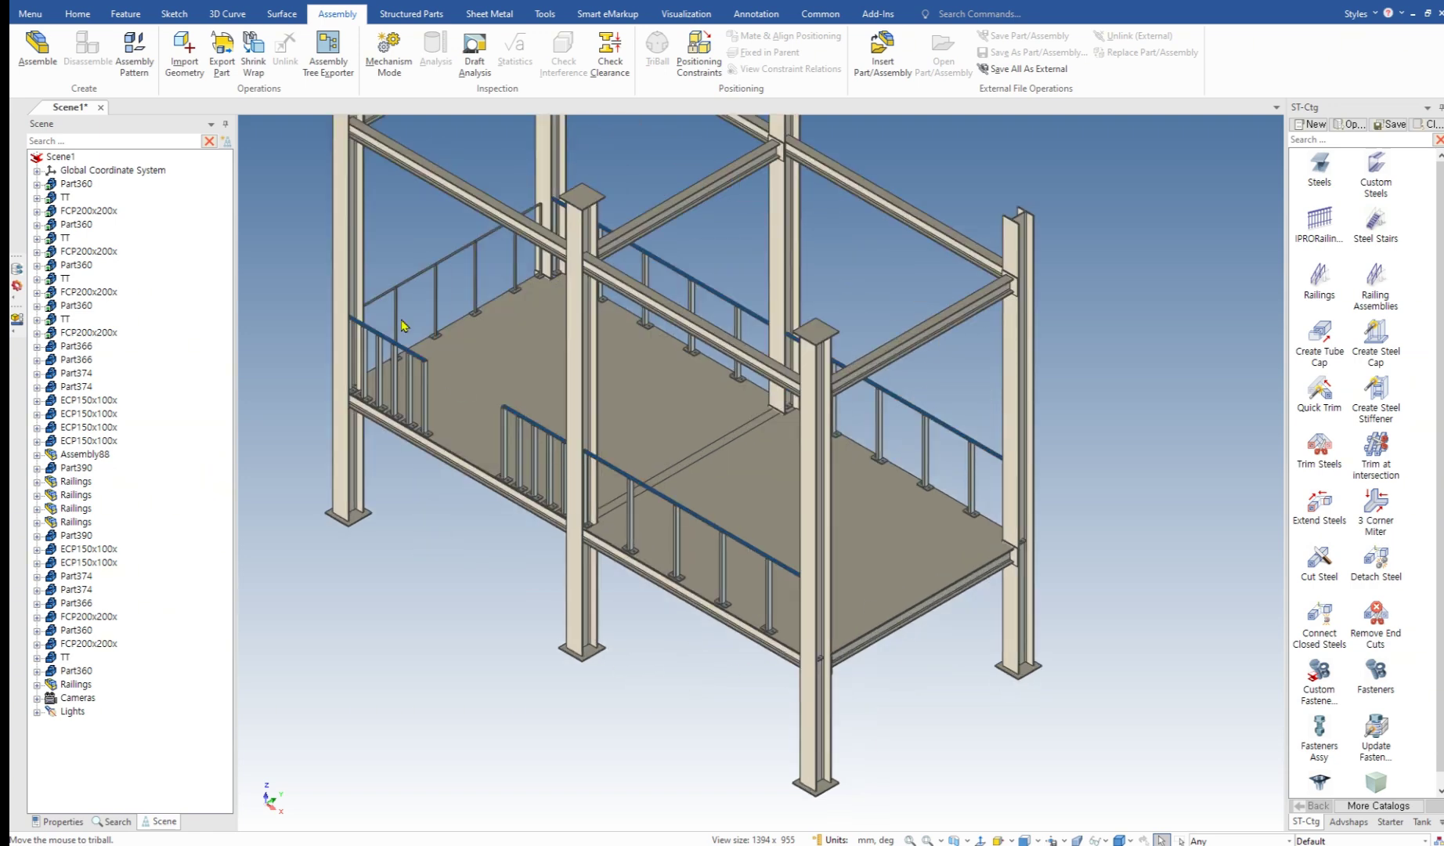
{"action": "left_click", "coordinate": [435, 264]}
{"action": "key", "text": "F10"}
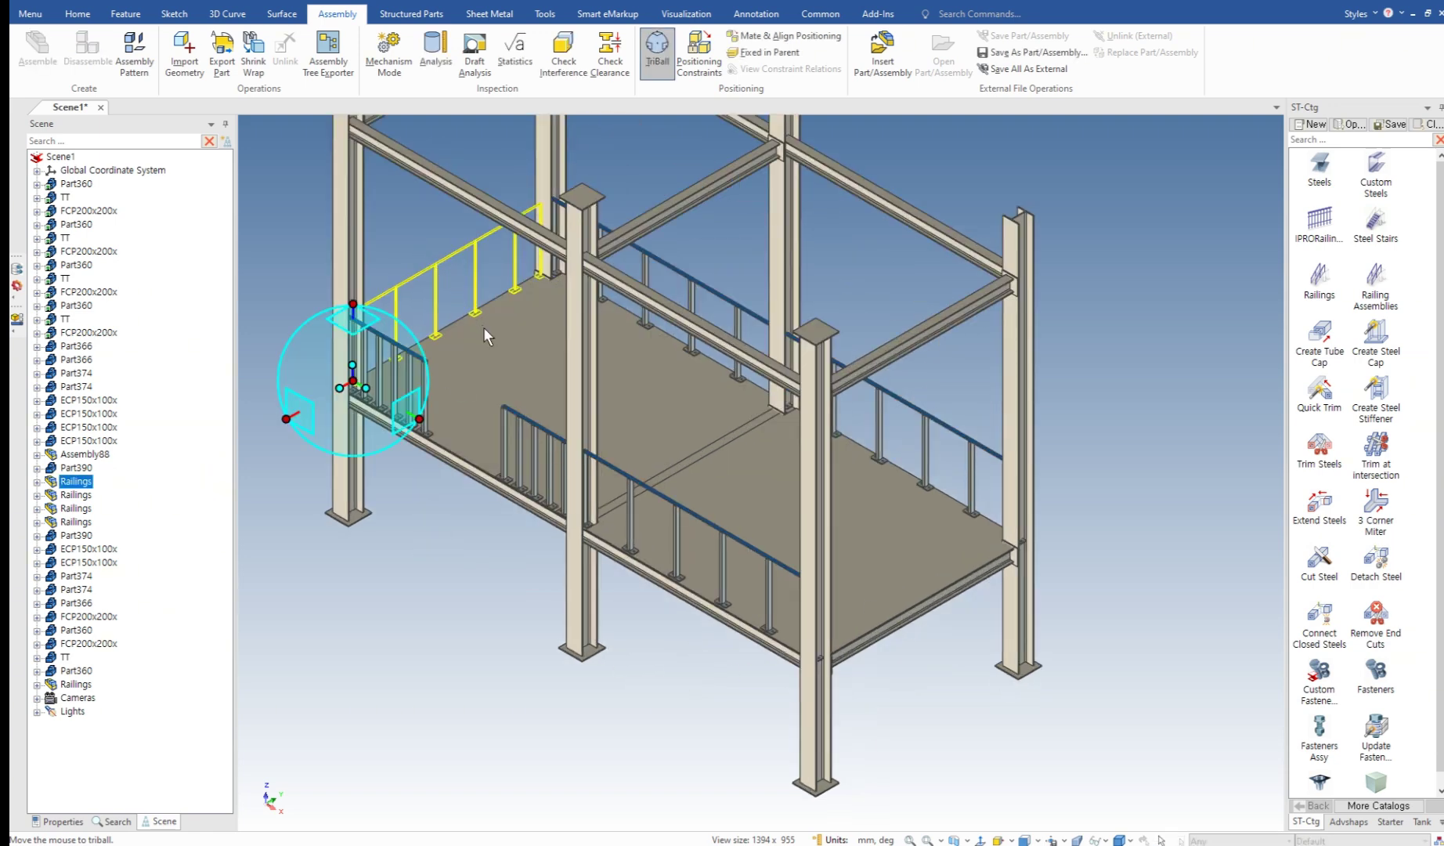
{"action": "left_click_drag", "start_coordinate": [360, 382], "coordinate": [580, 210]}
{"action": "scroll", "coordinate": [611, 209], "scroll_direction": "up", "scroll_amount": 8}
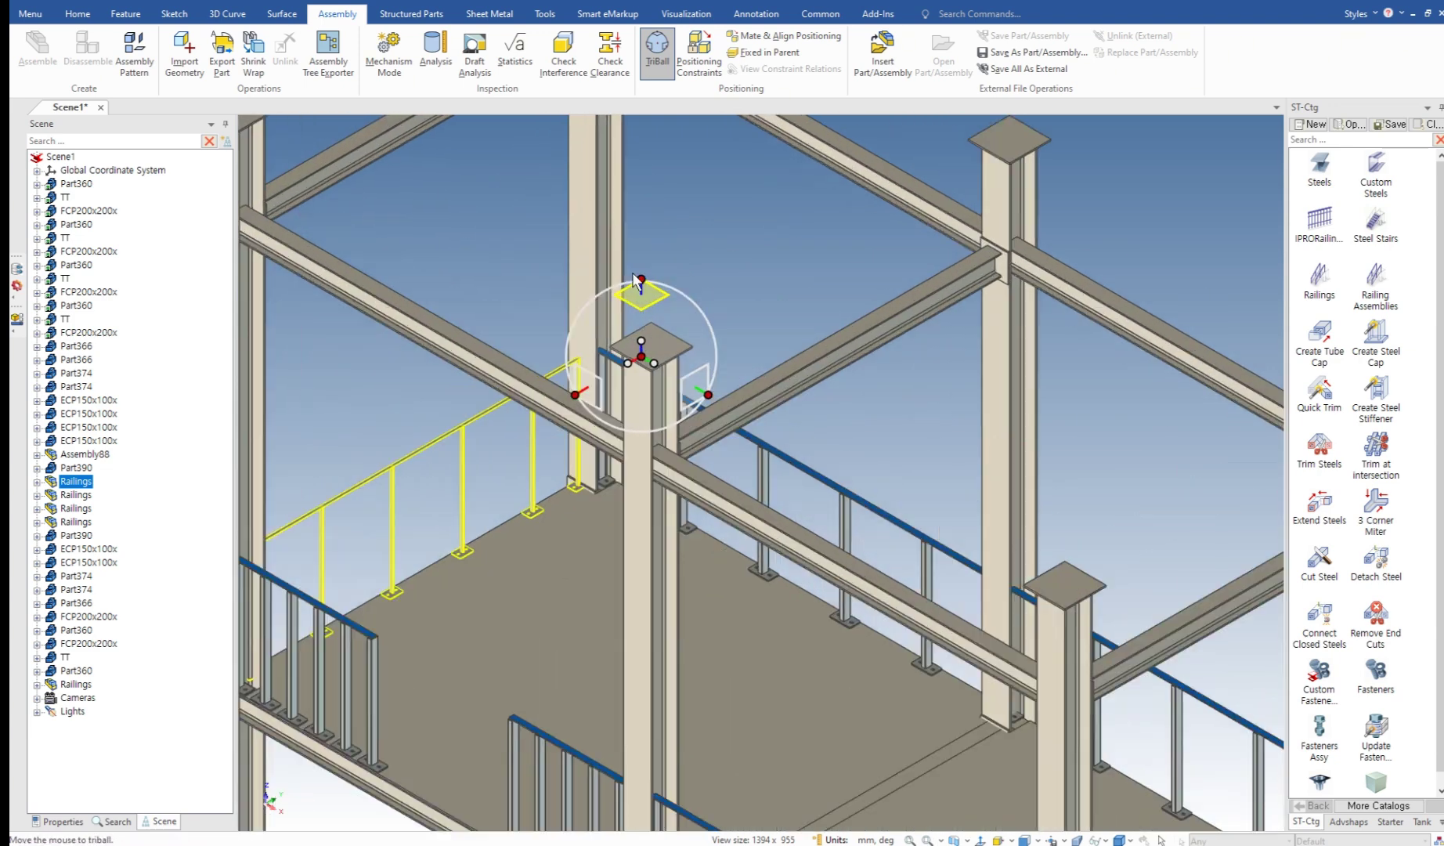
{"action": "right_click", "coordinate": [677, 418]}
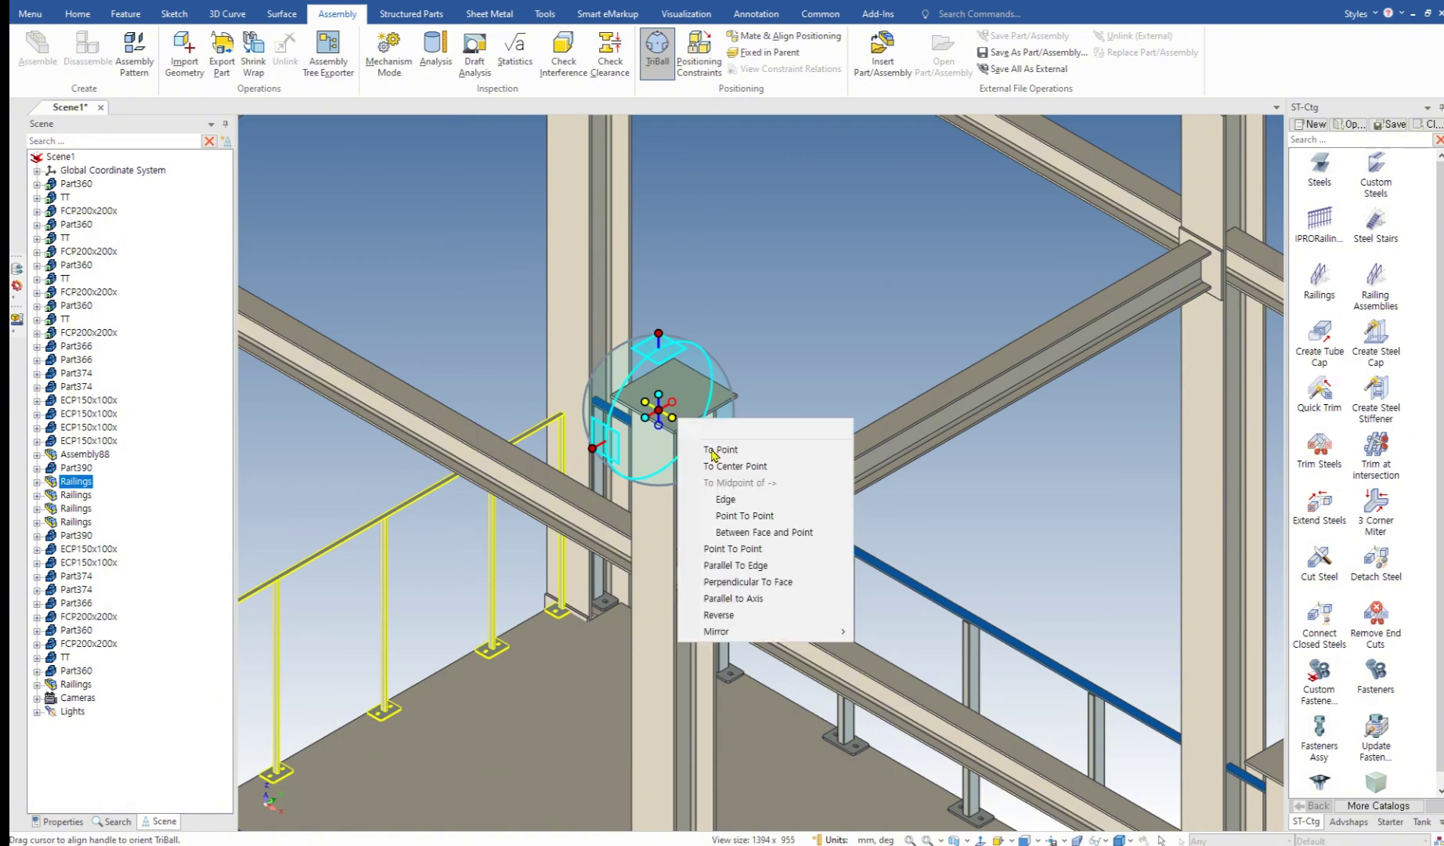
{"action": "mouse_move", "coordinate": [769, 638]}
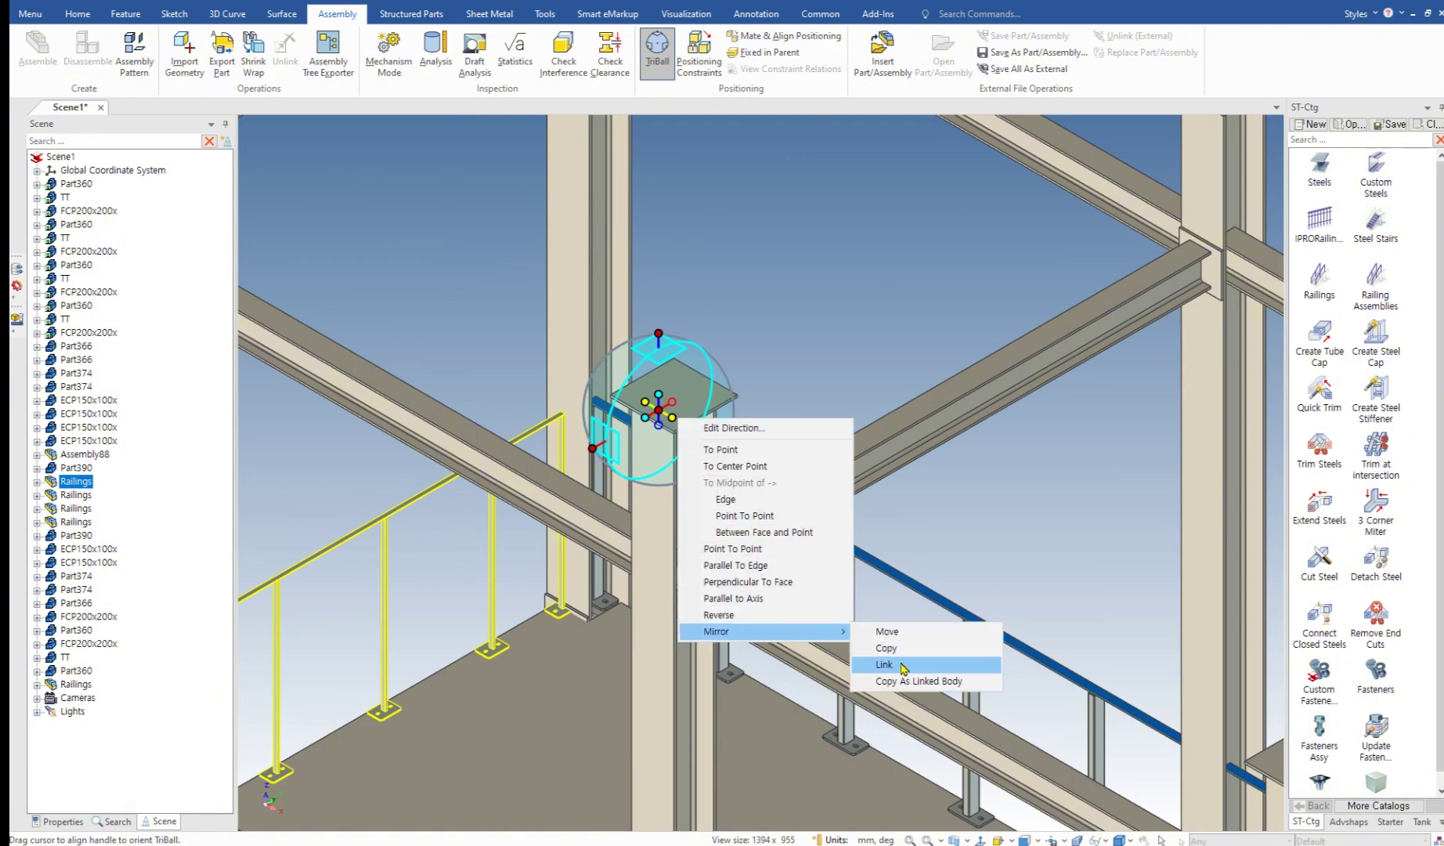
{"action": "left_click", "coordinate": [916, 652]}
{"action": "scroll", "coordinate": [625, 593], "scroll_direction": "down", "scroll_amount": 10}
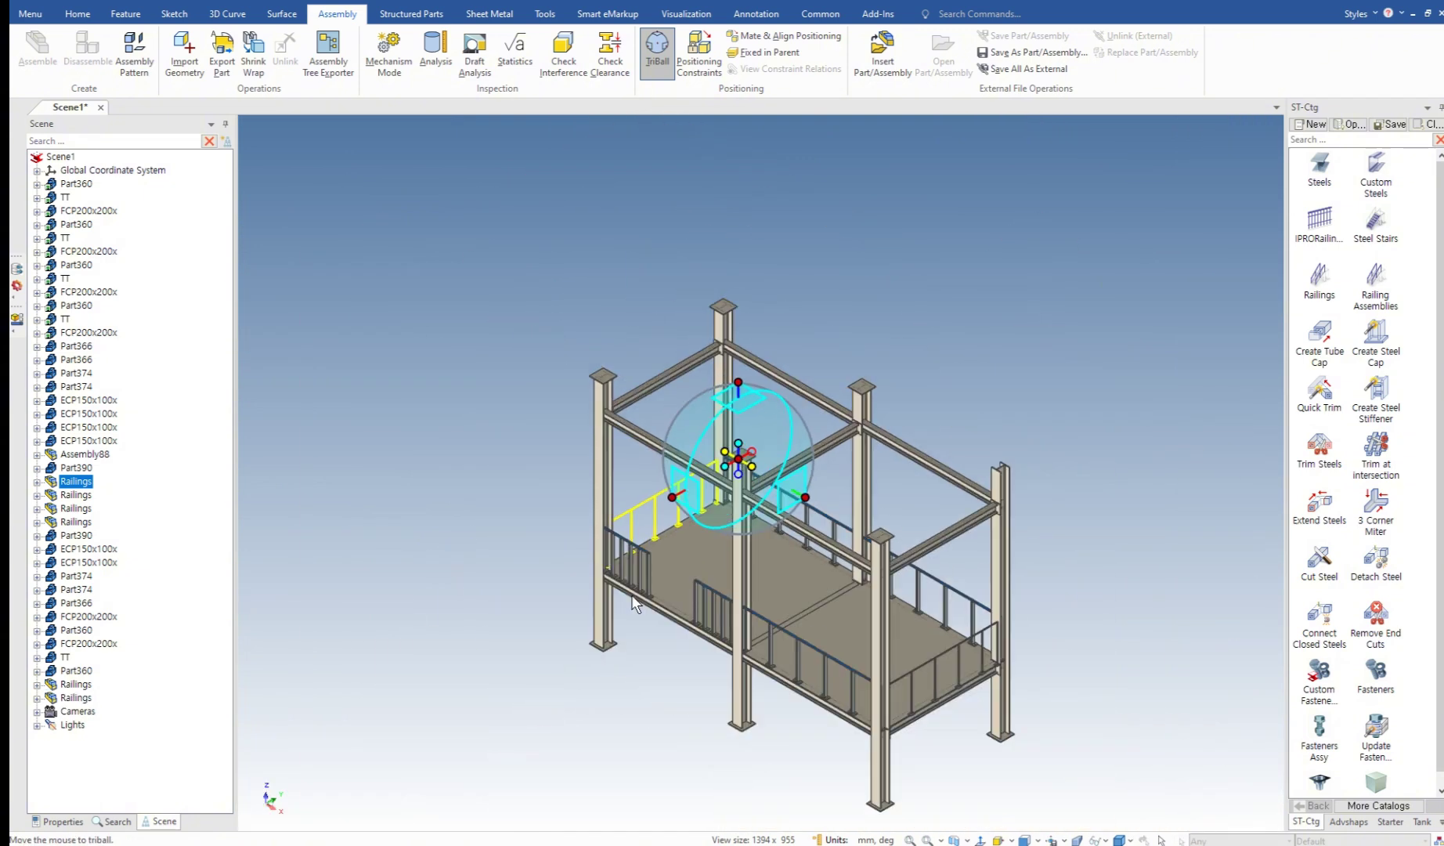
{"action": "left_click", "coordinate": [1094, 607]}
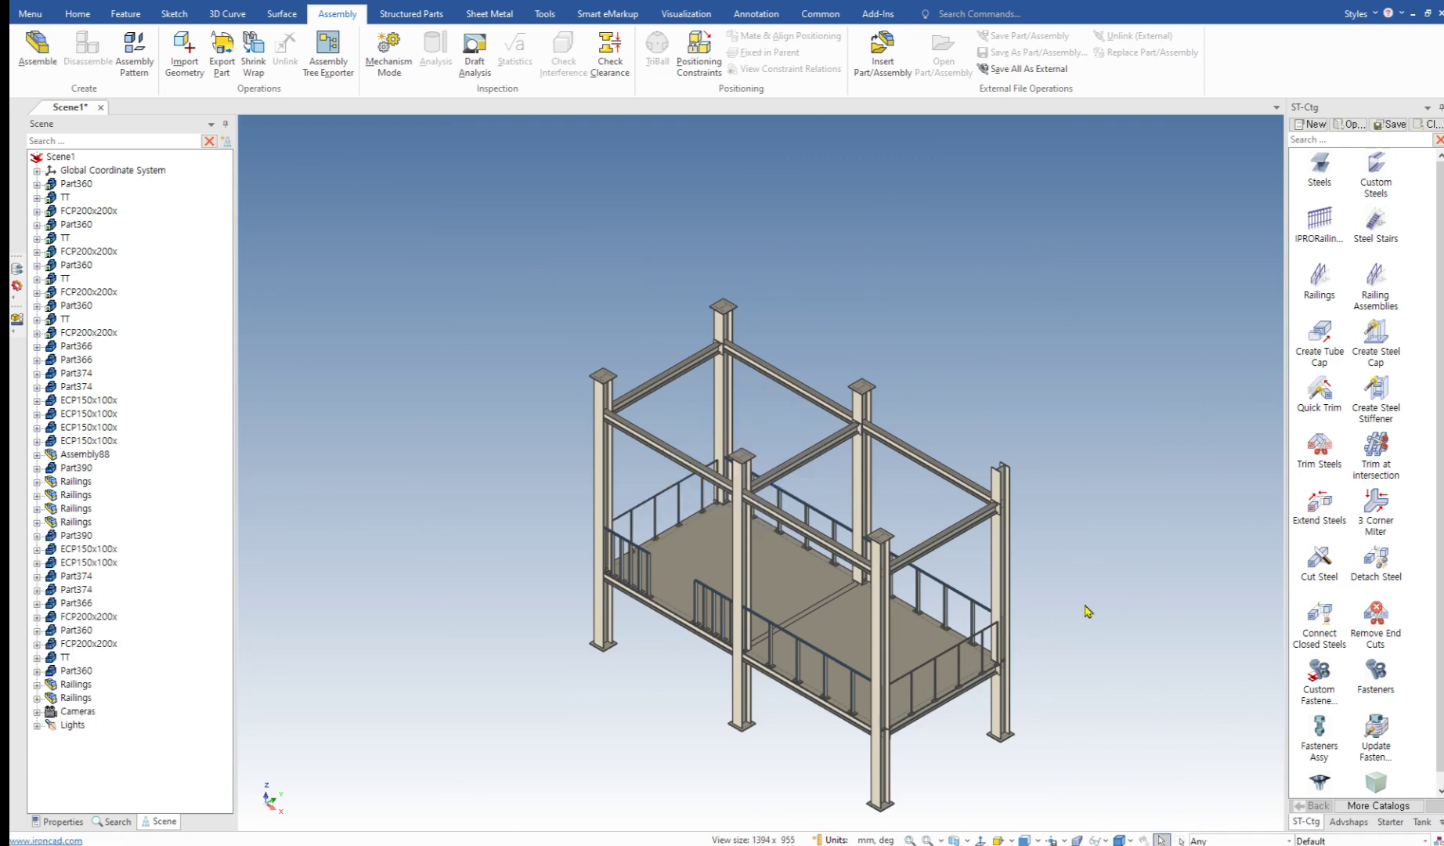
Step: Insert steel stairs from the catalog beside the frame's entrance side while looking at the frame from its end
{"action": "key", "text": "ctrl+4"}
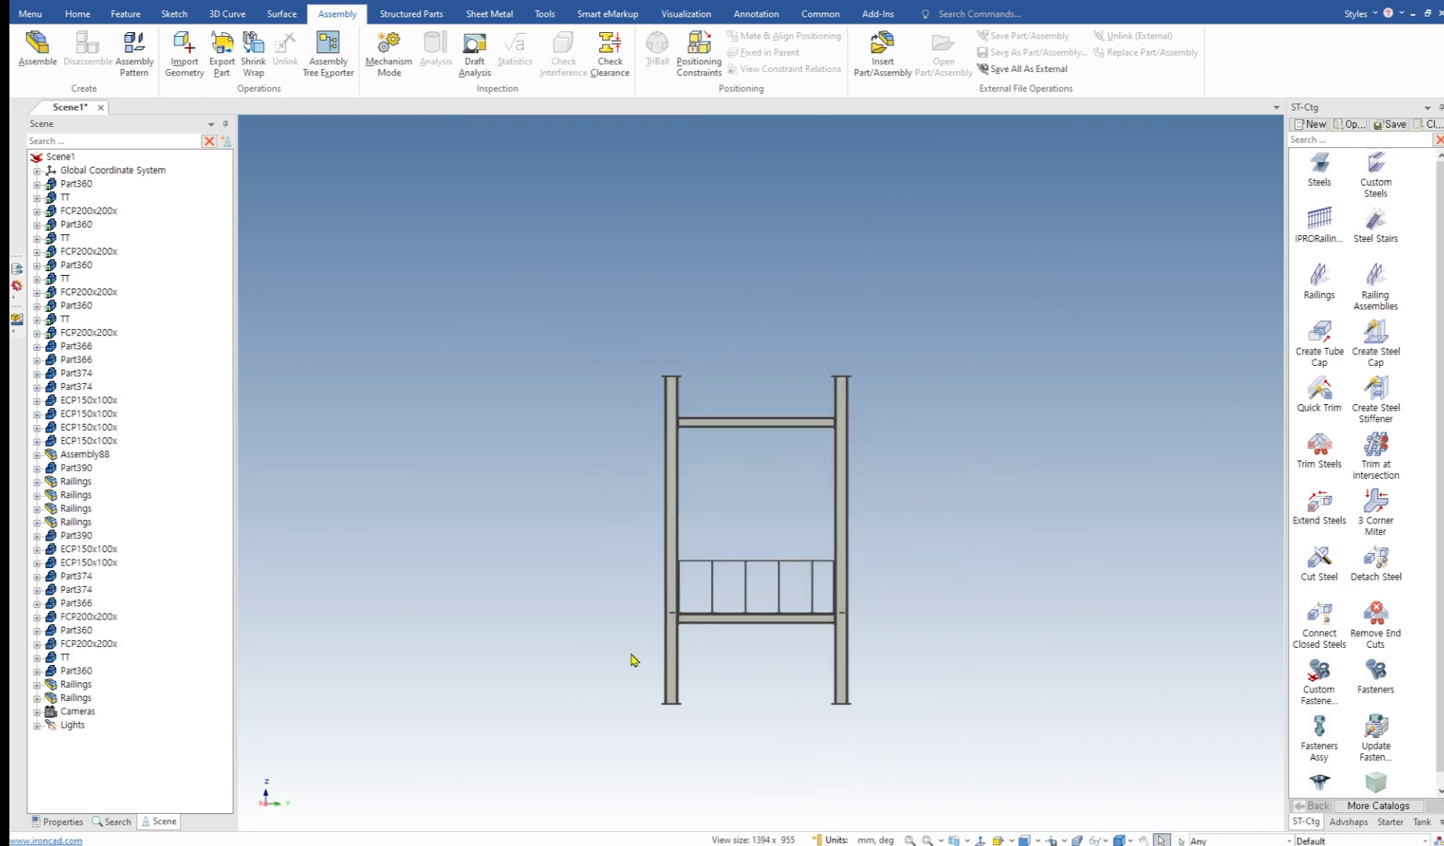
{"action": "middle_click_drag", "start_coordinate": [736, 635], "coordinate": [759, 570], "text": "shift"}
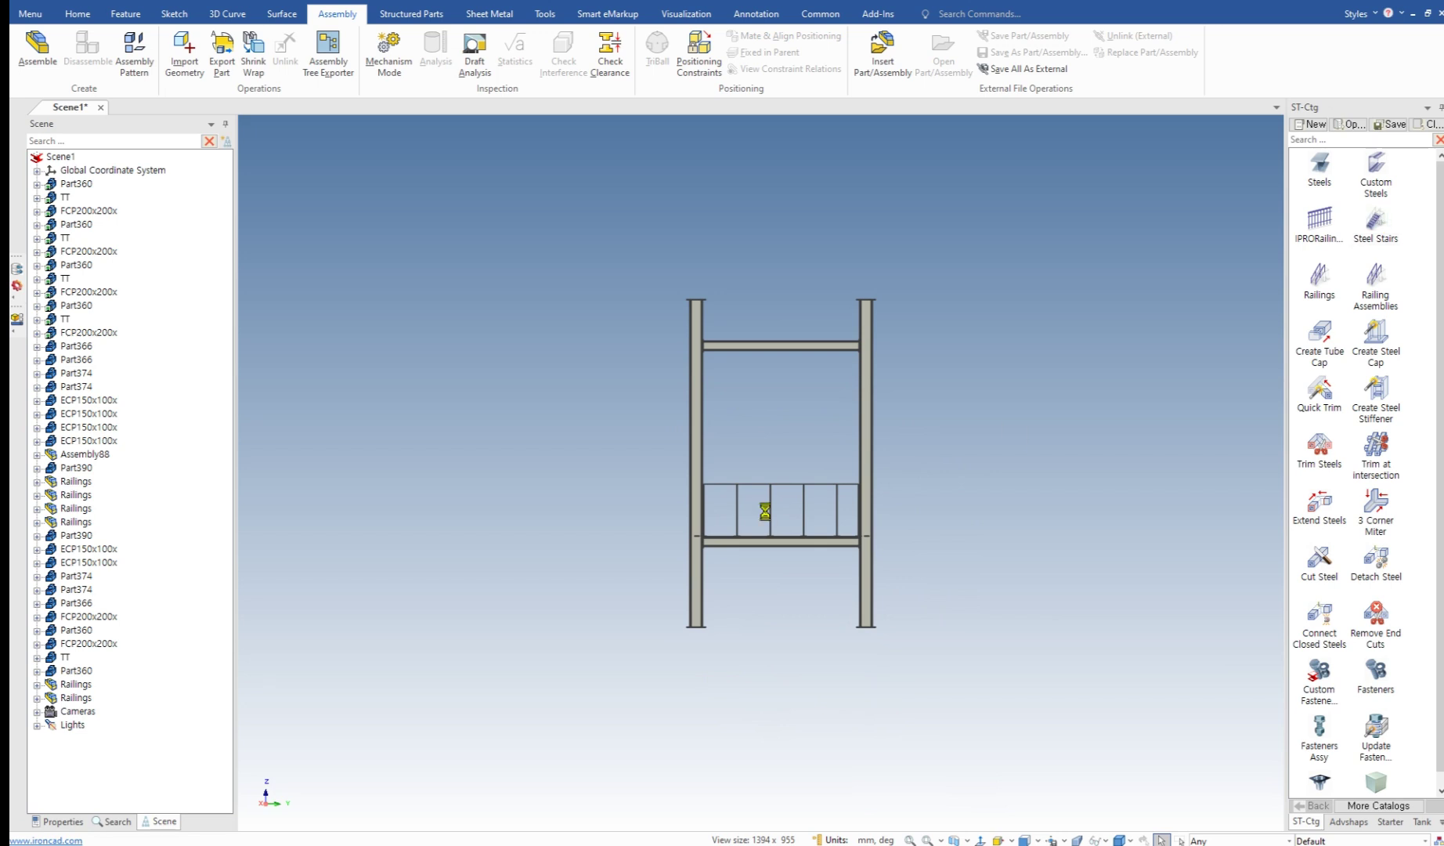
{"action": "left_click_drag", "start_coordinate": [464, 598], "coordinate": [465, 595]}
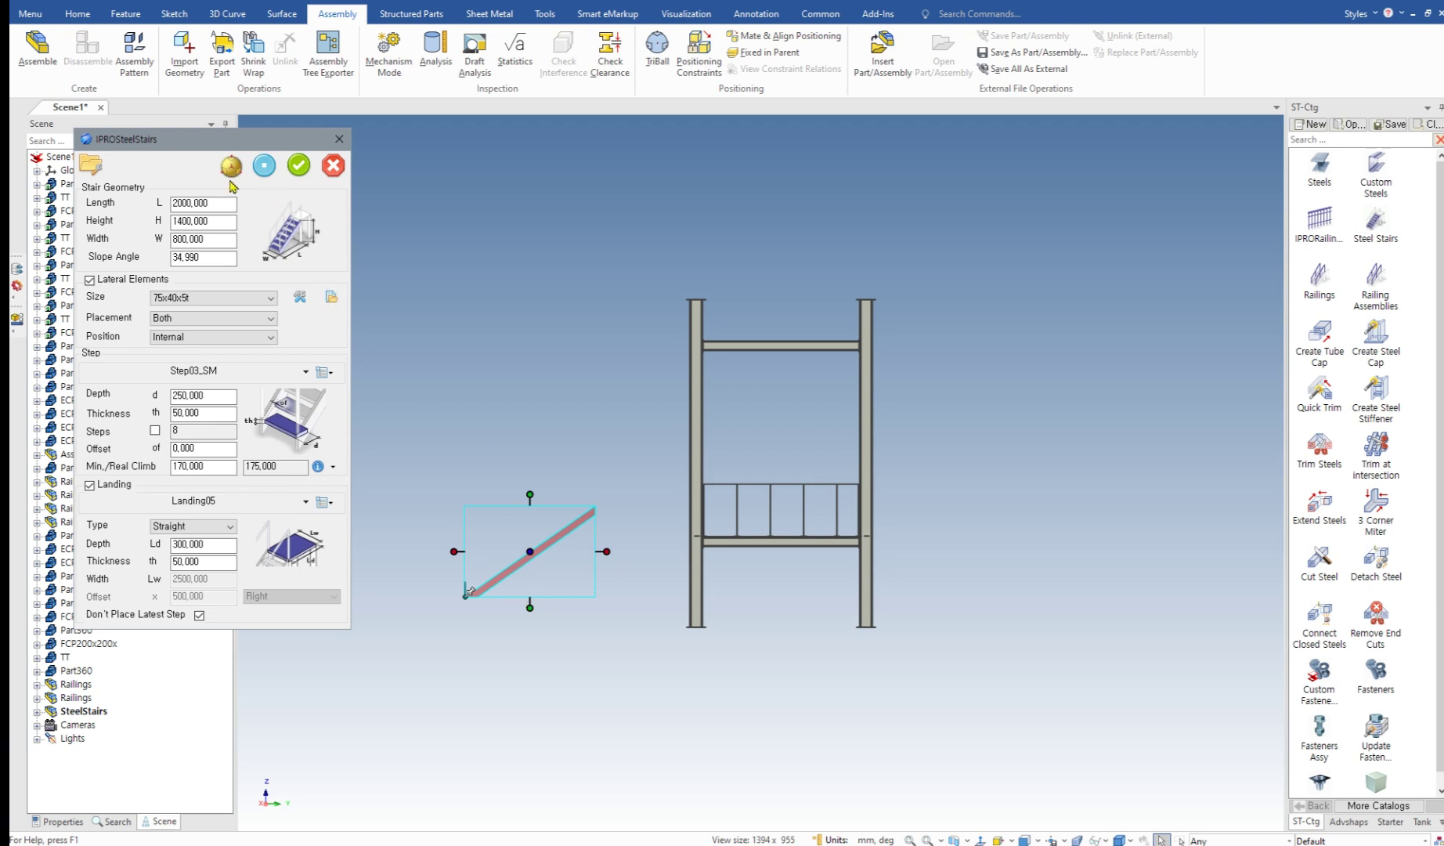
Step: Position the stairs with the TriBall at a horizontal distance of 2000 mm from the near column's outer flange edge
{"action": "left_click", "coordinate": [231, 166]}
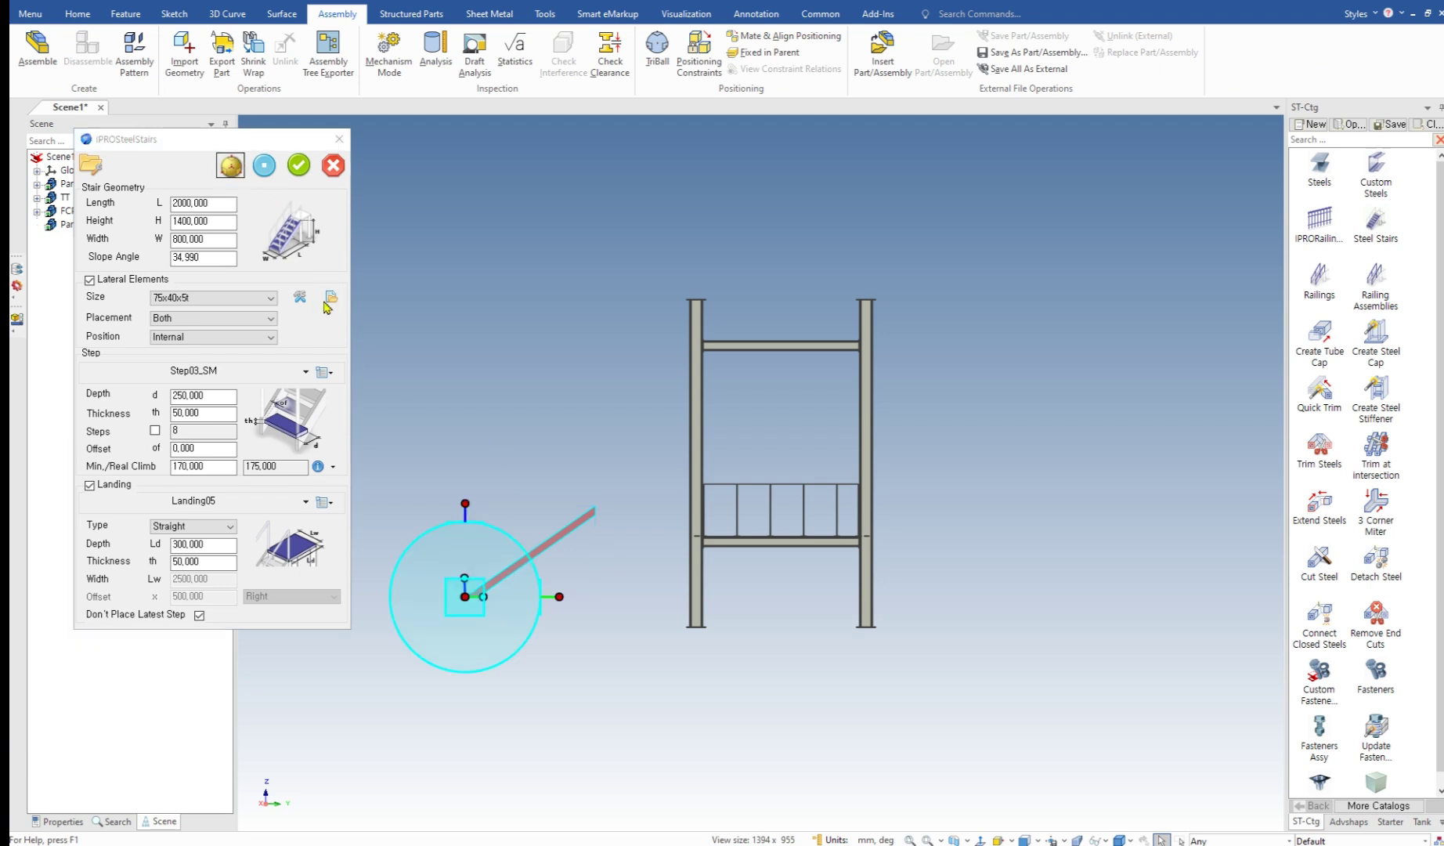
{"action": "right_click", "coordinate": [562, 596]}
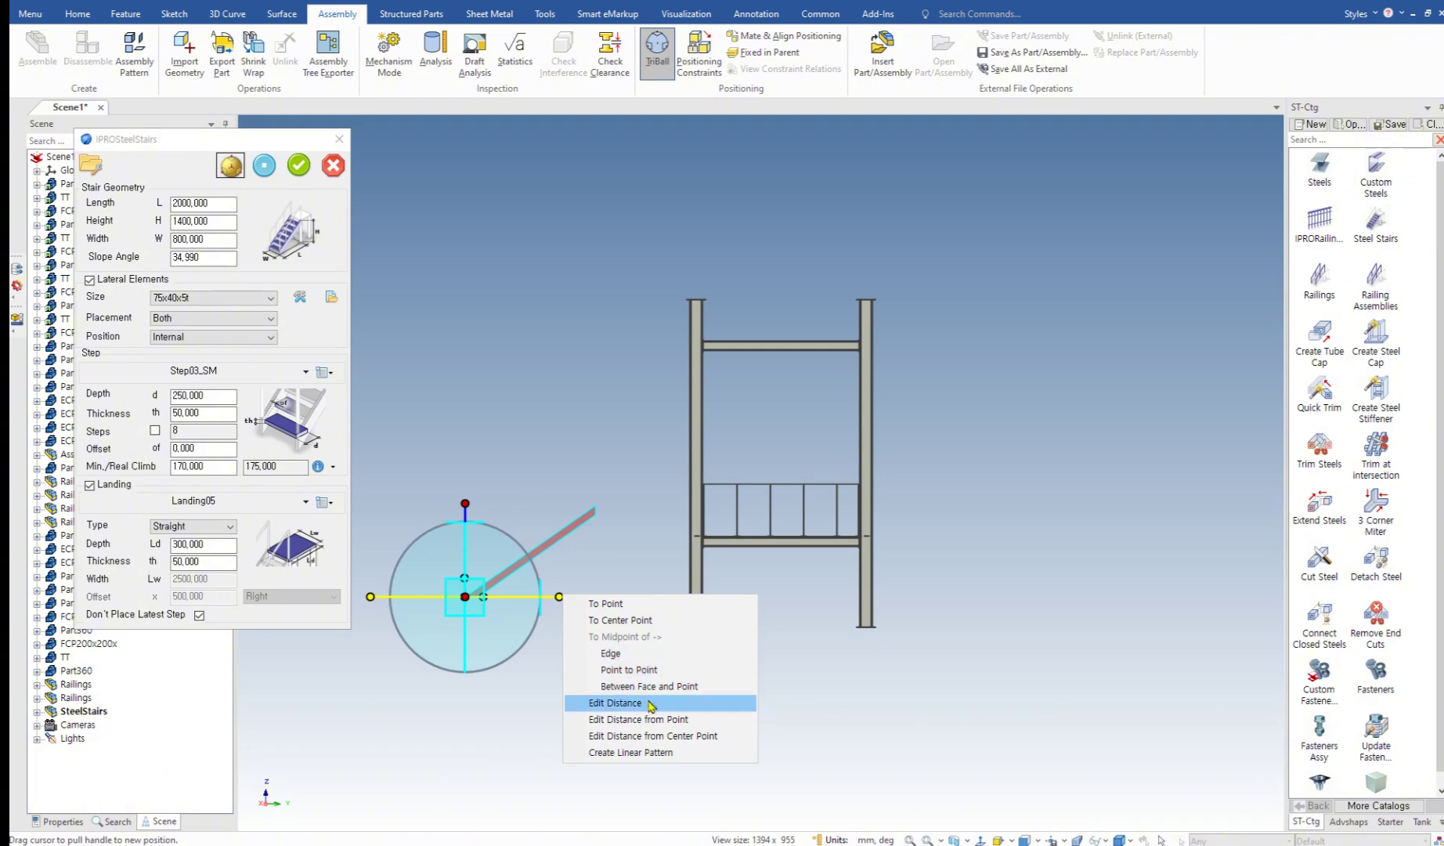
{"action": "left_click", "coordinate": [618, 719]}
{"action": "scroll", "coordinate": [692, 650], "scroll_direction": "up", "scroll_amount": 4}
{"action": "scroll", "coordinate": [692, 561], "scroll_direction": "up", "scroll_amount": 3}
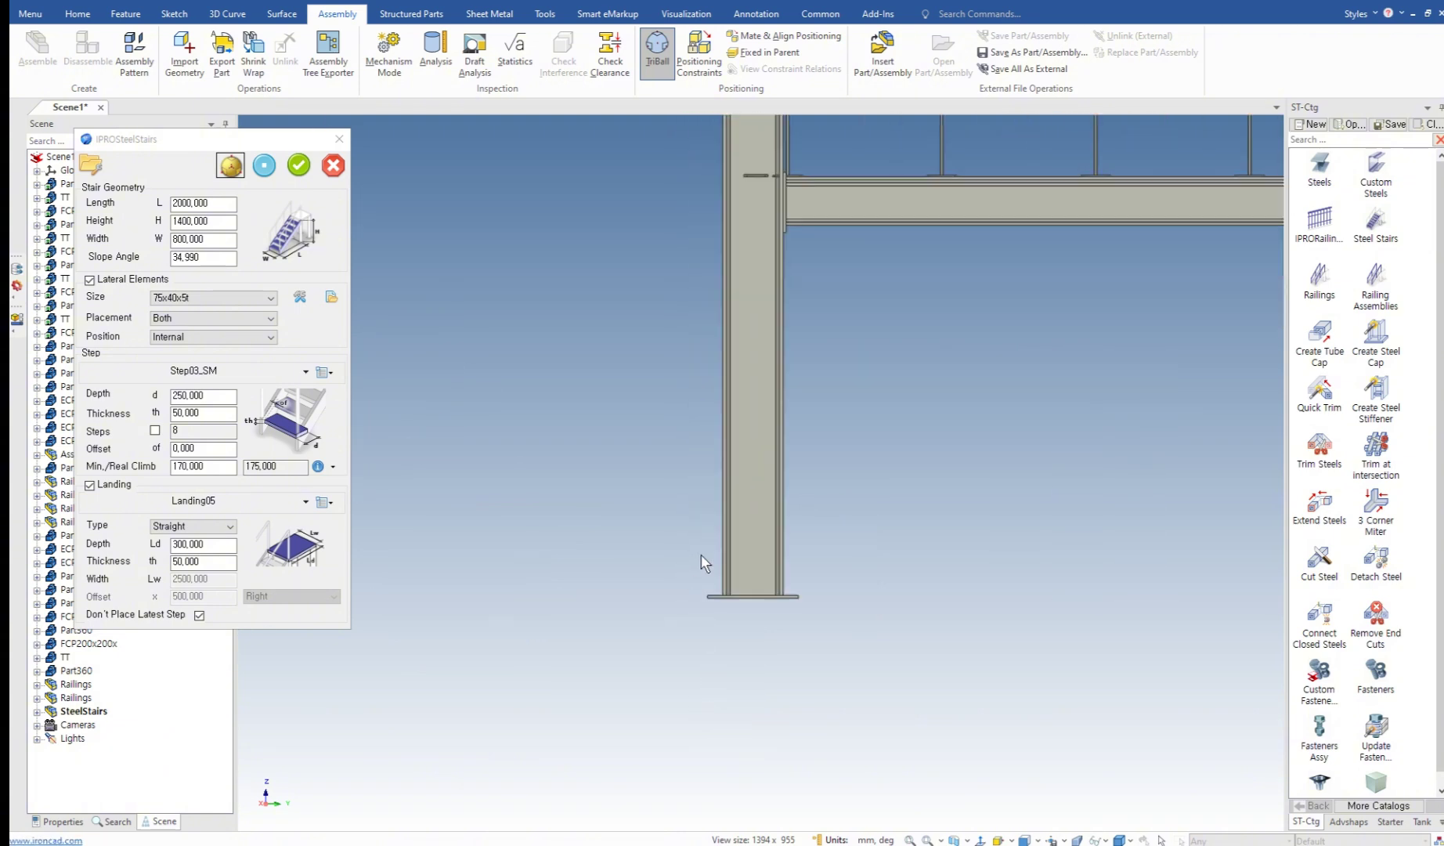
{"action": "left_click", "coordinate": [742, 561]}
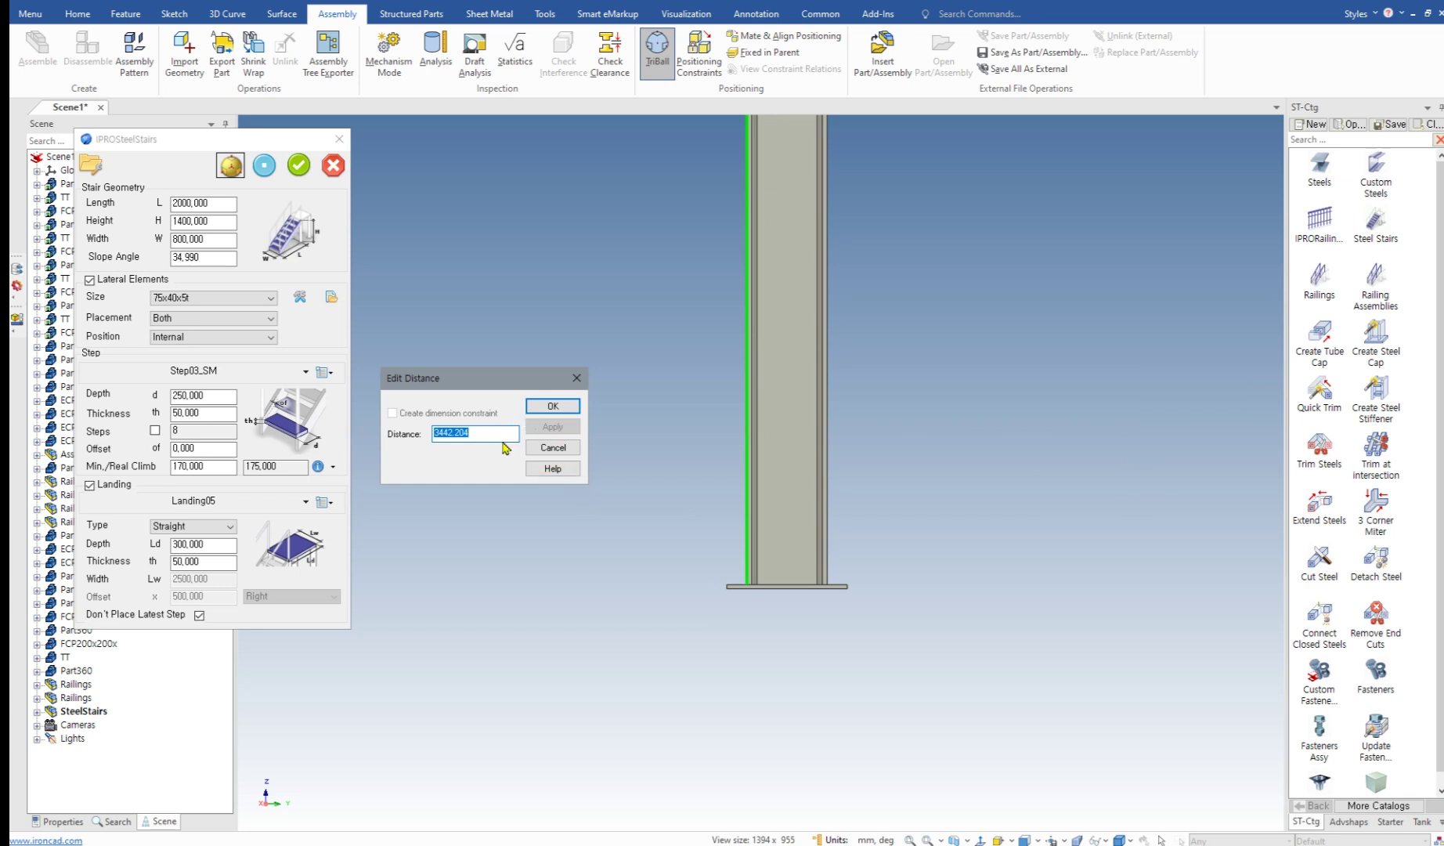
{"action": "type", "text": "2000"}
{"action": "key", "text": "Return"}
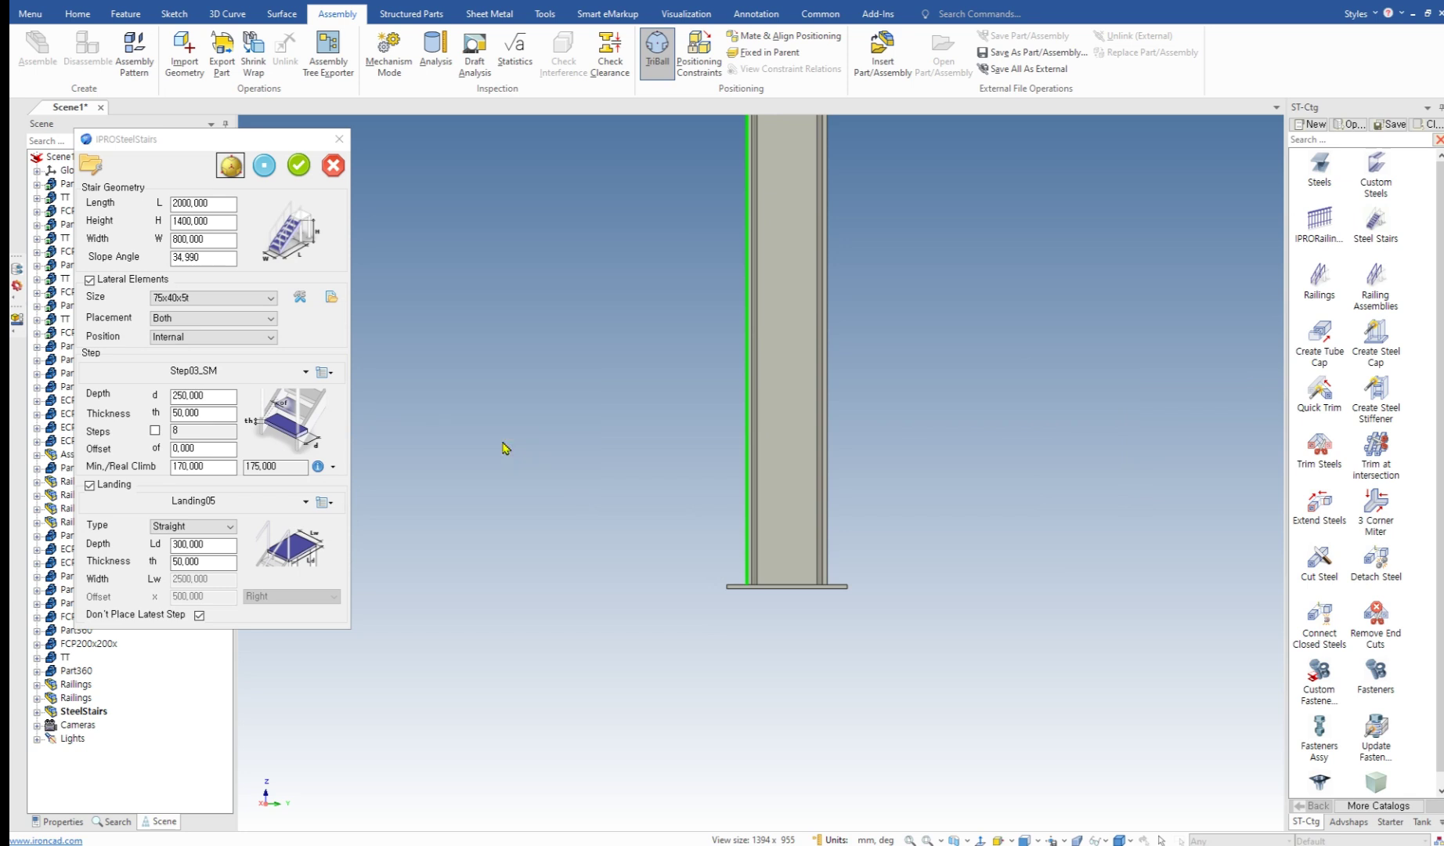
Step: Move the stairs vertically to the point where the near column meets its base plate, and finish the TriBall positioning
{"action": "scroll", "coordinate": [580, 531], "scroll_direction": "down", "scroll_amount": 4}
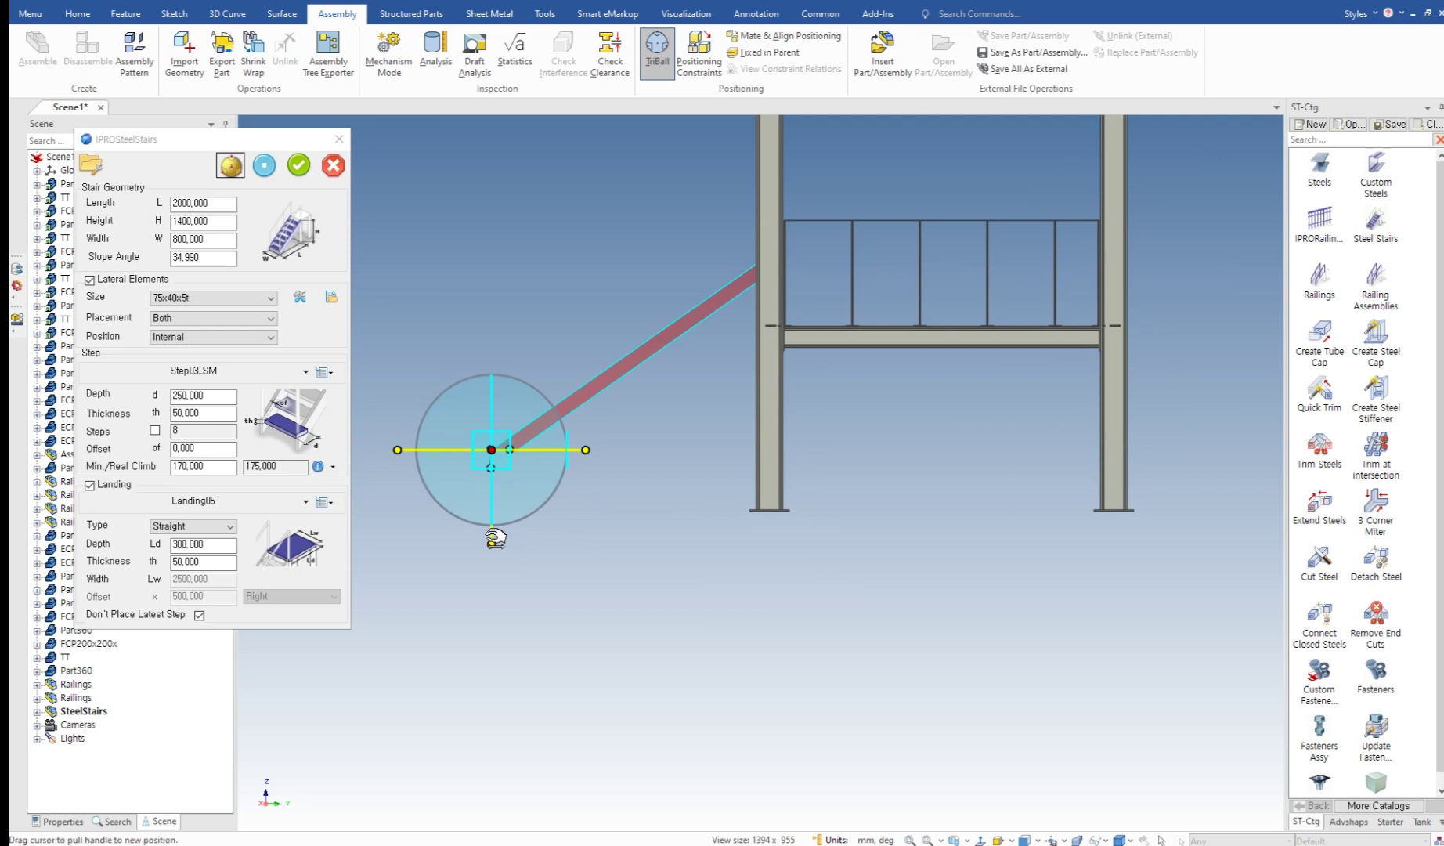
{"action": "right_click", "coordinate": [493, 533]}
{"action": "left_click", "coordinate": [532, 551]}
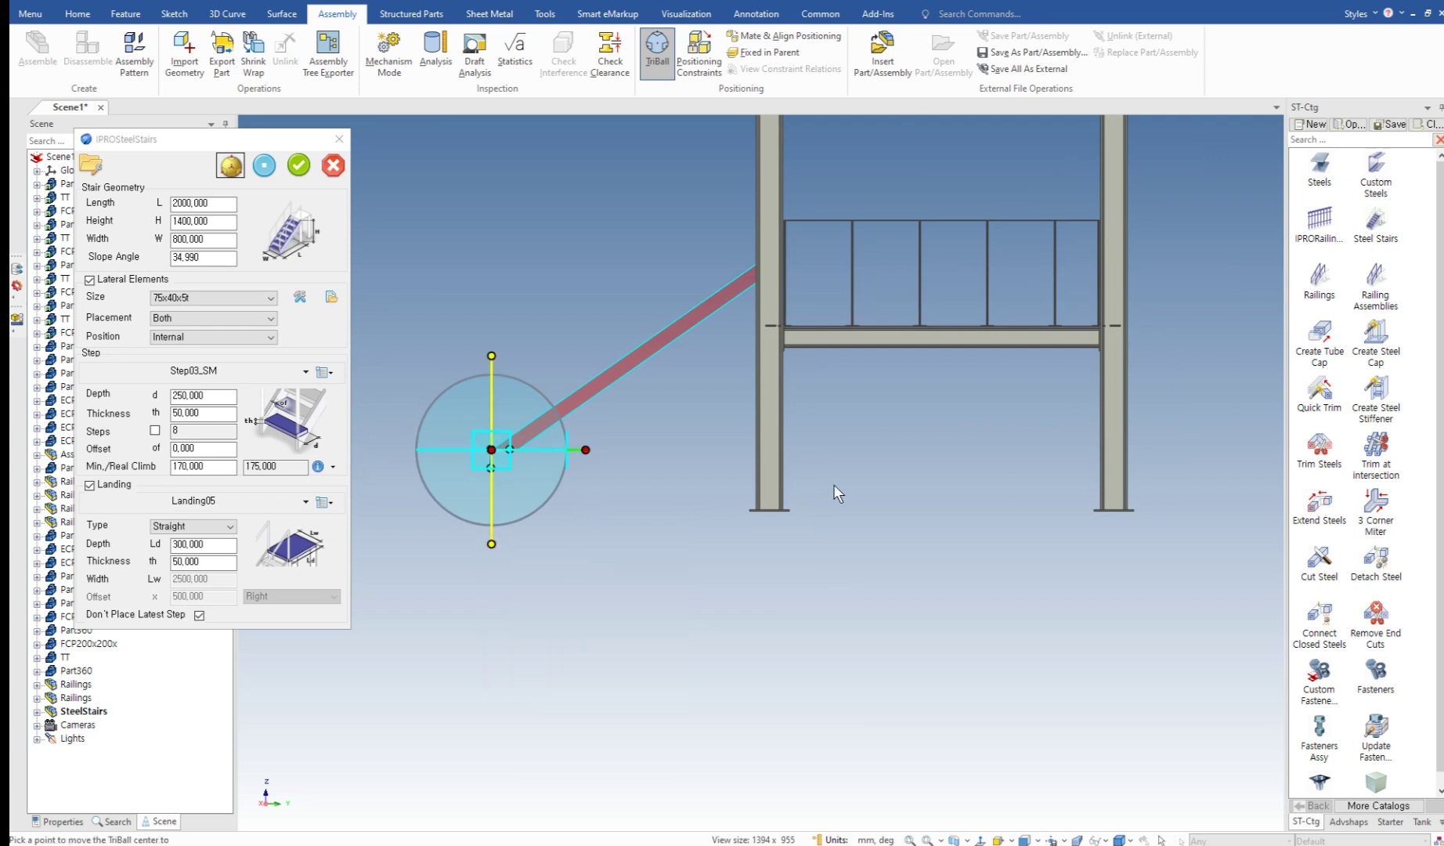
{"action": "scroll", "coordinate": [763, 509], "scroll_direction": "up", "scroll_amount": 3}
{"action": "scroll", "coordinate": [712, 533], "scroll_direction": "up", "scroll_amount": 4}
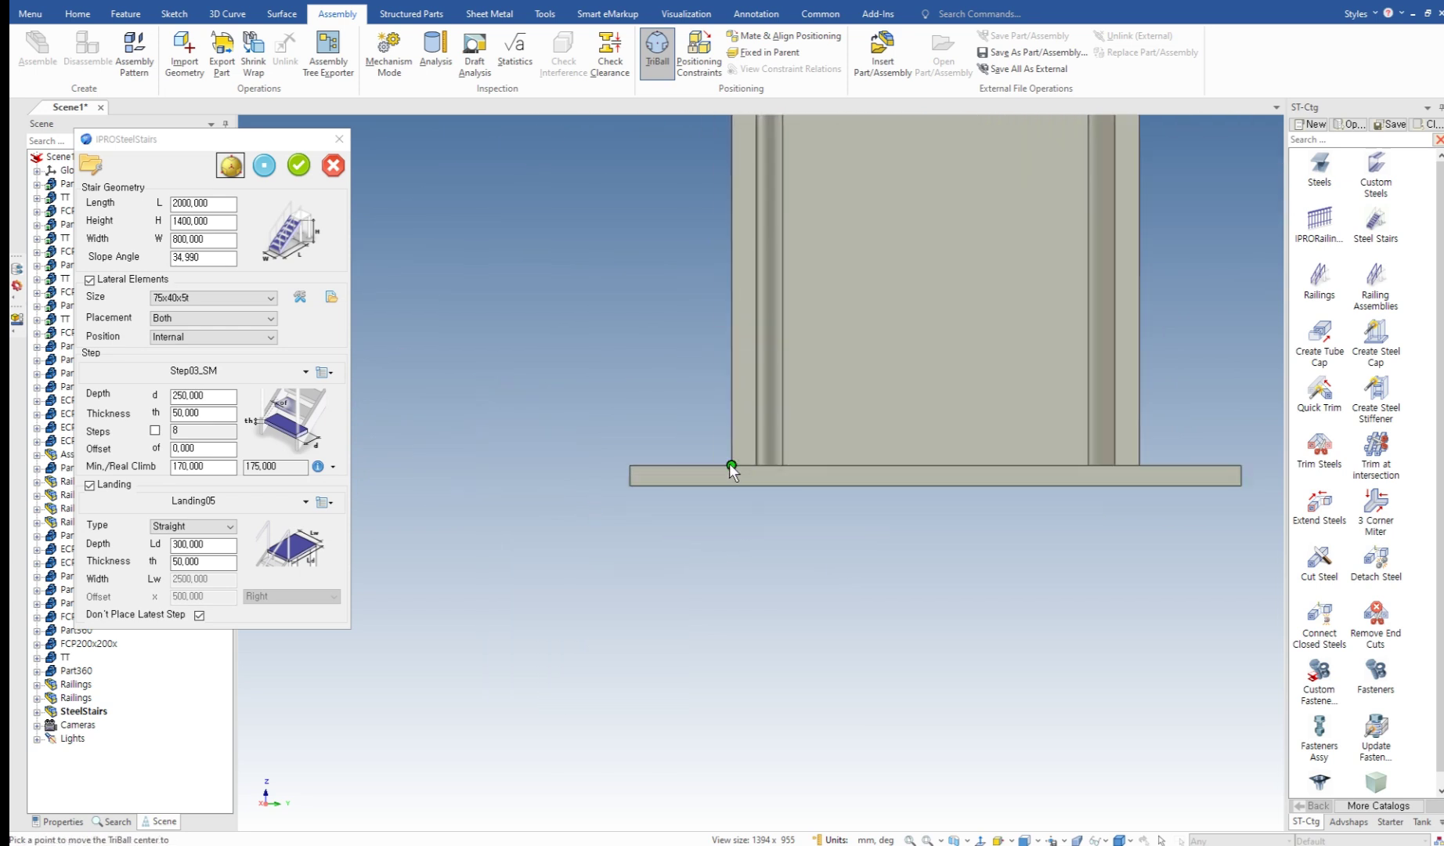
{"action": "scroll", "coordinate": [732, 466], "scroll_direction": "up", "scroll_amount": 1}
{"action": "left_click", "coordinate": [736, 467]}
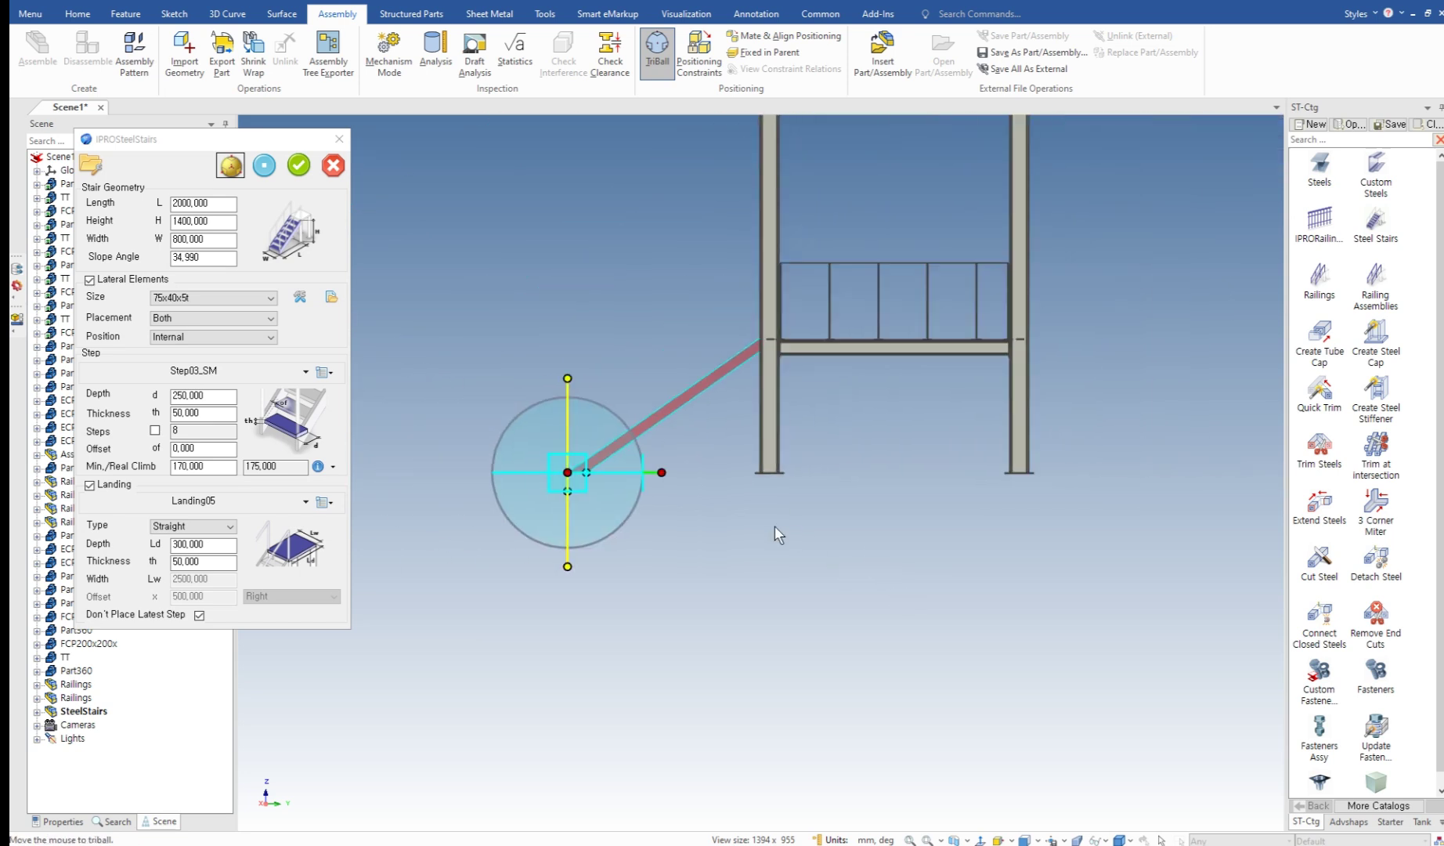
{"action": "middle_click_drag", "start_coordinate": [775, 526], "coordinate": [669, 523]}
{"action": "left_click", "coordinate": [619, 504]}
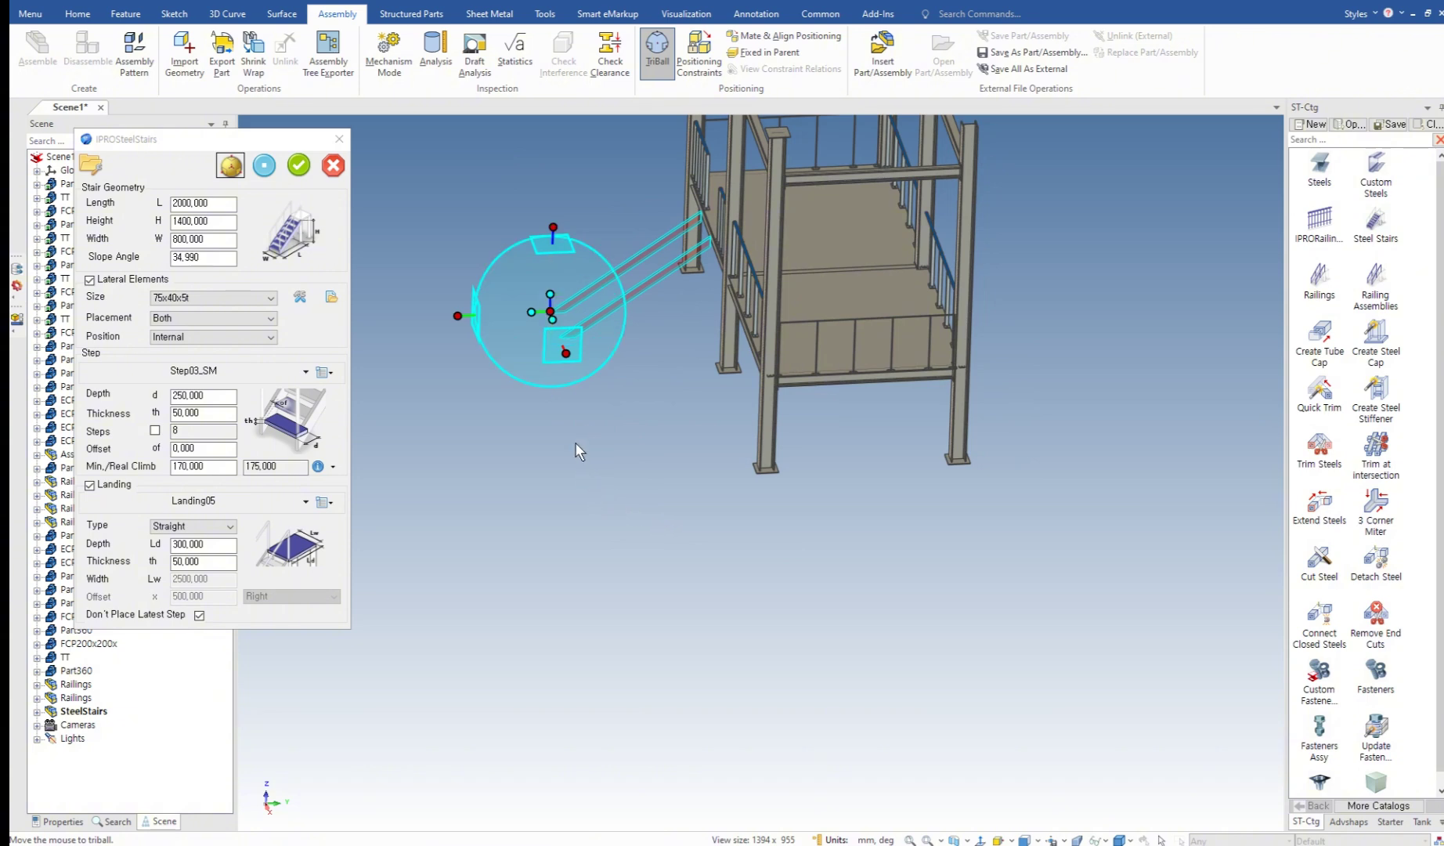
{"action": "left_click", "coordinate": [230, 167]}
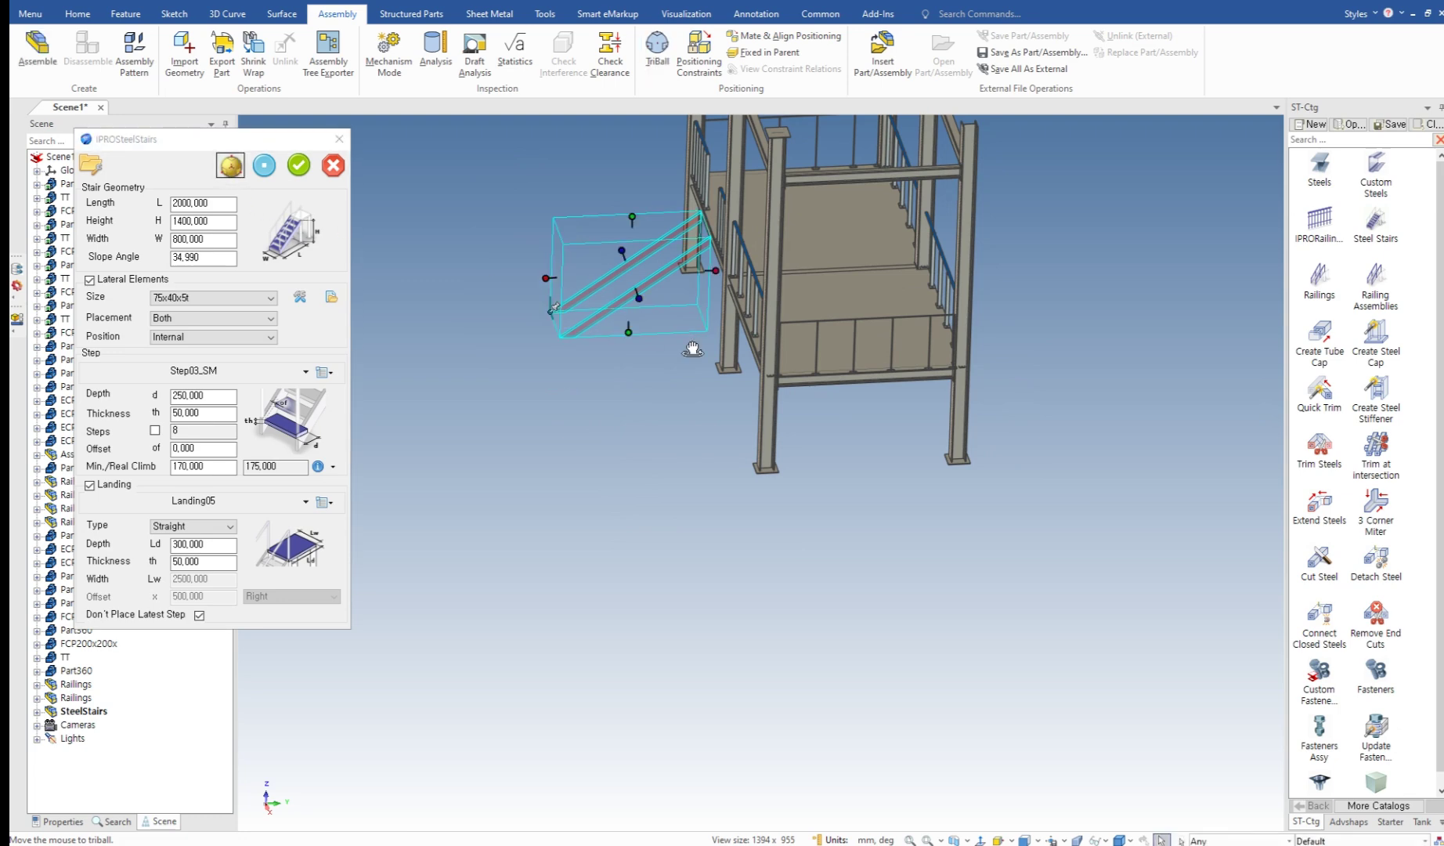
Step: Shorten the stairs by their front length handle and set its distance from the floor plate's outer edge to 550 mm
{"action": "middle_click_drag", "start_coordinate": [692, 350], "coordinate": [764, 350]}
{"action": "scroll", "coordinate": [764, 350], "scroll_direction": "up", "scroll_amount": 3}
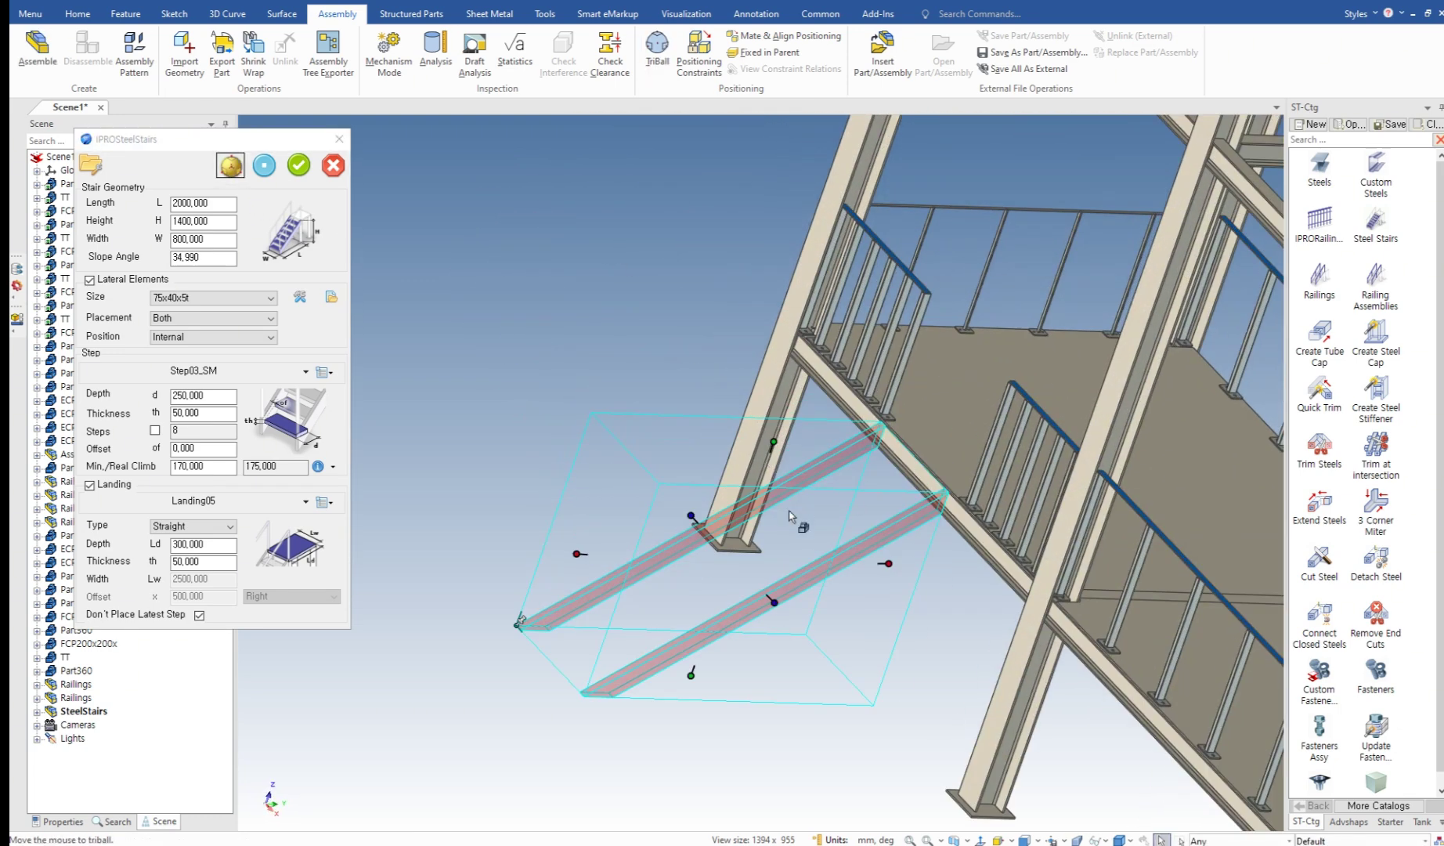
{"action": "scroll", "coordinate": [776, 552], "scroll_direction": "down", "scroll_amount": 2}
{"action": "scroll", "coordinate": [869, 595], "scroll_direction": "up", "scroll_amount": 4}
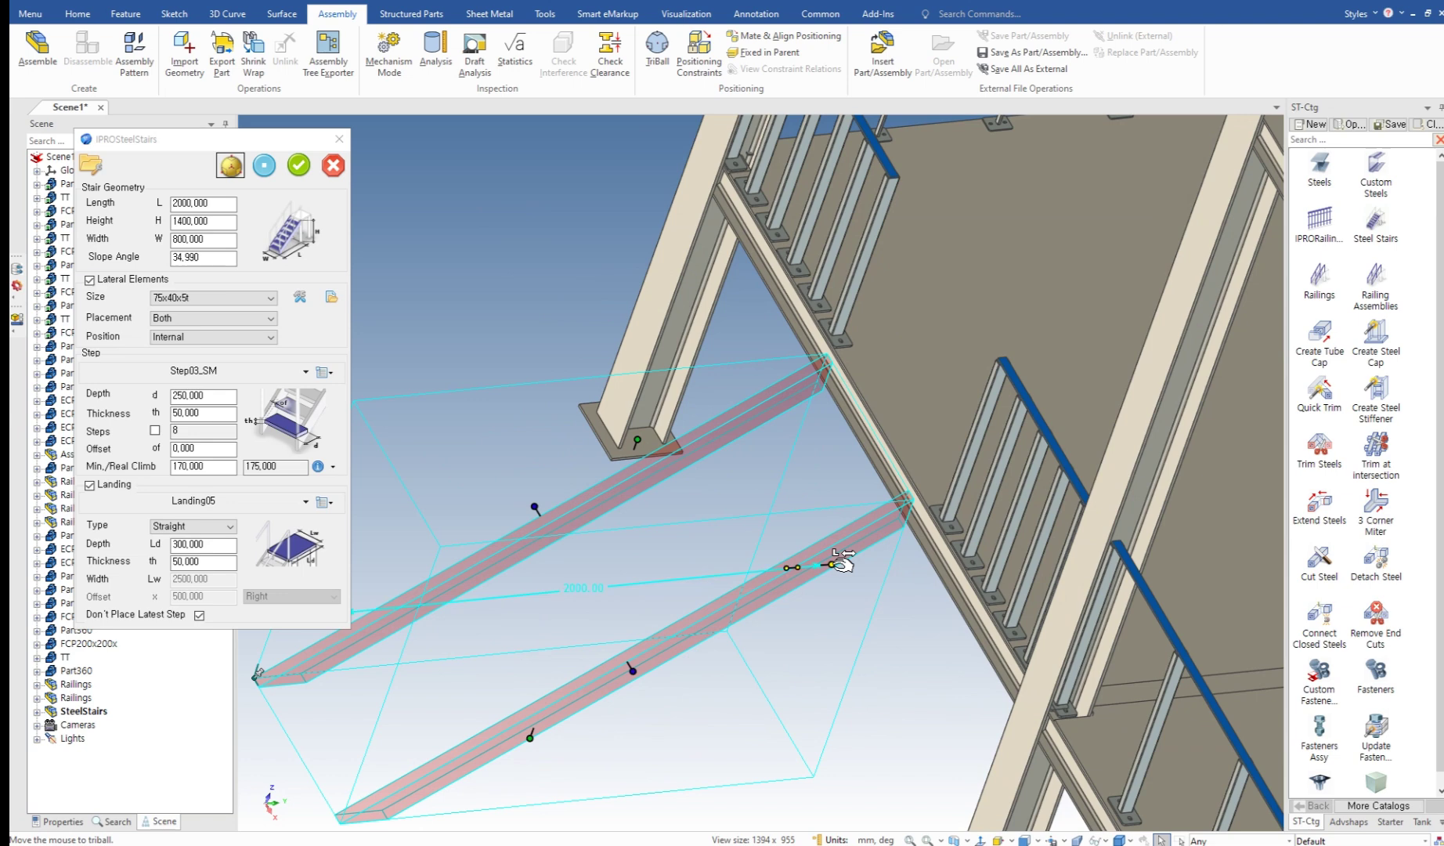
{"action": "left_click_drag", "start_coordinate": [837, 564], "coordinate": [688, 577]}
{"action": "right_click", "coordinate": [681, 580]}
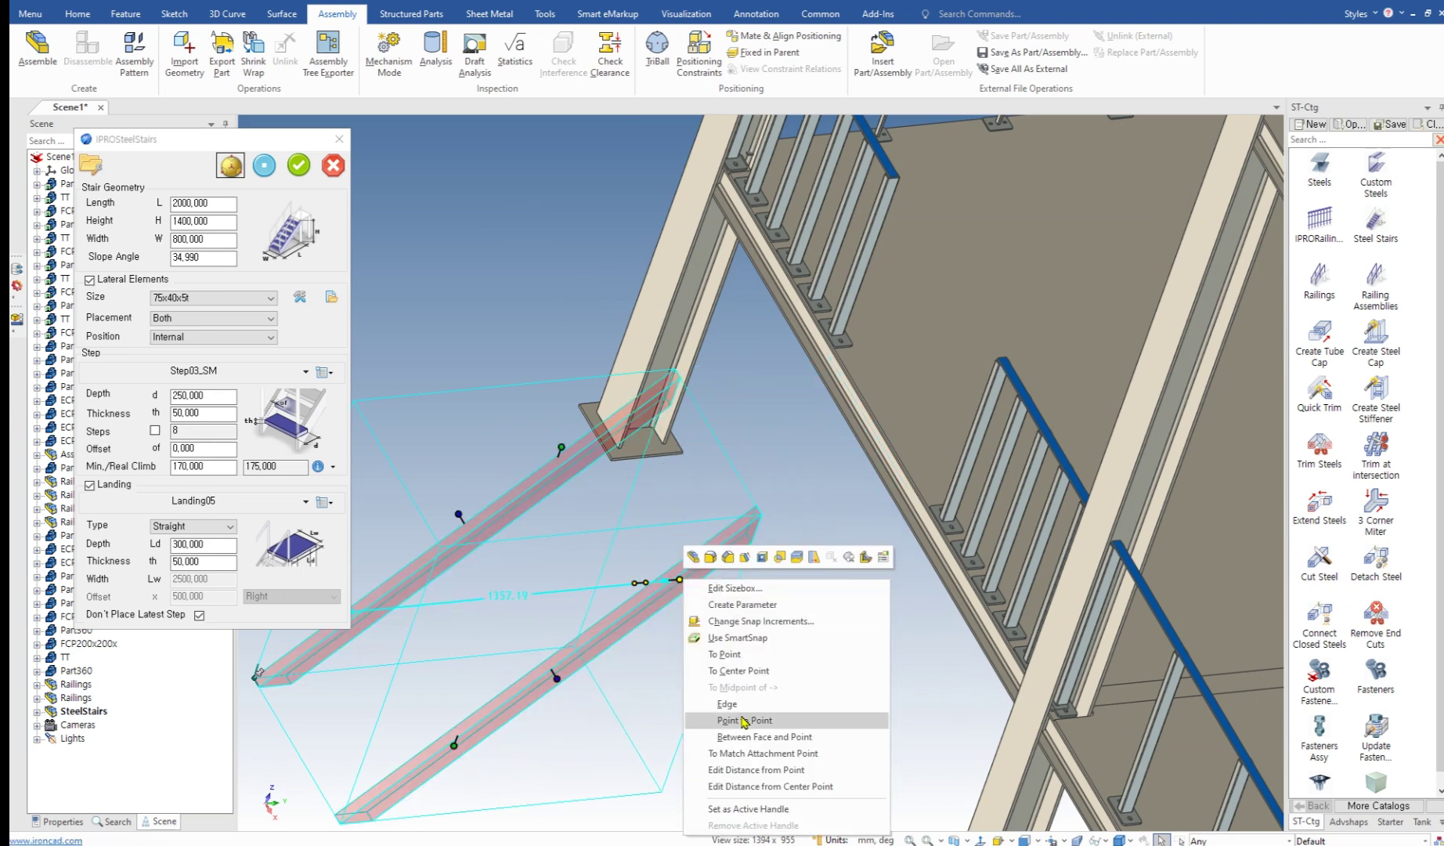
{"action": "left_click", "coordinate": [789, 770]}
{"action": "scroll", "coordinate": [881, 536], "scroll_direction": "up", "scroll_amount": 5}
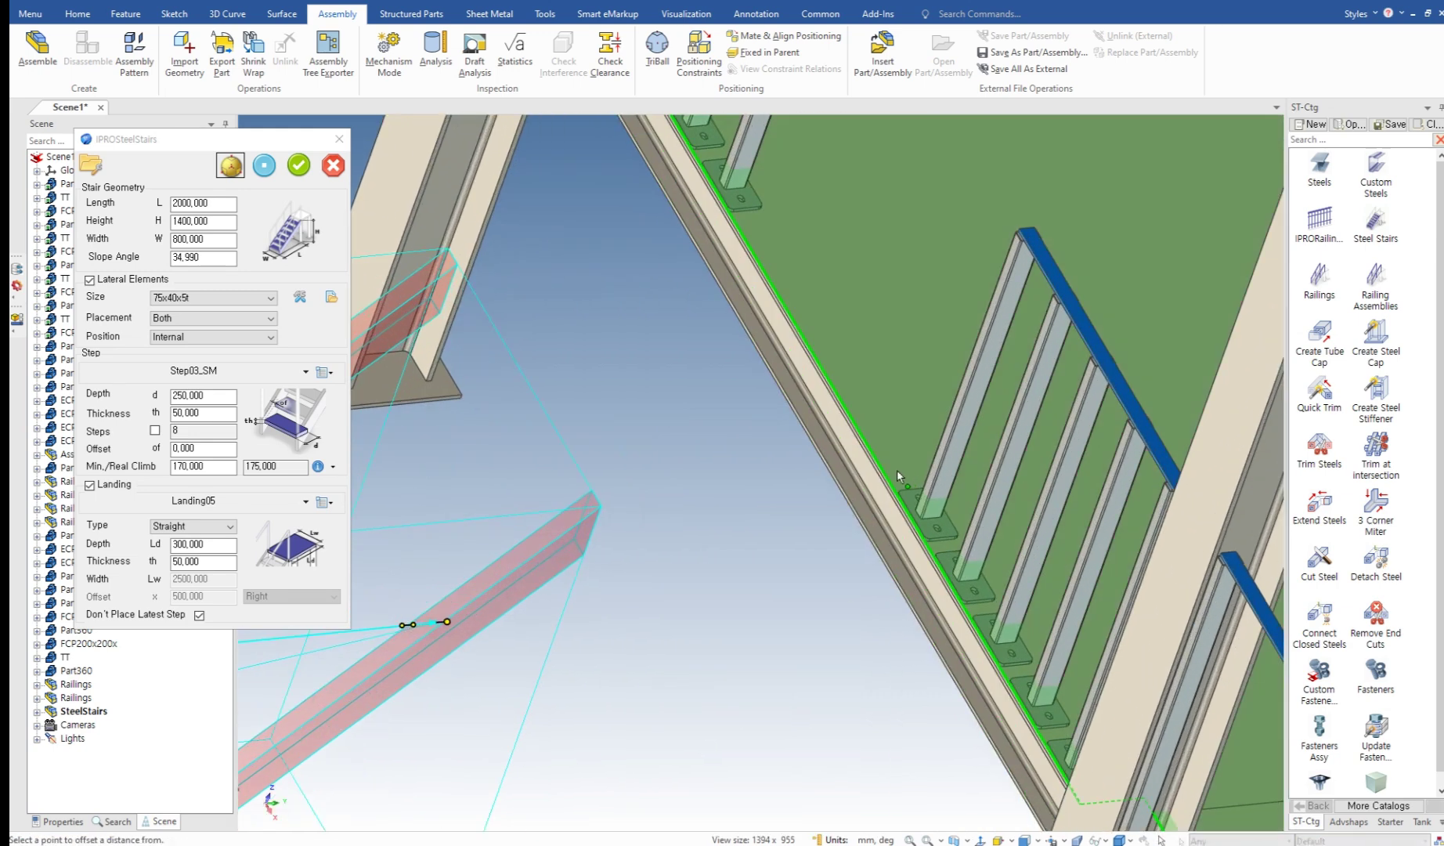
{"action": "left_click", "coordinate": [873, 454]}
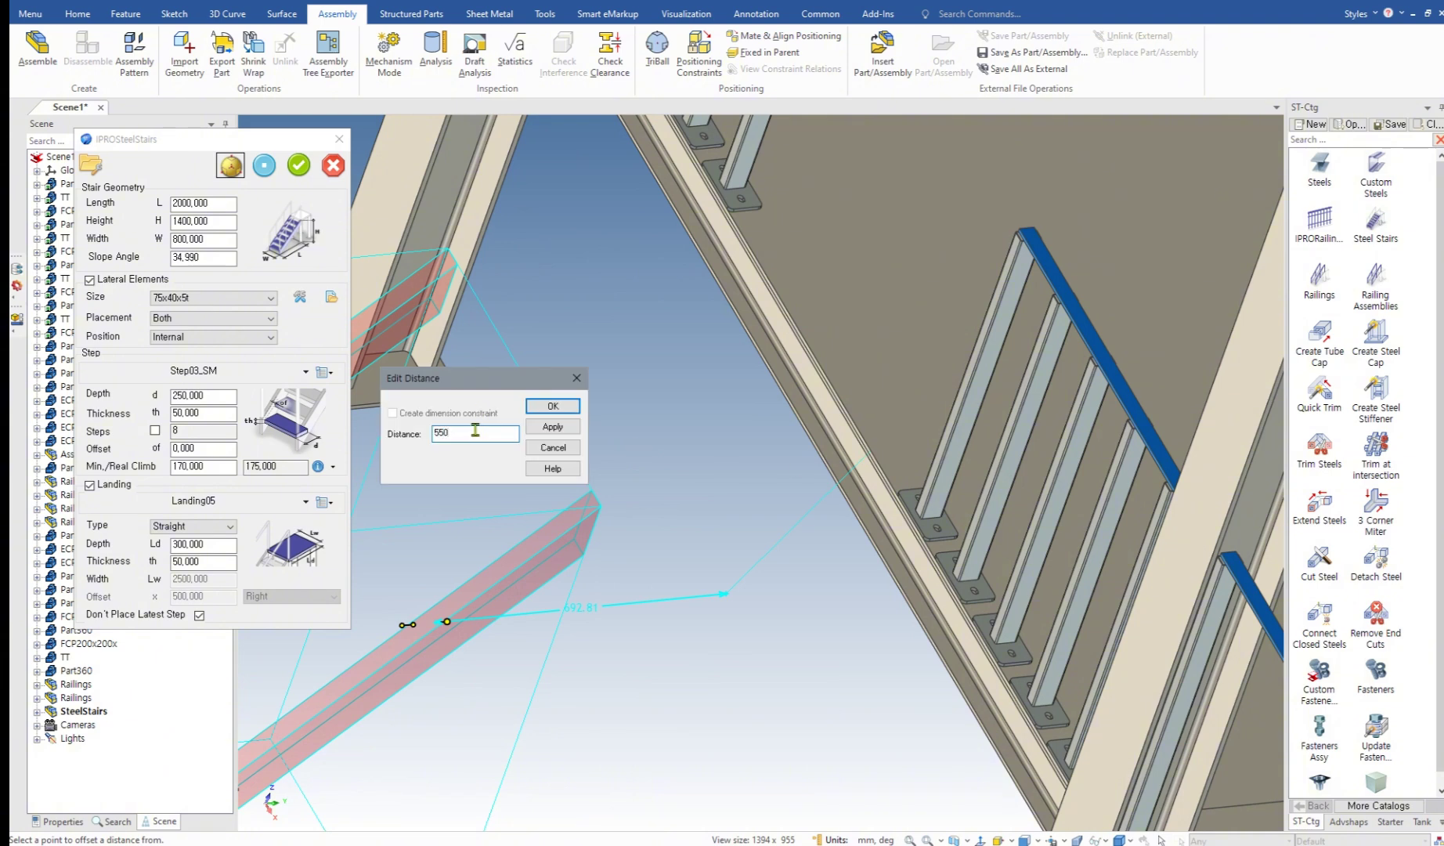
{"action": "key", "text": "Return"}
Step: Fit the stairs' height by matching the upper size handle to a point on the floor plate's edge at the entrance
{"action": "scroll", "coordinate": [706, 479], "scroll_direction": "down", "scroll_amount": 5}
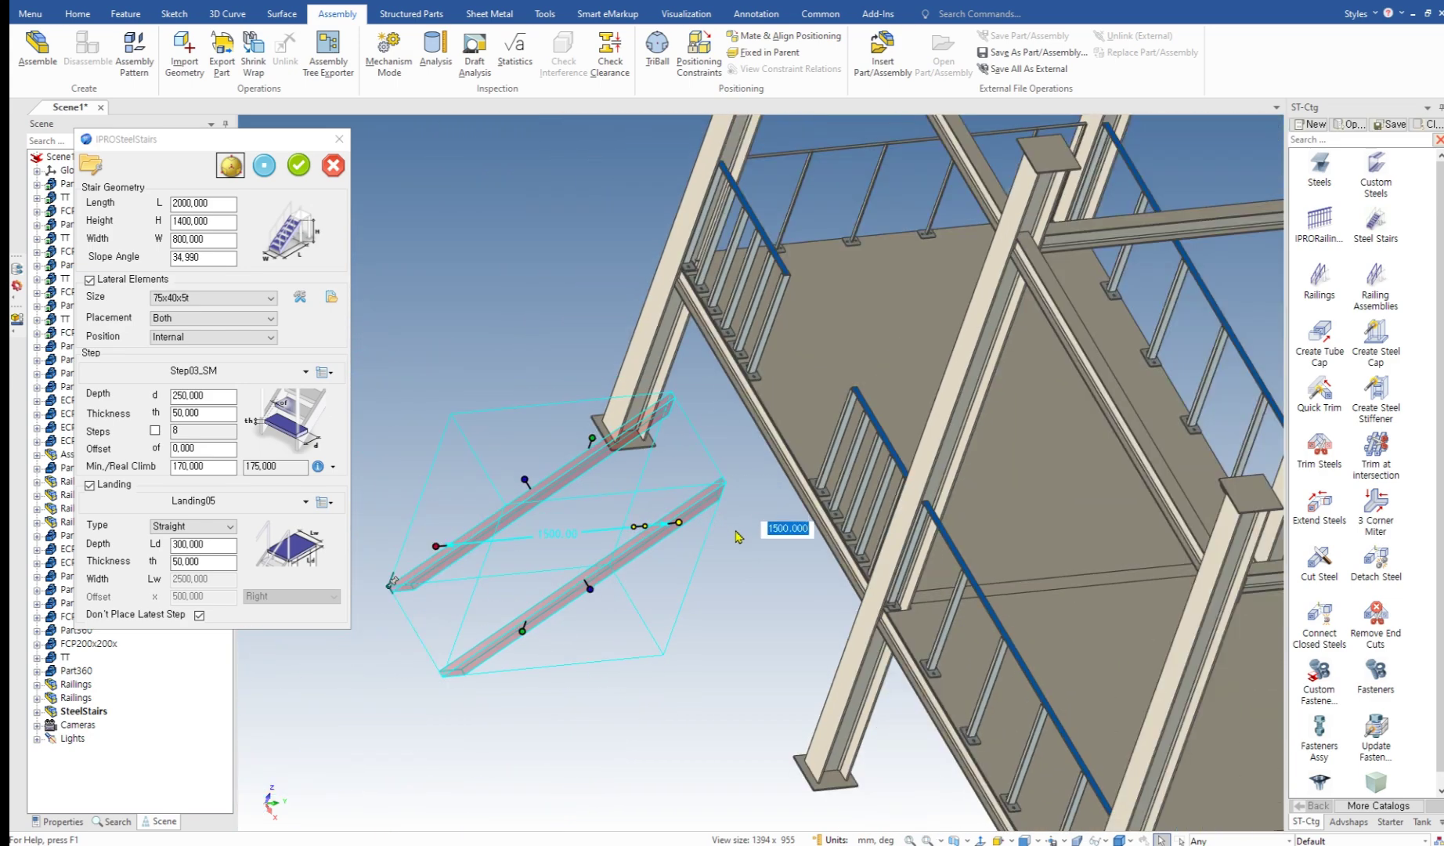
{"action": "middle_click_drag", "start_coordinate": [736, 535], "coordinate": [627, 501]}
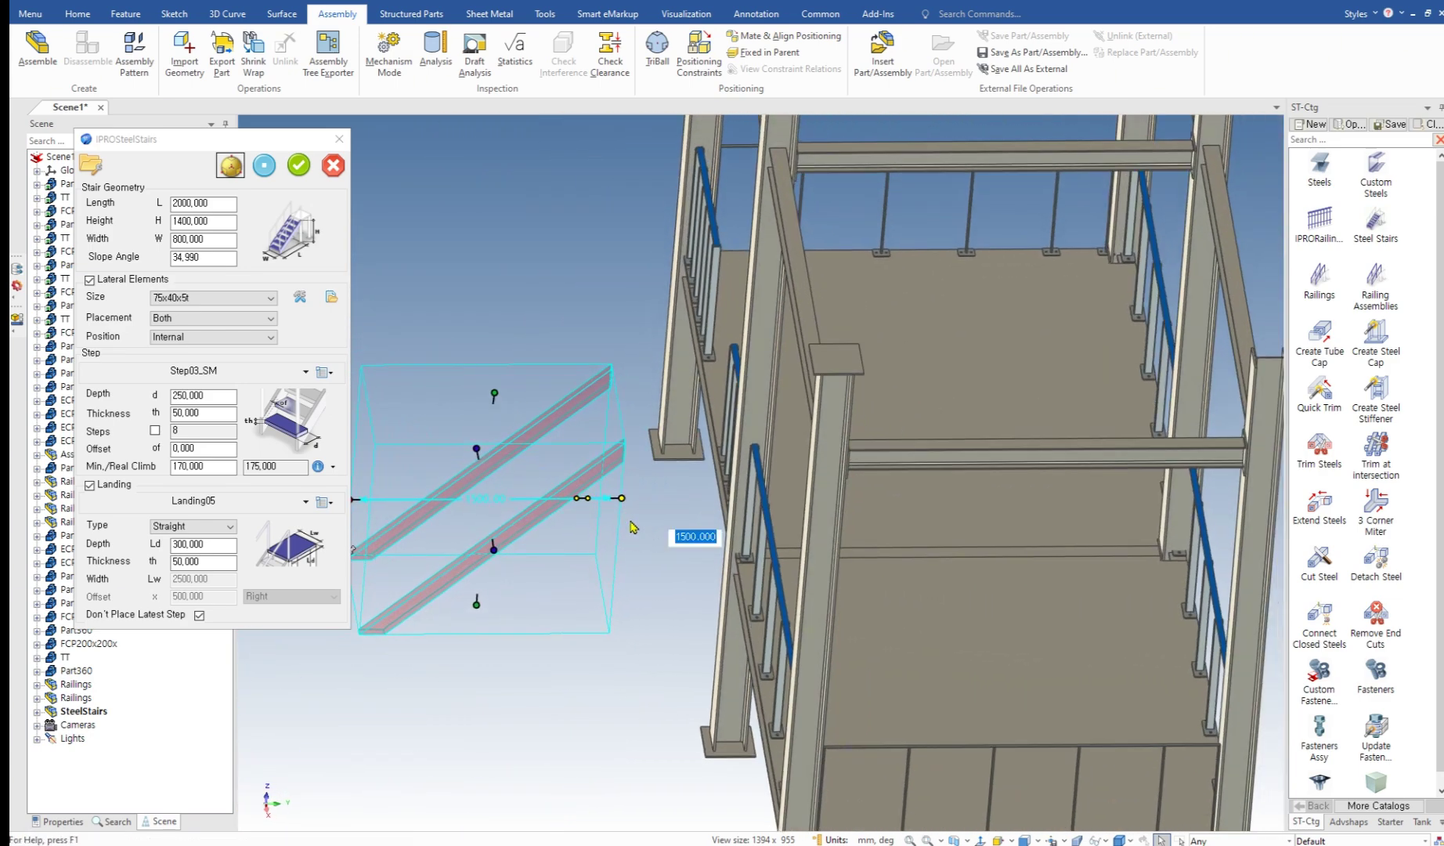
{"action": "right_click", "coordinate": [494, 394]}
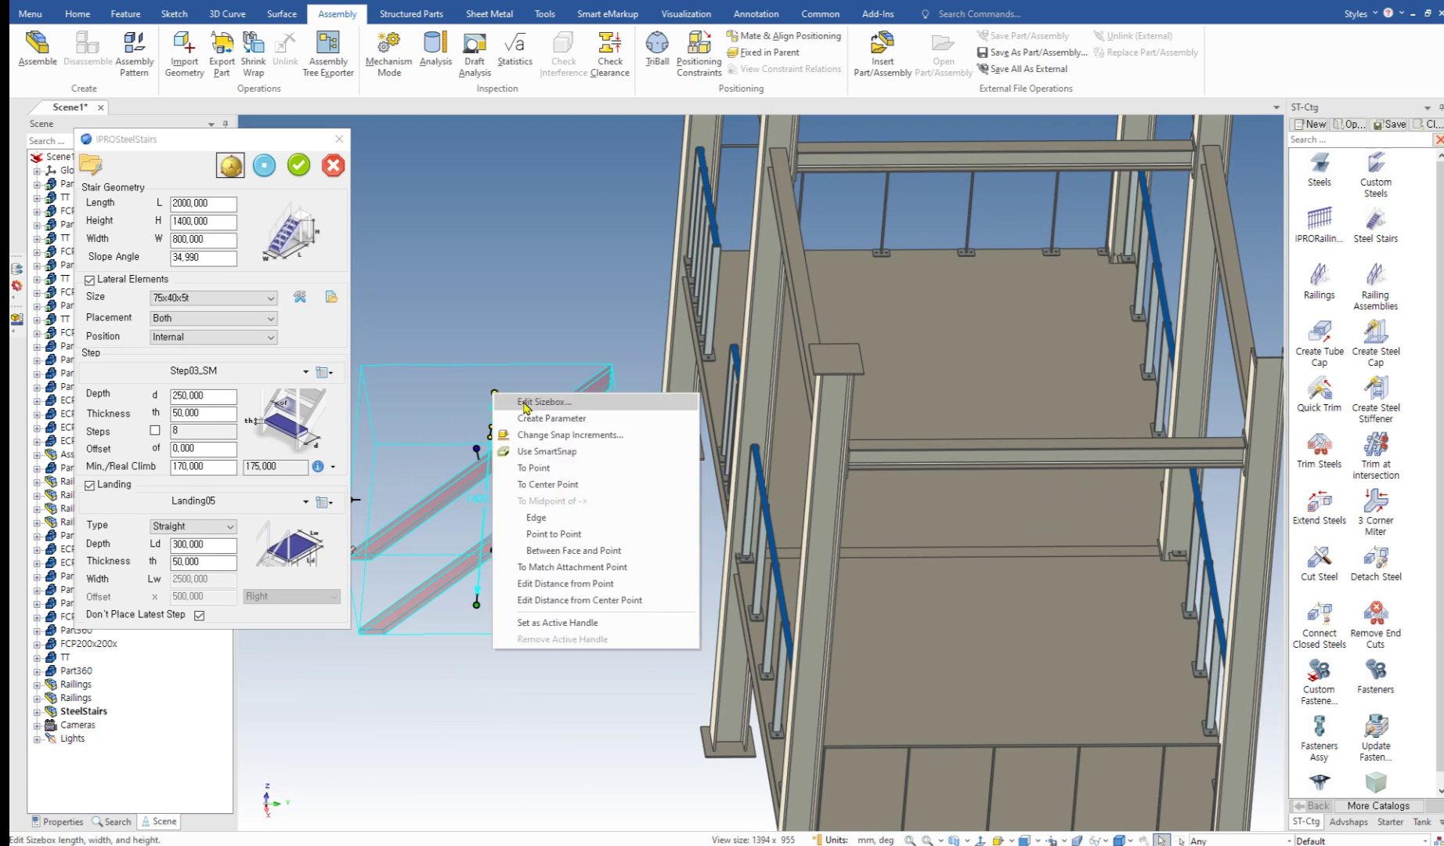
{"action": "left_click", "coordinate": [553, 468]}
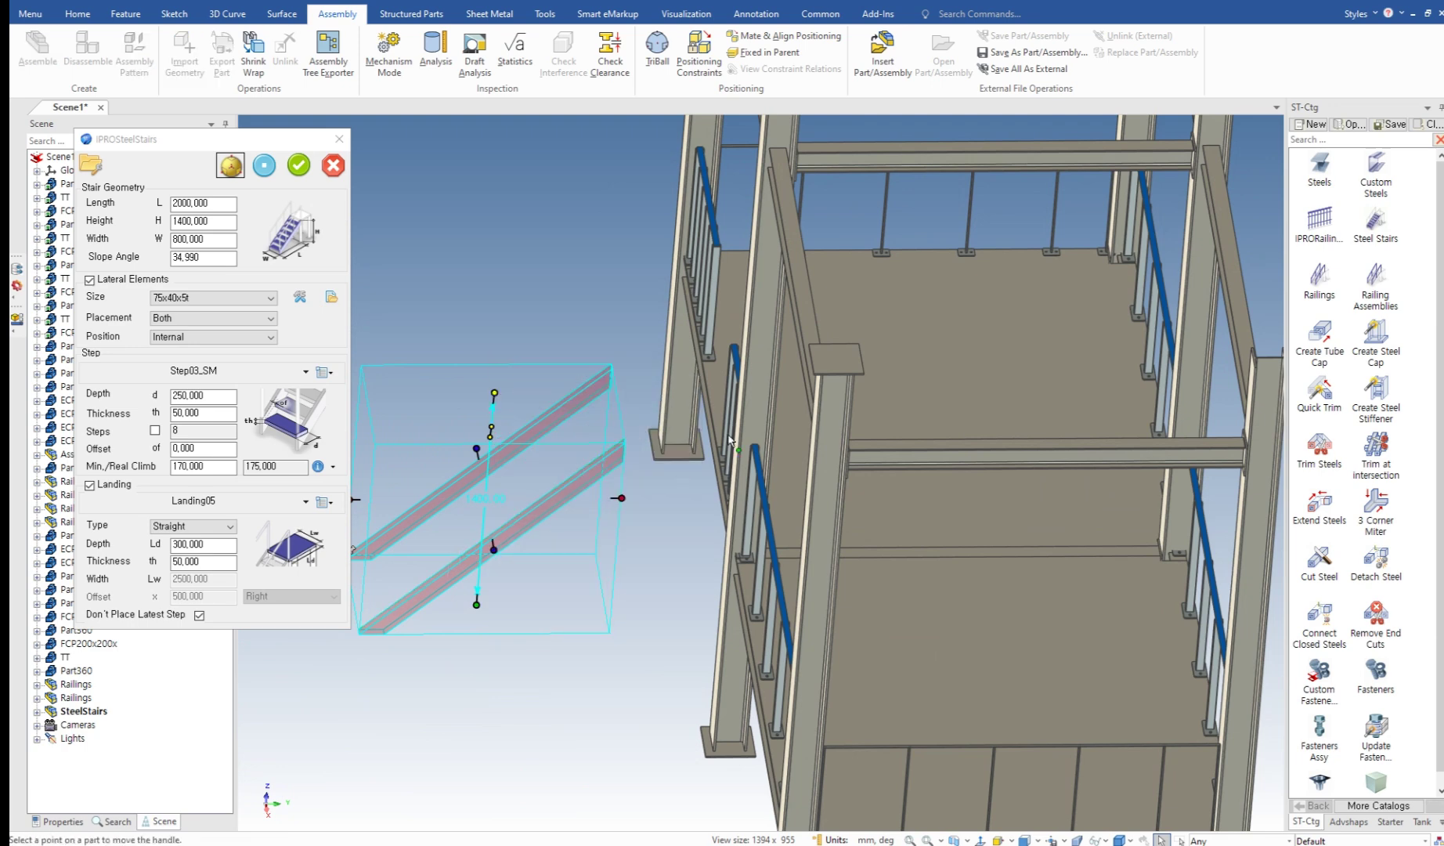
{"action": "scroll", "coordinate": [730, 440], "scroll_direction": "up", "scroll_amount": 5}
{"action": "middle_click_drag", "start_coordinate": [727, 396], "coordinate": [807, 454]}
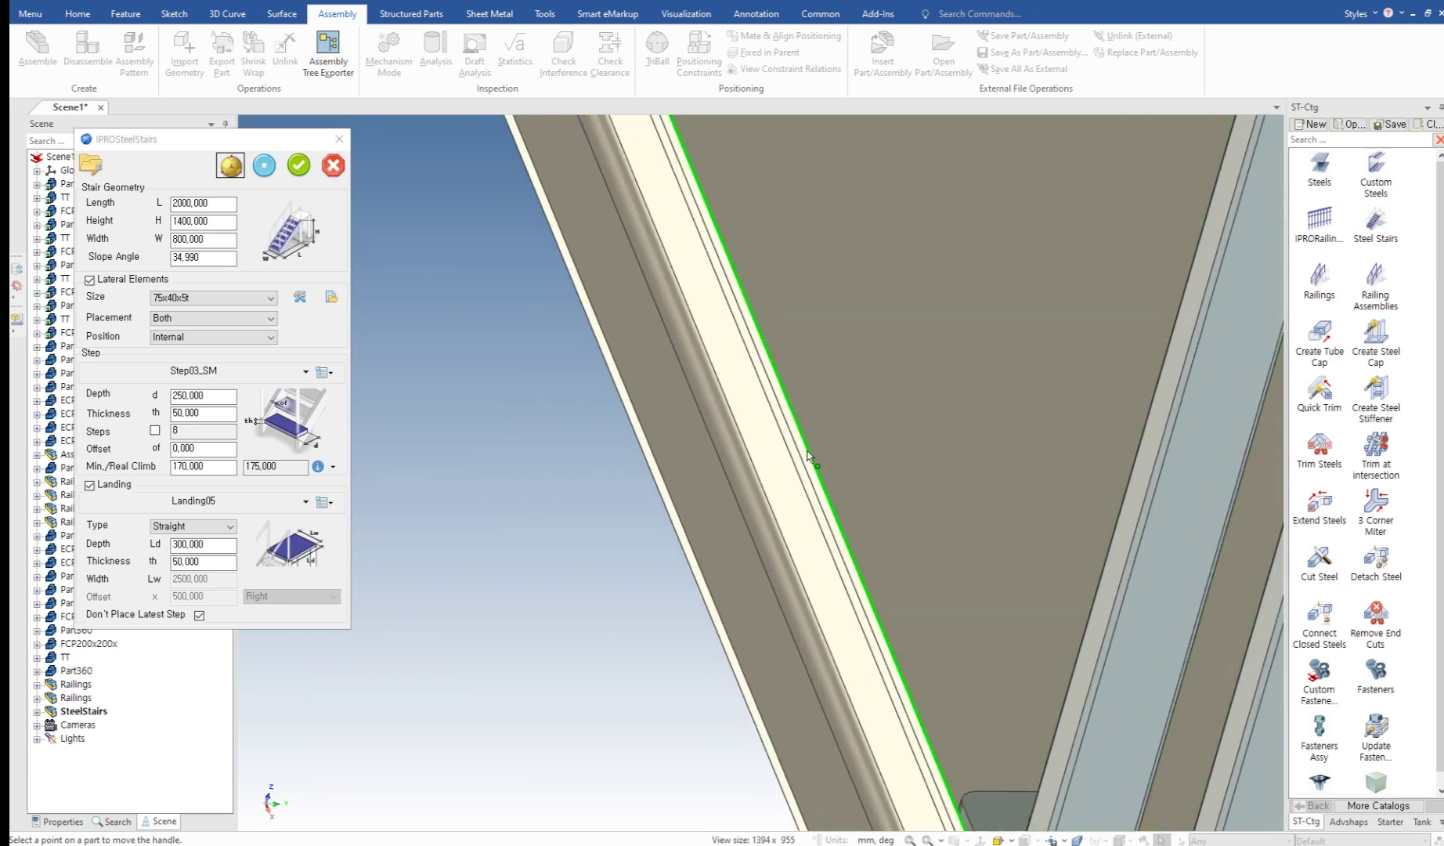
{"action": "left_click", "coordinate": [807, 455]}
Step: Match the stairs' upper size handle again to the floor plate's edge, picking a point beside the short railing's base plates
{"action": "scroll", "coordinate": [839, 465], "scroll_direction": "down", "scroll_amount": 6}
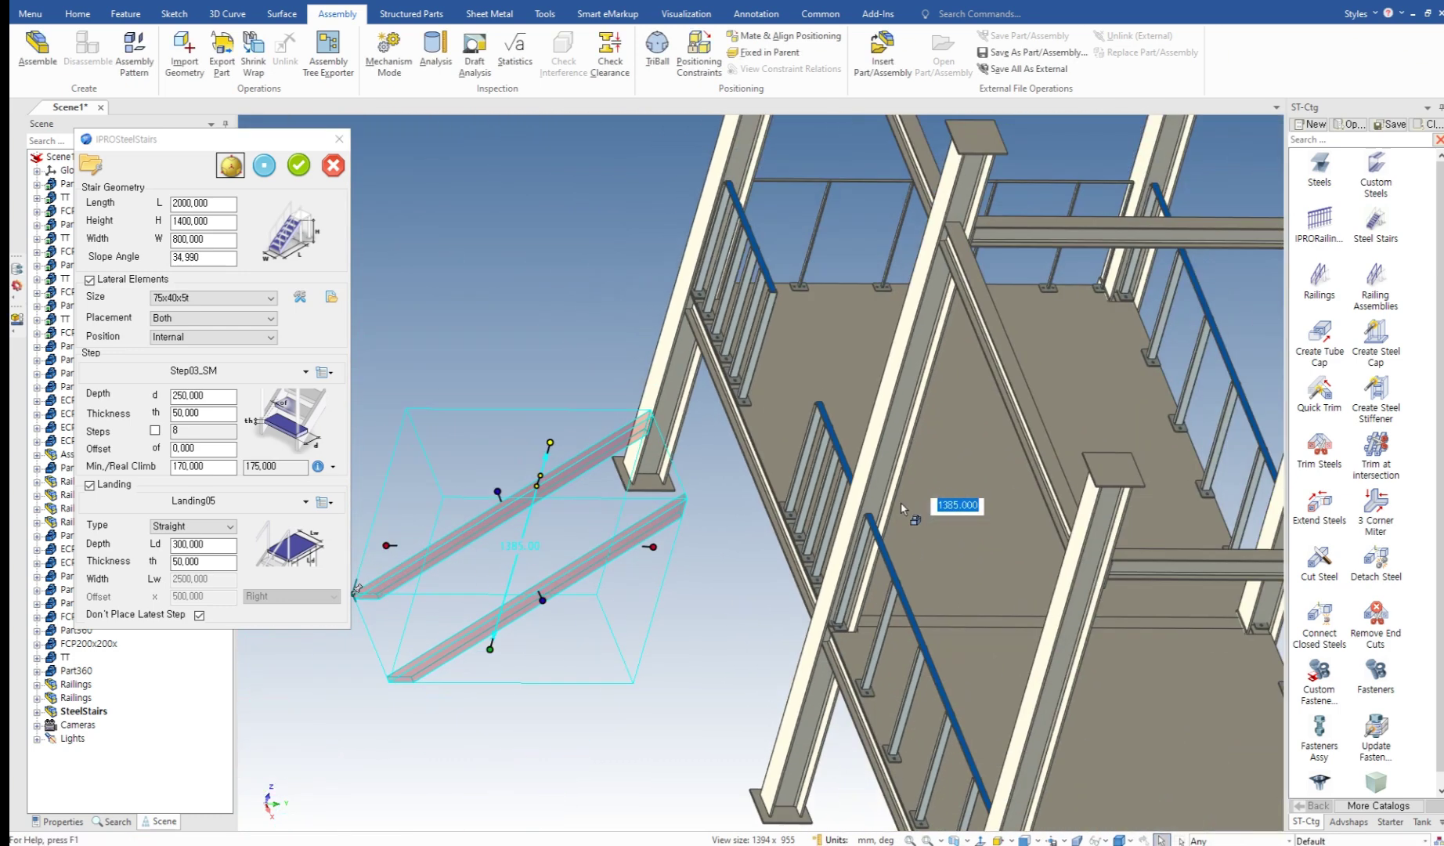
{"action": "middle_click_drag", "start_coordinate": [854, 503], "coordinate": [782, 484]}
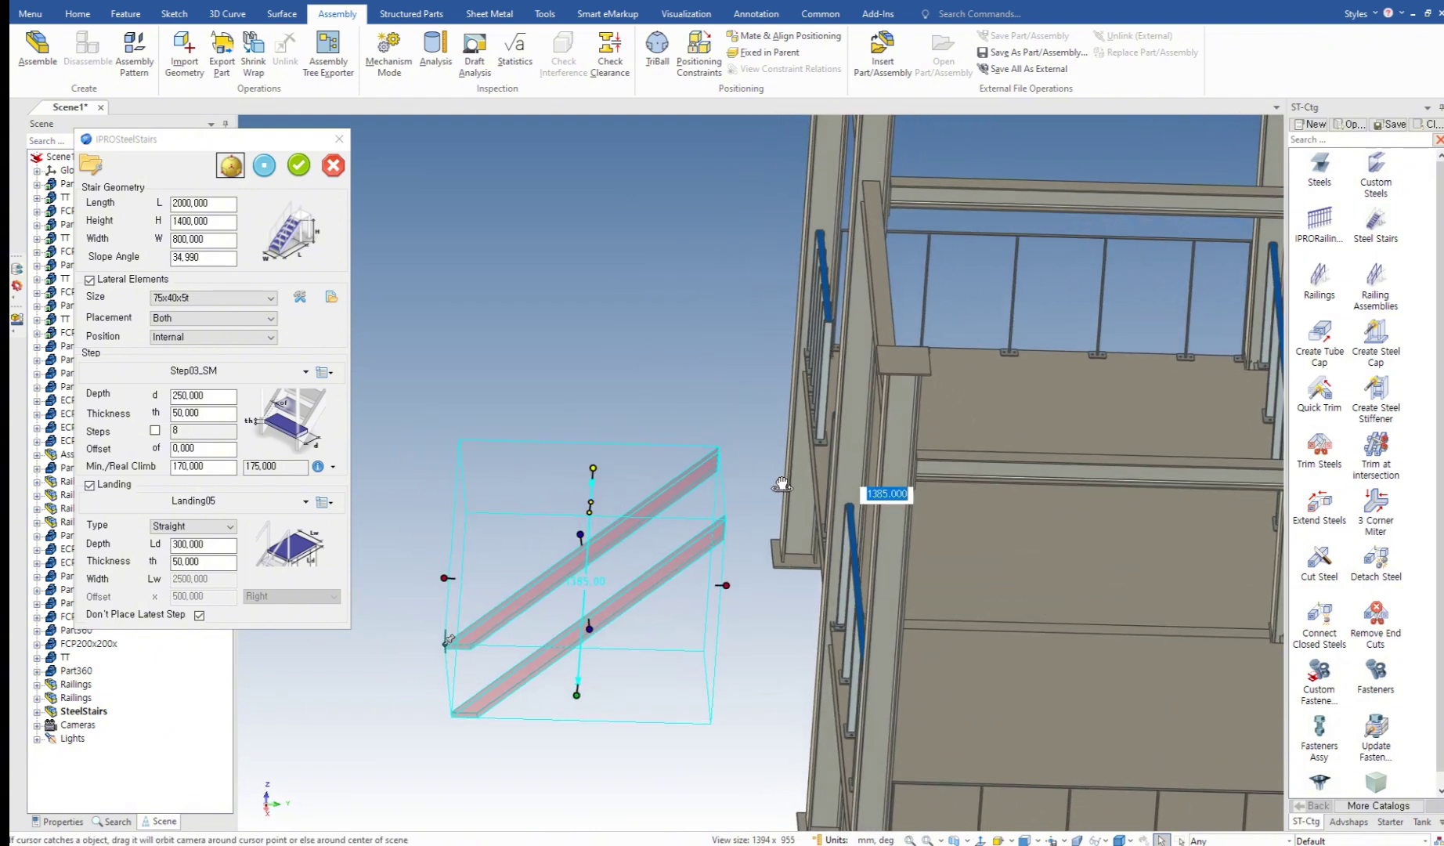
{"action": "right_click", "coordinate": [596, 468]}
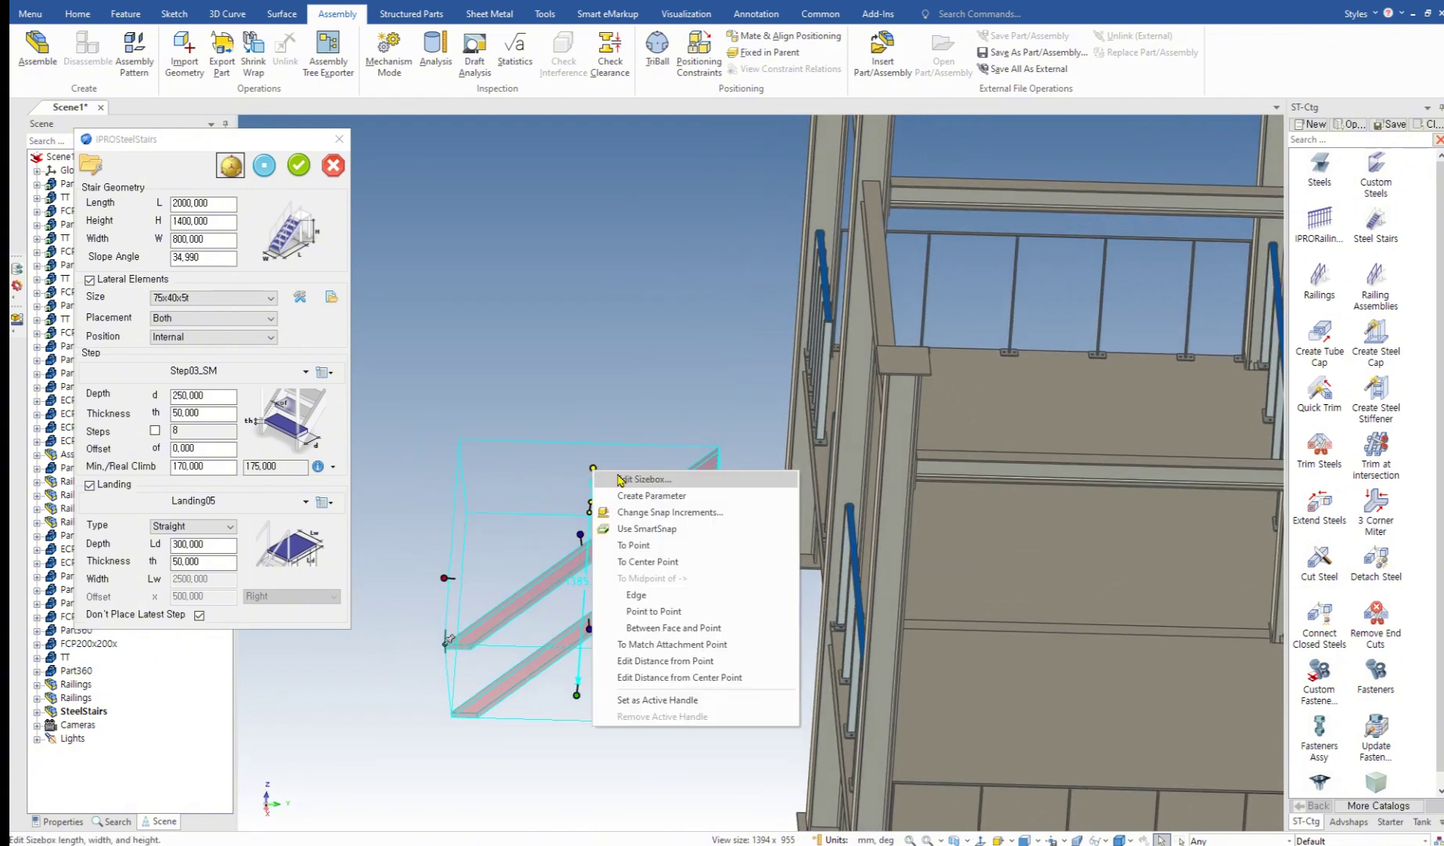
{"action": "left_click", "coordinate": [641, 546]}
{"action": "middle_click_drag", "start_coordinate": [822, 560], "coordinate": [772, 407]}
{"action": "scroll", "coordinate": [752, 403], "scroll_direction": "up", "scroll_amount": 4}
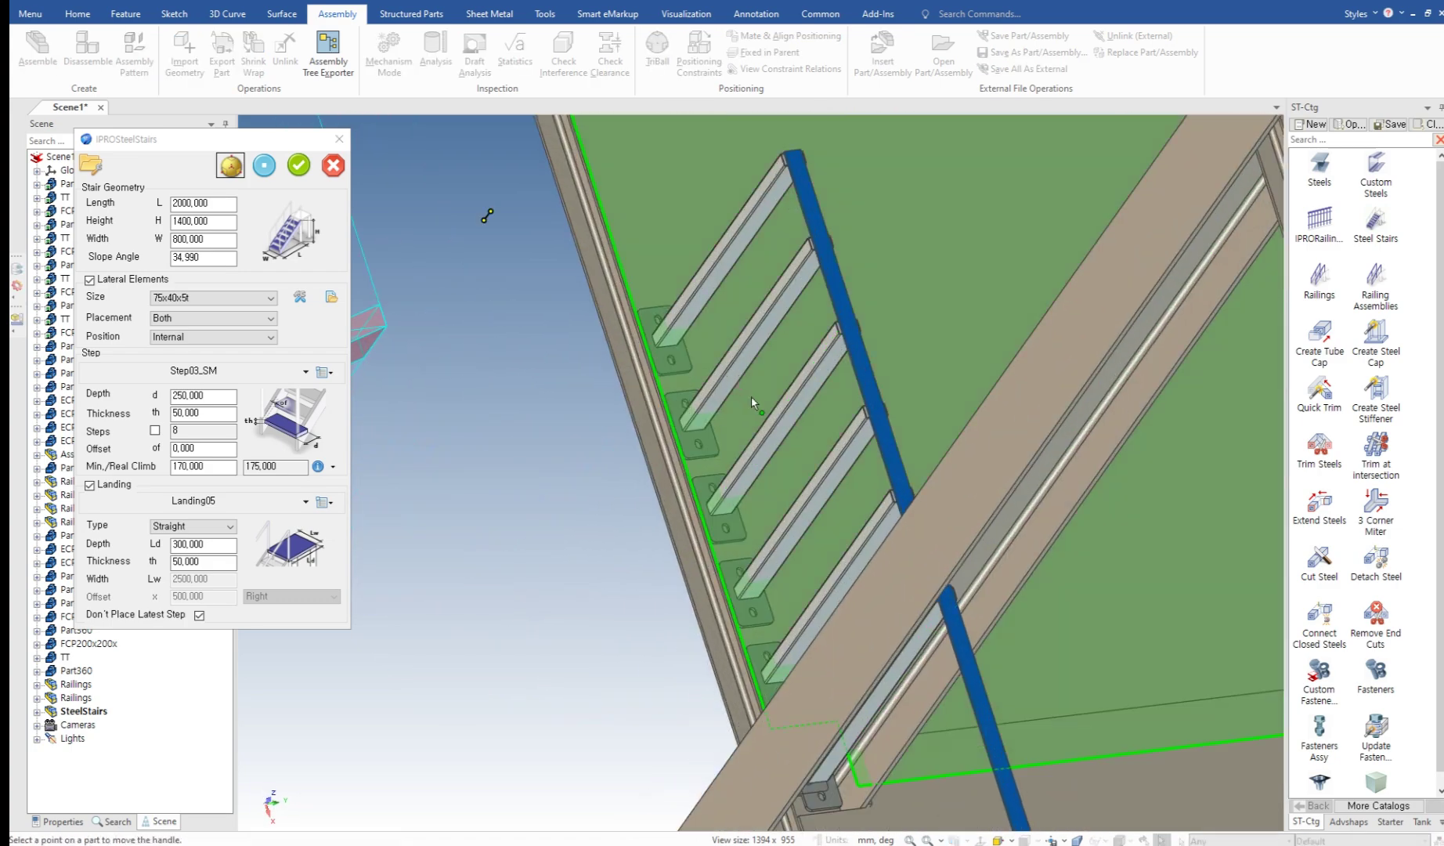
{"action": "scroll", "coordinate": [752, 402], "scroll_direction": "up", "scroll_amount": 5}
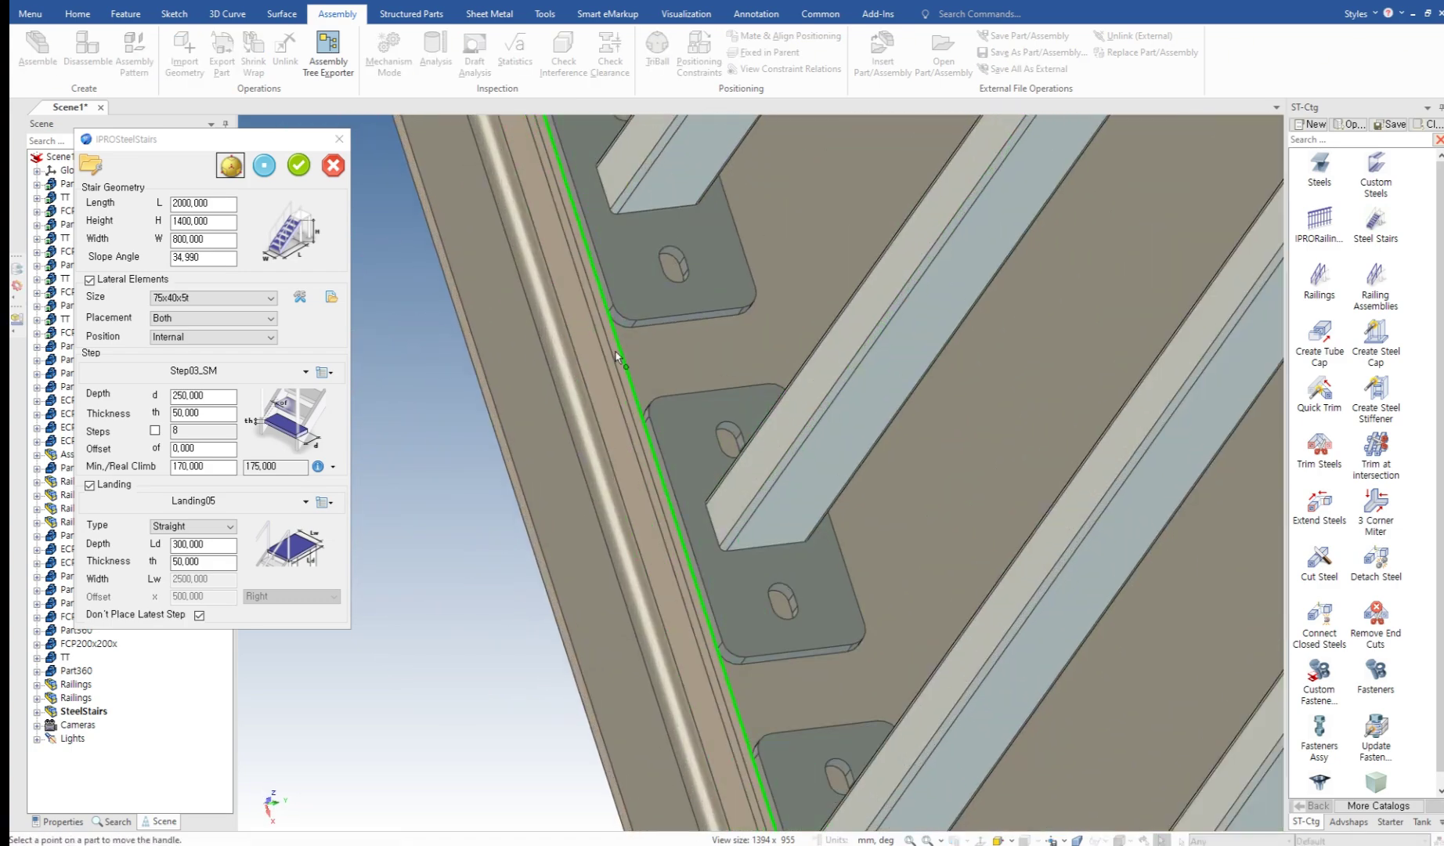
{"action": "left_click", "coordinate": [623, 358]}
Step: Reapply the 550 mm distance between the stairs' front length handle and the floor plate's edge at the entrance
{"action": "scroll", "coordinate": [931, 510], "scroll_direction": "down", "scroll_amount": 6}
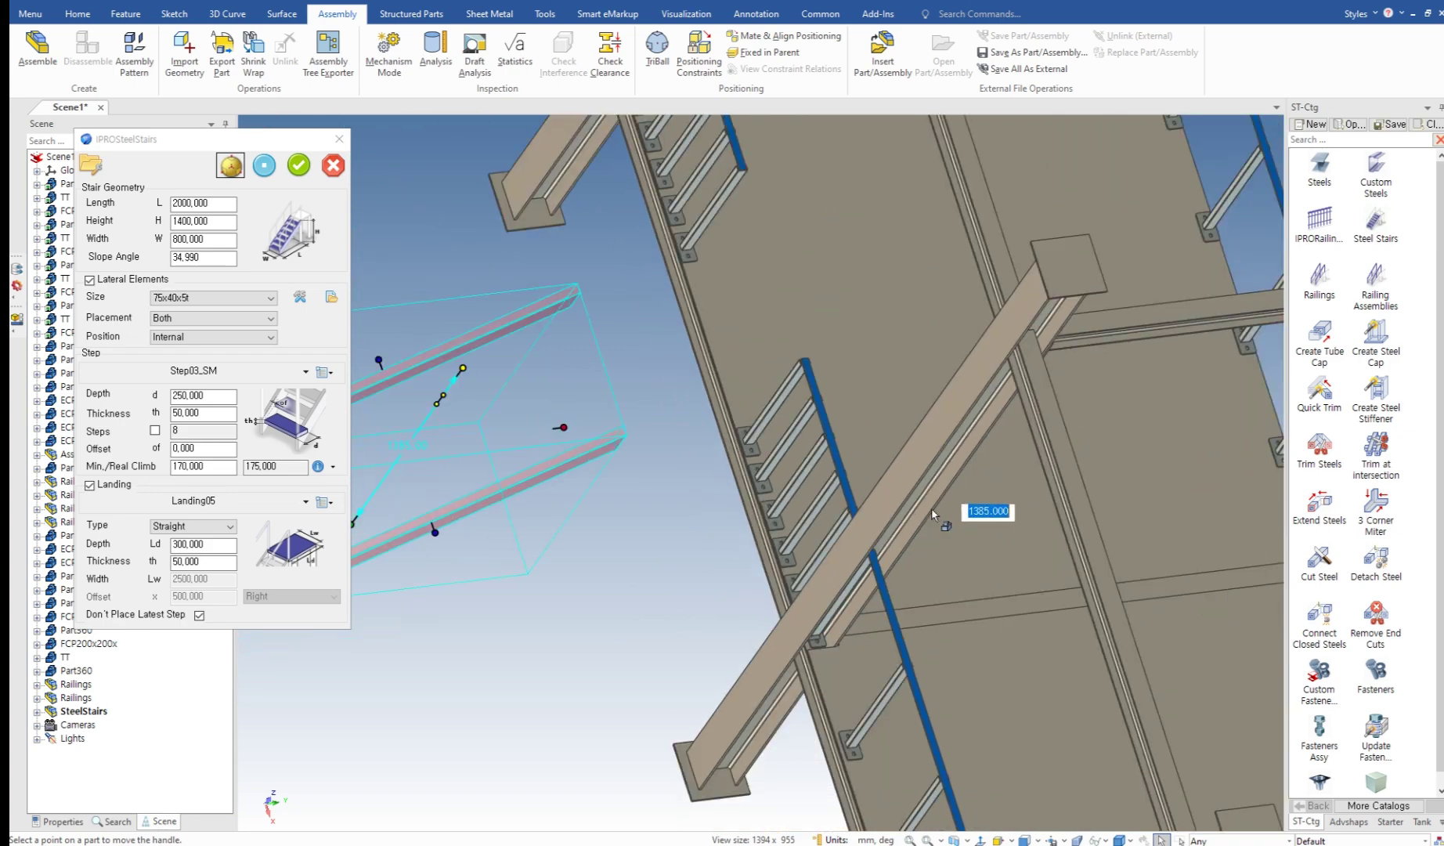
{"action": "middle_click_drag", "start_coordinate": [732, 473], "coordinate": [839, 462]}
{"action": "key", "text": "F7"}
{"action": "middle_click_drag", "start_coordinate": [734, 506], "coordinate": [677, 476]}
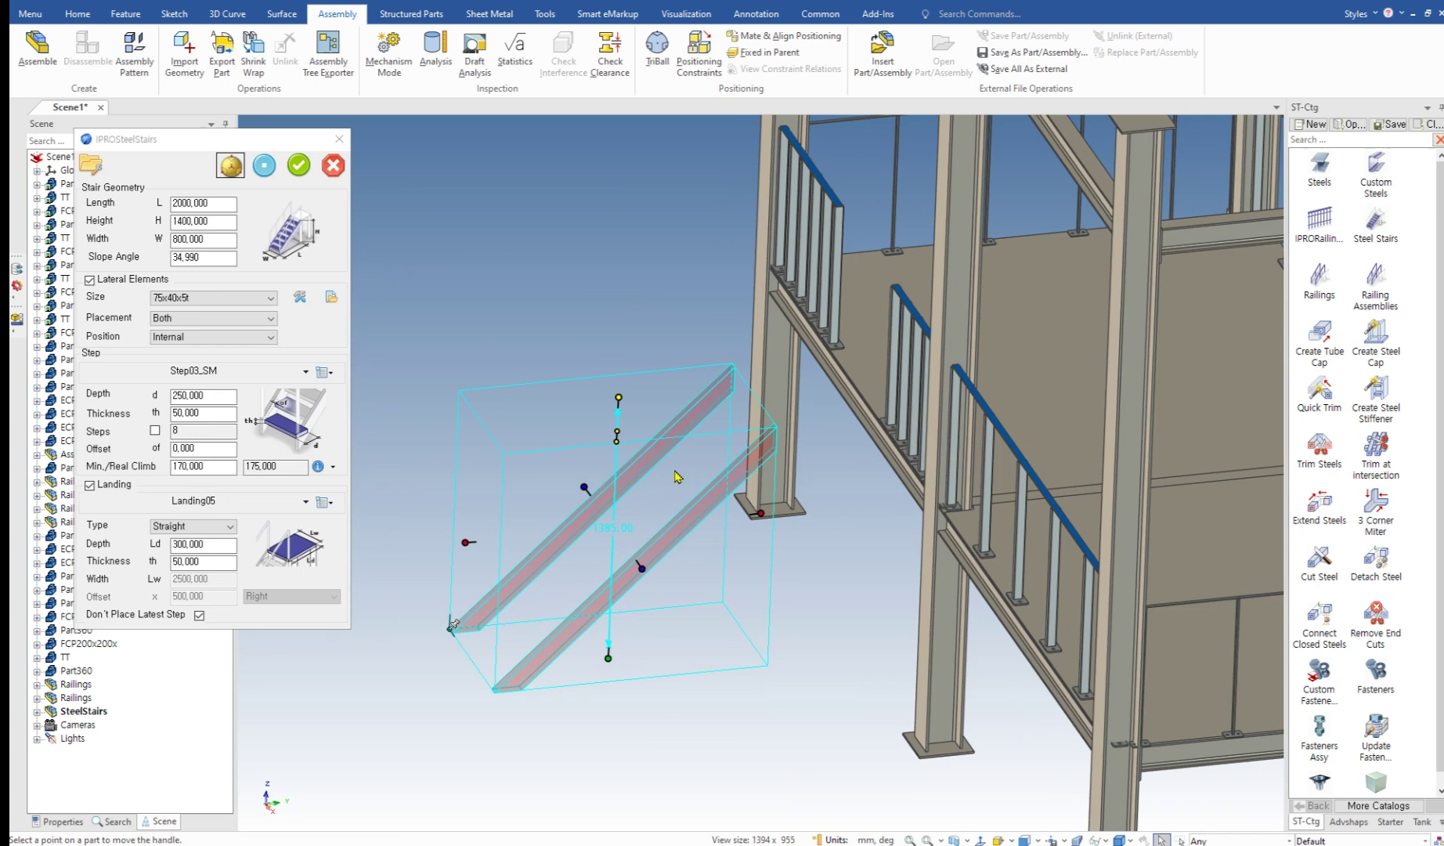
{"action": "right_click", "coordinate": [765, 512]}
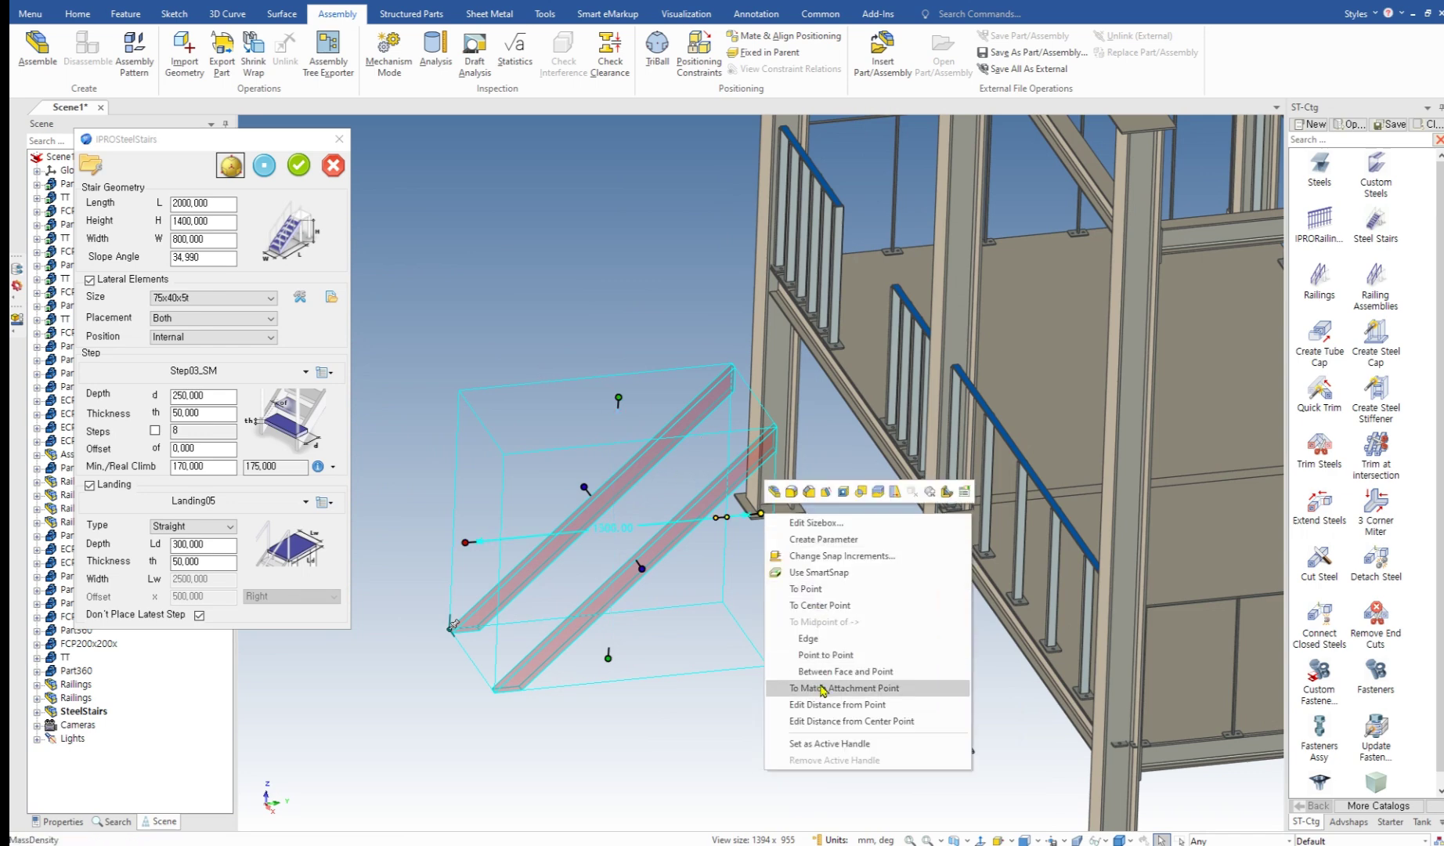
{"action": "left_click", "coordinate": [886, 705]}
{"action": "scroll", "coordinate": [834, 350], "scroll_direction": "up", "scroll_amount": 5}
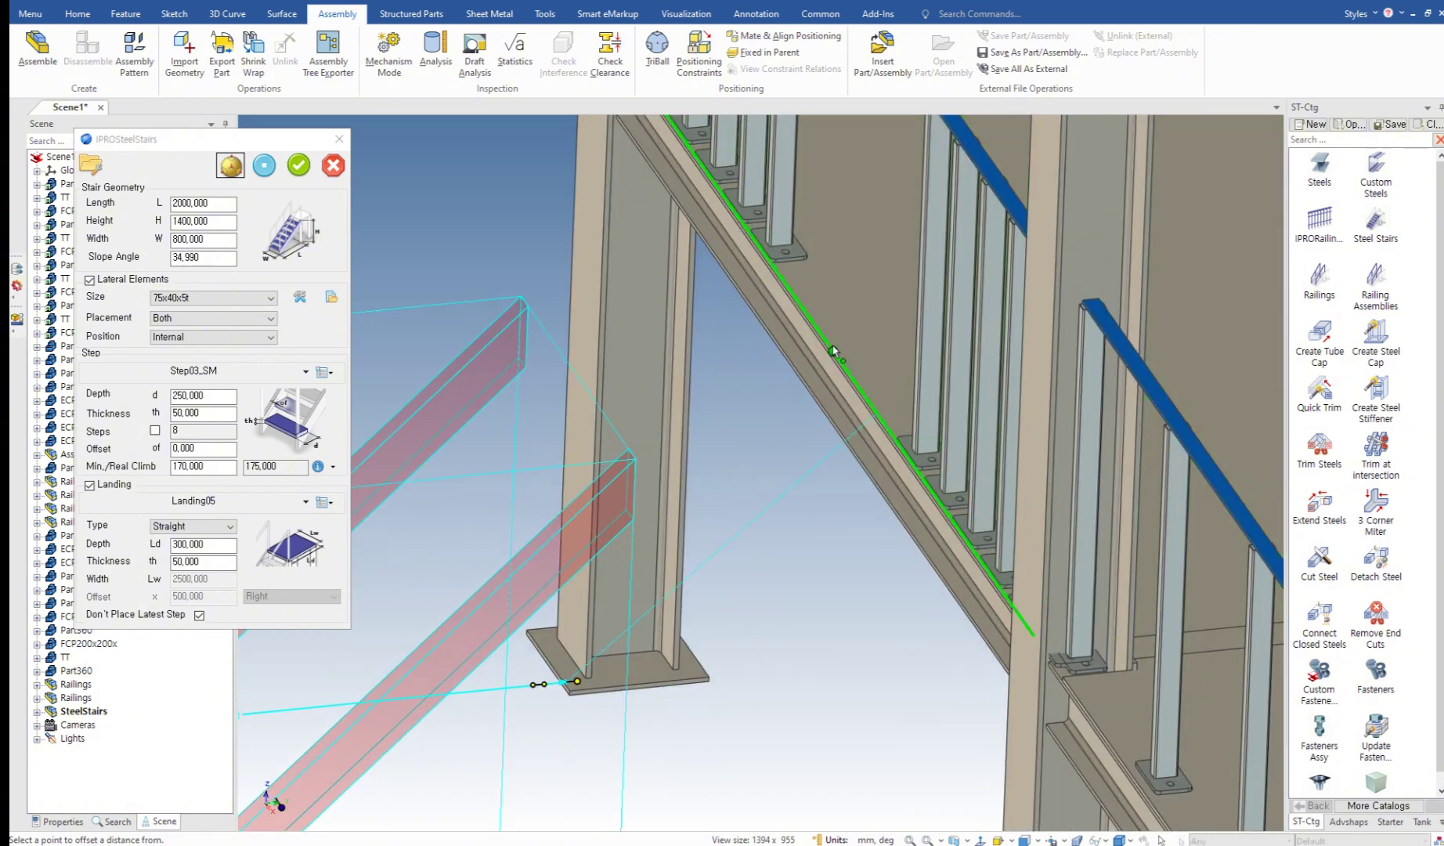
{"action": "left_click", "coordinate": [833, 351]}
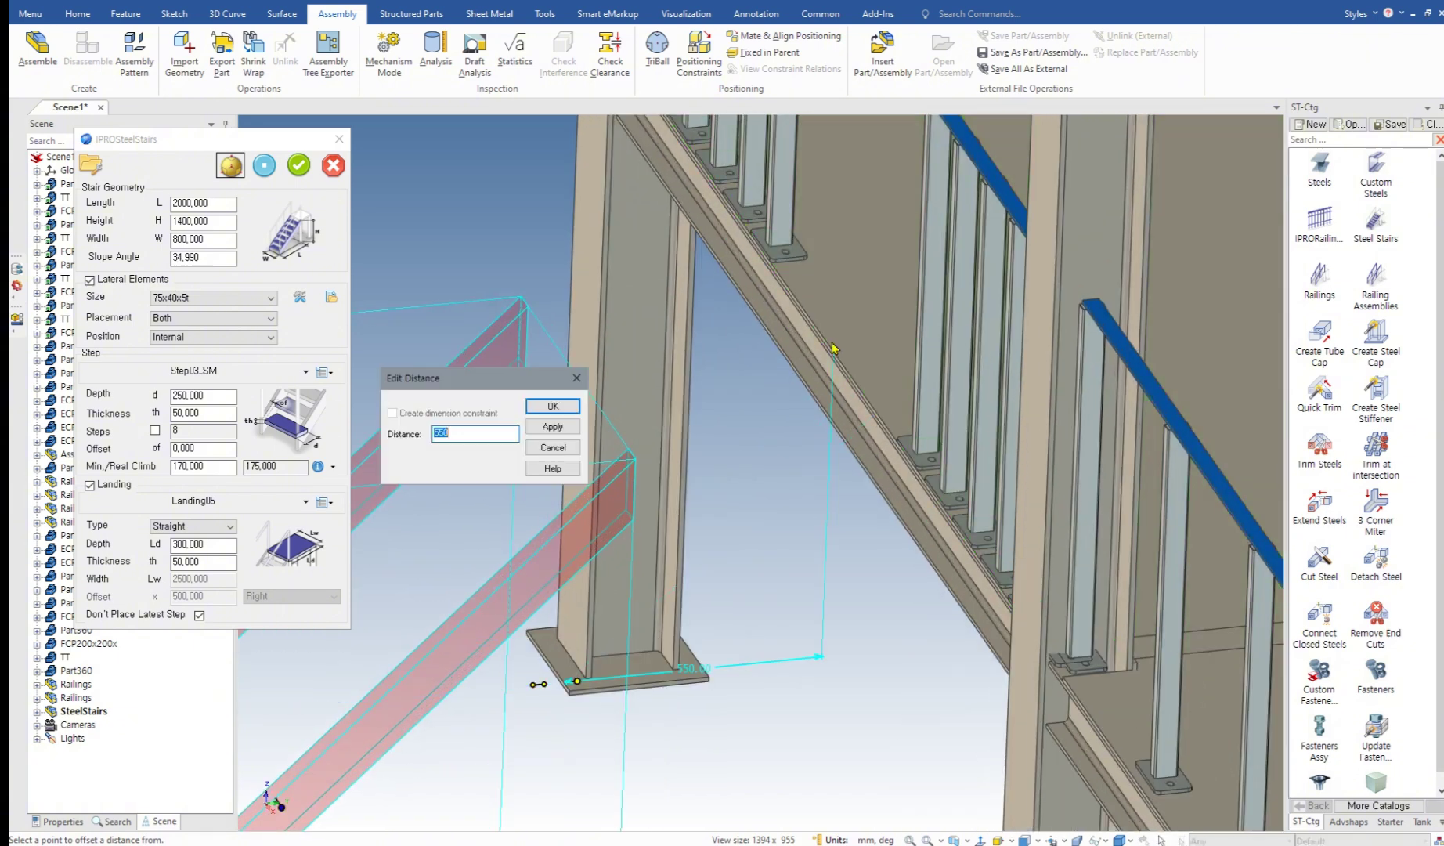
{"action": "left_click", "coordinate": [553, 405]}
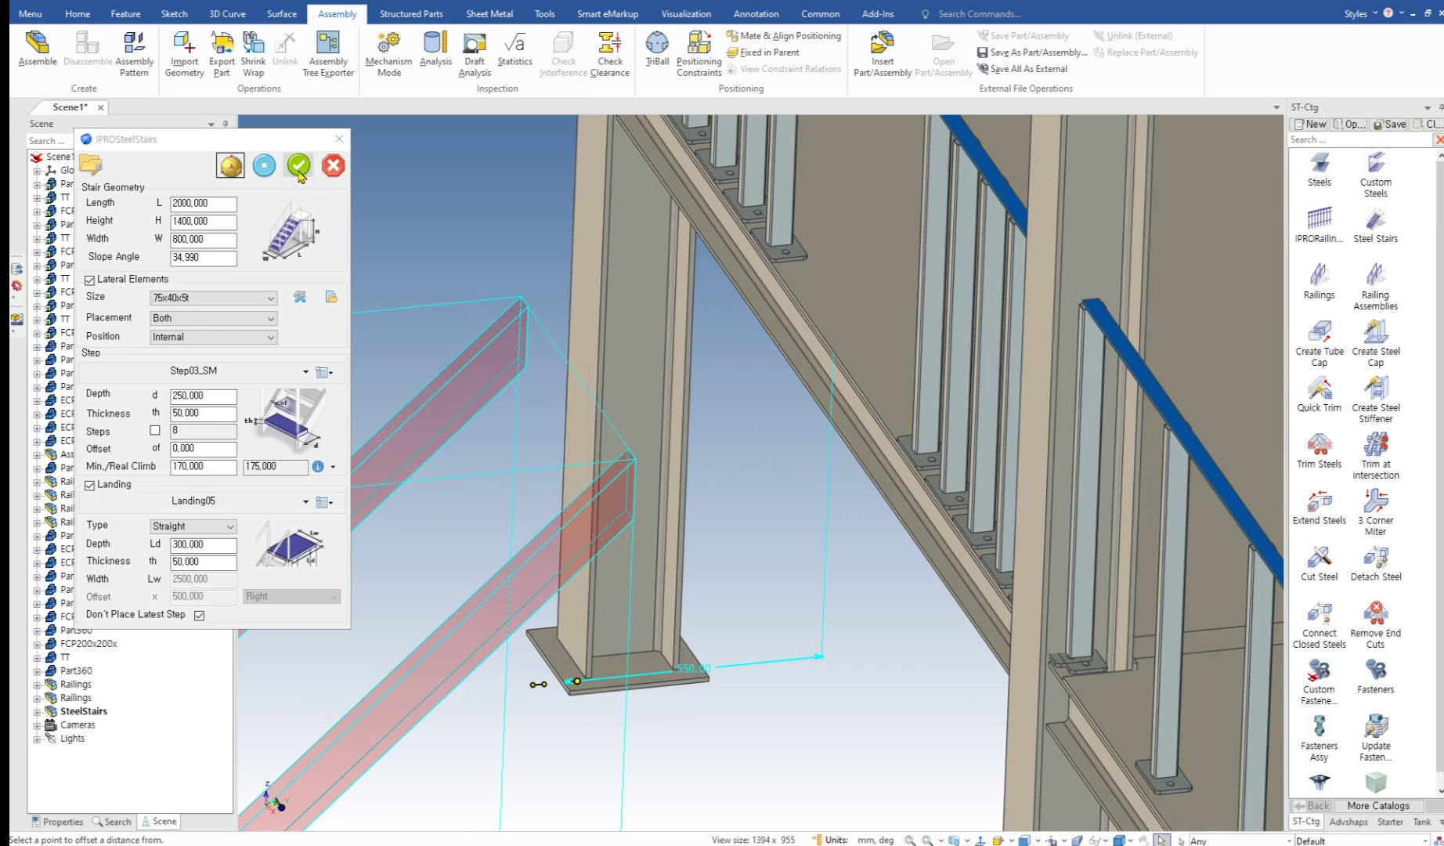
Step: Accept the stair settings and generate the steel stairs at the entrance
{"action": "left_click", "coordinate": [297, 167]}
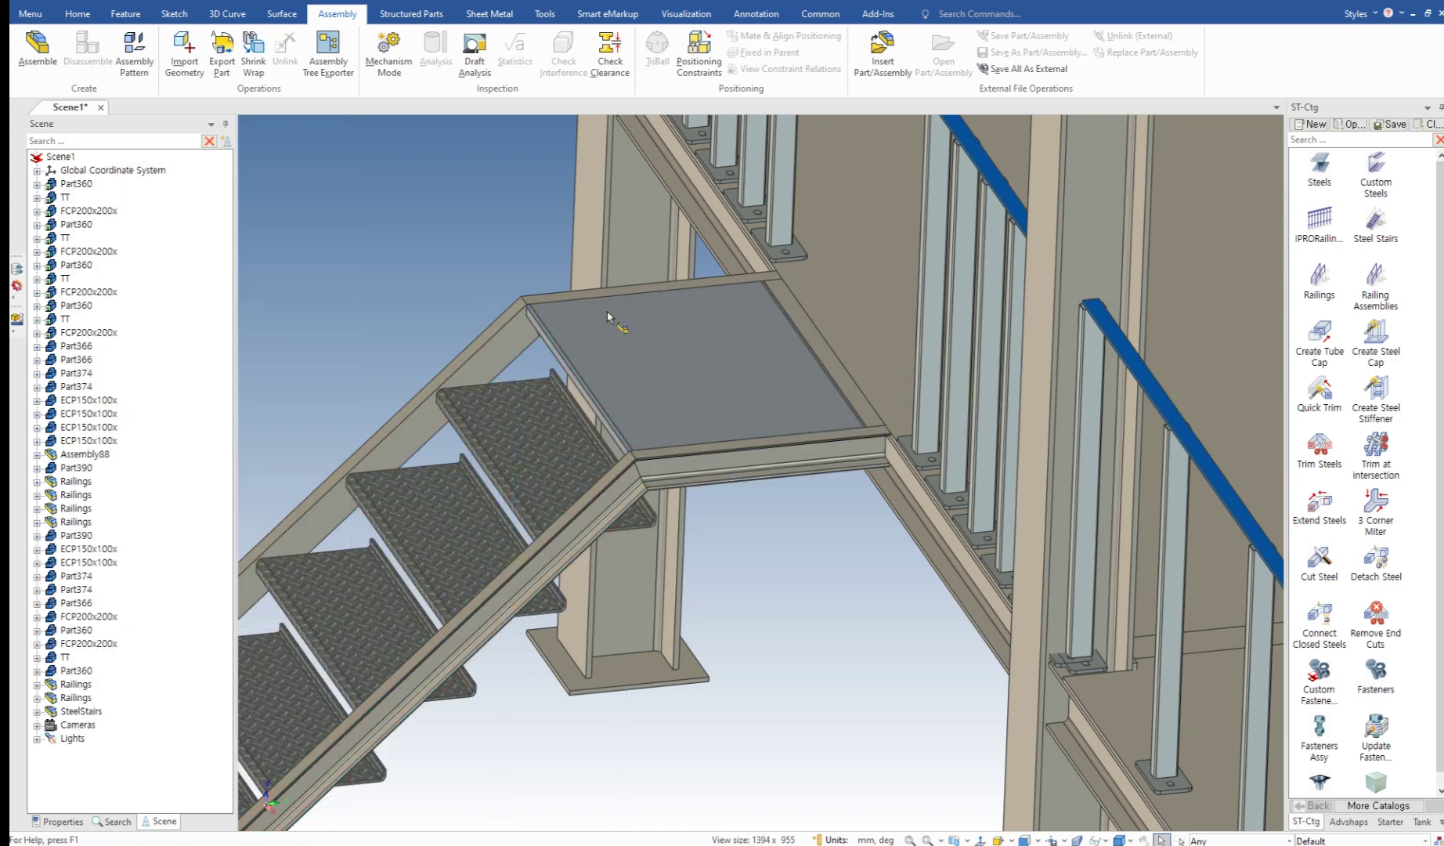
{"action": "scroll", "coordinate": [607, 316], "scroll_direction": "down", "scroll_amount": 8}
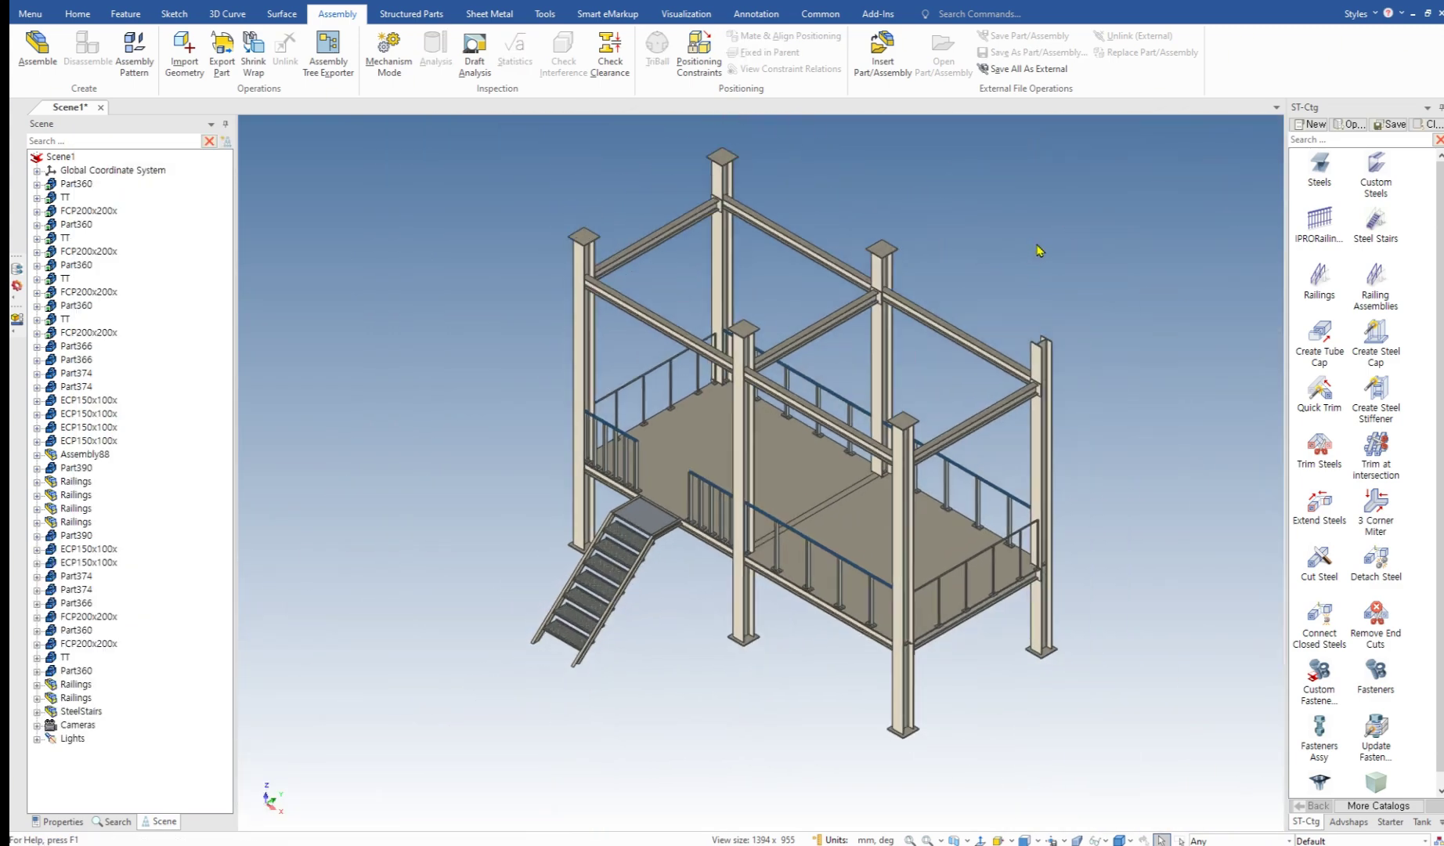
Step: Start a 2D sketch on the cap plate face of the back corner column, seen from above
{"action": "key", "text": "ctrl+5"}
{"action": "scroll", "coordinate": [680, 354], "scroll_direction": "up", "scroll_amount": 5}
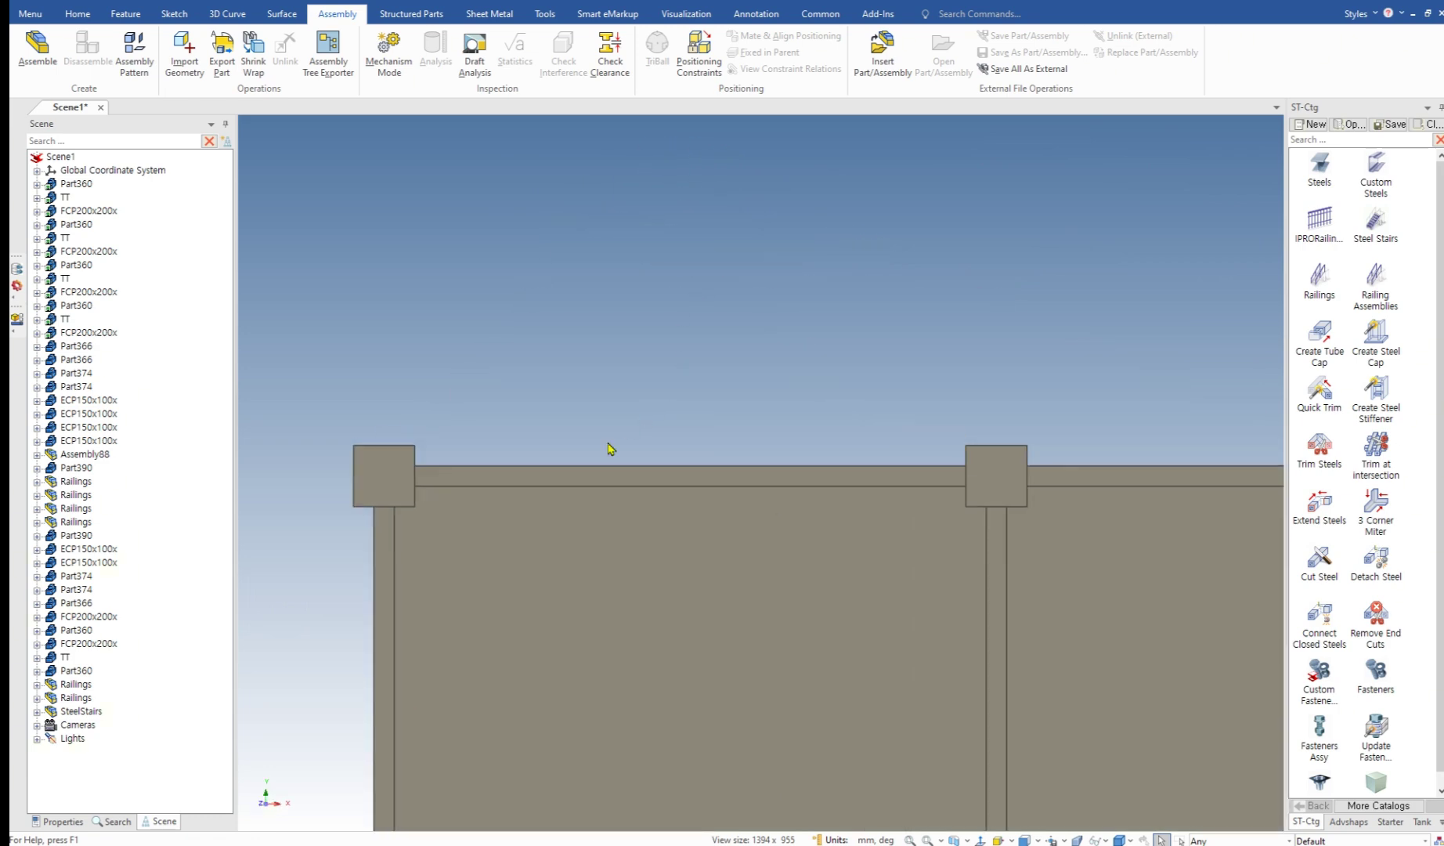
{"action": "middle_click_drag", "start_coordinate": [522, 472], "coordinate": [522, 298], "text": "shift"}
{"action": "left_click", "coordinate": [174, 13]}
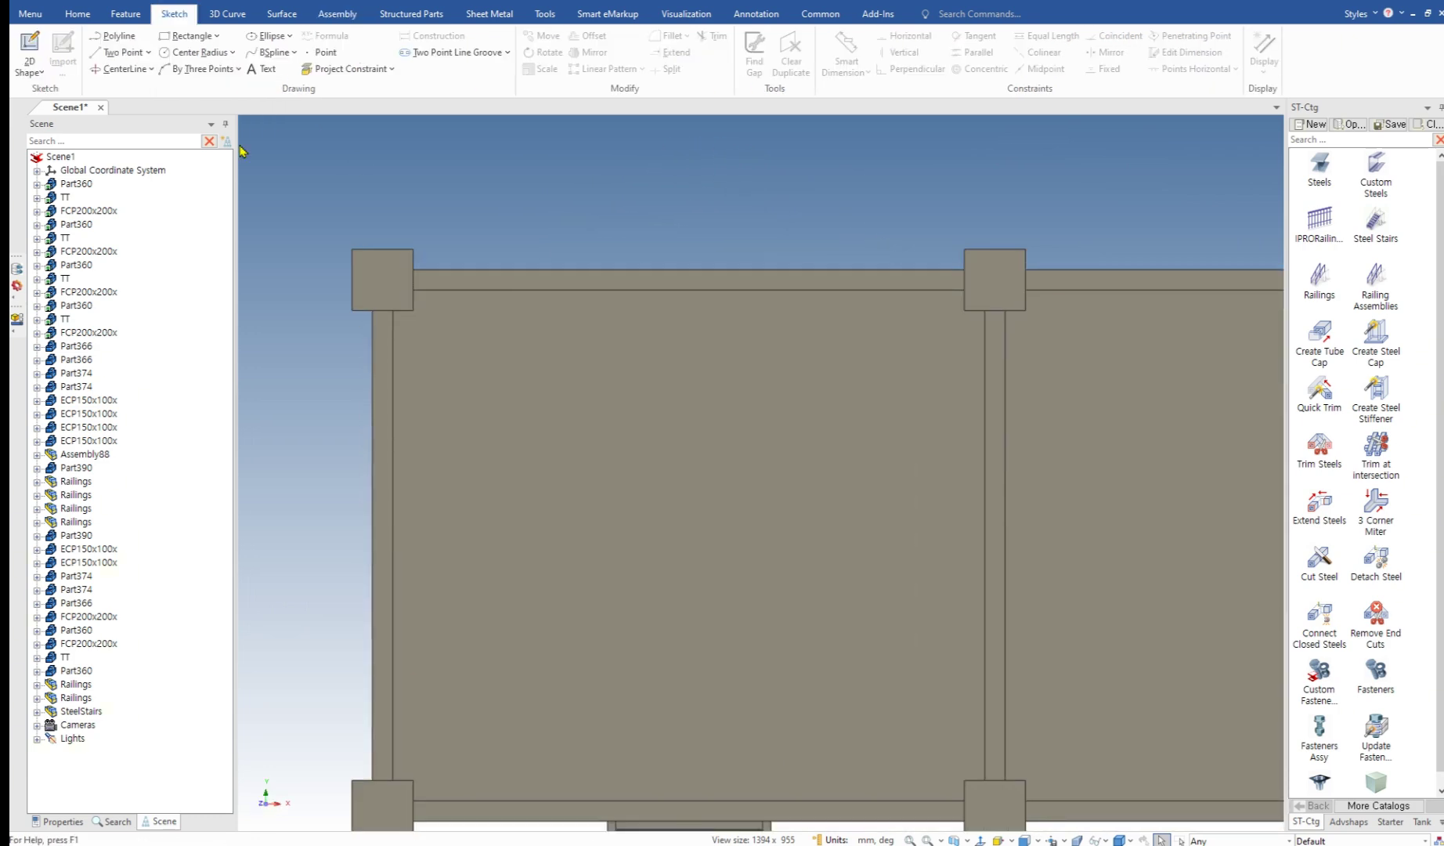
{"action": "left_click", "coordinate": [92, 53]}
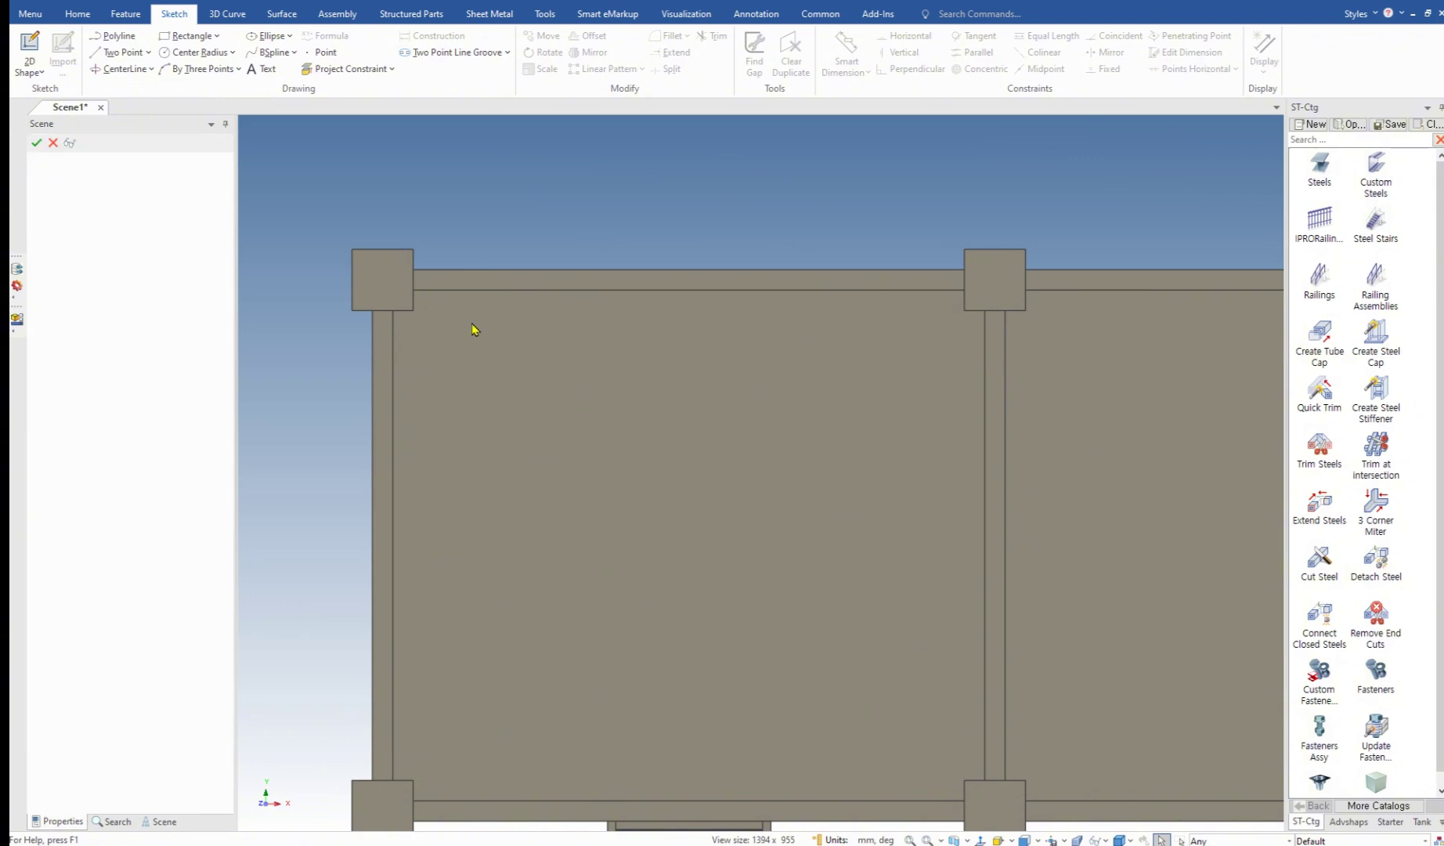
{"action": "scroll", "coordinate": [396, 285], "scroll_direction": "up", "scroll_amount": 3}
{"action": "scroll", "coordinate": [729, 384], "scroll_direction": "down", "scroll_amount": 2}
{"action": "scroll", "coordinate": [401, 297], "scroll_direction": "up", "scroll_amount": 2}
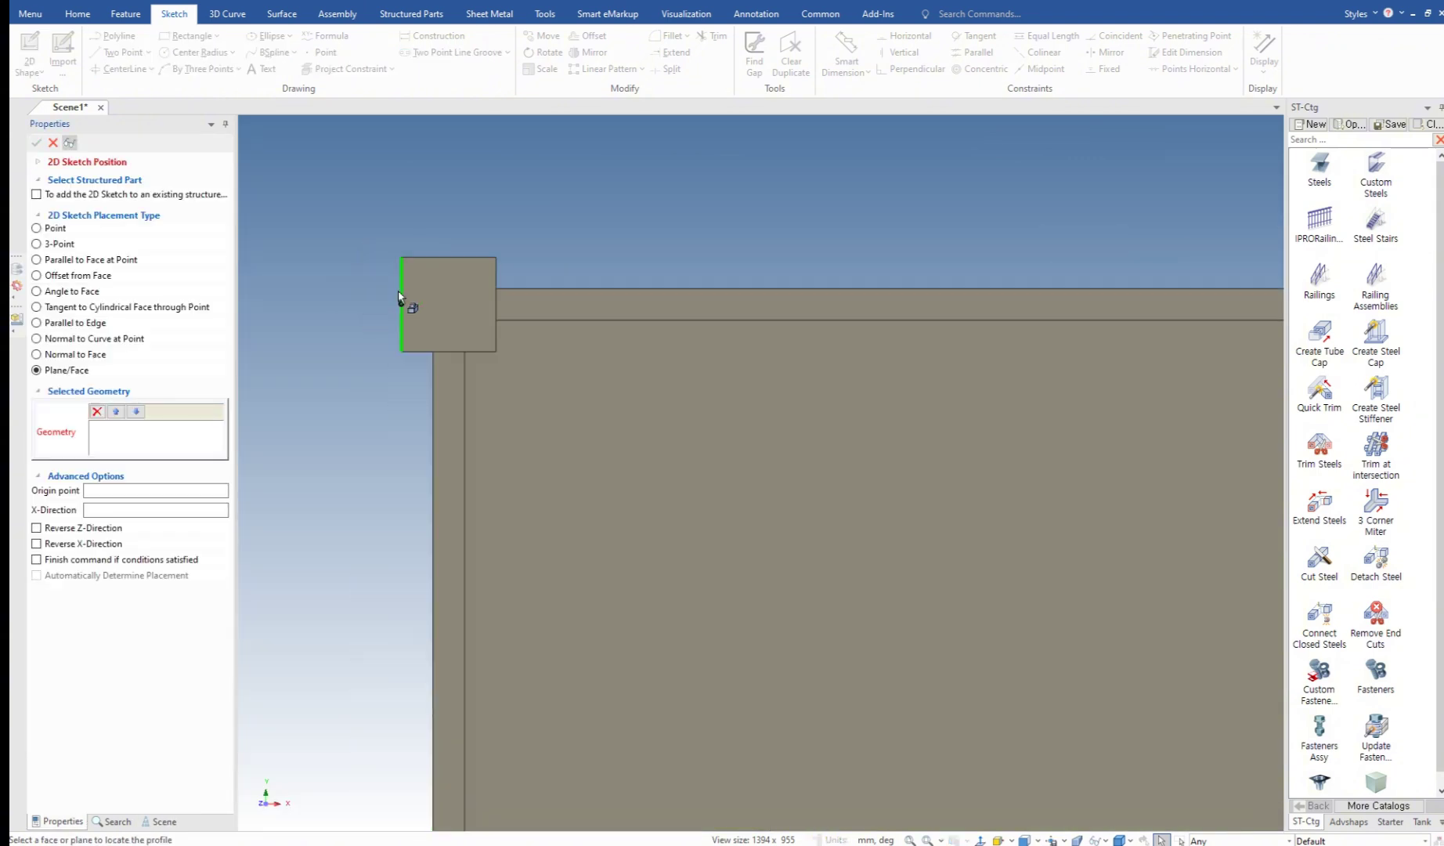
{"action": "left_click", "coordinate": [454, 305]}
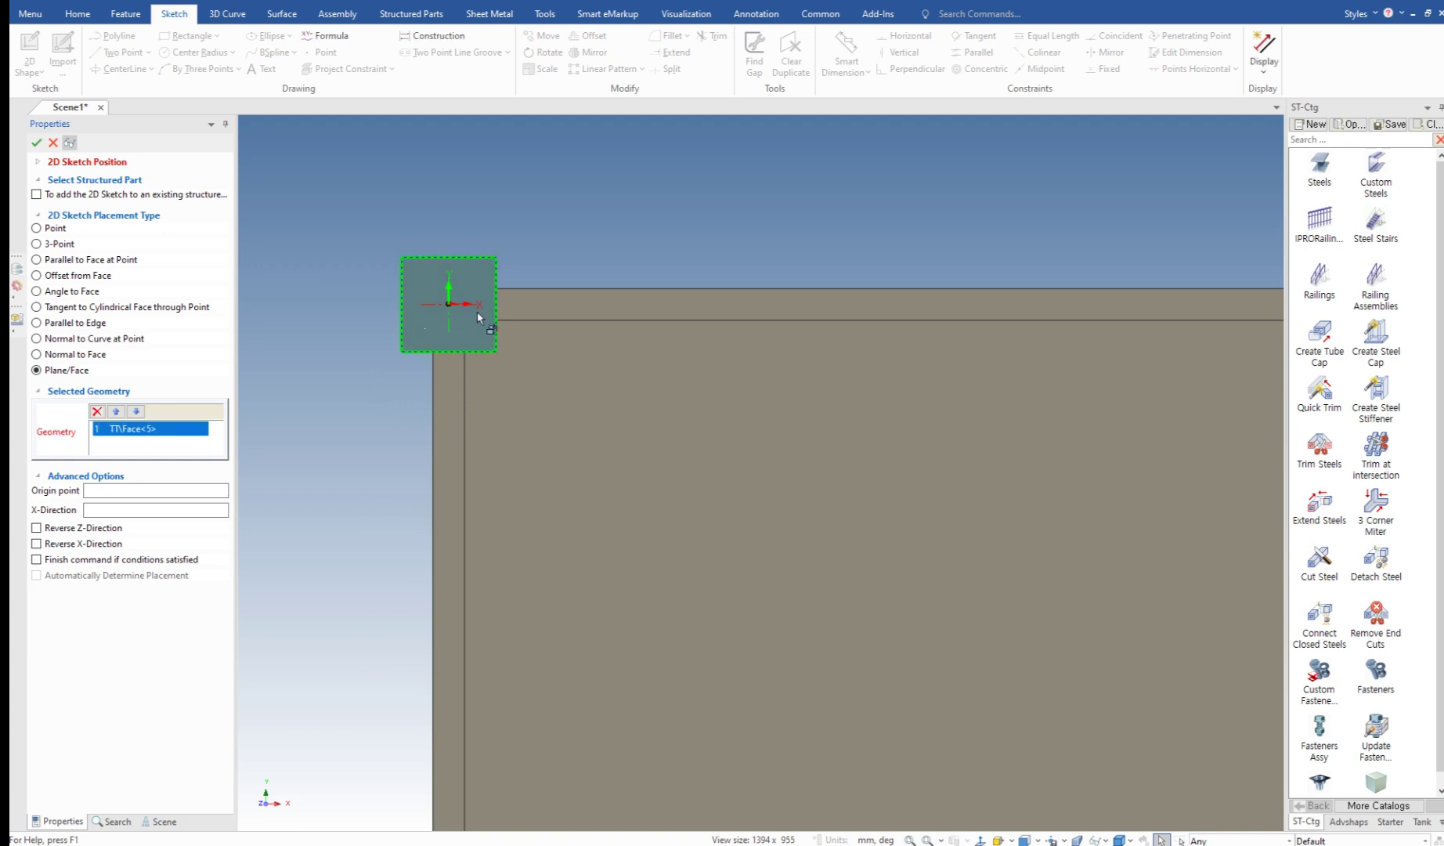
{"action": "left_click", "coordinate": [36, 142]}
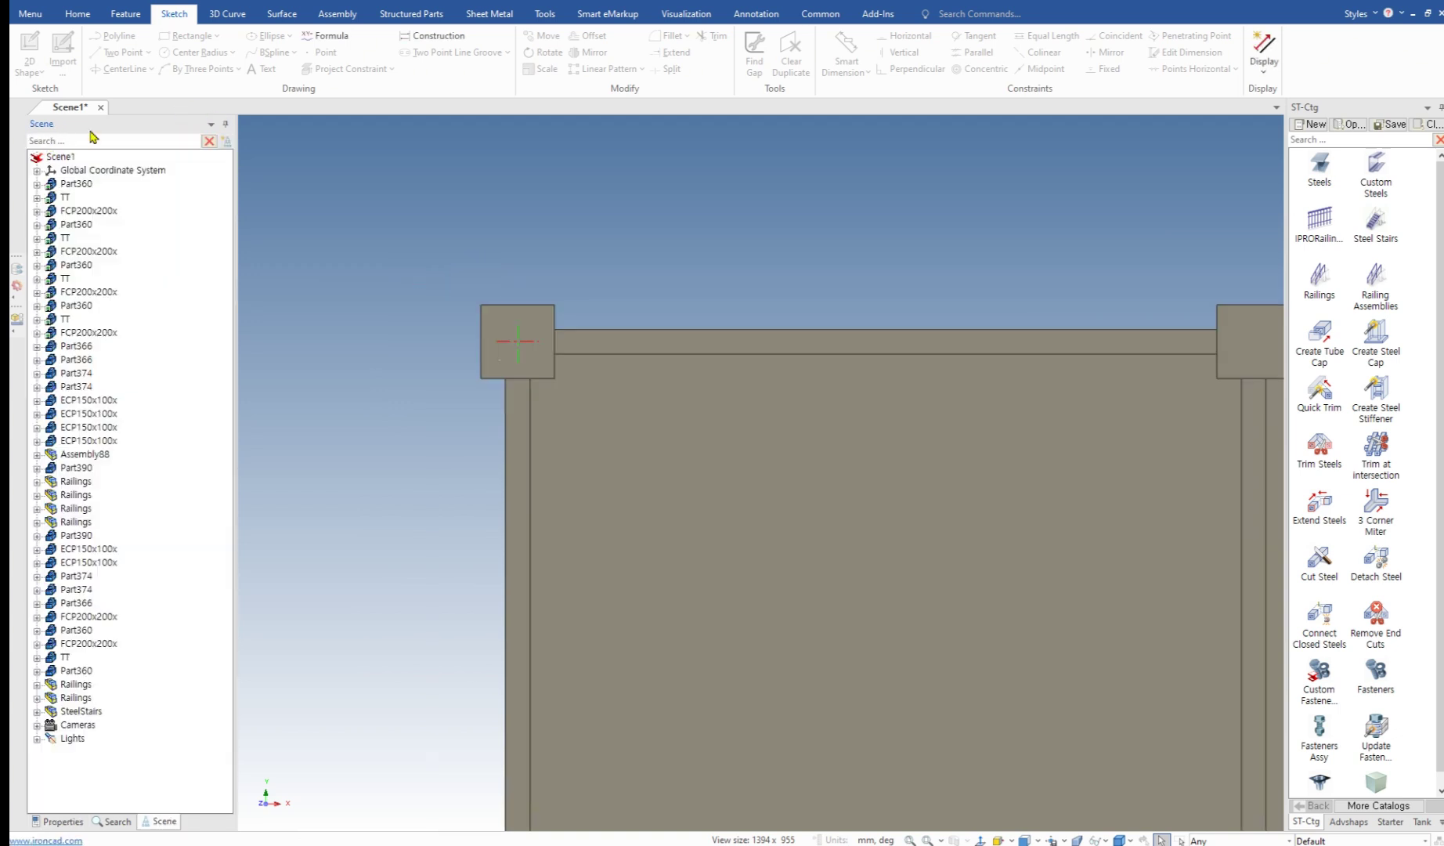
Step: Sketch a rectangle from the cap plate's center to the diagonally opposite corner column, spanning both bays, and finish the sketch
{"action": "left_click", "coordinate": [170, 36]}
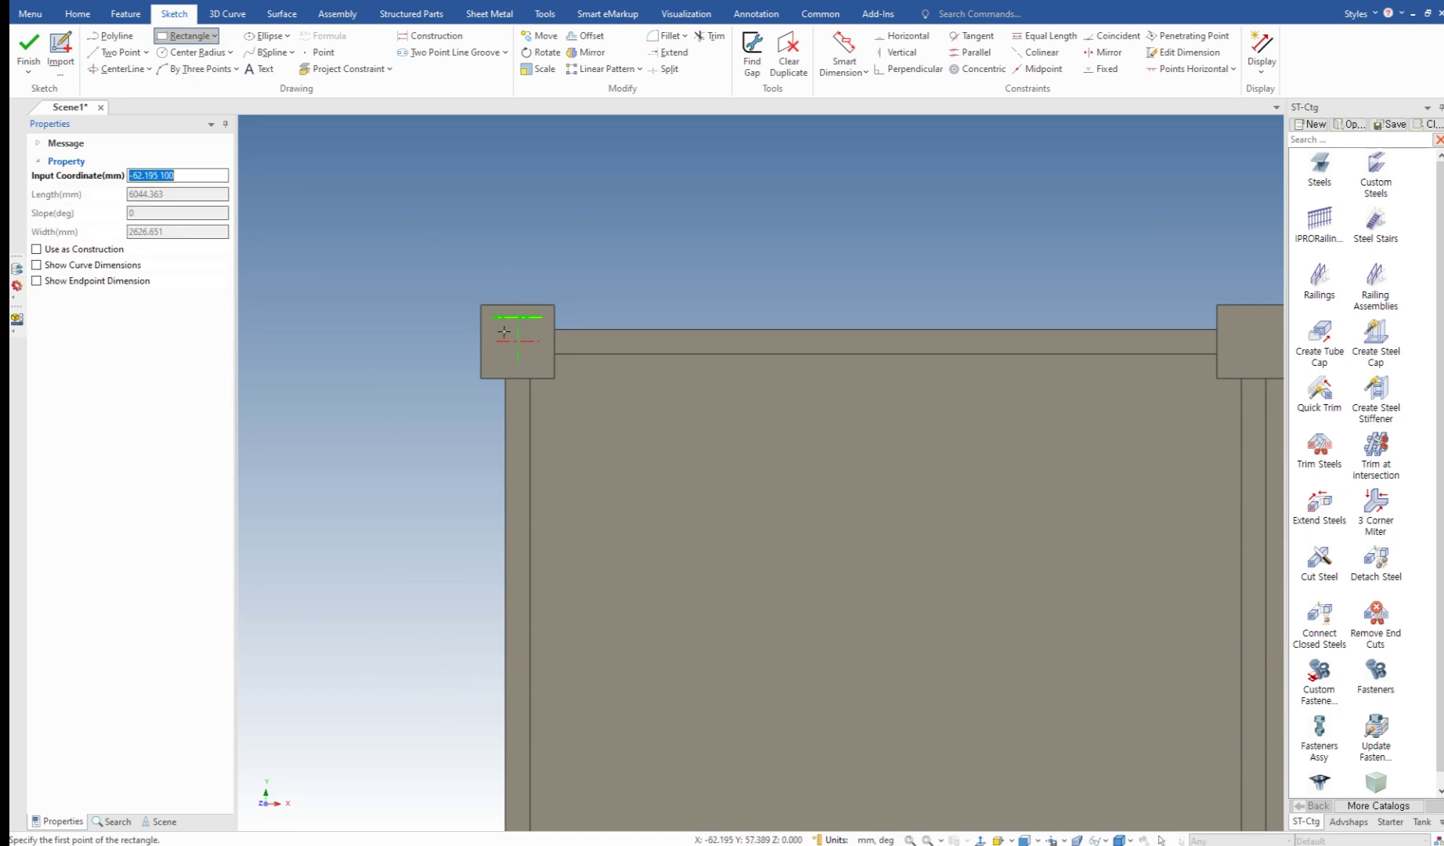
{"action": "left_click", "coordinate": [518, 341]}
{"action": "scroll", "coordinate": [548, 368], "scroll_direction": "down", "scroll_amount": 5}
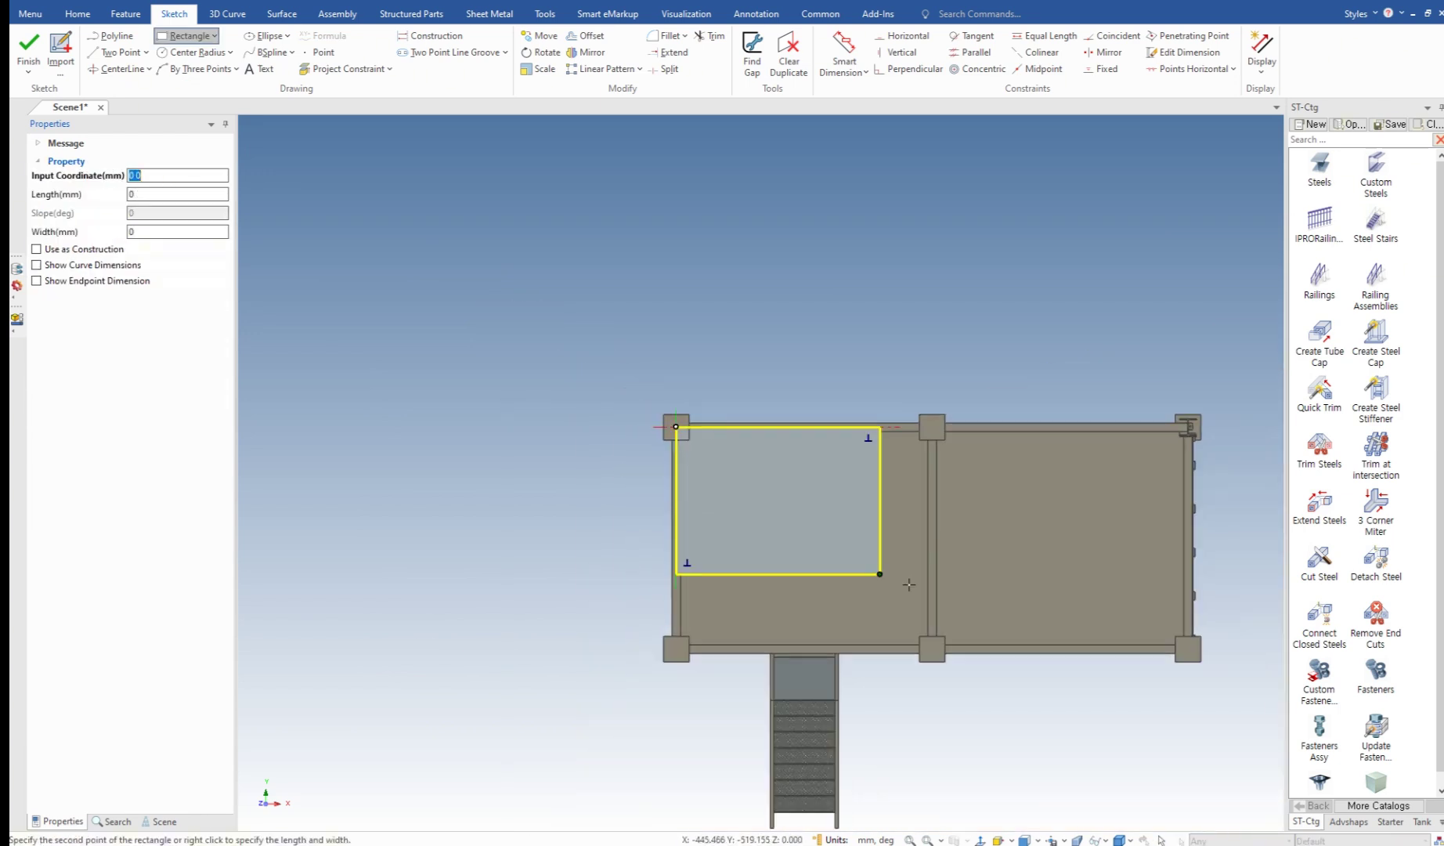
{"action": "left_click", "coordinate": [1198, 644]}
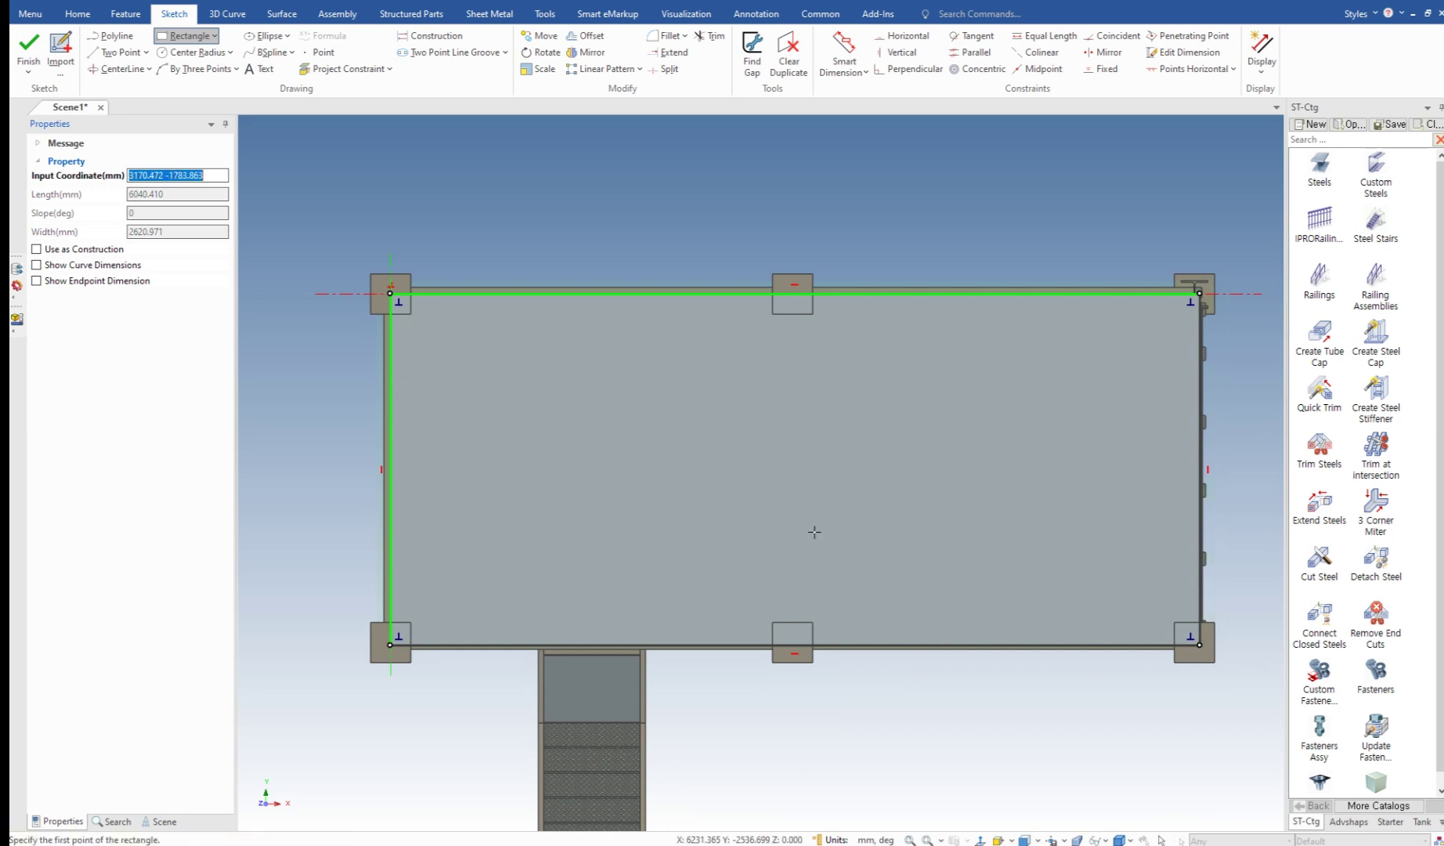
{"action": "left_click", "coordinate": [28, 46]}
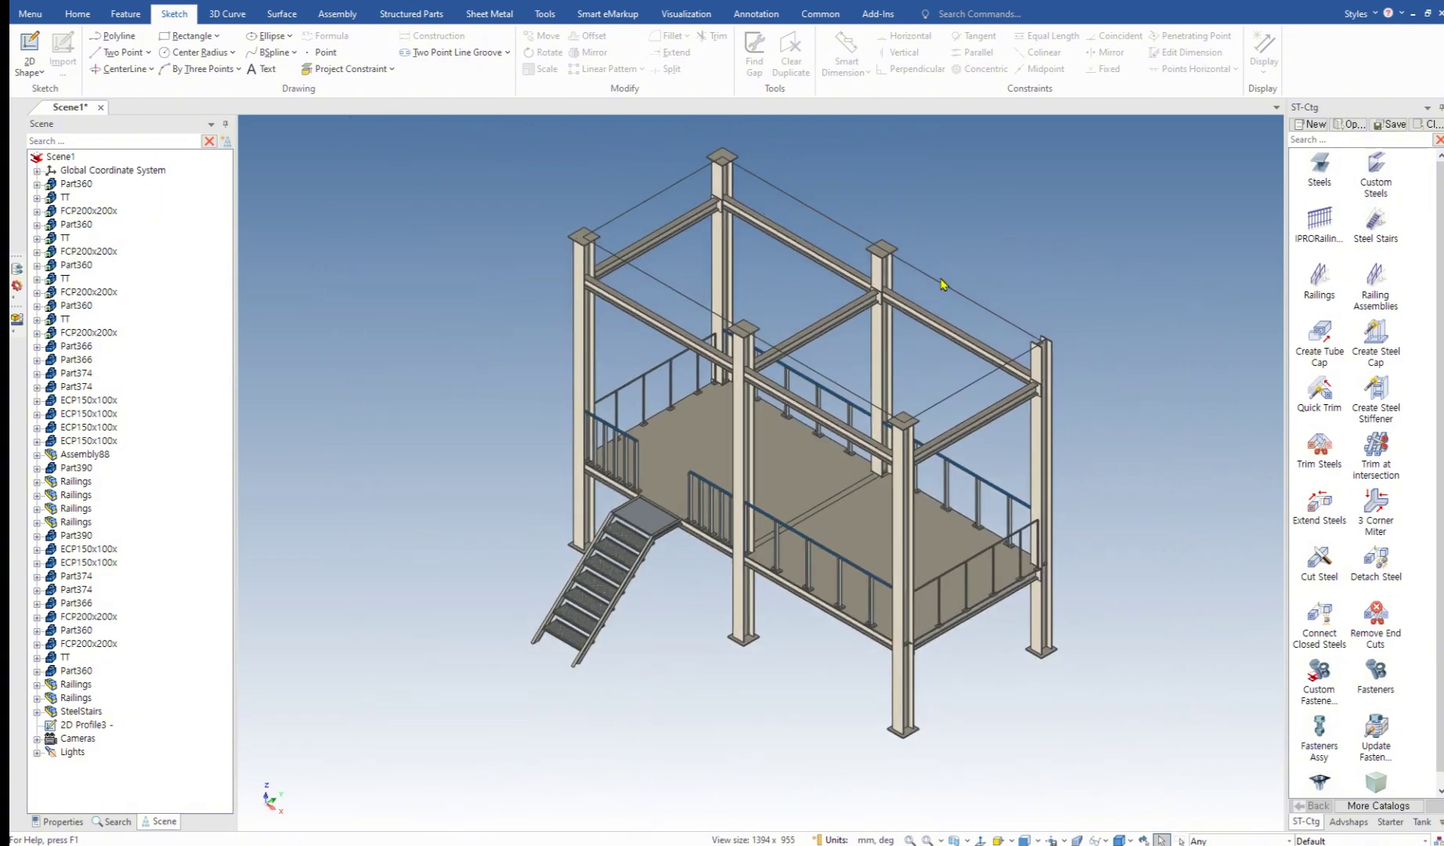
Step: Place catalog KS H-beams of type 200x200 along all four sides of the rectangle above the columns
{"action": "left_click", "coordinate": [944, 283]}
{"action": "left_click_drag", "start_coordinate": [1313, 166], "coordinate": [964, 205]}
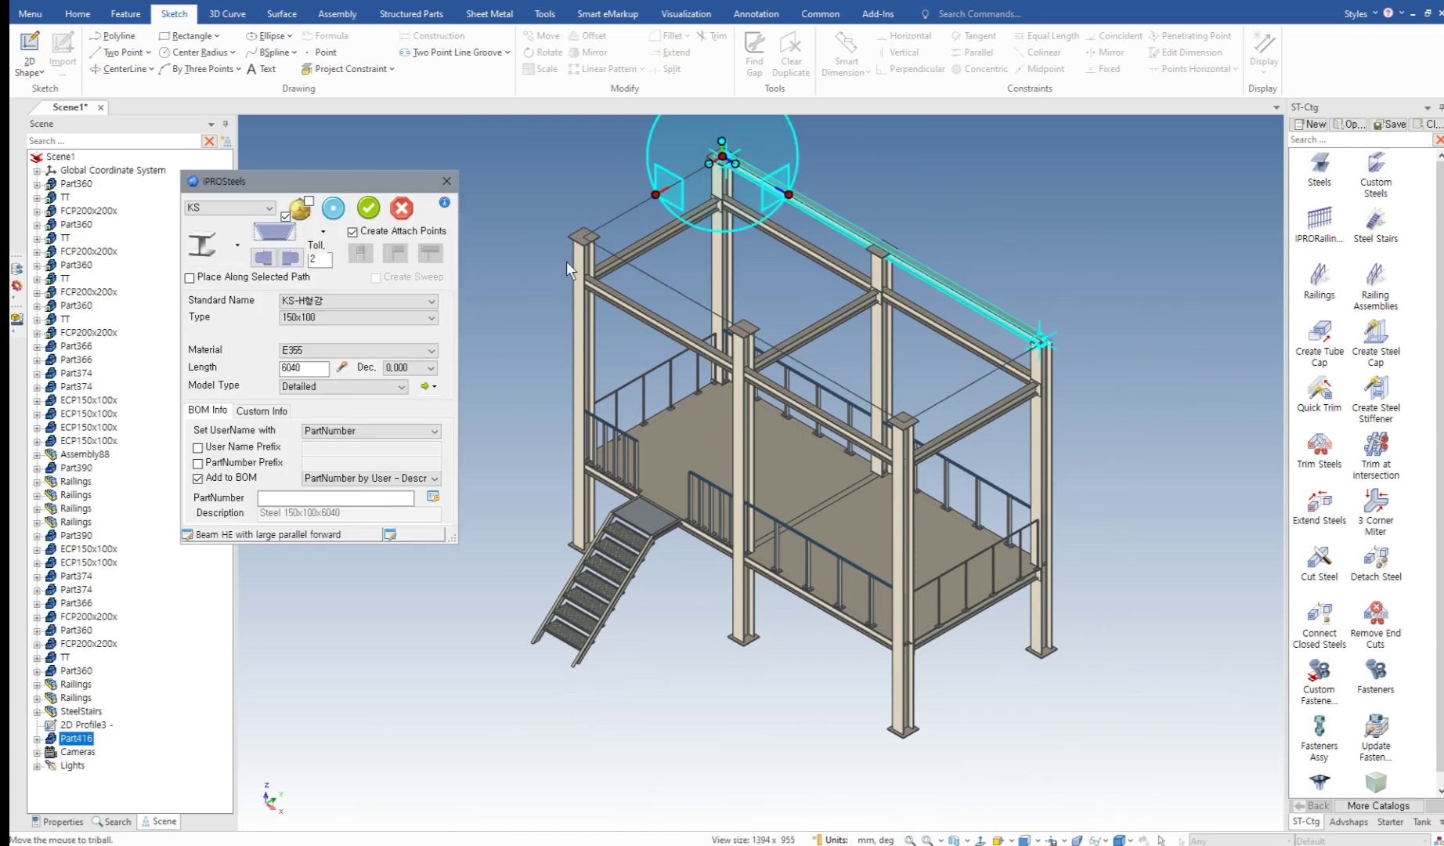
{"action": "left_click", "coordinate": [319, 318]}
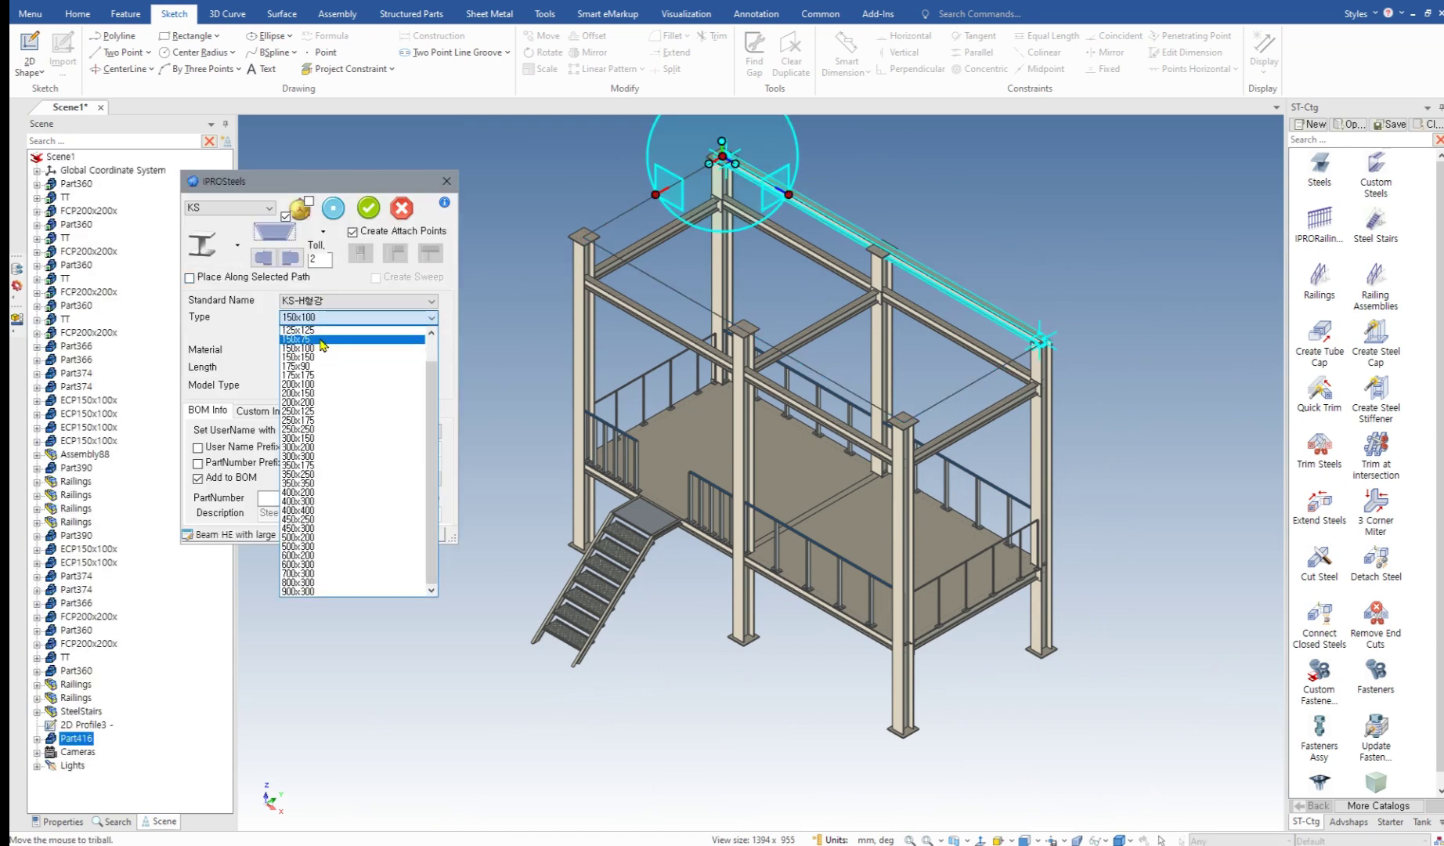
{"action": "left_click", "coordinate": [322, 402]}
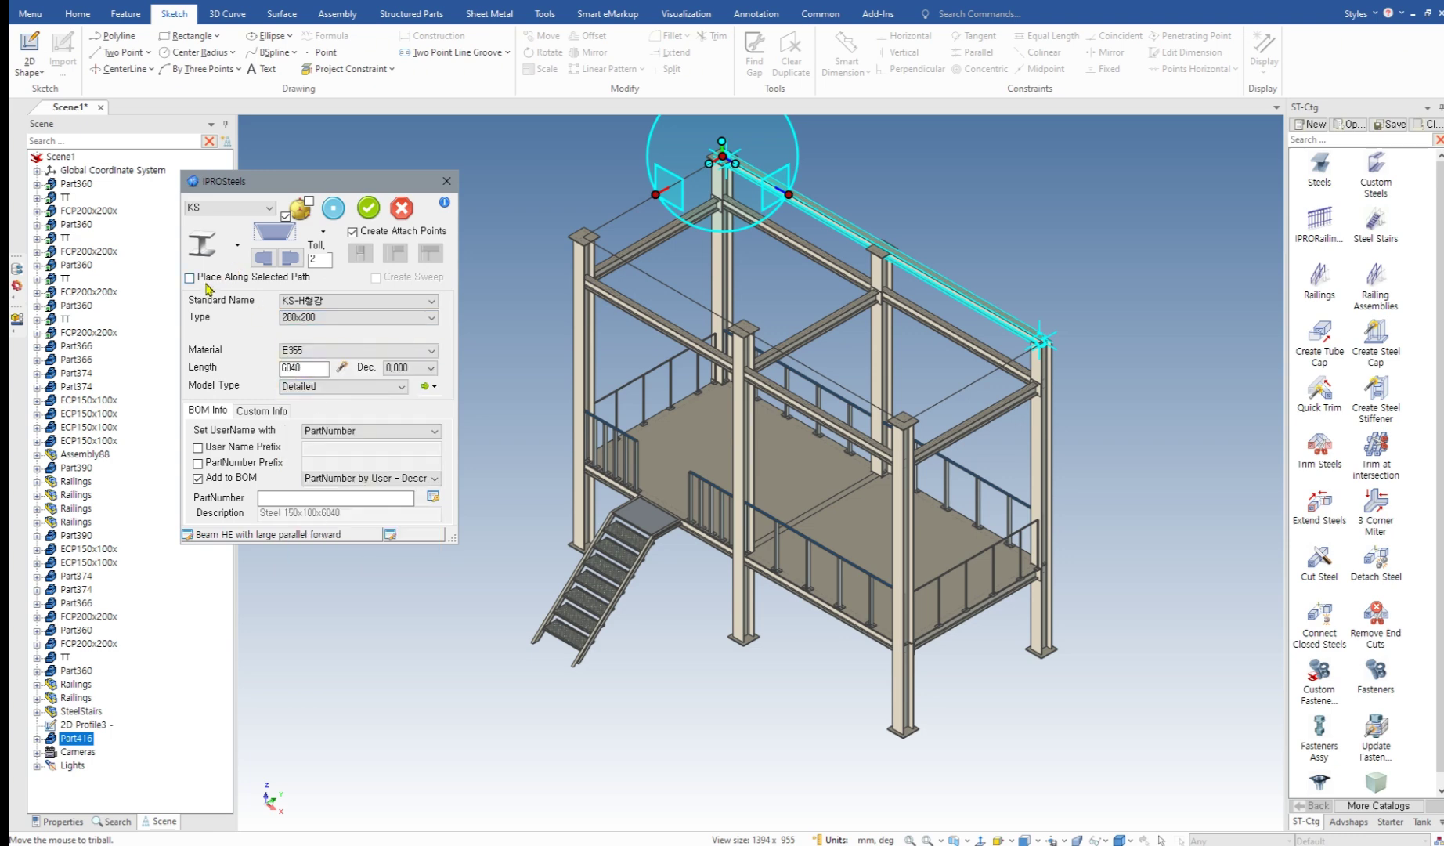
{"action": "left_click", "coordinate": [375, 210]}
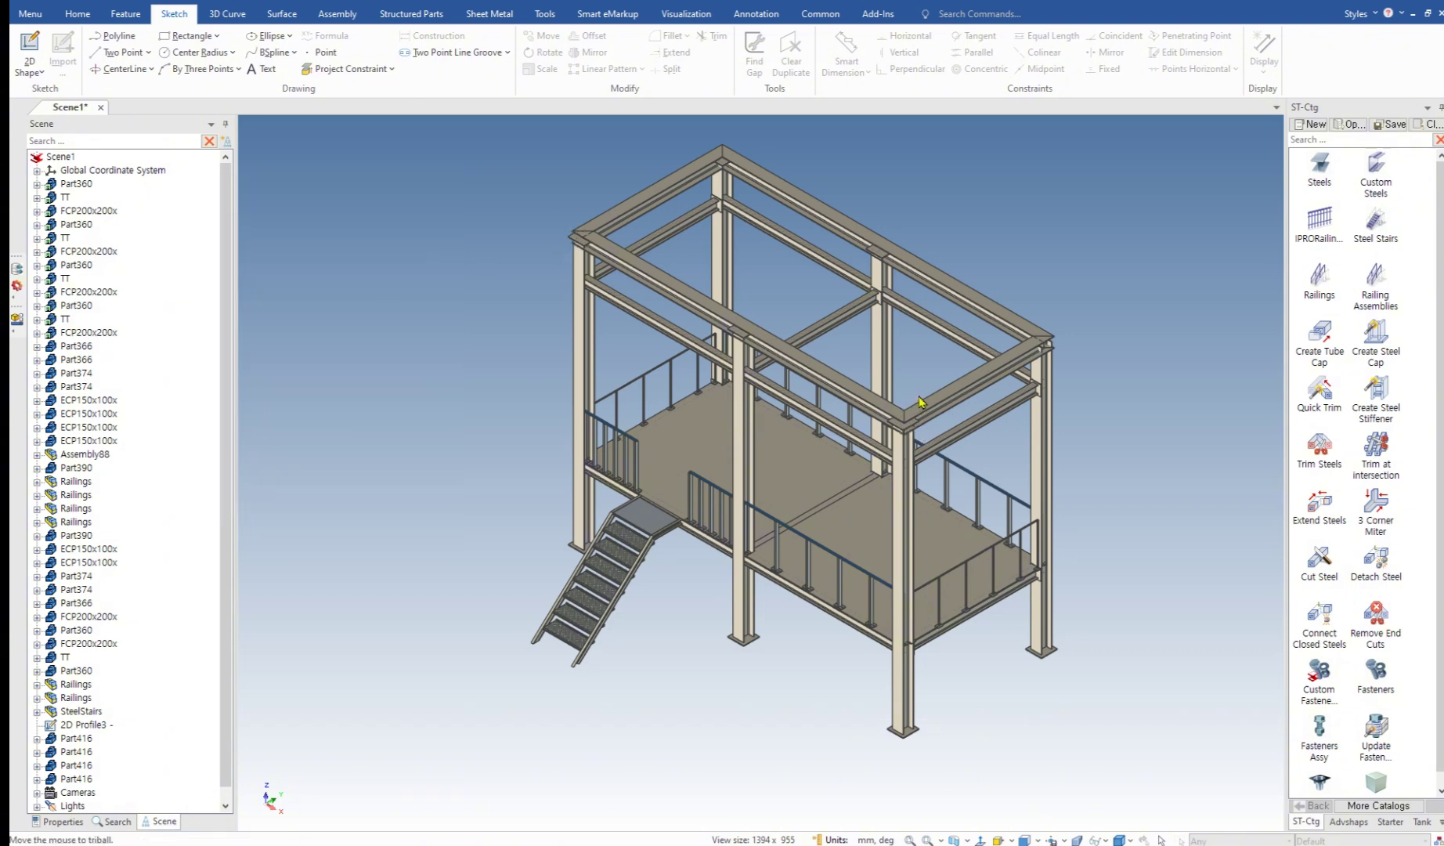
Step: Combine the four new roof beams into one assembly
{"action": "scroll", "coordinate": [927, 422], "scroll_direction": "up", "scroll_amount": 3}
{"action": "middle_click_drag", "start_coordinate": [897, 462], "coordinate": [789, 426]}
{"action": "scroll", "coordinate": [865, 474], "scroll_direction": "up", "scroll_amount": 4}
{"action": "scroll", "coordinate": [842, 455], "scroll_direction": "down", "scroll_amount": 4}
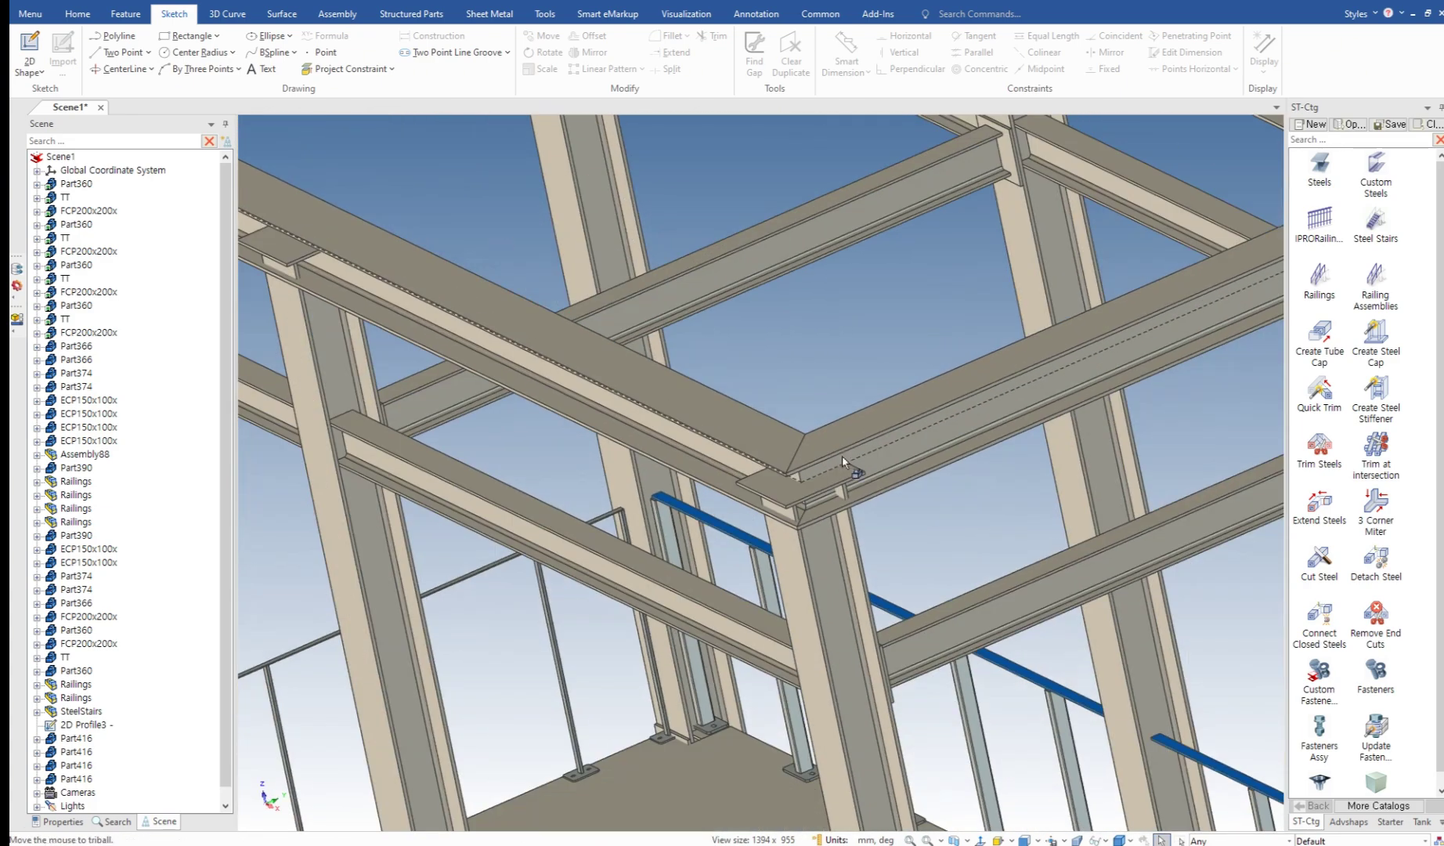
{"action": "scroll", "coordinate": [113, 682], "scroll_direction": "down", "scroll_amount": 1}
{"action": "left_click", "coordinate": [76, 730]}
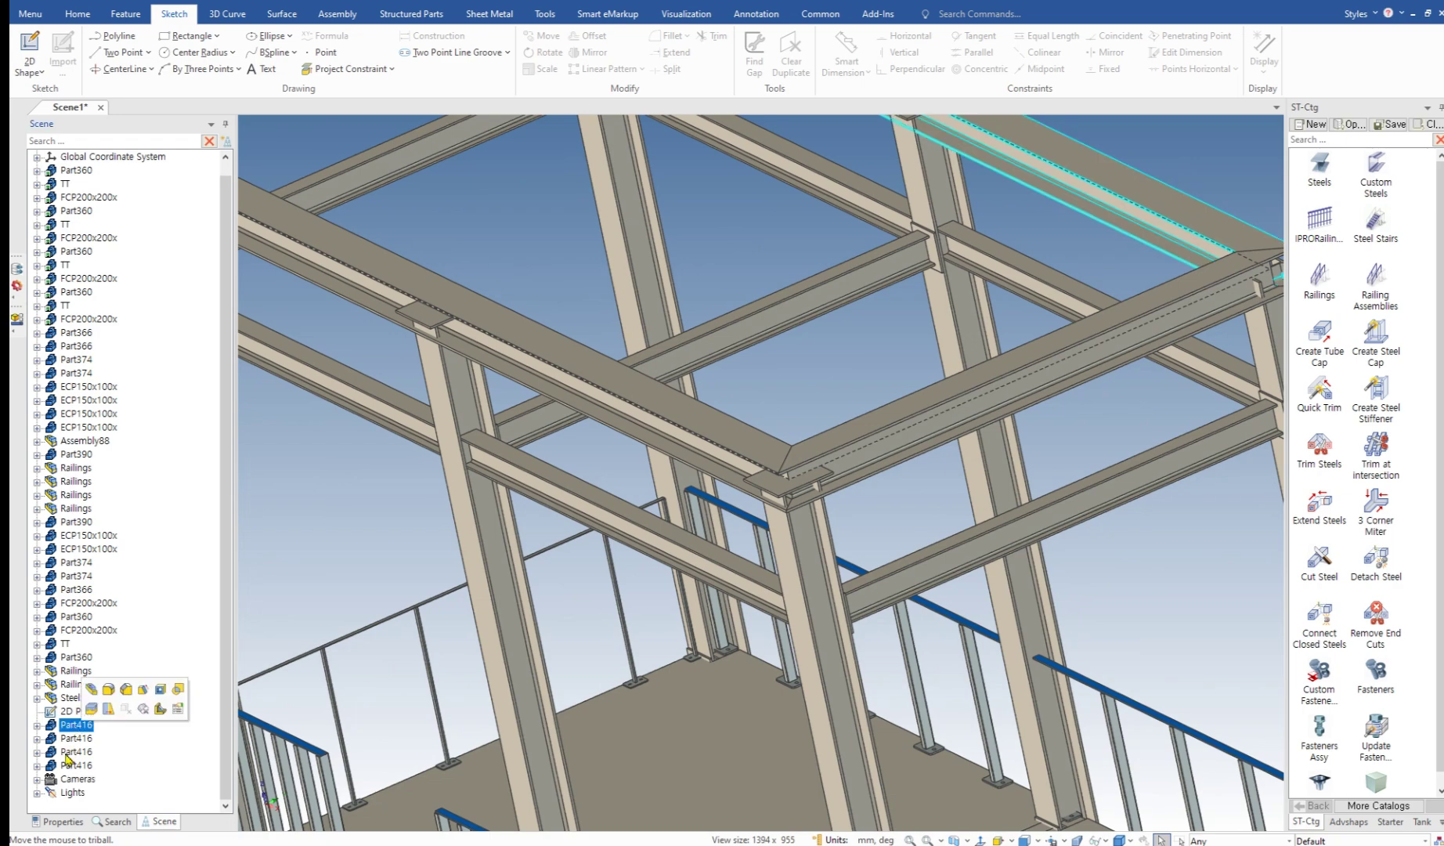
{"action": "left_click", "coordinate": [68, 765], "text": "shift"}
{"action": "right_click", "coordinate": [68, 766]}
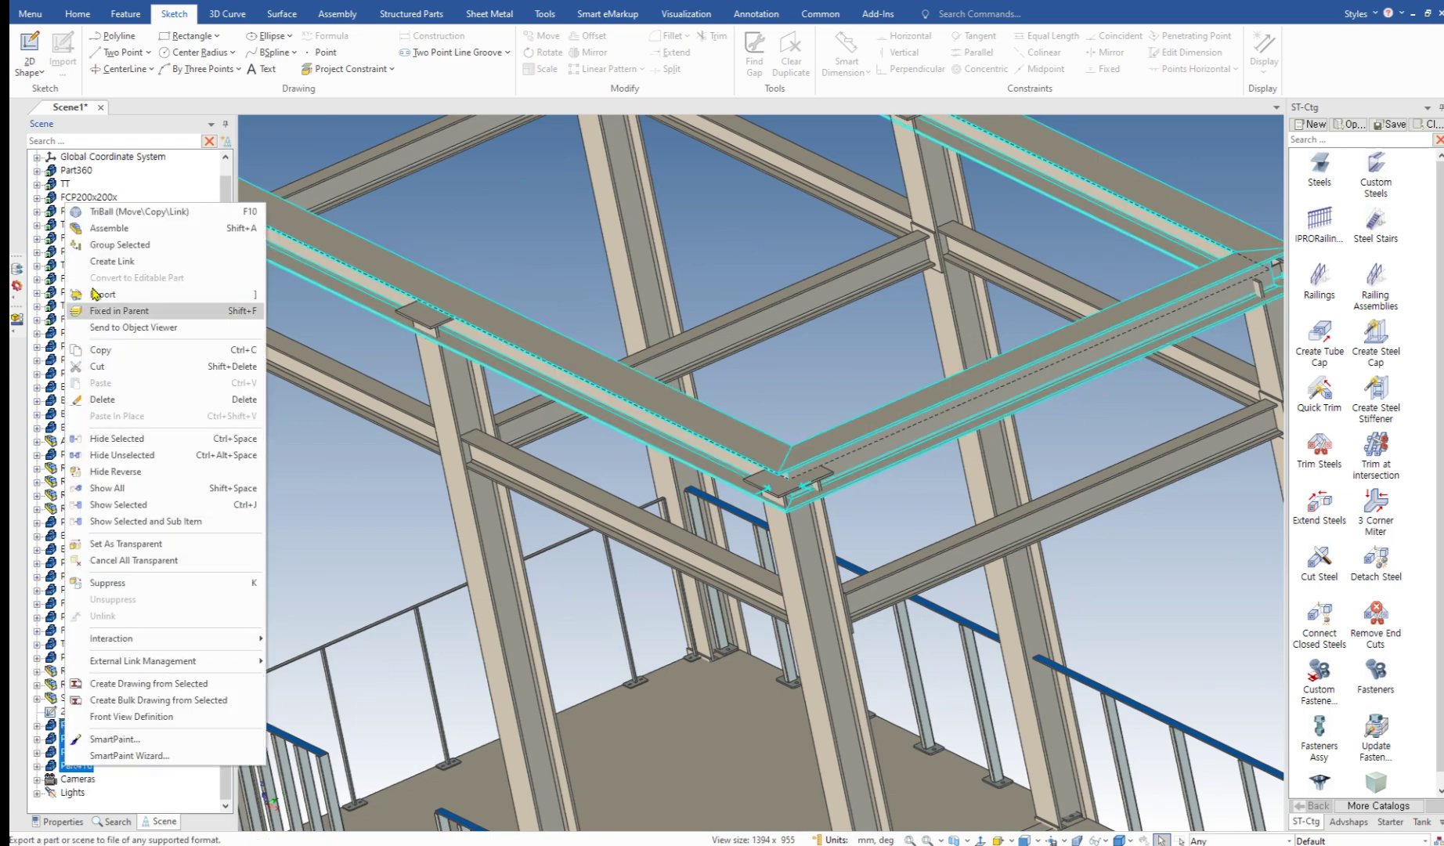
{"action": "left_click", "coordinate": [119, 245]}
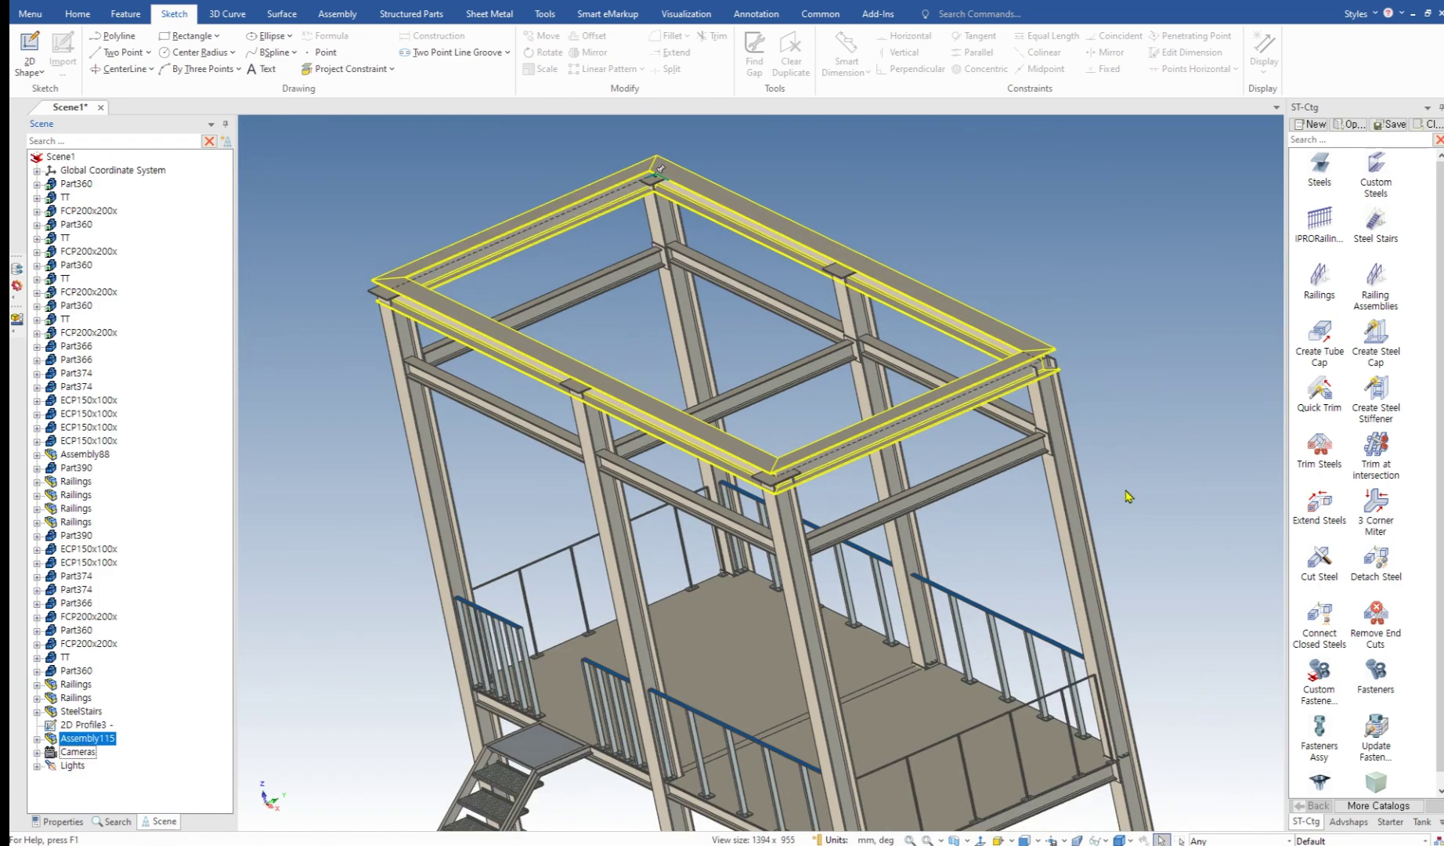
Step: Raise the roof beam assembly vertically with the TriBall until it is clear of the columns' cap plates
{"action": "key", "text": "F10"}
{"action": "middle_click_drag", "start_coordinate": [763, 336], "coordinate": [775, 266]}
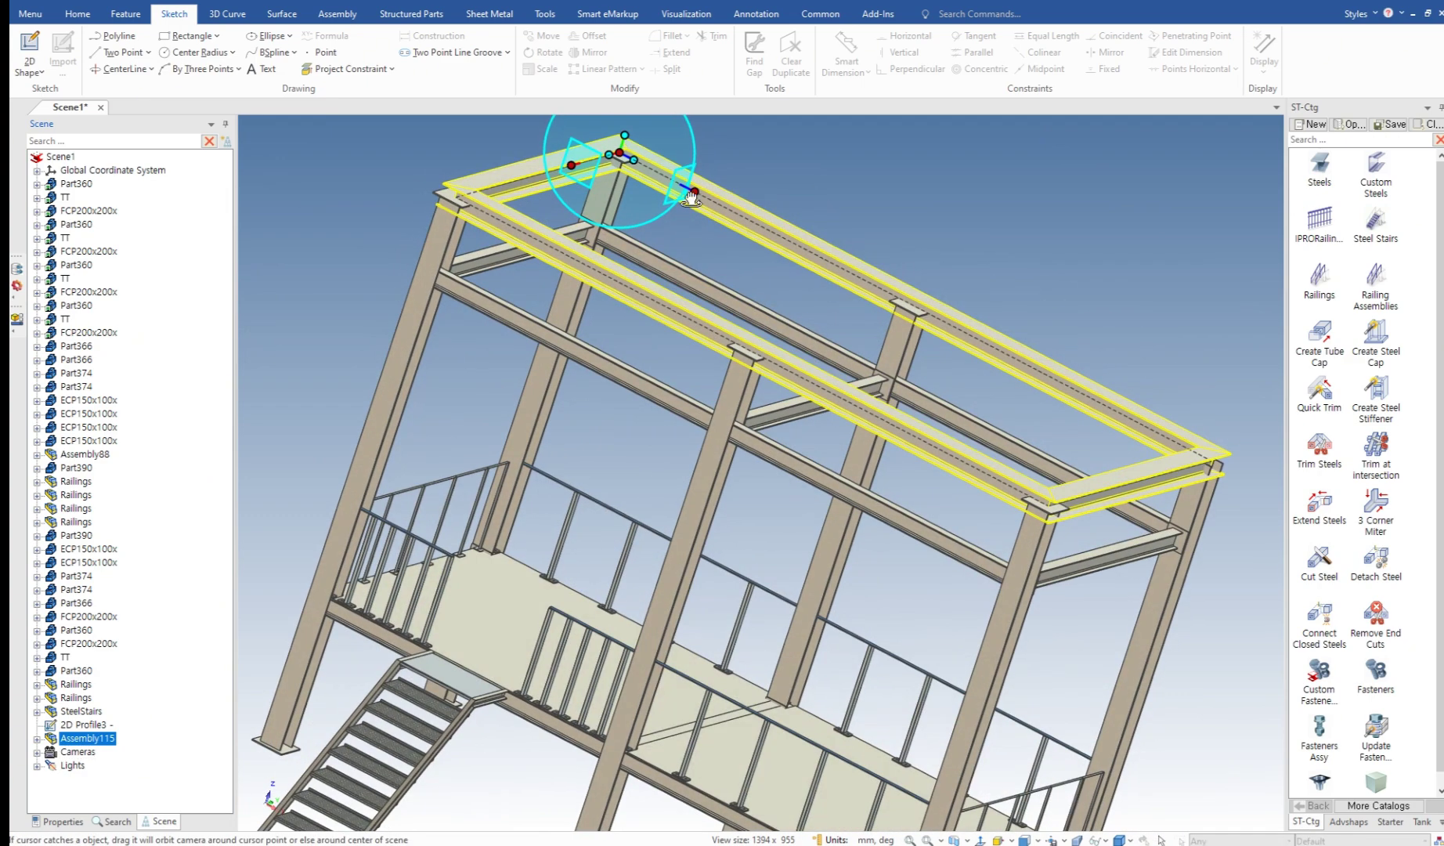
{"action": "scroll", "coordinate": [695, 271], "scroll_direction": "down", "scroll_amount": 2}
{"action": "scroll", "coordinate": [701, 220], "scroll_direction": "down", "scroll_amount": 2}
{"action": "scroll", "coordinate": [697, 226], "scroll_direction": "up", "scroll_amount": 3}
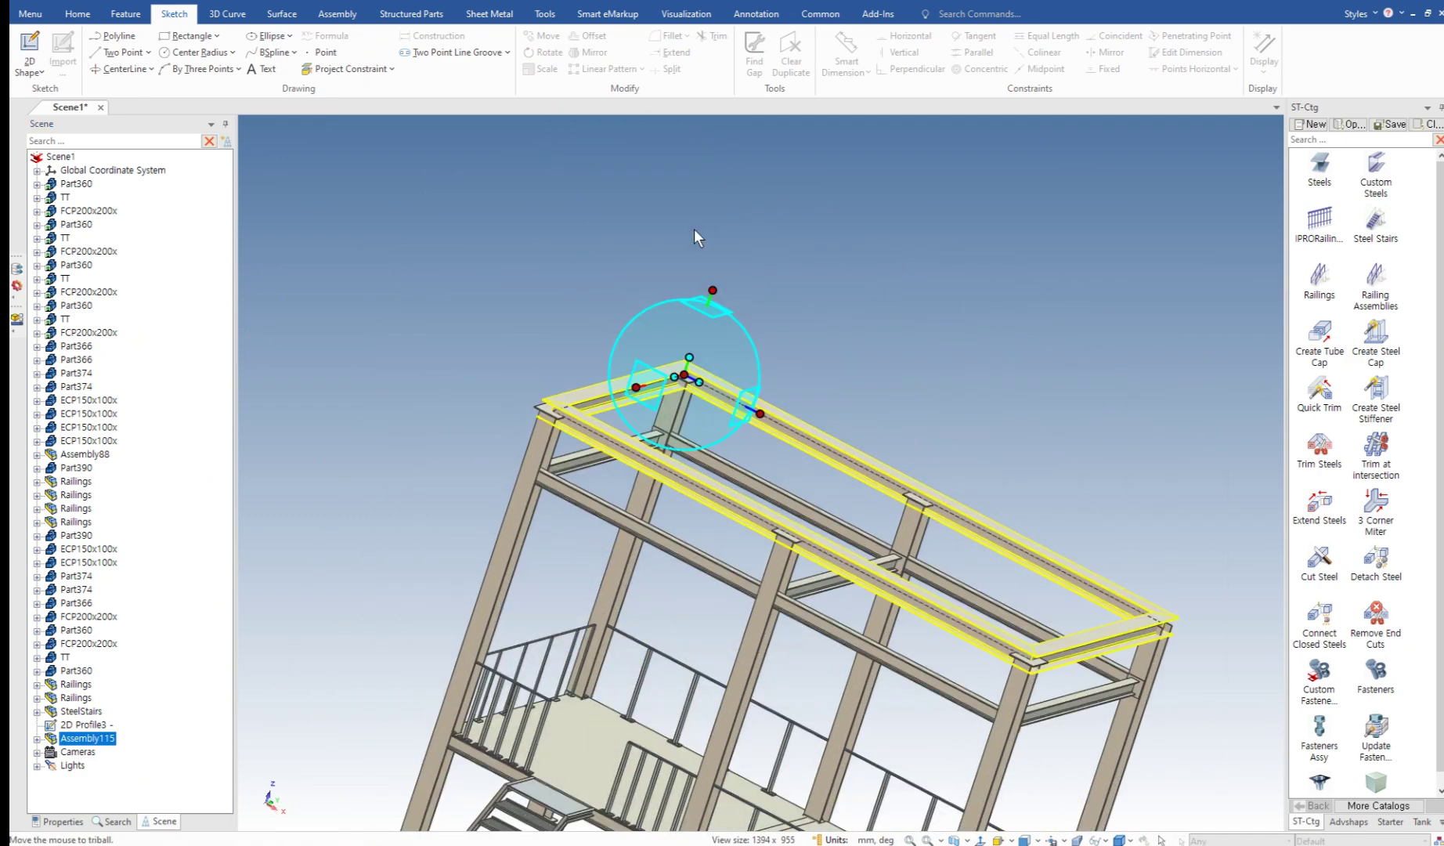
{"action": "left_click_drag", "start_coordinate": [711, 289], "coordinate": [743, 195]}
{"action": "scroll", "coordinate": [723, 323], "scroll_direction": "up", "scroll_amount": 1}
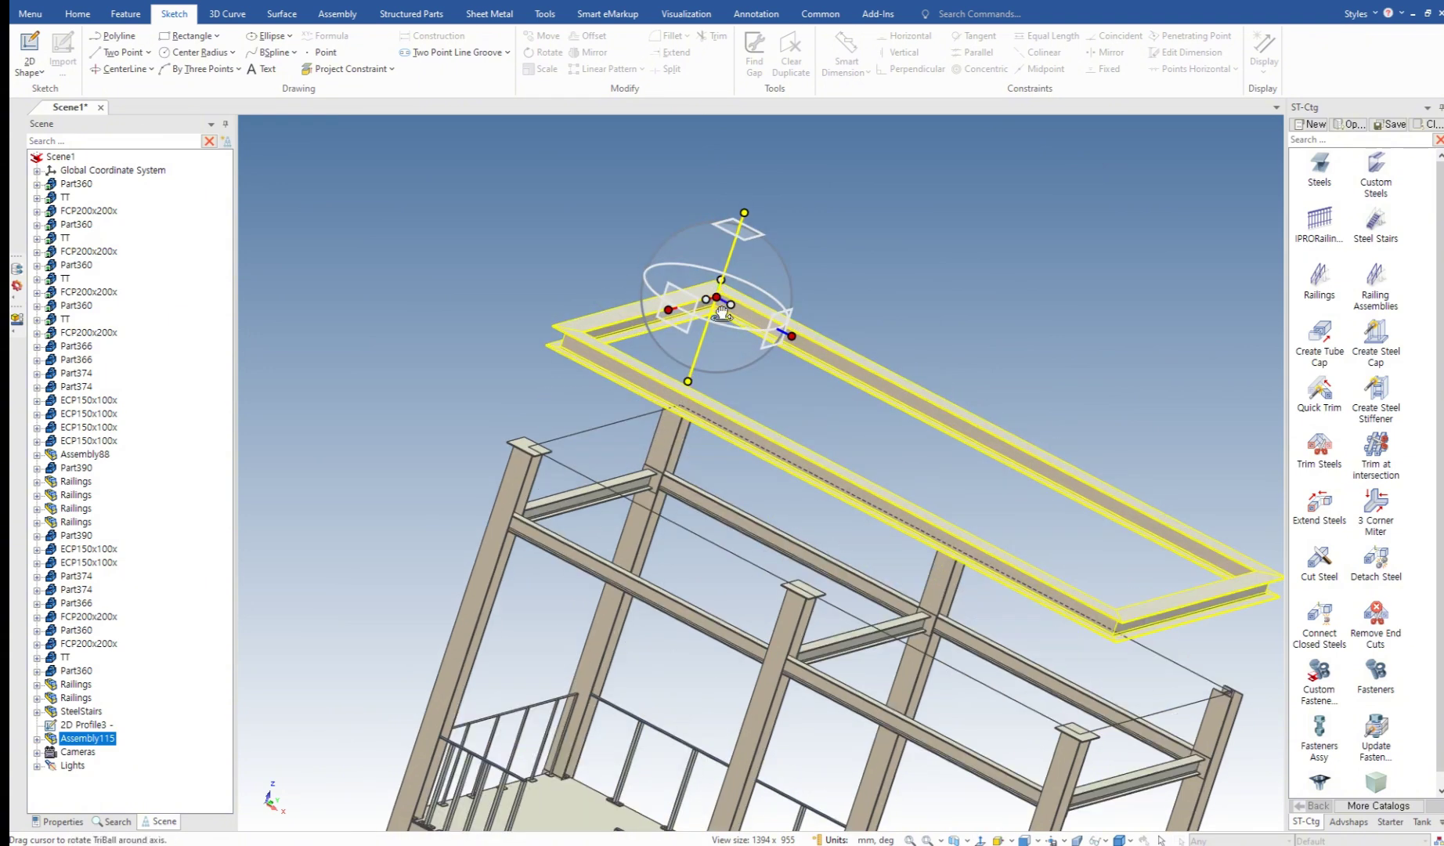
Step: Reposition only the TriBall along its vertical axis to the level of the roof frame's underside
{"action": "right_click", "coordinate": [721, 301]}
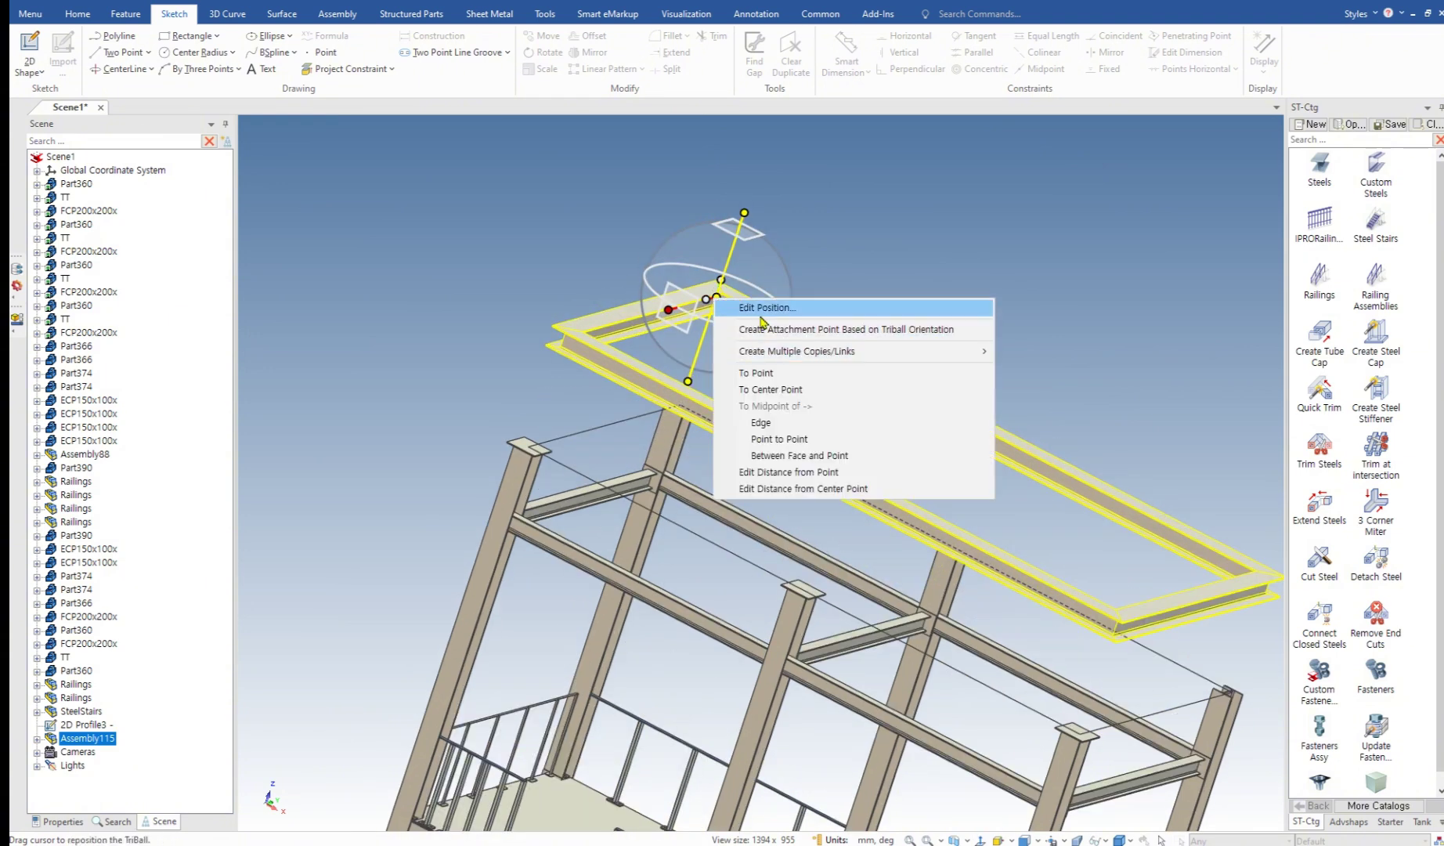
{"action": "left_click", "coordinate": [748, 371]}
{"action": "middle_click_drag", "start_coordinate": [669, 380], "coordinate": [741, 296]}
{"action": "scroll", "coordinate": [587, 400], "scroll_direction": "up", "scroll_amount": 3}
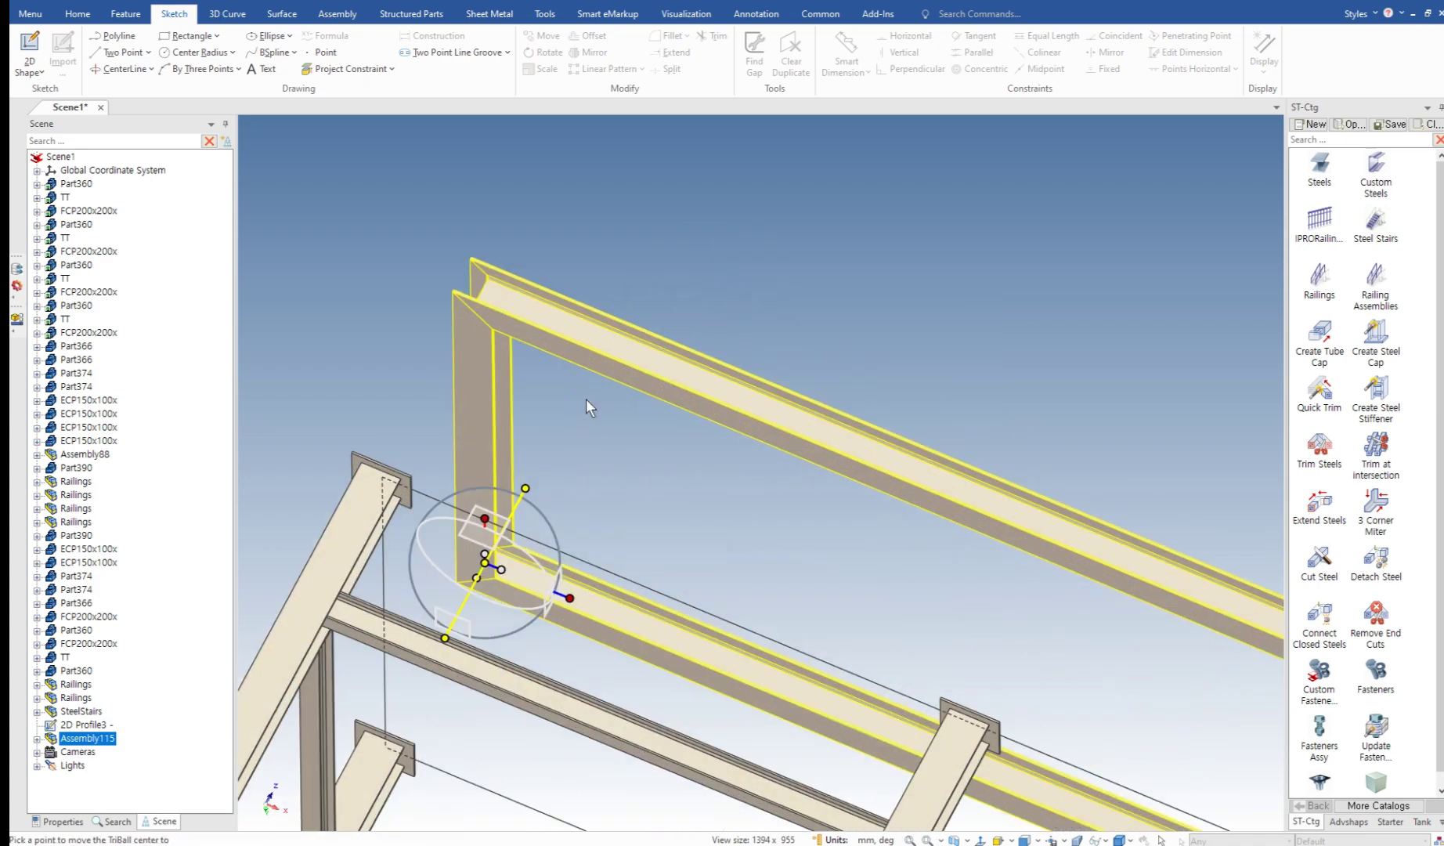
{"action": "left_click", "coordinate": [481, 387]}
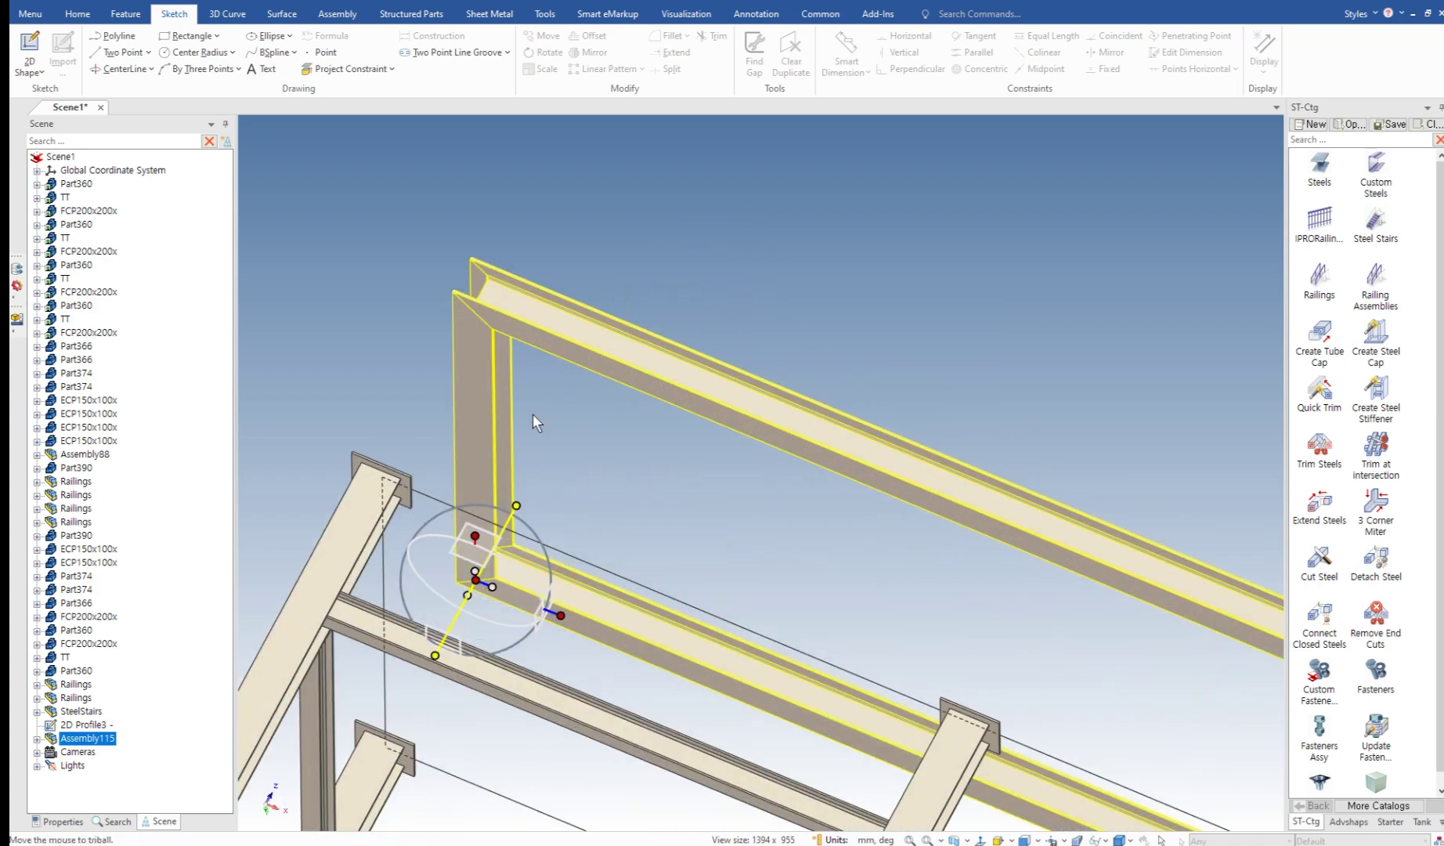
{"action": "scroll", "coordinate": [570, 458], "scroll_direction": "down", "scroll_amount": 1}
{"action": "middle_click_drag", "start_coordinate": [576, 465], "coordinate": [535, 528]}
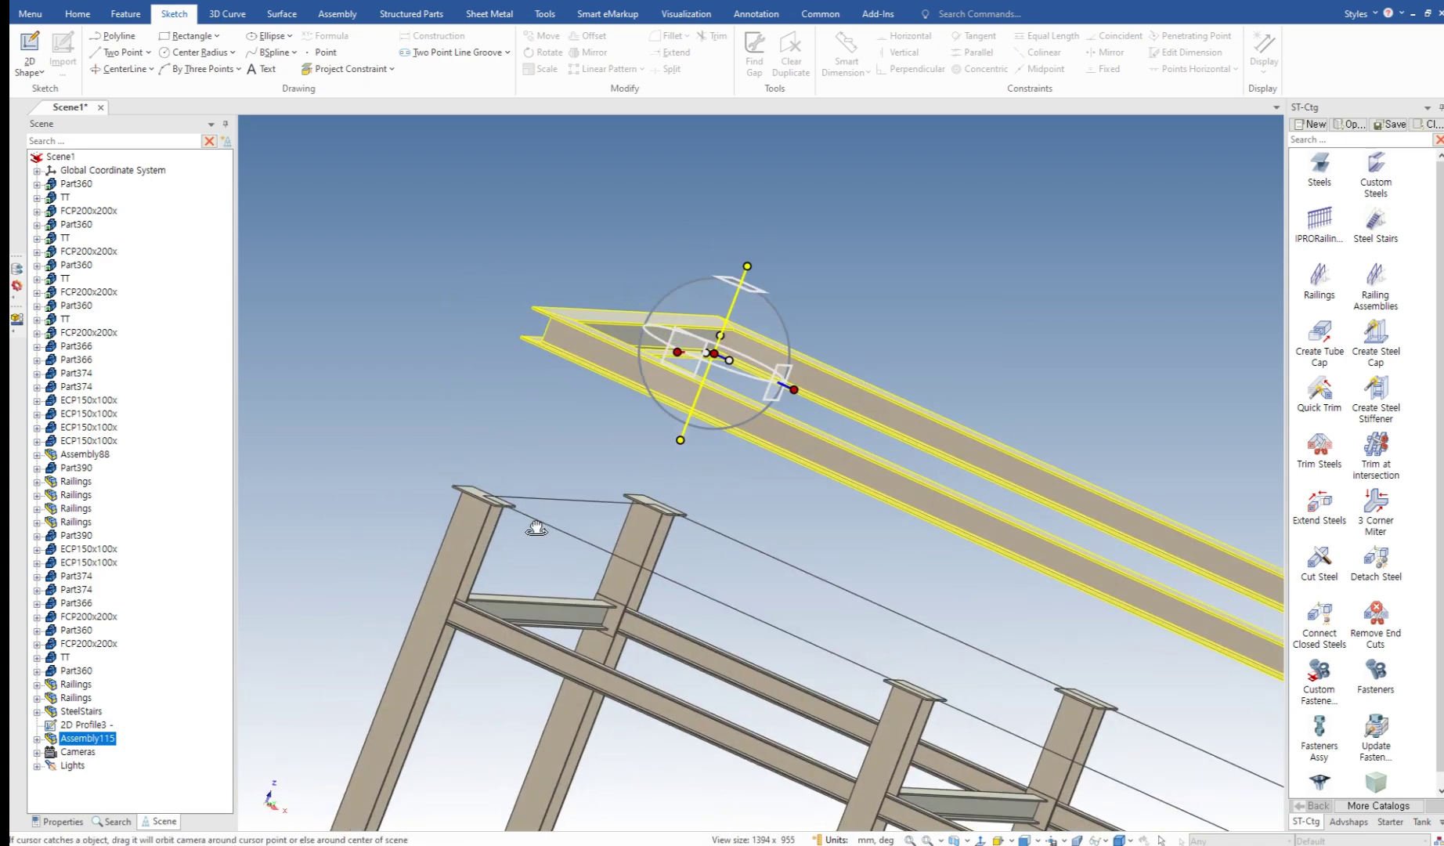
Step: Lower the roof beam assembly along the vertical axis to a point on the corner column's cap plate
{"action": "right_click", "coordinate": [748, 267]}
{"action": "left_click", "coordinate": [793, 279]}
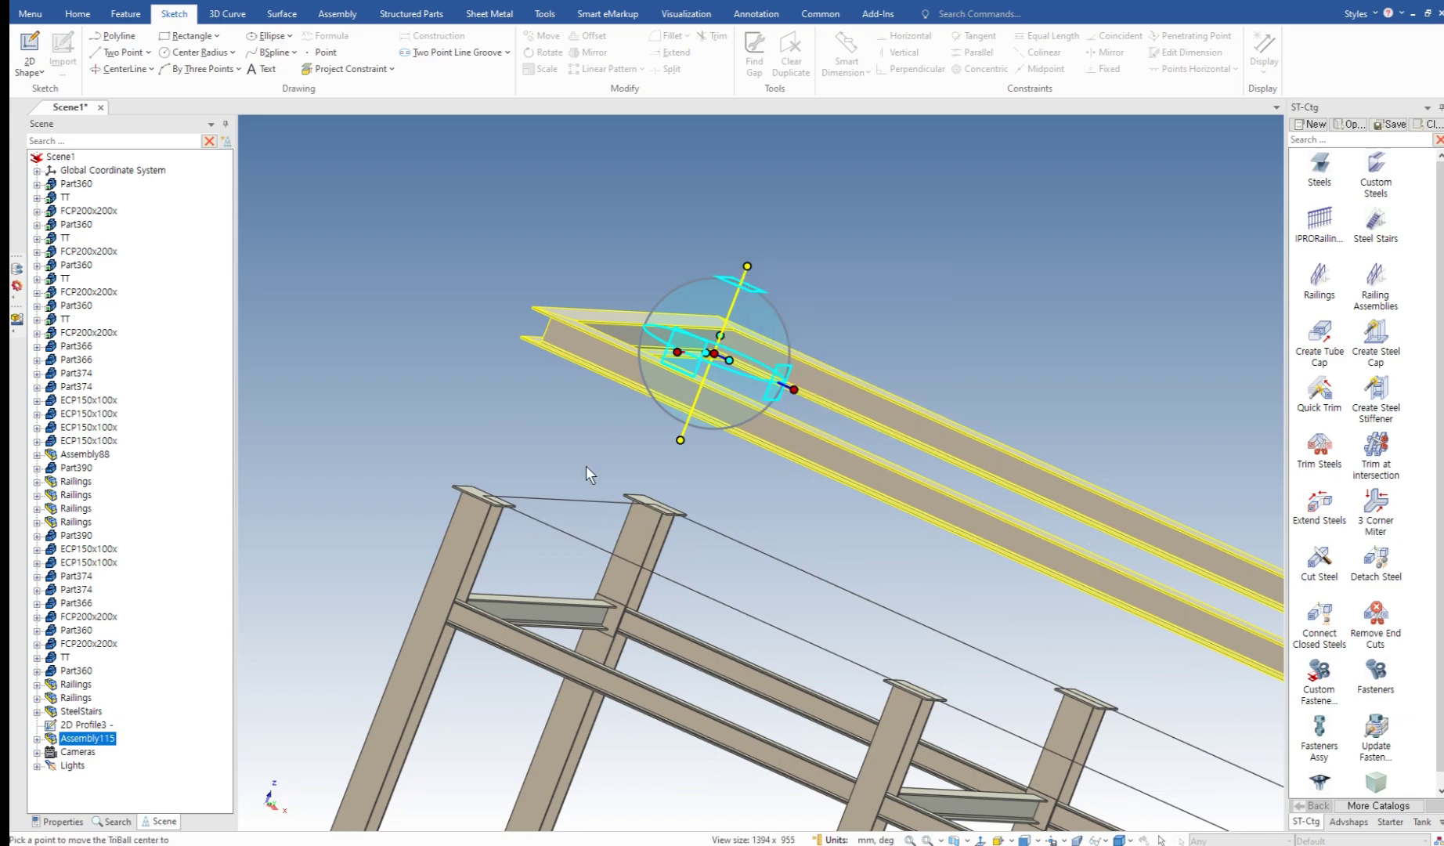
{"action": "middle_click_drag", "start_coordinate": [586, 465], "coordinate": [538, 589]}
{"action": "scroll", "coordinate": [533, 587], "scroll_direction": "up", "scroll_amount": 3}
{"action": "left_click", "coordinate": [486, 514]}
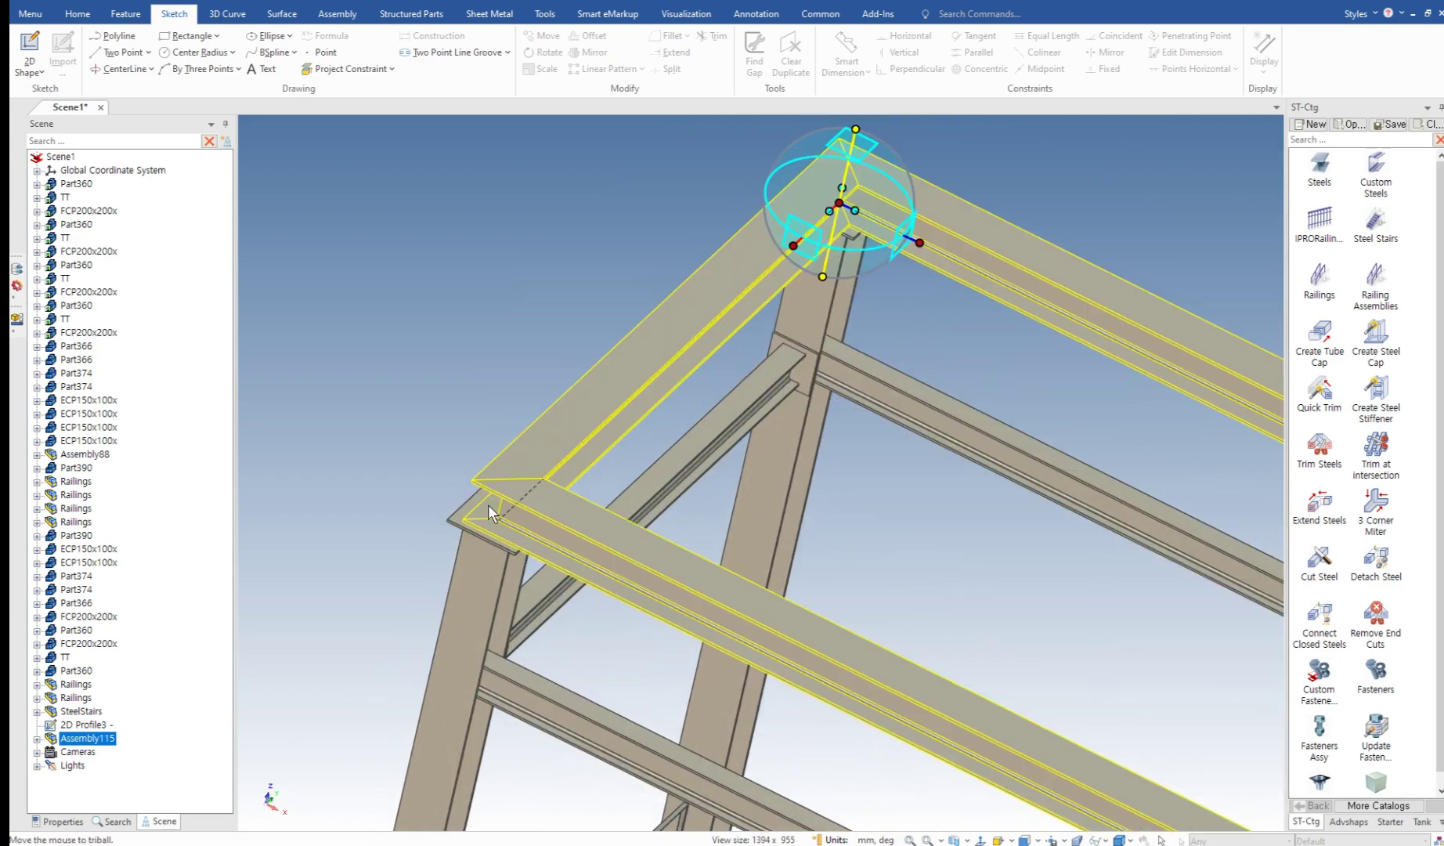
{"action": "scroll", "coordinate": [493, 517], "scroll_direction": "down", "scroll_amount": 3}
{"action": "left_click", "coordinate": [495, 463]}
Step: Start stretching the roof beam assembly with the stretch plane at the midpoint of its short end beam
{"action": "scroll", "coordinate": [499, 464], "scroll_direction": "down", "scroll_amount": 2}
{"action": "middle_click_drag", "start_coordinate": [871, 587], "coordinate": [794, 583]}
{"action": "scroll", "coordinate": [1150, 712], "scroll_direction": "up", "scroll_amount": 5}
{"action": "scroll", "coordinate": [929, 564], "scroll_direction": "down", "scroll_amount": 2}
{"action": "scroll", "coordinate": [928, 564], "scroll_direction": "down", "scroll_amount": 5}
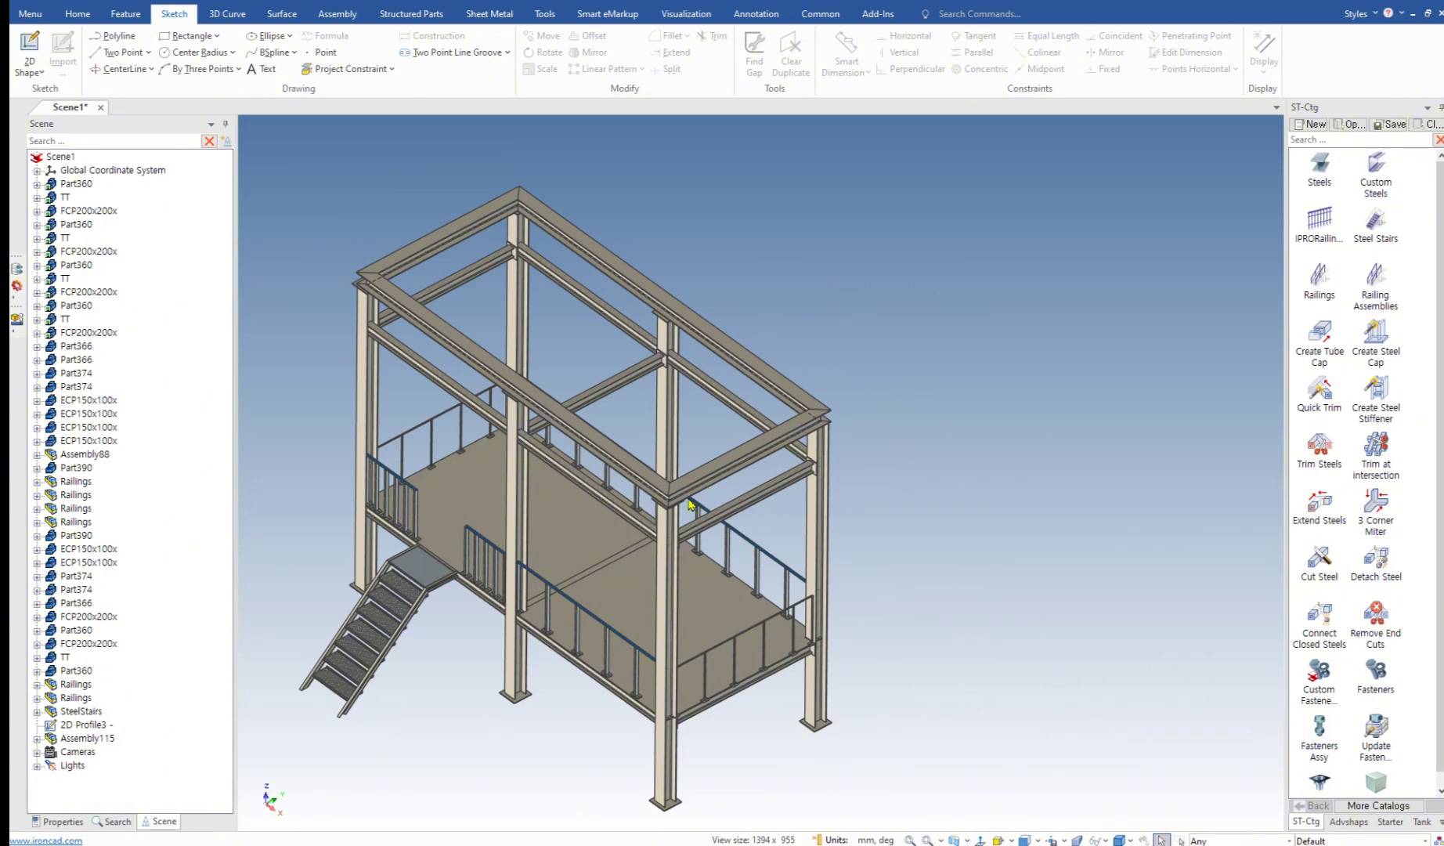
{"action": "left_click", "coordinate": [72, 738]}
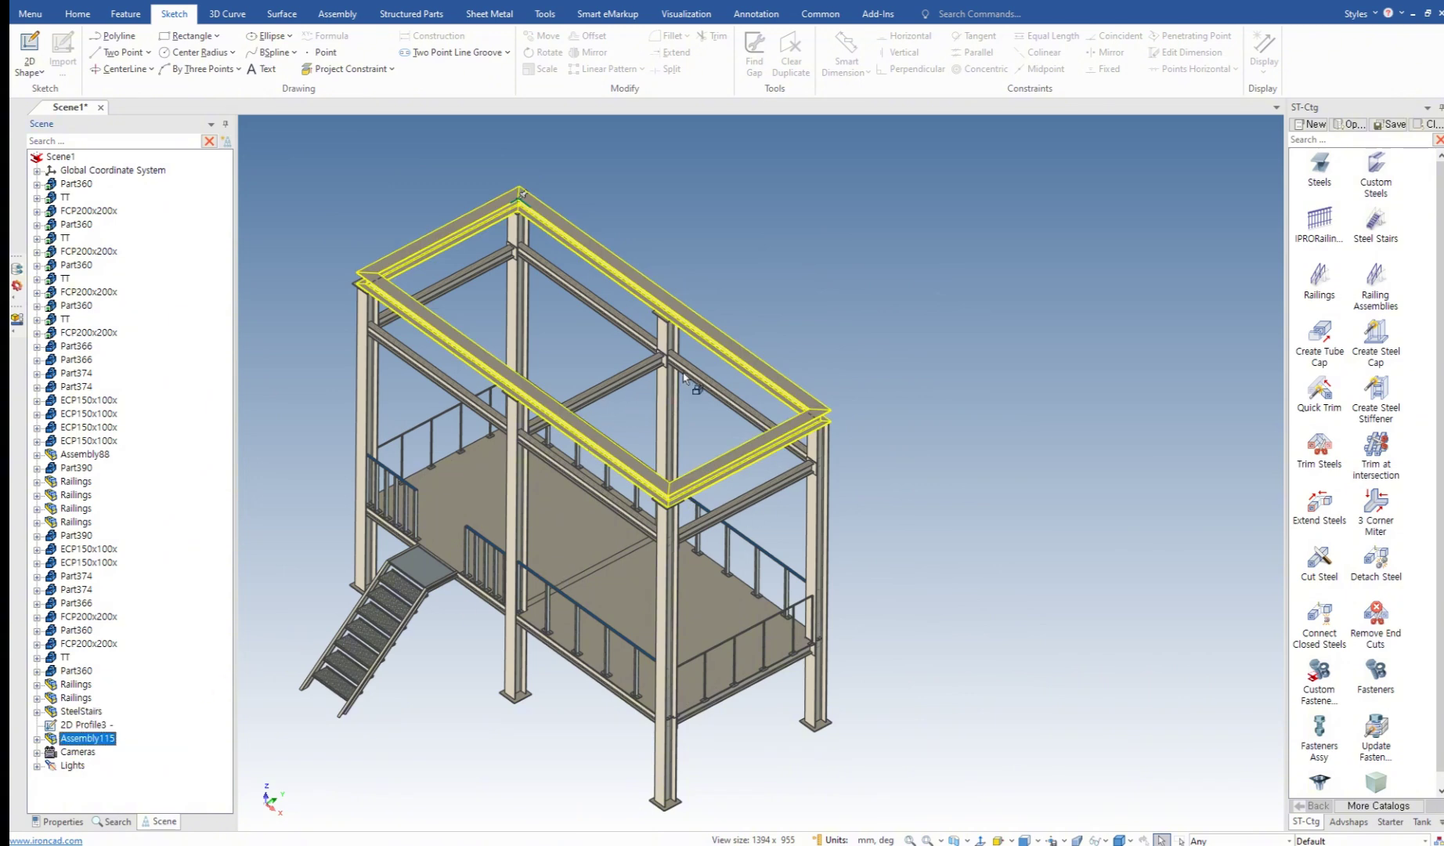
{"action": "key", "text": "s"}
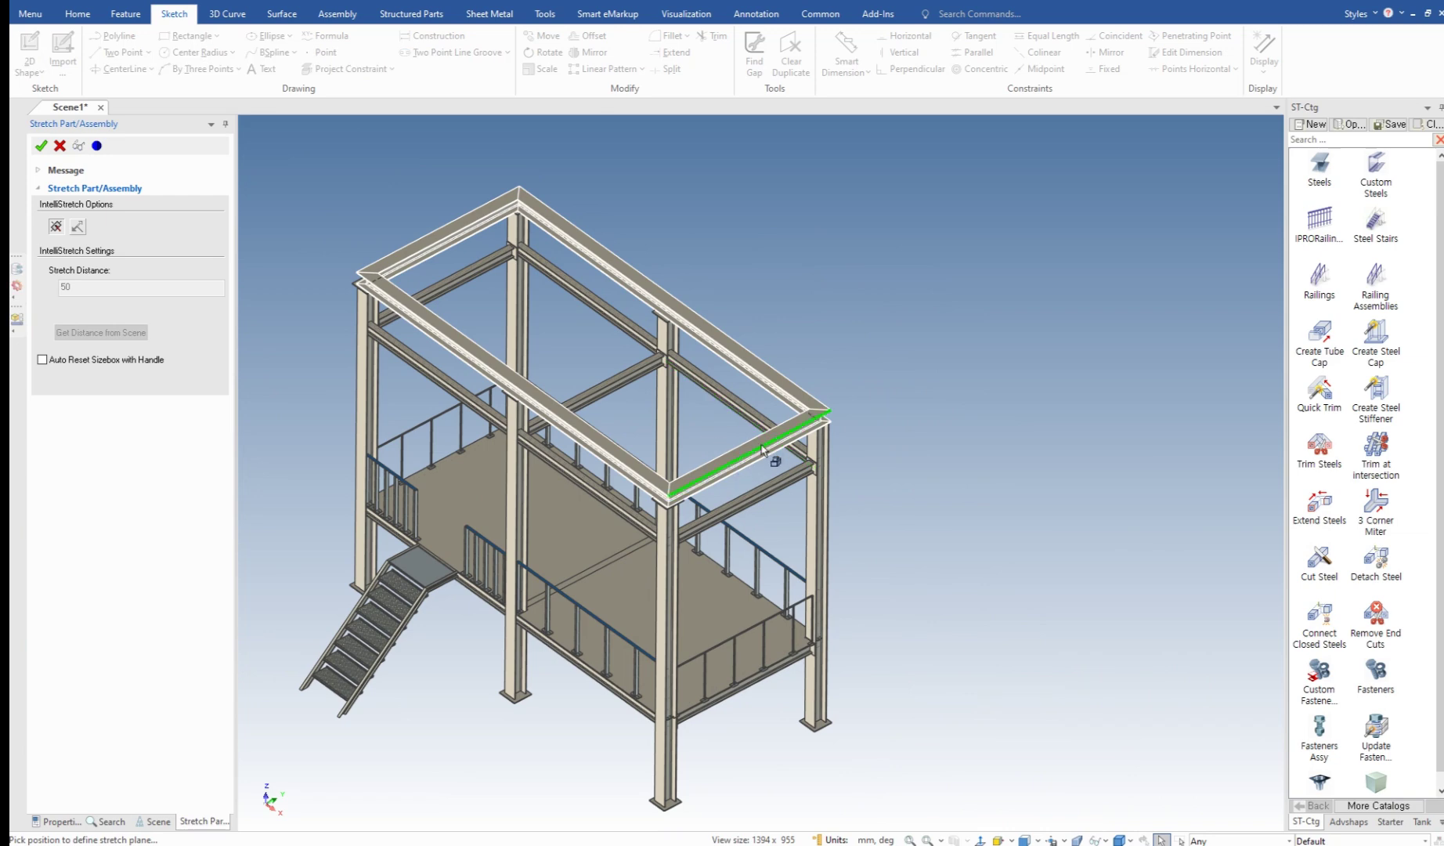
{"action": "left_click", "coordinate": [749, 453]}
{"action": "scroll", "coordinate": [743, 451], "scroll_direction": "up", "scroll_amount": 2}
{"action": "middle_click_drag", "start_coordinate": [744, 451], "coordinate": [696, 489]}
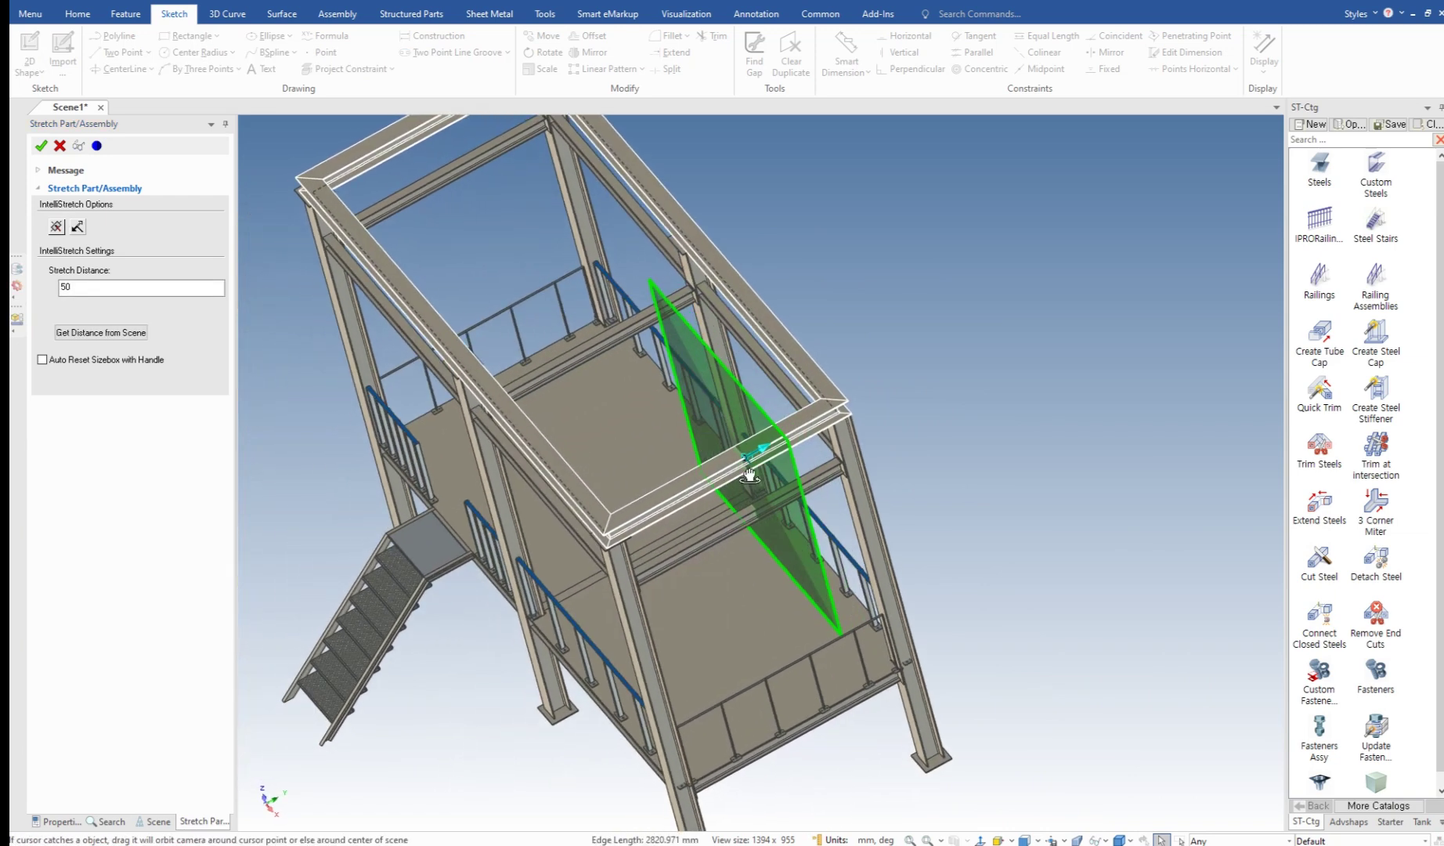
Step: Try to take the stretch distance from the scene between the roof frame's outer edge and a column's cap plate
{"action": "left_click", "coordinate": [101, 332]}
{"action": "scroll", "coordinate": [706, 388], "scroll_direction": "up", "scroll_amount": 8}
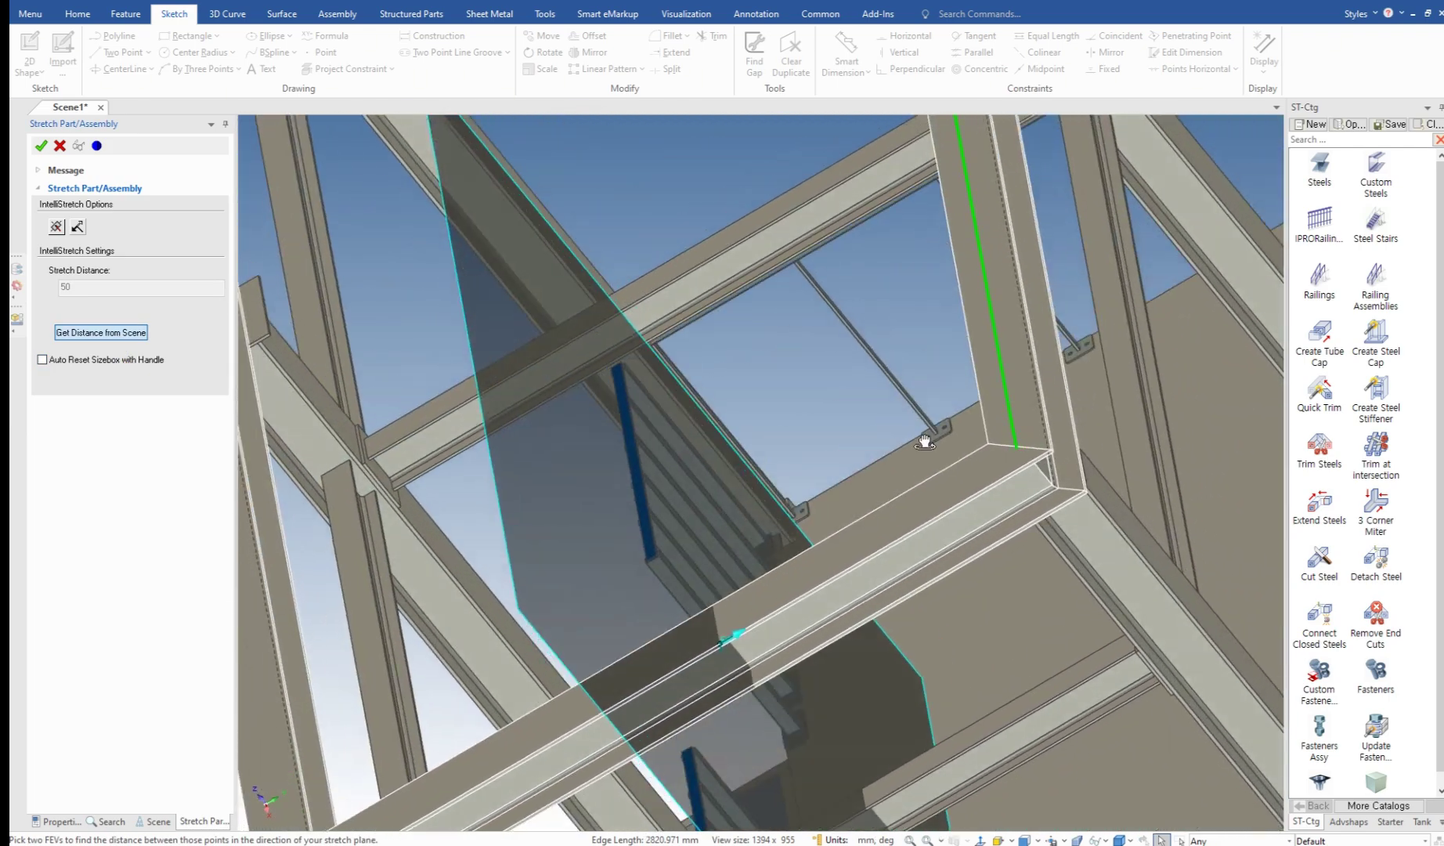
{"action": "middle_click_drag", "start_coordinate": [925, 443], "coordinate": [933, 383]}
{"action": "scroll", "coordinate": [1041, 398], "scroll_direction": "up", "scroll_amount": 5}
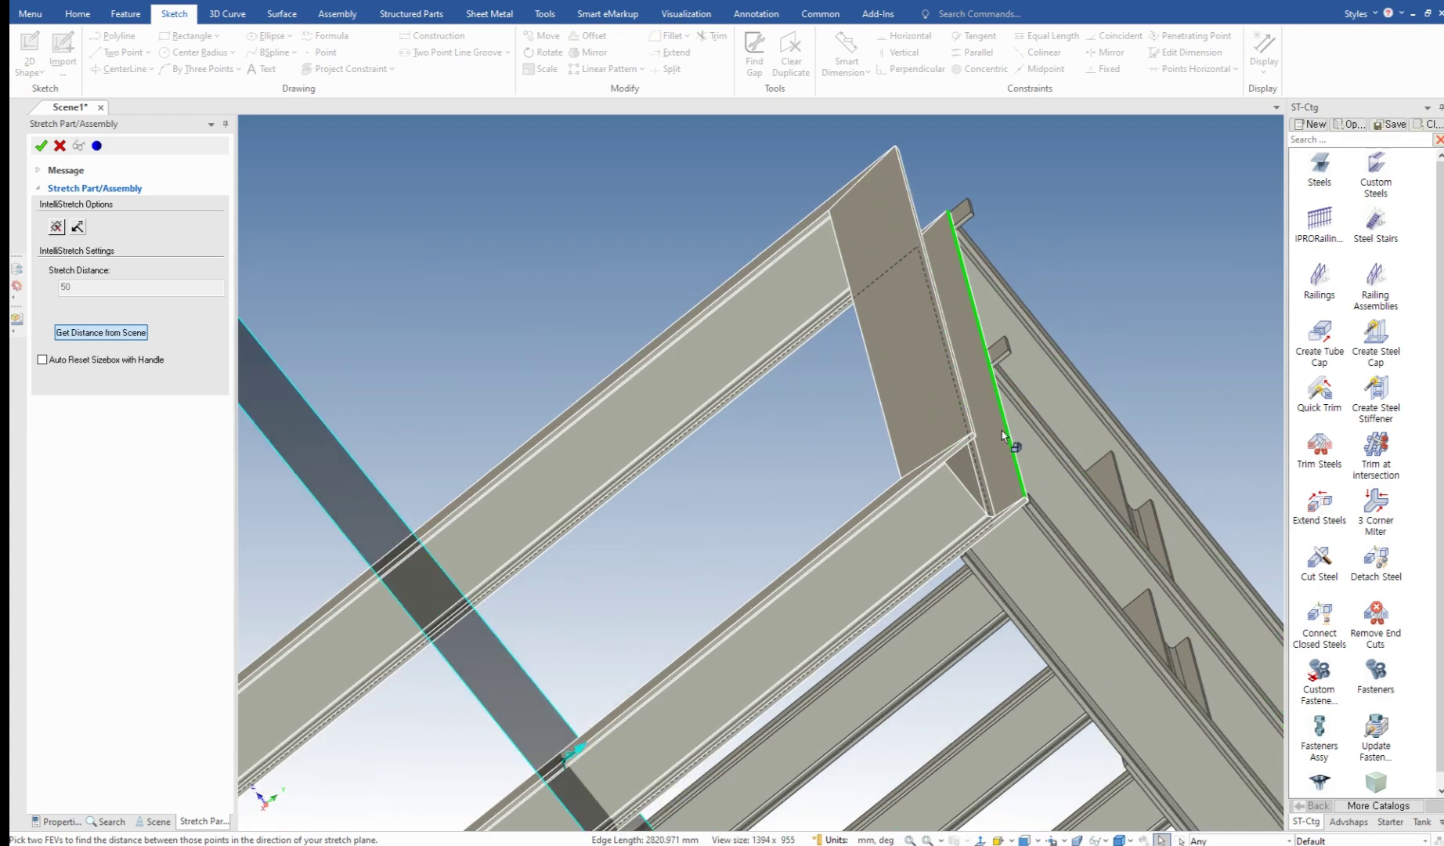
{"action": "middle_click_drag", "start_coordinate": [1010, 526], "coordinate": [965, 495]}
{"action": "scroll", "coordinate": [1073, 586], "scroll_direction": "up", "scroll_amount": 2}
{"action": "scroll", "coordinate": [1072, 585], "scroll_direction": "up", "scroll_amount": 4}
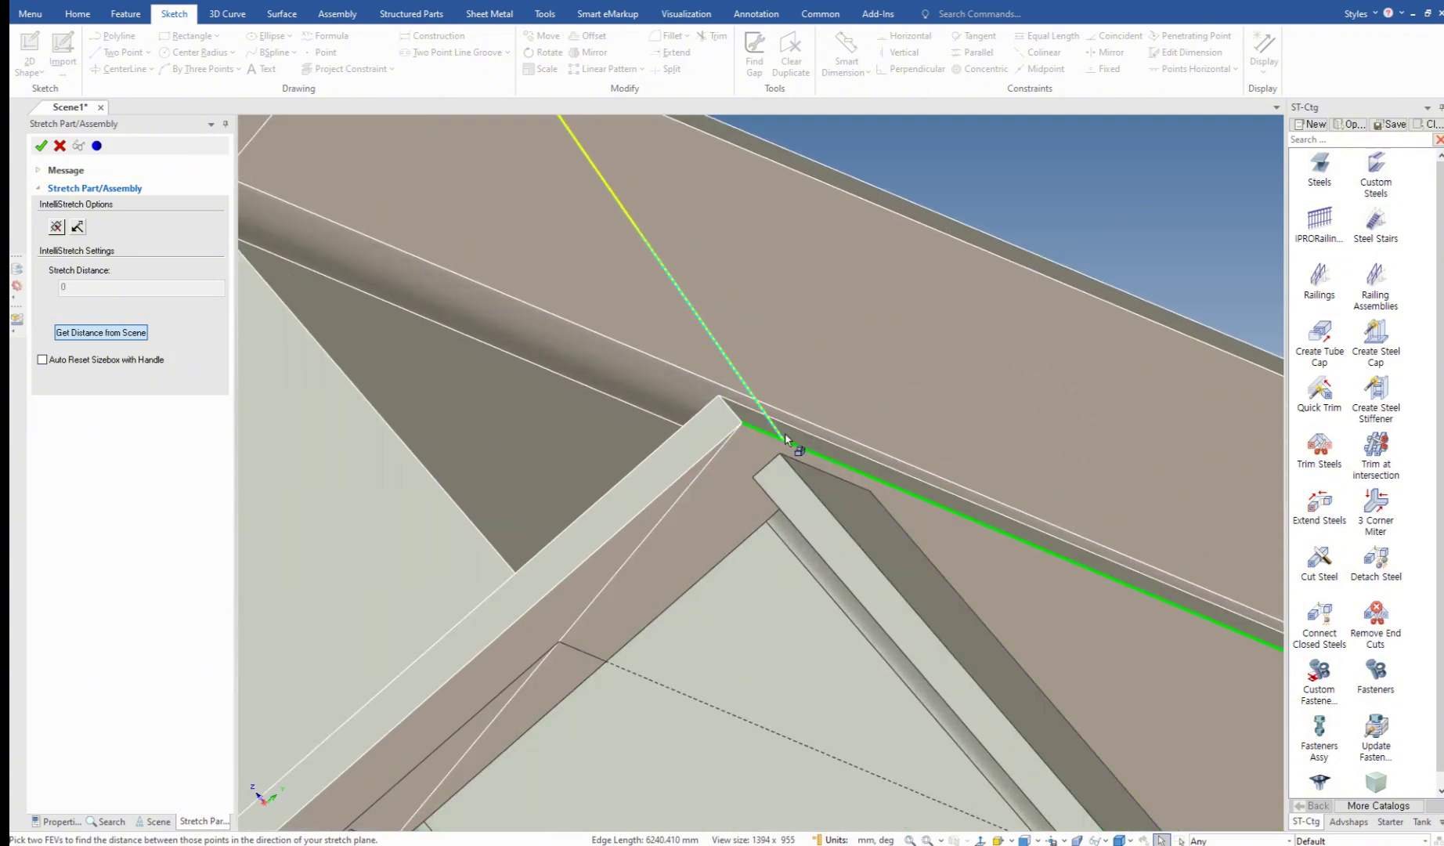
{"action": "left_click", "coordinate": [786, 430]}
{"action": "scroll", "coordinate": [786, 433], "scroll_direction": "down", "scroll_amount": 5}
{"action": "middle_click_drag", "start_coordinate": [859, 507], "coordinate": [794, 476]}
{"action": "left_click", "coordinate": [760, 464]}
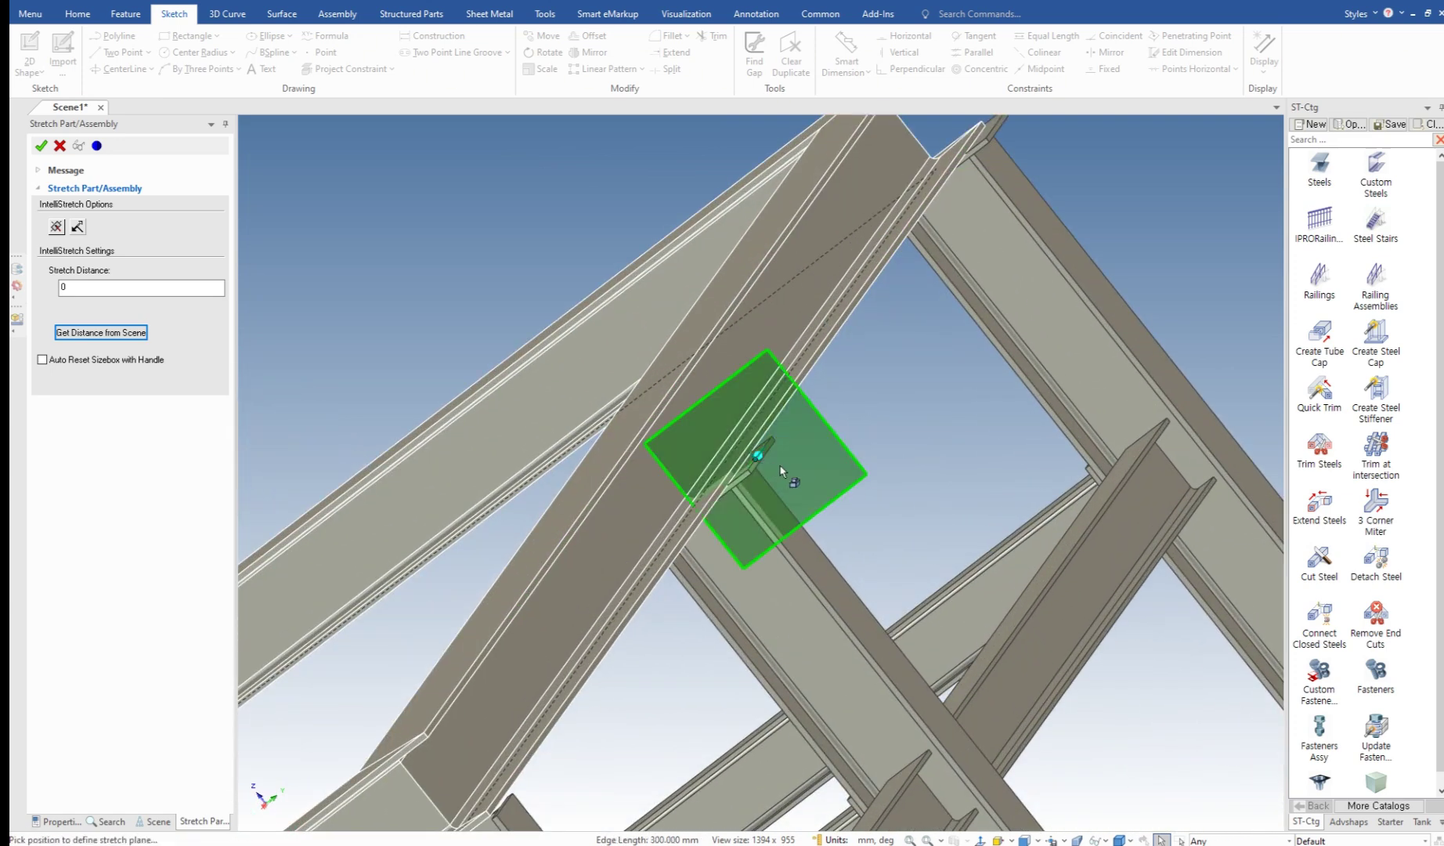
{"action": "scroll", "coordinate": [827, 479], "scroll_direction": "down", "scroll_amount": 4}
{"action": "left_click", "coordinate": [622, 239]}
{"action": "middle_click_drag", "start_coordinate": [622, 239], "coordinate": [728, 307]}
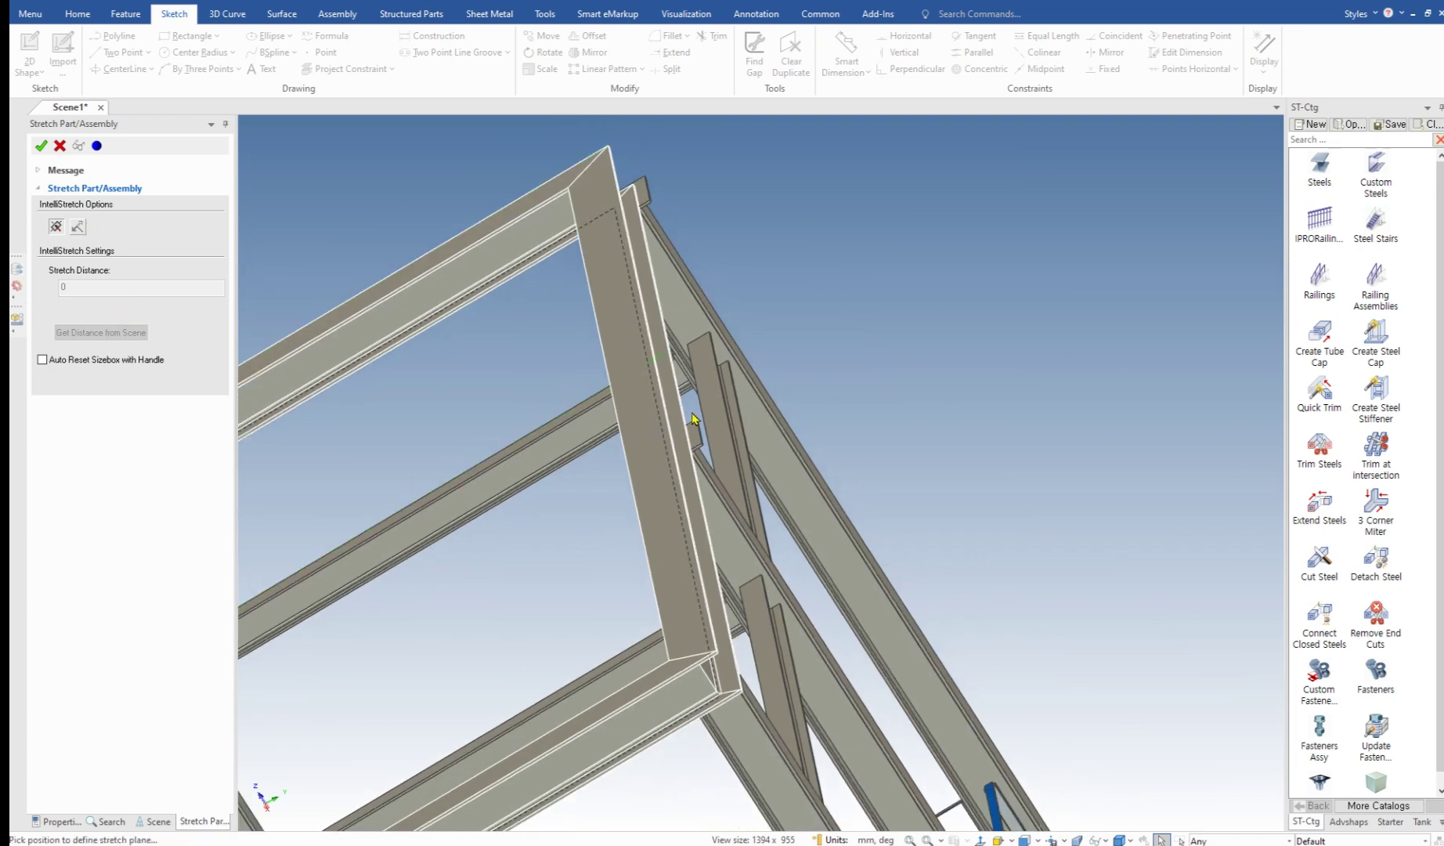
Step: Place the stretch plane across the roof frame's short end beam, near its corner
{"action": "middle_click_drag", "start_coordinate": [650, 528], "coordinate": [563, 480]}
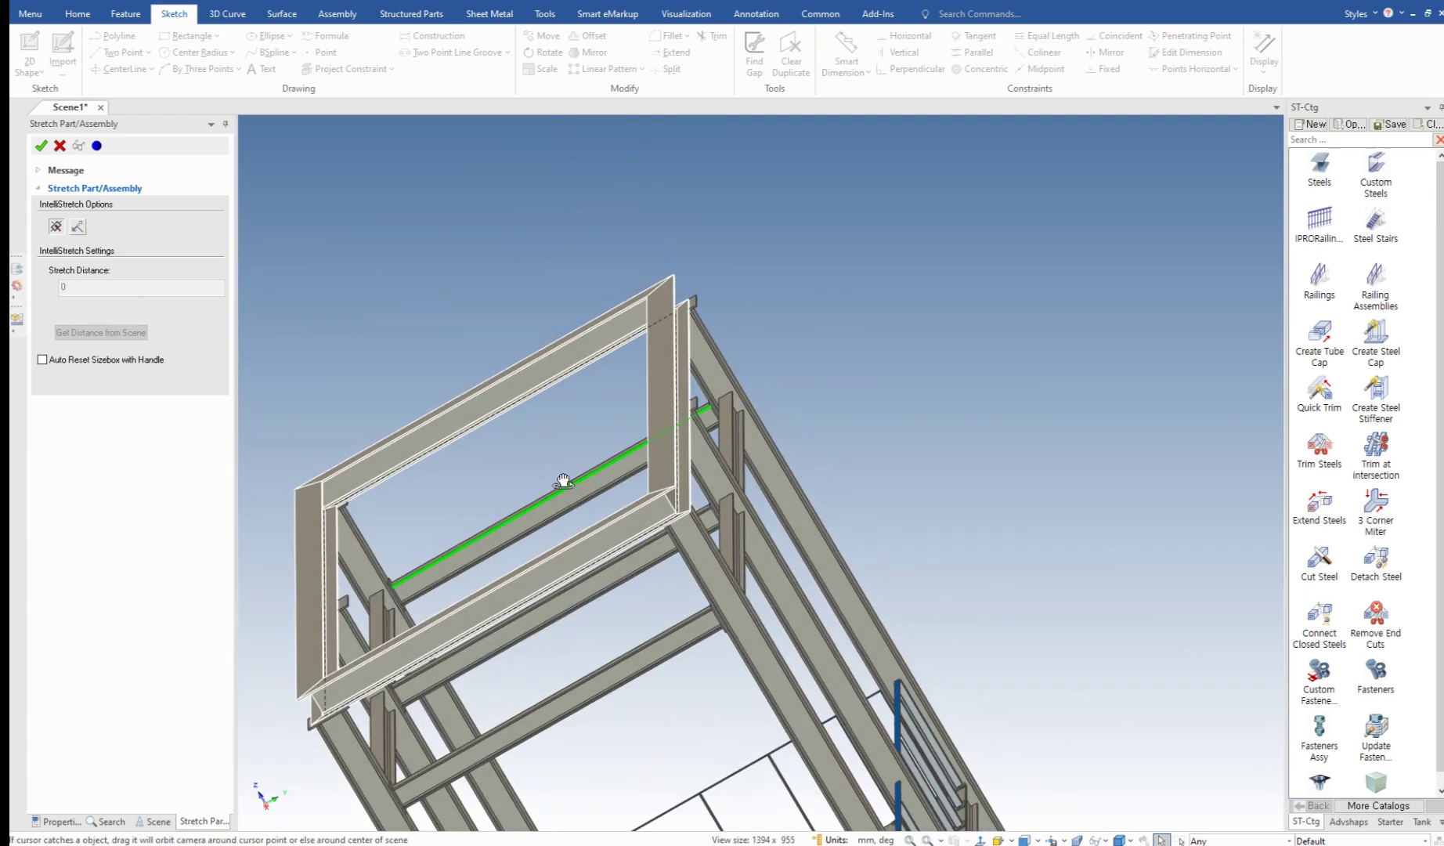
{"action": "scroll", "coordinate": [682, 489], "scroll_direction": "up", "scroll_amount": 3}
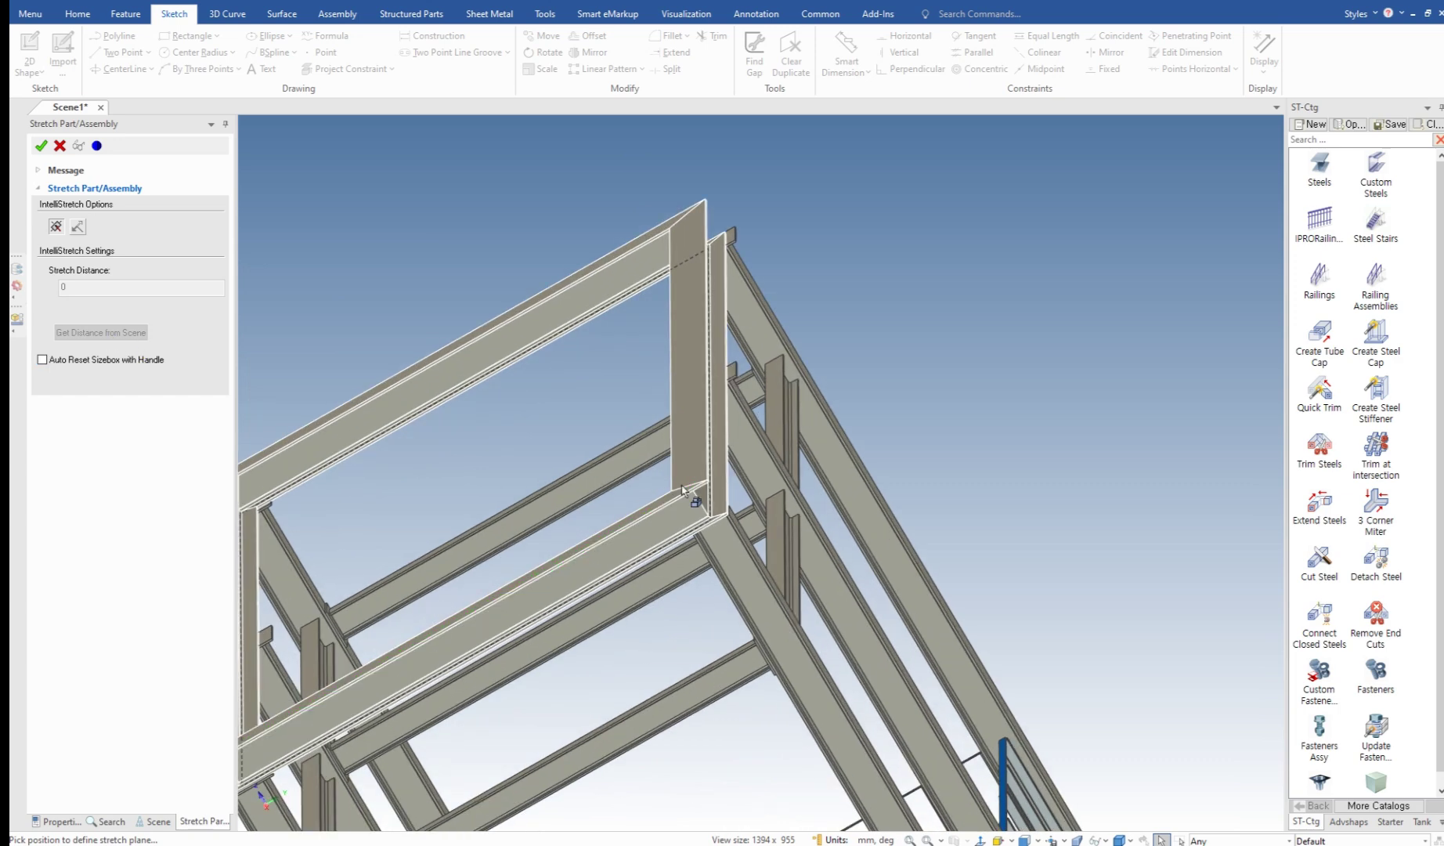
{"action": "scroll", "coordinate": [635, 529], "scroll_direction": "up", "scroll_amount": 2}
{"action": "left_click", "coordinate": [633, 527]}
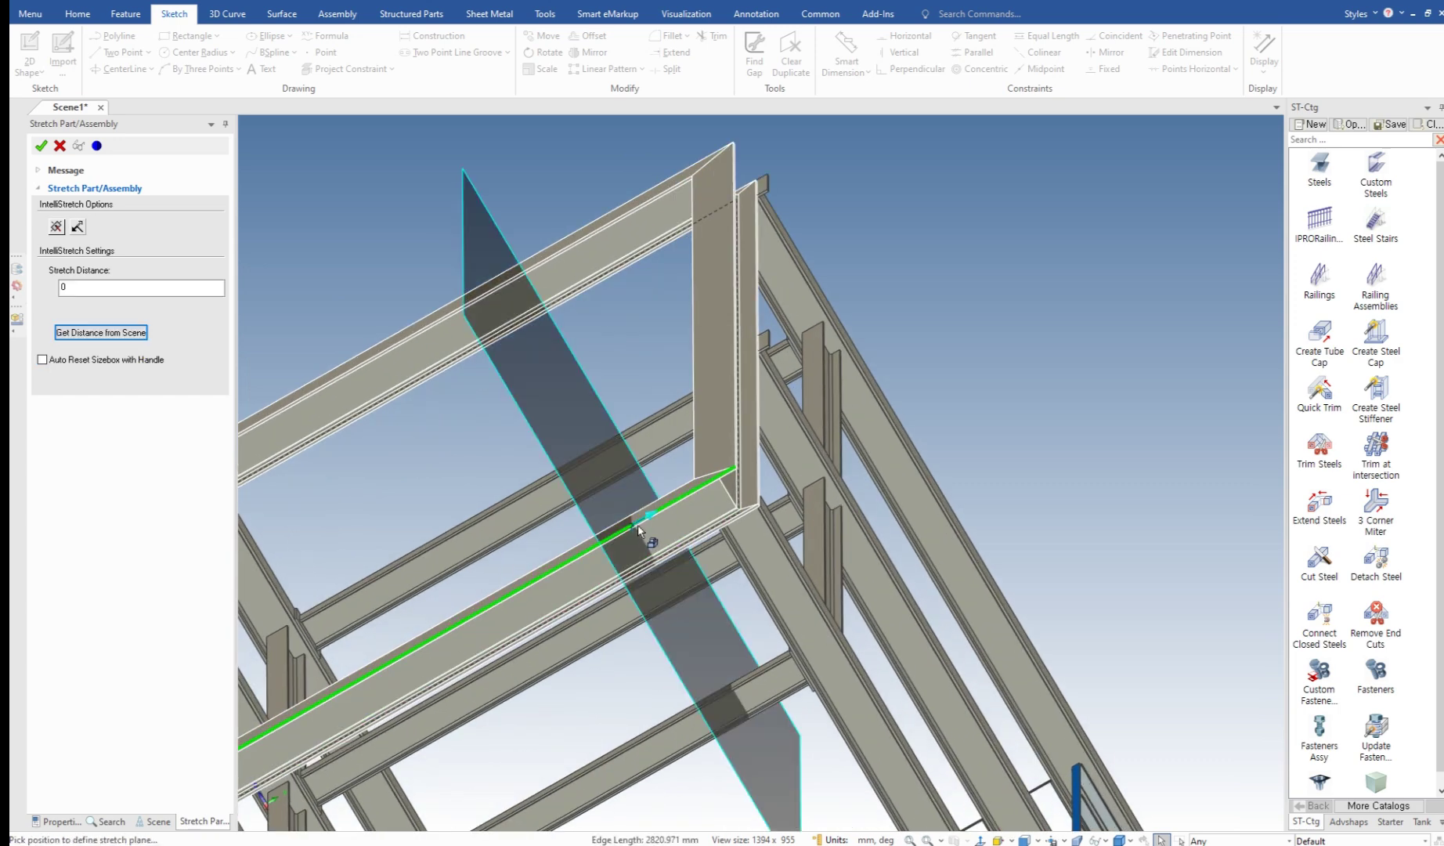
Step: Stretch the roof frame 50 mm sideways, taking the distance from the long beam's outer edge to the middle column's cap plate edge
{"action": "middle_click_drag", "start_coordinate": [640, 528], "coordinate": [694, 550]}
{"action": "left_click", "coordinate": [132, 333]}
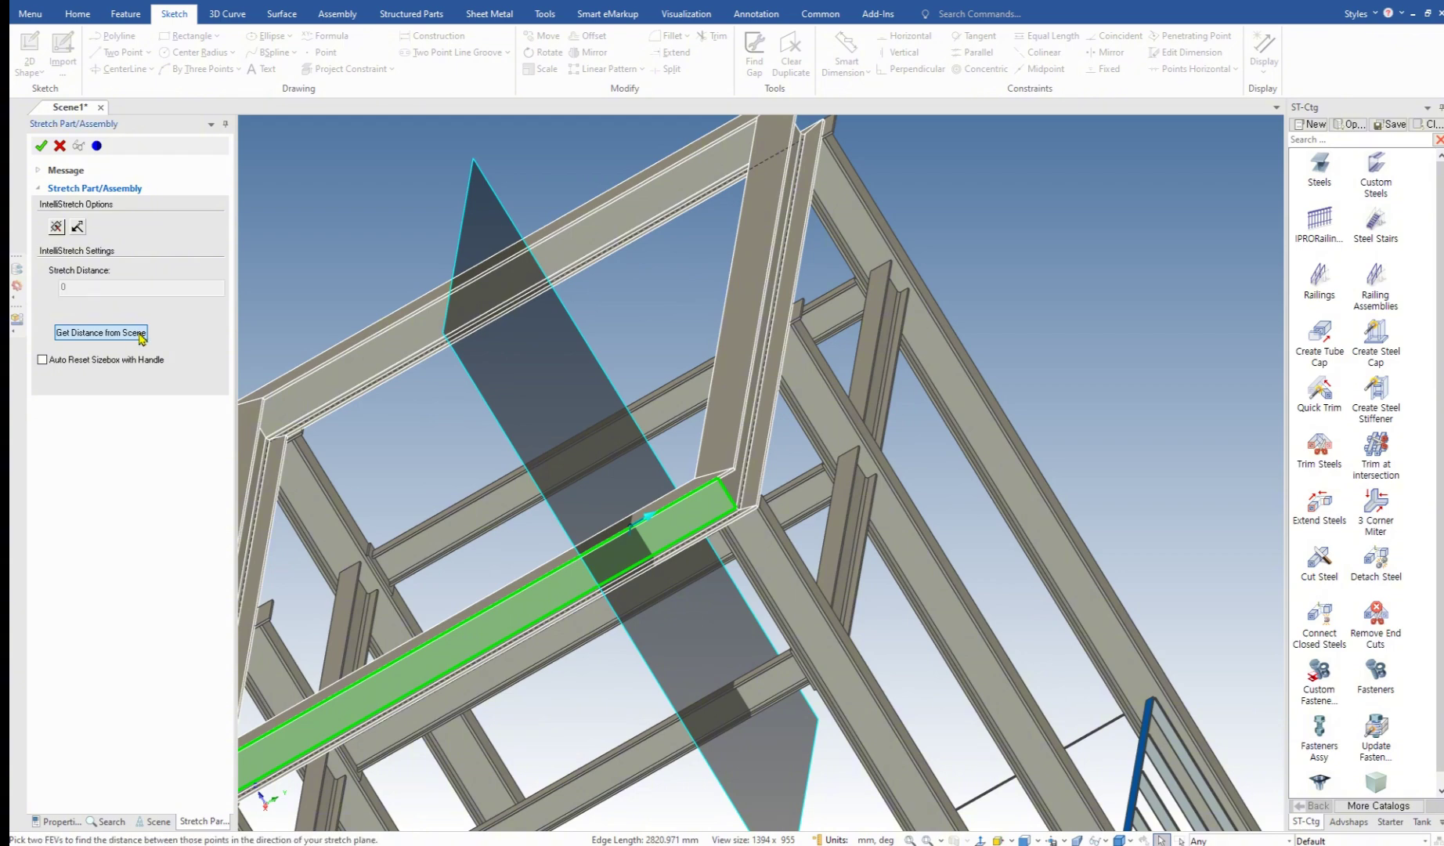
{"action": "scroll", "coordinate": [735, 554], "scroll_direction": "up", "scroll_amount": 5}
{"action": "scroll", "coordinate": [793, 472], "scroll_direction": "up", "scroll_amount": 1}
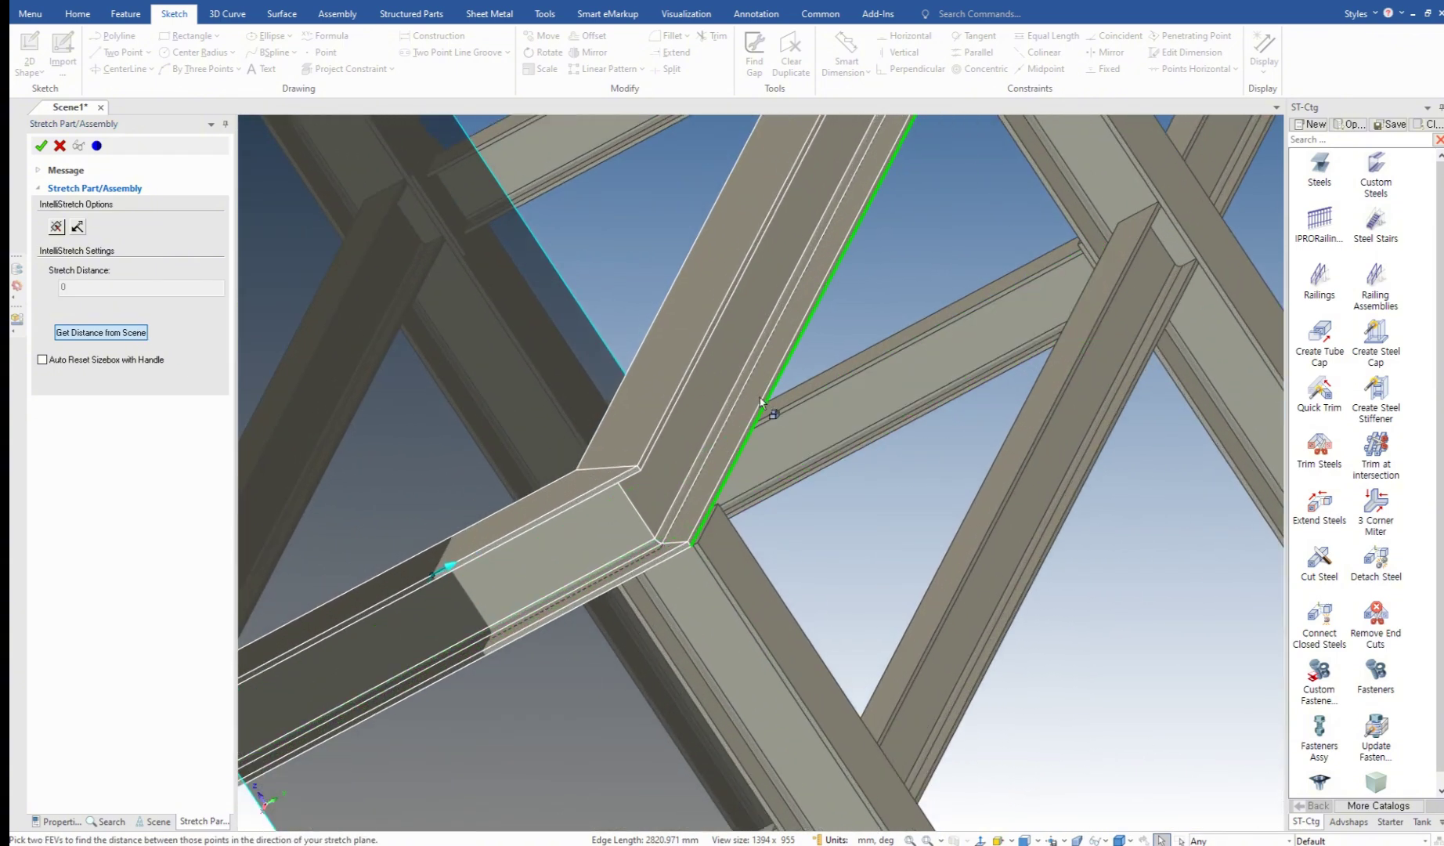
{"action": "left_click", "coordinate": [699, 361]}
{"action": "scroll", "coordinate": [783, 392], "scroll_direction": "down", "scroll_amount": 7}
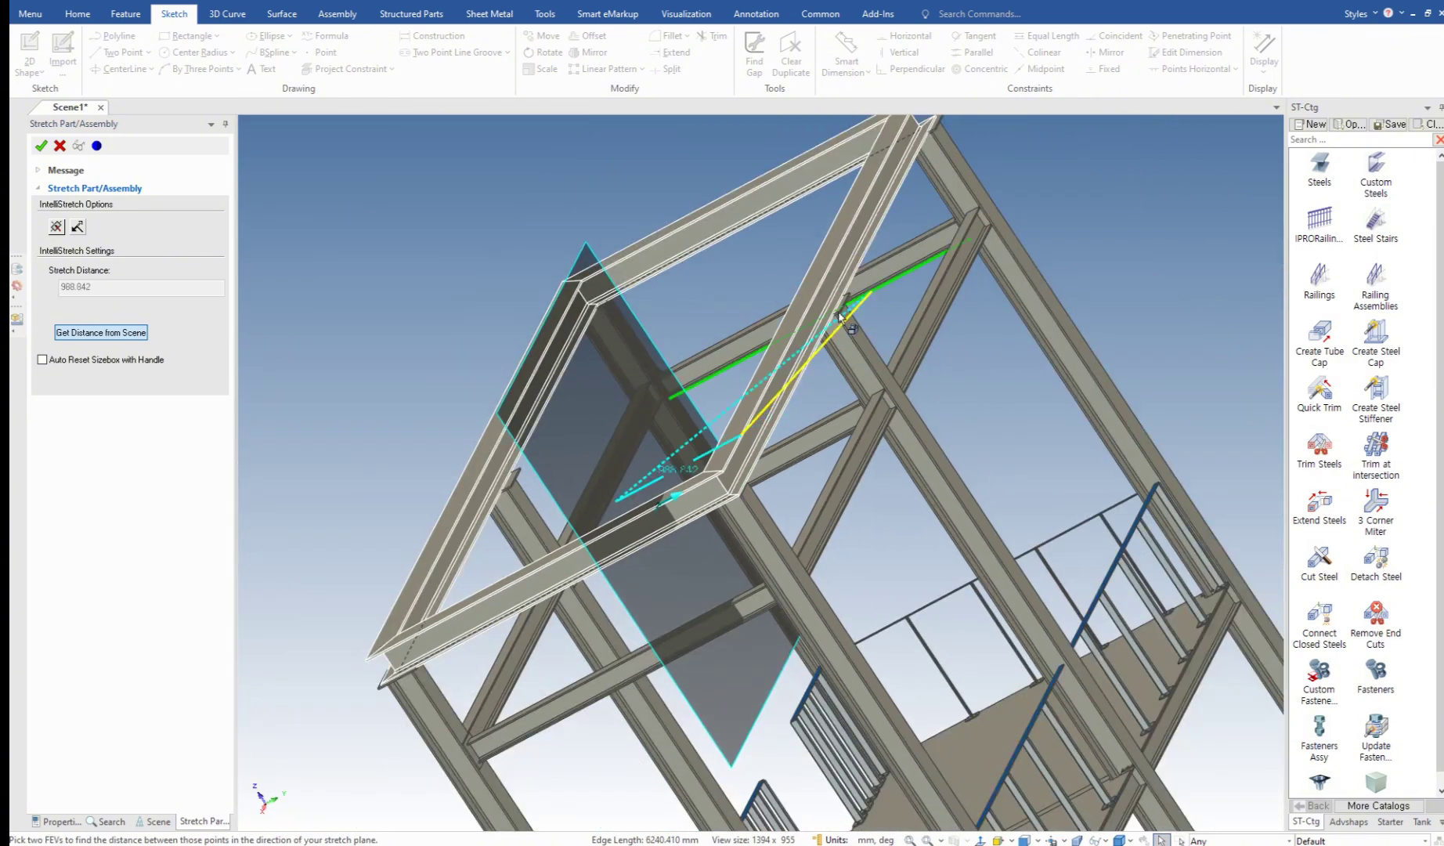
{"action": "scroll", "coordinate": [861, 307], "scroll_direction": "up", "scroll_amount": 8}
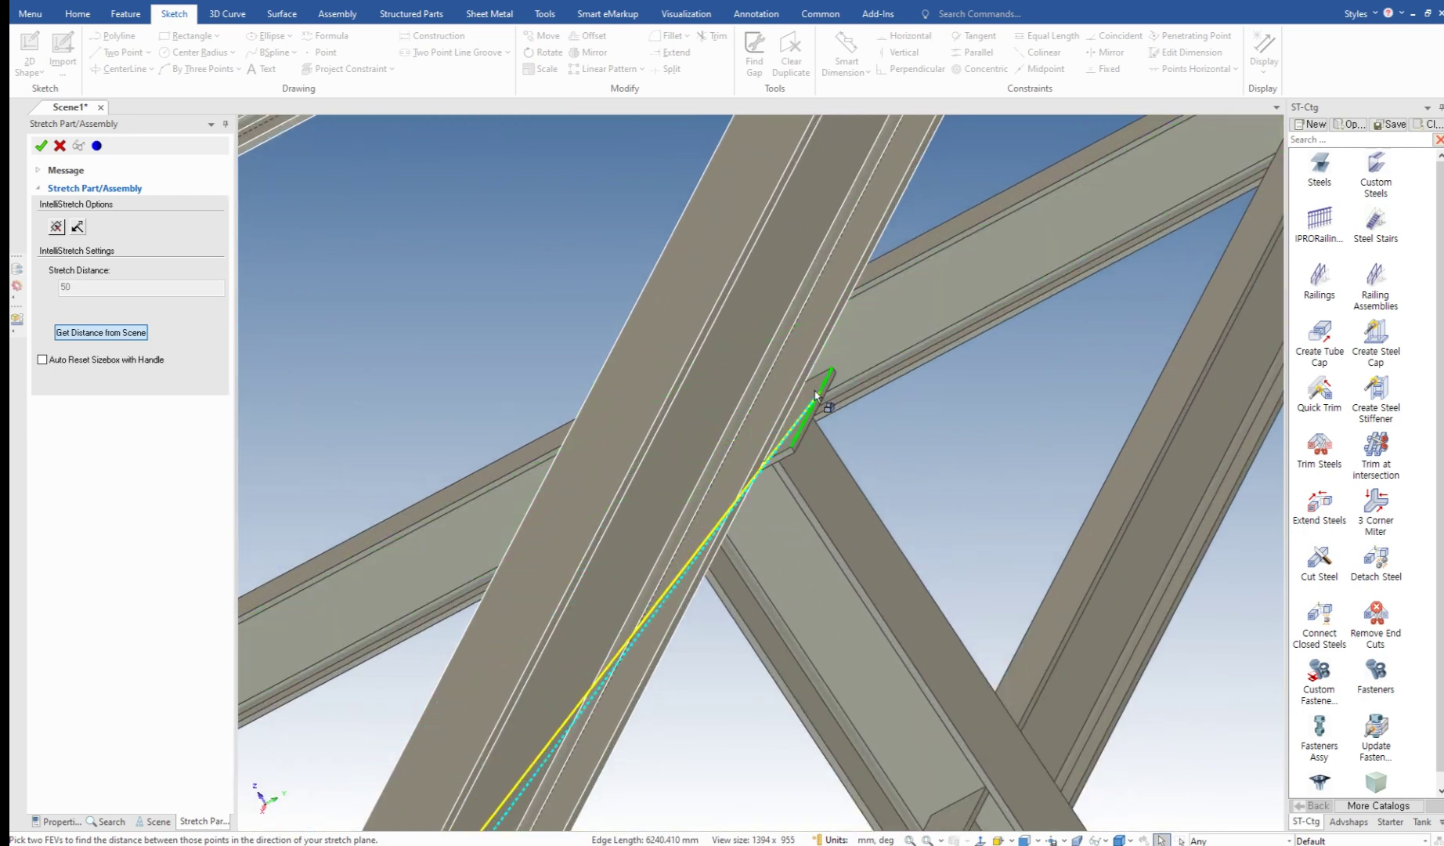
{"action": "left_click", "coordinate": [814, 396]}
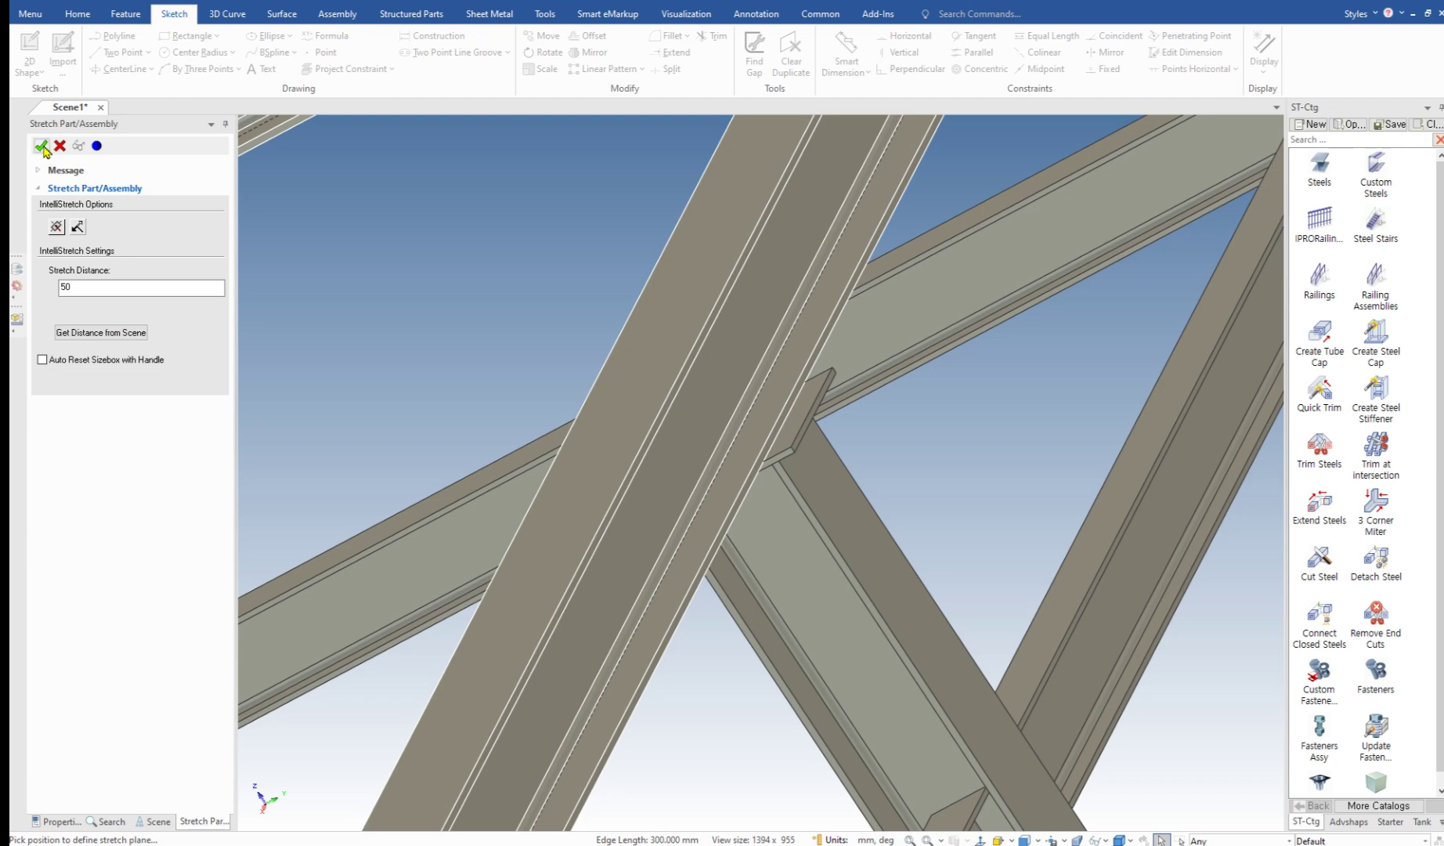
{"action": "left_click", "coordinate": [95, 148]}
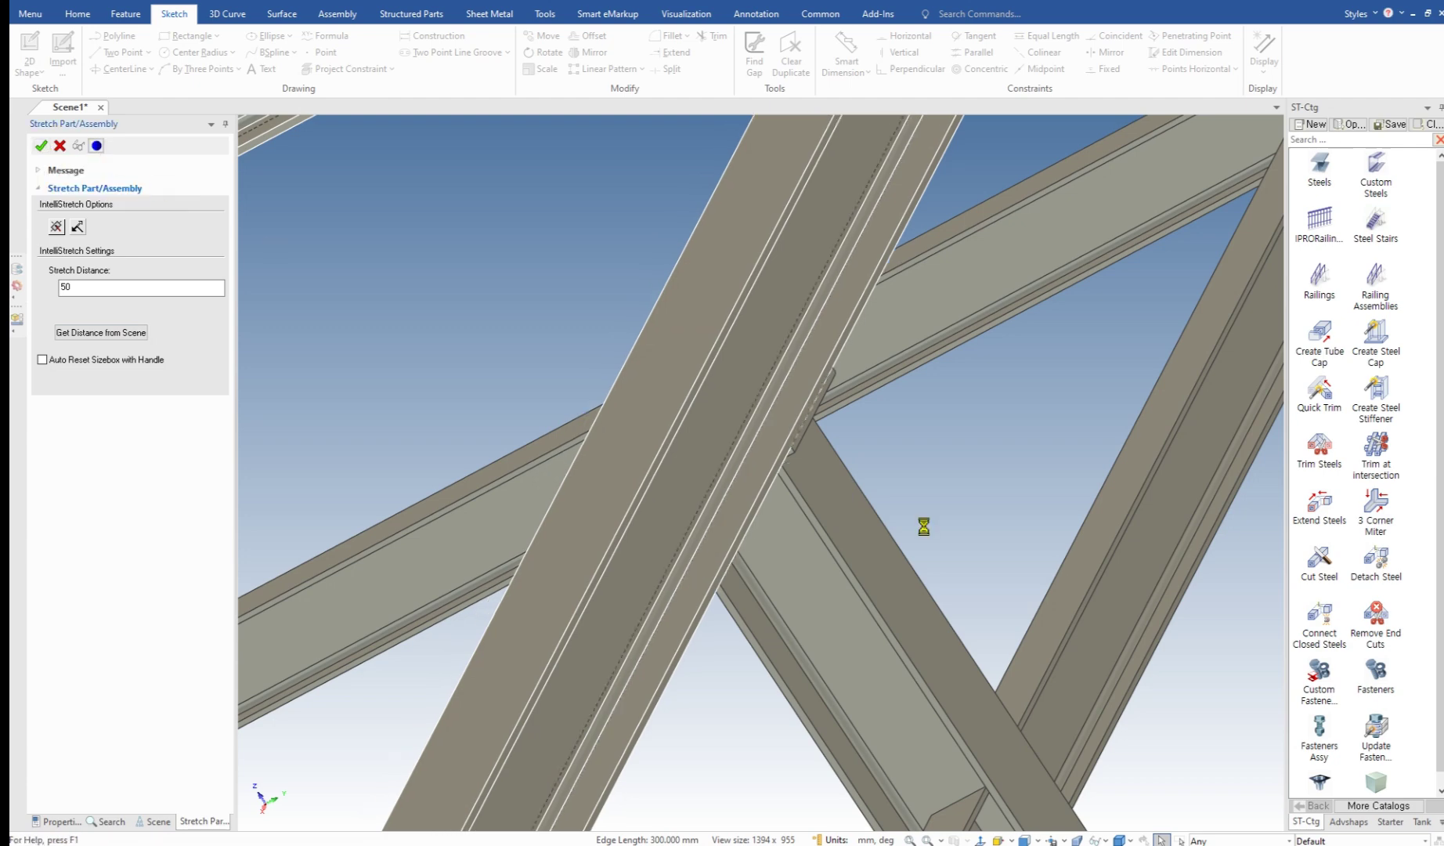
Step: Place a new stretch plane across the short end beam, near the opposite long beam
{"action": "scroll", "coordinate": [932, 550], "scroll_direction": "down", "scroll_amount": 8}
{"action": "scroll", "coordinate": [969, 556], "scroll_direction": "up", "scroll_amount": 10}
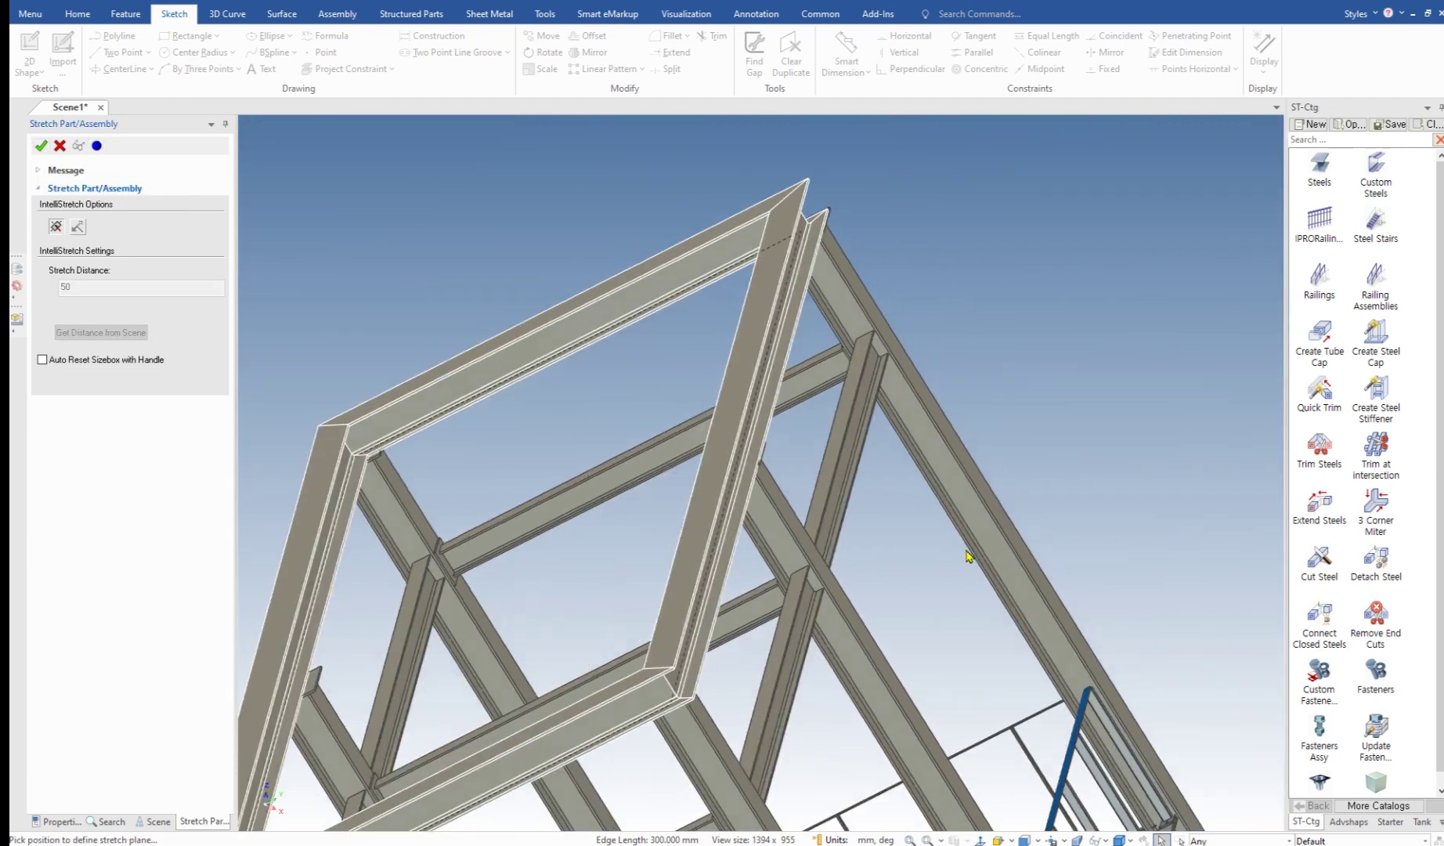
{"action": "scroll", "coordinate": [982, 548], "scroll_direction": "down", "scroll_amount": 5}
{"action": "scroll", "coordinate": [733, 680], "scroll_direction": "up", "scroll_amount": 6}
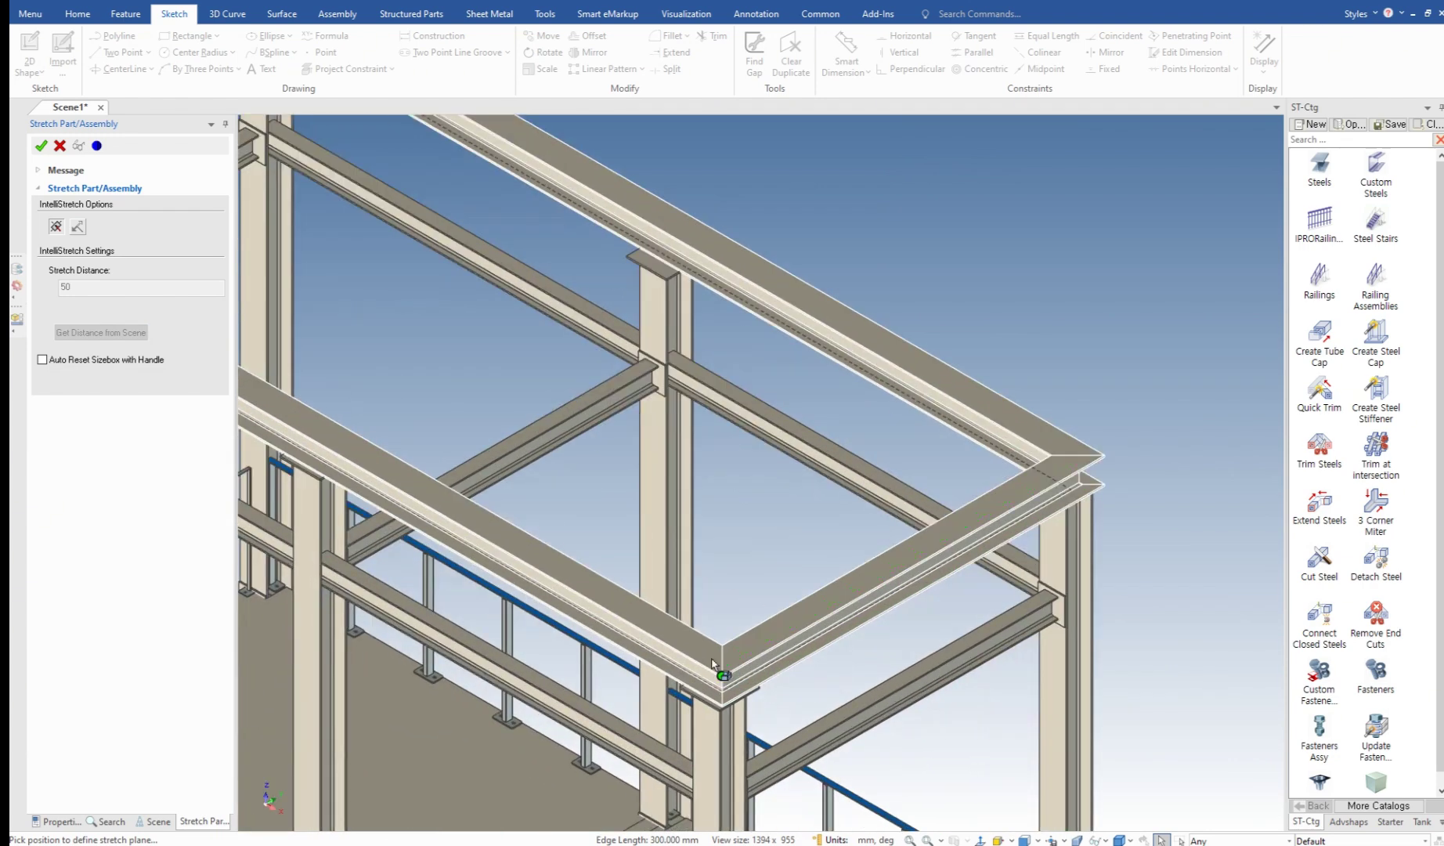
{"action": "middle_click_drag", "start_coordinate": [395, 336], "coordinate": [472, 290], "text": "shift"}
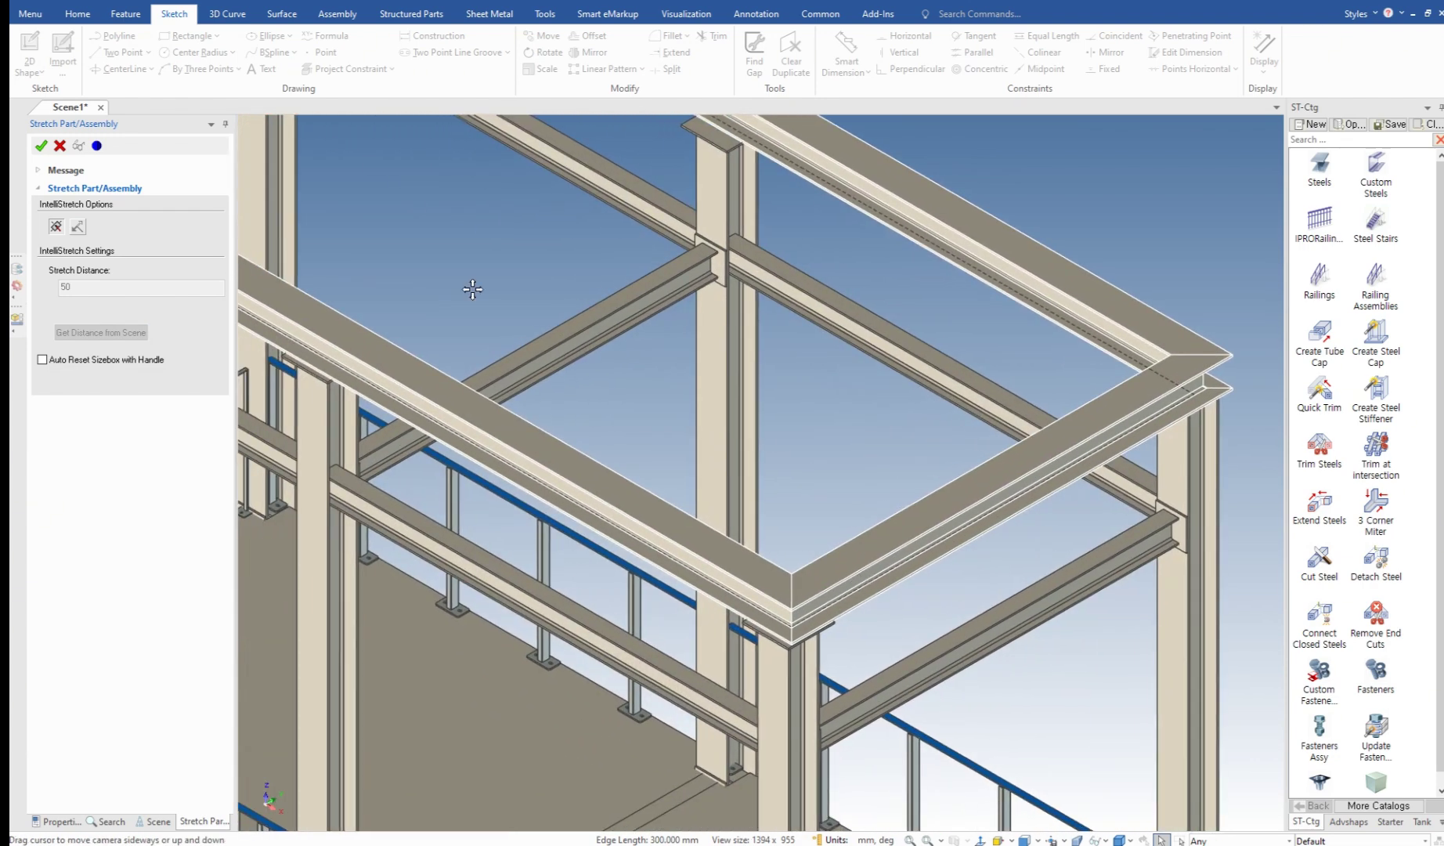
{"action": "left_click", "coordinate": [902, 536]}
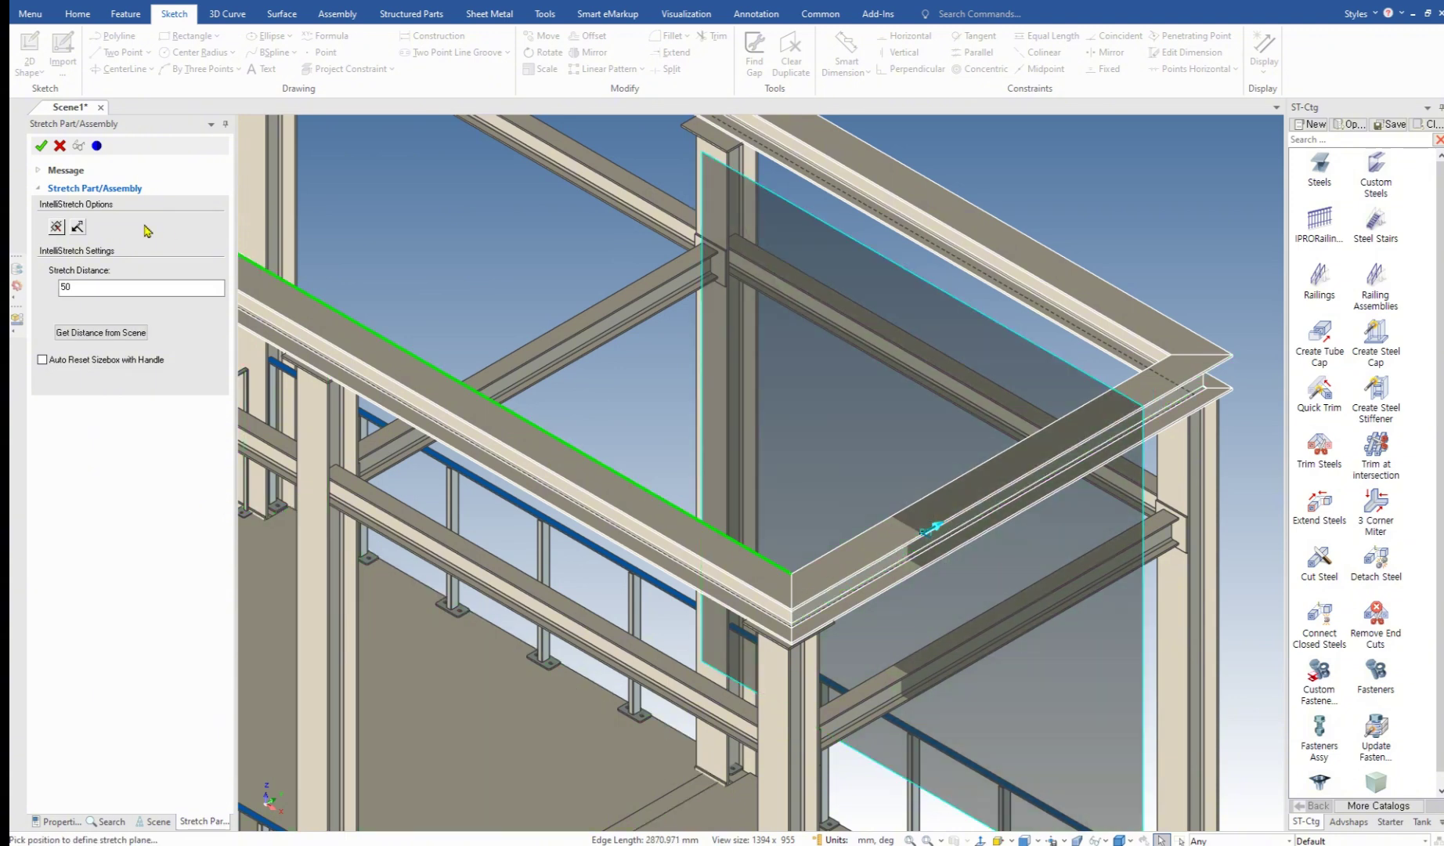
Step: Stretch that side of the roof frame 29.029 mm, measured from the long beam's outer edge to the corner column's cap plate, and finish stretching
{"action": "left_click", "coordinate": [101, 332]}
{"action": "scroll", "coordinate": [751, 661], "scroll_direction": "up", "scroll_amount": 10}
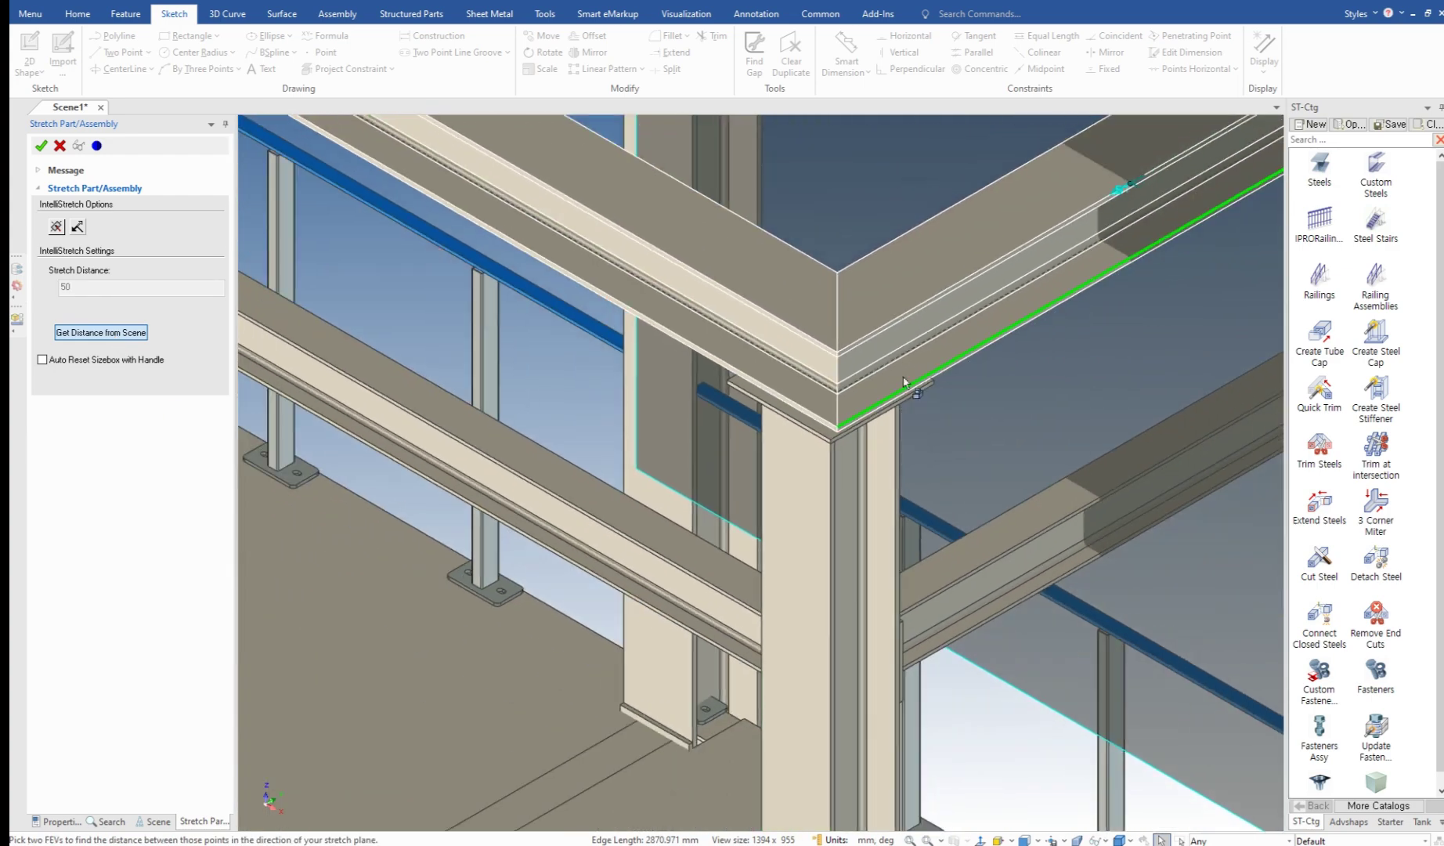
{"action": "scroll", "coordinate": [814, 360], "scroll_direction": "down", "scroll_amount": 3}
{"action": "left_click", "coordinate": [800, 352]}
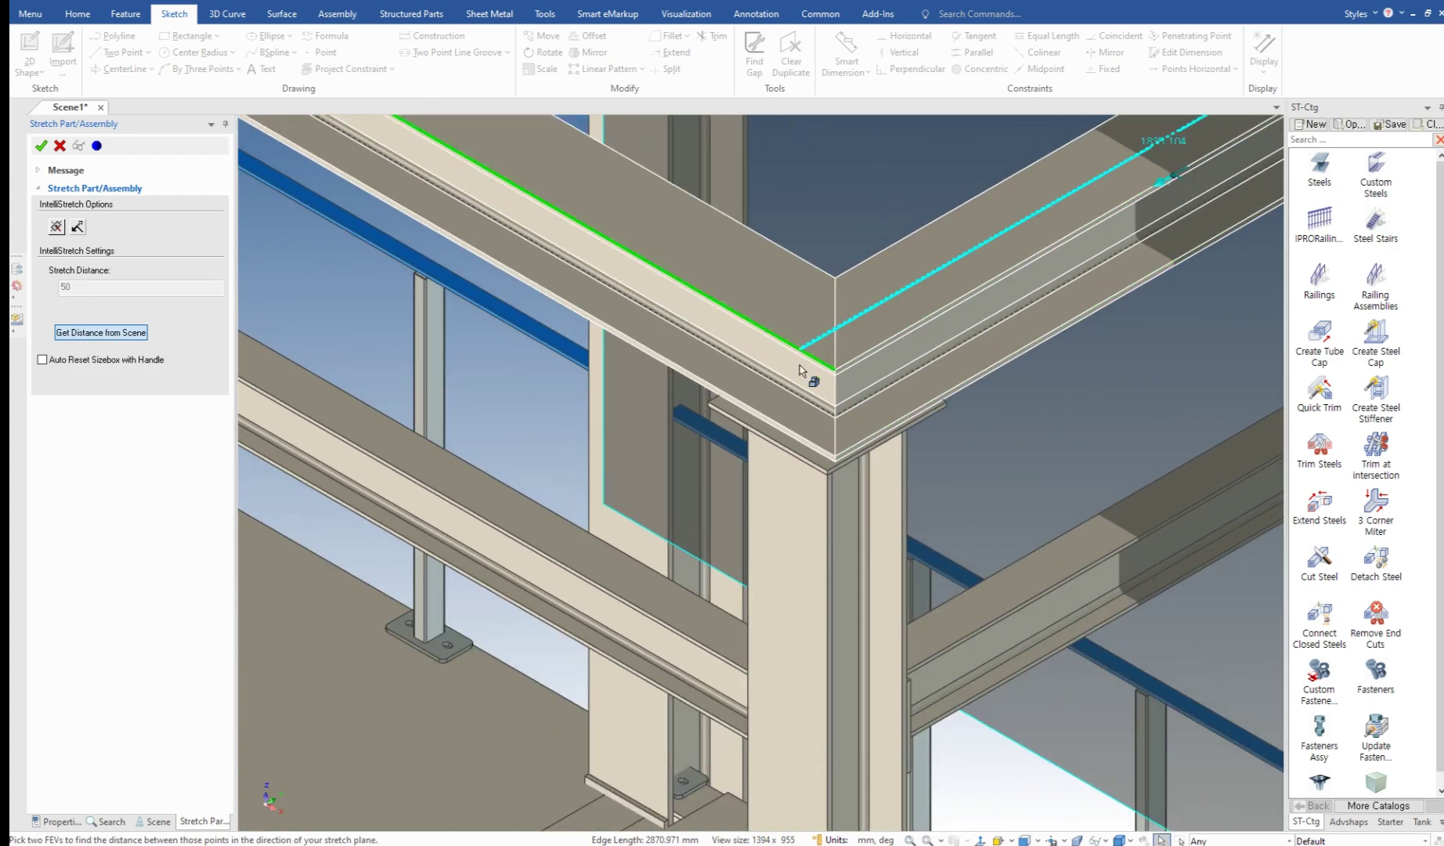
{"action": "left_click", "coordinate": [770, 436]}
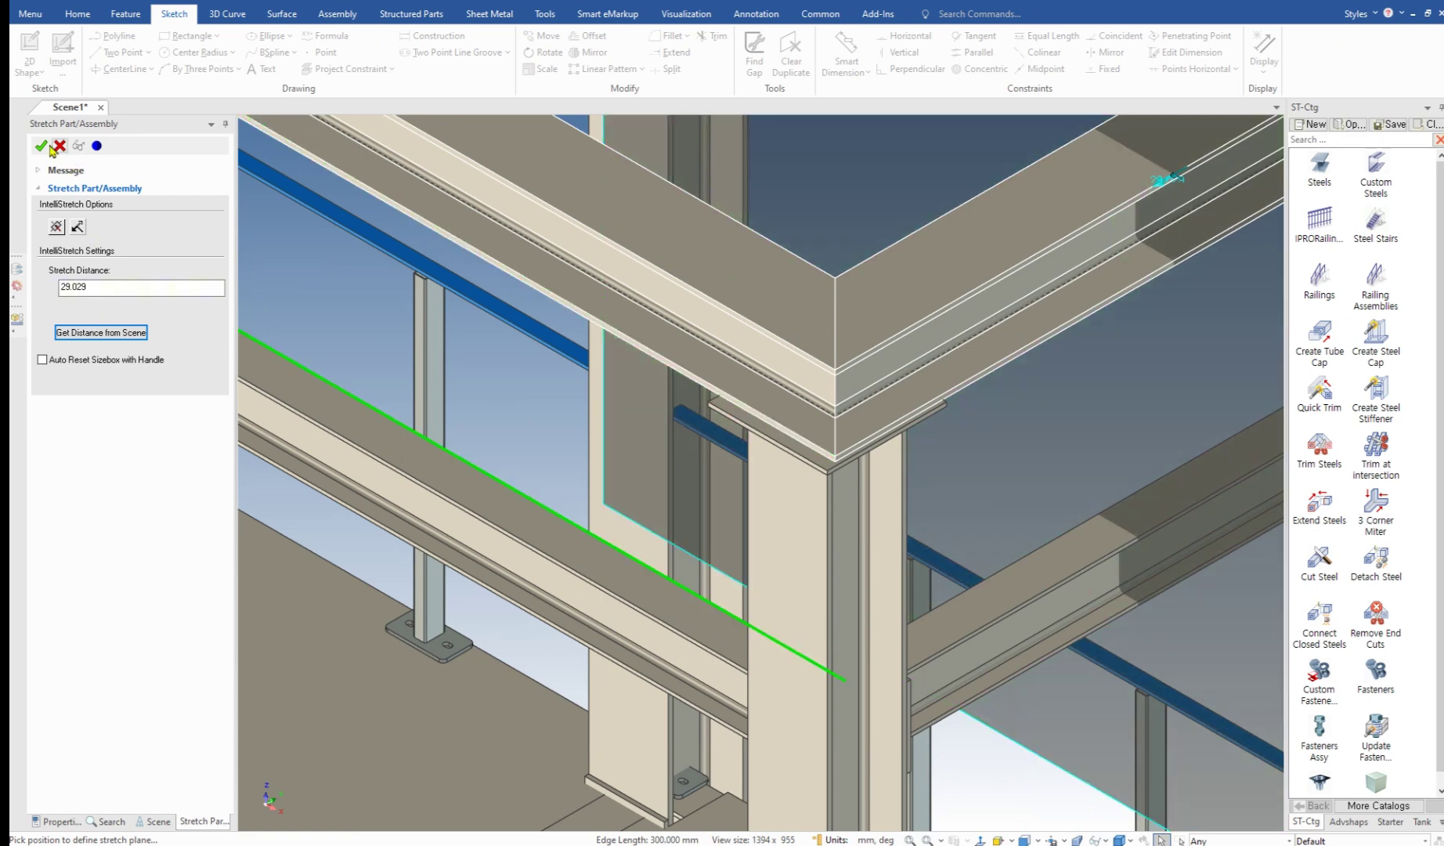
{"action": "left_click", "coordinate": [95, 147]}
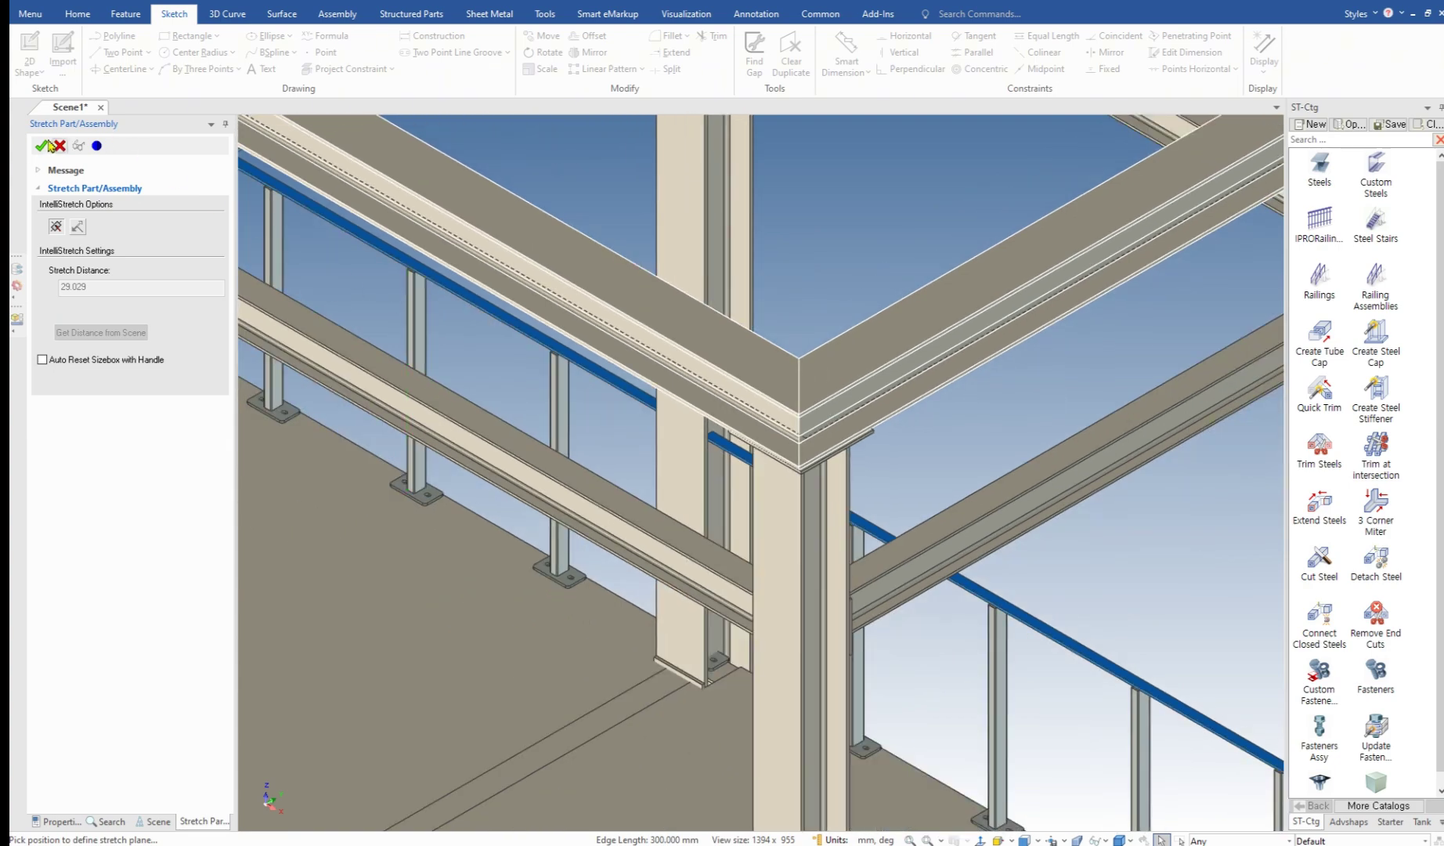
{"action": "left_click", "coordinate": [44, 146]}
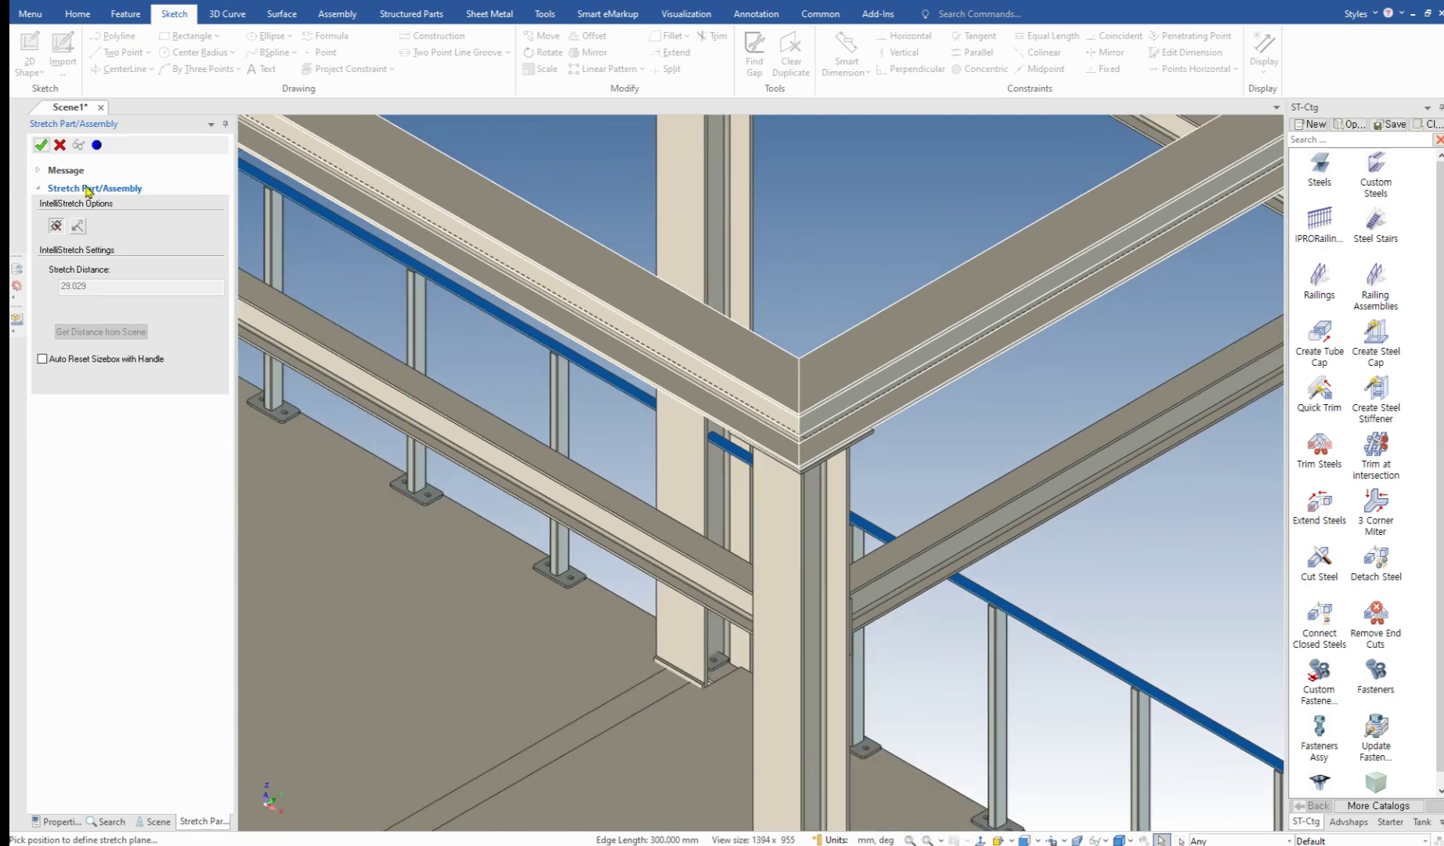
{"action": "scroll", "coordinate": [886, 540], "scroll_direction": "down", "scroll_amount": 5}
{"action": "left_click", "coordinate": [954, 536]}
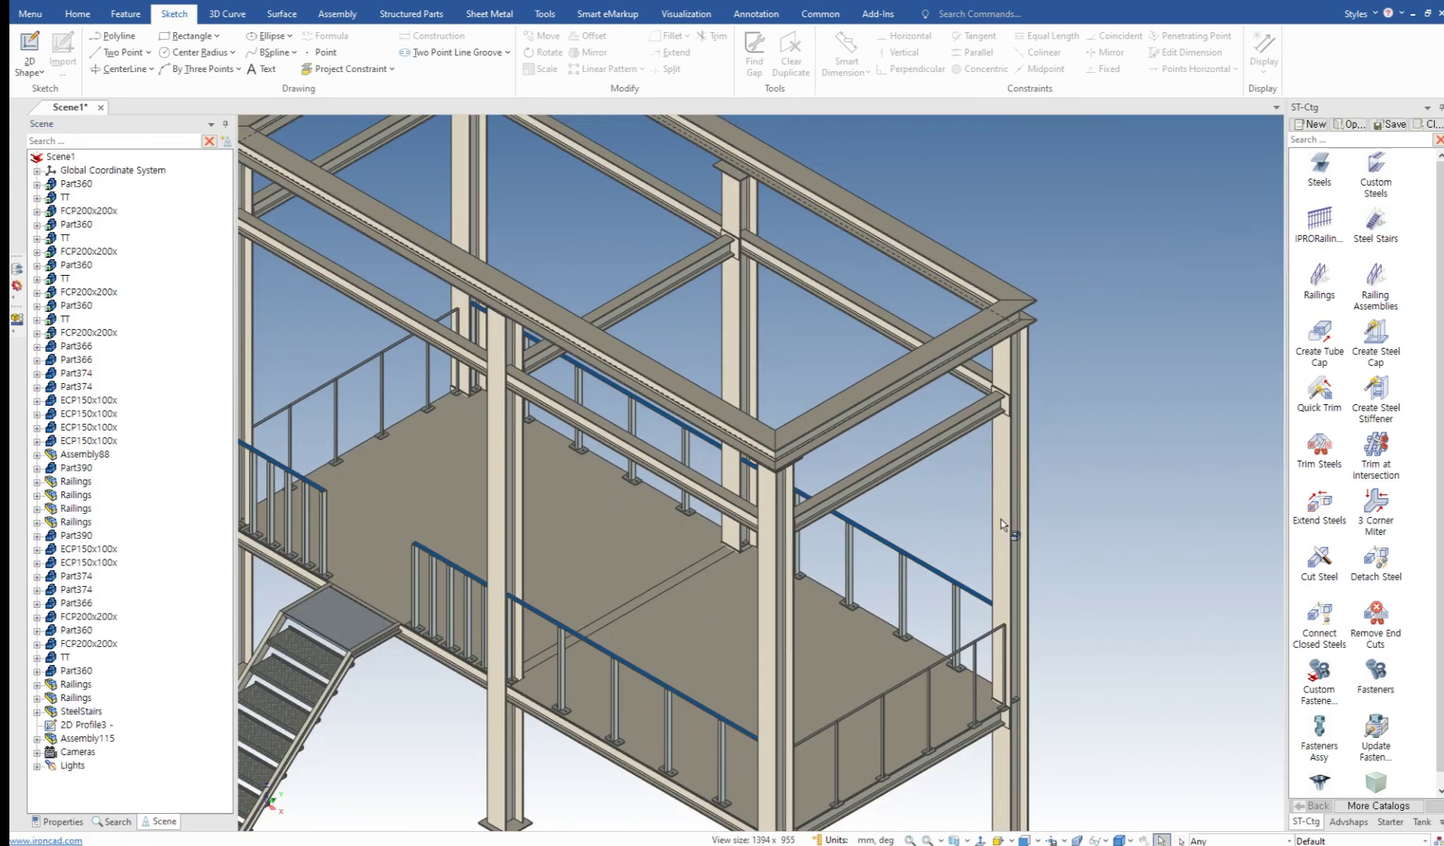
{"action": "scroll", "coordinate": [1001, 519], "scroll_direction": "down", "scroll_amount": 4}
{"action": "middle_click_drag", "start_coordinate": [887, 457], "coordinate": [763, 410]}
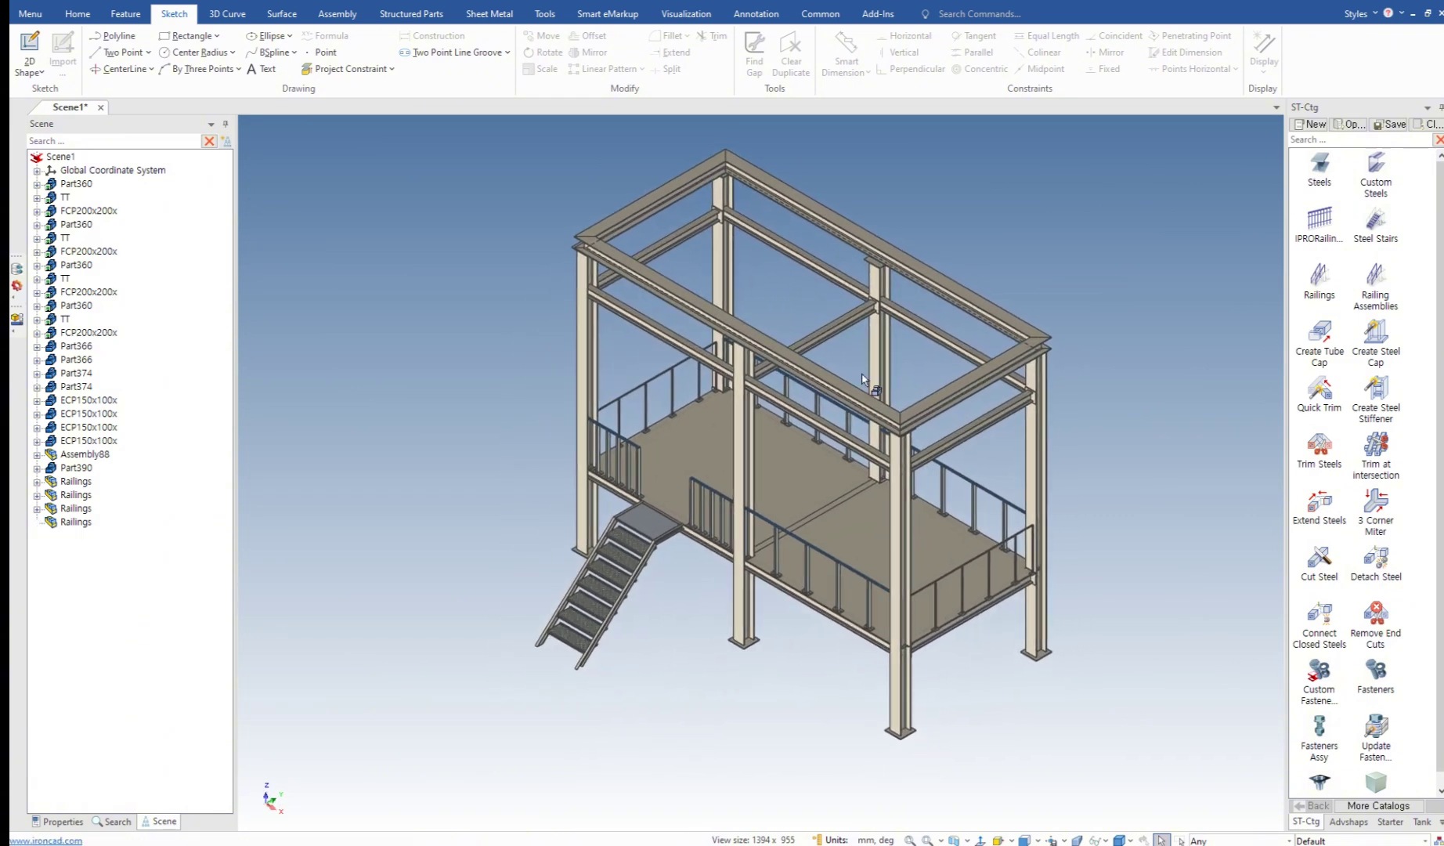